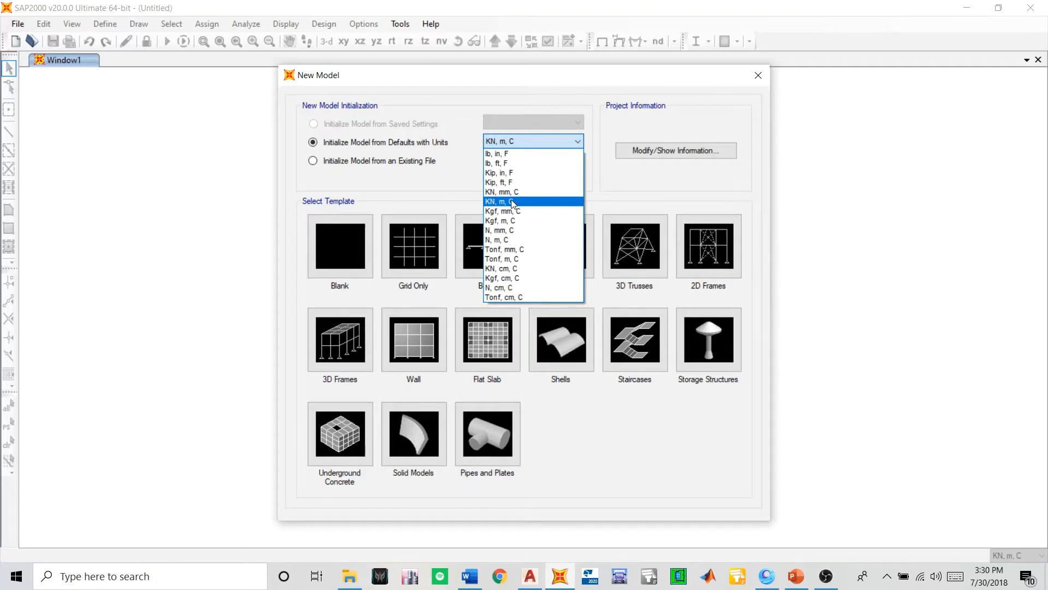
- Set the new model's default units to KN, m, C and open its project information
{"action": "left_click", "coordinate": [513, 202]}
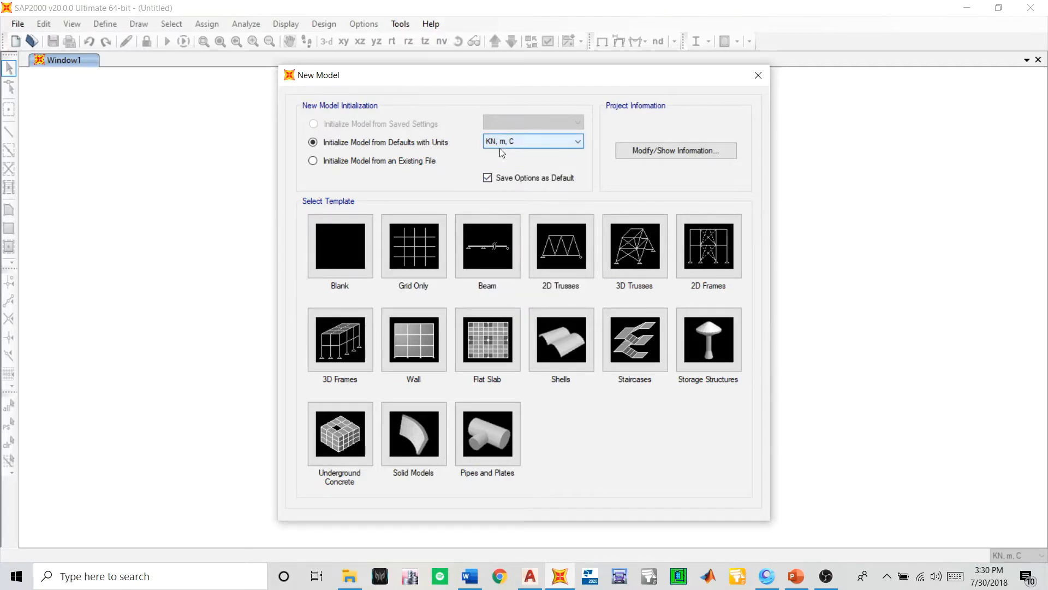
{"action": "left_click", "coordinate": [638, 152]}
- Review the project information fields from company name down to frame type
{"action": "left_click", "coordinate": [471, 187]}
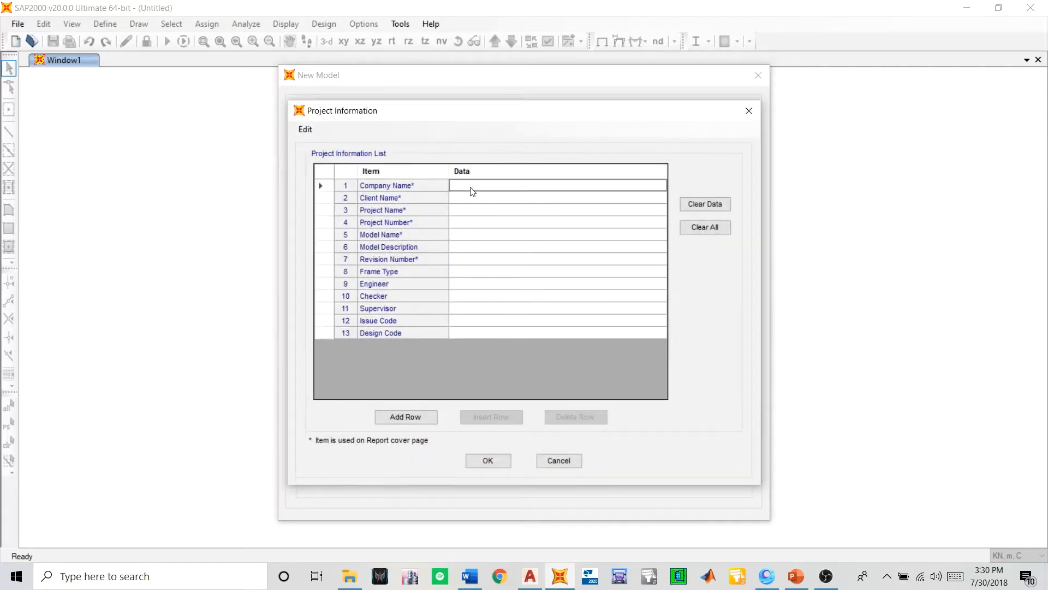
{"action": "left_click", "coordinate": [467, 209]}
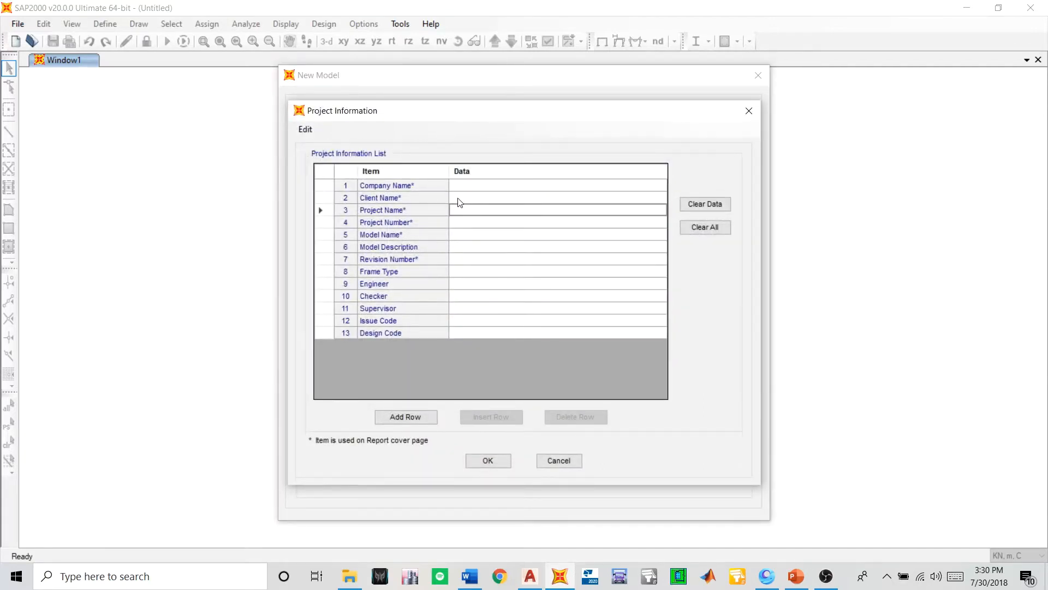
{"action": "left_click", "coordinate": [458, 201]}
{"action": "left_click", "coordinate": [463, 212]}
{"action": "left_click", "coordinate": [460, 225]}
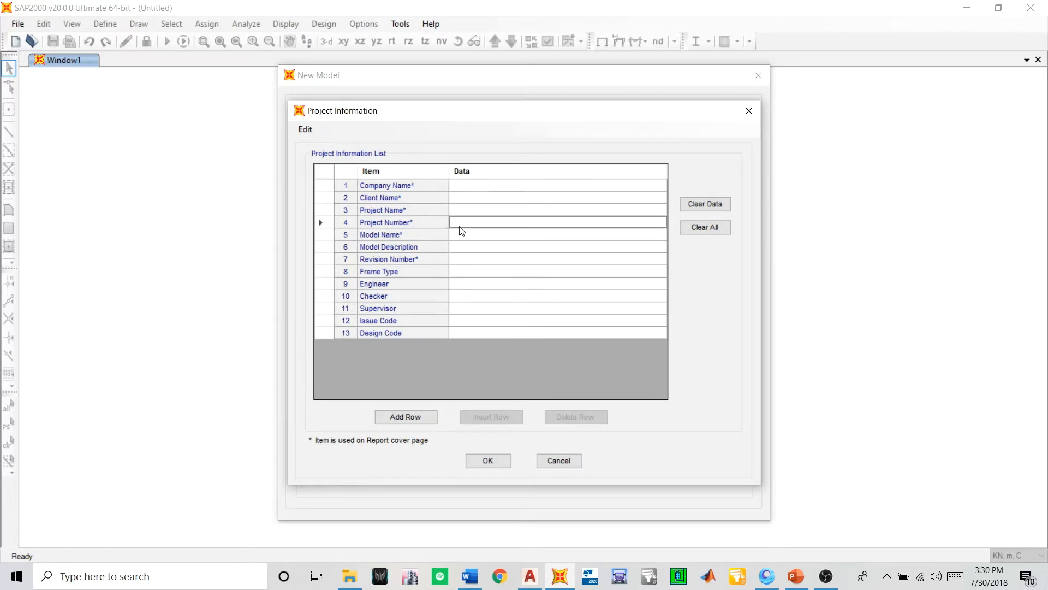
{"action": "left_click", "coordinate": [464, 241]}
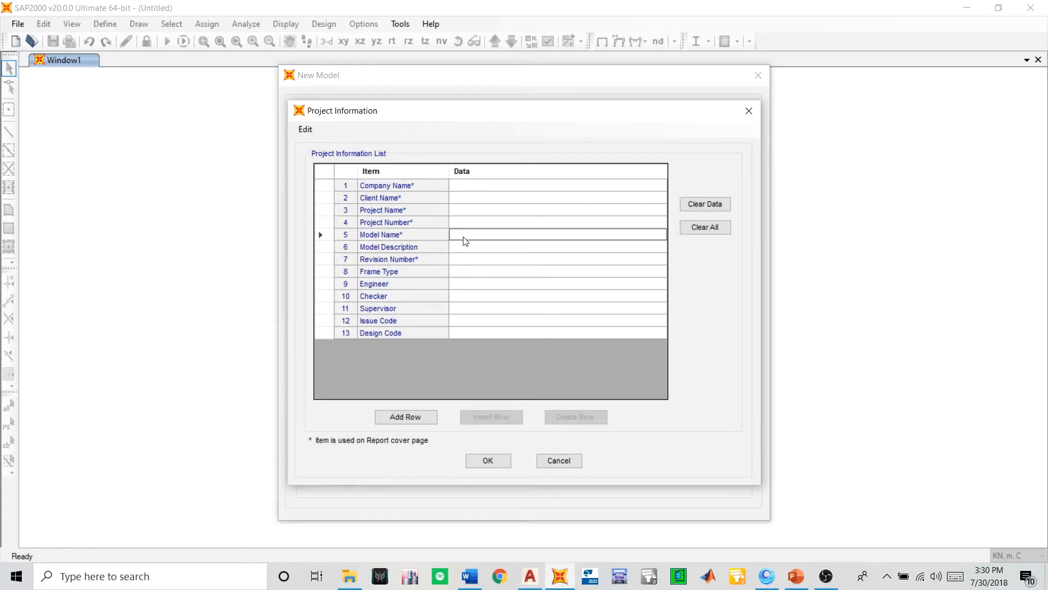
{"action": "left_click", "coordinate": [468, 249]}
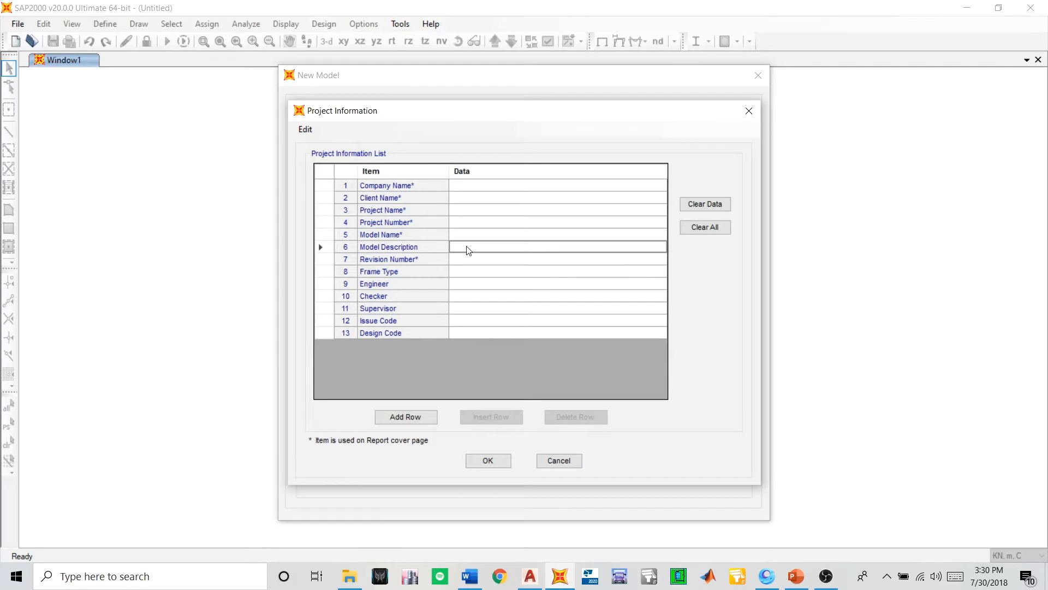
{"action": "left_click", "coordinate": [472, 259]}
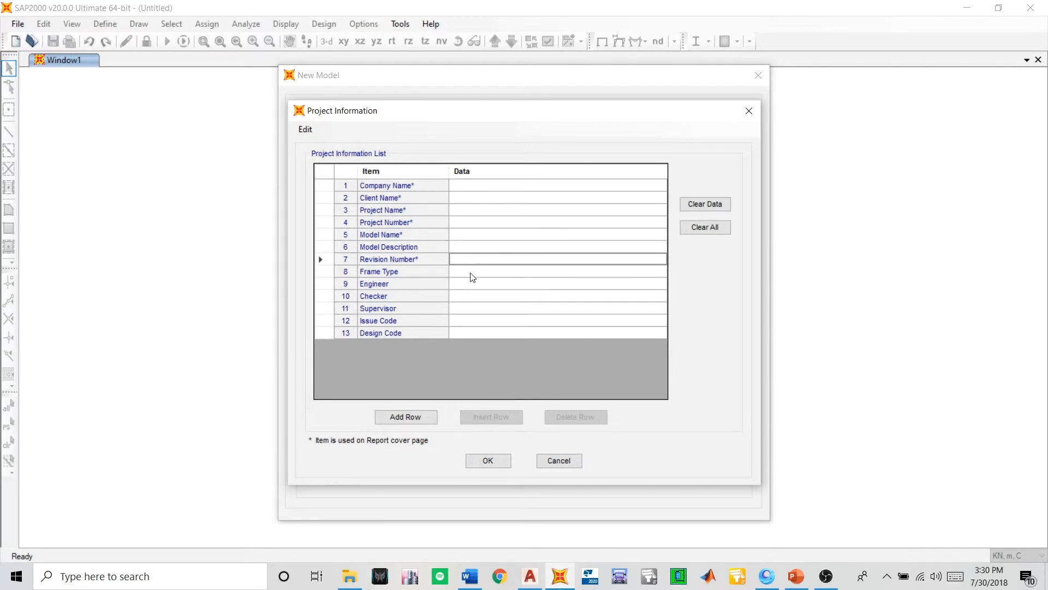
{"action": "left_click", "coordinate": [467, 273]}
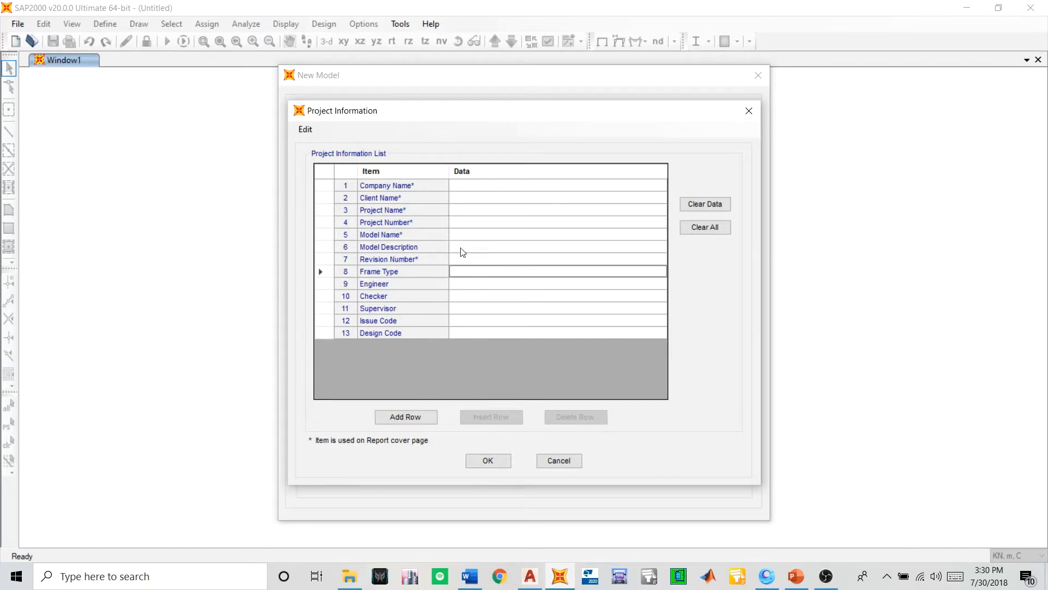
- Enter Civil Software Academy as the company name and fill in the client's name
{"action": "left_click", "coordinate": [459, 188]}
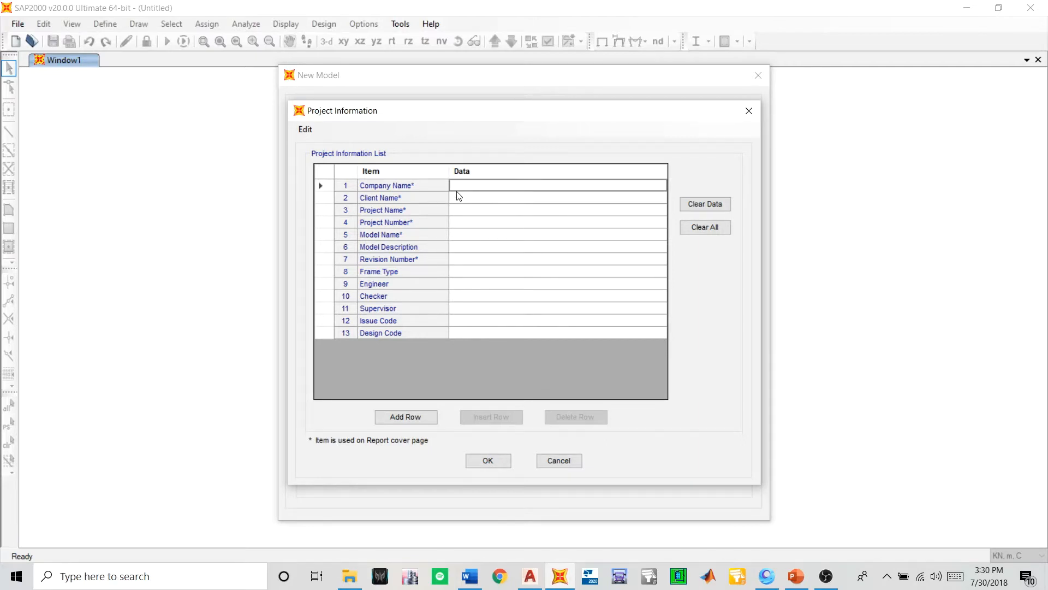
{"action": "type", "text": "Civil"}
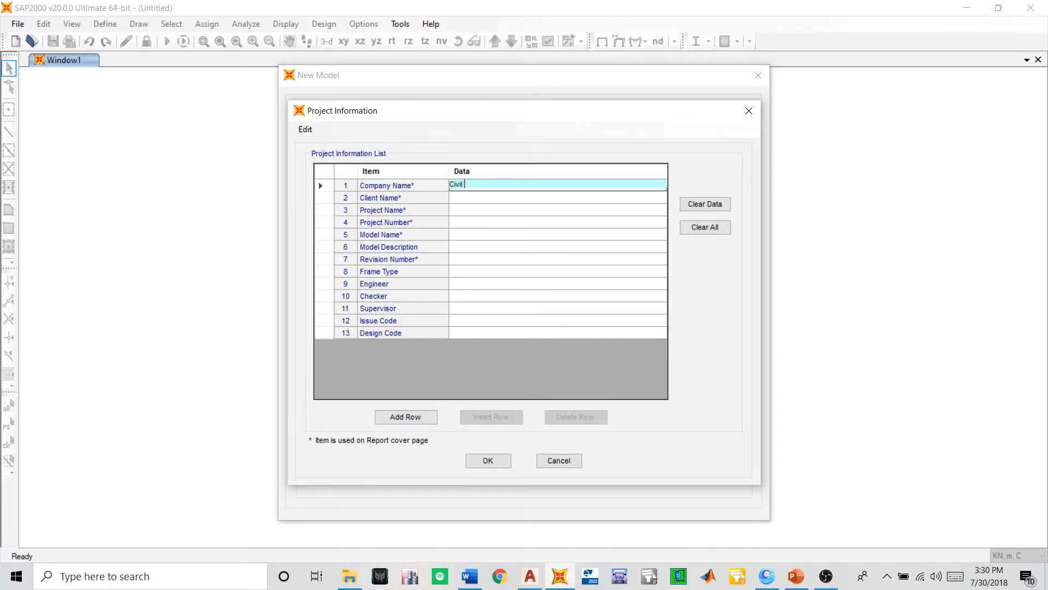
{"action": "type", "text": " Software Academy"}
{"action": "key", "text": "Tab"}
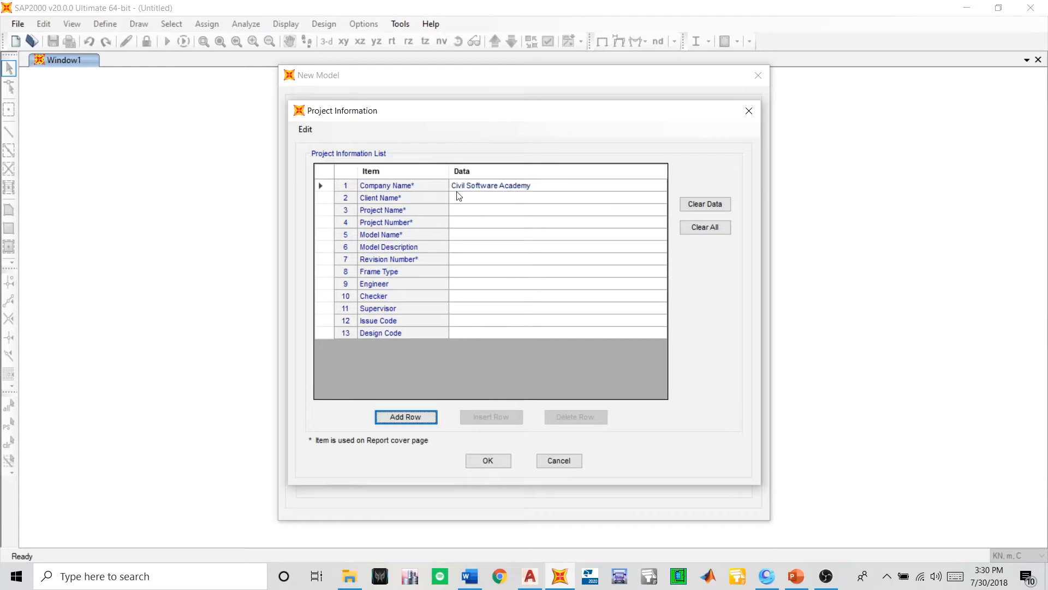
{"action": "left_click", "coordinate": [462, 200]}
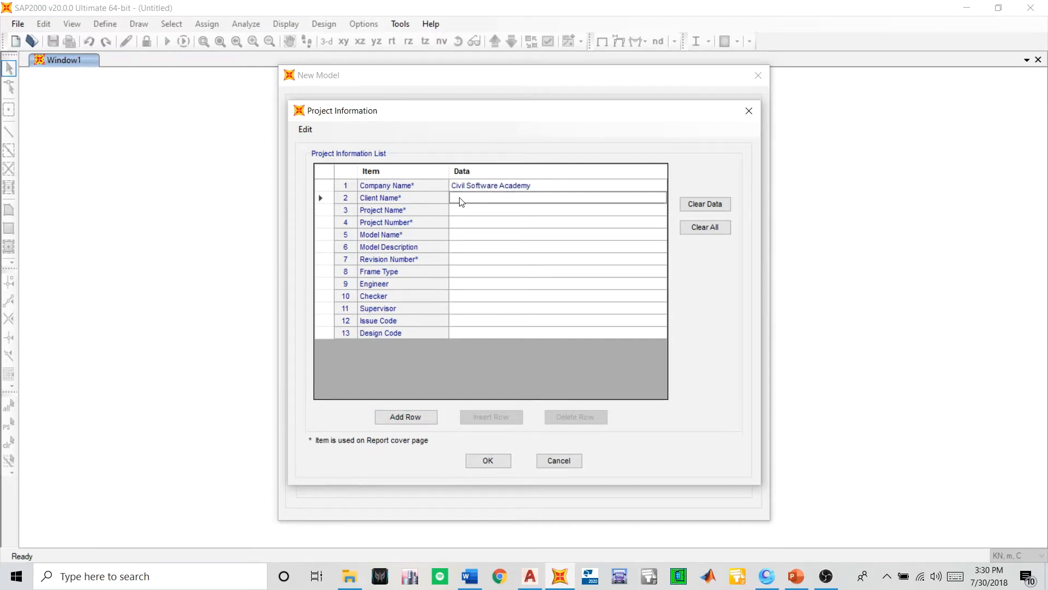
{"action": "type", "text": "Sangam"}
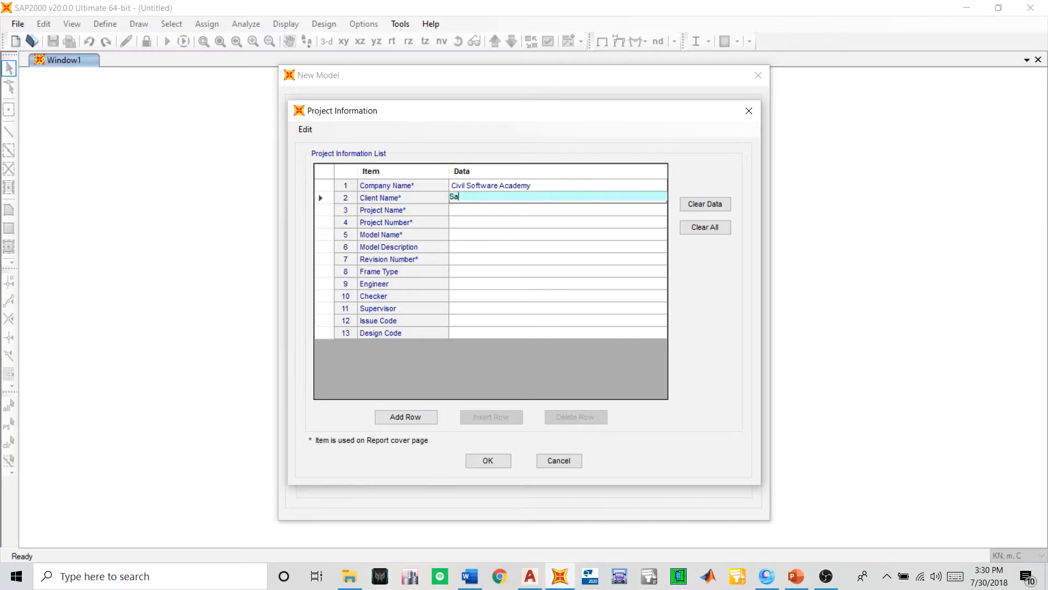
- Set the project name to Sydney Building and the project number to 55
{"action": "left_click", "coordinate": [465, 211]}
{"action": "type", "text": "S"}
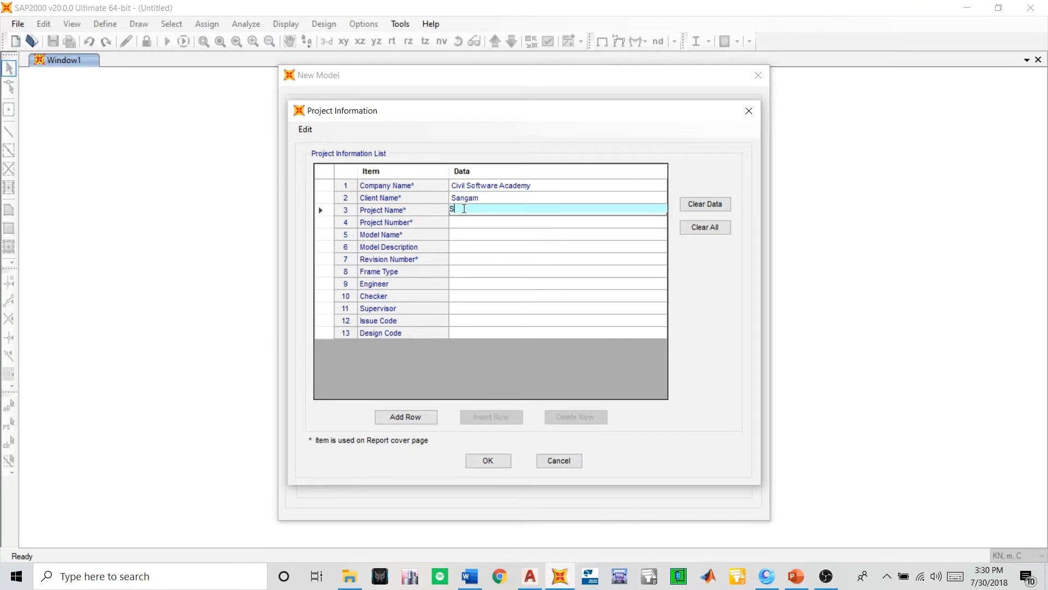
{"action": "type", "text": "ydney Building"}
{"action": "key", "text": "Tab"}
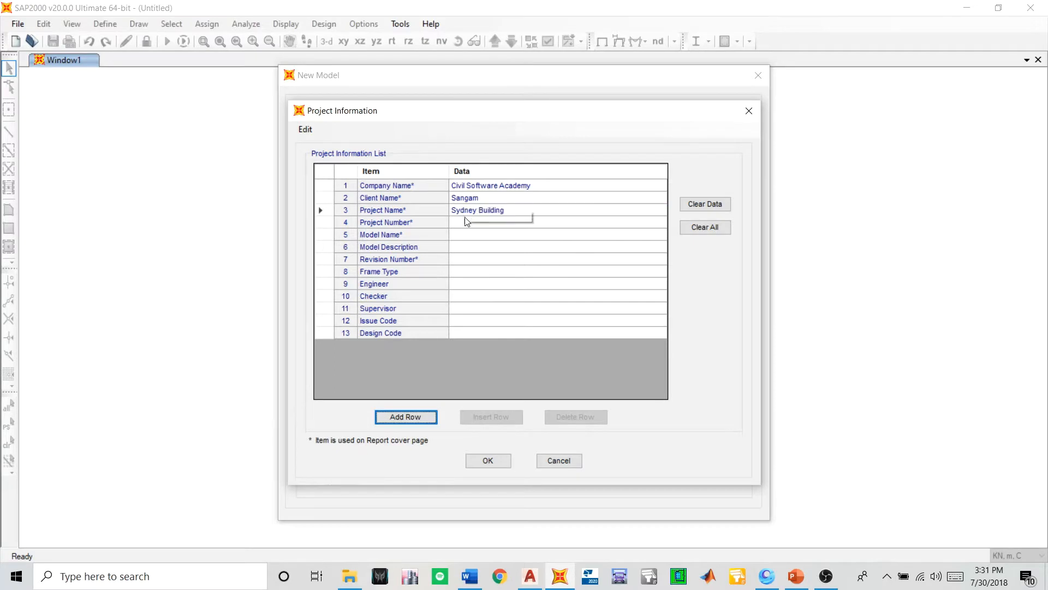
{"action": "left_click", "coordinate": [467, 222]}
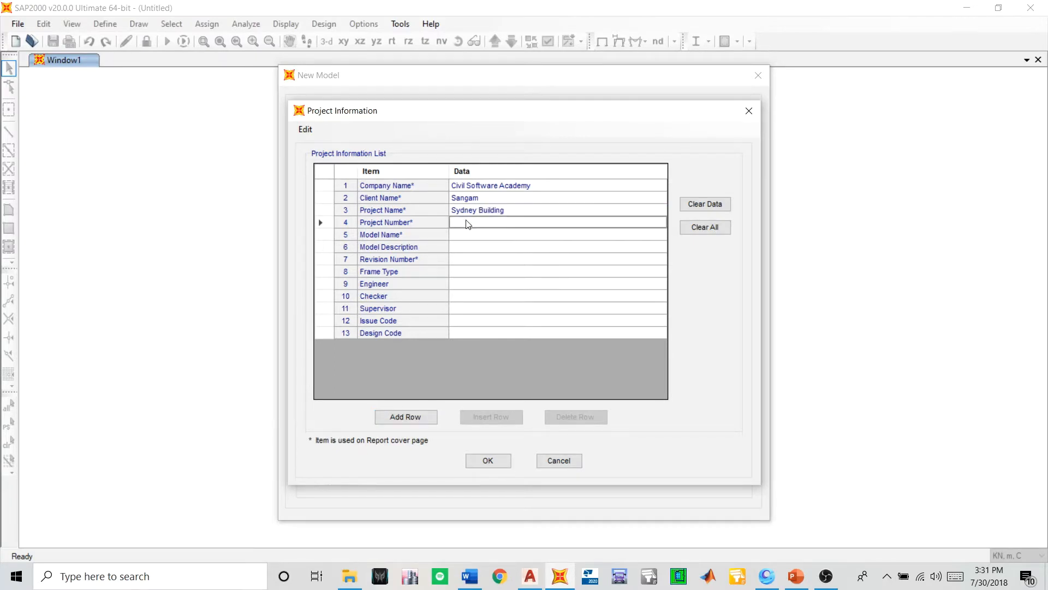
{"action": "type", "text": "55"}
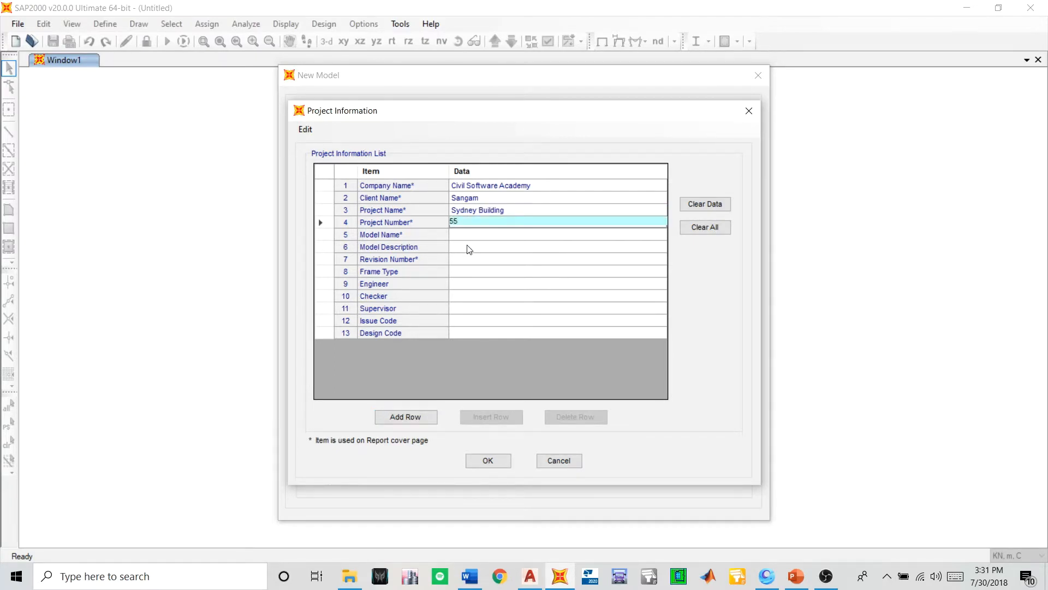
- Set the model name to Residental Building in the project information
{"action": "left_click", "coordinate": [477, 236]}
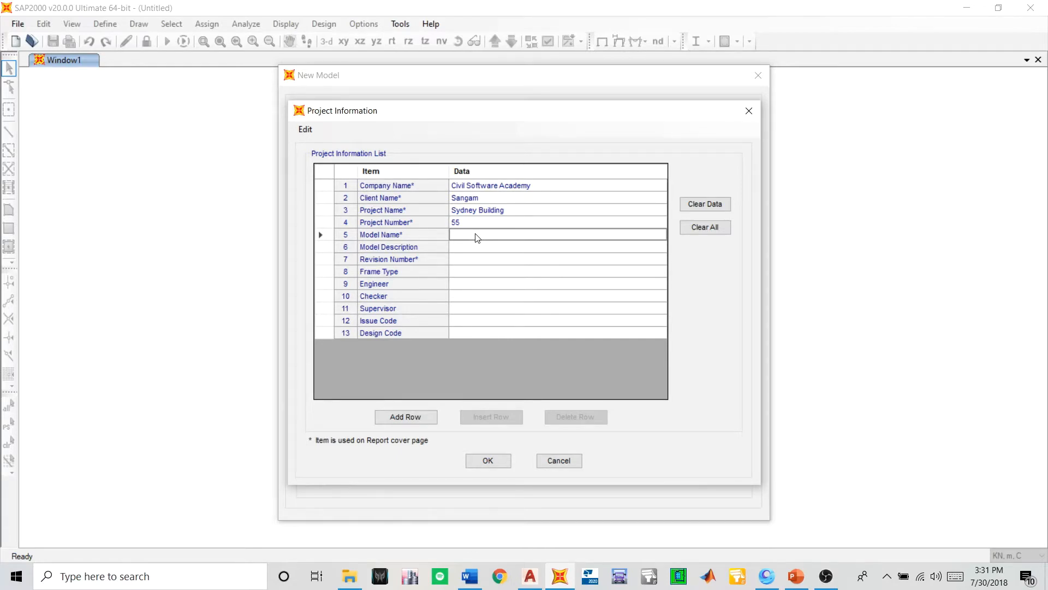
{"action": "type", "text": "Resi"}
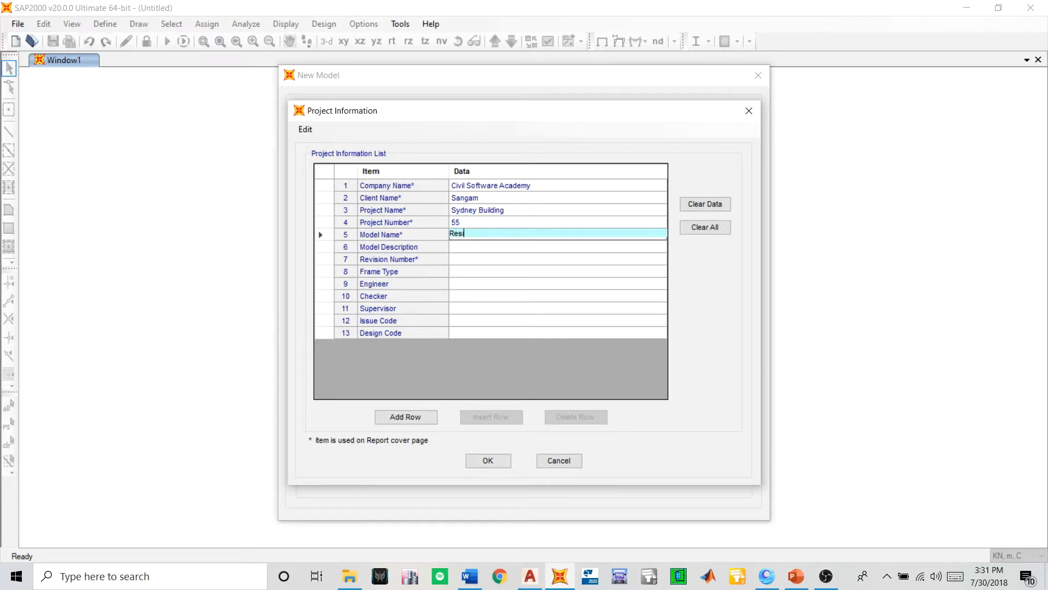
{"action": "type", "text": "dental Building"}
{"action": "left_click", "coordinate": [490, 247]}
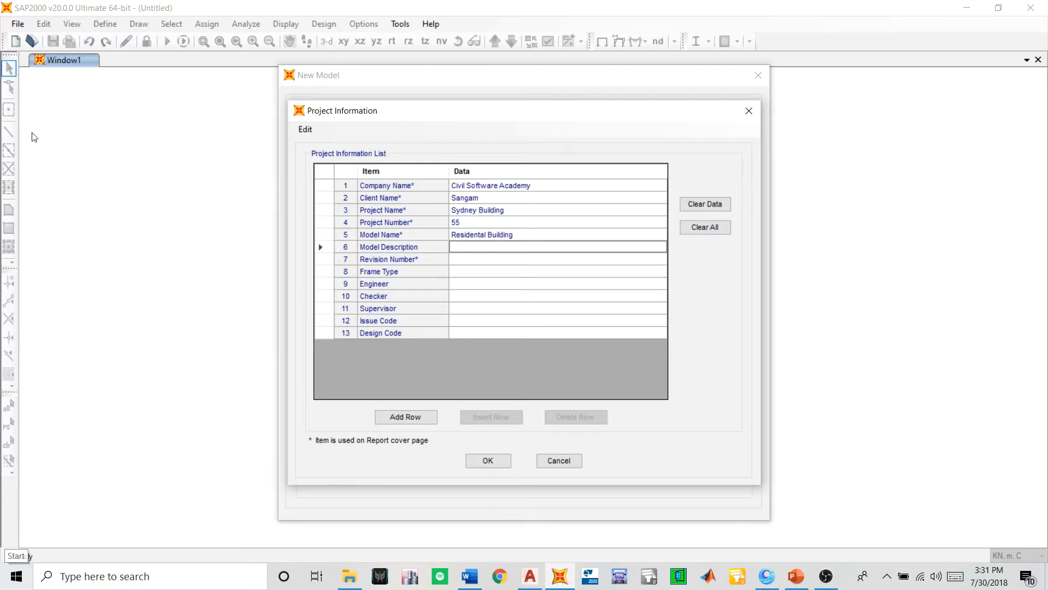
- Leave the model description and revision number blank and set the frame type to Steel Frame
{"action": "left_click", "coordinate": [494, 261]}
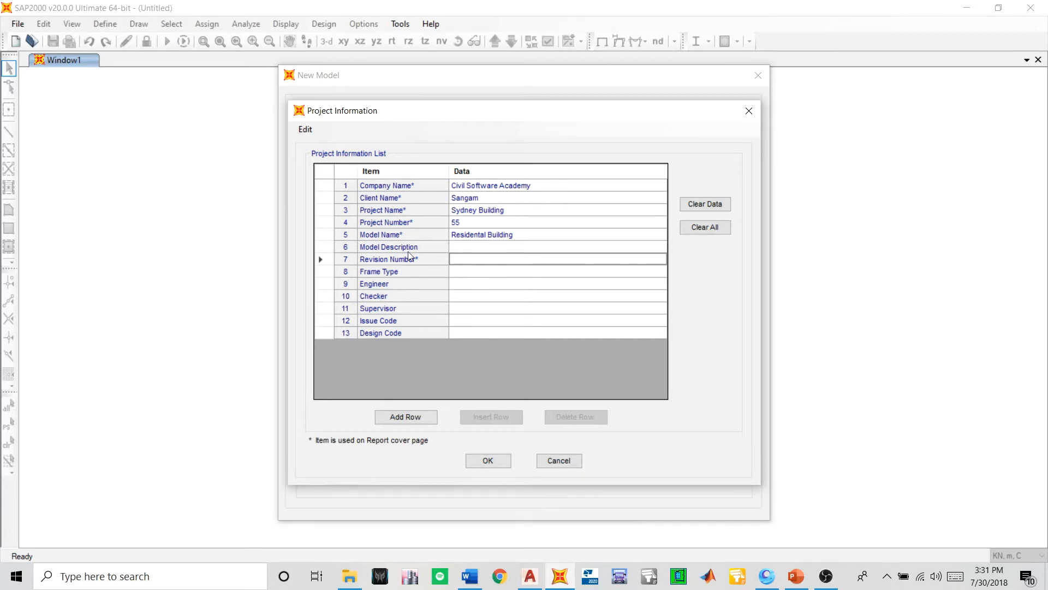
{"action": "left_click", "coordinate": [479, 273]}
{"action": "left_click", "coordinate": [468, 261]}
{"action": "left_click", "coordinate": [468, 278]}
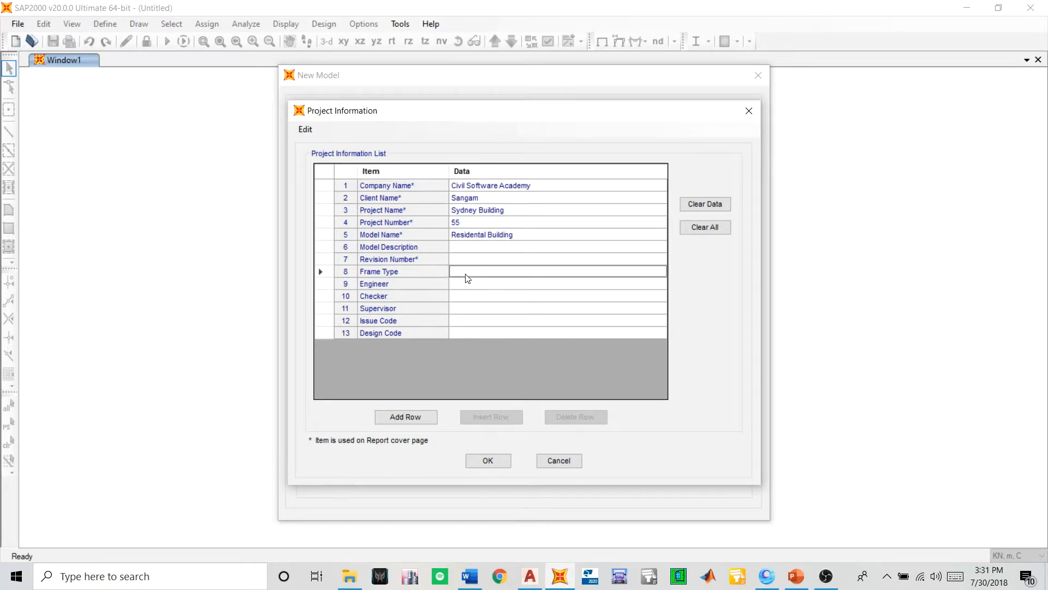
{"action": "type", "text": "Steel"}
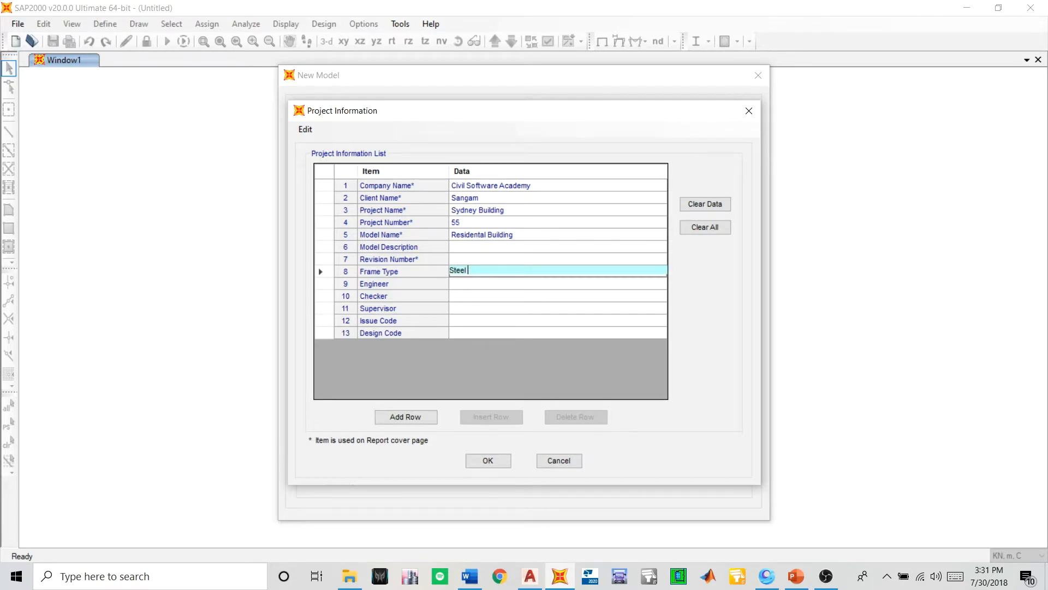
{"action": "type", "text": " Frame"}
- Fill in the engineer's title and name in the project information
{"action": "left_click", "coordinate": [495, 283]}
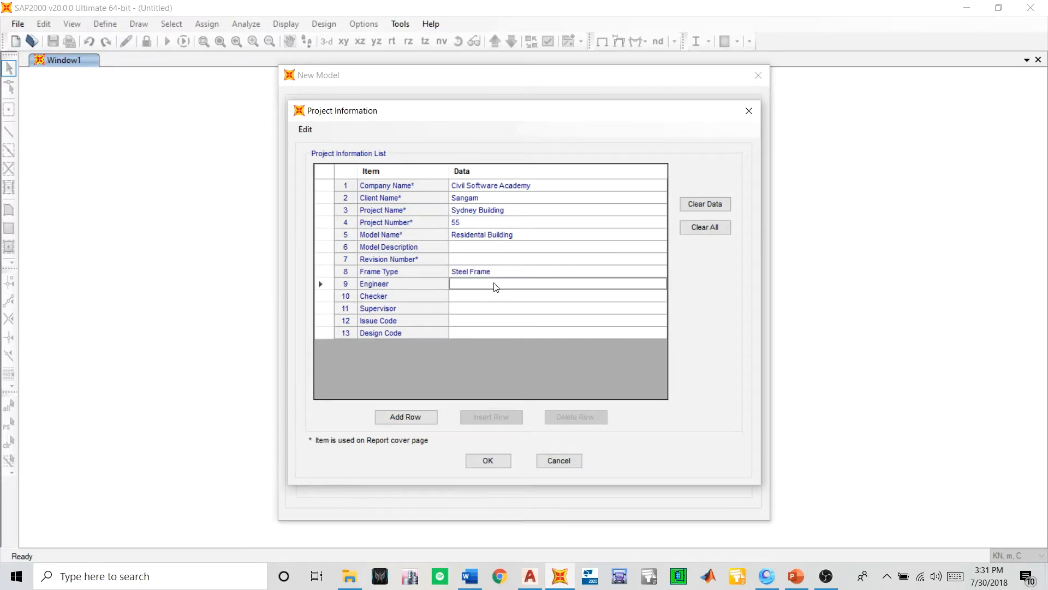
{"action": "type", "text": "Er"}
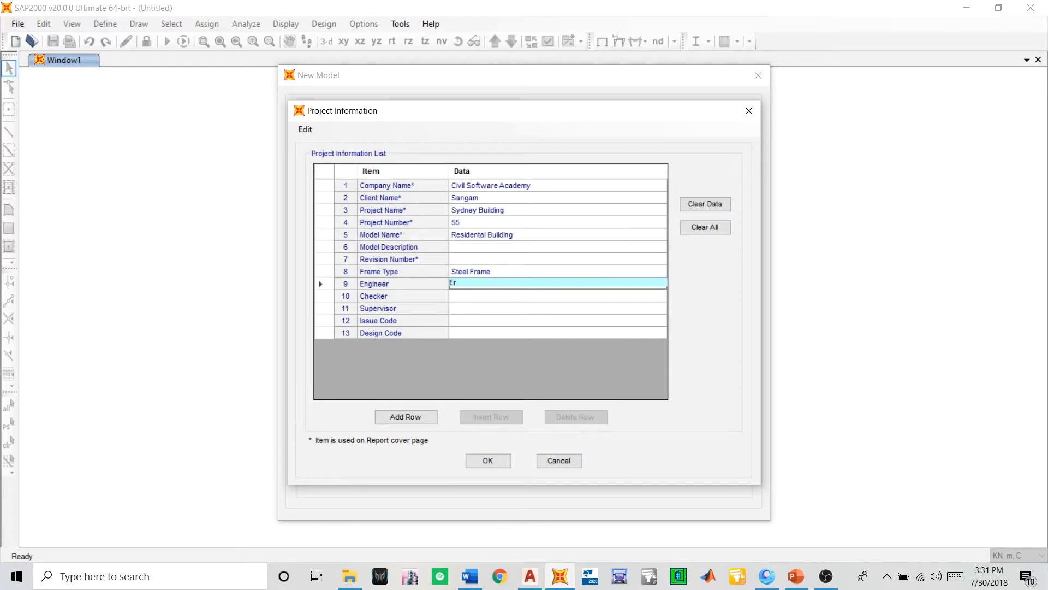
{"action": "type", "text": ". Samir"}
- Enter AS 4100 for steel as the design code, leaving checker, supervisor and issue code blank, and accept the project information
{"action": "left_click", "coordinate": [464, 297]}
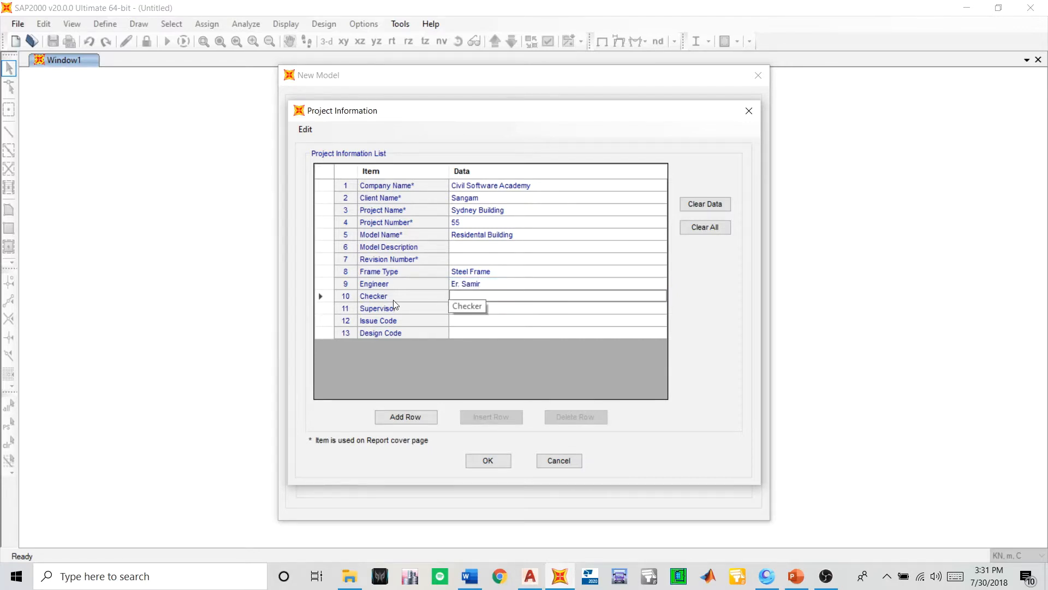
{"action": "left_click", "coordinate": [453, 309]}
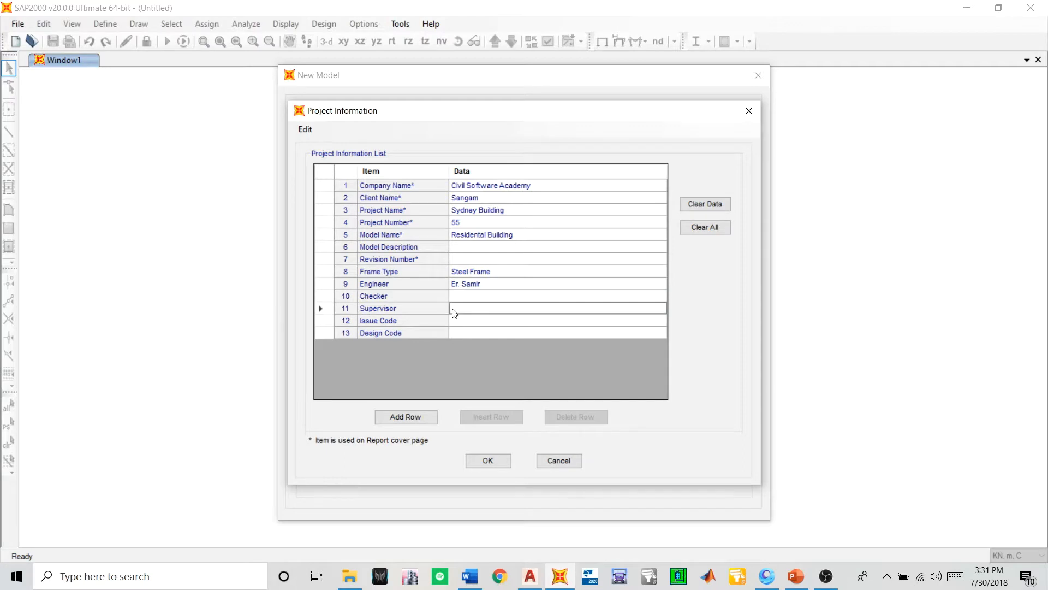
{"action": "left_click", "coordinate": [466, 320]}
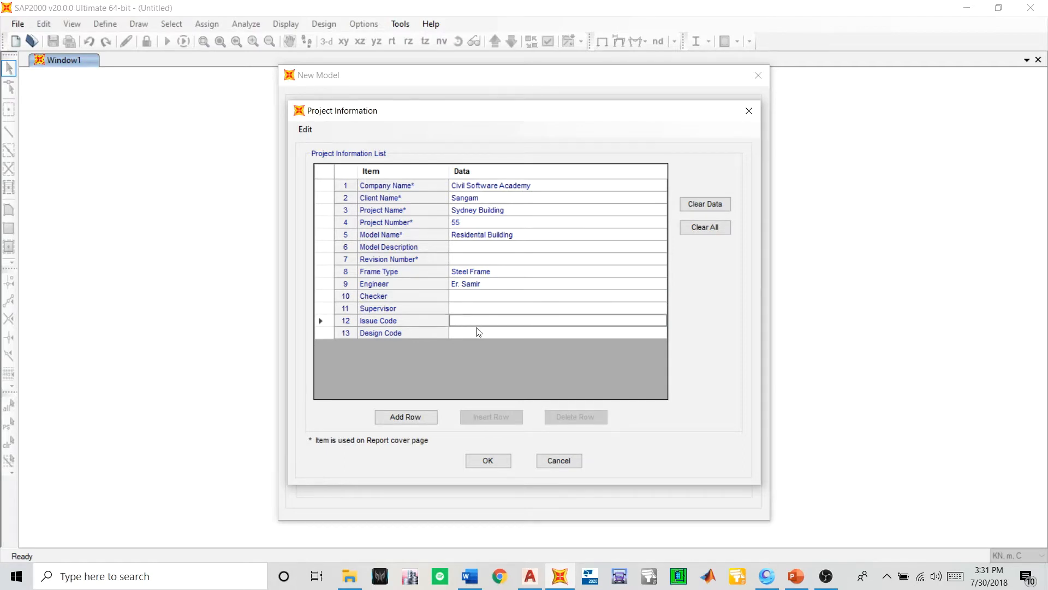
{"action": "left_click", "coordinate": [479, 333]}
{"action": "left_click", "coordinate": [476, 330]}
{"action": "type", "text": "AS 4100"}
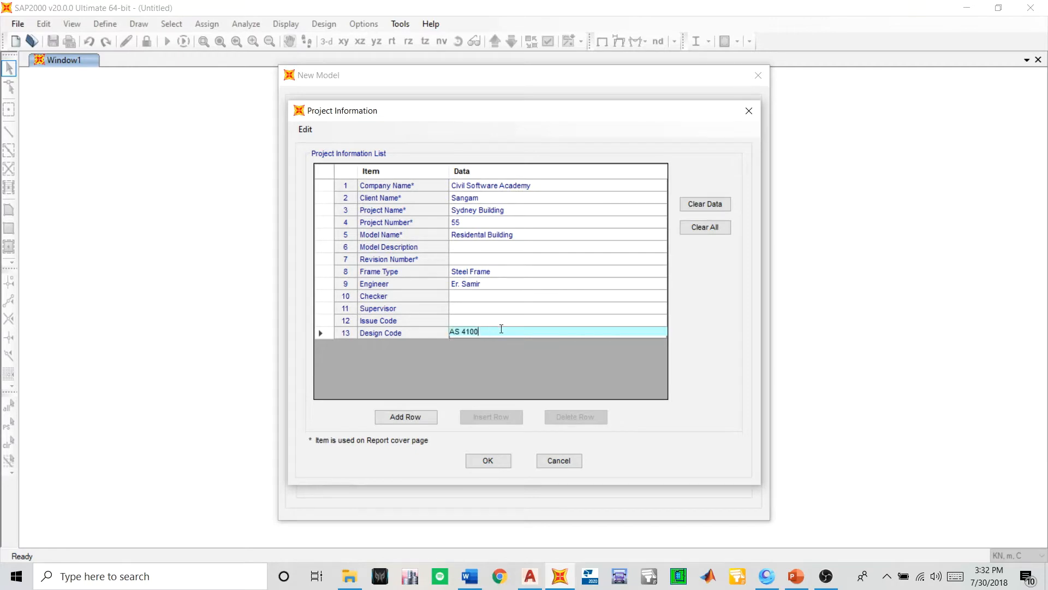
{"action": "type", "text": " for steel comd"}
{"action": "left_click", "coordinate": [476, 461]}
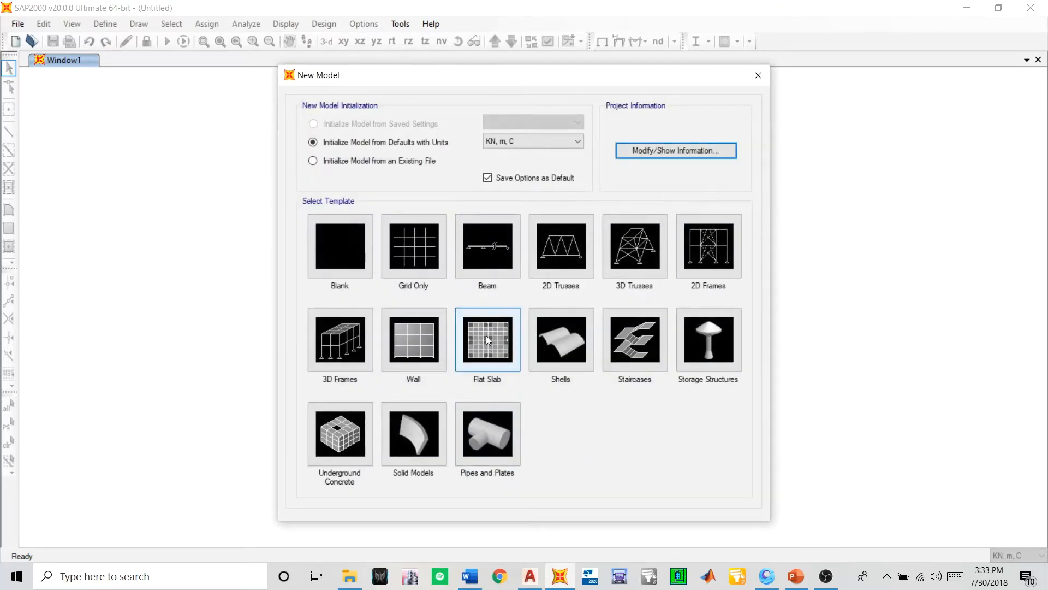
- Create a Grid Only model with 4 X, 4 Y and 5 Z grid lines, spaced 6, 6 and 3 m, starting at 0
{"action": "left_click", "coordinate": [420, 269]}
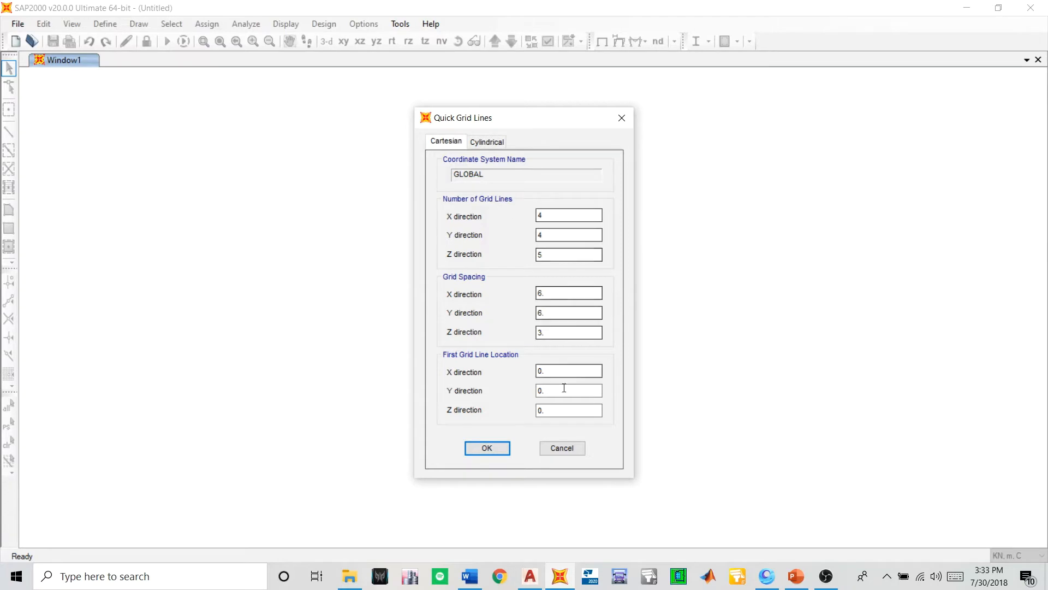
{"action": "left_click", "coordinate": [546, 216]}
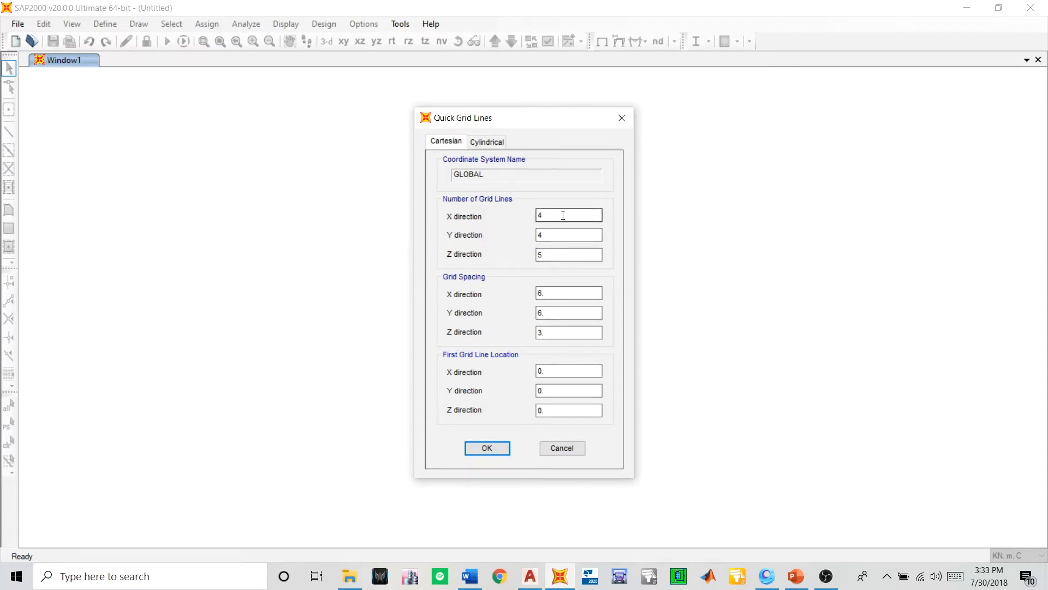
{"action": "key", "text": "Tab"}
{"action": "key", "text": "Tab"}
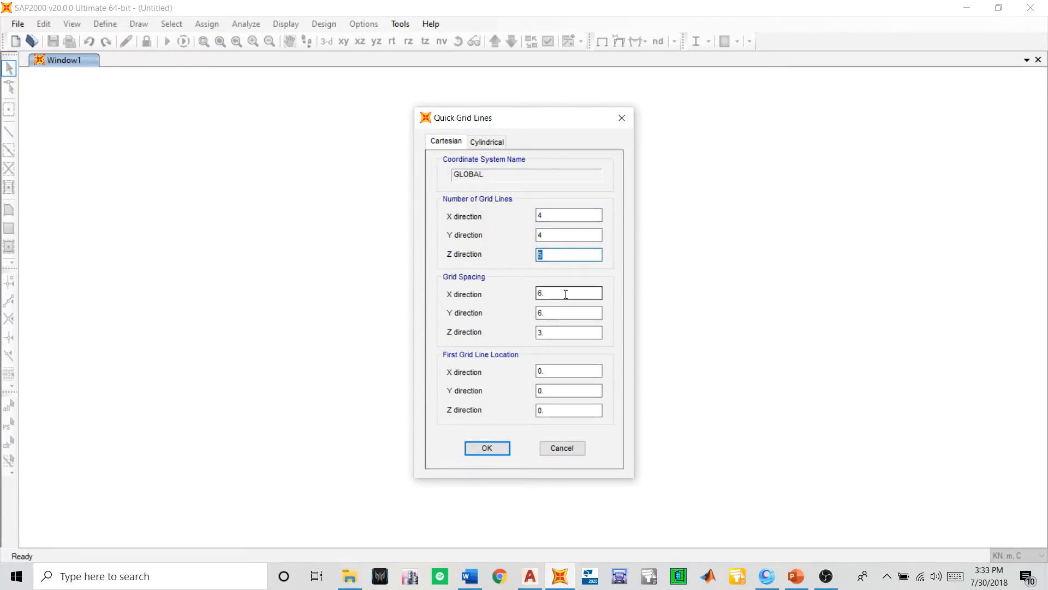
{"action": "left_click", "coordinate": [546, 215]}
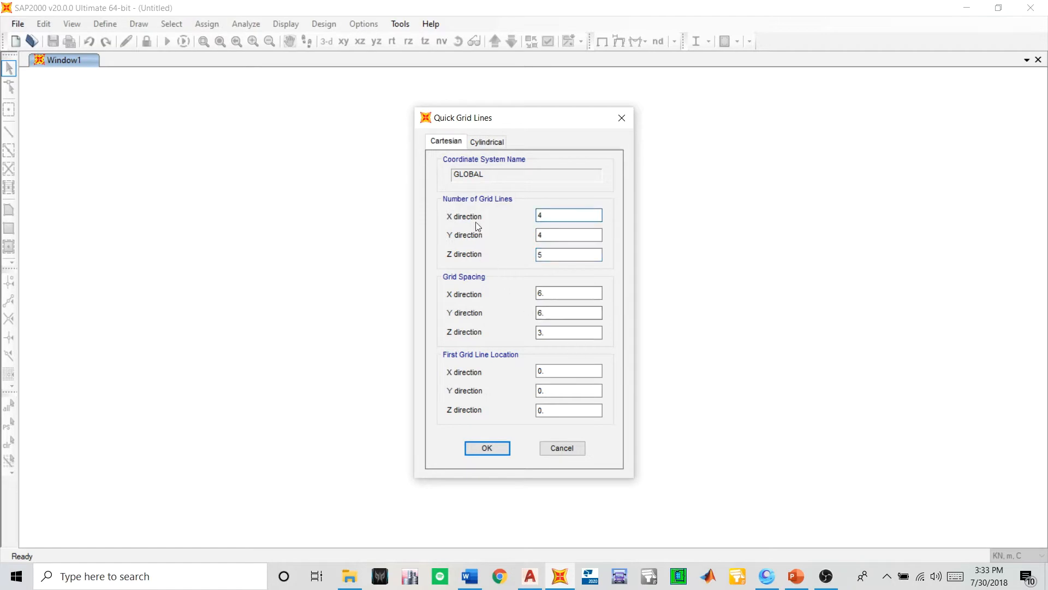
{"action": "left_click", "coordinate": [486, 448]}
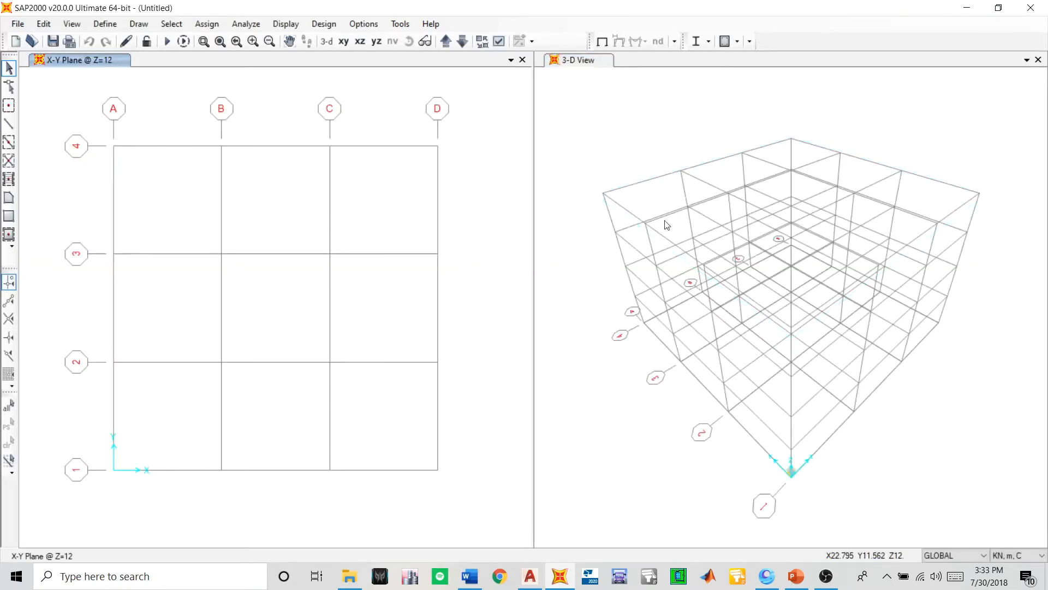
{"action": "right_click", "coordinate": [261, 186]}
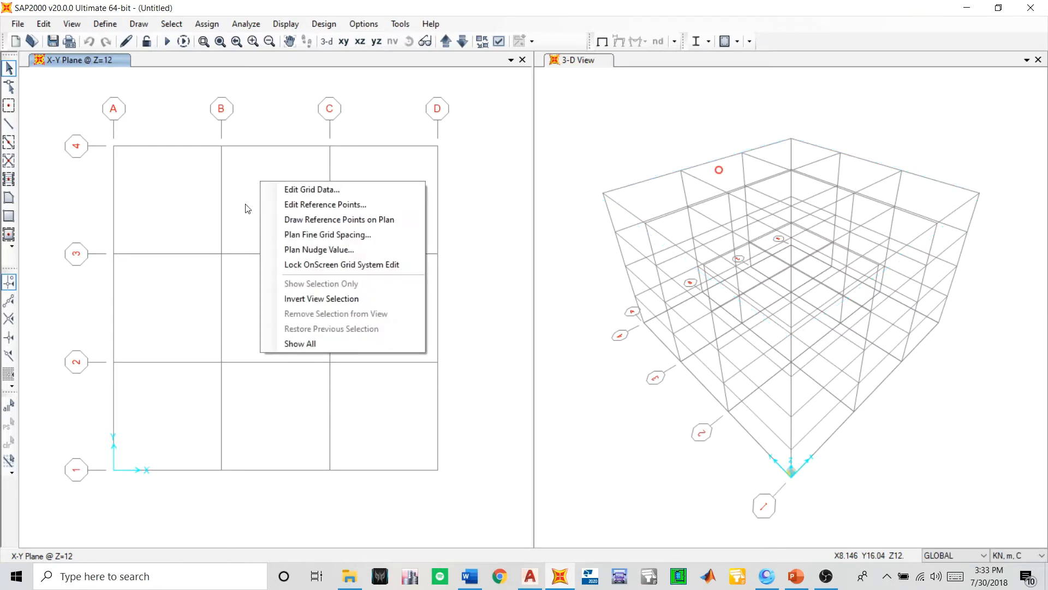
{"action": "left_click", "coordinate": [309, 189]}
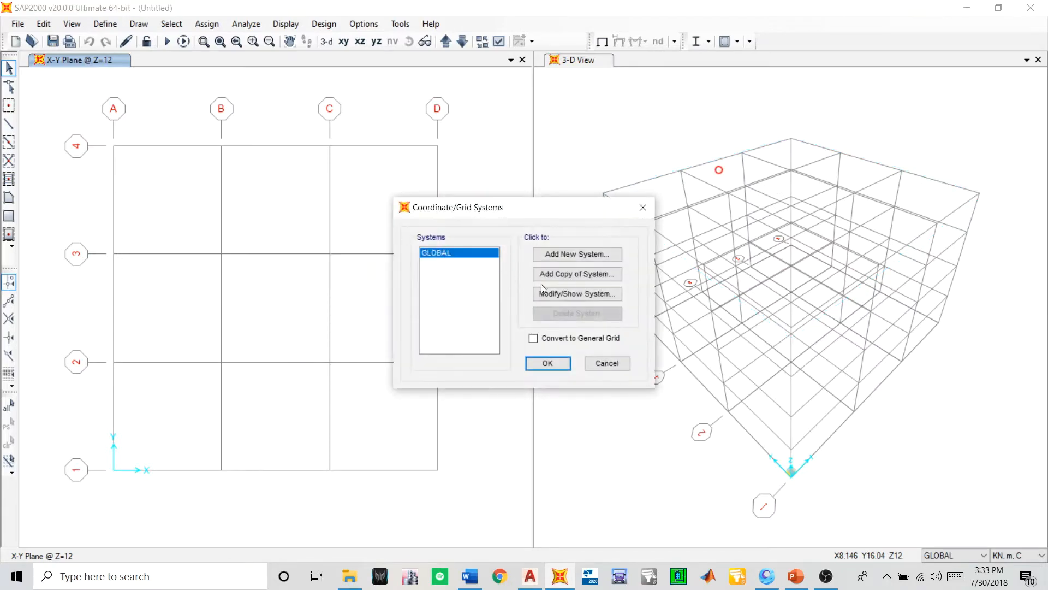
{"action": "left_click", "coordinate": [562, 293]}
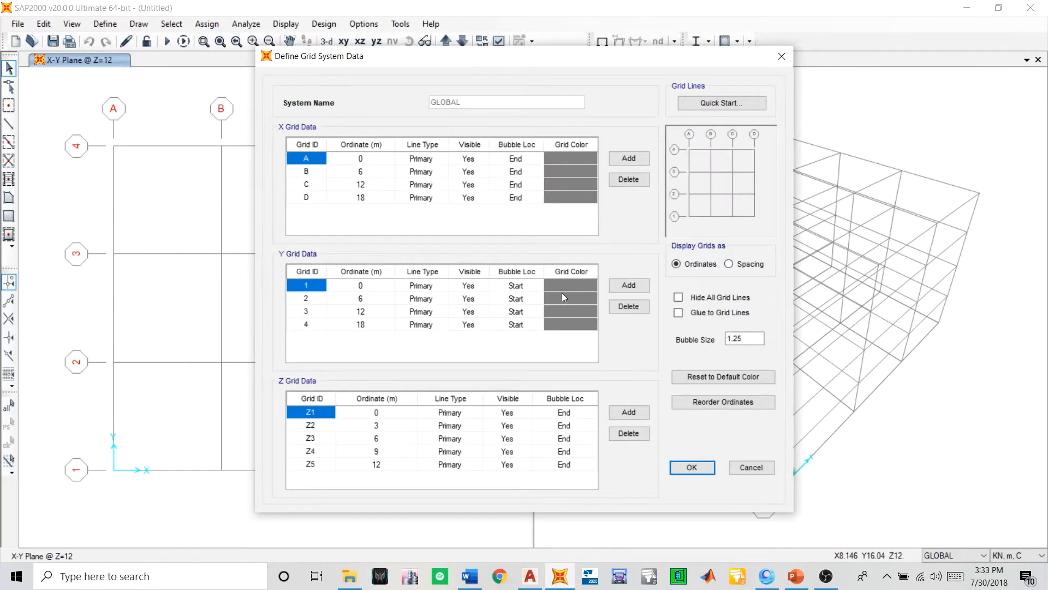
{"action": "left_click", "coordinate": [781, 56]}
{"action": "left_click", "coordinate": [546, 363]}
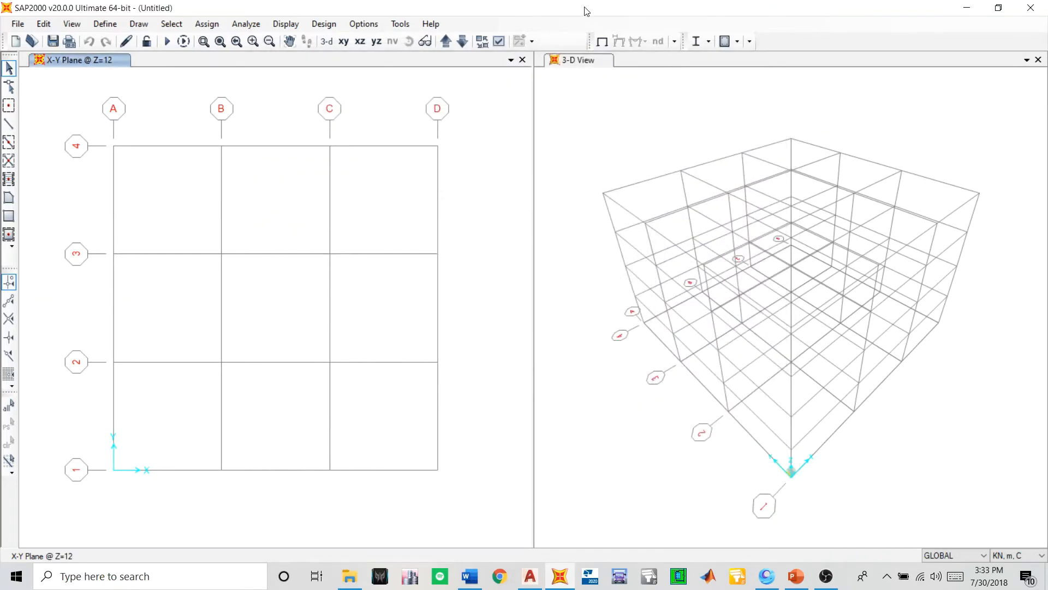
- Place the SAP2000 window side by side with the AutoCAD drawing and bring the basement plan's grid and dimensions into view
{"action": "left_click_drag", "start_coordinate": [585, 8], "coordinate": [1, 478]}
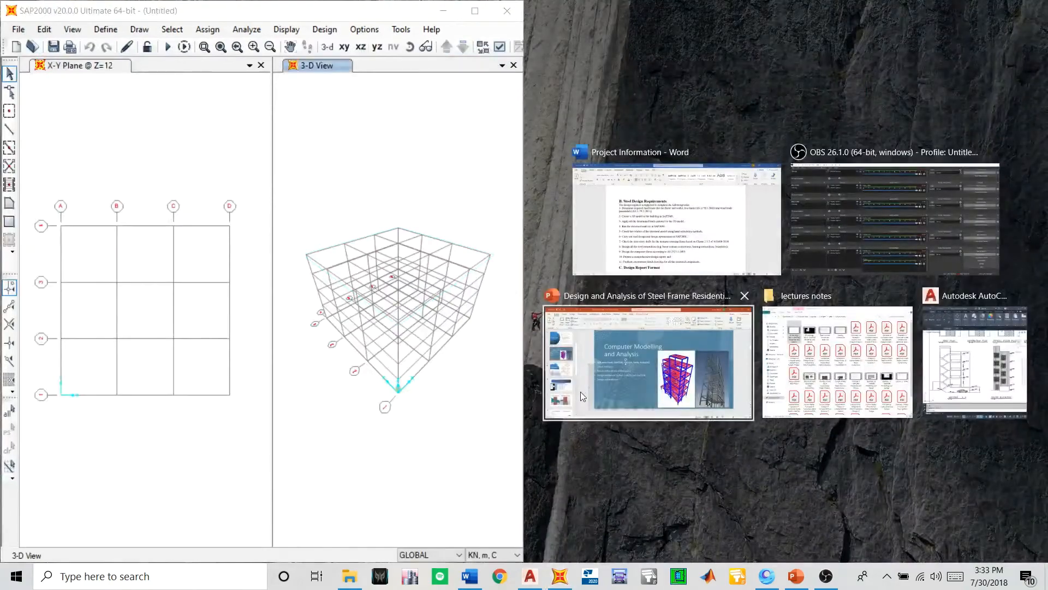
{"action": "left_click", "coordinate": [950, 360]}
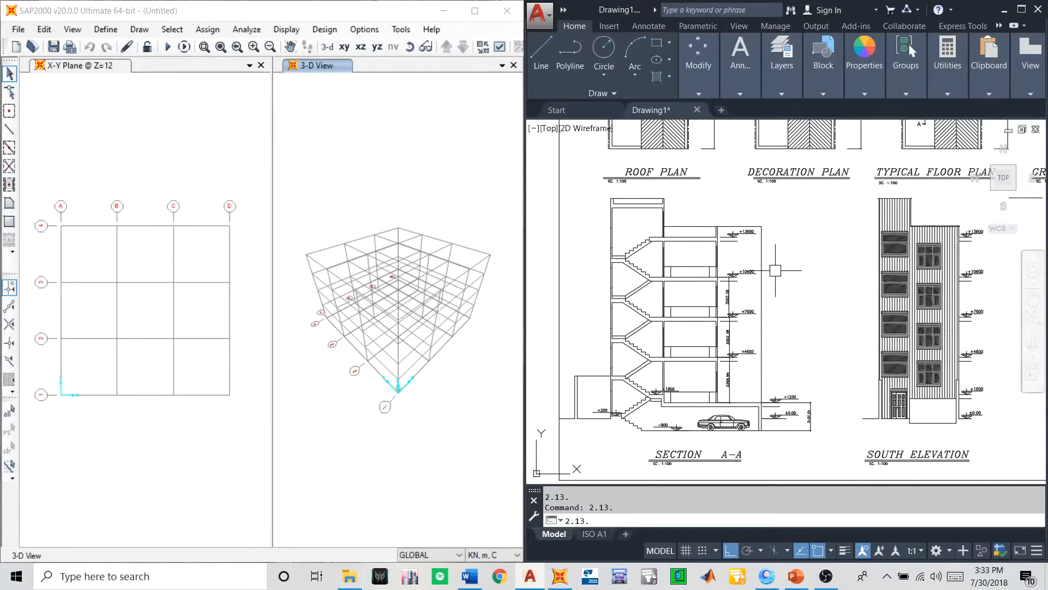
{"action": "scroll", "coordinate": [775, 270], "scroll_direction": "down", "scroll_amount": 4}
{"action": "scroll", "coordinate": [739, 228], "scroll_direction": "up", "scroll_amount": 7}
{"action": "scroll", "coordinate": [717, 187], "scroll_direction": "down", "scroll_amount": 5}
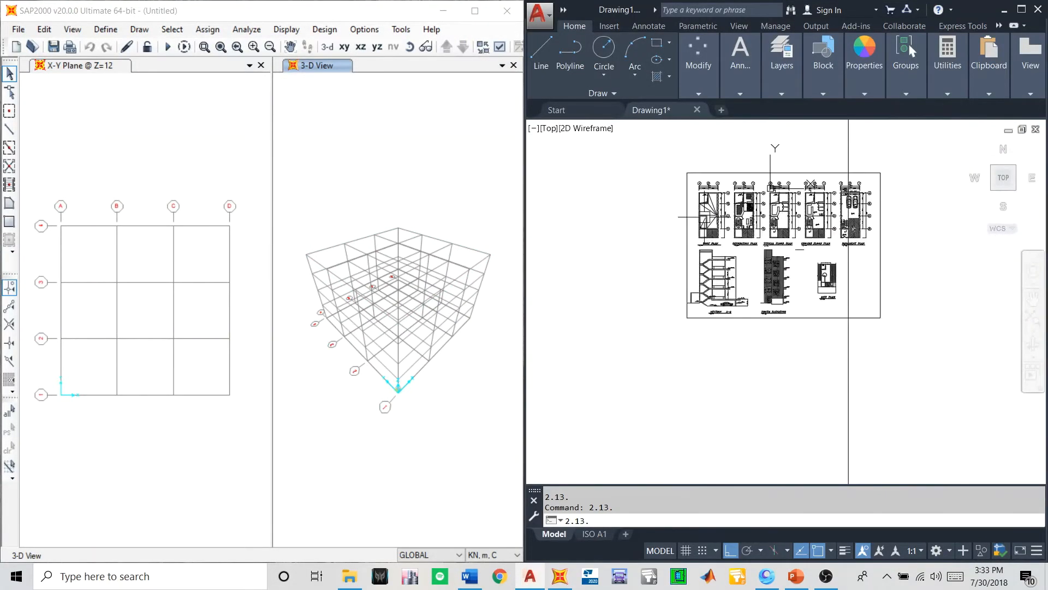
{"action": "scroll", "coordinate": [772, 191], "scroll_direction": "up", "scroll_amount": 2}
{"action": "scroll", "coordinate": [772, 191], "scroll_direction": "down", "scroll_amount": 2}
{"action": "scroll", "coordinate": [847, 229], "scroll_direction": "up", "scroll_amount": 8}
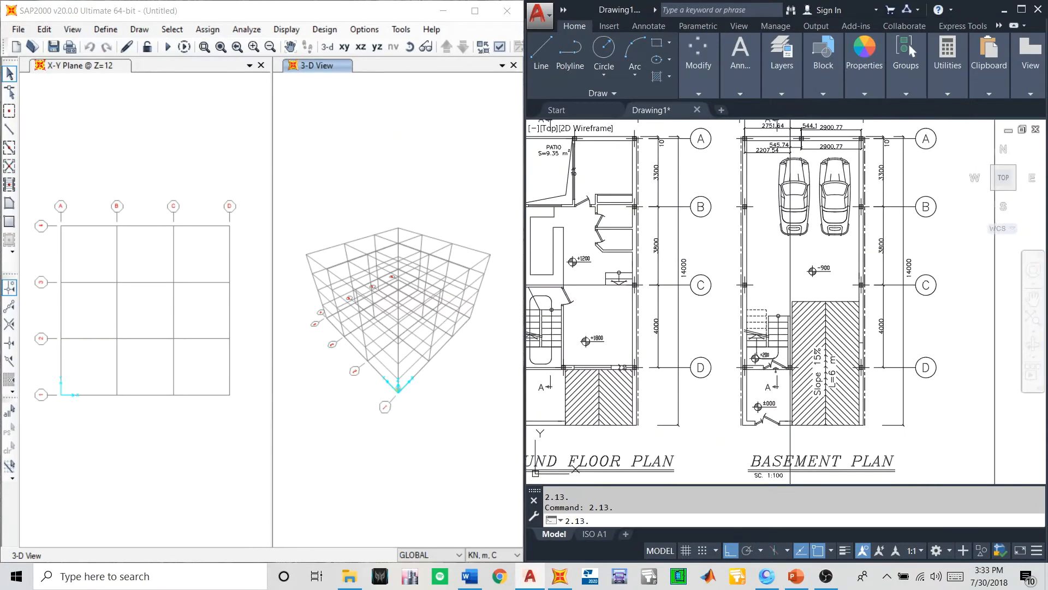
{"action": "right_click", "coordinate": [143, 167]}
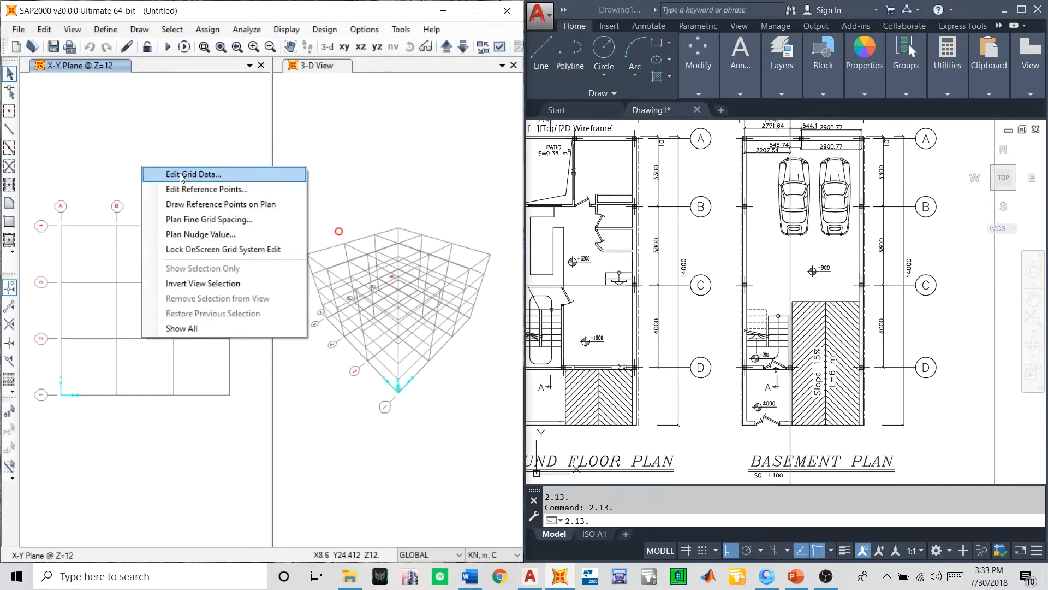
{"action": "left_click", "coordinate": [841, 186]}
{"action": "scroll", "coordinate": [854, 210], "scroll_direction": "up", "scroll_amount": 3}
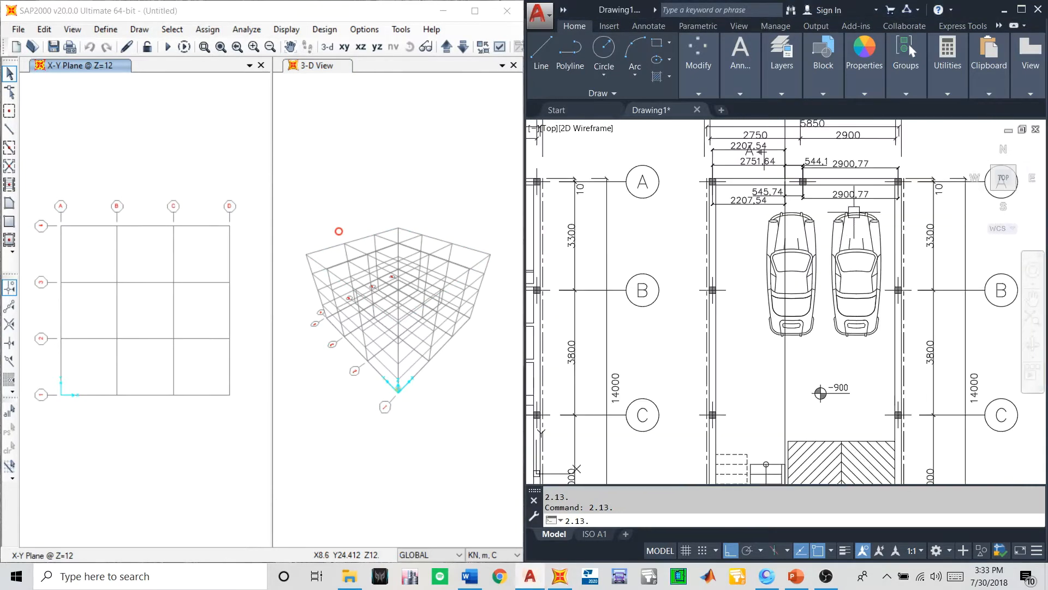
- Open the GLOBAL grid system for modification, display the grids as spacing, and move the dialog clear of the basement plan
{"action": "right_click", "coordinate": [146, 161]}
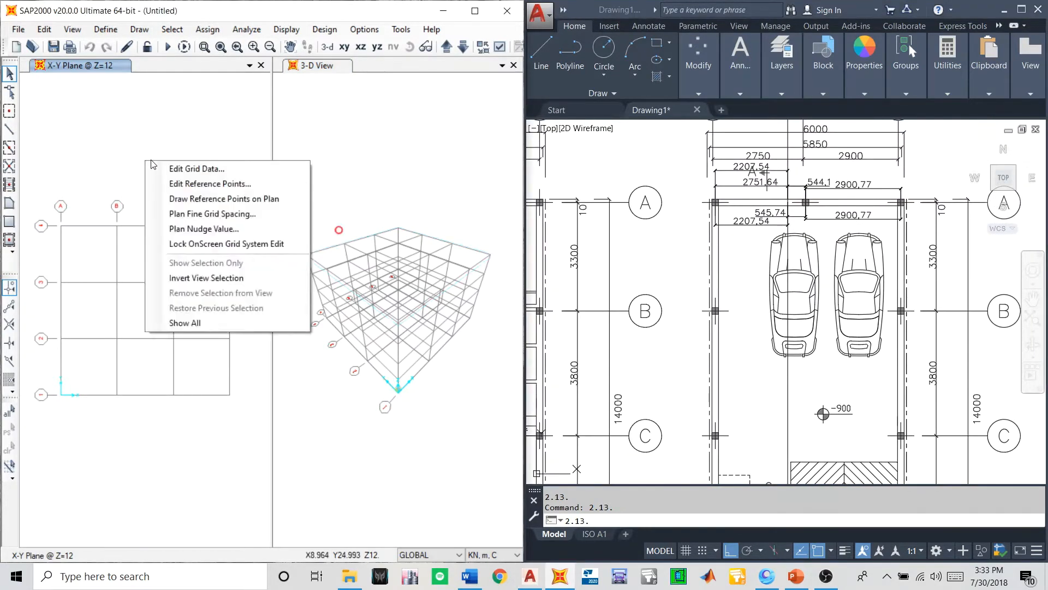
{"action": "left_click", "coordinate": [174, 169]}
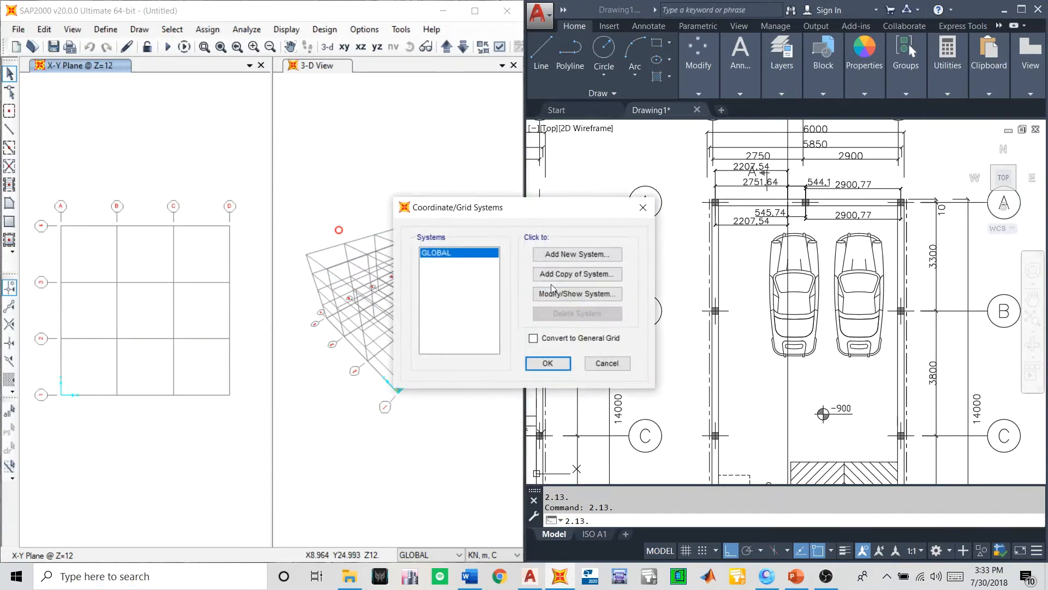
{"action": "left_click", "coordinate": [568, 295]}
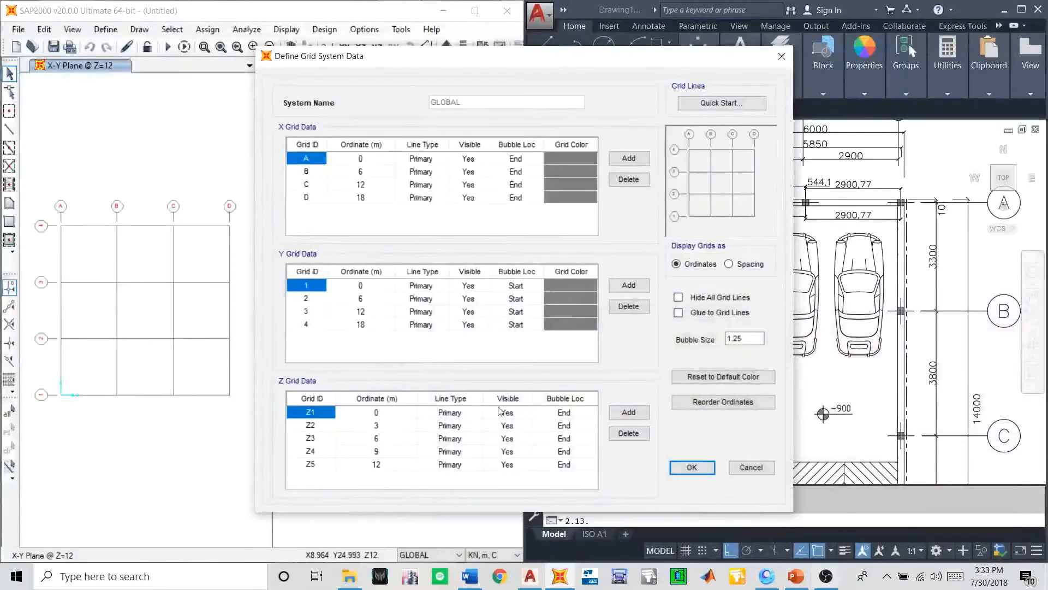
{"action": "left_click_drag", "start_coordinate": [426, 64], "coordinate": [260, 70]}
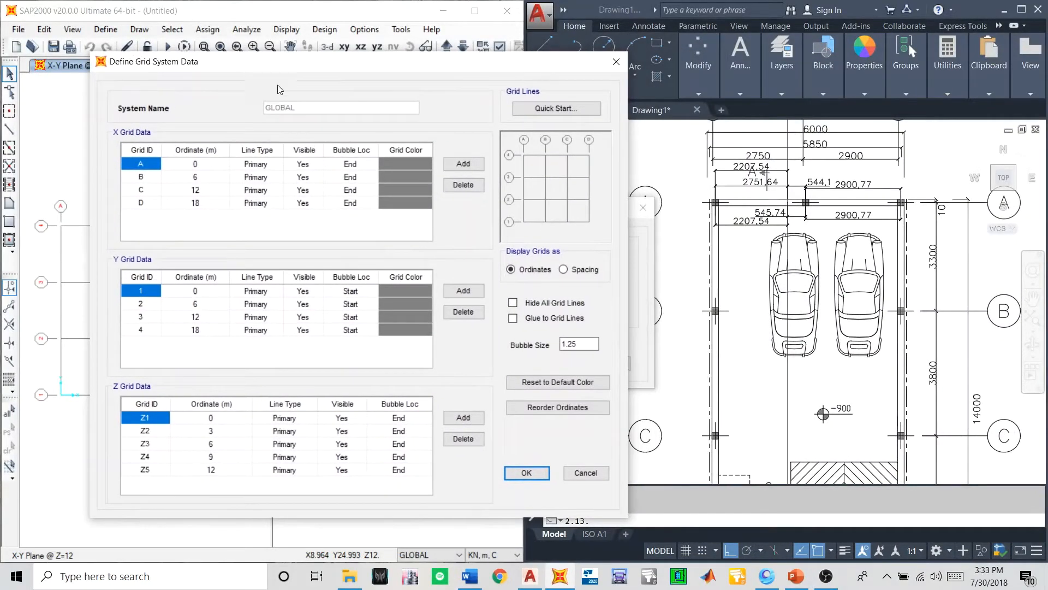
{"action": "left_click", "coordinate": [563, 269]}
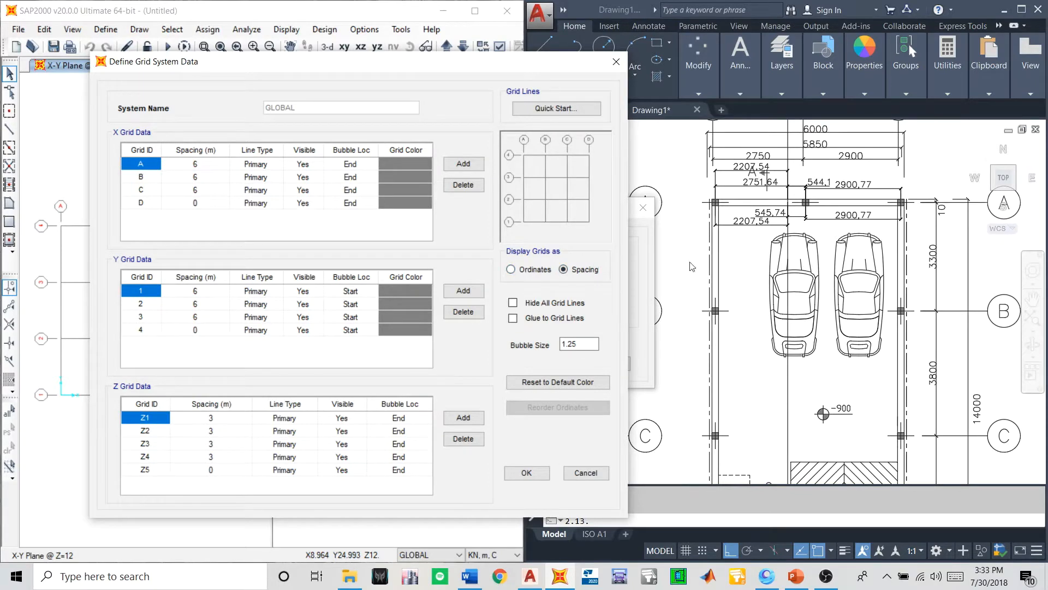
{"action": "scroll", "coordinate": [798, 304], "scroll_direction": "down", "scroll_amount": 2}
{"action": "scroll", "coordinate": [789, 197], "scroll_direction": "up", "scroll_amount": 2}
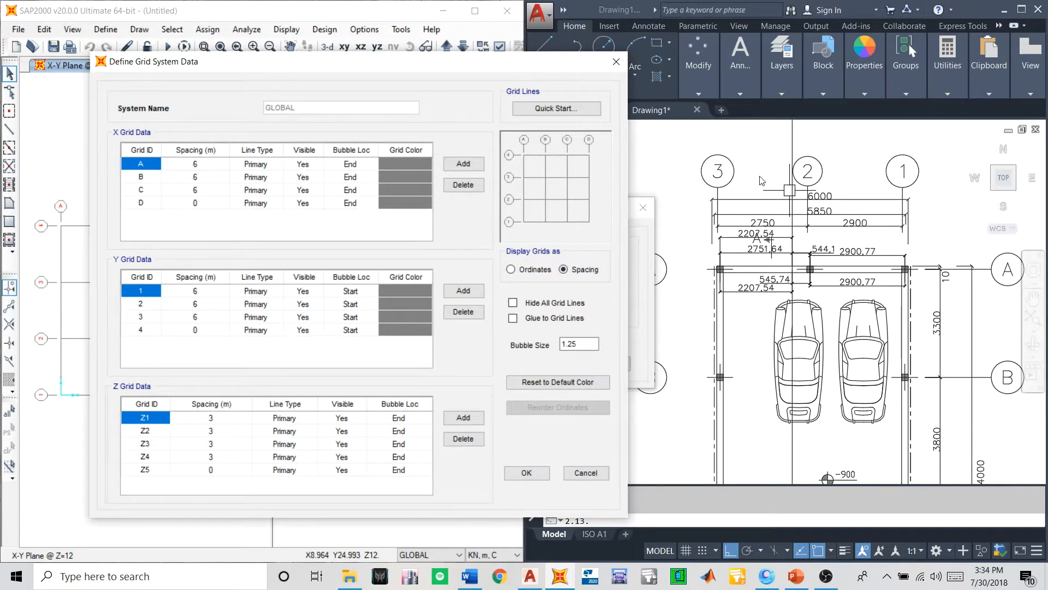
{"action": "left_click", "coordinate": [783, 196]}
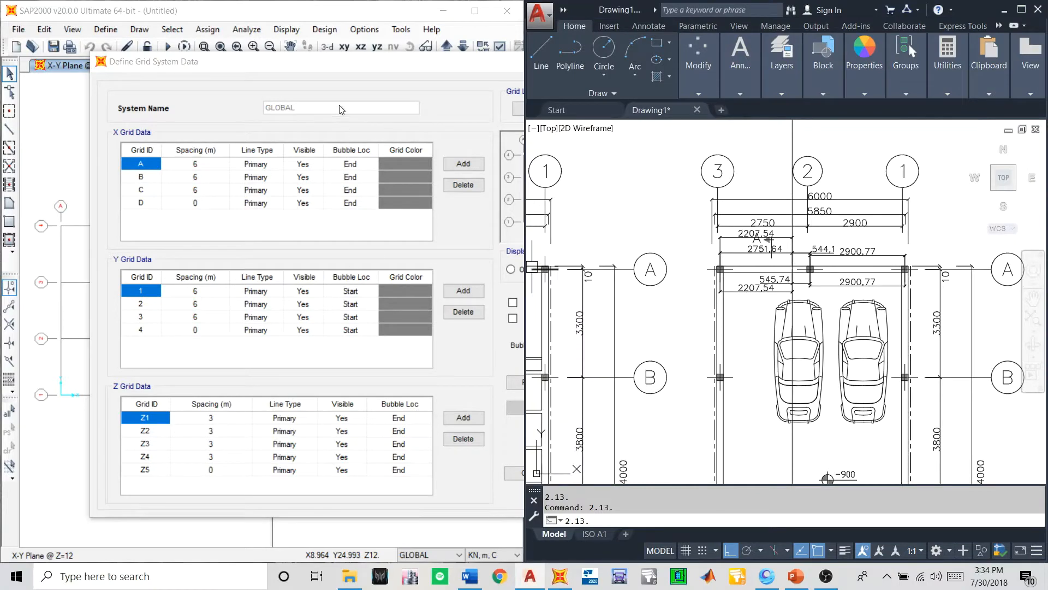
{"action": "left_click_drag", "start_coordinate": [335, 65], "coordinate": [266, 83]}
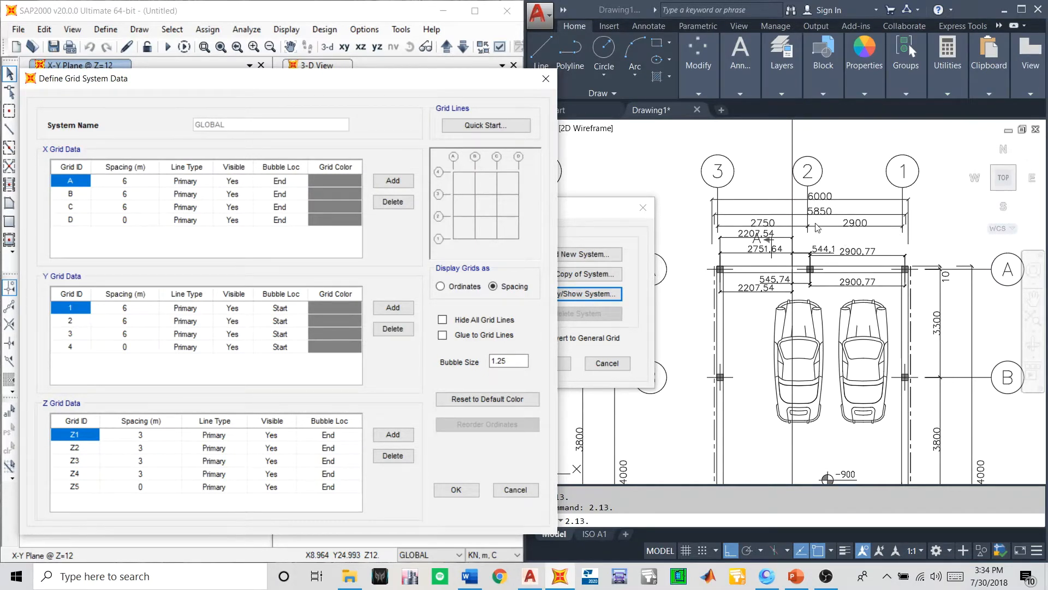
- Switch to the AutoCAD drawing and examine the basement plan's column layout along grid lines A to D
{"action": "left_click", "coordinate": [768, 326]}
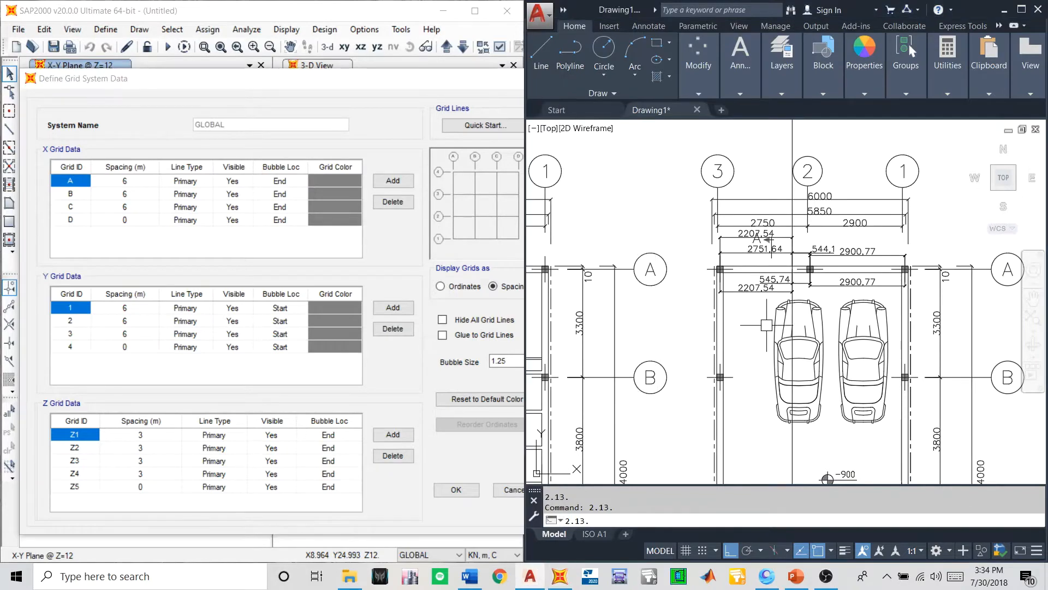
{"action": "scroll", "coordinate": [802, 280], "scroll_direction": "up", "scroll_amount": 2}
{"action": "scroll", "coordinate": [781, 258], "scroll_direction": "down", "scroll_amount": 4}
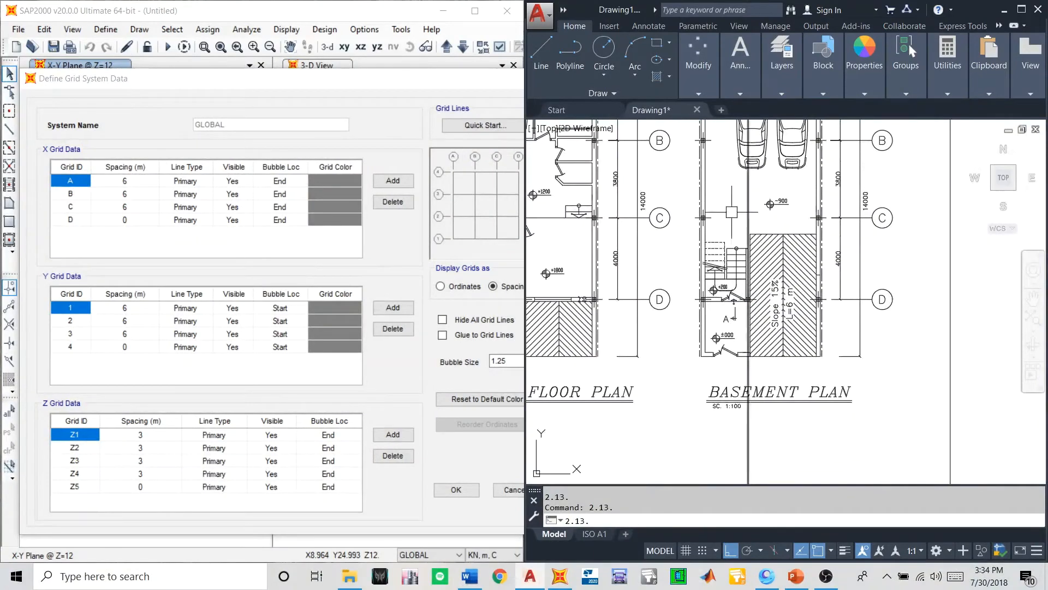
{"action": "scroll", "coordinate": [730, 294], "scroll_direction": "up", "scroll_amount": 2}
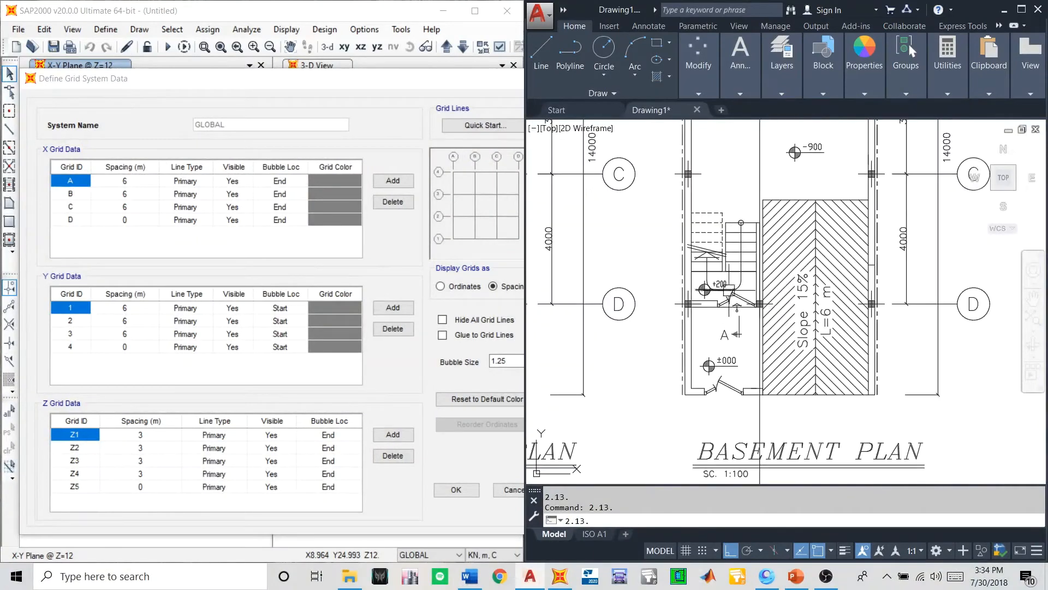
{"action": "scroll", "coordinate": [757, 357], "scroll_direction": "down", "scroll_amount": 4}
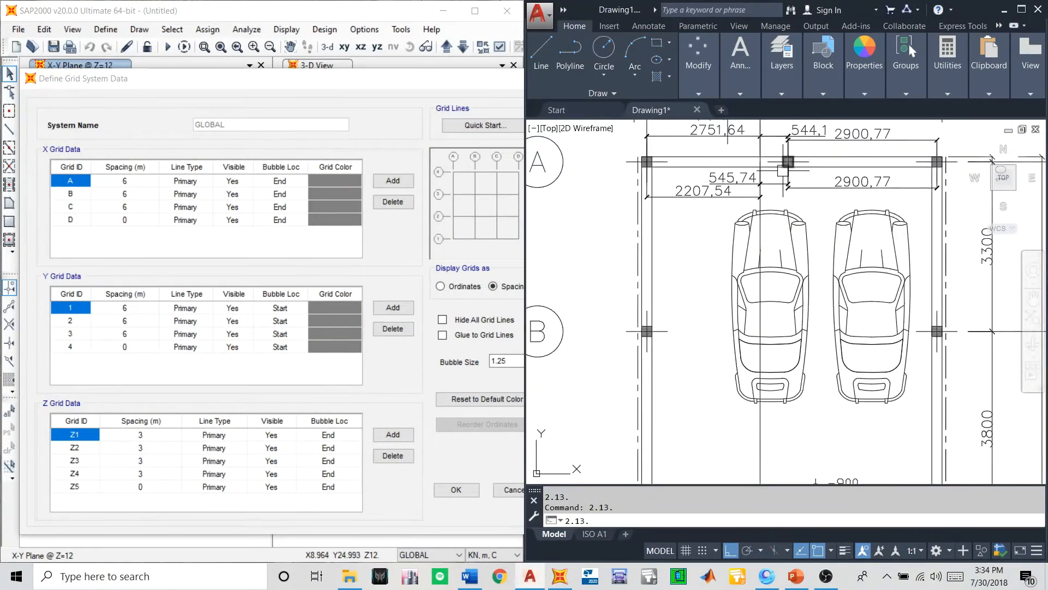
{"action": "scroll", "coordinate": [757, 202], "scroll_direction": "down", "scroll_amount": 5}
{"action": "scroll", "coordinate": [769, 391], "scroll_direction": "up", "scroll_amount": 5}
{"action": "scroll", "coordinate": [776, 383], "scroll_direction": "down", "scroll_amount": 5}
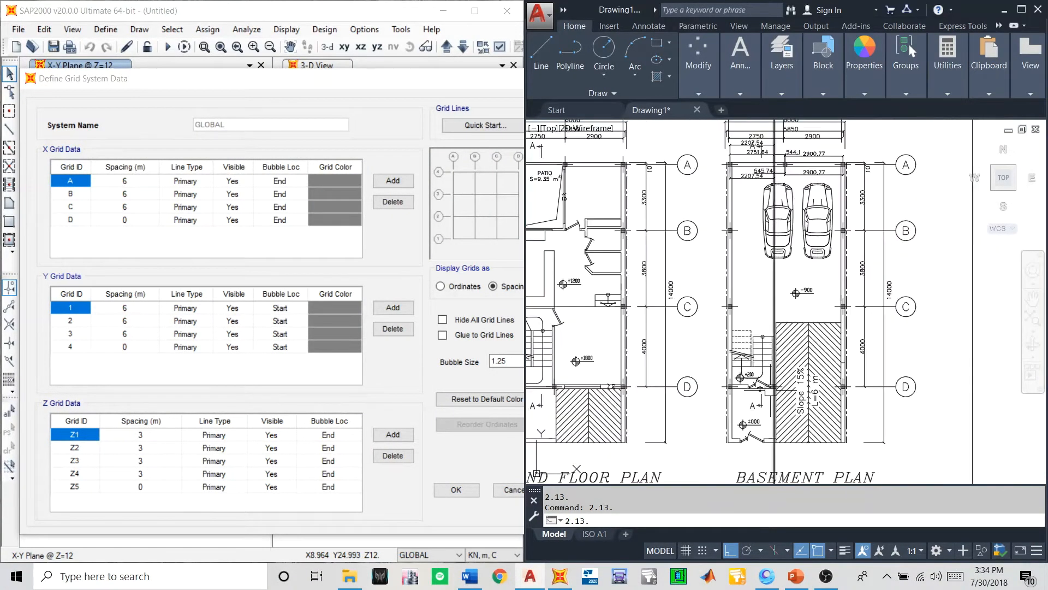
- Examine the dimensions between grid lines 3, 2 and 1 and the intermediate line on the basement plan
{"action": "scroll", "coordinate": [775, 385], "scroll_direction": "up", "scroll_amount": 6}
{"action": "scroll", "coordinate": [773, 387], "scroll_direction": "down", "scroll_amount": 6}
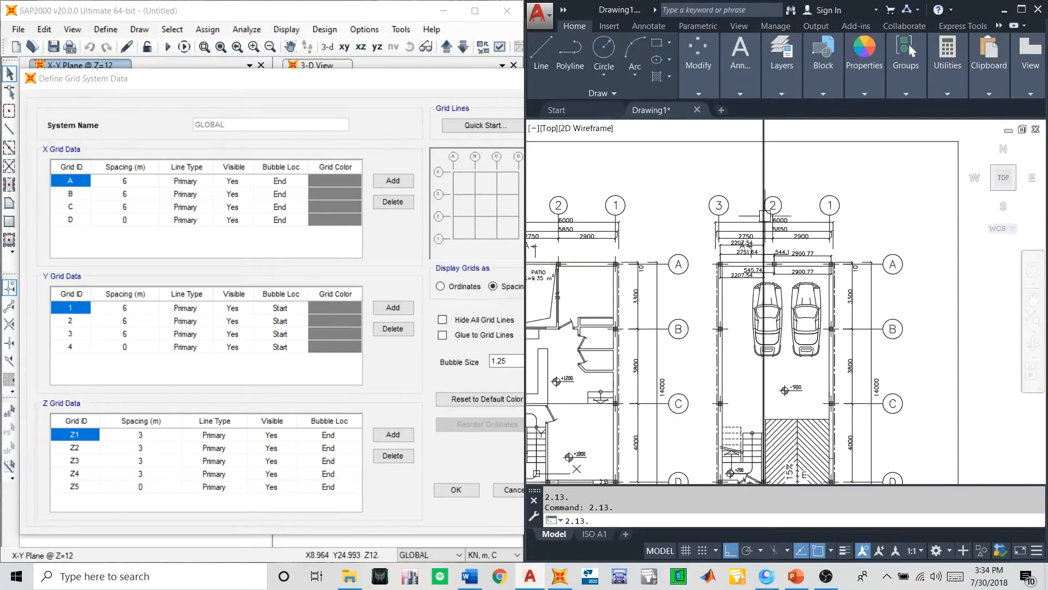
{"action": "scroll", "coordinate": [771, 249], "scroll_direction": "up", "scroll_amount": 6}
{"action": "scroll", "coordinate": [759, 257], "scroll_direction": "down", "scroll_amount": 6}
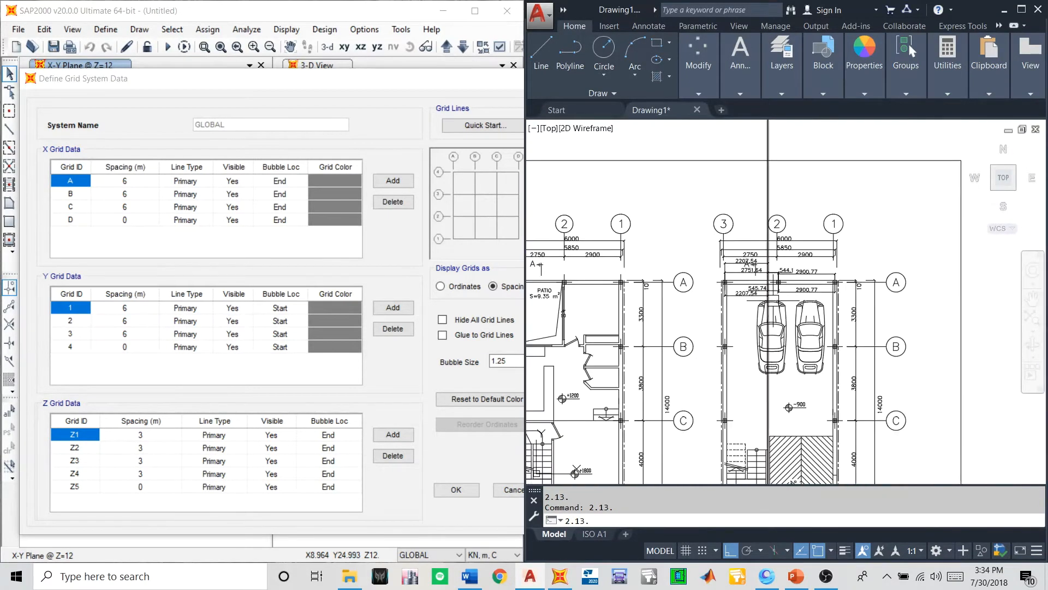
{"action": "scroll", "coordinate": [764, 245], "scroll_direction": "up", "scroll_amount": 7}
{"action": "scroll", "coordinate": [765, 245], "scroll_direction": "down", "scroll_amount": 5}
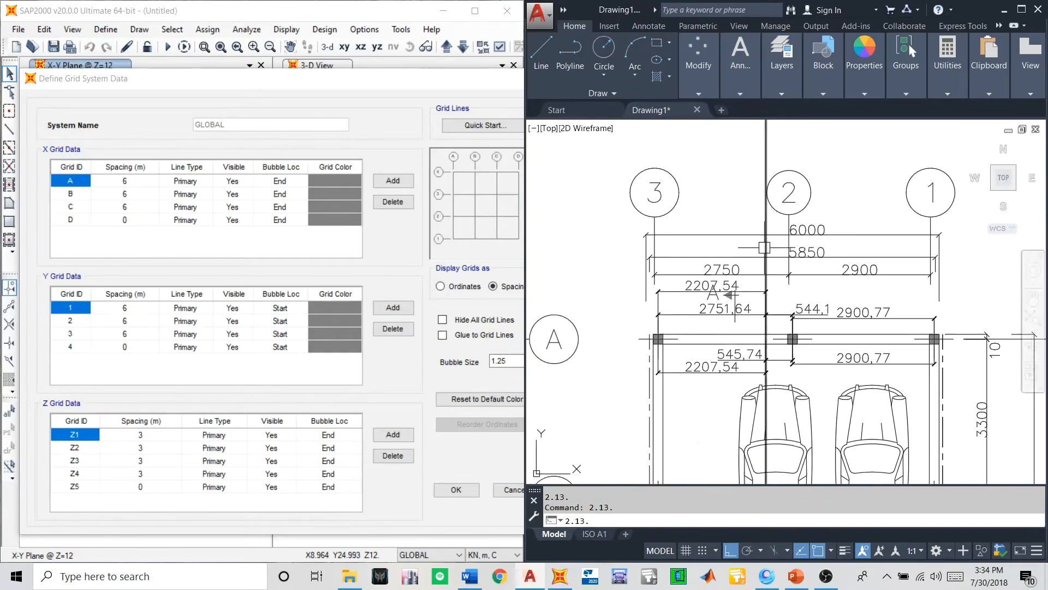
{"action": "scroll", "coordinate": [764, 252], "scroll_direction": "up", "scroll_amount": 5}
{"action": "scroll", "coordinate": [761, 264], "scroll_direction": "down", "scroll_amount": 6}
{"action": "scroll", "coordinate": [755, 264], "scroll_direction": "up", "scroll_amount": 5}
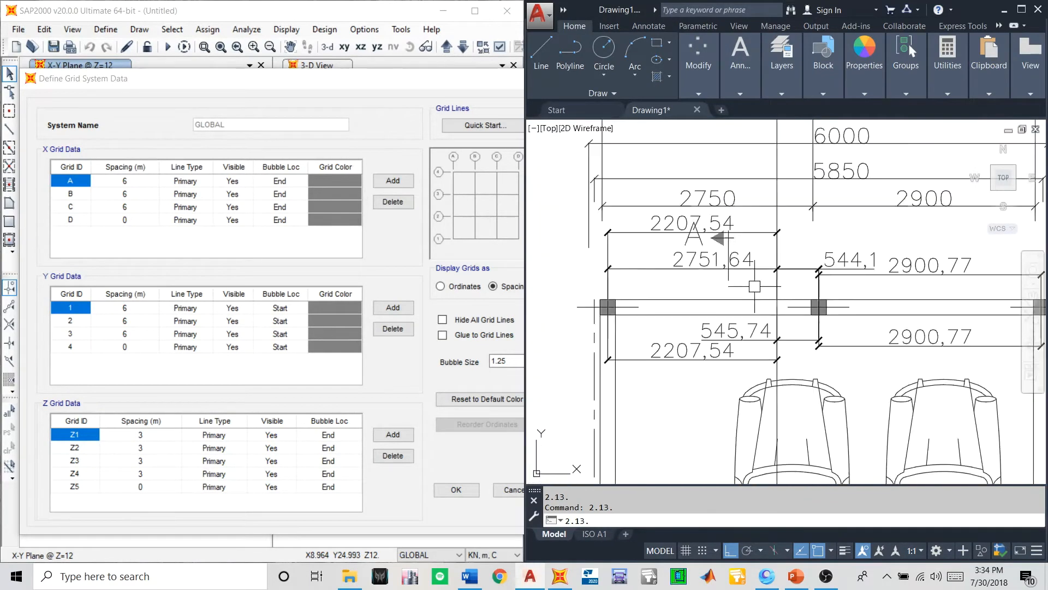
{"action": "scroll", "coordinate": [754, 287], "scroll_direction": "down", "scroll_amount": 4}
{"action": "scroll", "coordinate": [754, 287], "scroll_direction": "up", "scroll_amount": 2}
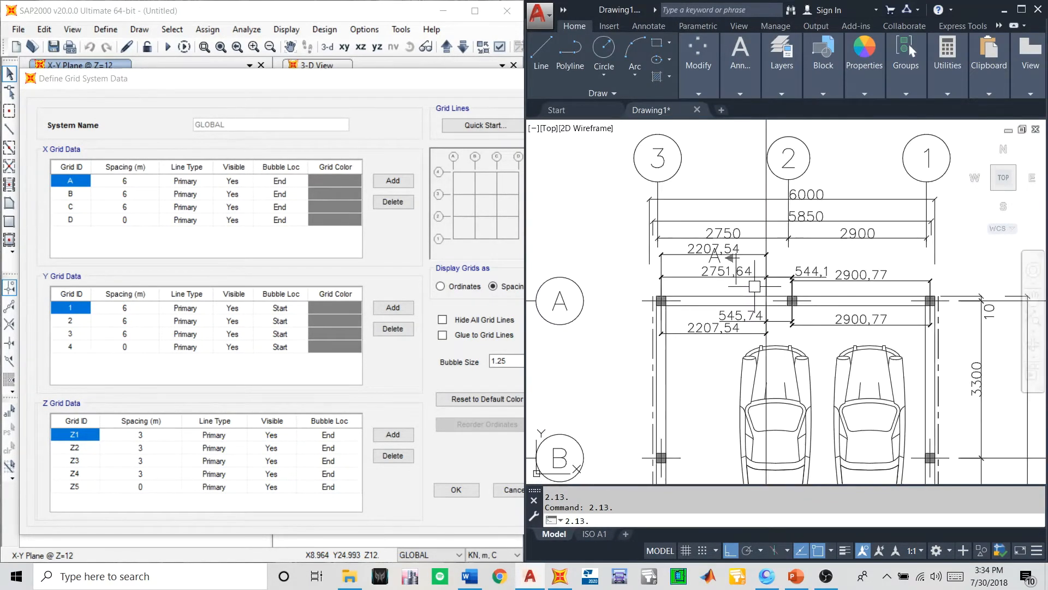
- Start a linear dimension in the basement plan and examine the column spacings along grid line A between lines 3 and 1
{"action": "left_click", "coordinate": [740, 57]}
{"action": "left_click", "coordinate": [808, 105]}
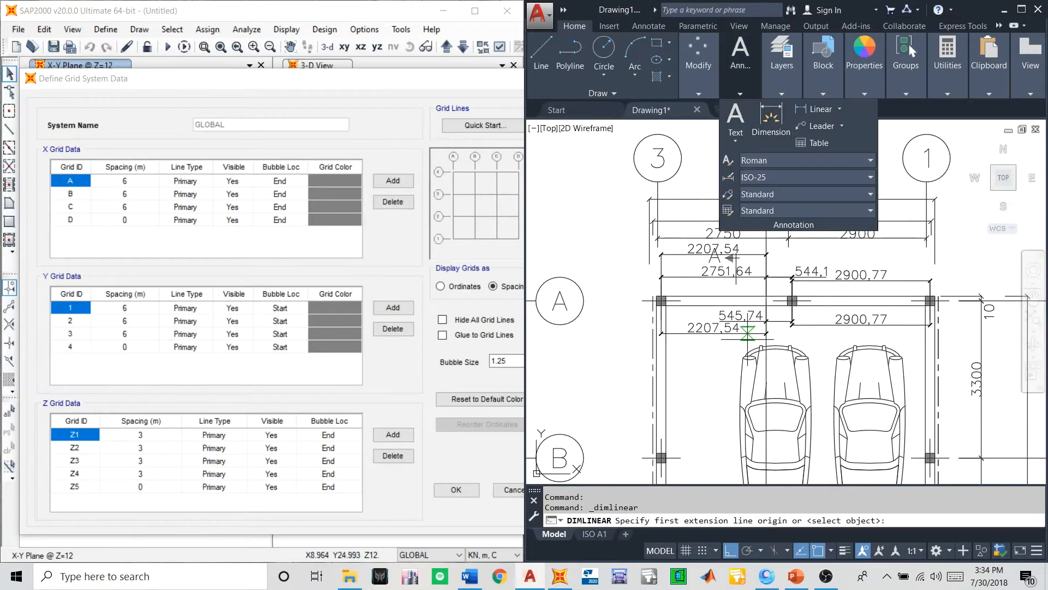
{"action": "scroll", "coordinate": [747, 339], "scroll_direction": "up", "scroll_amount": 5}
{"action": "scroll", "coordinate": [747, 338], "scroll_direction": "down", "scroll_amount": 3}
{"action": "scroll", "coordinate": [619, 343], "scroll_direction": "up", "scroll_amount": 3}
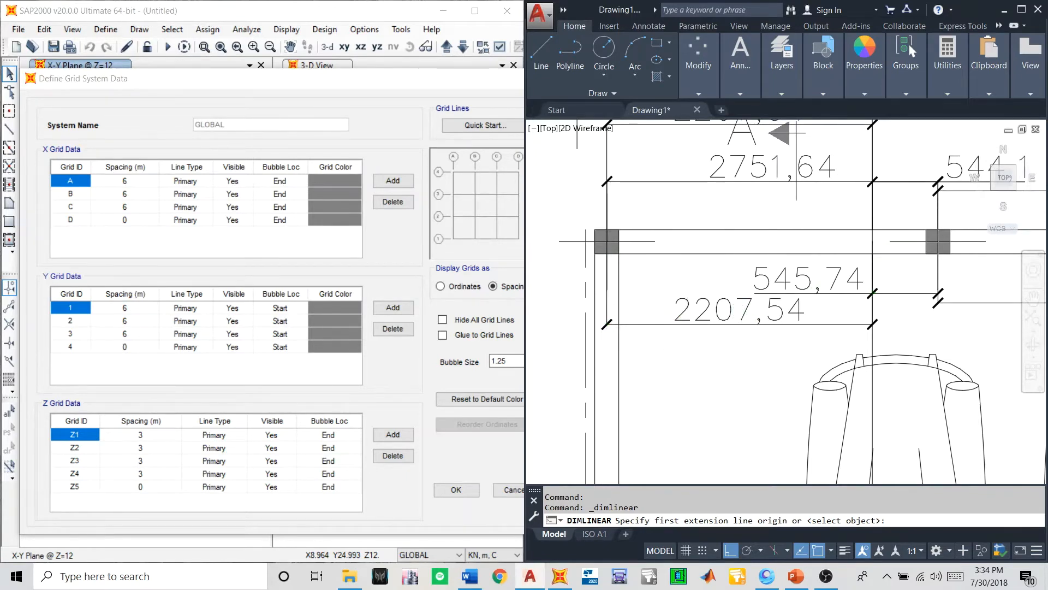
{"action": "scroll", "coordinate": [688, 322], "scroll_direction": "down", "scroll_amount": 2}
{"action": "scroll", "coordinate": [716, 360], "scroll_direction": "up", "scroll_amount": 5}
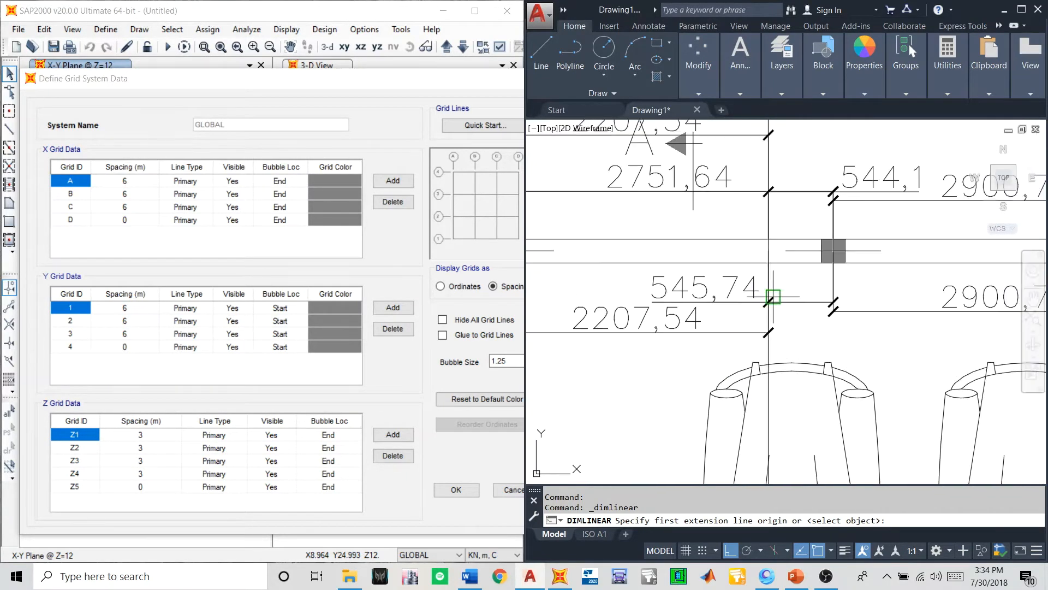
{"action": "scroll", "coordinate": [833, 250], "scroll_direction": "down", "scroll_amount": 3}
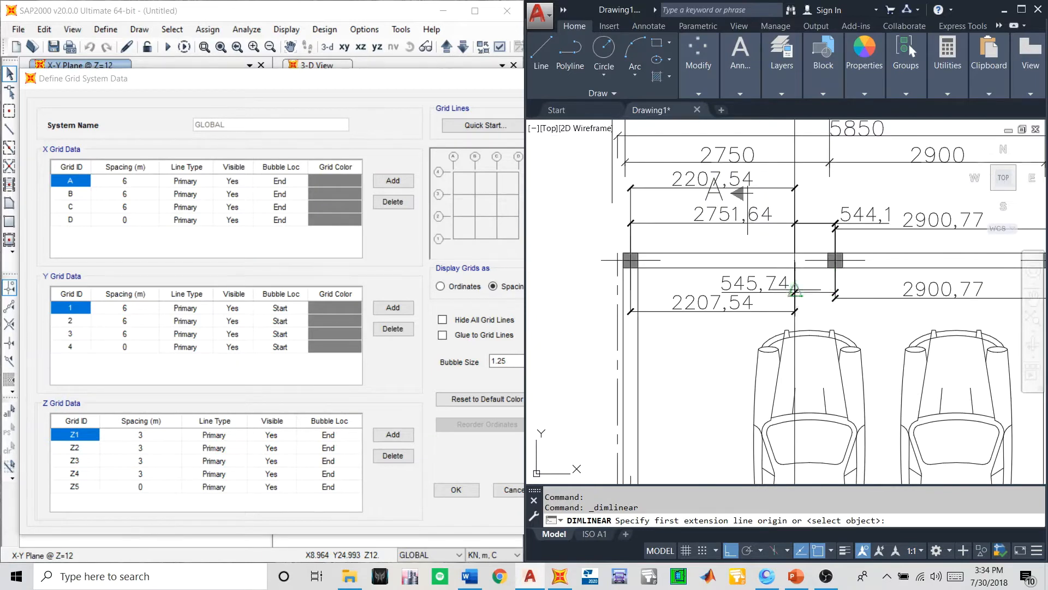
{"action": "scroll", "coordinate": [761, 251], "scroll_direction": "up", "scroll_amount": 3}
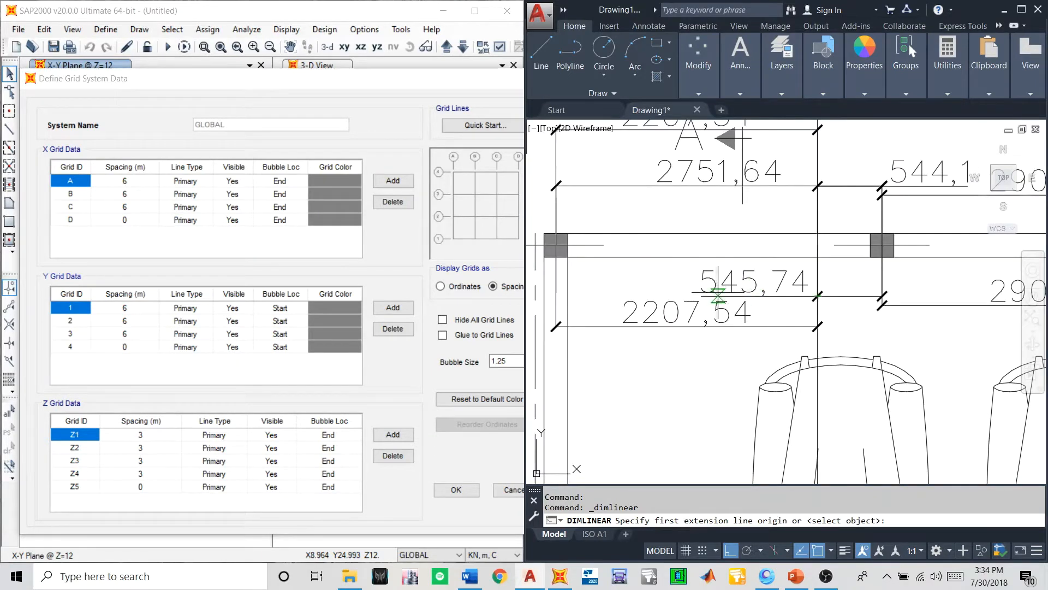
{"action": "scroll", "coordinate": [719, 295], "scroll_direction": "down", "scroll_amount": 3}
{"action": "scroll", "coordinate": [793, 292], "scroll_direction": "up", "scroll_amount": 3}
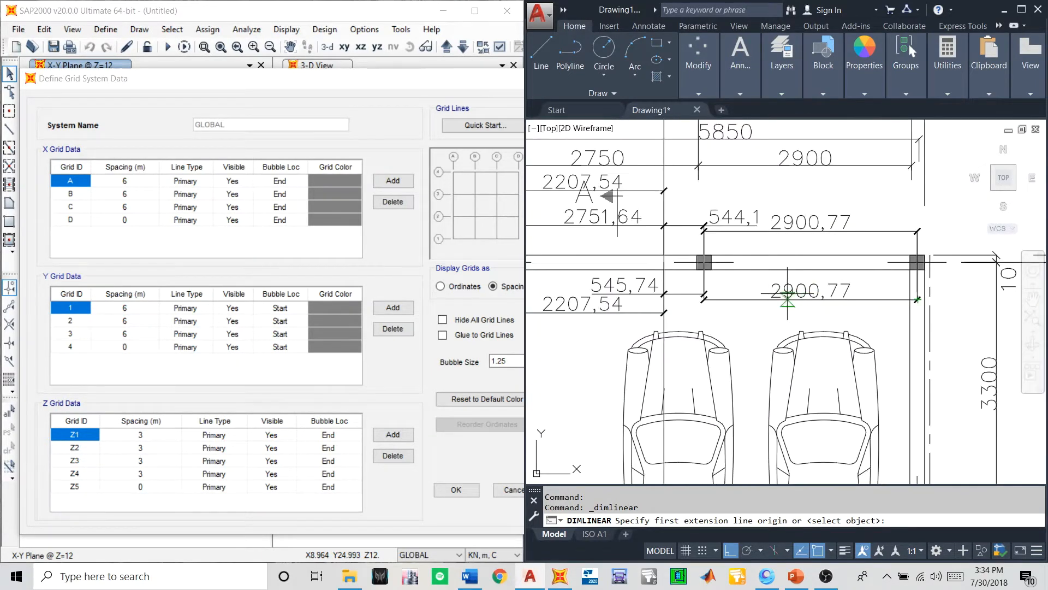
{"action": "scroll", "coordinate": [789, 294], "scroll_direction": "down", "scroll_amount": 3}
- Examine the basement plan's overall layout and the spacings between grid lines A, B, C and D
{"action": "scroll", "coordinate": [789, 295], "scroll_direction": "down", "scroll_amount": 5}
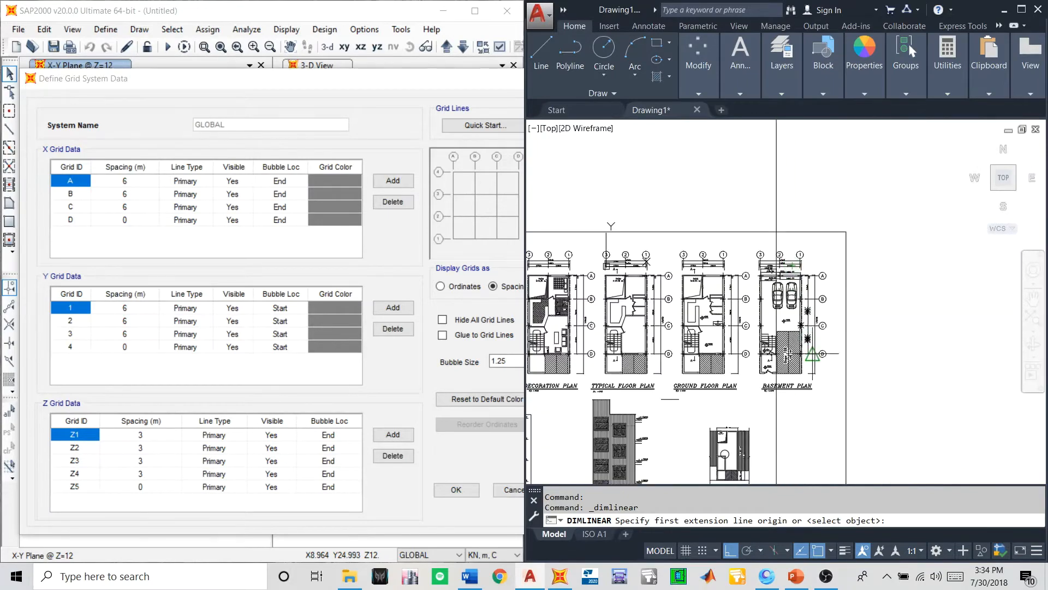
{"action": "scroll", "coordinate": [819, 224], "scroll_direction": "up", "scroll_amount": 3}
{"action": "scroll", "coordinate": [820, 188], "scroll_direction": "up", "scroll_amount": 2}
{"action": "scroll", "coordinate": [822, 192], "scroll_direction": "down", "scroll_amount": 4}
{"action": "scroll", "coordinate": [825, 303], "scroll_direction": "up", "scroll_amount": 2}
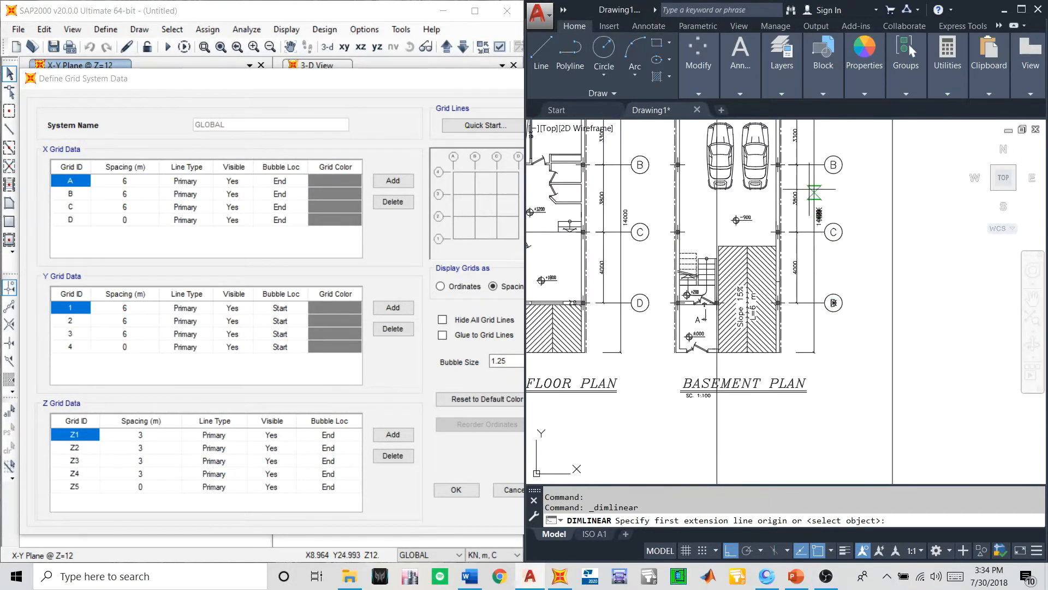
{"action": "scroll", "coordinate": [810, 189], "scroll_direction": "up", "scroll_amount": 2}
{"action": "scroll", "coordinate": [789, 412], "scroll_direction": "down", "scroll_amount": 4}
{"action": "scroll", "coordinate": [789, 413], "scroll_direction": "up", "scroll_amount": 1}
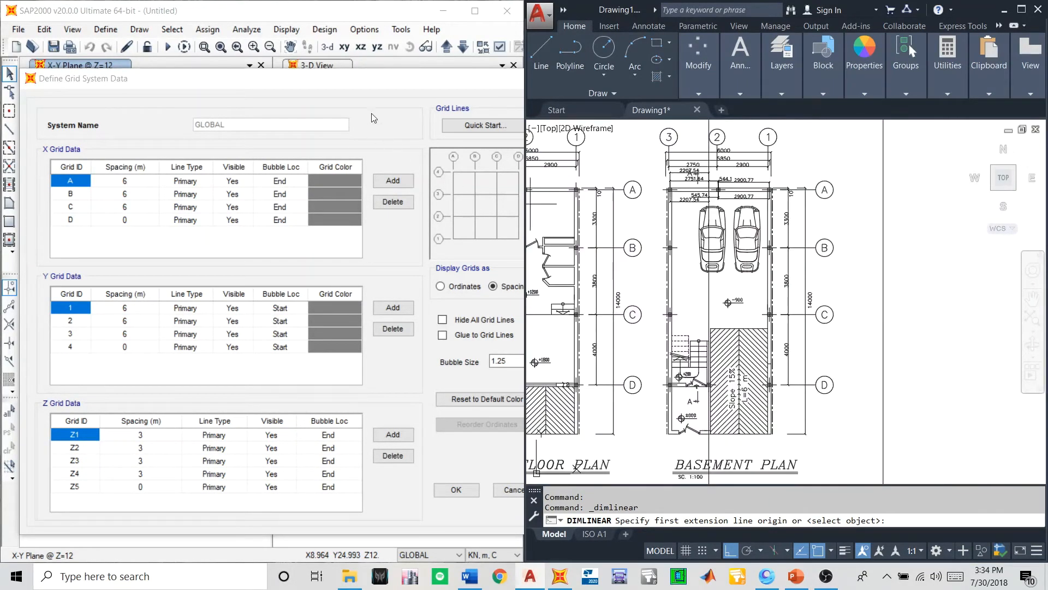
- Switch back to SAP2000 and rename the first three X grid lines as 3, 2 and 1
{"action": "left_click", "coordinate": [324, 84]}
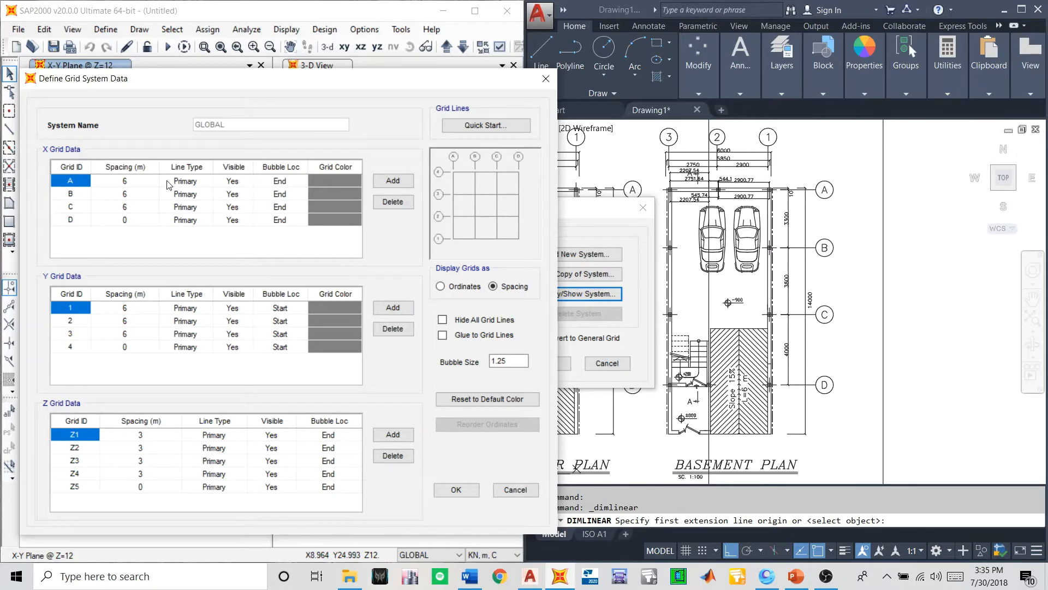
{"action": "type", "text": "3"}
{"action": "left_click", "coordinate": [80, 195]}
{"action": "type", "text": "2"}
{"action": "left_click", "coordinate": [86, 209]}
{"action": "type", "text": "1"}
{"action": "left_click", "coordinate": [86, 221]}
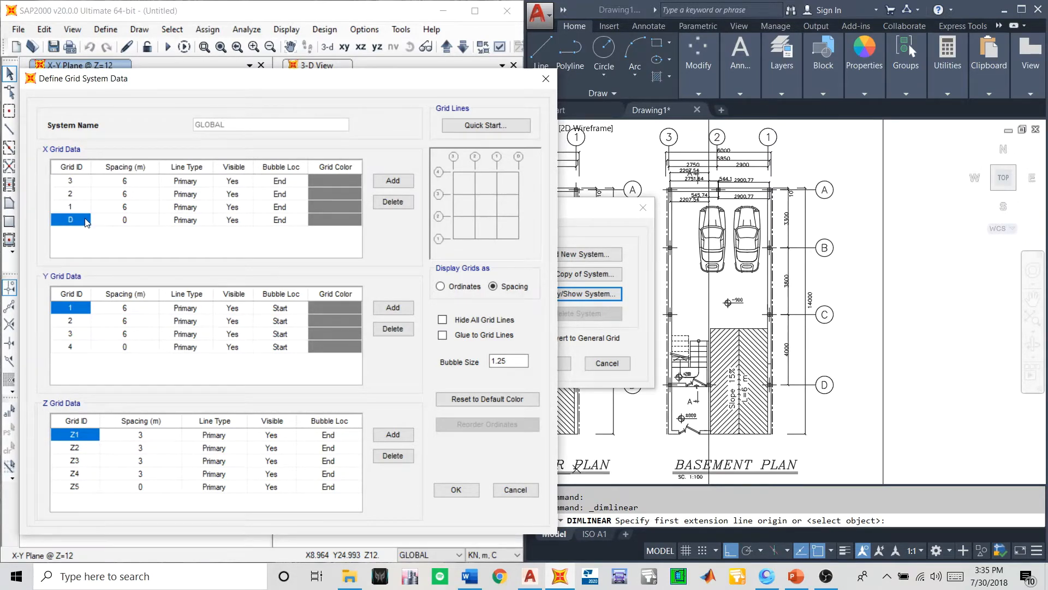
{"action": "left_click", "coordinate": [120, 183]}
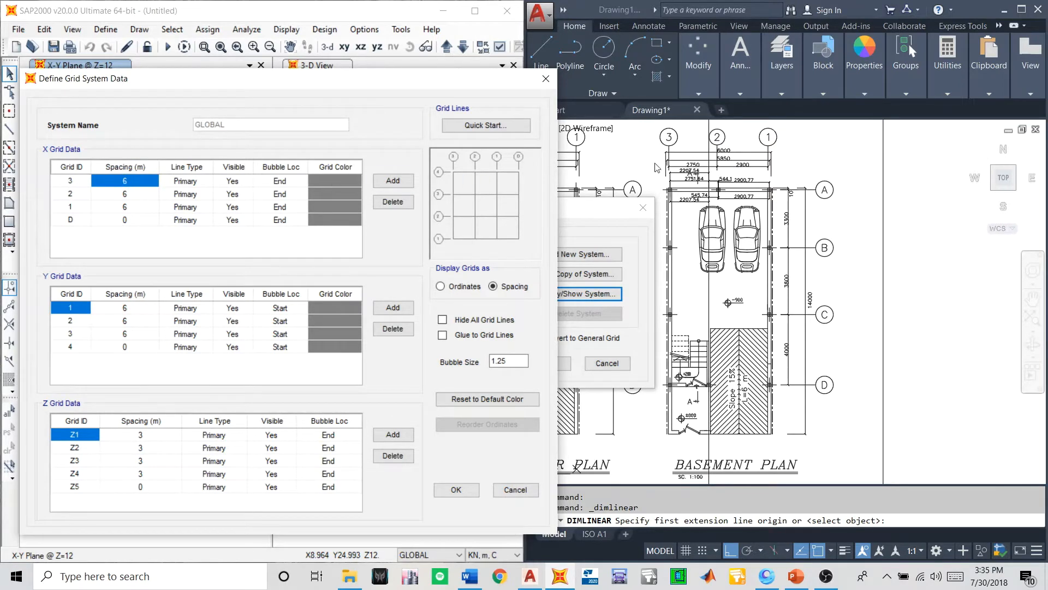
- Rename the four X grid lines in order as 4, 3, 2 and 1
{"action": "left_click", "coordinate": [65, 186]}
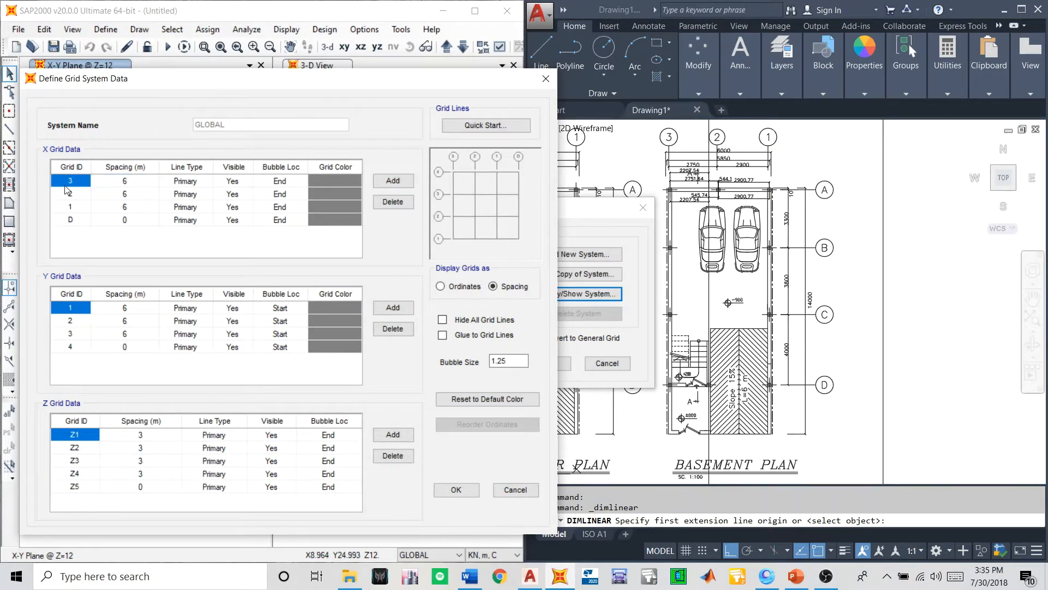
{"action": "type", "text": "4"}
{"action": "left_click", "coordinate": [69, 194]}
{"action": "type", "text": "3"}
{"action": "left_click", "coordinate": [72, 207]}
{"action": "type", "text": "2"}
{"action": "left_click", "coordinate": [76, 220]}
{"action": "type", "text": "1"}
- Set the X grid spacings to 2.207 m for line 4, 0.545 m for line 3 and 2.9 m for line 2
{"action": "left_click", "coordinate": [112, 186]}
{"action": "scroll", "coordinate": [678, 155], "scroll_direction": "up", "scroll_amount": 2}
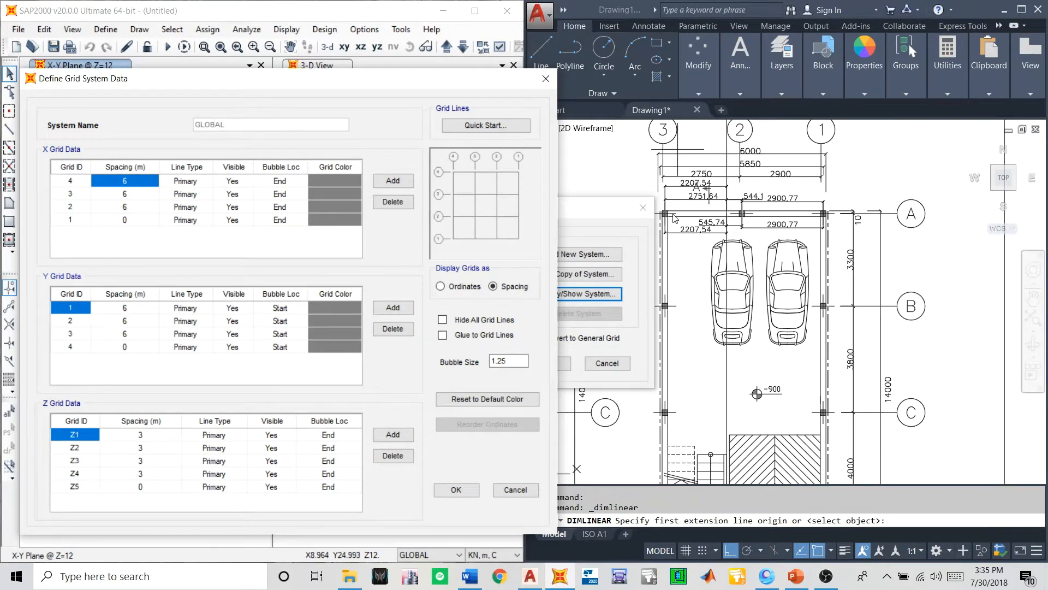
{"action": "scroll", "coordinate": [676, 234], "scroll_direction": "up", "scroll_amount": 2}
{"action": "scroll", "coordinate": [701, 237], "scroll_direction": "up", "scroll_amount": 2}
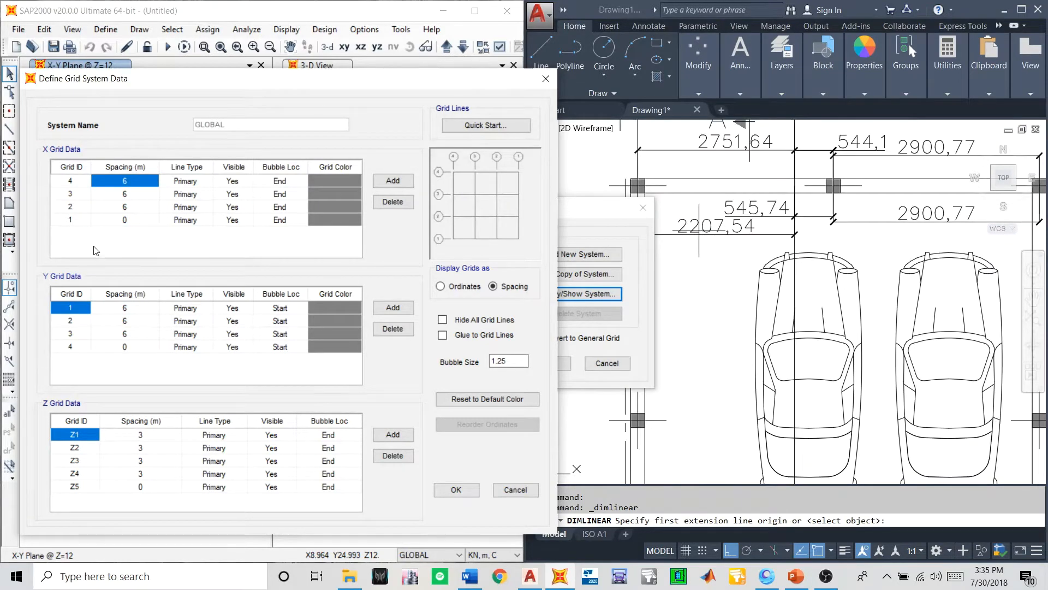
{"action": "left_click", "coordinate": [117, 184]}
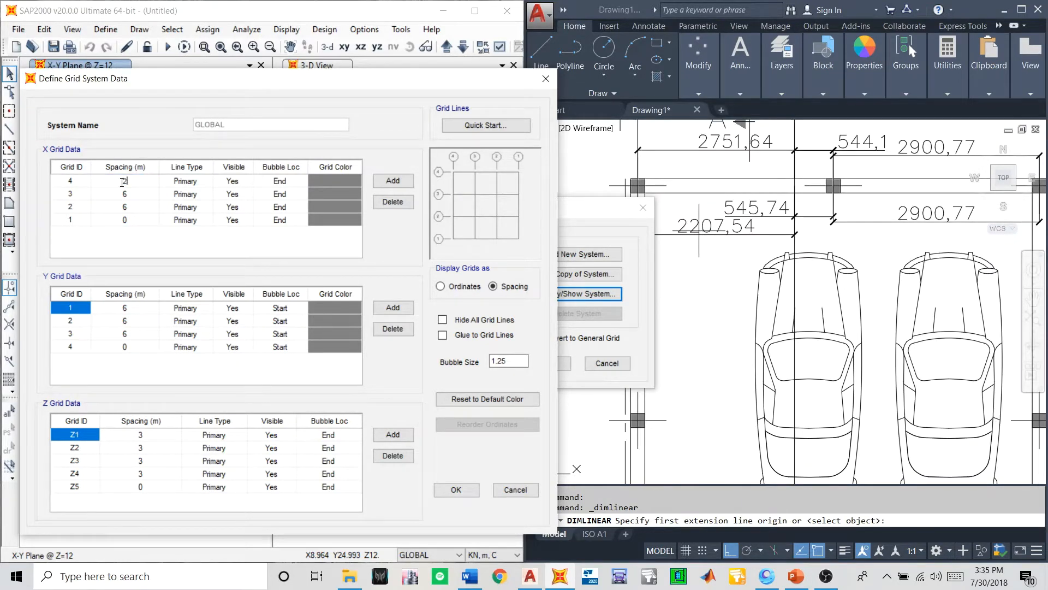
{"action": "type", "text": "2.207"}
{"action": "left_click", "coordinate": [125, 195]}
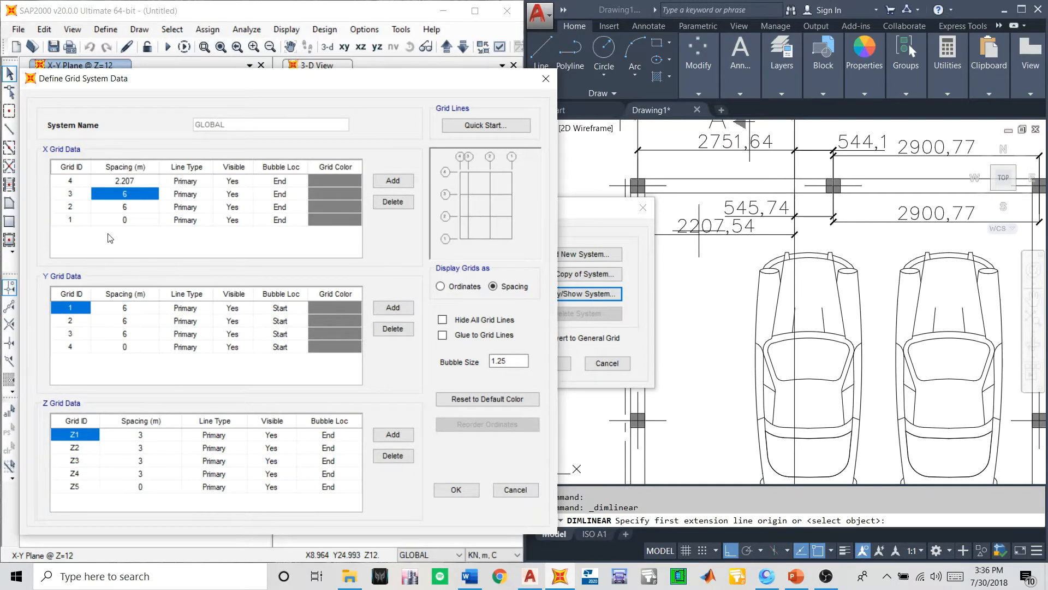
{"action": "type", "text": "0."}
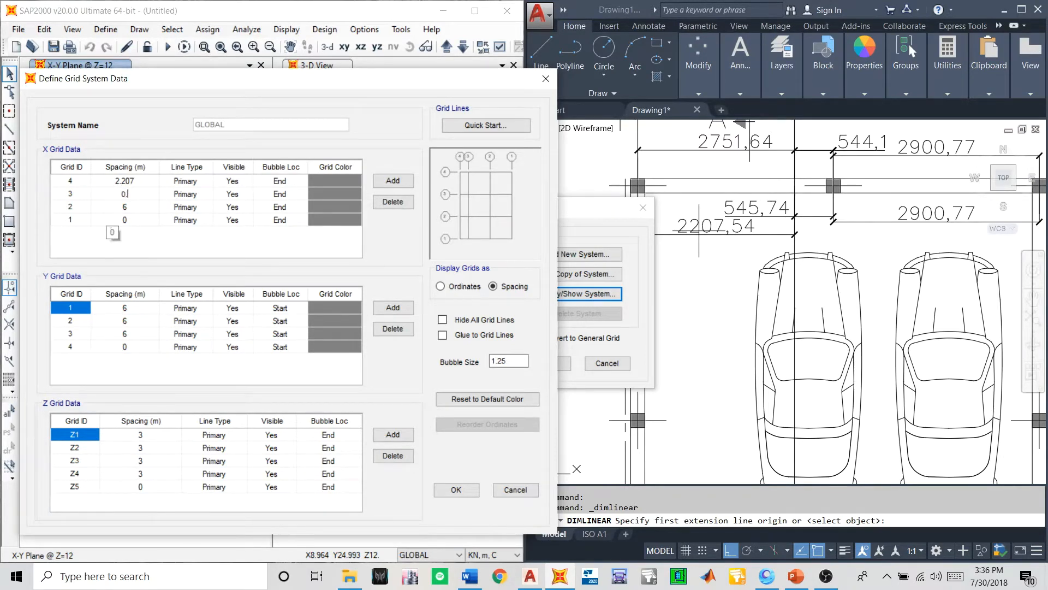
{"action": "type", "text": "545"}
{"action": "left_click", "coordinate": [118, 210]}
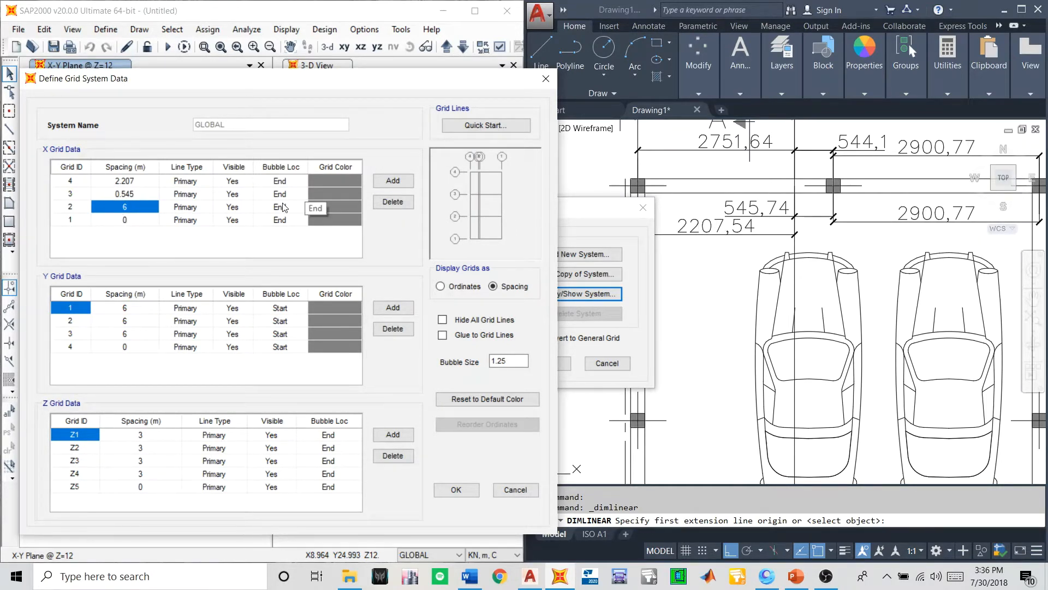
{"action": "type", "text": "2.9"}
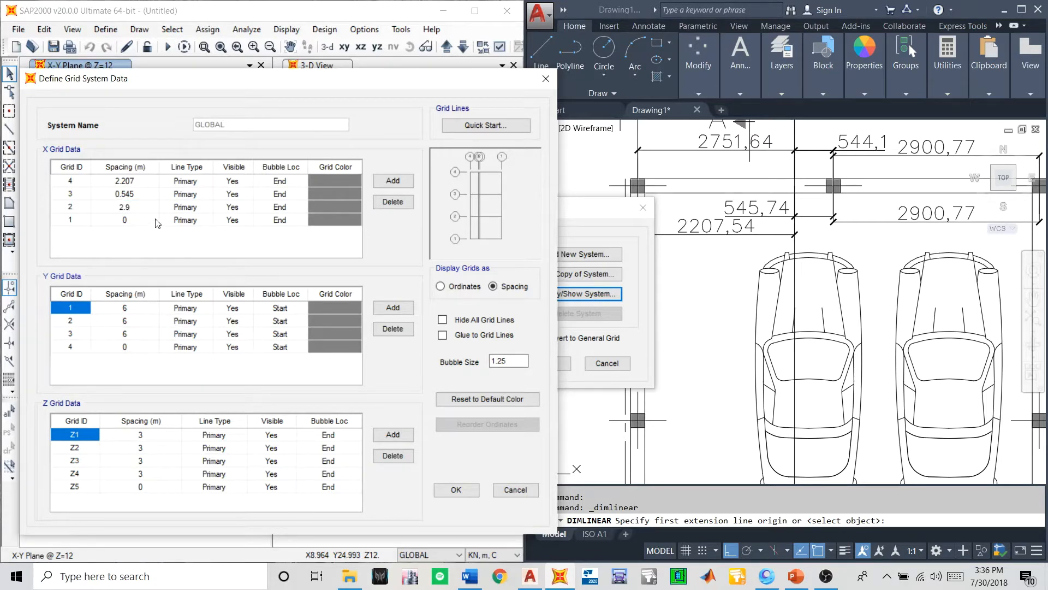
{"action": "left_click", "coordinate": [130, 220]}
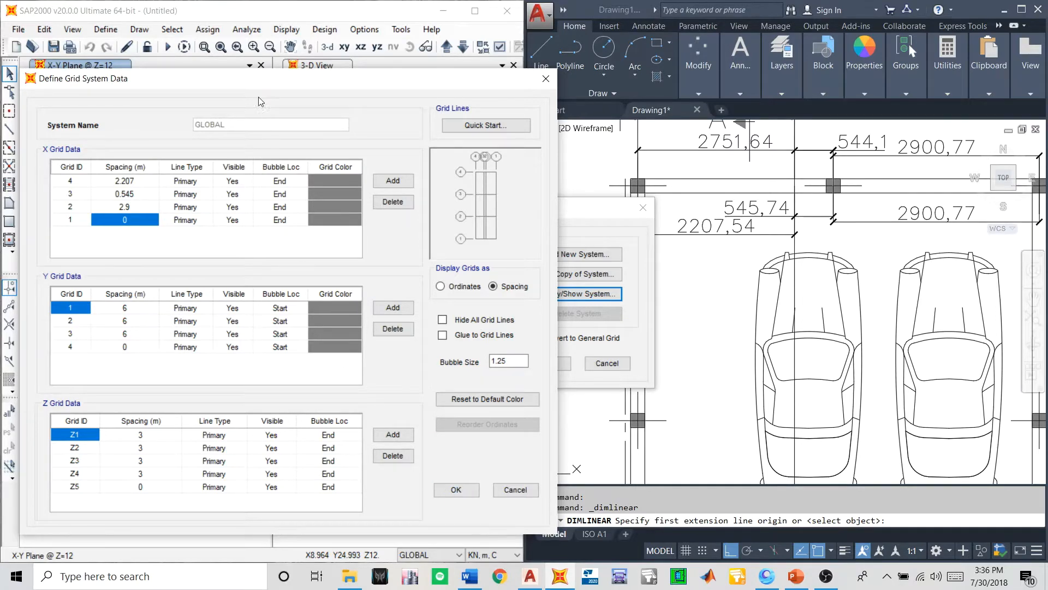
- Move the grid dialog clear of the plan and rename the four Y grid lines in order as D, C, B and A
{"action": "left_click_drag", "start_coordinate": [244, 83], "coordinate": [230, 56]}
{"action": "scroll", "coordinate": [699, 205], "scroll_direction": "down", "scroll_amount": 5}
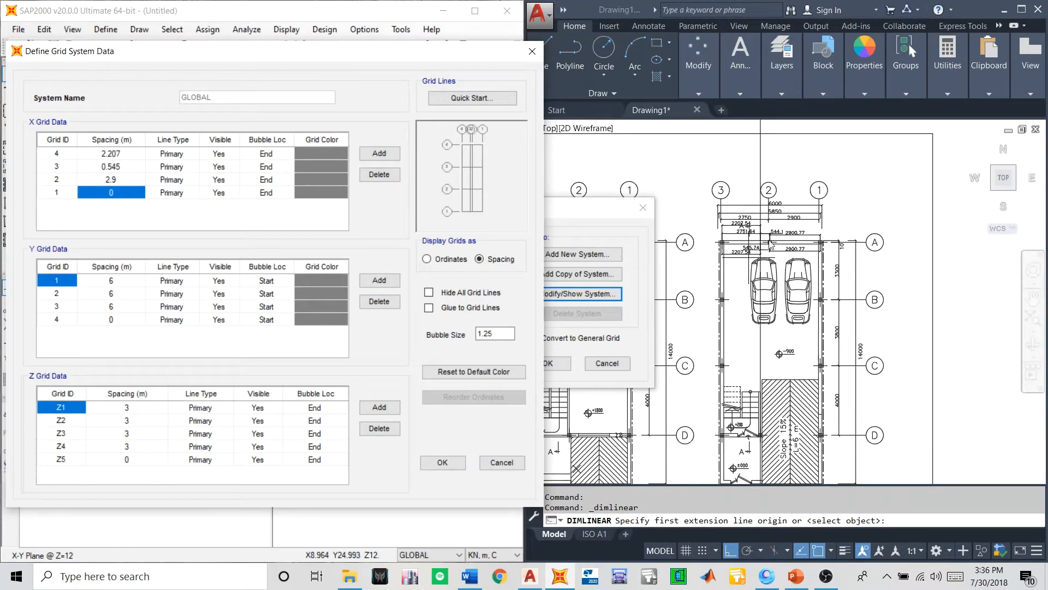
{"action": "scroll", "coordinate": [770, 240], "scroll_direction": "up", "scroll_amount": 1}
{"action": "scroll", "coordinate": [754, 230], "scroll_direction": "down", "scroll_amount": 1}
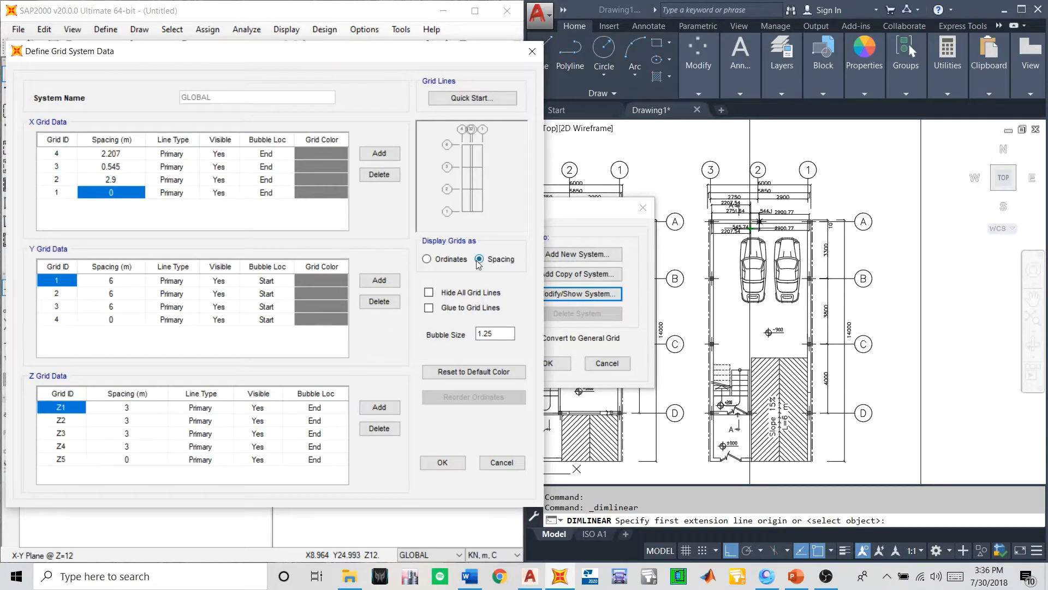
{"action": "scroll", "coordinate": [810, 345], "scroll_direction": "up", "scroll_amount": 3}
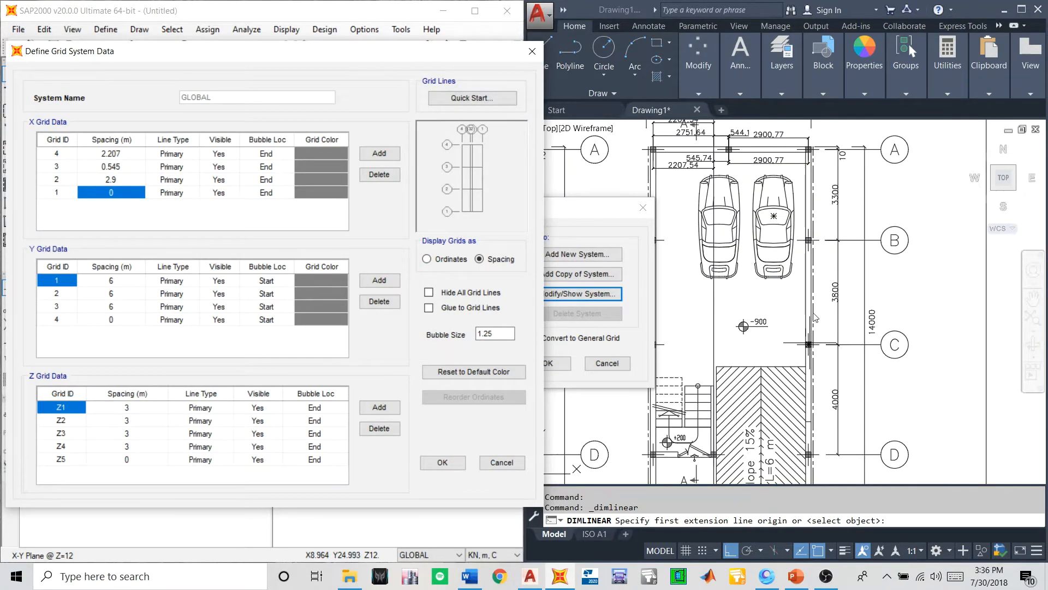
{"action": "scroll", "coordinate": [814, 295], "scroll_direction": "down", "scroll_amount": 3}
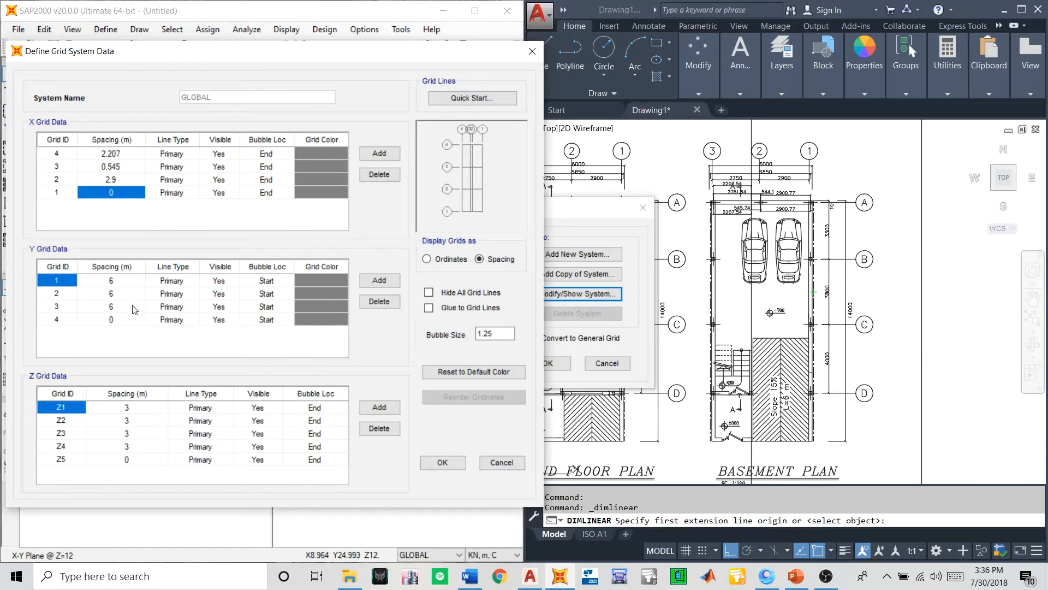
{"action": "left_click", "coordinate": [61, 320]}
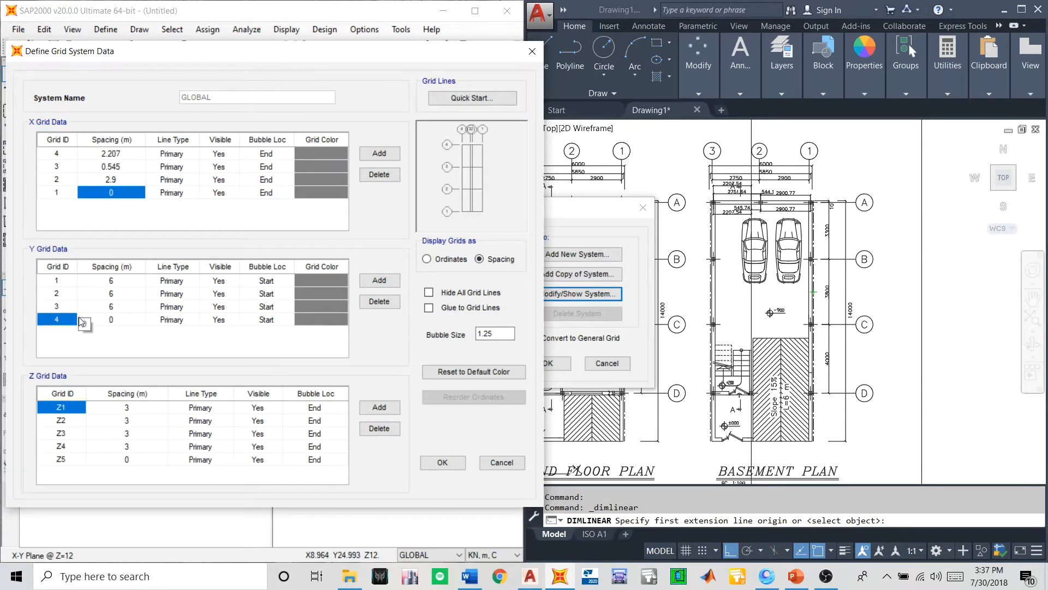
{"action": "type", "text": "A"}
{"action": "left_click", "coordinate": [65, 309]}
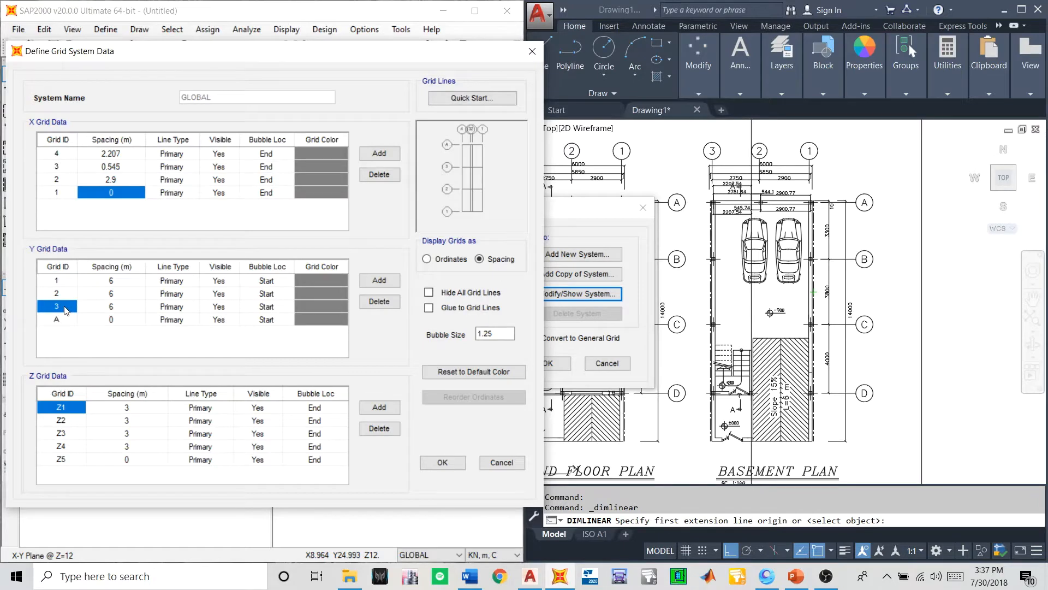
{"action": "type", "text": "b"}
{"action": "key", "text": "Caps_Lock"}
{"action": "type", "text": "B"}
{"action": "left_click", "coordinate": [58, 297]}
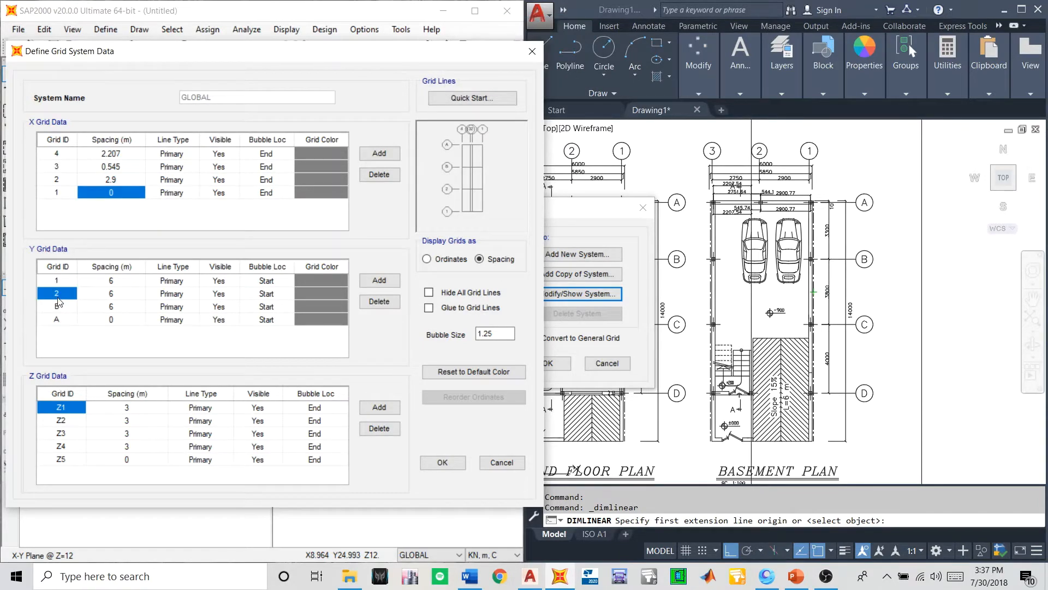
{"action": "type", "text": "C"}
{"action": "key", "text": "Up"}
{"action": "type", "text": "D"}
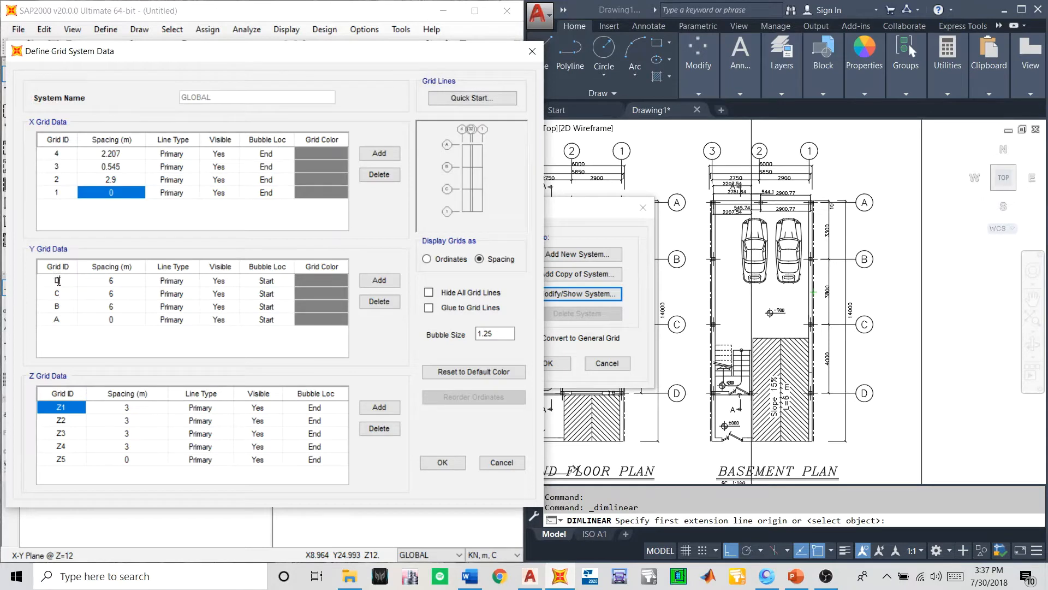
{"action": "left_click", "coordinate": [62, 298]}
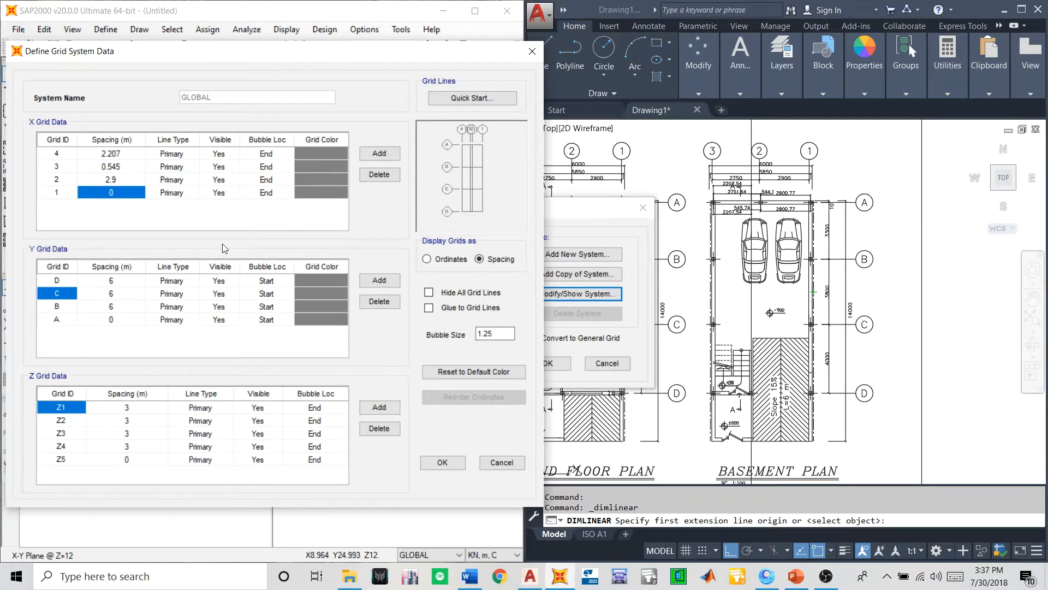
- Set the Y grid spacings to 4 m for line D and 3.8 m for line C, checking the basement plan's dimensions
{"action": "left_click", "coordinate": [103, 284]}
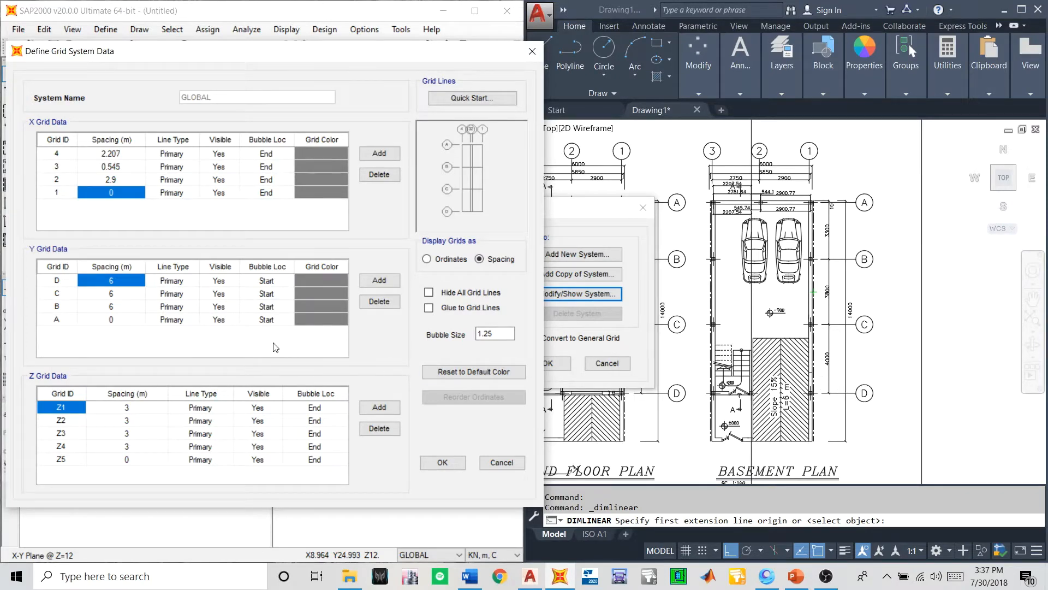
{"action": "type", "text": "4"}
{"action": "left_click", "coordinate": [114, 295]}
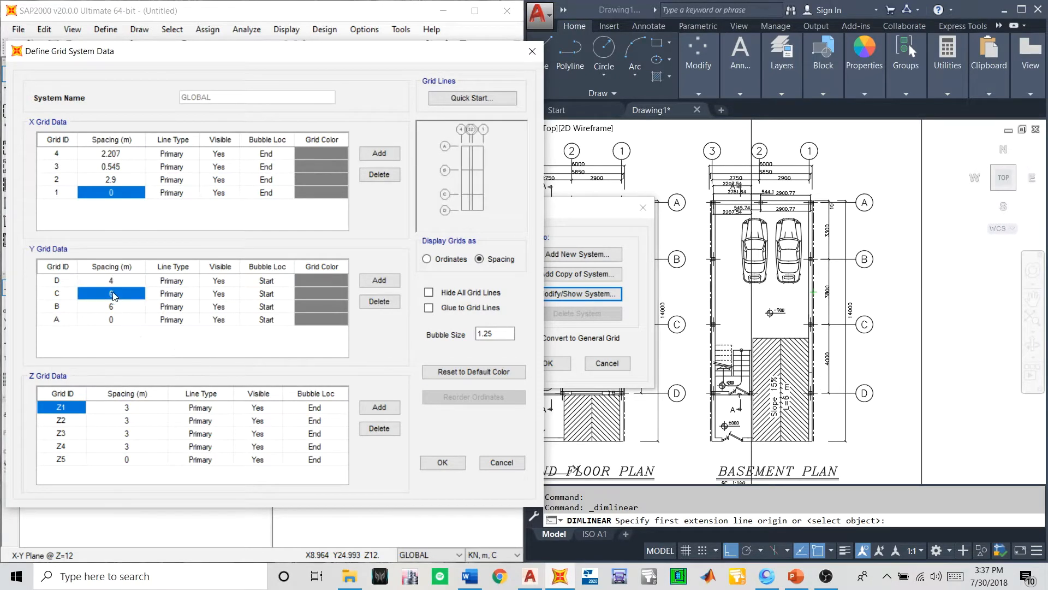
{"action": "left_click", "coordinate": [803, 315]}
{"action": "scroll", "coordinate": [819, 316], "scroll_direction": "up", "scroll_amount": 2}
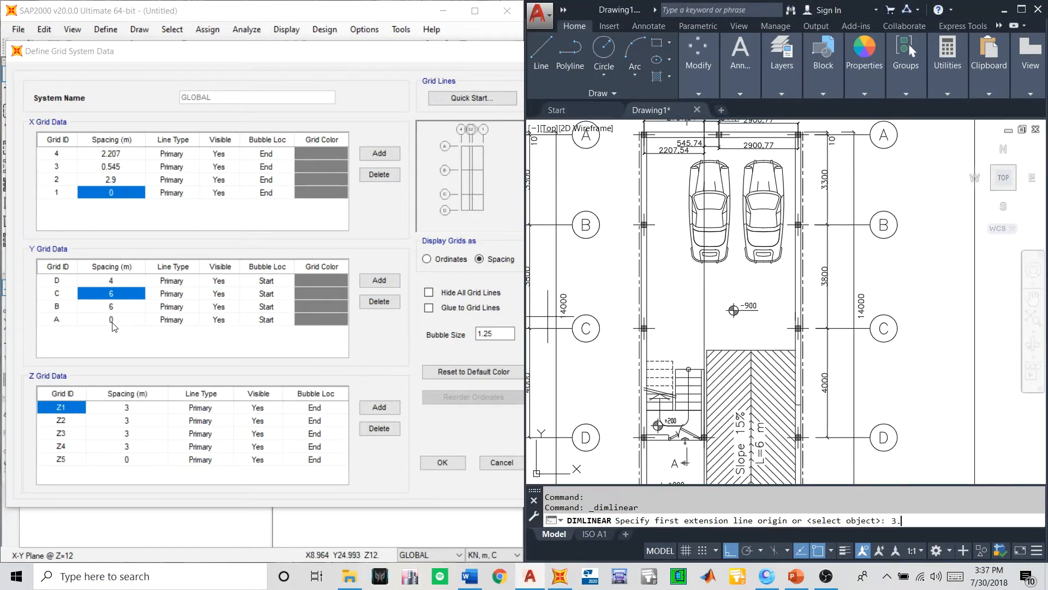
{"action": "left_click", "coordinate": [113, 294]}
{"action": "type", "text": "3"}
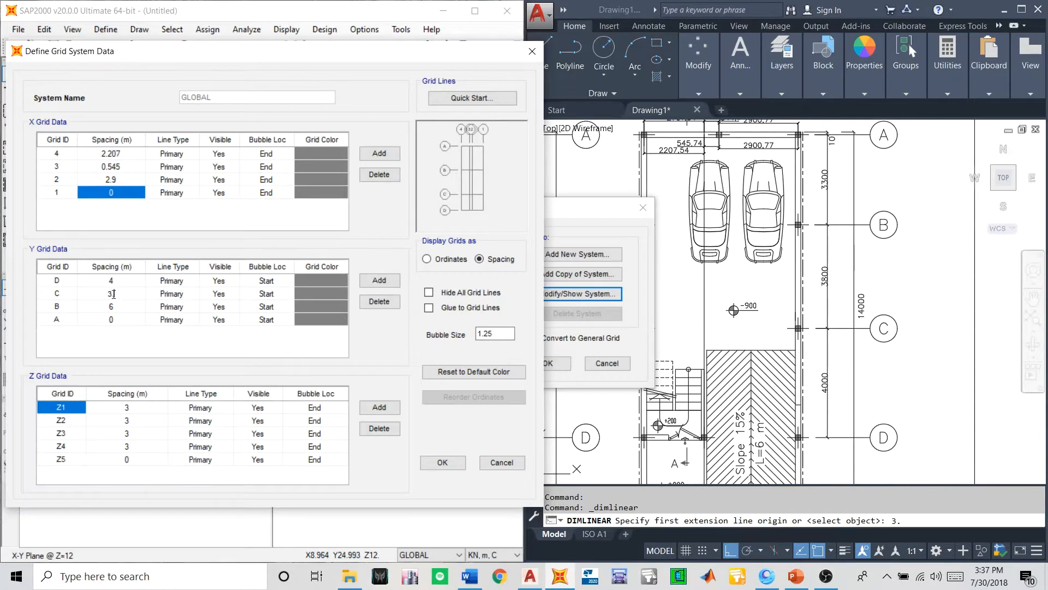
{"action": "type", "text": ".8"}
- Set the Y grid spacing of line B to 3.3 m and apply the changes to the GLOBAL grid system
{"action": "left_click", "coordinate": [112, 307]}
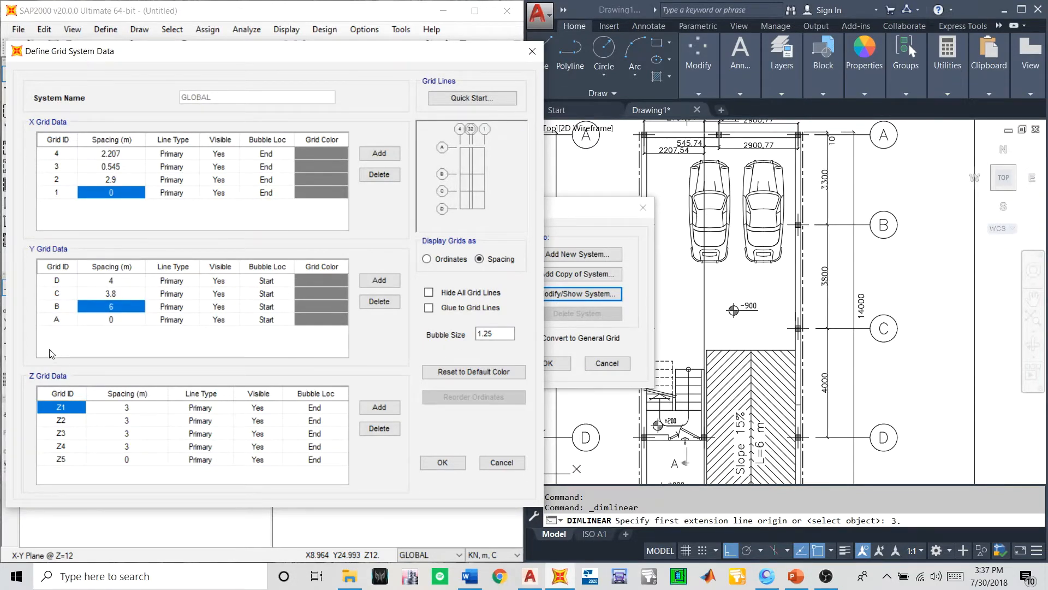
{"action": "type", "text": "3.33"}
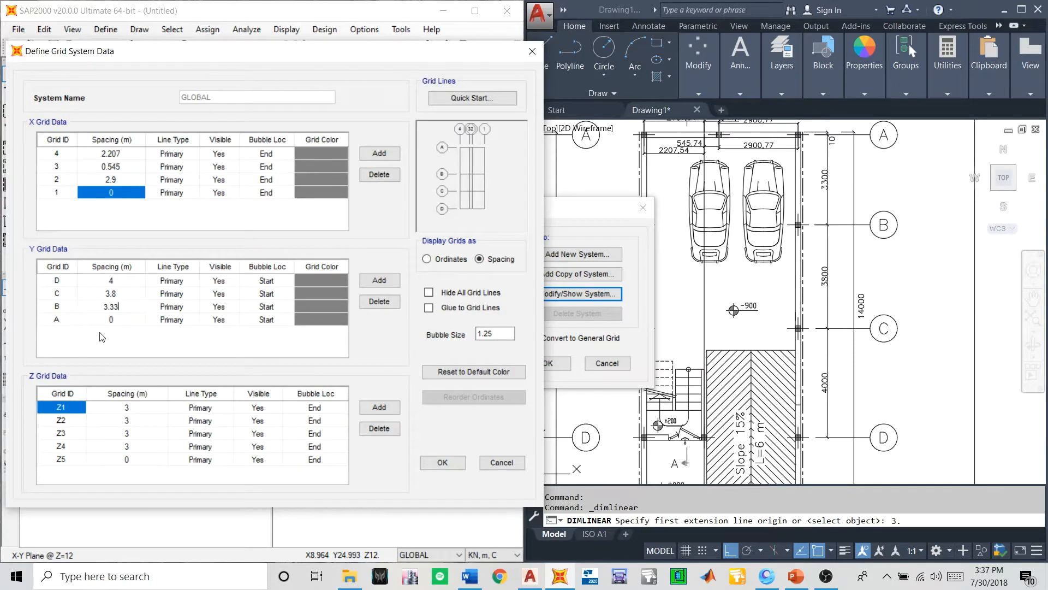
{"action": "left_click", "coordinate": [106, 321]}
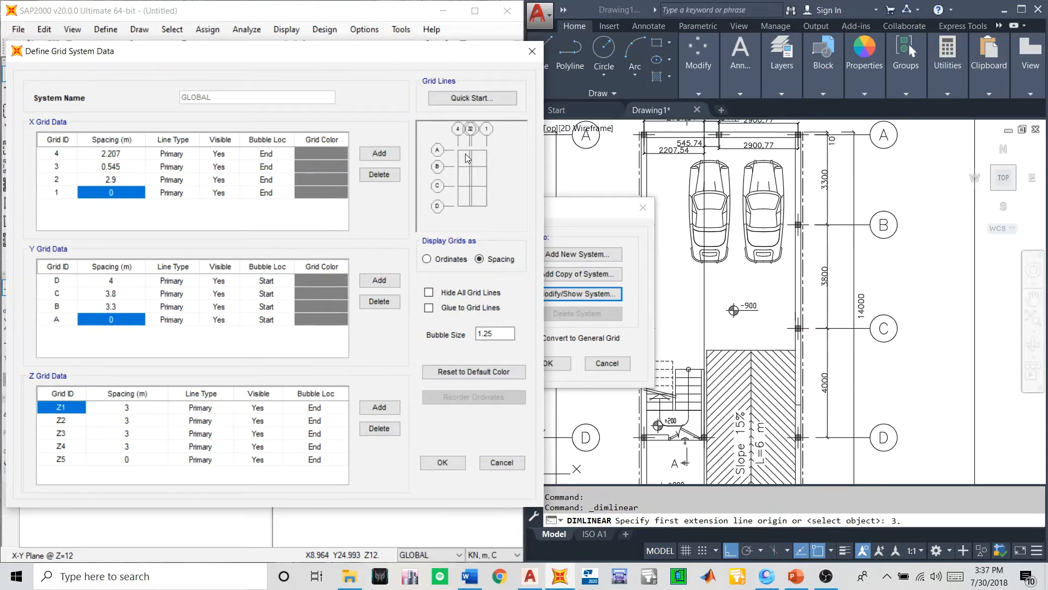
{"action": "scroll", "coordinate": [786, 307], "scroll_direction": "down", "scroll_amount": 2}
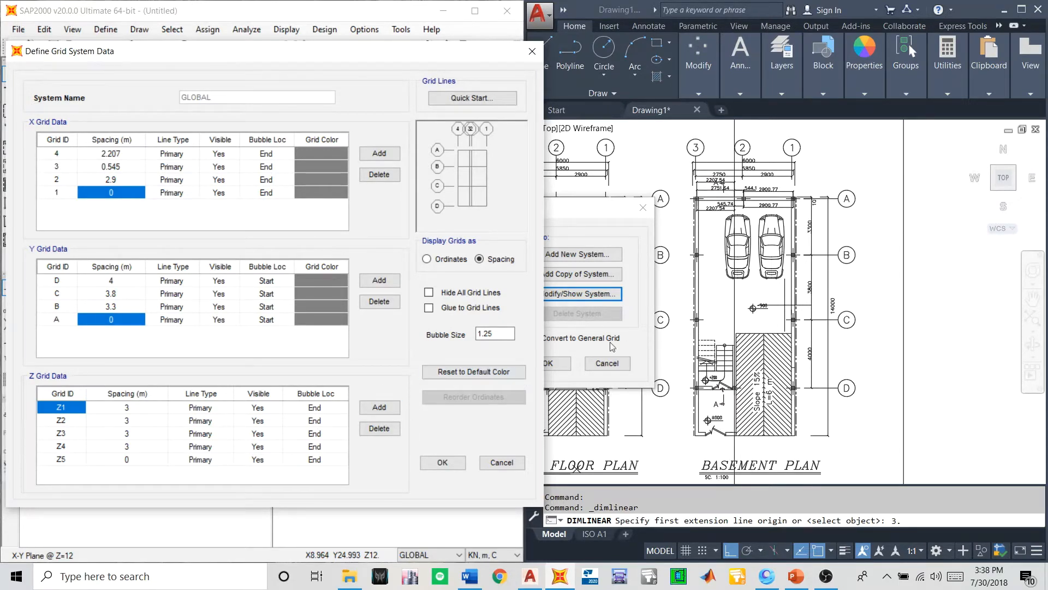
{"action": "left_click", "coordinate": [442, 463]}
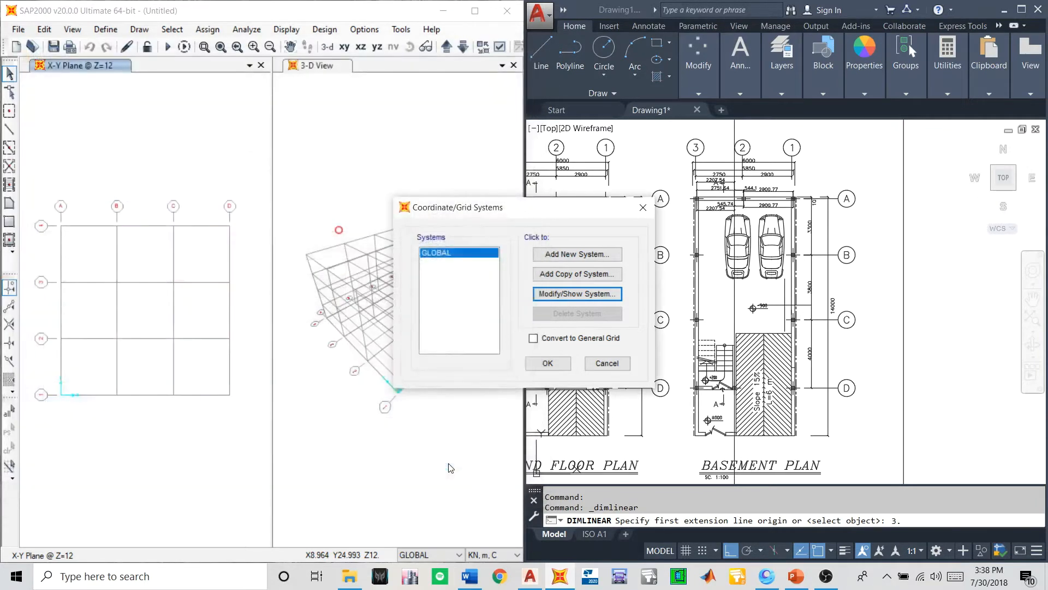
{"action": "left_click", "coordinate": [547, 363]}
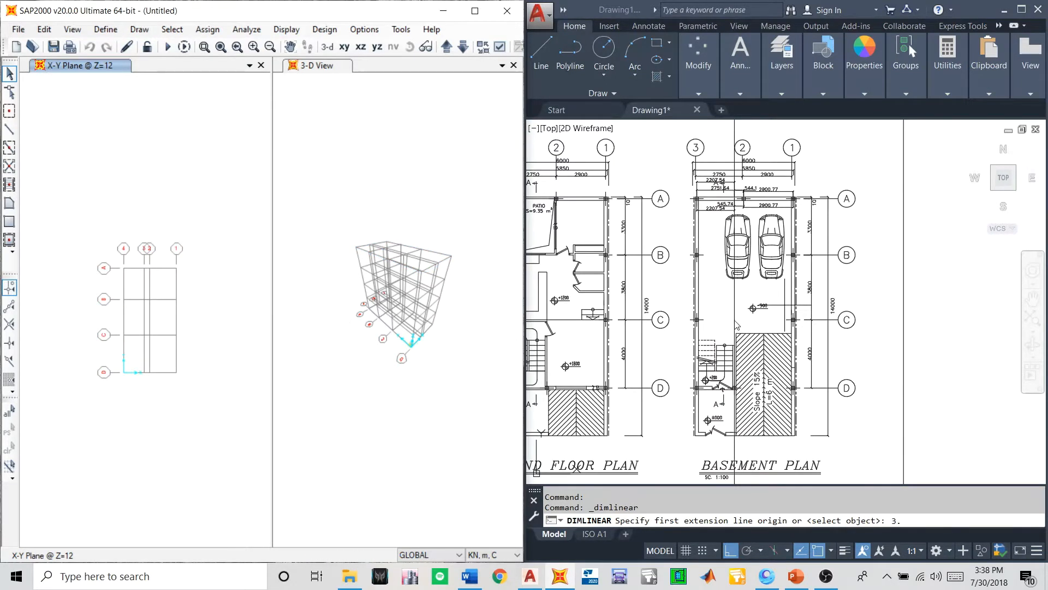
- Cancel the pending linear dimension in AutoCAD and reopen the GLOBAL grid data in SAP2000 beside Section A-A
{"action": "scroll", "coordinate": [737, 325], "scroll_direction": "down", "scroll_amount": 8}
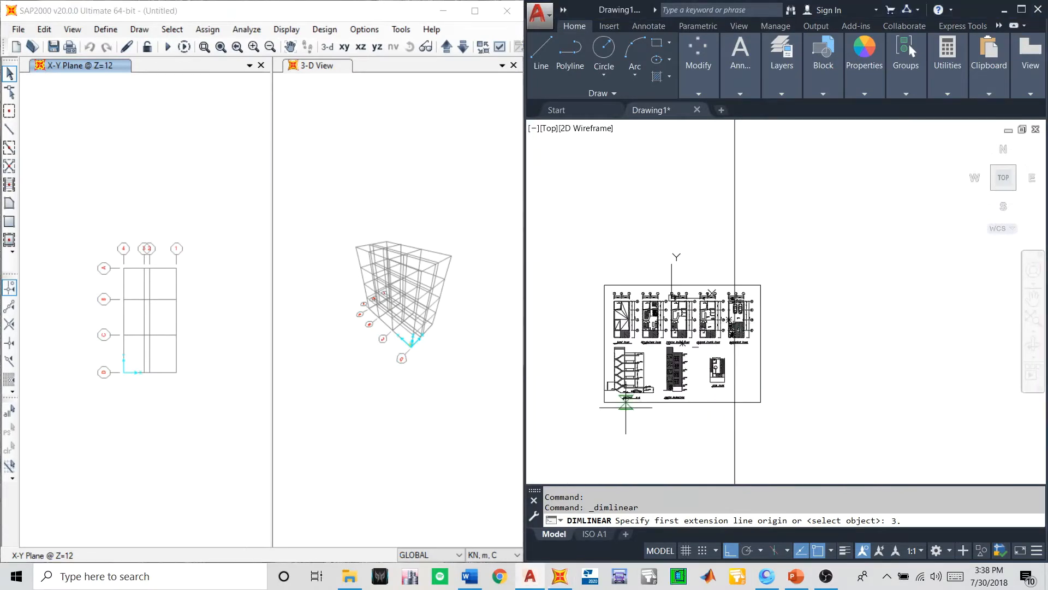
{"action": "scroll", "coordinate": [626, 407], "scroll_direction": "up", "scroll_amount": 9}
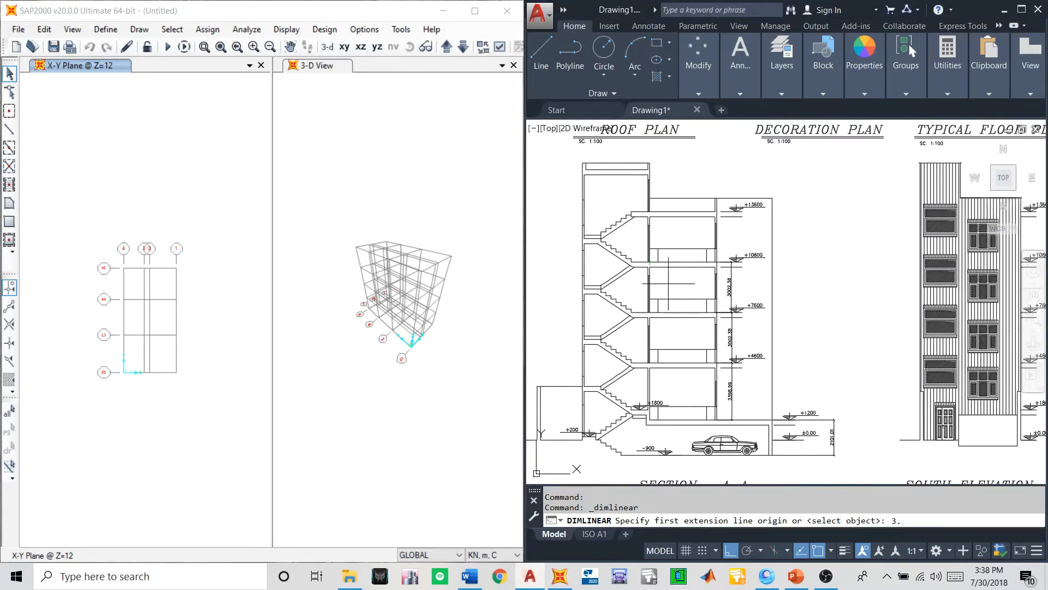
{"action": "key", "text": "Escape"}
{"action": "right_click", "coordinate": [187, 348]}
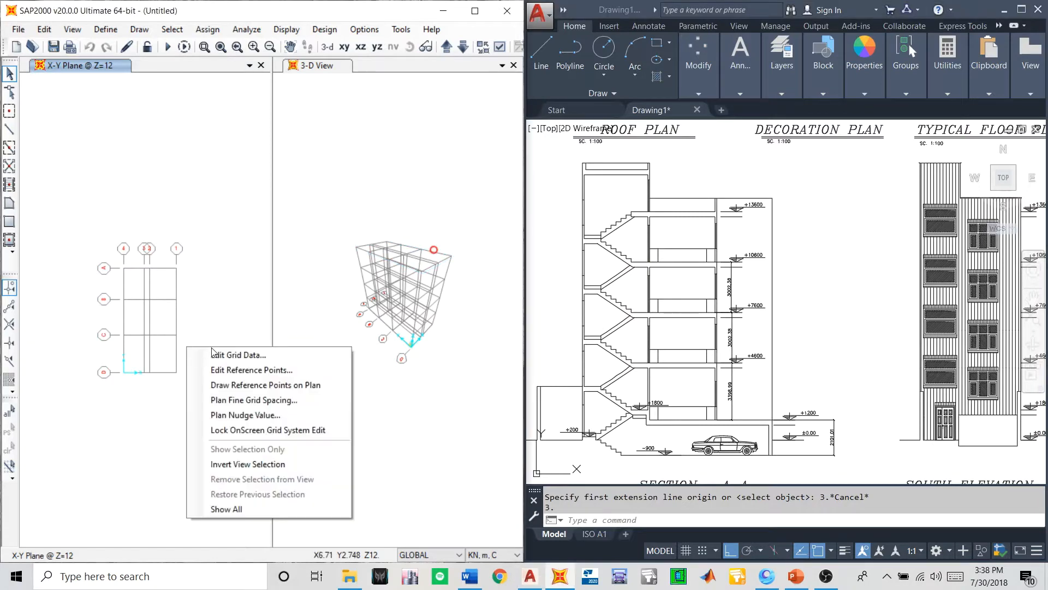
{"action": "left_click", "coordinate": [214, 354]}
{"action": "left_click", "coordinate": [556, 297]}
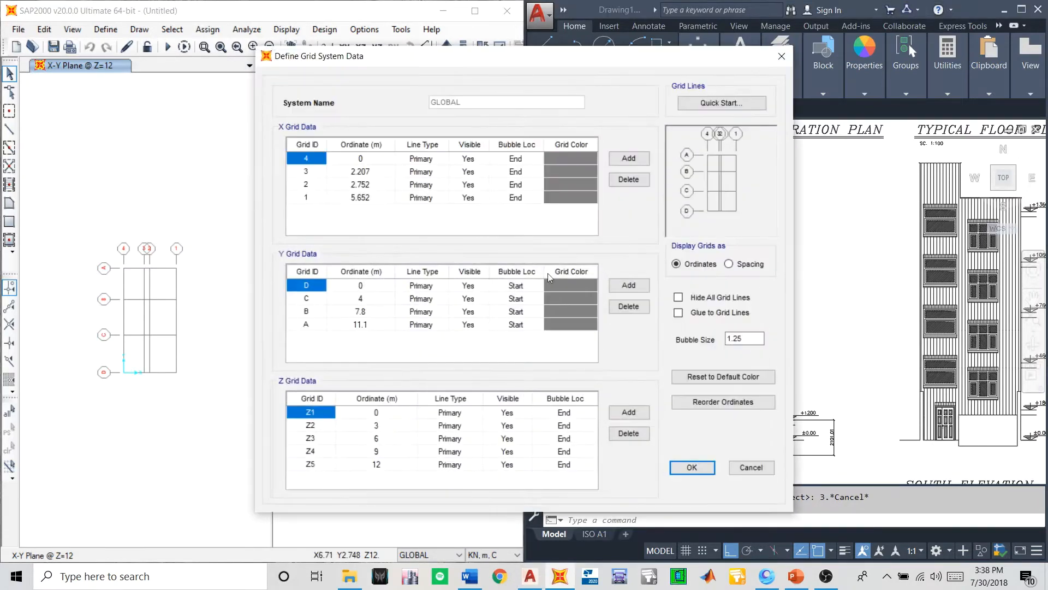
{"action": "left_click_drag", "start_coordinate": [494, 56], "coordinate": [248, 53]}
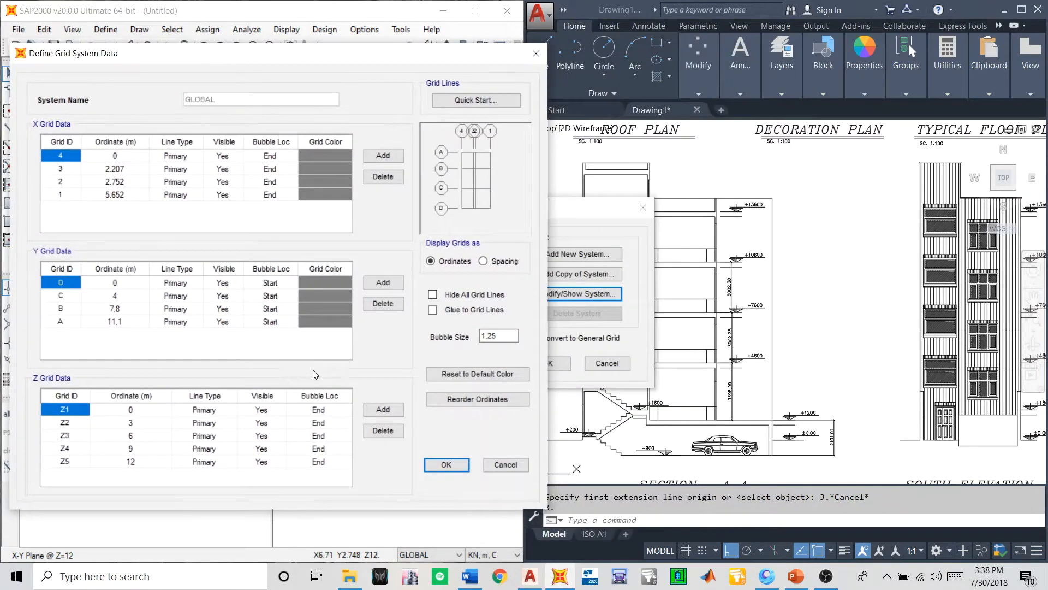
{"action": "left_click", "coordinate": [753, 388]}
{"action": "middle_click_drag", "start_coordinate": [725, 374], "coordinate": [724, 326]}
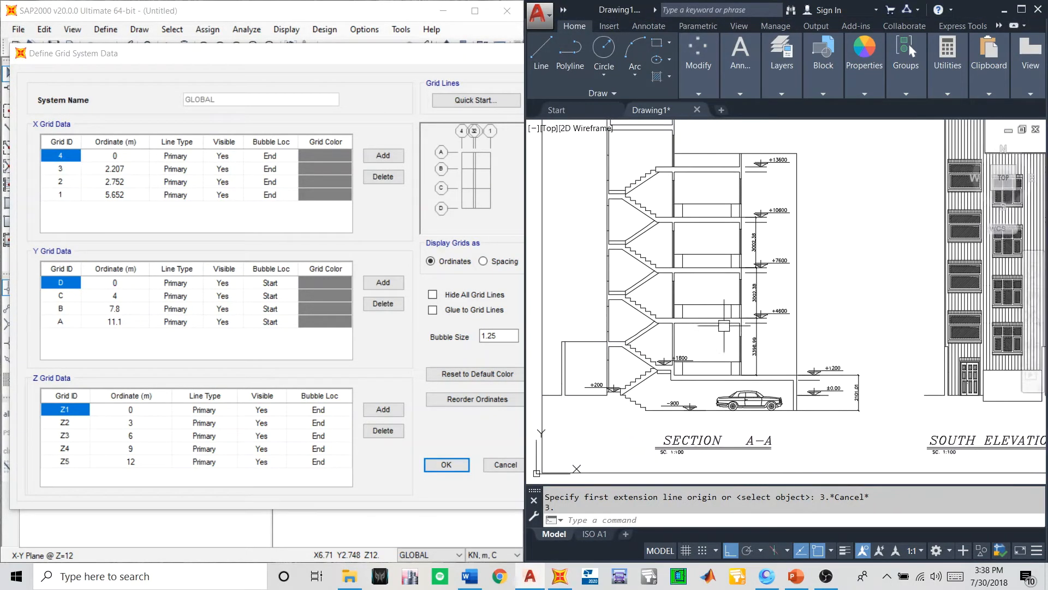
{"action": "middle_click_drag", "start_coordinate": [623, 379], "coordinate": [676, 399]}
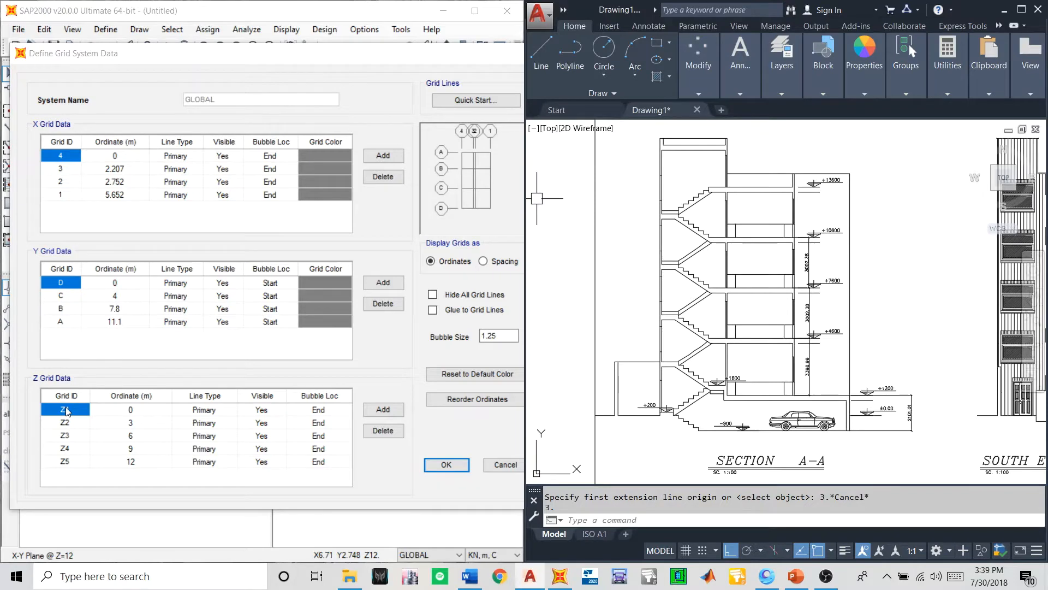
- Rename the first Z grid line as BASEMENT LVL
{"action": "type", "text": "BA"}
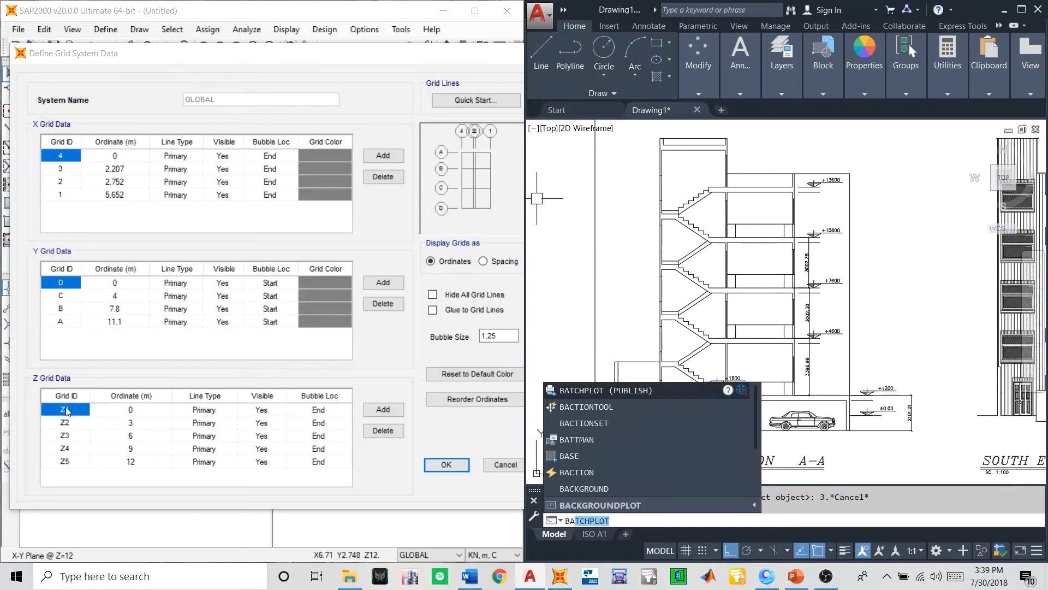
{"action": "left_click", "coordinate": [66, 410]}
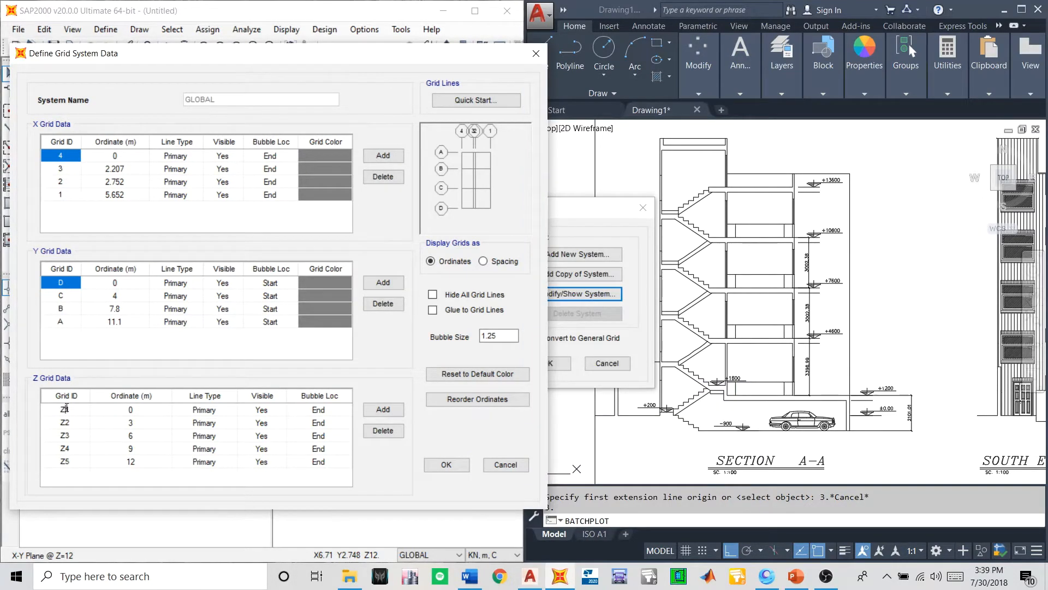
{"action": "double_click", "coordinate": [67, 408]}
{"action": "key", "text": "Caps_Lock"}
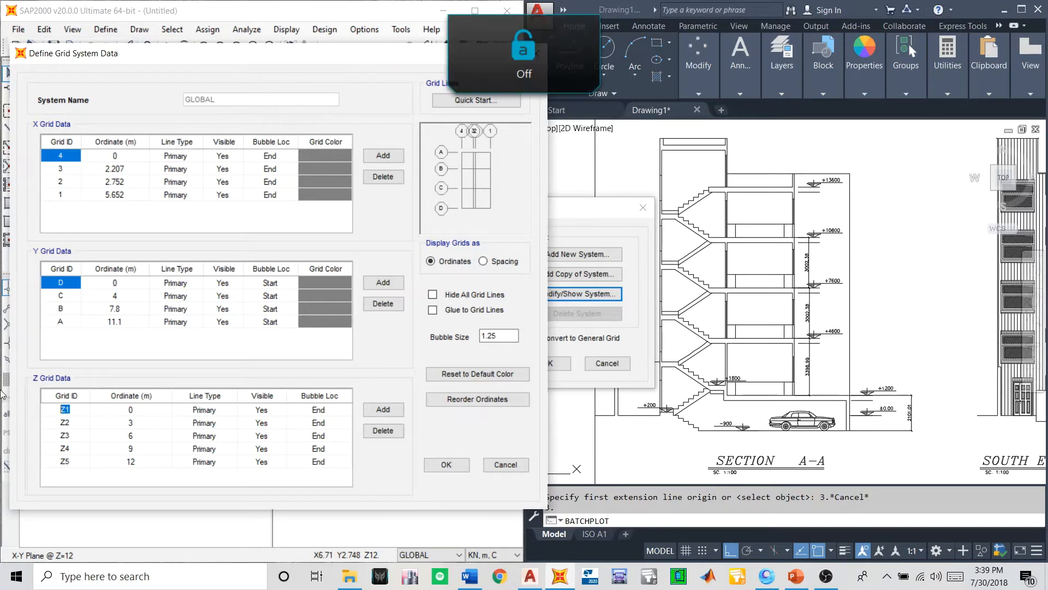
{"action": "type", "text": "B"}
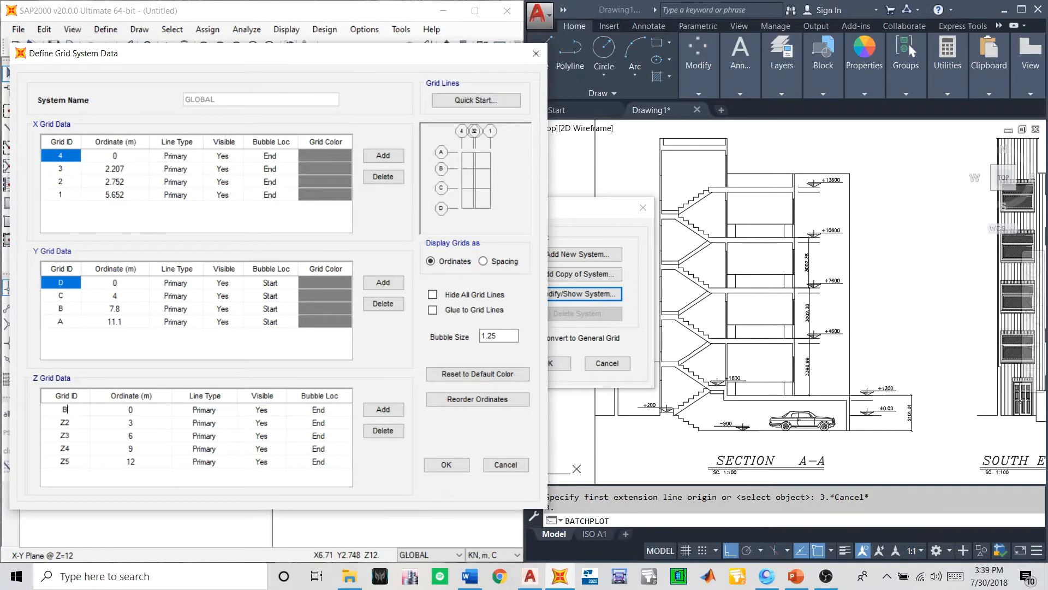
{"action": "type", "text": "ASEMENT LVL"}
- Display the grids as spacing and set the first Z grid line's spacing to 0
{"action": "left_click", "coordinate": [483, 260]}
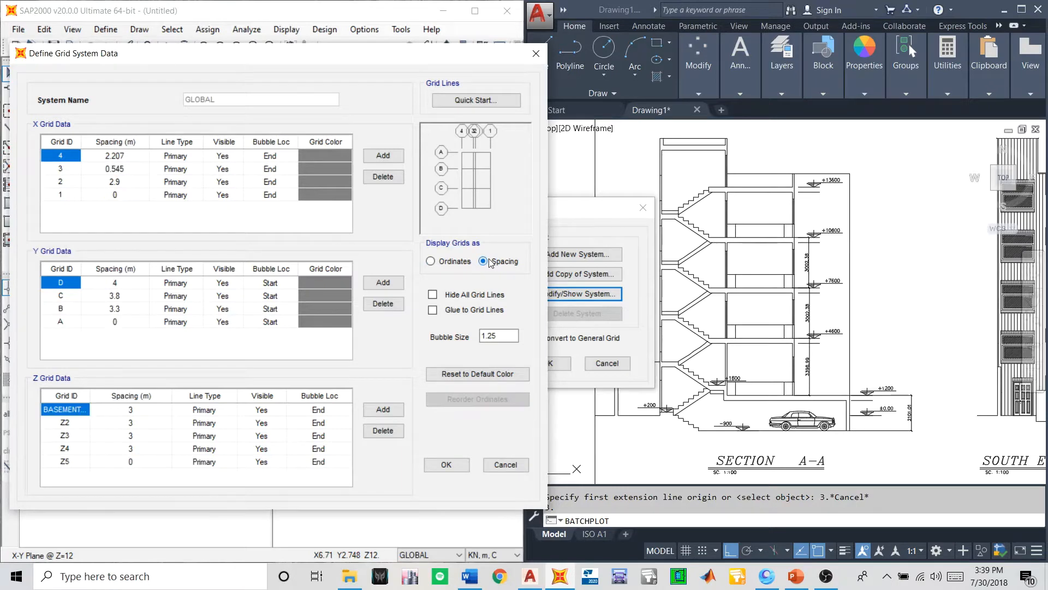
{"action": "left_click", "coordinate": [73, 411]}
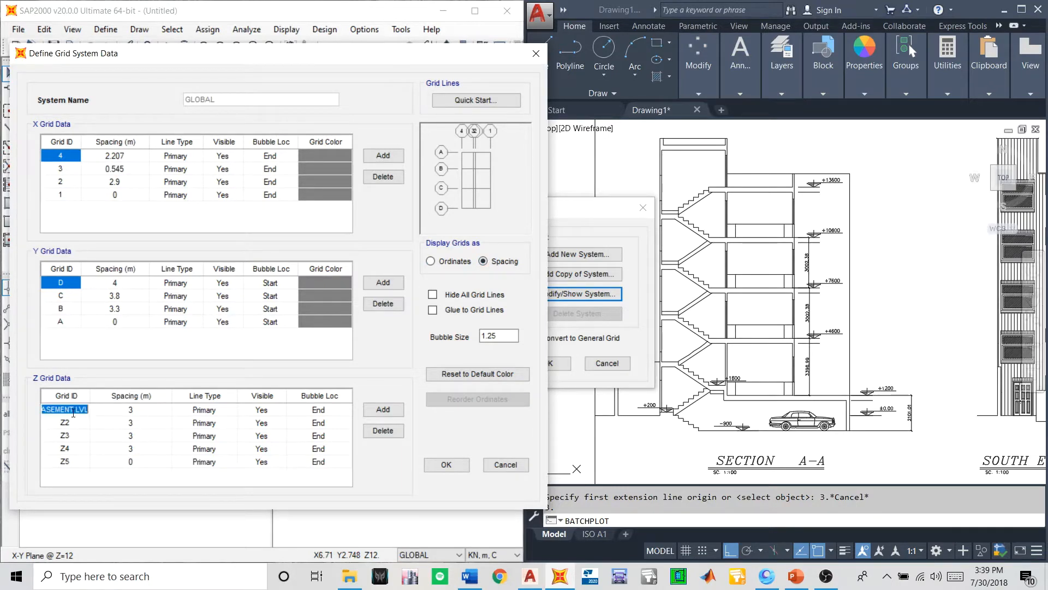
{"action": "left_click", "coordinate": [137, 410]}
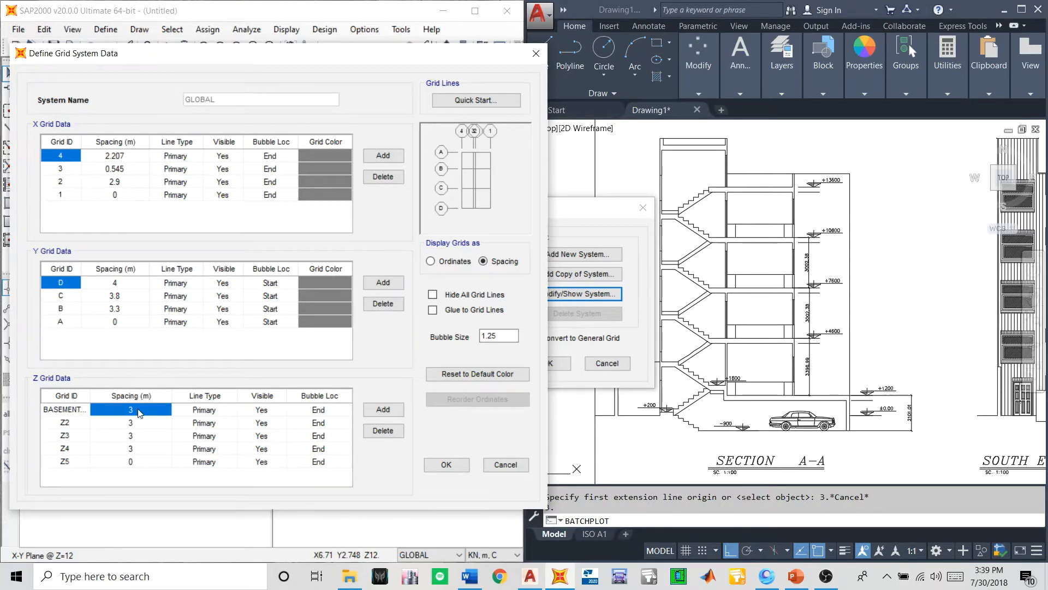
{"action": "type", "text": "0"}
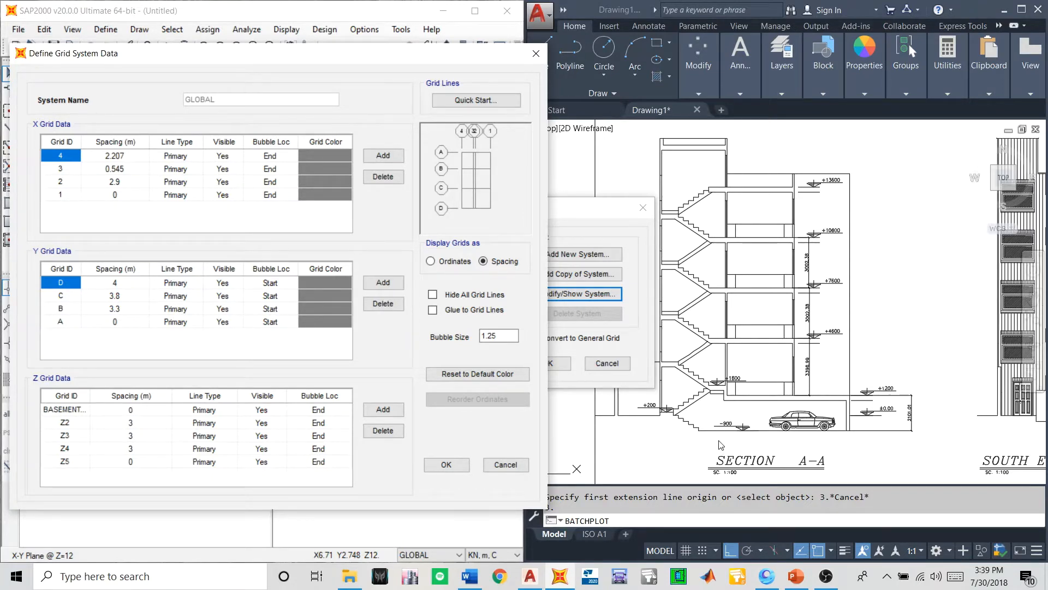
- Clear the second Z grid line's name and rename the first Z grid line as BASEMENT
{"action": "left_click", "coordinate": [53, 426]}
{"action": "key", "text": "BackSpace"}
{"action": "left_click", "coordinate": [60, 413]}
{"action": "type", "text": "bASEMENT"}
{"action": "key", "text": "Tab"}
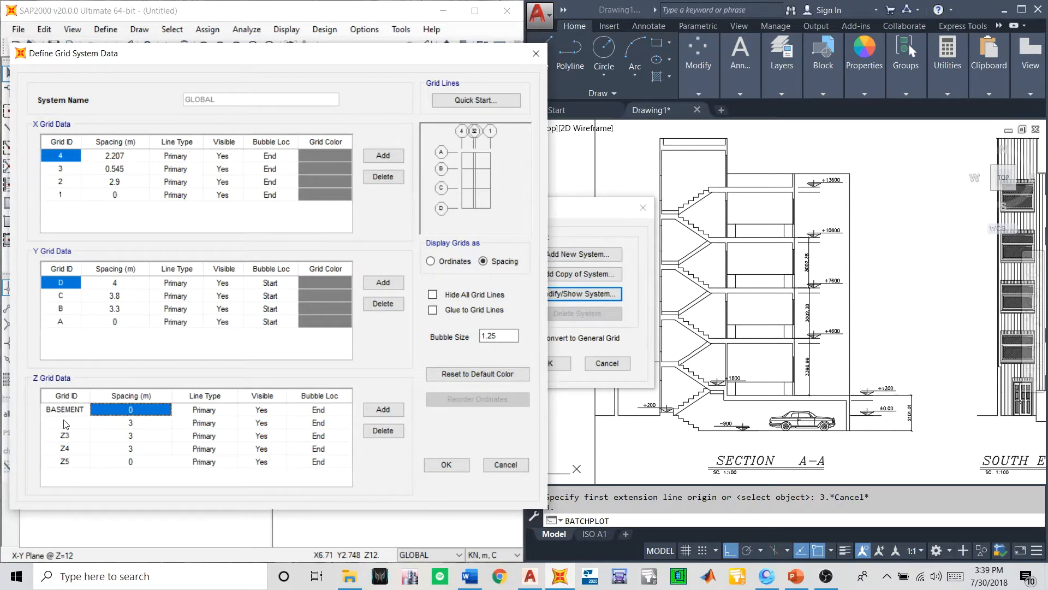
- Check the basement height in Section A-A and set the BASEMENT grid spacing to 2.101 m
{"action": "left_click", "coordinate": [857, 407]}
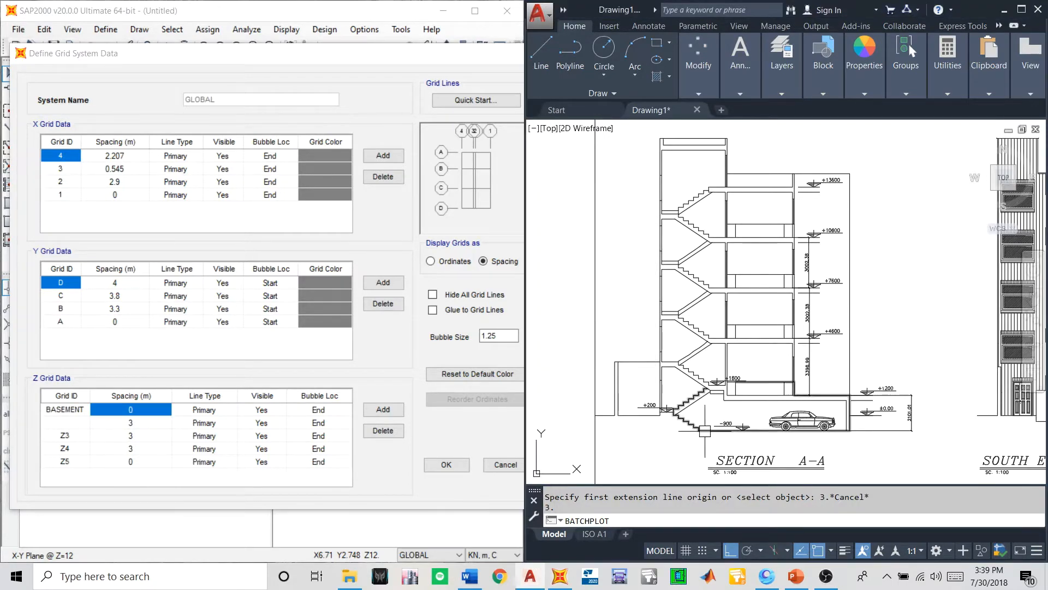
{"action": "scroll", "coordinate": [857, 406], "scroll_direction": "up", "scroll_amount": 5}
{"action": "scroll", "coordinate": [841, 418], "scroll_direction": "down", "scroll_amount": 5}
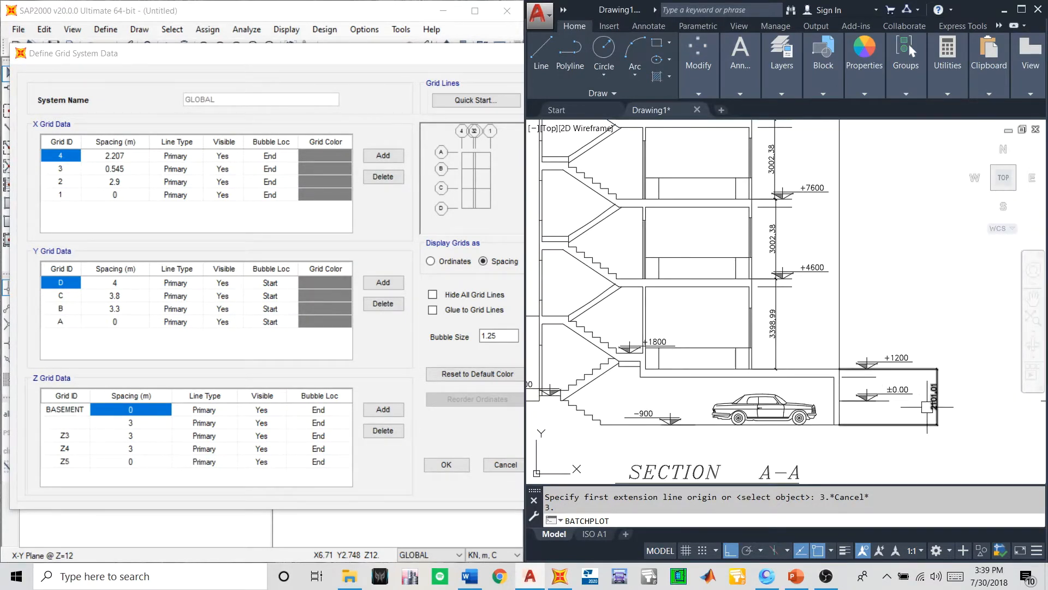
{"action": "left_click", "coordinate": [134, 410]}
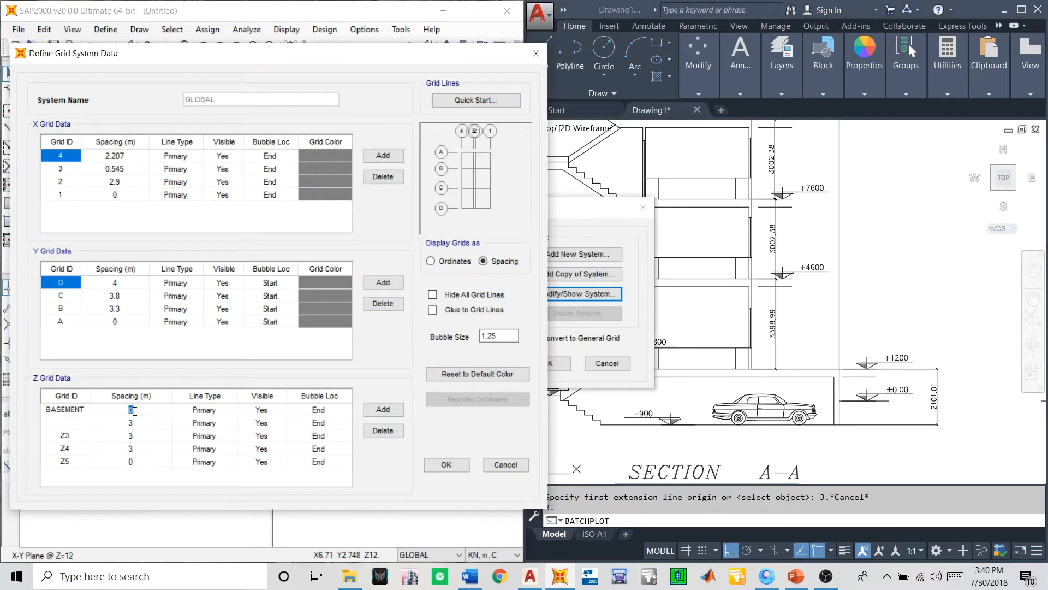
{"action": "type", "text": "2.101"}
- Name the second Z grid line GF and set its spacing to 3.4 m, based on the storey height in Section A-A
{"action": "left_click", "coordinate": [64, 423]}
{"action": "type", "text": "GF"}
{"action": "left_click", "coordinate": [781, 344]}
{"action": "scroll", "coordinate": [762, 386], "scroll_direction": "up", "scroll_amount": 3}
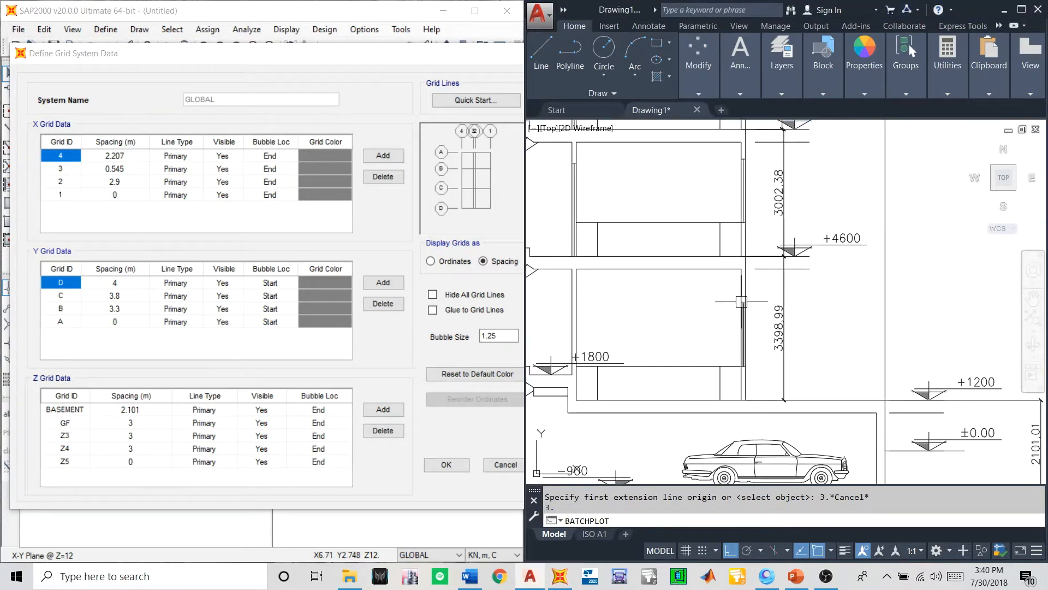
{"action": "scroll", "coordinate": [733, 249], "scroll_direction": "up", "scroll_amount": 2}
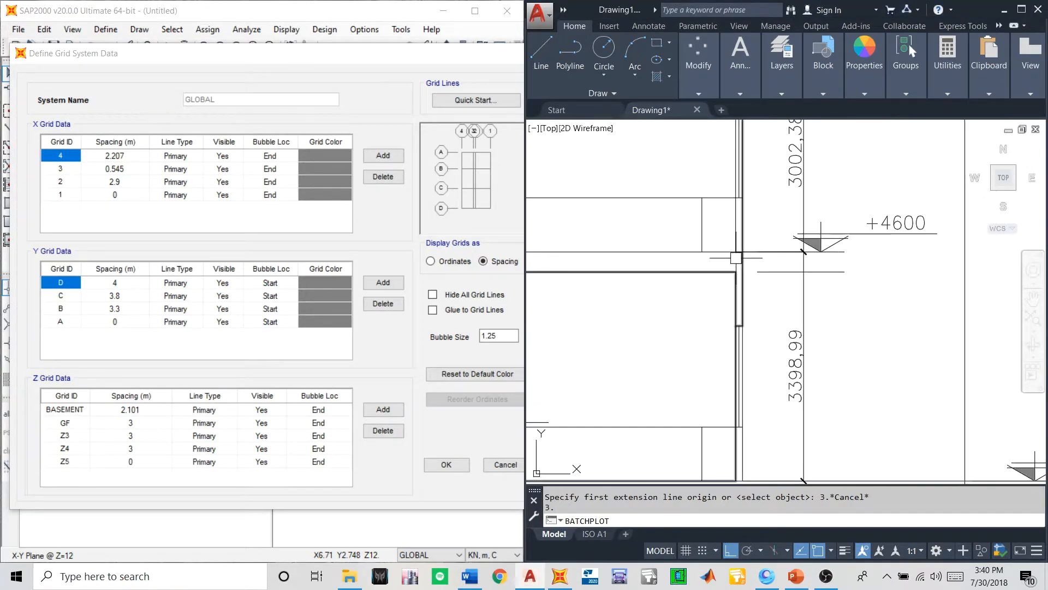
{"action": "scroll", "coordinate": [733, 249], "scroll_direction": "down", "scroll_amount": 4}
{"action": "scroll", "coordinate": [753, 366], "scroll_direction": "up", "scroll_amount": 4}
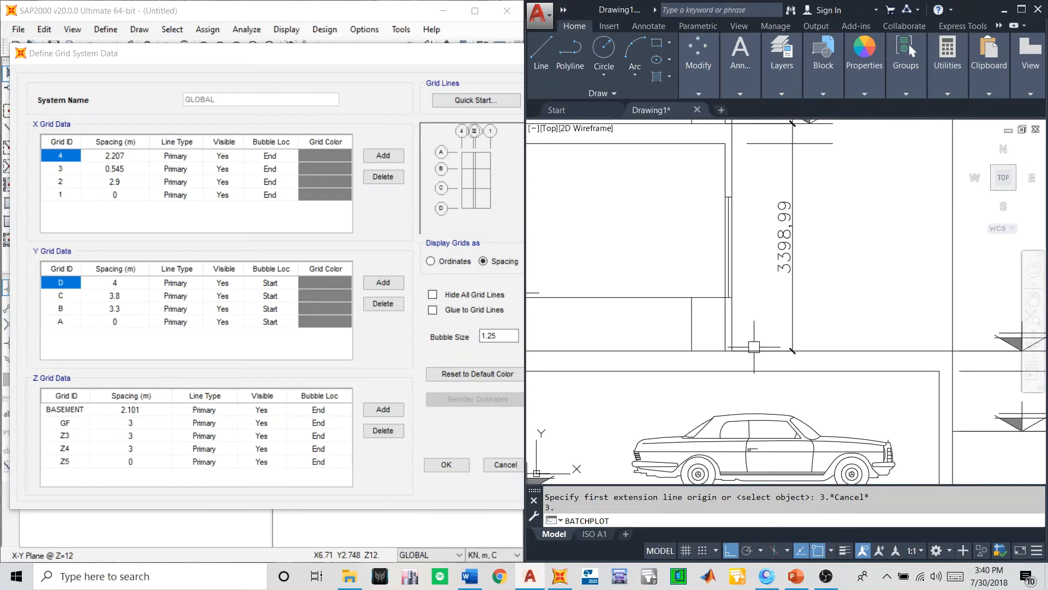
{"action": "scroll", "coordinate": [753, 365], "scroll_direction": "down", "scroll_amount": 1}
{"action": "scroll", "coordinate": [753, 366], "scroll_direction": "down", "scroll_amount": 4}
{"action": "scroll", "coordinate": [752, 366], "scroll_direction": "up", "scroll_amount": 4}
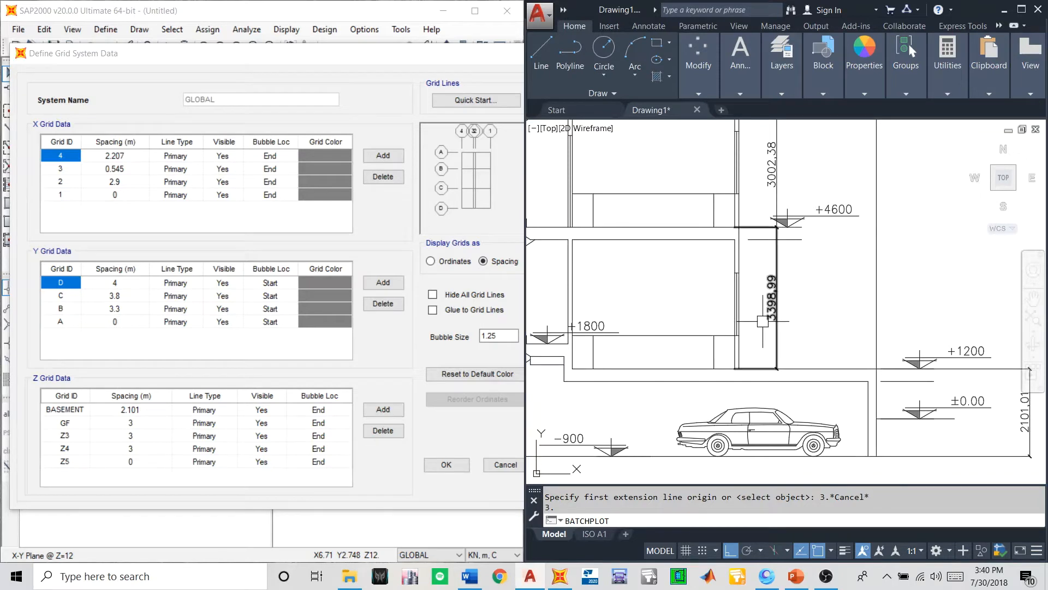
{"action": "left_click", "coordinate": [132, 423]}
{"action": "type", "text": "3.4"}
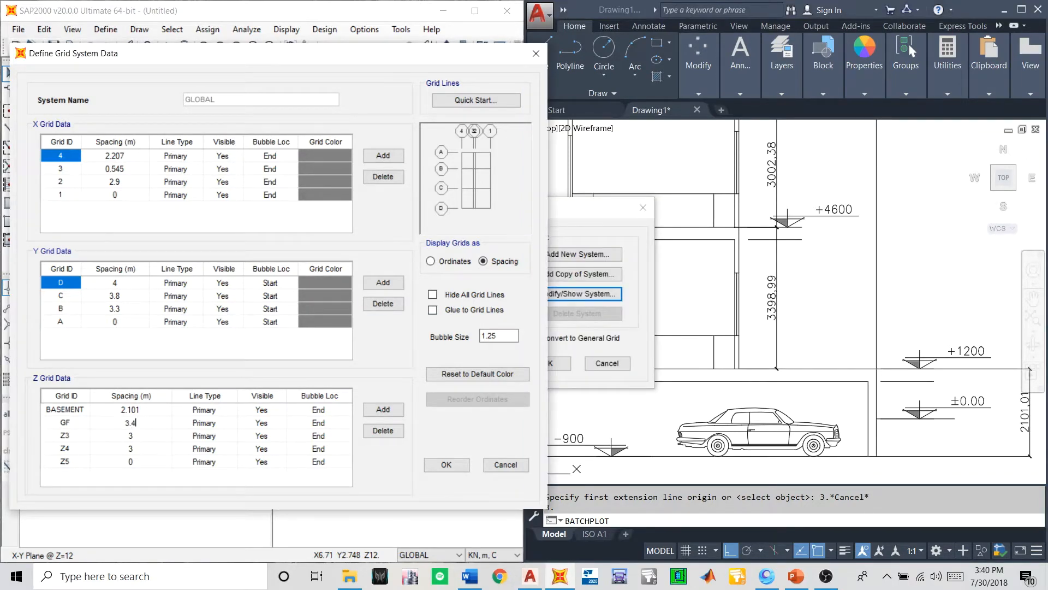
- Check the upper storey heights in Section A-A and add two more Z grid lines after Z5
{"action": "left_click", "coordinate": [131, 436]}
{"action": "scroll", "coordinate": [799, 247], "scroll_direction": "down", "scroll_amount": 5}
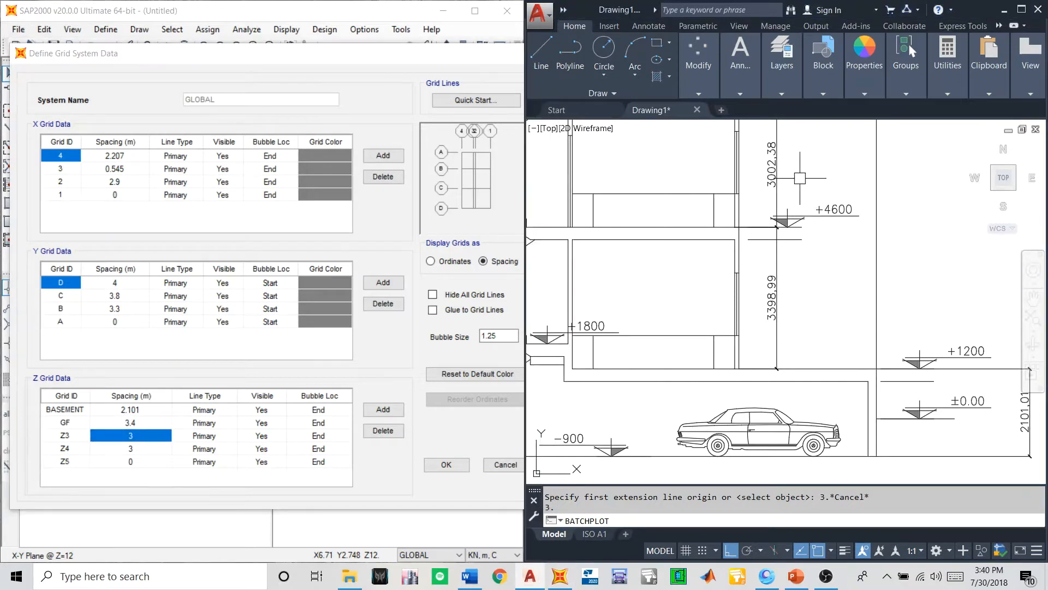
{"action": "scroll", "coordinate": [799, 247], "scroll_direction": "up", "scroll_amount": 5}
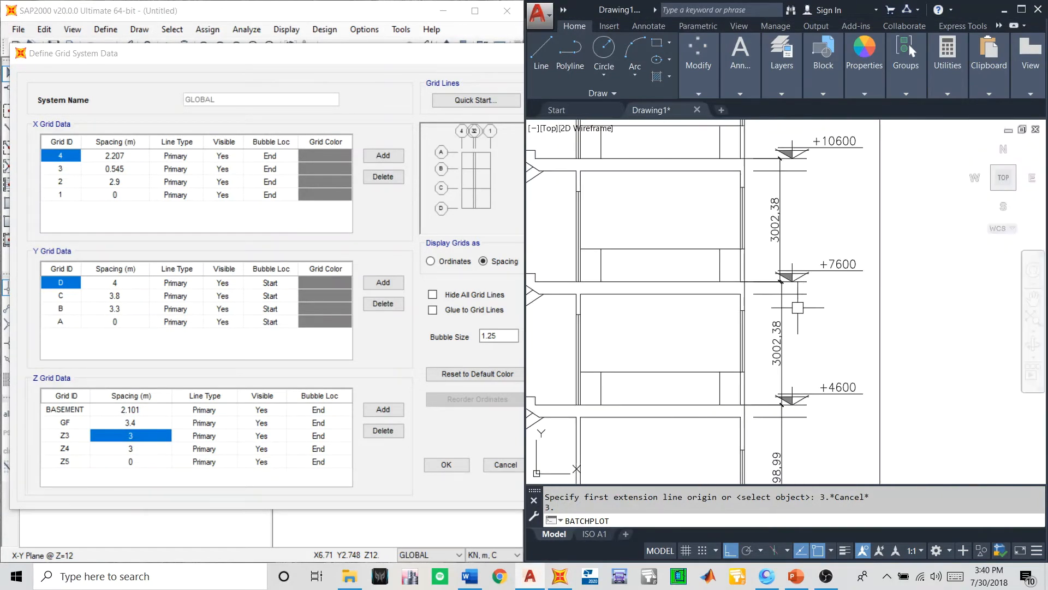
{"action": "scroll", "coordinate": [797, 304], "scroll_direction": "down", "scroll_amount": 2}
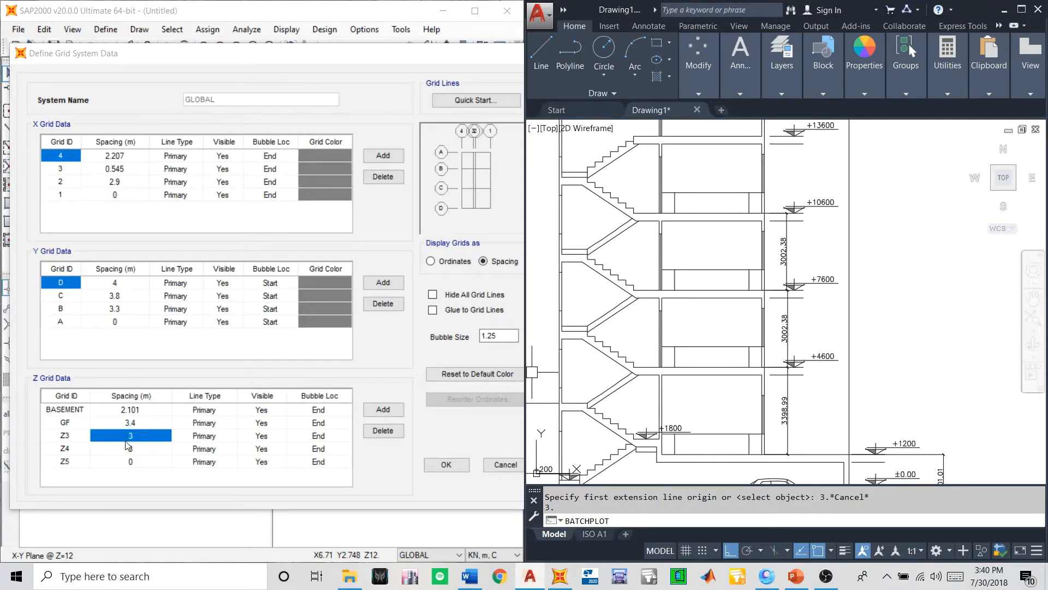
{"action": "left_click", "coordinate": [86, 460]}
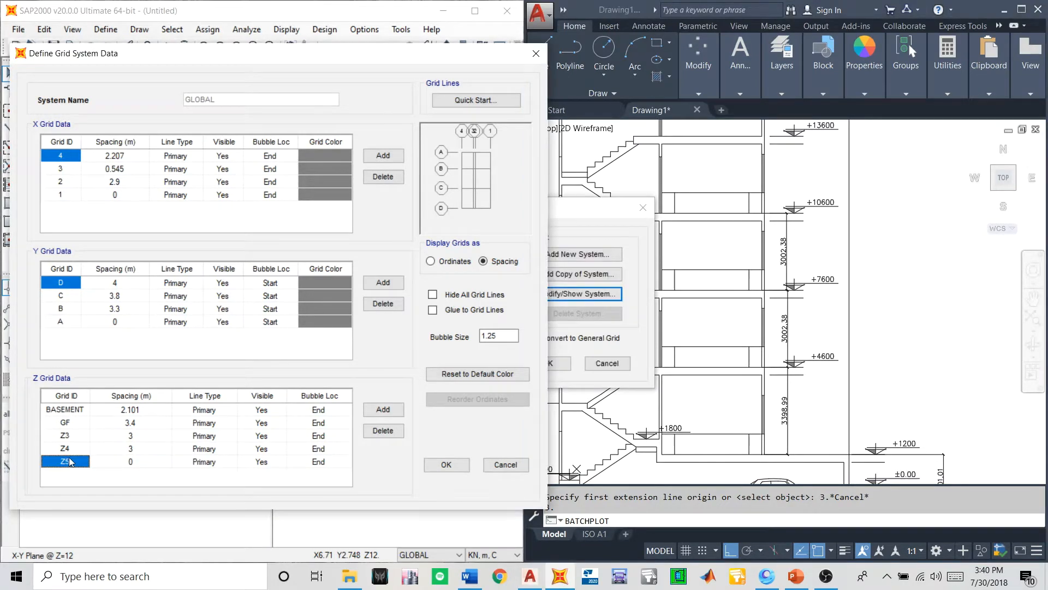
{"action": "left_click", "coordinate": [384, 408]}
{"action": "left_click", "coordinate": [383, 408]}
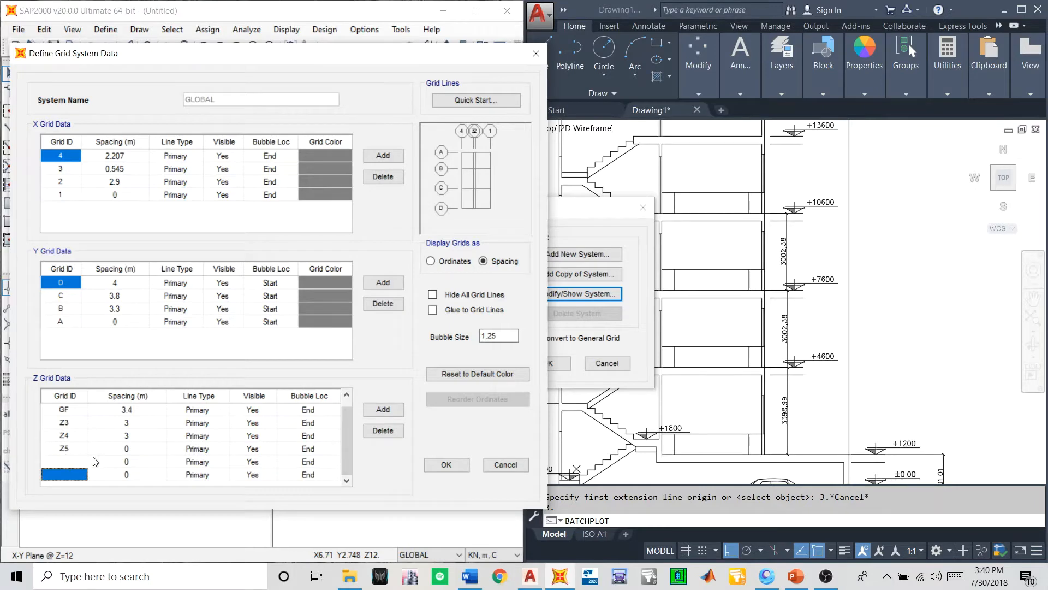
- Set the spacing of Z5 and of the unnamed Z grid line after it to 3 m
{"action": "left_click", "coordinate": [125, 451]}
{"action": "type", "text": "3"}
{"action": "left_click", "coordinate": [123, 463]}
{"action": "type", "text": "3"}
- Name the five Z grid lines following GF as 1F, 2F, 3F, 4F and TF
{"action": "left_click", "coordinate": [62, 423]}
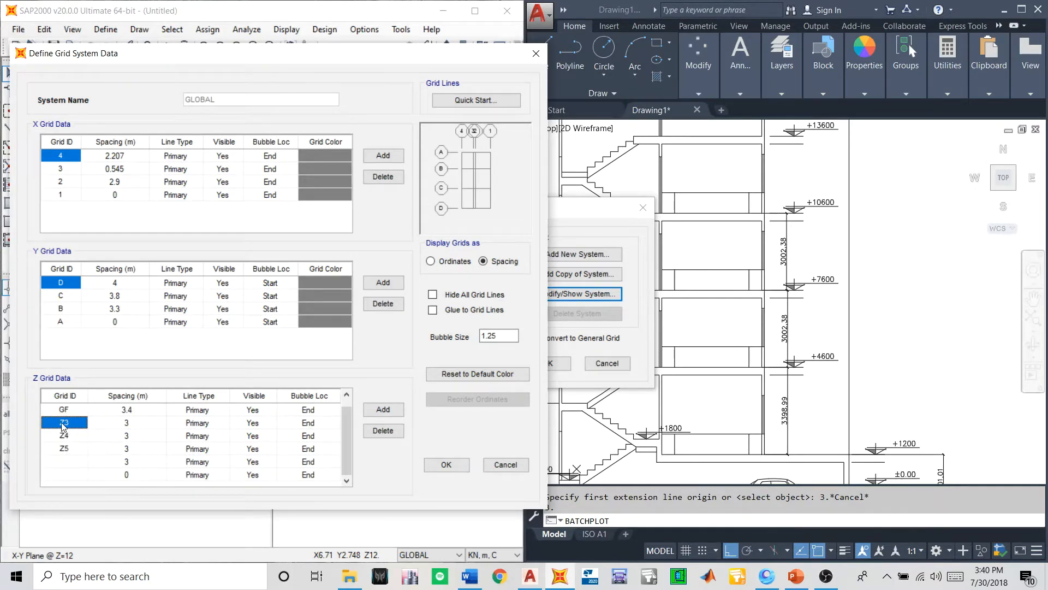
{"action": "type", "text": "1F"}
{"action": "left_click", "coordinate": [62, 434]}
{"action": "type", "text": "2F"}
{"action": "left_click", "coordinate": [63, 448]}
{"action": "type", "text": "3"}
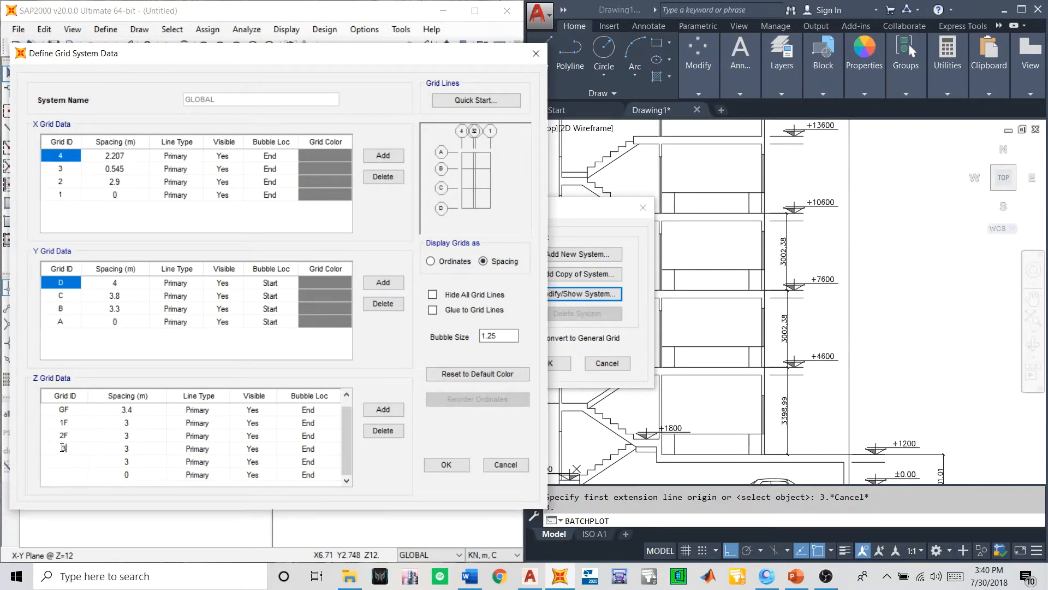
{"action": "type", "text": "4F"}
{"action": "left_click", "coordinate": [64, 474]}
{"action": "type", "text": "TF"}
- Review the Z grid names and spacings from BASEMENT to TF and accept the grid system changes
{"action": "scroll", "coordinate": [130, 469], "scroll_direction": "up", "scroll_amount": 1}
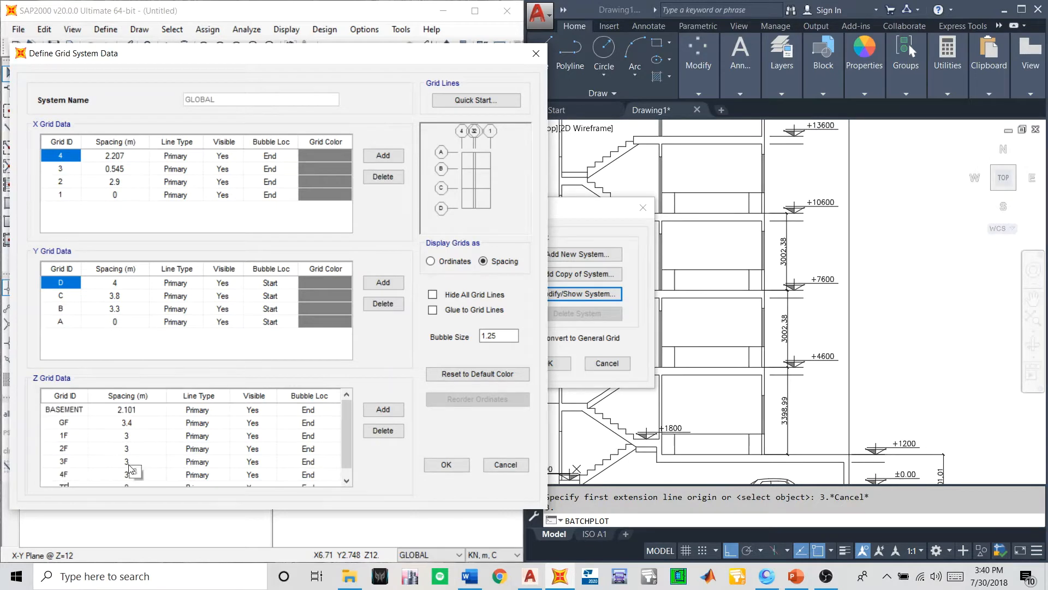
{"action": "left_click", "coordinate": [124, 428]}
{"action": "scroll", "coordinate": [150, 451], "scroll_direction": "down", "scroll_amount": 1}
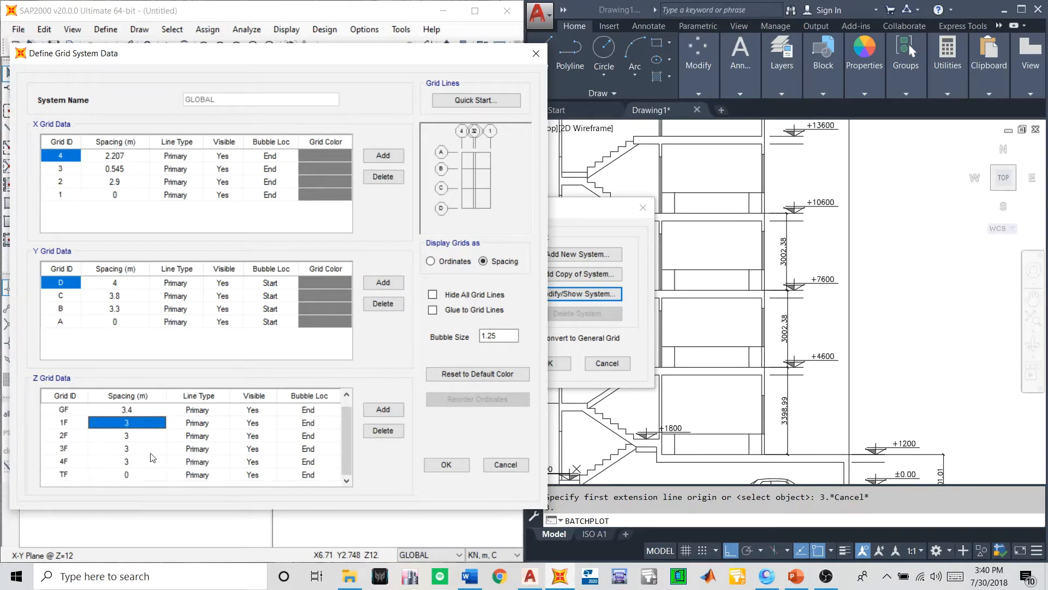
{"action": "left_click", "coordinate": [154, 460]}
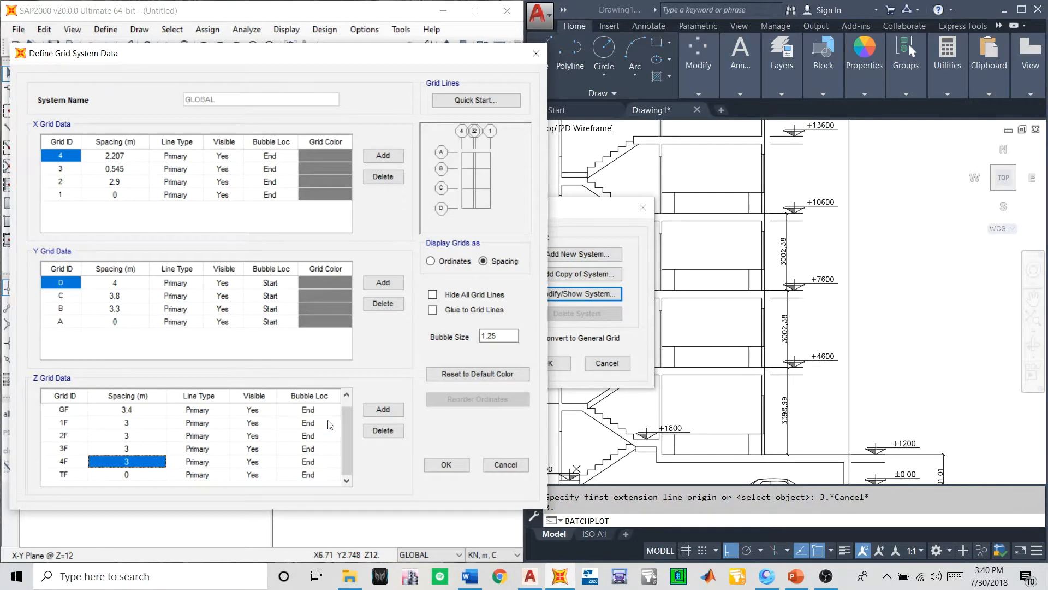
{"action": "left_click", "coordinate": [442, 465]}
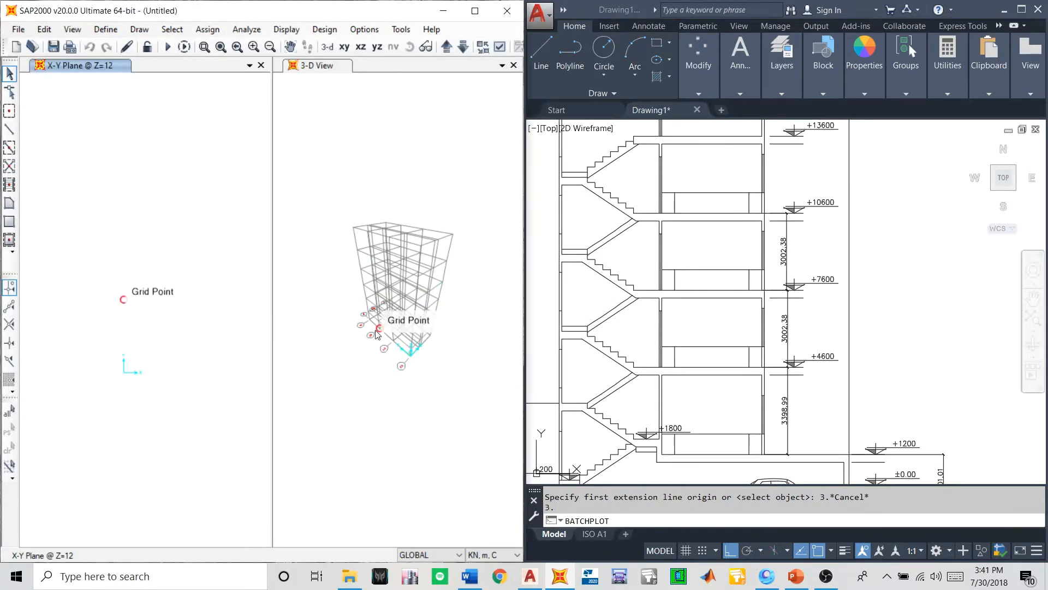
- Show the grid in the X-Z elevation and compare its storey levels with Section A-A in the AutoCAD drawing
{"action": "scroll", "coordinate": [365, 336], "scroll_direction": "up", "scroll_amount": 5}
{"action": "scroll", "coordinate": [366, 339], "scroll_direction": "down", "scroll_amount": 3}
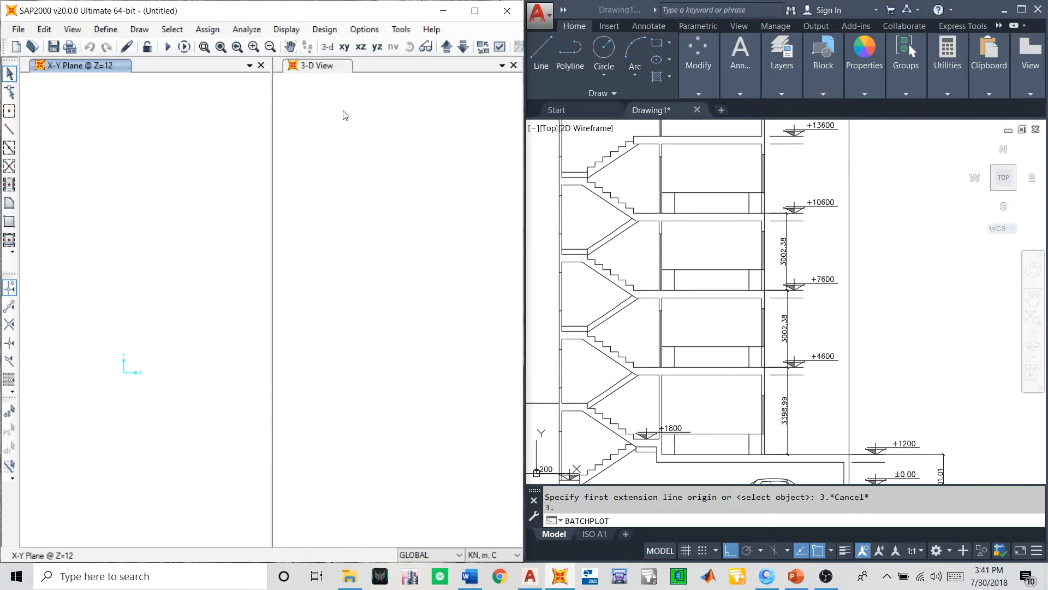
{"action": "left_click", "coordinate": [361, 46]}
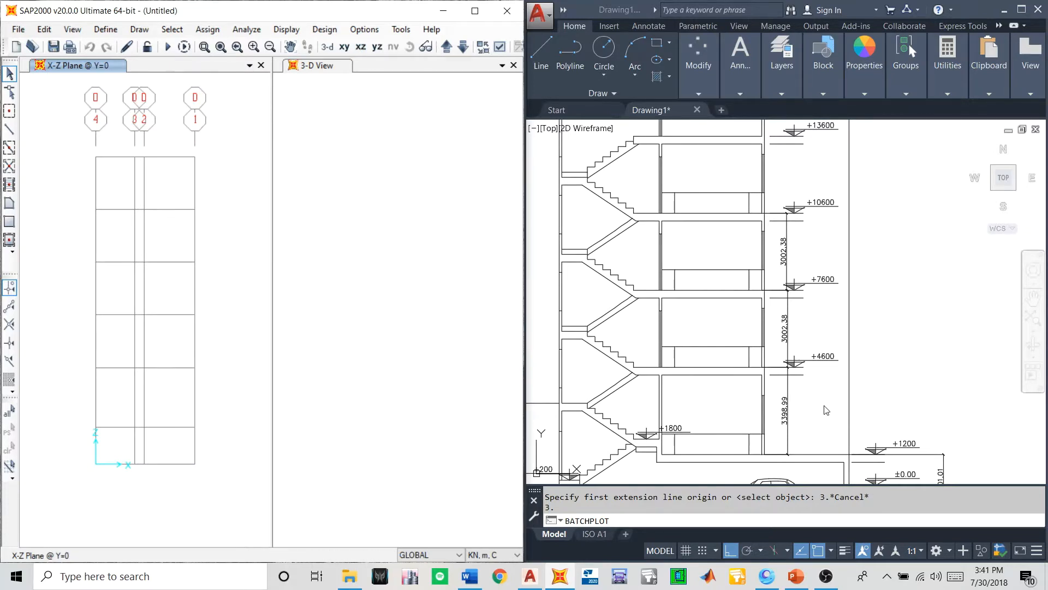
{"action": "middle_click_drag", "start_coordinate": [826, 410], "coordinate": [824, 346]}
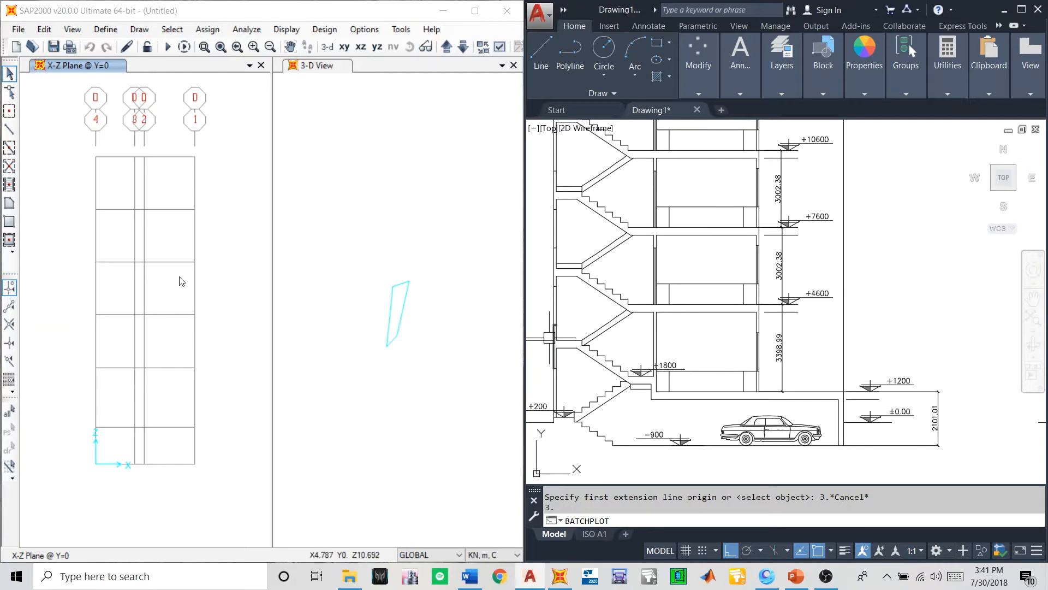
{"action": "scroll", "coordinate": [731, 386], "scroll_direction": "down", "scroll_amount": 2}
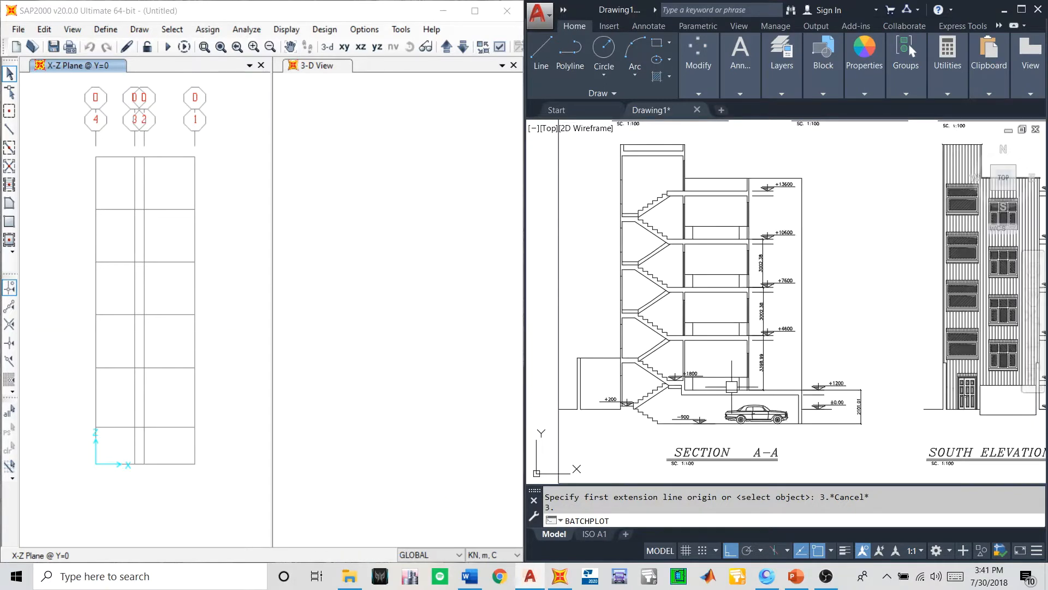
{"action": "middle_click_drag", "start_coordinate": [727, 366], "coordinate": [745, 384]}
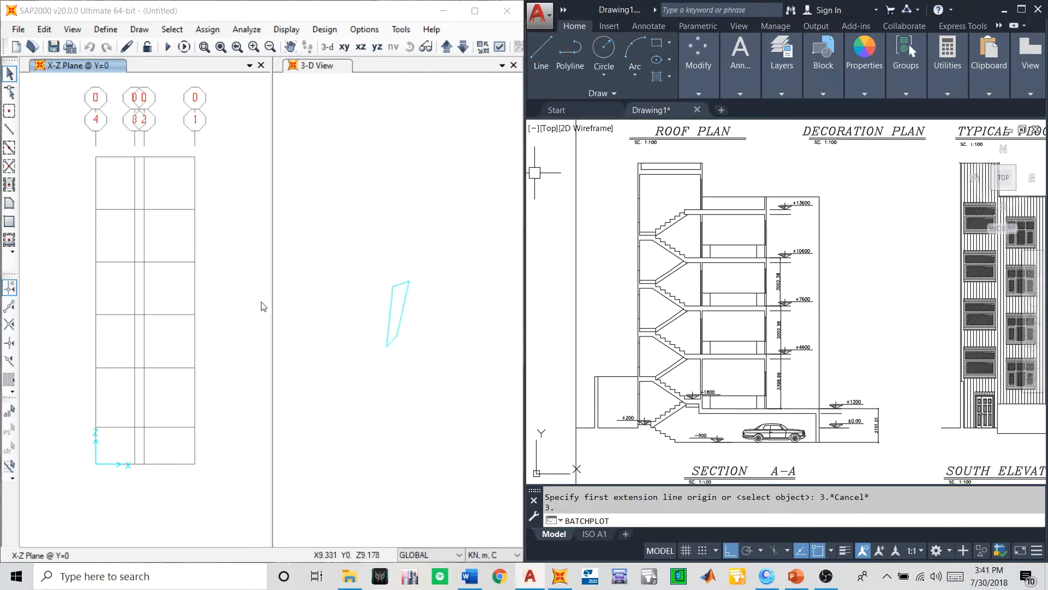
{"action": "scroll", "coordinate": [615, 313], "scroll_direction": "down", "scroll_amount": 4}
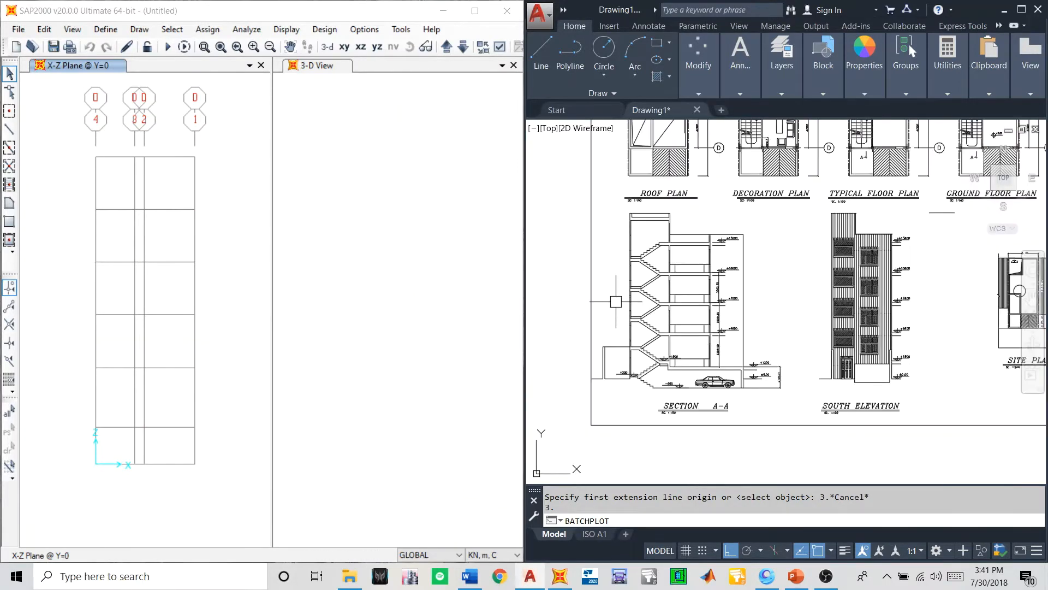
{"action": "scroll", "coordinate": [703, 354], "scroll_direction": "up", "scroll_amount": 5}
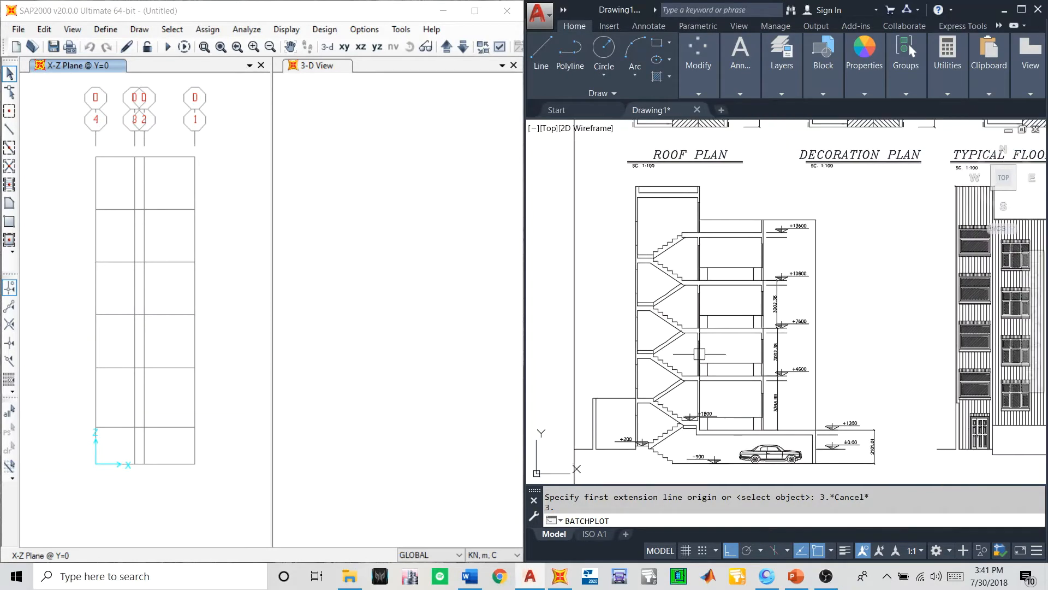
{"action": "scroll", "coordinate": [704, 355], "scroll_direction": "down", "scroll_amount": 3}
{"action": "scroll", "coordinate": [716, 360], "scroll_direction": "up", "scroll_amount": 2}
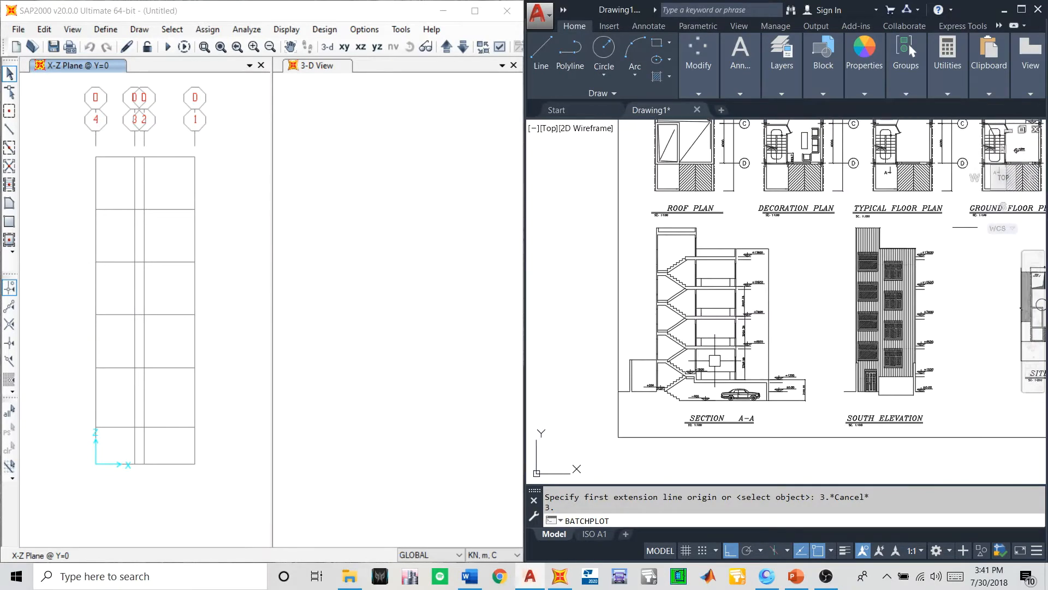
{"action": "scroll", "coordinate": [705, 328], "scroll_direction": "down", "scroll_amount": 3}
{"action": "scroll", "coordinate": [787, 251], "scroll_direction": "up", "scroll_amount": 3}
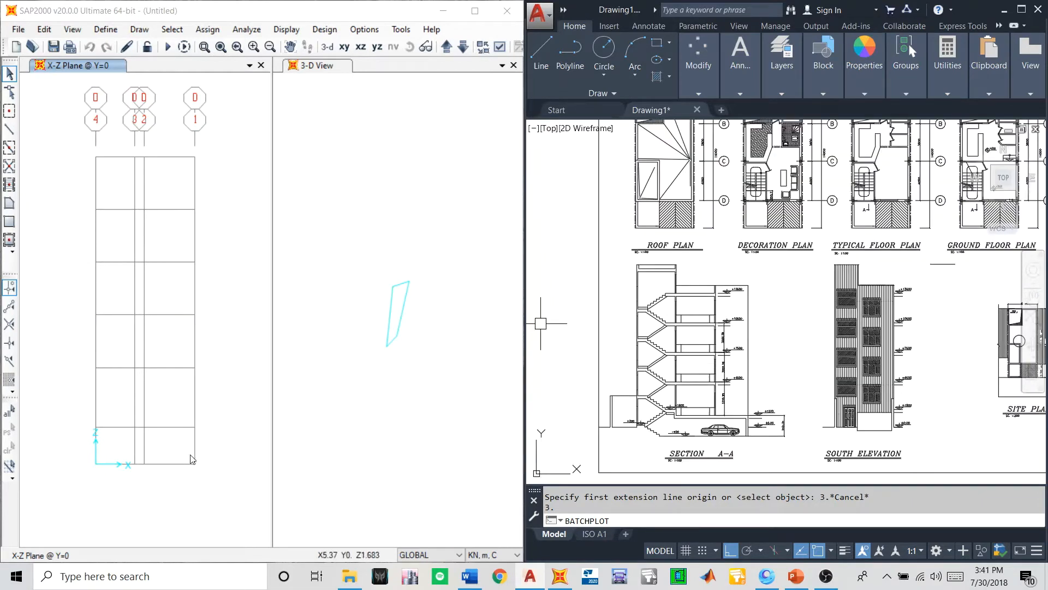
- Reopen the GLOBAL grid system data, review the Z grid ordinates up to TF, and accept the dialogs
{"action": "right_click", "coordinate": [218, 321]}
{"action": "left_click", "coordinate": [254, 330]}
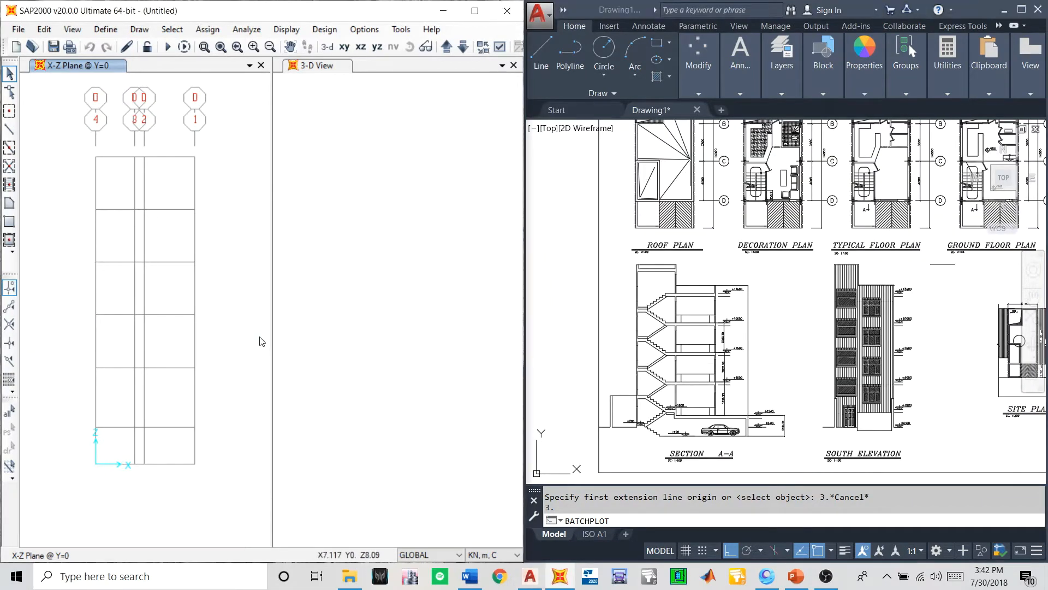
{"action": "left_click", "coordinate": [548, 295]}
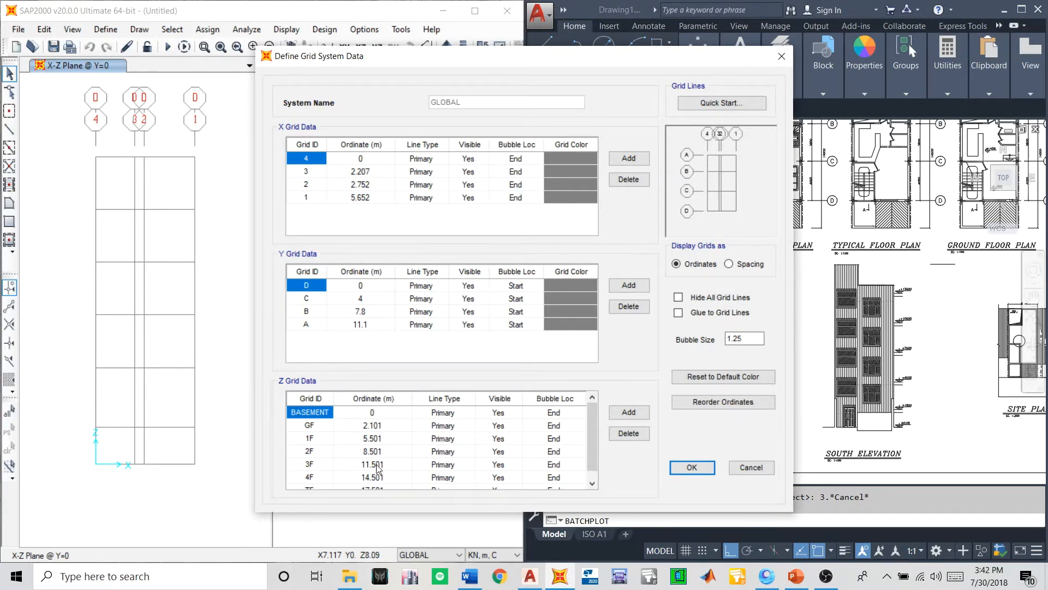
{"action": "scroll", "coordinate": [375, 475], "scroll_direction": "down", "scroll_amount": 1}
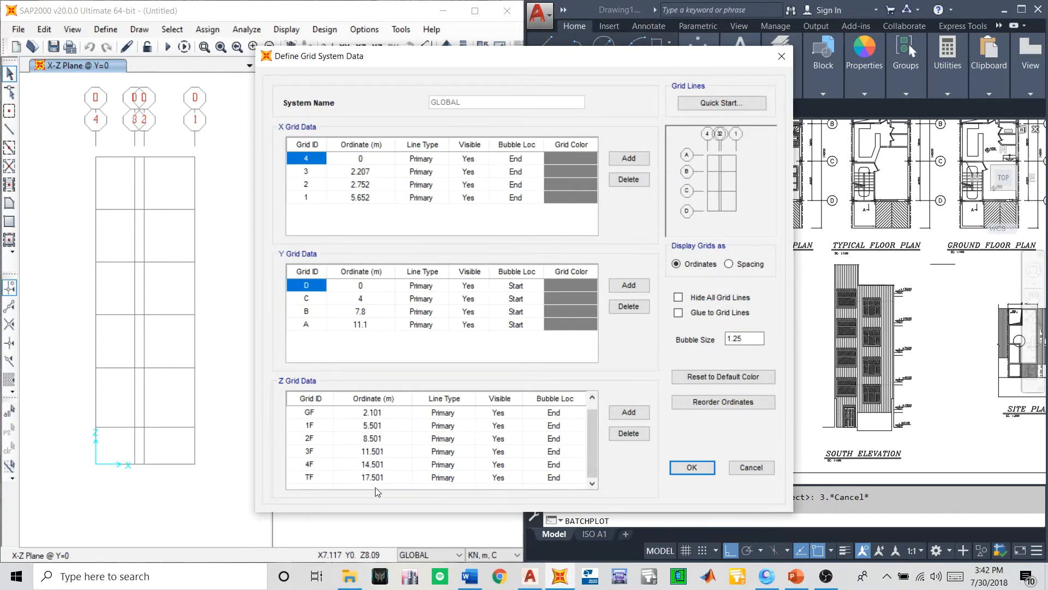
{"action": "left_click", "coordinate": [677, 468]}
{"action": "left_click", "coordinate": [551, 362]}
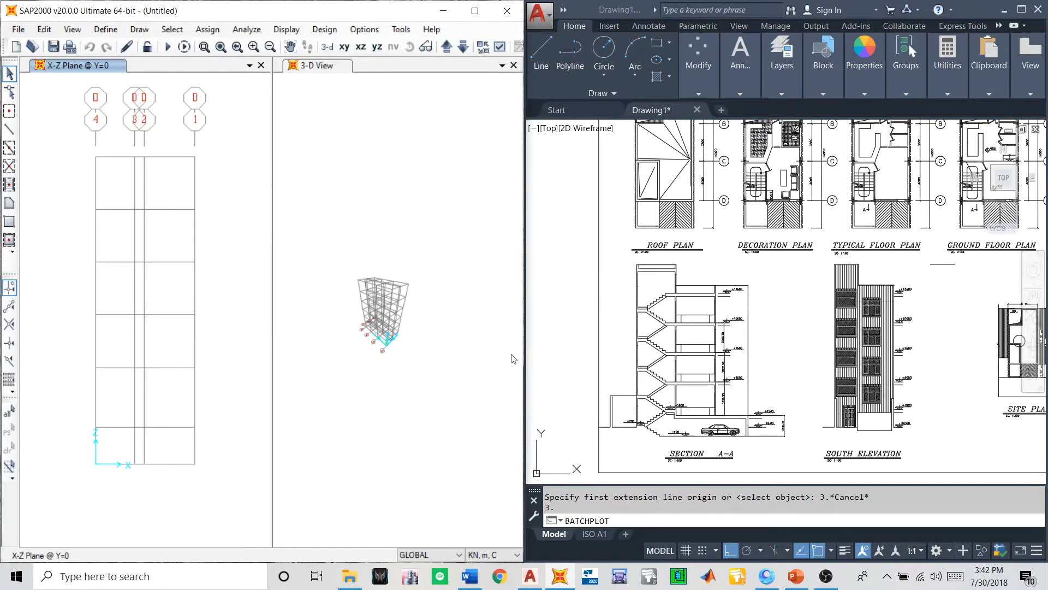
- Maximize the SAP2000 window and switch the X-Z elevation view to the X-Y plan
{"action": "left_click", "coordinate": [475, 10]}
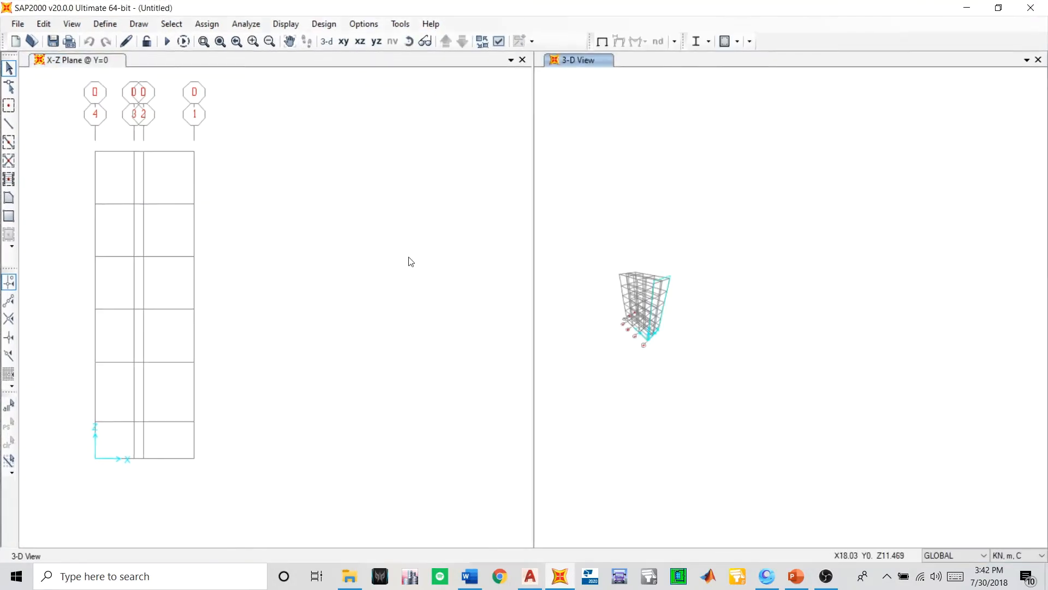
{"action": "right_click", "coordinate": [241, 168]}
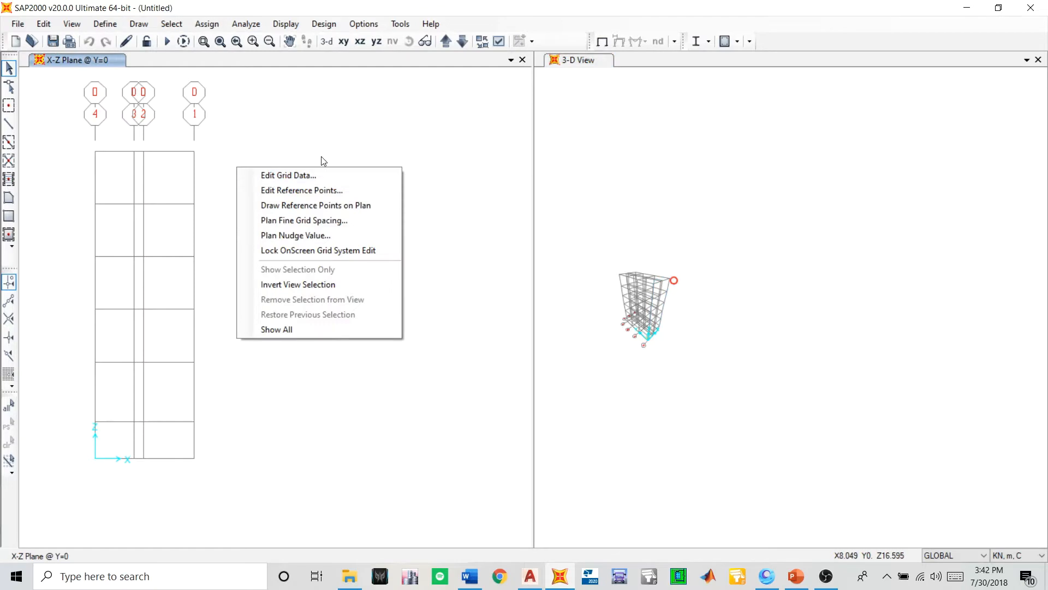
{"action": "left_click", "coordinate": [326, 136]}
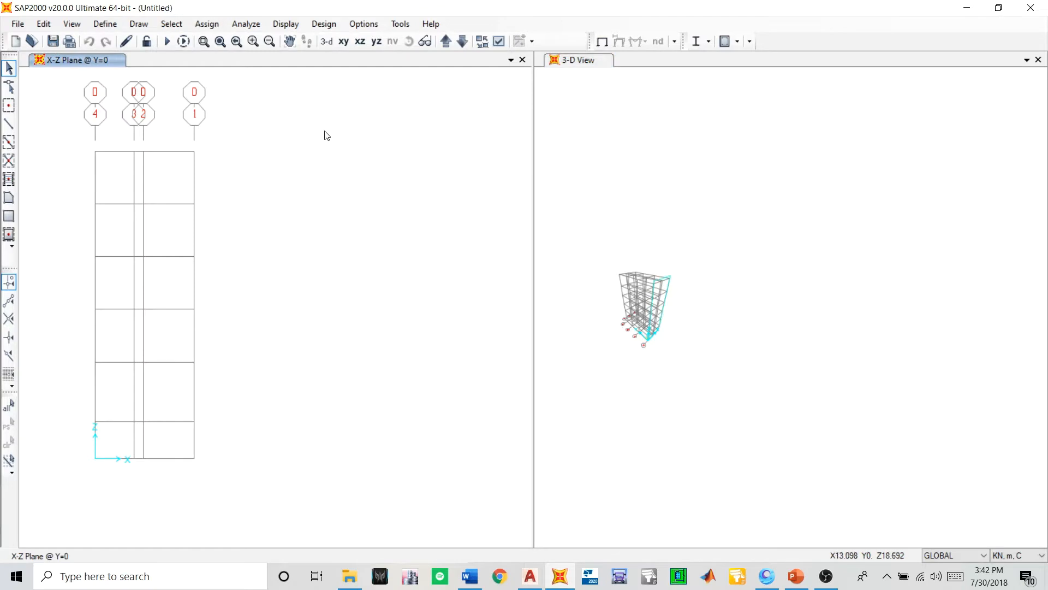
{"action": "left_click", "coordinate": [335, 42]}
{"action": "left_click", "coordinate": [343, 42]}
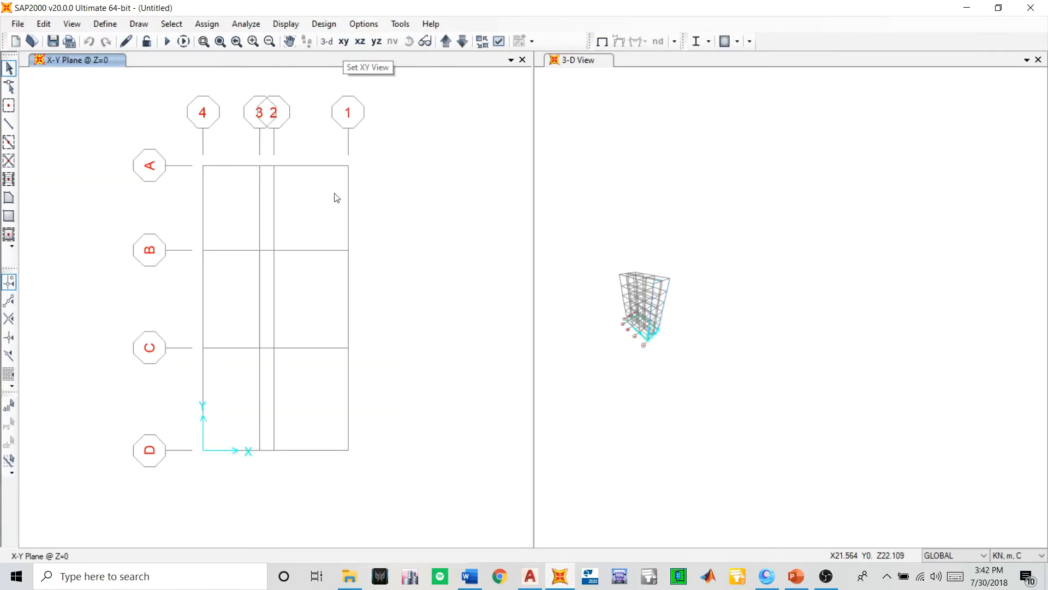
- Reset the 3-D View to its default 3D orientation and adjust the position of the grid in both views
{"action": "left_click", "coordinate": [634, 227]}
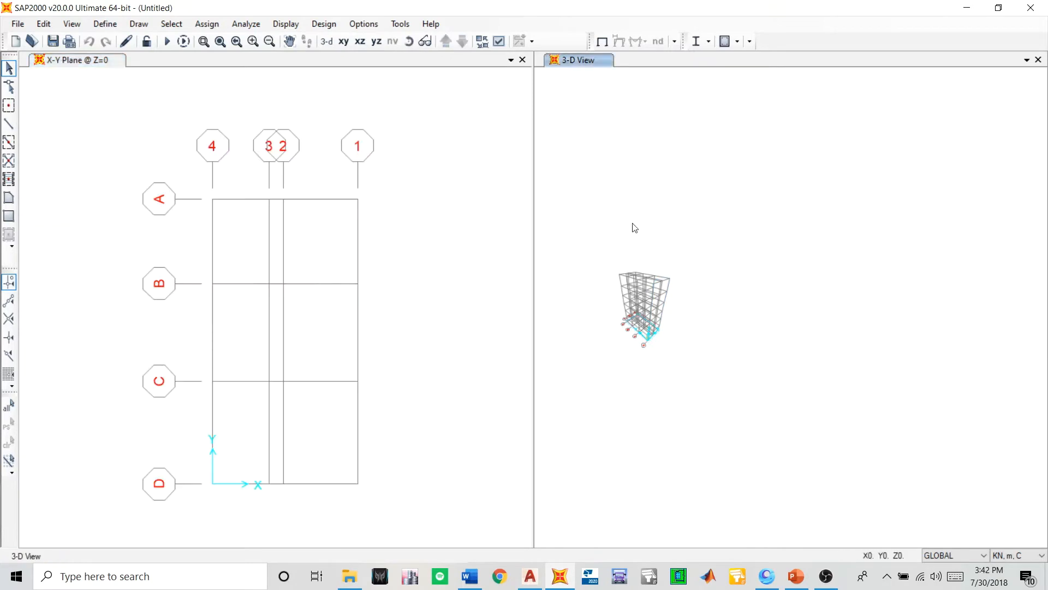
{"action": "left_click", "coordinate": [341, 42]}
{"action": "left_click", "coordinate": [327, 42]}
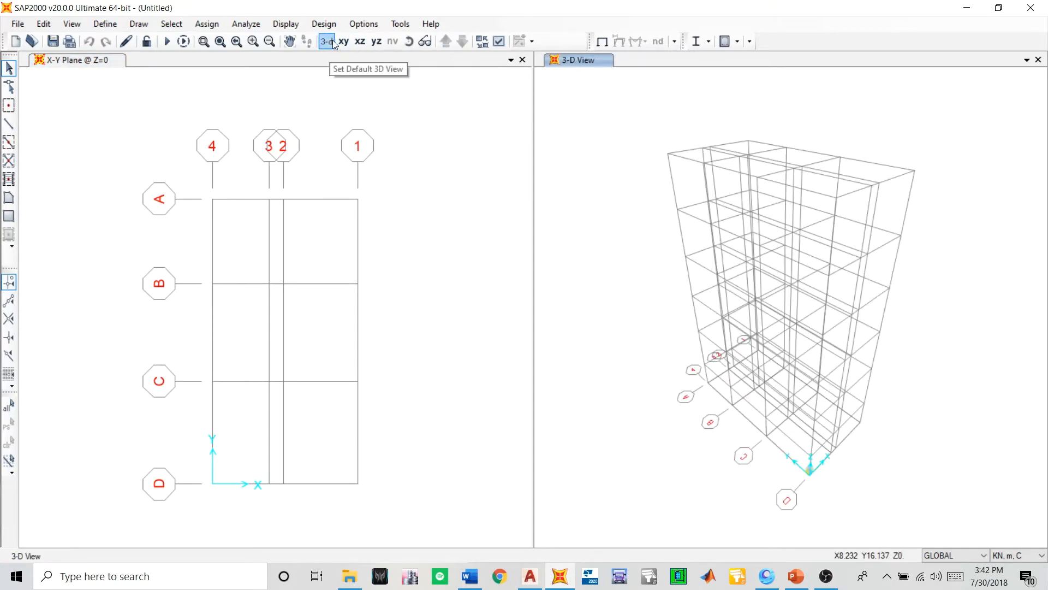
{"action": "middle_click_drag", "start_coordinate": [628, 352], "coordinate": [627, 330]}
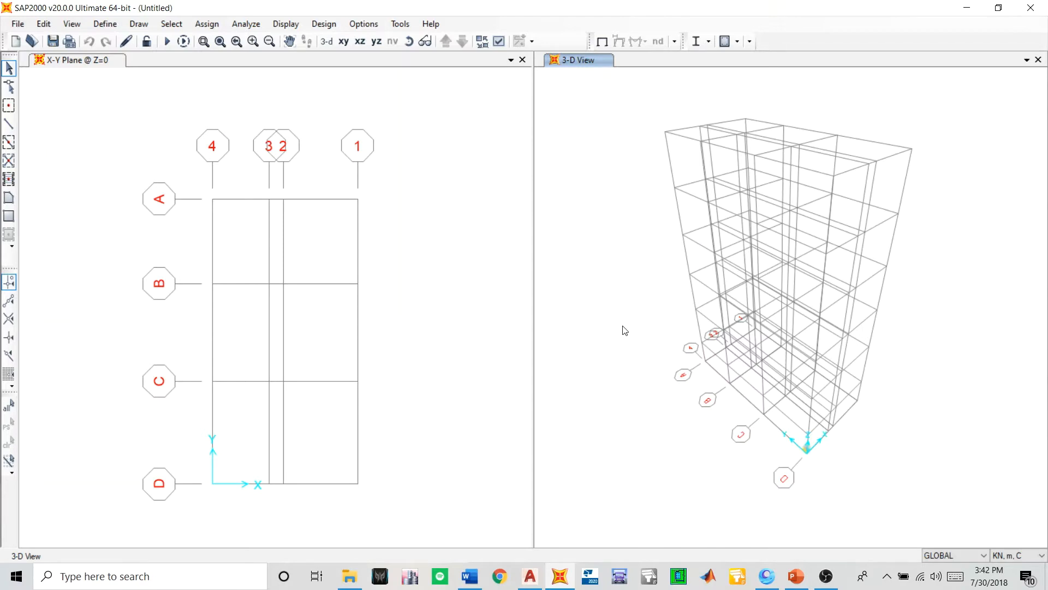
{"action": "middle_click_drag", "start_coordinate": [225, 300], "coordinate": [283, 250]}
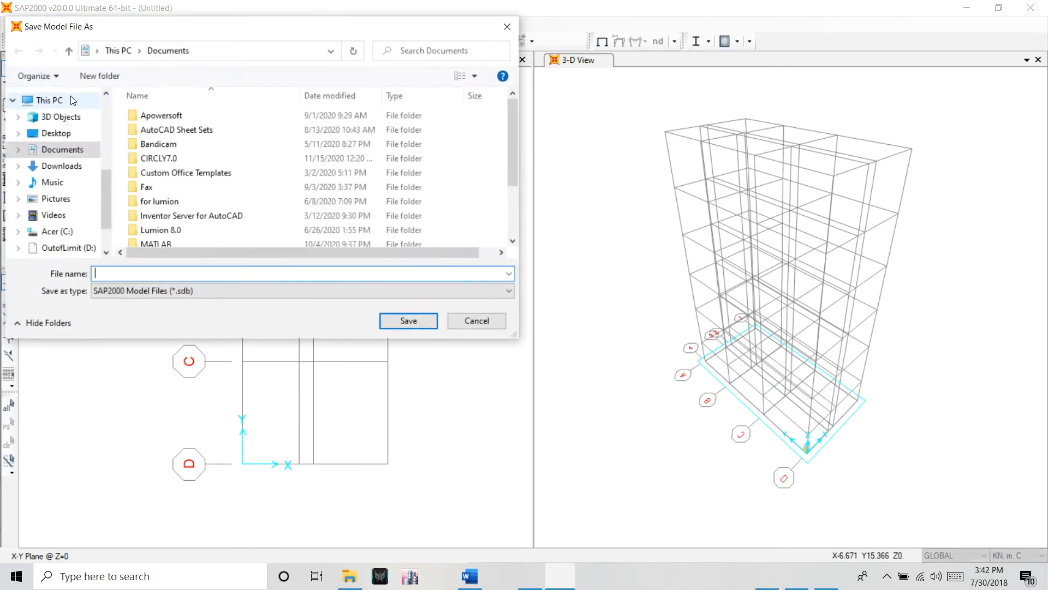
- Create a folder named "SAP 2000 Steel Design Project" inside the for Youtube folder on the Desktop
{"action": "left_click", "coordinate": [58, 135]}
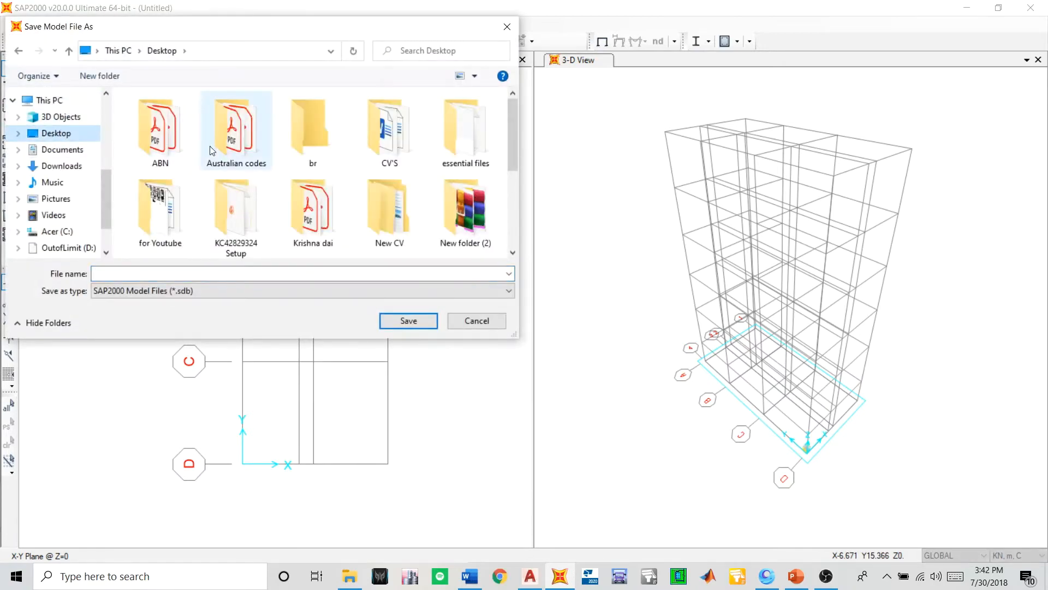
{"action": "double_click", "coordinate": [178, 212]}
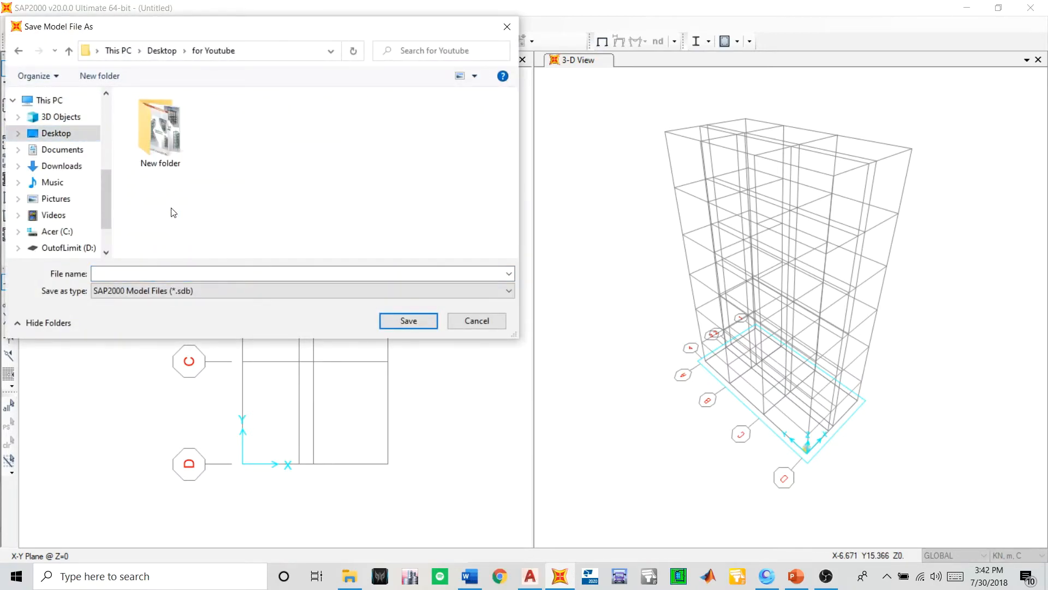
{"action": "key", "text": "ctrl+shift+n"}
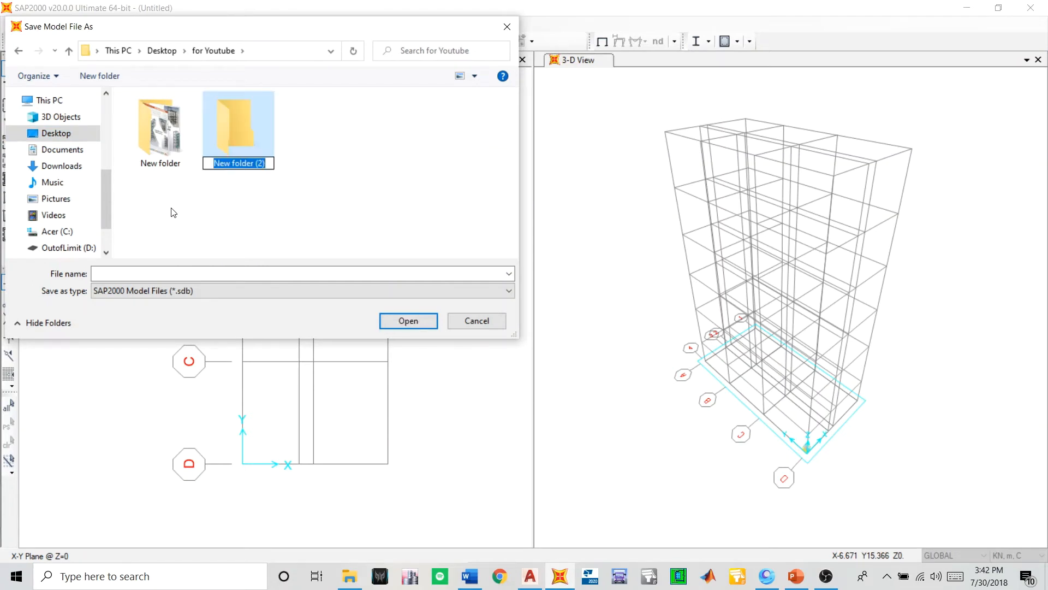
{"action": "key", "text": "Caps_Lock"}
{"action": "type", "text": "sap"}
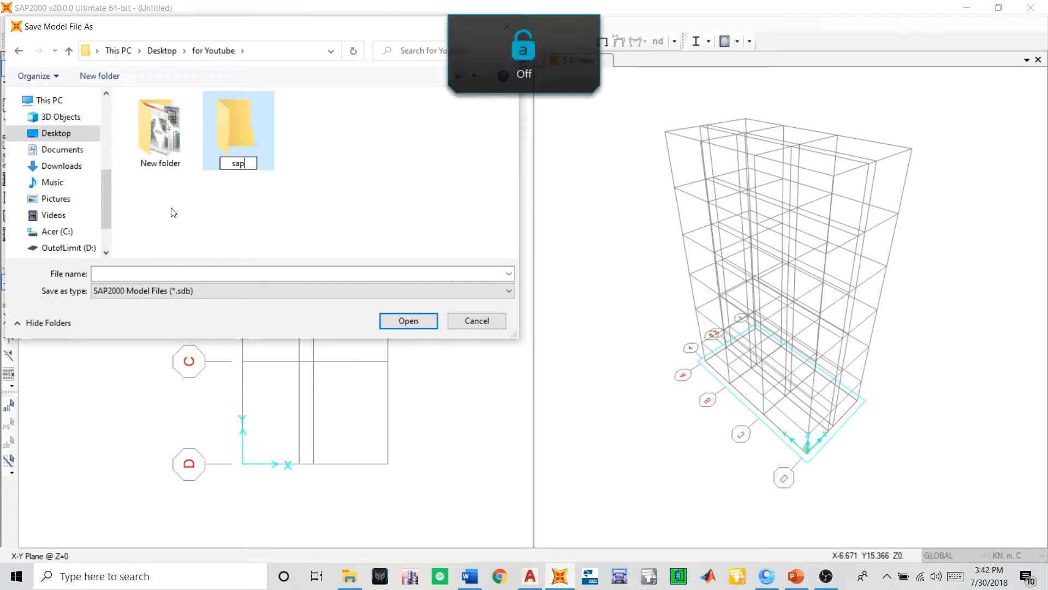
{"action": "key", "text": "BackSpace"}
{"action": "key", "text": "BackSpace"}
{"action": "type", "text": "SA"}
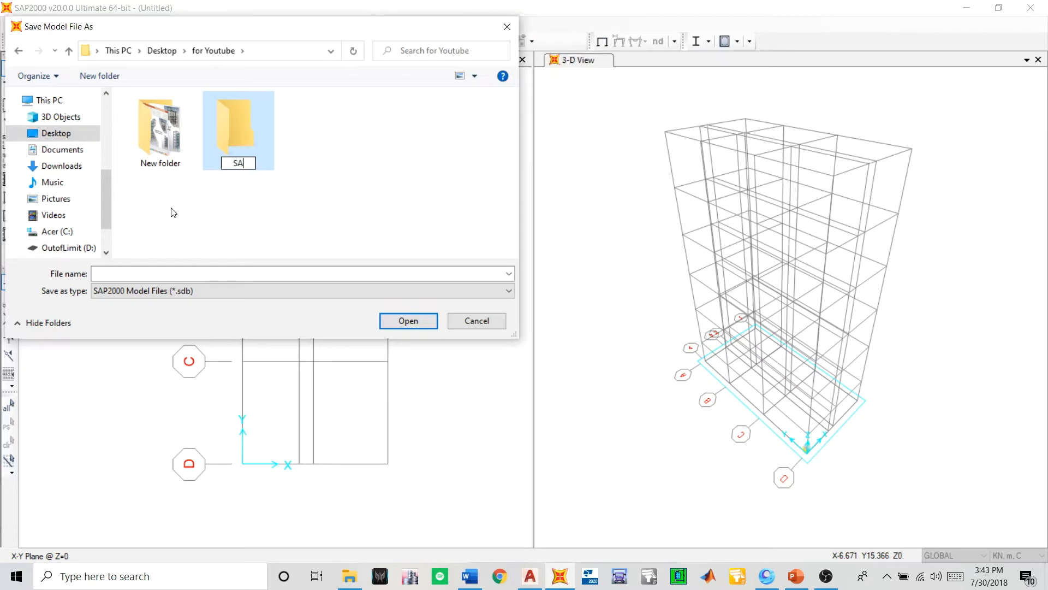
{"action": "type", "text": "P 2000 St"}
{"action": "type", "text": "e"}
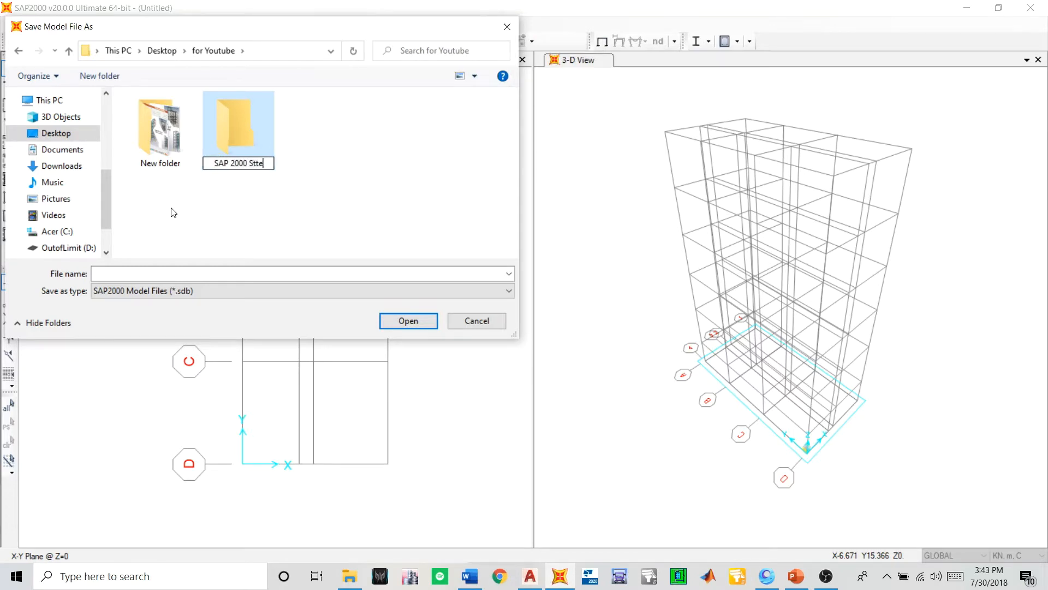
{"action": "type", "text": "el Desig"}
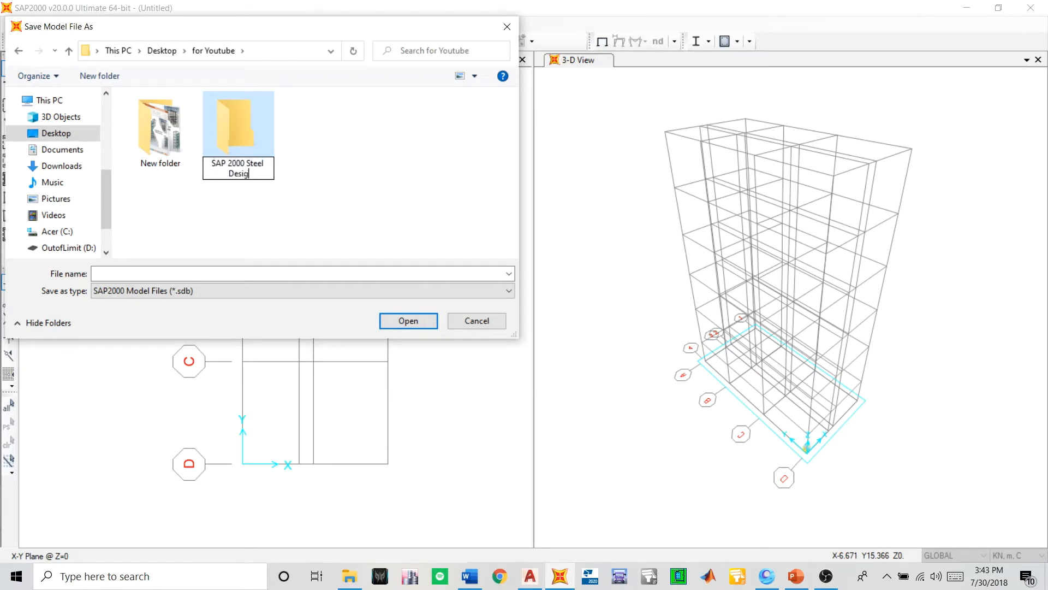
{"action": "type", "text": "n Project"}
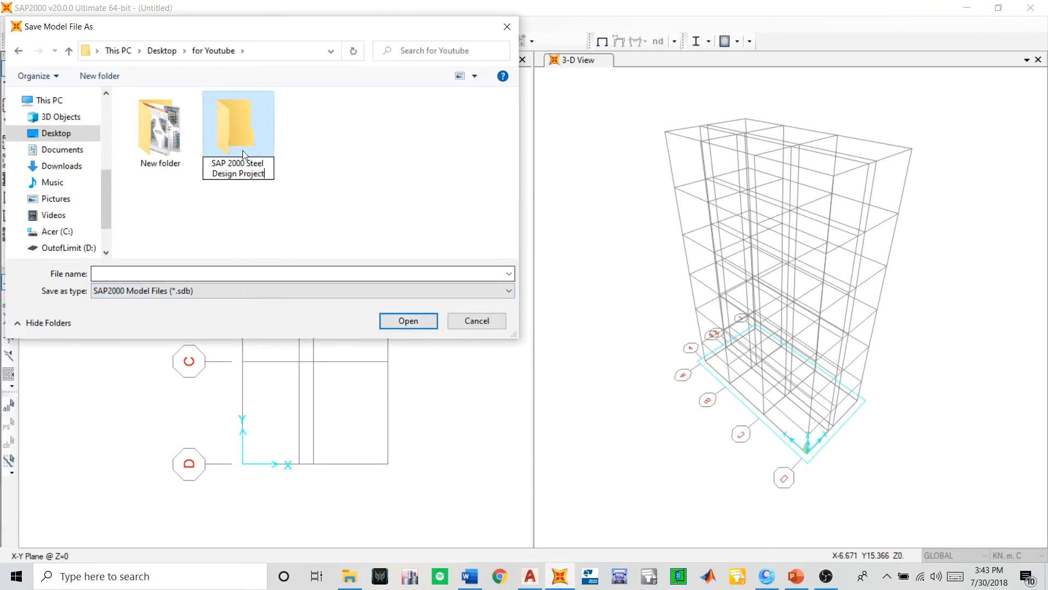
- Save the model as "Steel Design Project" inside the new SAP 2000 Steel Design Project folder
{"action": "double_click", "coordinate": [237, 133]}
{"action": "left_click", "coordinate": [174, 276]}
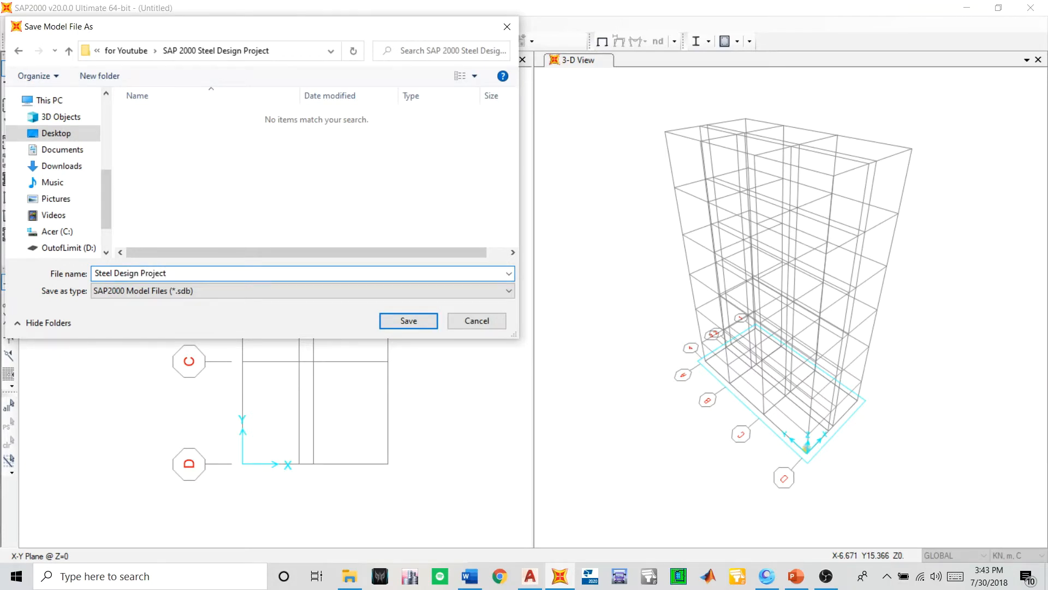
{"action": "key", "text": "Return"}
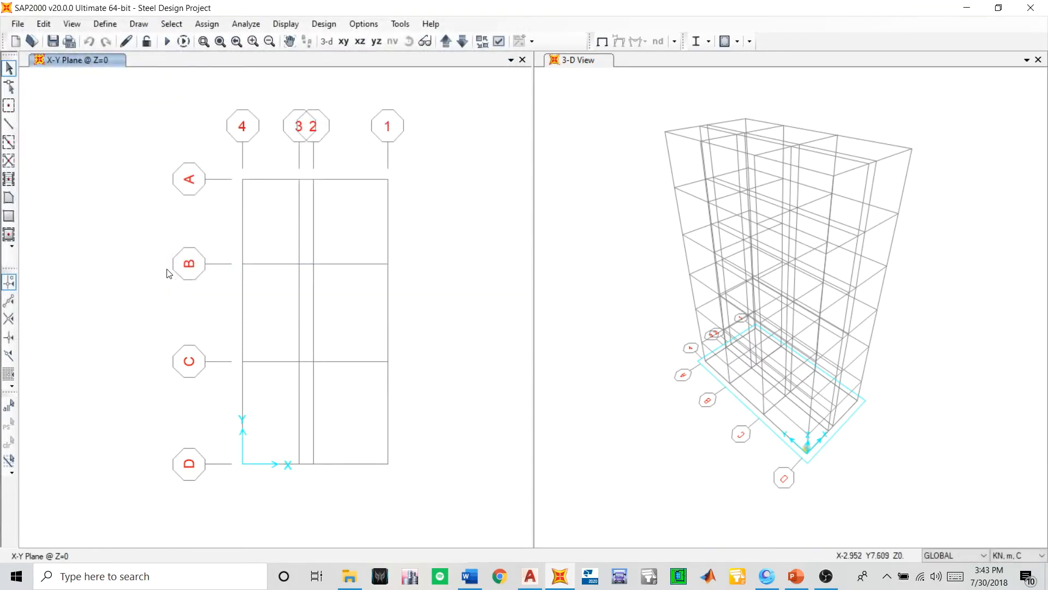
{"action": "left_click", "coordinate": [49, 44]}
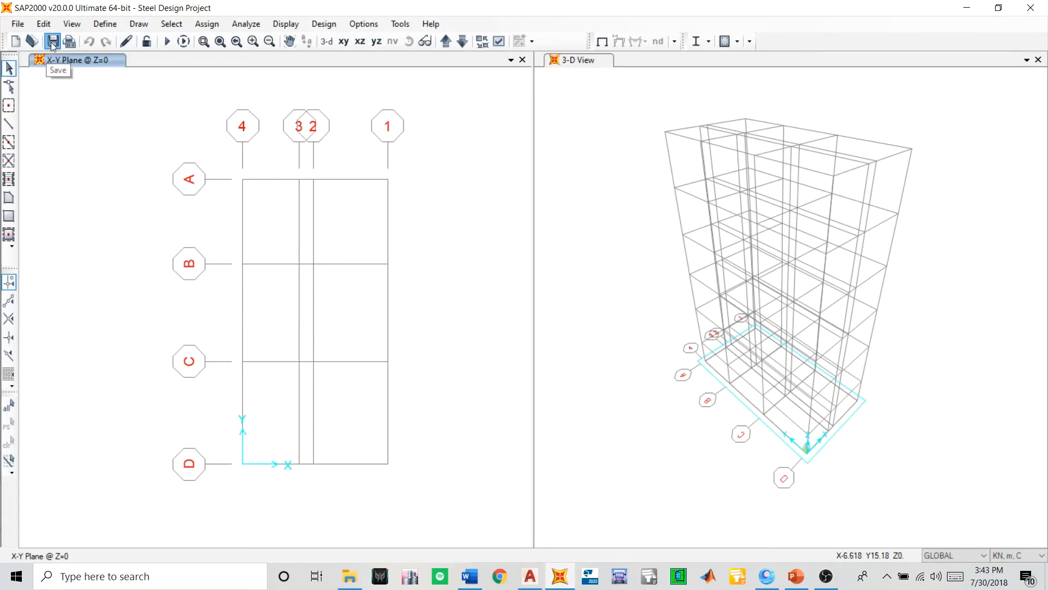
{"action": "left_click", "coordinate": [53, 46]}
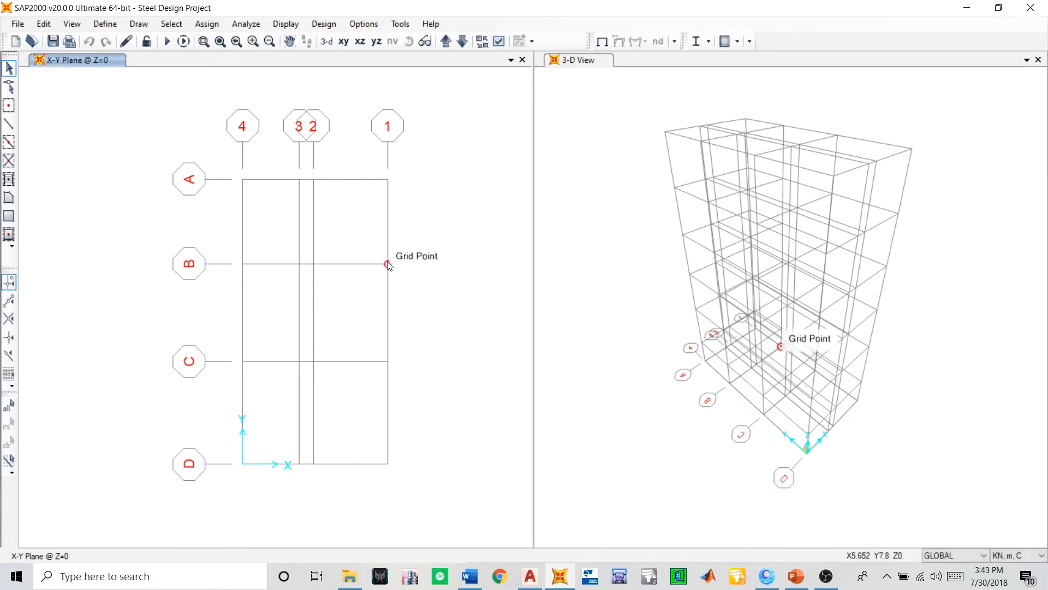
{"action": "middle_click_drag", "start_coordinate": [311, 234], "coordinate": [312, 268]}
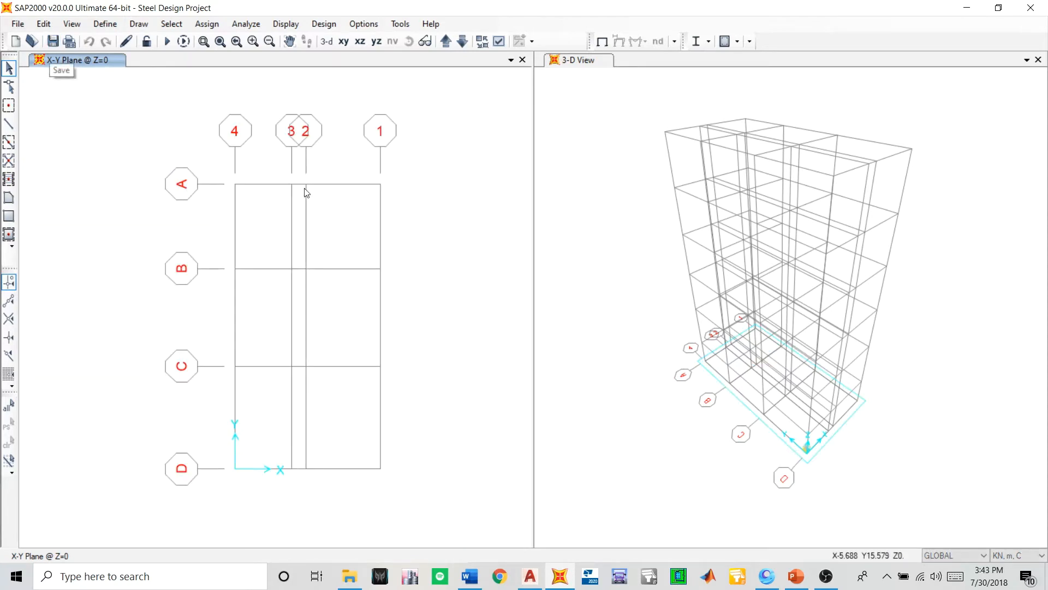
{"action": "middle_click_drag", "start_coordinate": [273, 299], "coordinate": [285, 261]}
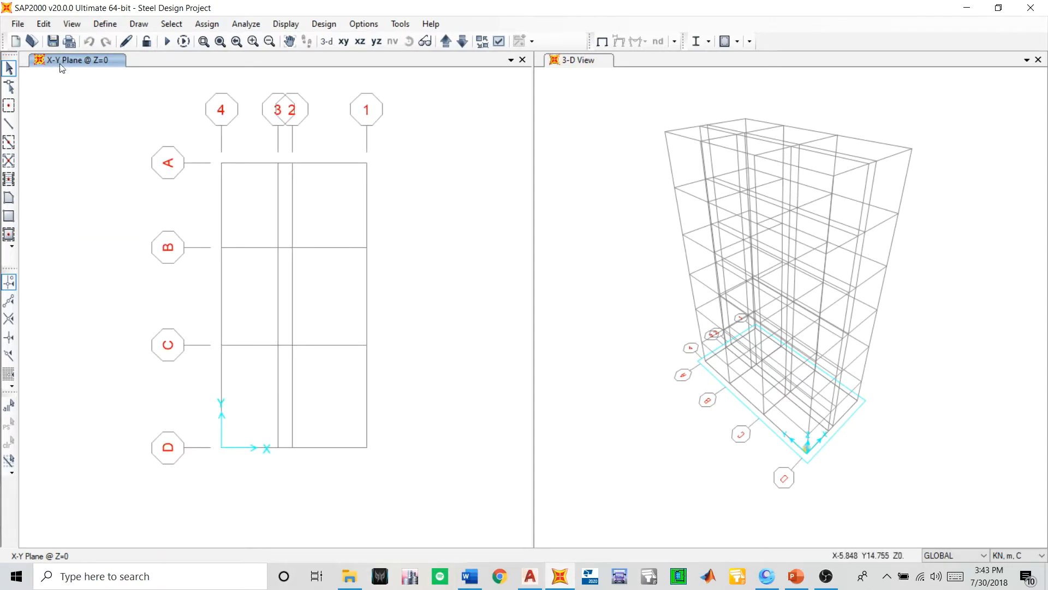
{"action": "middle_click_drag", "start_coordinate": [223, 126], "coordinate": [231, 137]}
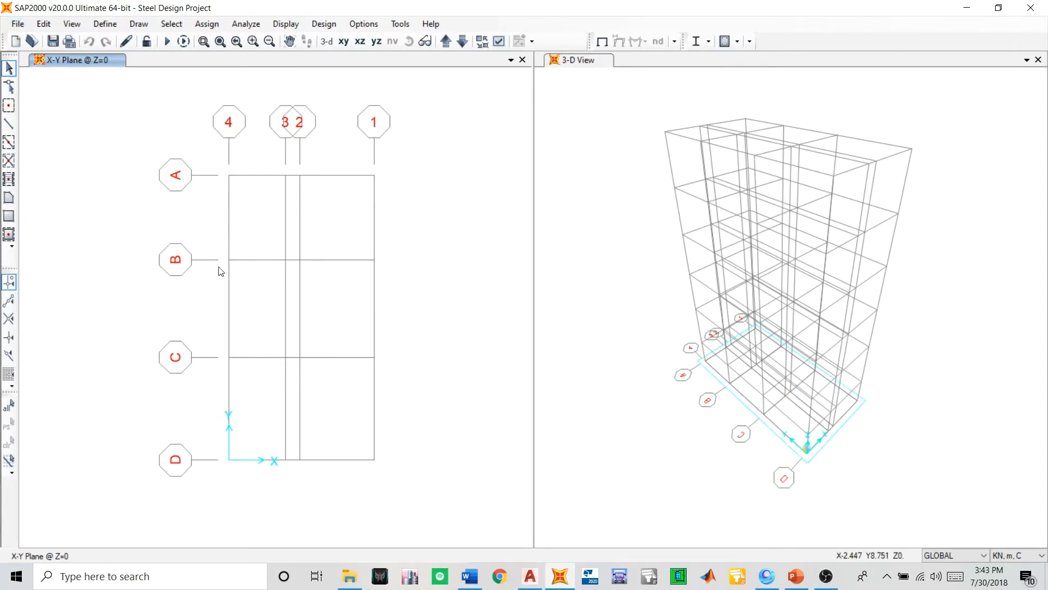
{"action": "middle_click_drag", "start_coordinate": [259, 282], "coordinate": [288, 284]}
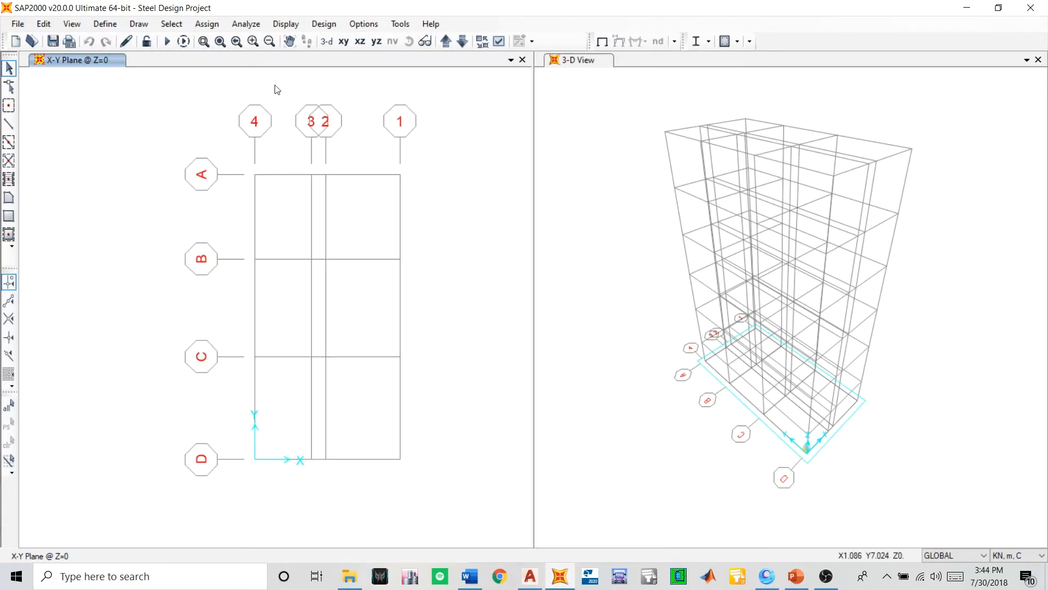
- Step the X-Y plan view through all storey levels and return it to the Z=2.101 plane
{"action": "left_click", "coordinate": [446, 41]}
{"action": "left_click", "coordinate": [447, 40]}
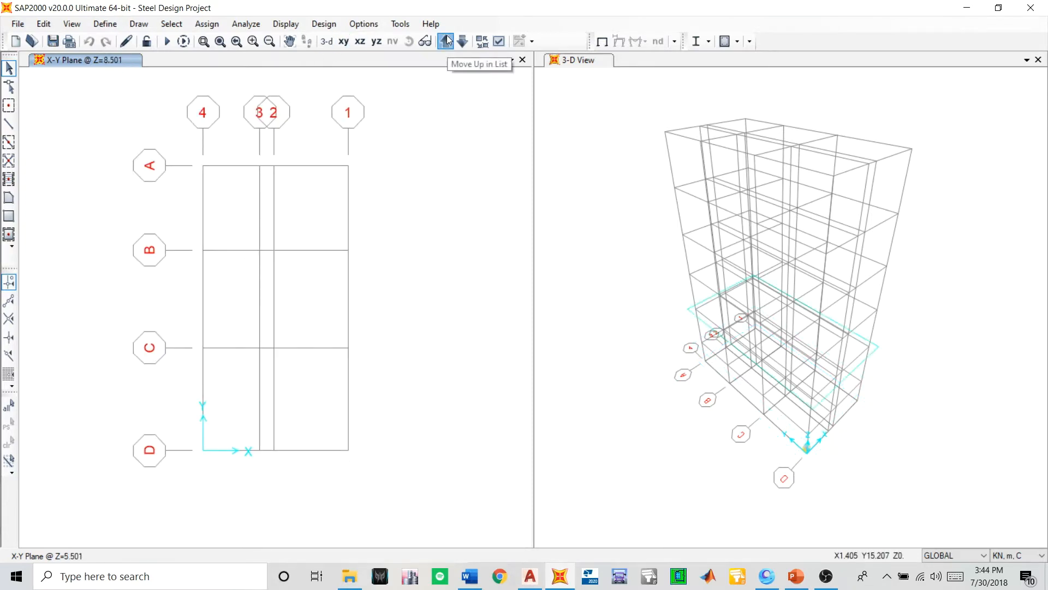
{"action": "left_click", "coordinate": [447, 40]}
{"action": "left_click", "coordinate": [447, 40]}
{"action": "left_click", "coordinate": [447, 40]}
{"action": "left_click", "coordinate": [447, 41]}
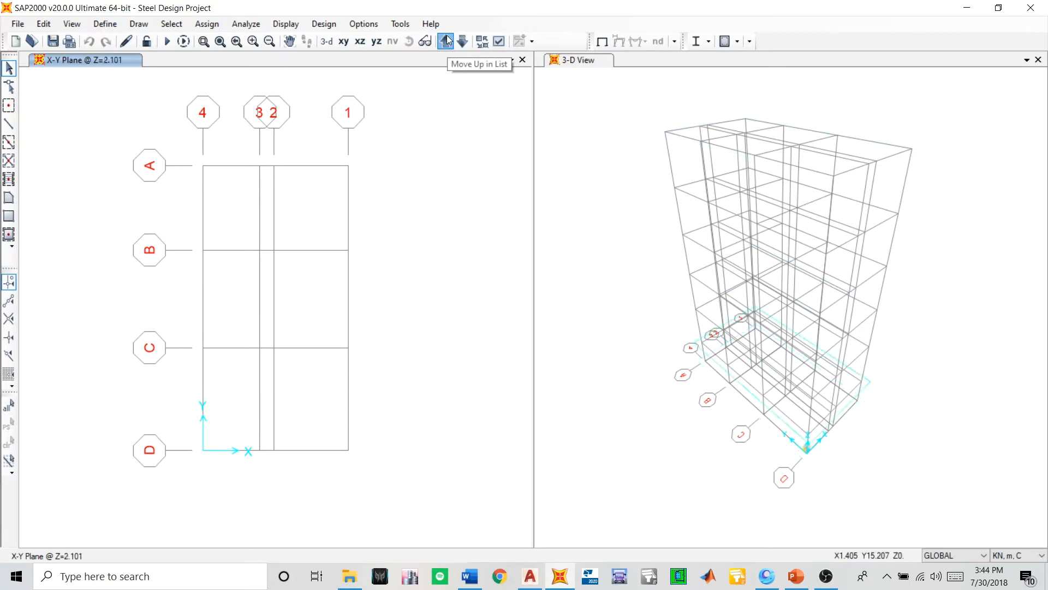
{"action": "left_click", "coordinate": [447, 40]}
{"action": "left_click", "coordinate": [447, 40]}
{"action": "left_click", "coordinate": [447, 40]}
{"action": "left_click", "coordinate": [447, 40]}
{"action": "left_click", "coordinate": [447, 40]}
{"action": "left_click", "coordinate": [447, 40]}
{"action": "left_click", "coordinate": [448, 40]}
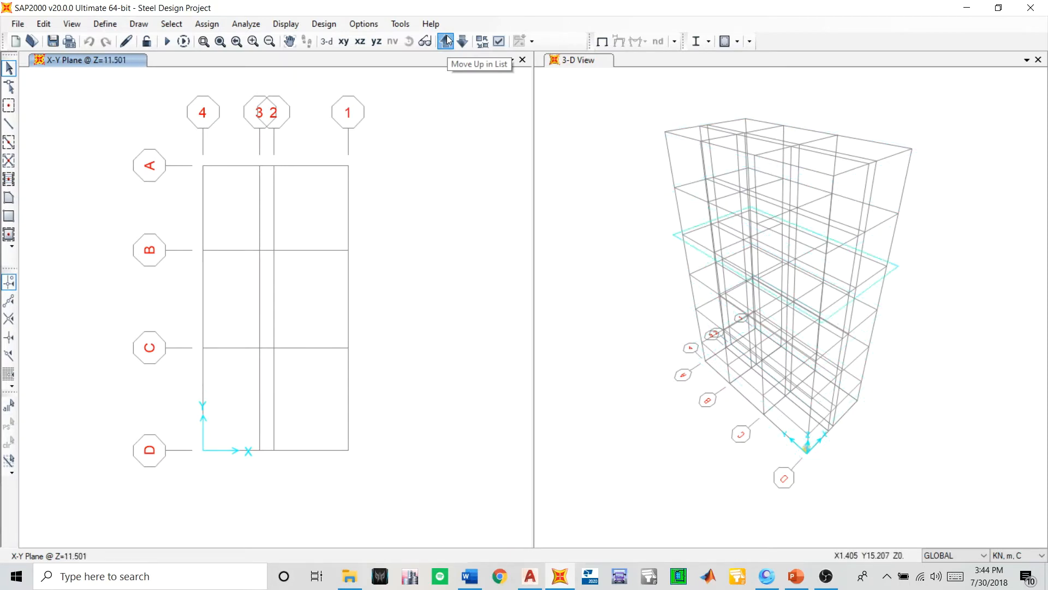
{"action": "left_click", "coordinate": [447, 41]}
{"action": "left_click", "coordinate": [448, 40]}
{"action": "left_click", "coordinate": [448, 40]}
{"action": "left_click", "coordinate": [447, 41]}
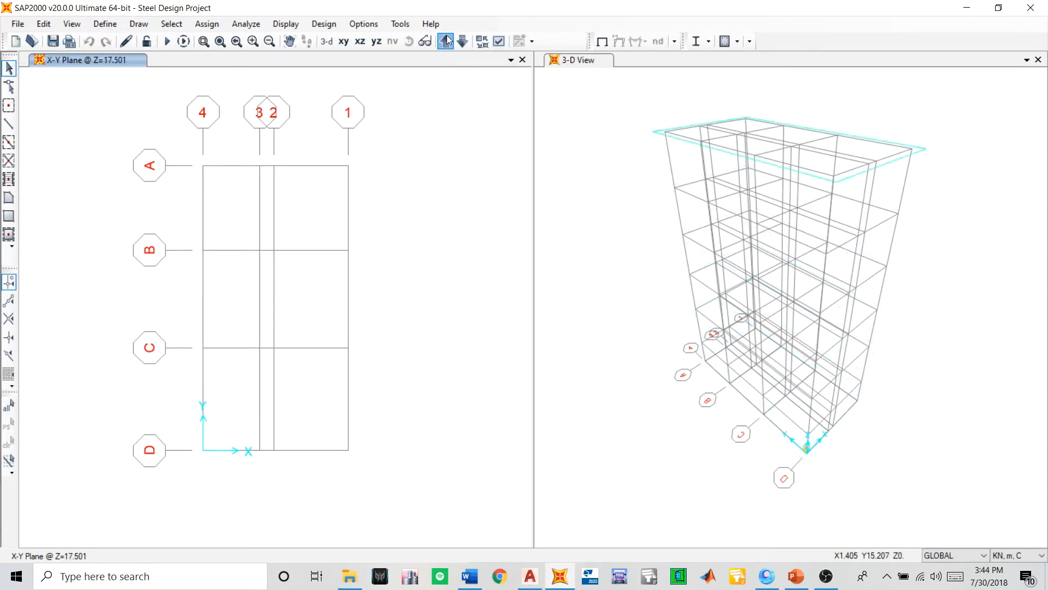
{"action": "left_click", "coordinate": [447, 40]}
{"action": "left_click", "coordinate": [447, 40]}
{"action": "left_click", "coordinate": [447, 40]}
{"action": "left_click", "coordinate": [447, 41]}
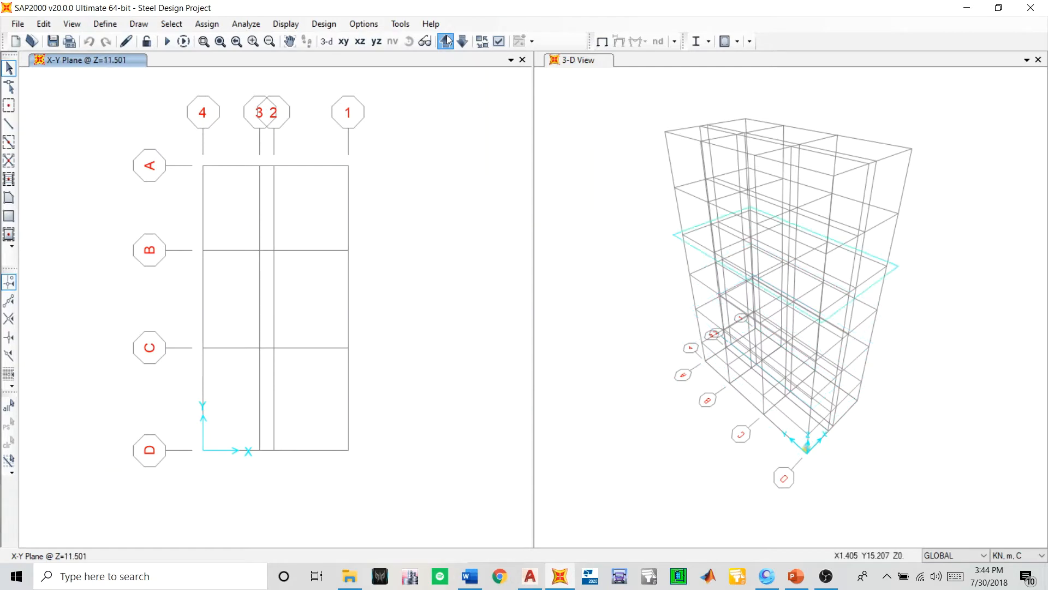
{"action": "left_click", "coordinate": [447, 40]}
{"action": "left_click", "coordinate": [448, 40]}
{"action": "left_click", "coordinate": [447, 41]}
{"action": "left_click", "coordinate": [447, 41]}
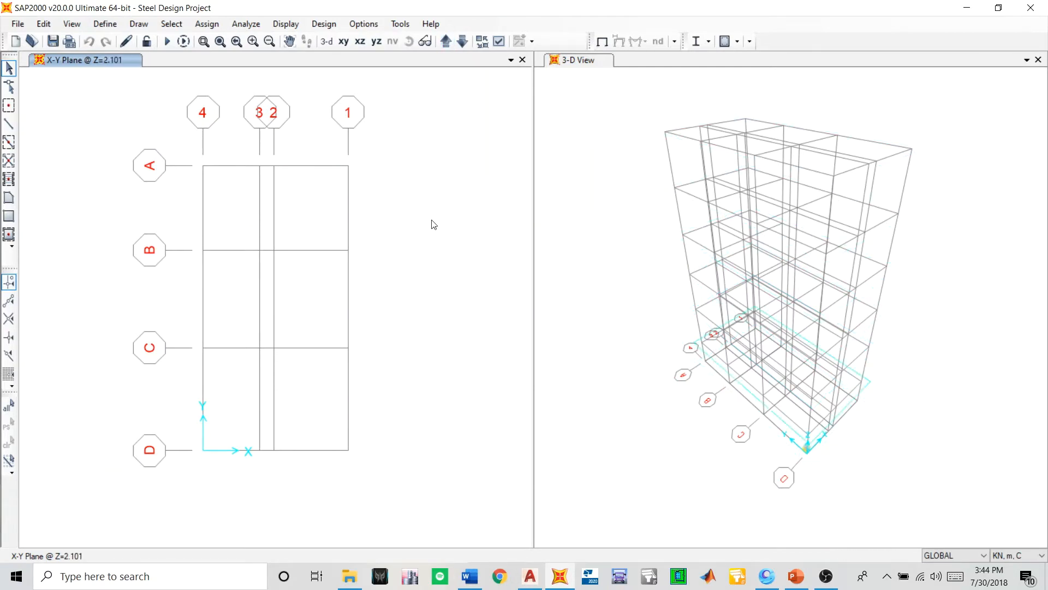
{"action": "left_click", "coordinate": [463, 43]}
{"action": "left_click", "coordinate": [446, 44]}
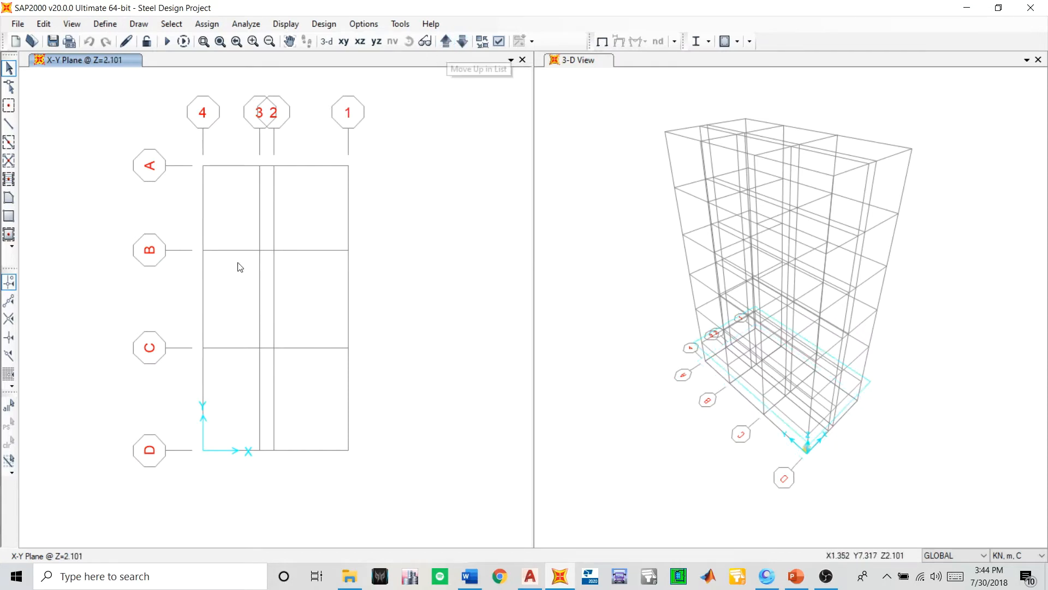
{"action": "middle_click_drag", "start_coordinate": [236, 264], "coordinate": [258, 269]}
{"action": "middle_click_drag", "start_coordinate": [213, 201], "coordinate": [232, 201]}
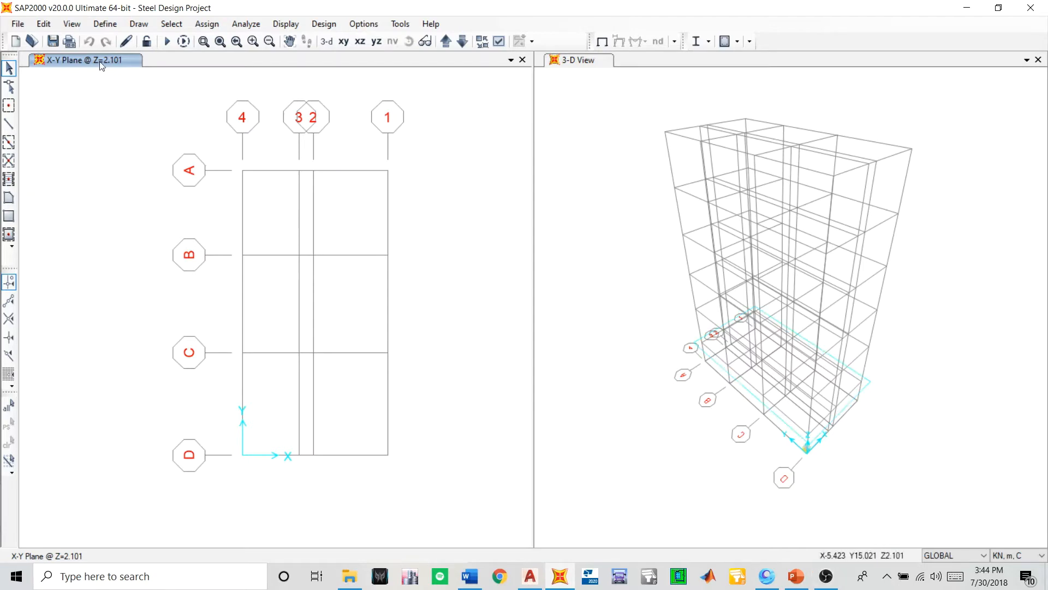
{"action": "left_click", "coordinate": [826, 576]}
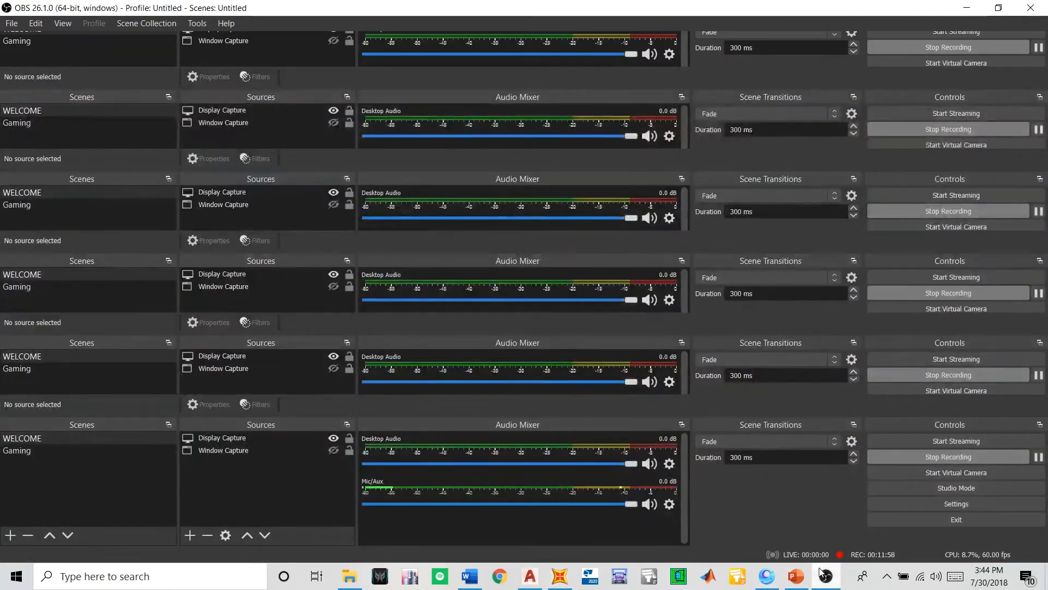
{"action": "left_click", "coordinate": [826, 576]}
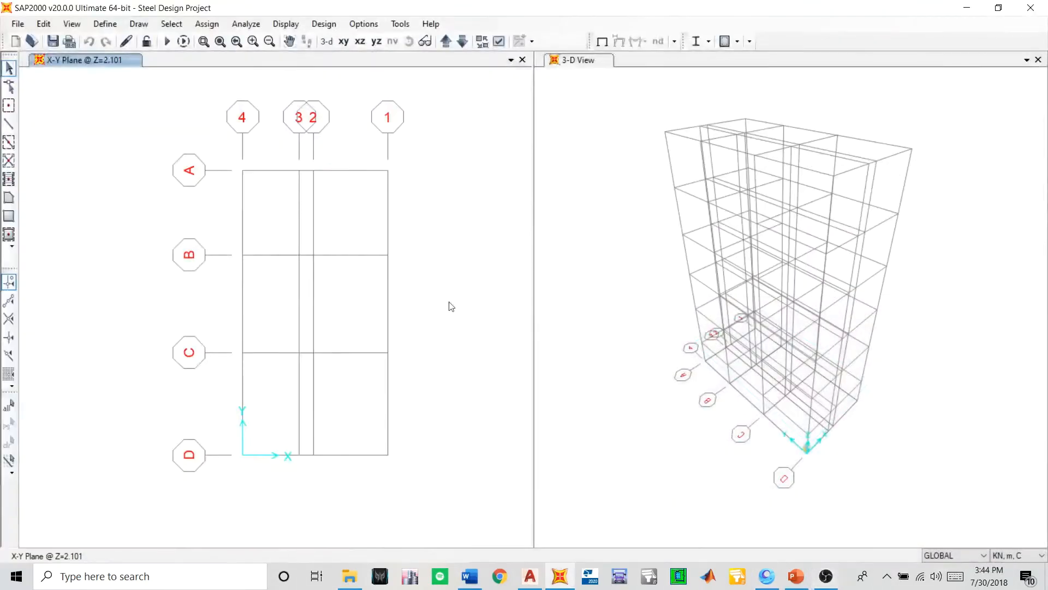
- Start defining a new material and set its region to New Zealand
{"action": "left_click", "coordinate": [95, 24]}
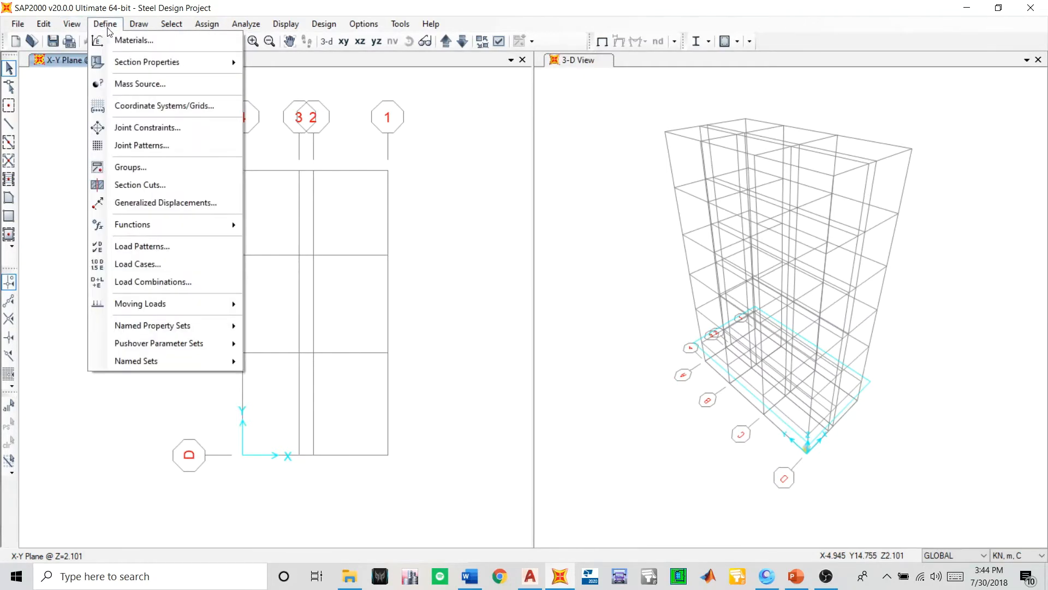
{"action": "left_click", "coordinate": [119, 39]}
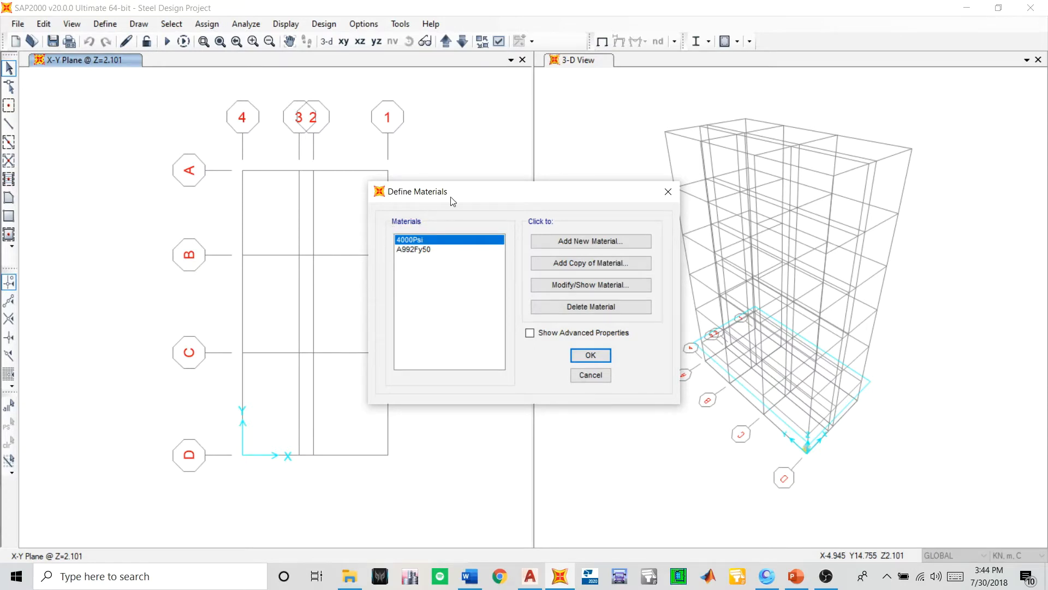
{"action": "left_click_drag", "start_coordinate": [457, 195], "coordinate": [426, 179]}
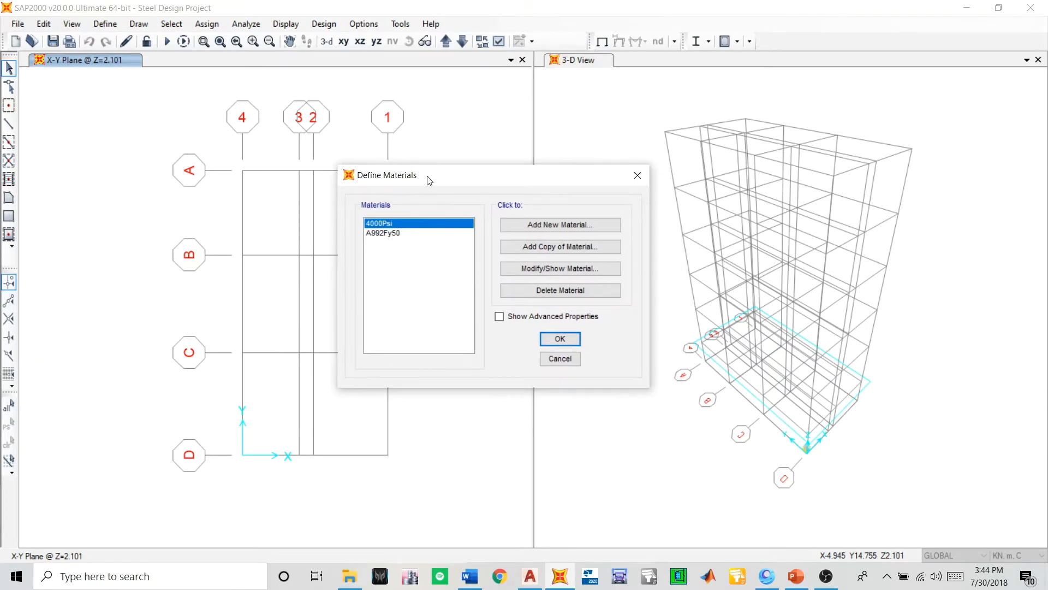
{"action": "left_click_drag", "start_coordinate": [443, 175], "coordinate": [419, 164]}
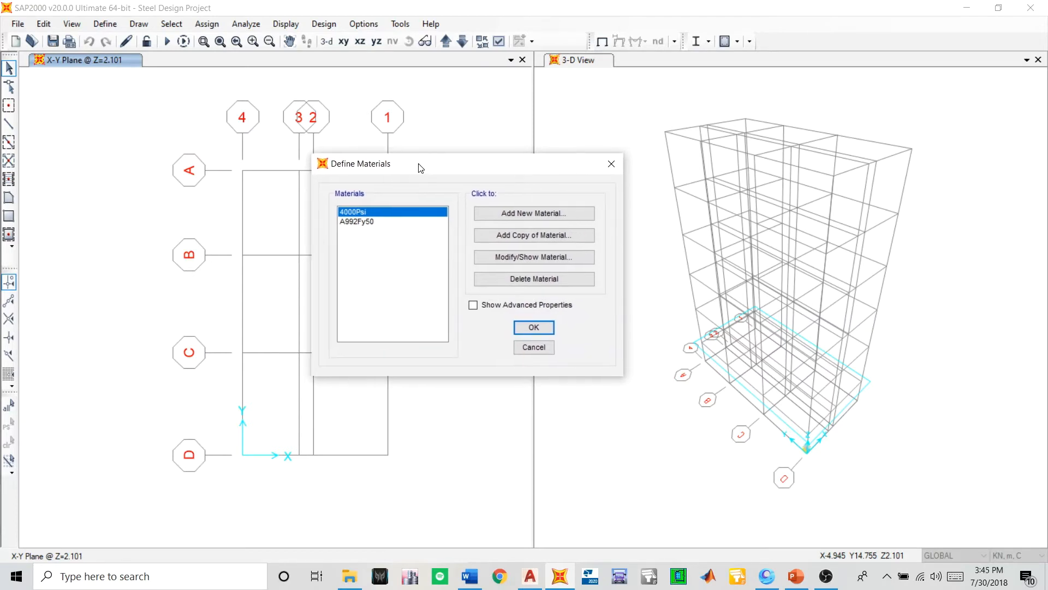
{"action": "left_click", "coordinate": [516, 212]}
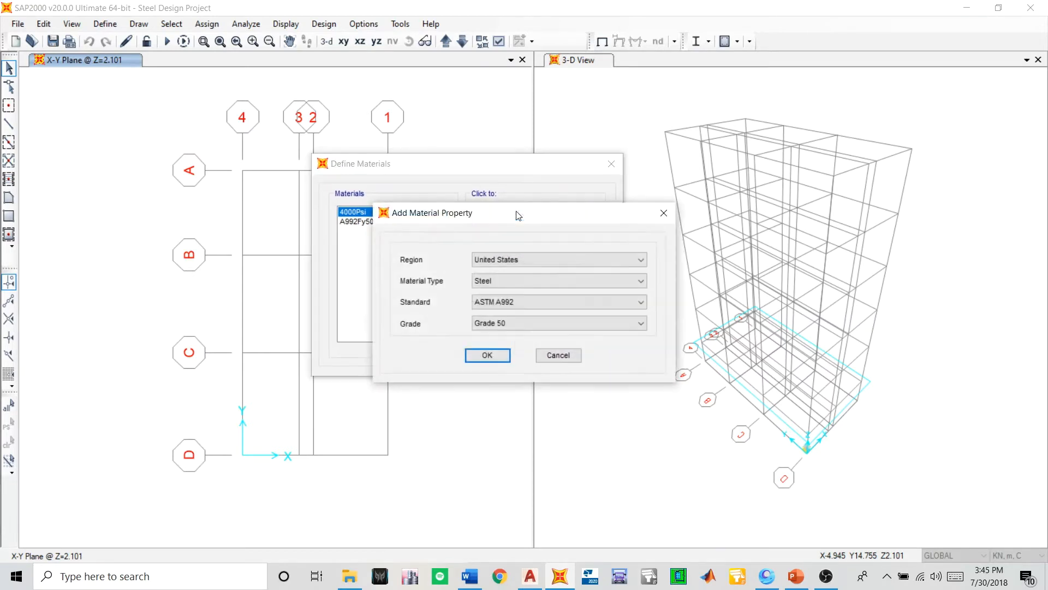
{"action": "left_click", "coordinate": [513, 261]}
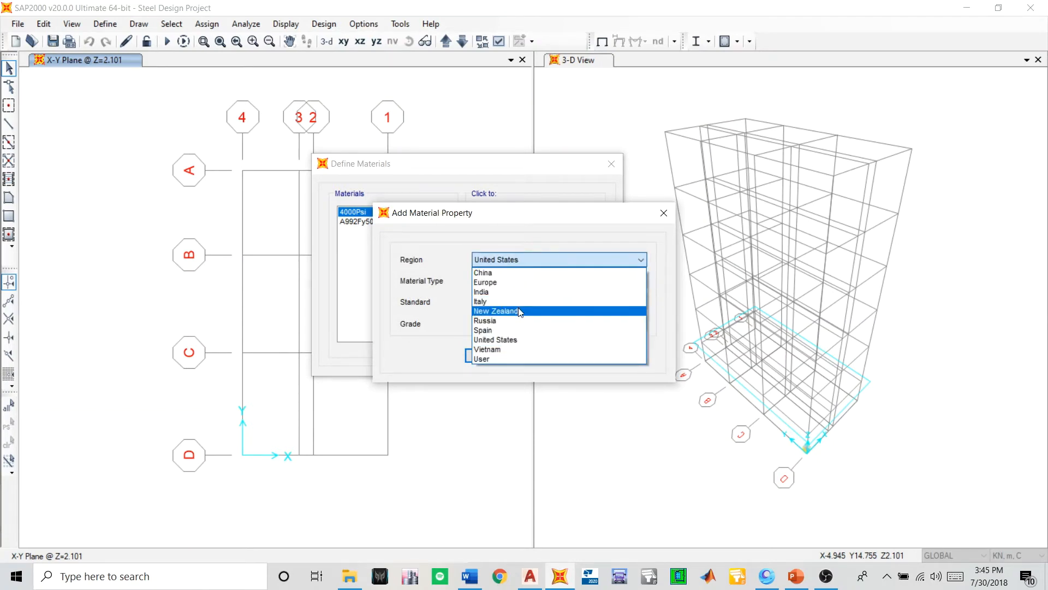
{"action": "left_click", "coordinate": [497, 311]}
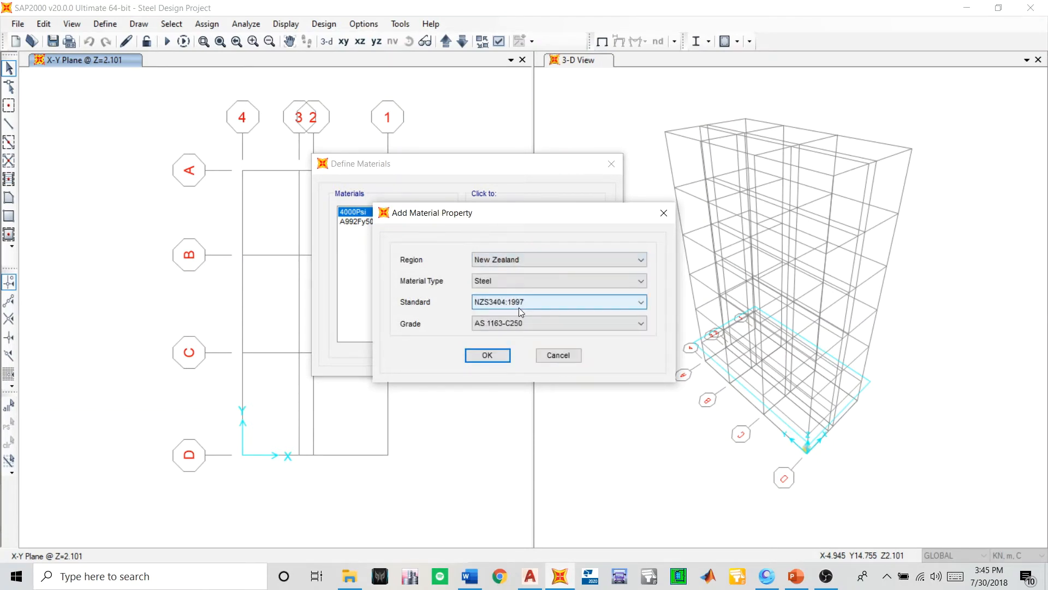
- Add the New Zealand steel material with standard NZS3404:1997 and grade 300PLUS-300
{"action": "left_click", "coordinate": [516, 279]}
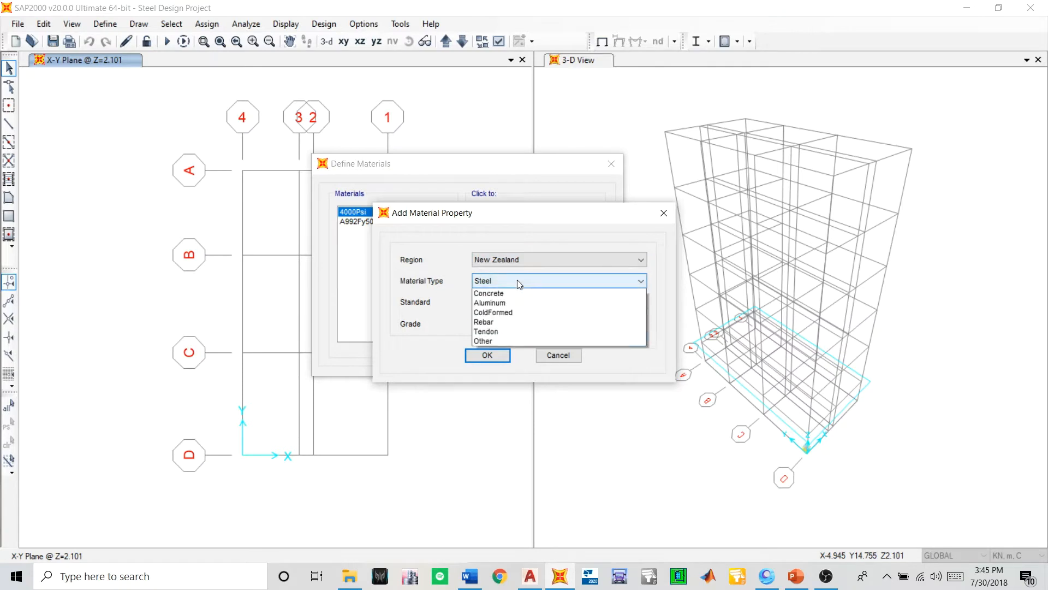
{"action": "left_click", "coordinate": [517, 279]}
{"action": "left_click", "coordinate": [523, 303]}
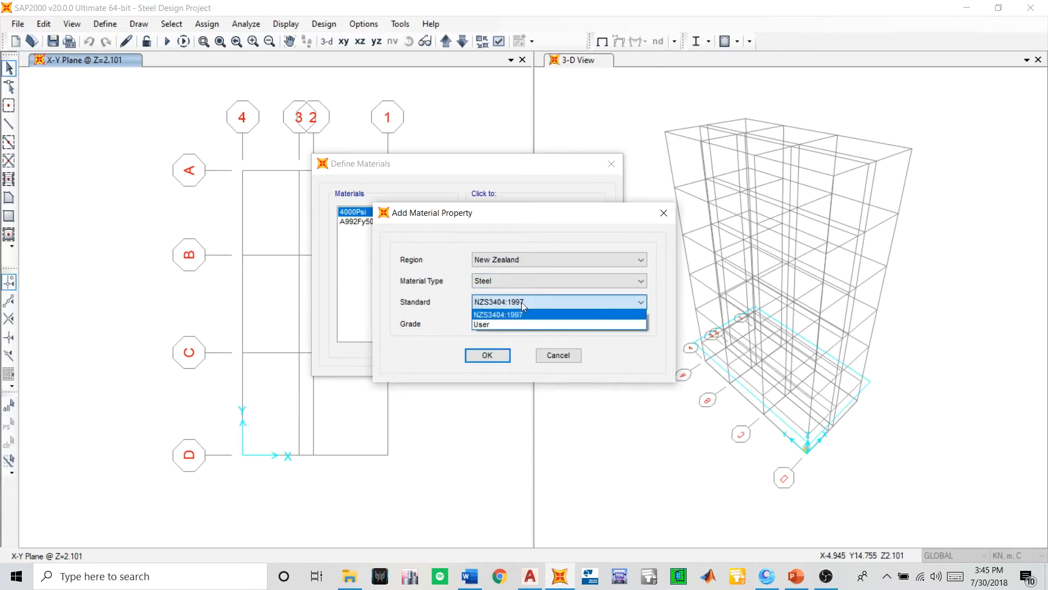
{"action": "left_click", "coordinate": [498, 315]}
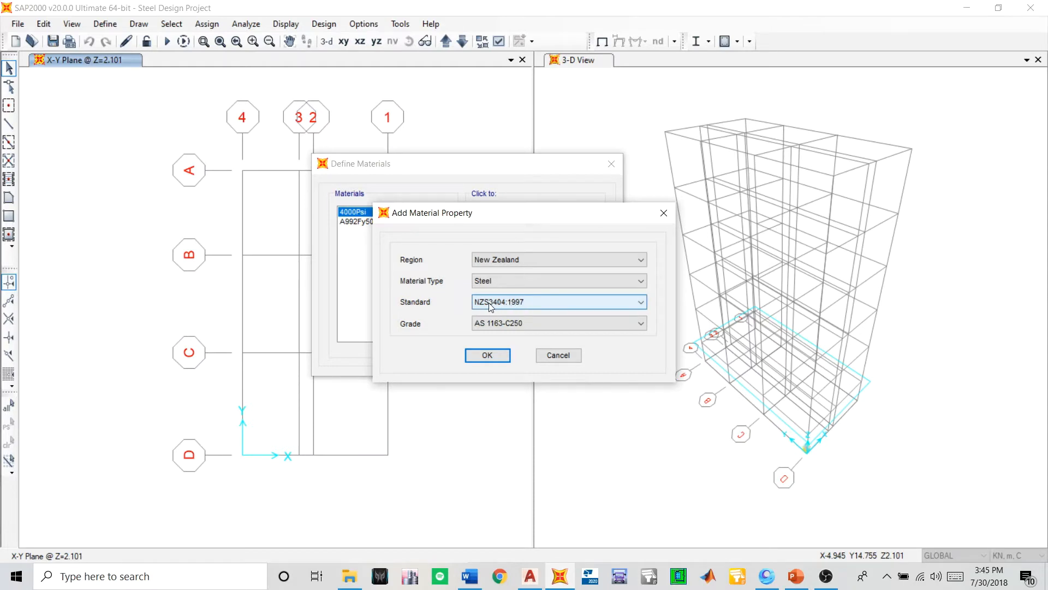
{"action": "left_click", "coordinate": [478, 323]}
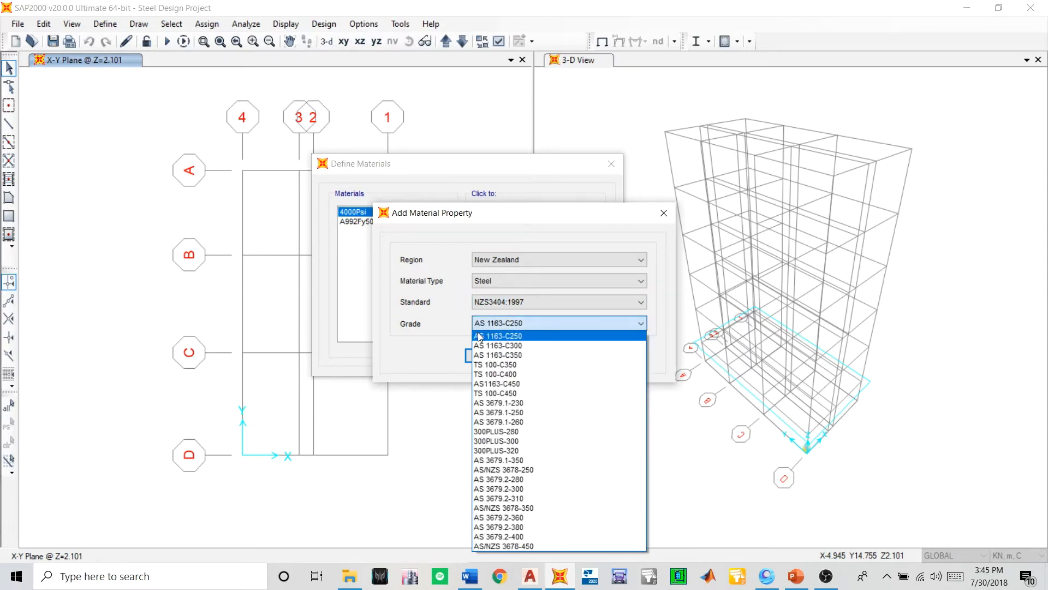
{"action": "left_click", "coordinate": [493, 441]}
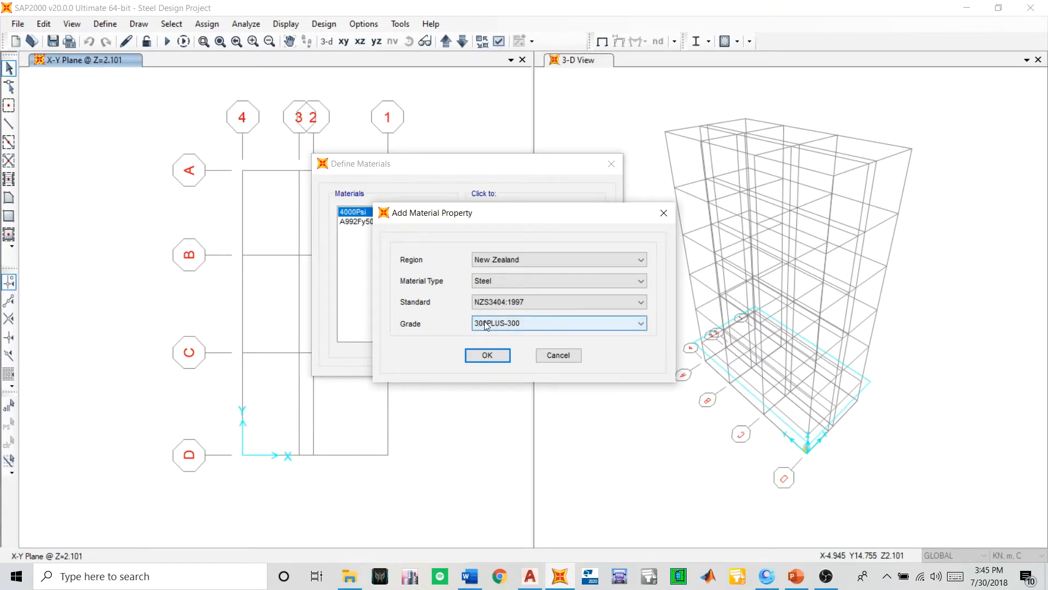
{"action": "left_click", "coordinate": [479, 353]}
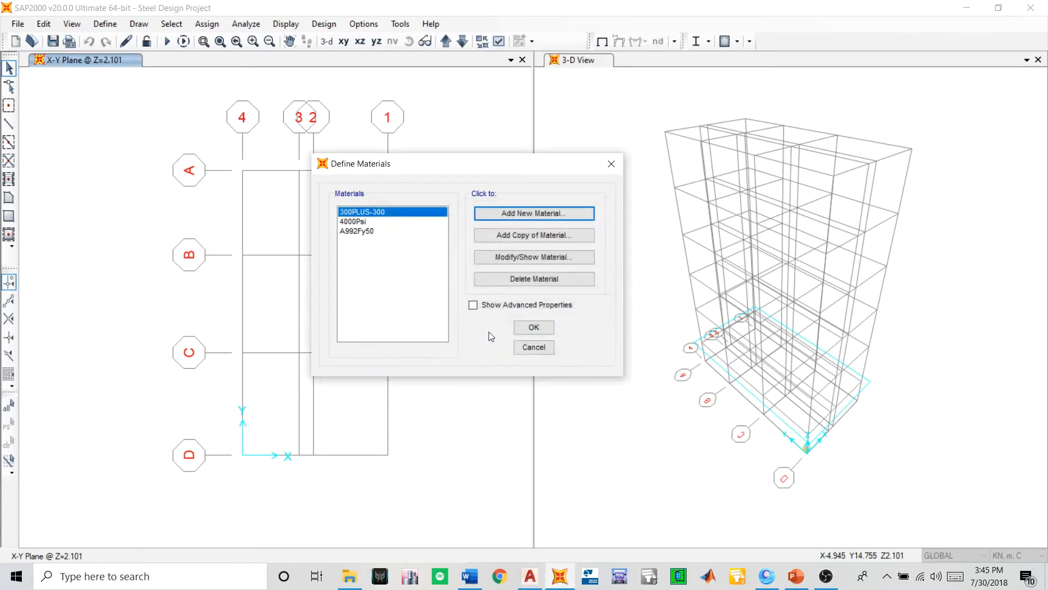
- Delete the default materials A992Fy50 and 4000Psi from the materials list
{"action": "left_click", "coordinate": [347, 231]}
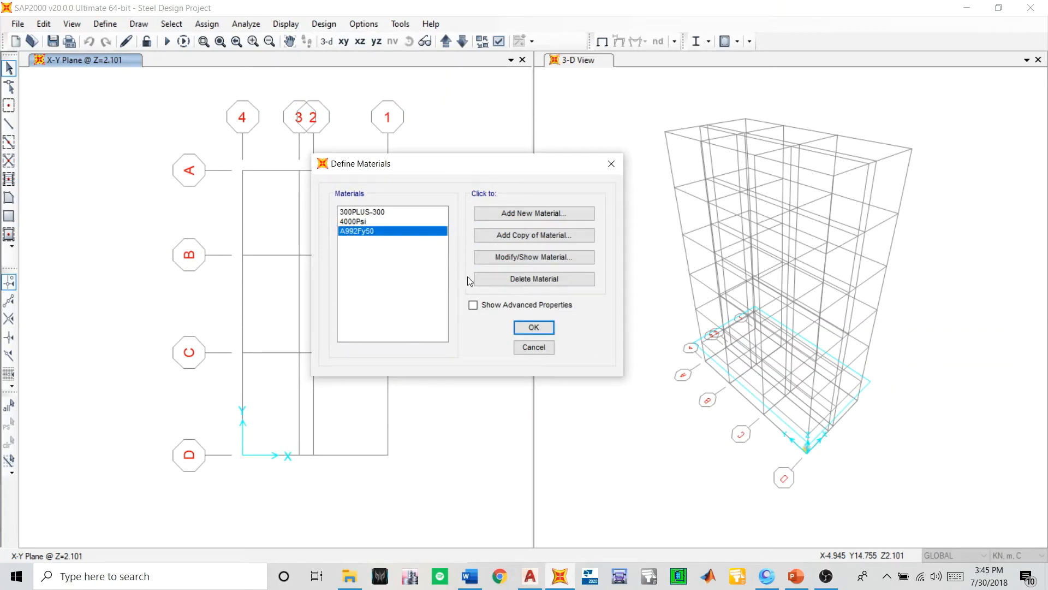
{"action": "left_click", "coordinate": [507, 279]}
{"action": "left_click", "coordinate": [527, 338]}
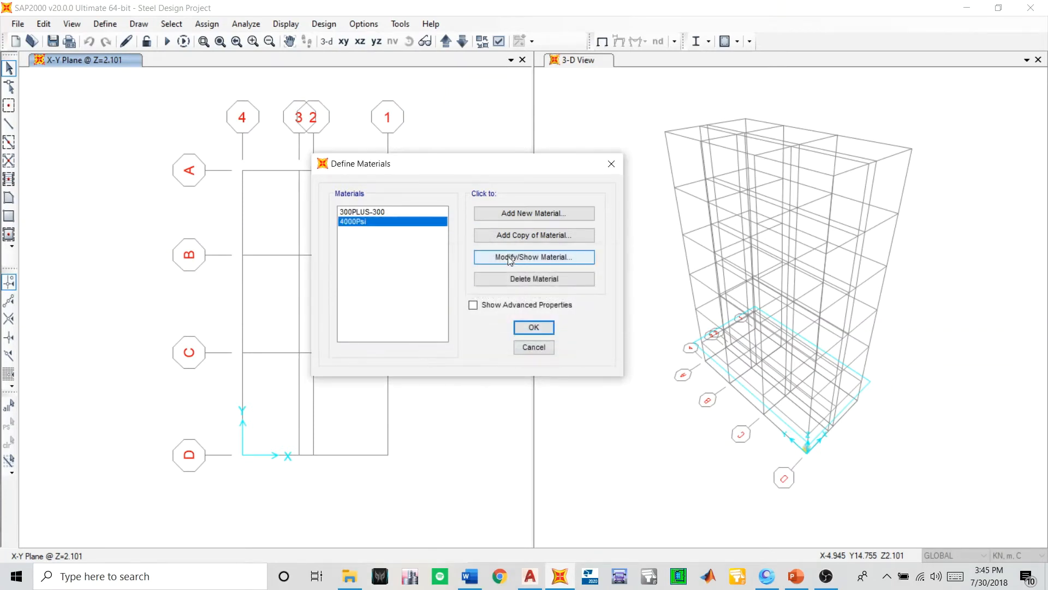
{"action": "left_click", "coordinate": [532, 279]}
{"action": "left_click", "coordinate": [528, 332]}
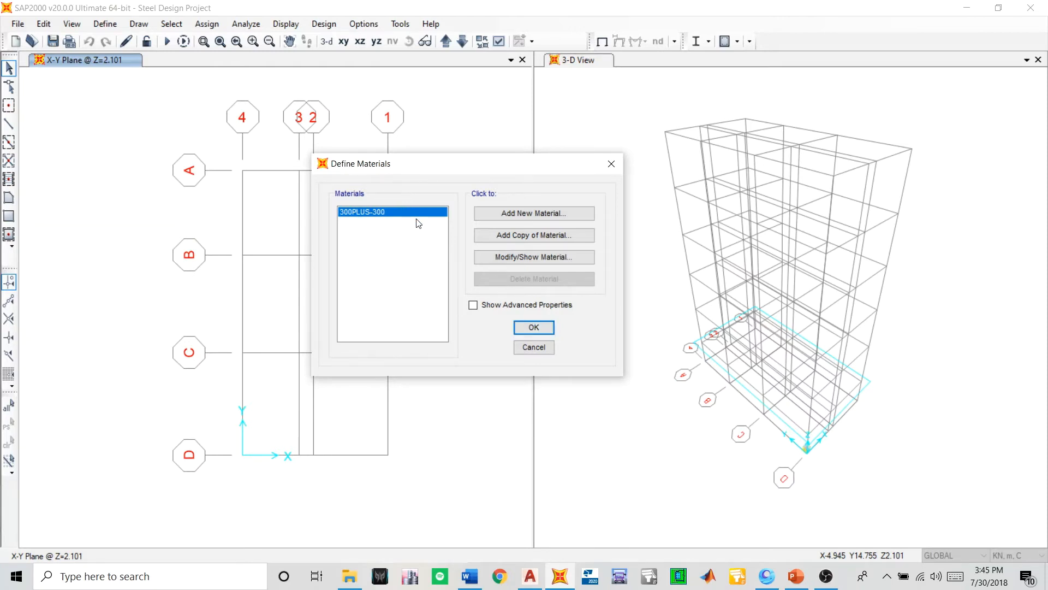
- Start another New Zealand material of type Concrete with standard NZS3101:2006 and grade f'c 30MPa
{"action": "left_click", "coordinate": [498, 214]}
{"action": "left_click", "coordinate": [497, 260]}
{"action": "left_click", "coordinate": [496, 260]}
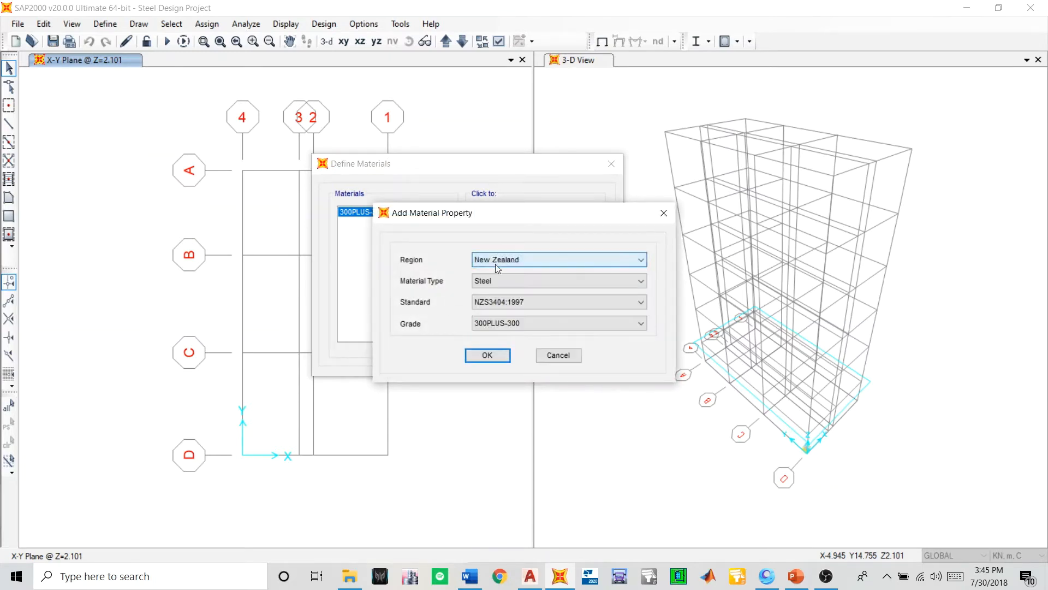
{"action": "left_click", "coordinate": [500, 282]}
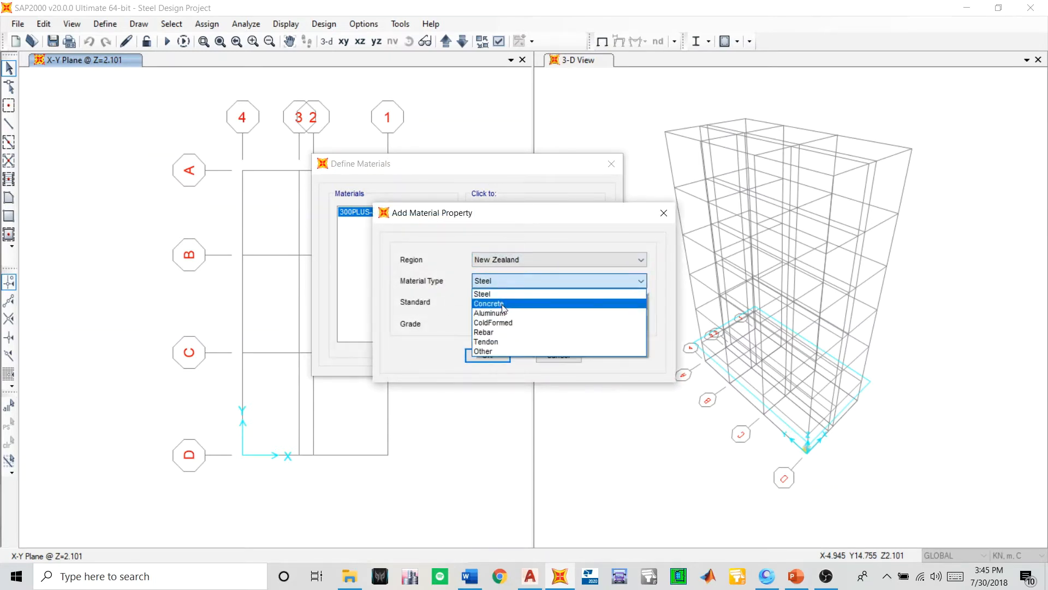
{"action": "left_click", "coordinate": [504, 304]}
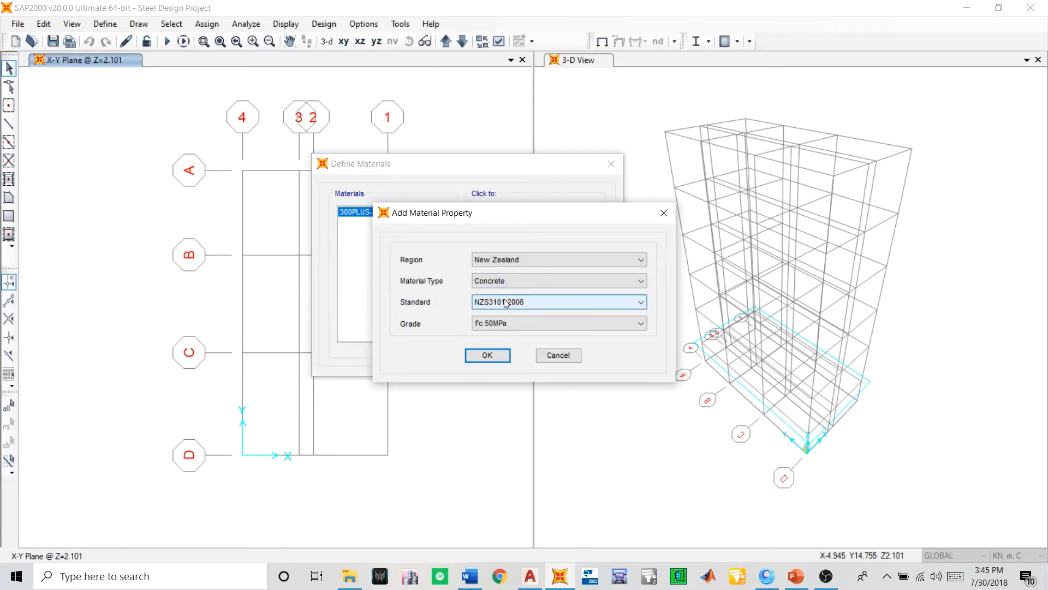
{"action": "left_click", "coordinate": [504, 300]}
{"action": "left_click", "coordinate": [512, 299]}
{"action": "left_click", "coordinate": [509, 319]}
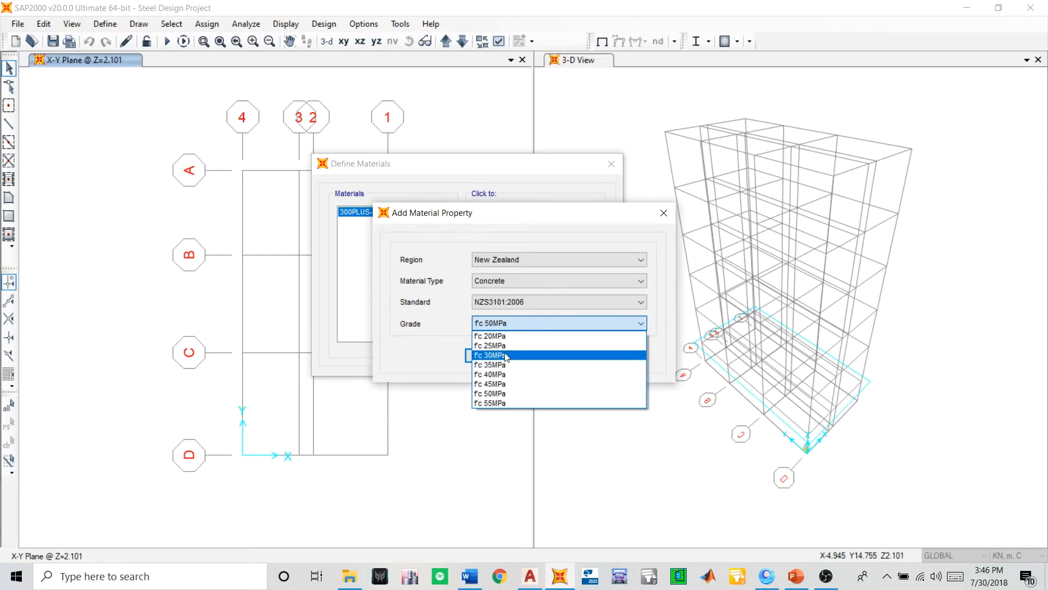
{"action": "left_click", "coordinate": [506, 356]}
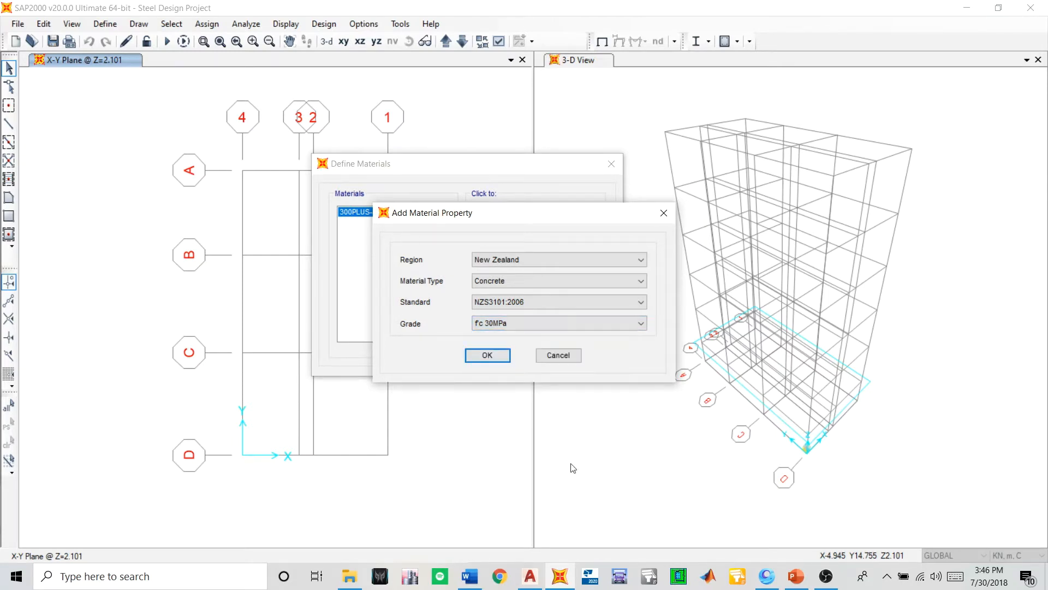
- Switch to the Project Information document in Word and check the concrete strength specified for the floor slabs
{"action": "left_click", "coordinate": [481, 578]}
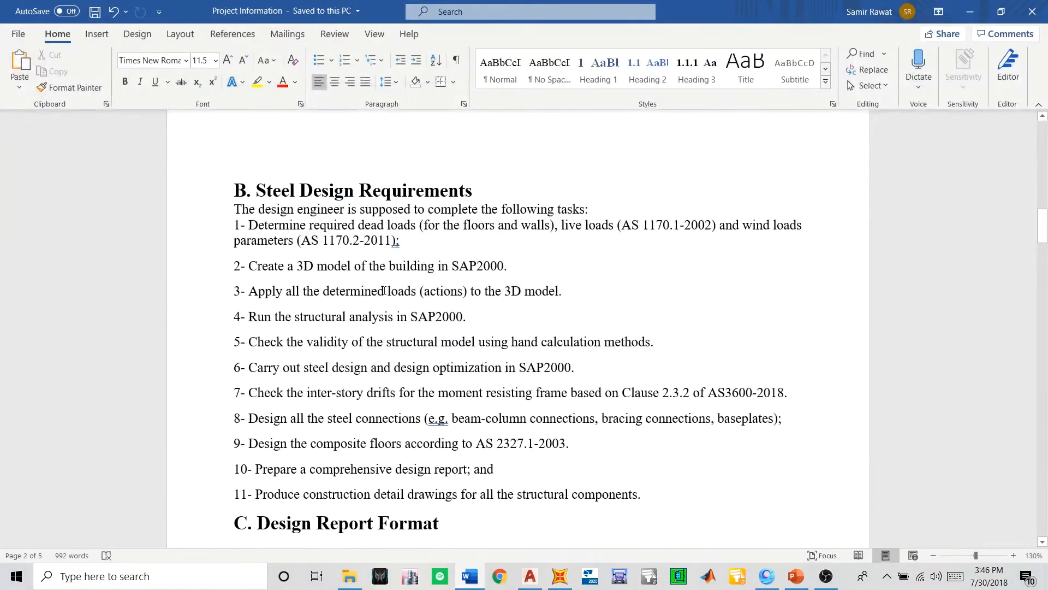
{"action": "scroll", "coordinate": [473, 264], "scroll_direction": "up", "scroll_amount": 15}
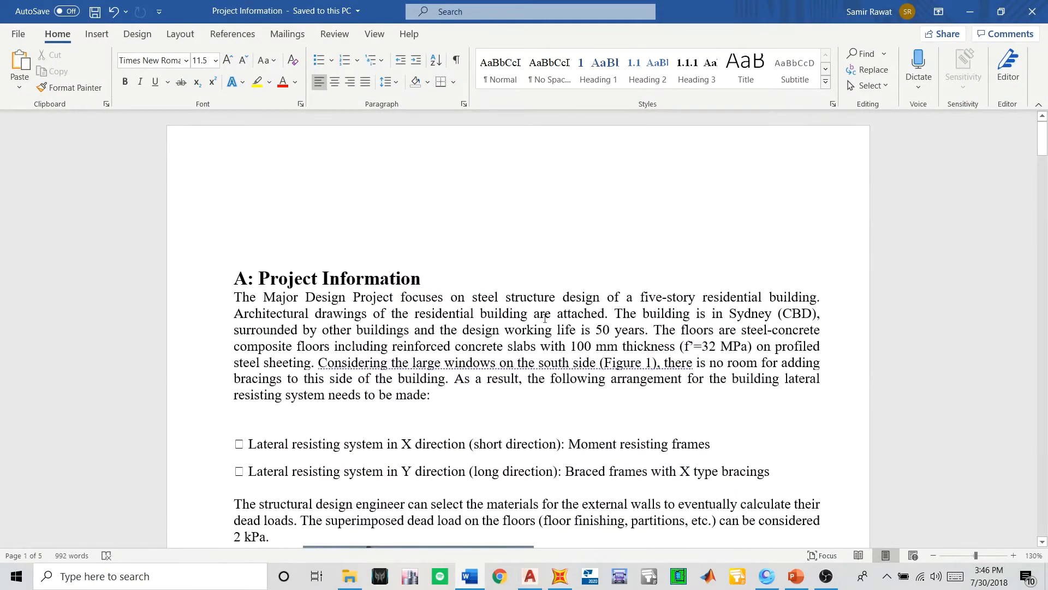
{"action": "scroll", "coordinate": [545, 319], "scroll_direction": "down", "scroll_amount": 3}
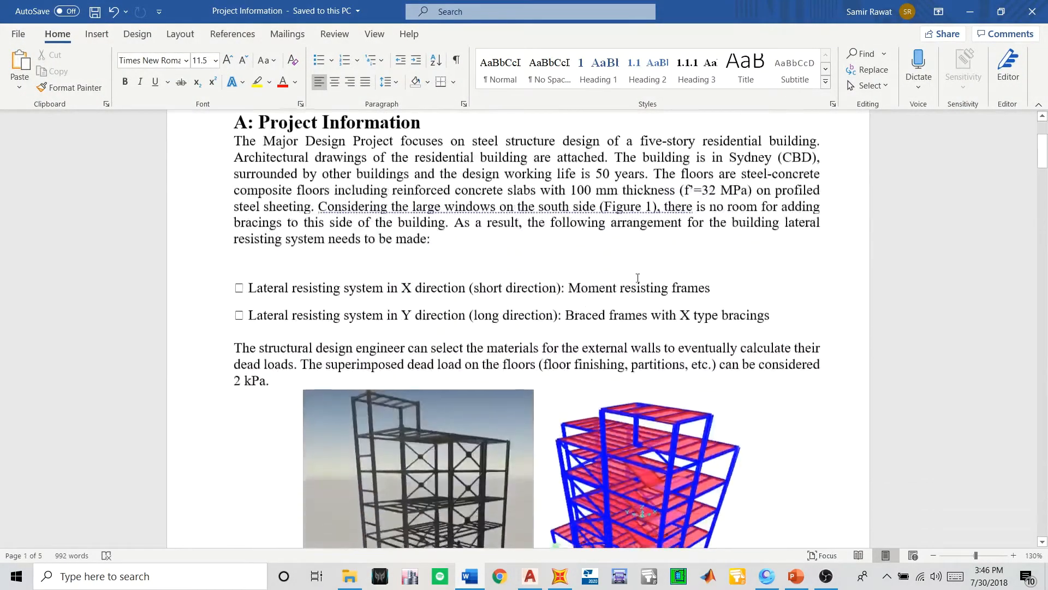
{"action": "left_click_drag", "start_coordinate": [715, 187], "coordinate": [740, 202]}
{"action": "left_click", "coordinate": [705, 192]}
{"action": "left_click", "coordinate": [740, 203]}
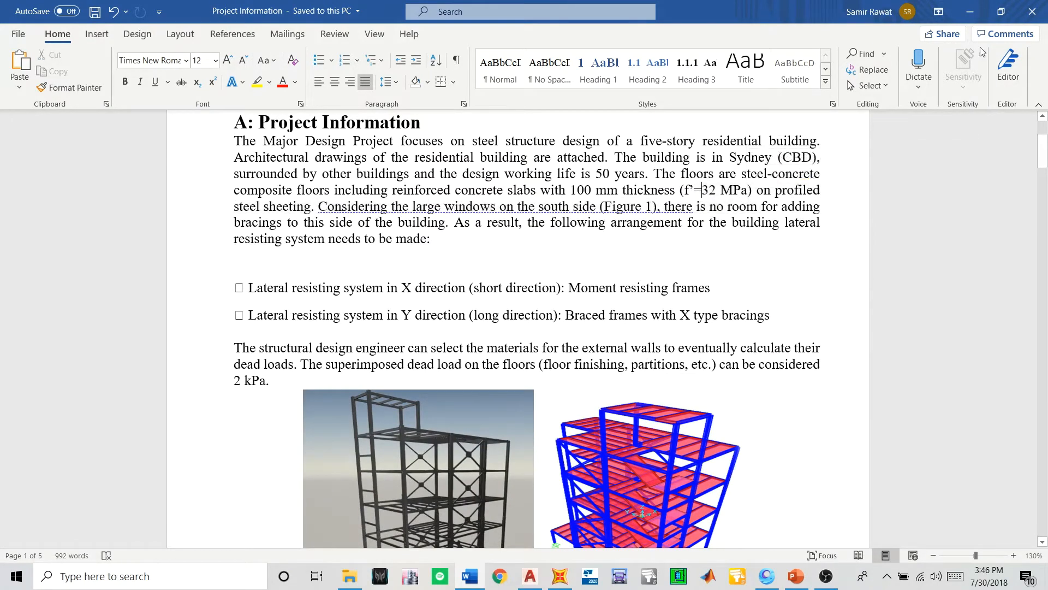
{"action": "left_click", "coordinate": [982, 12]}
- Back in SAP2000, reselect f'c 30MPa as the new concrete material's grade and reopen the grade choices
{"action": "left_click", "coordinate": [530, 321]}
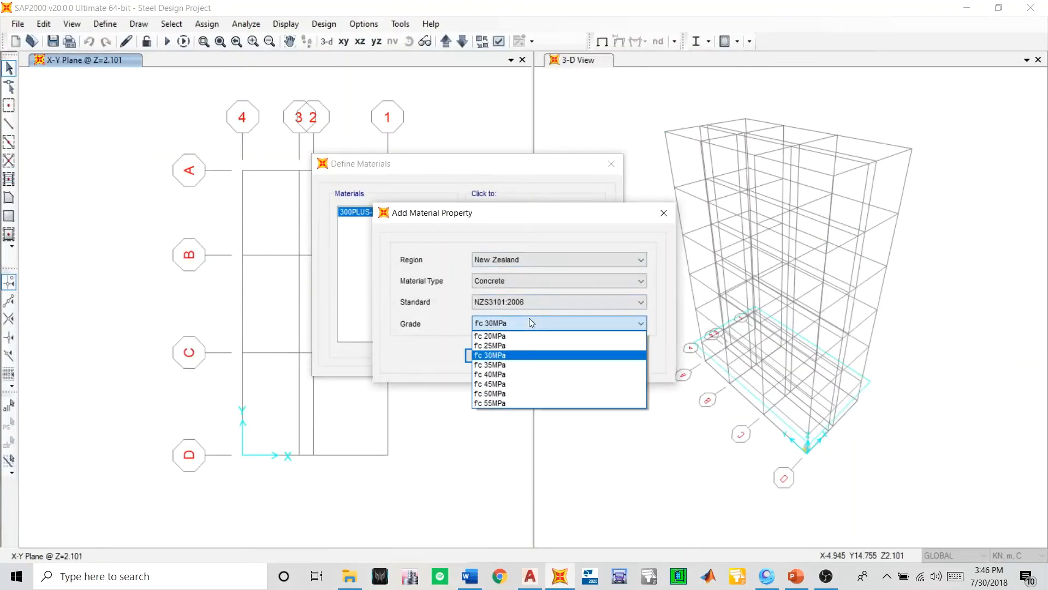
{"action": "left_click", "coordinate": [530, 355]}
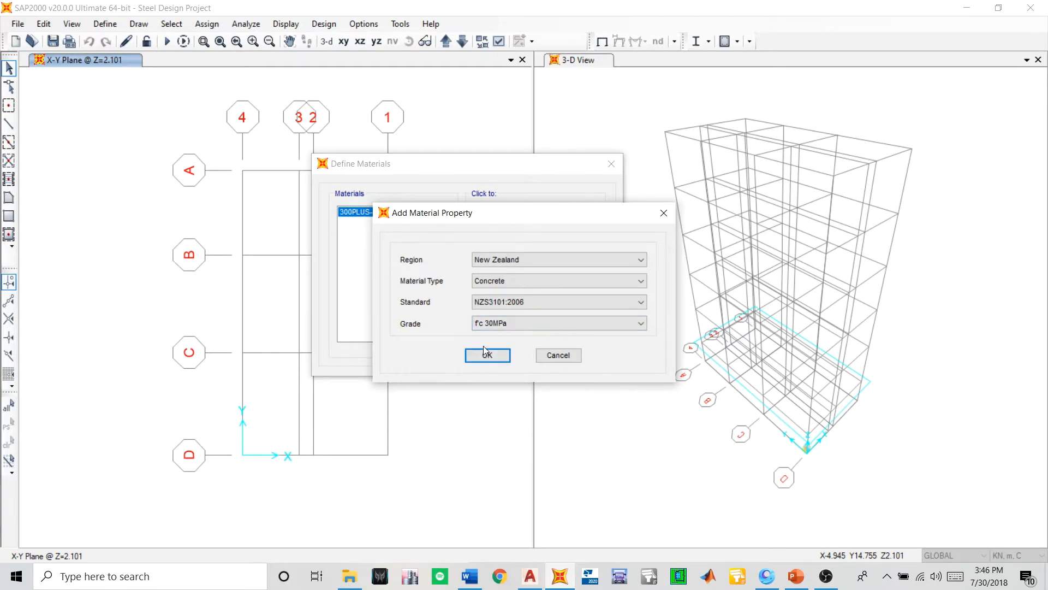
{"action": "left_click", "coordinate": [484, 324]}
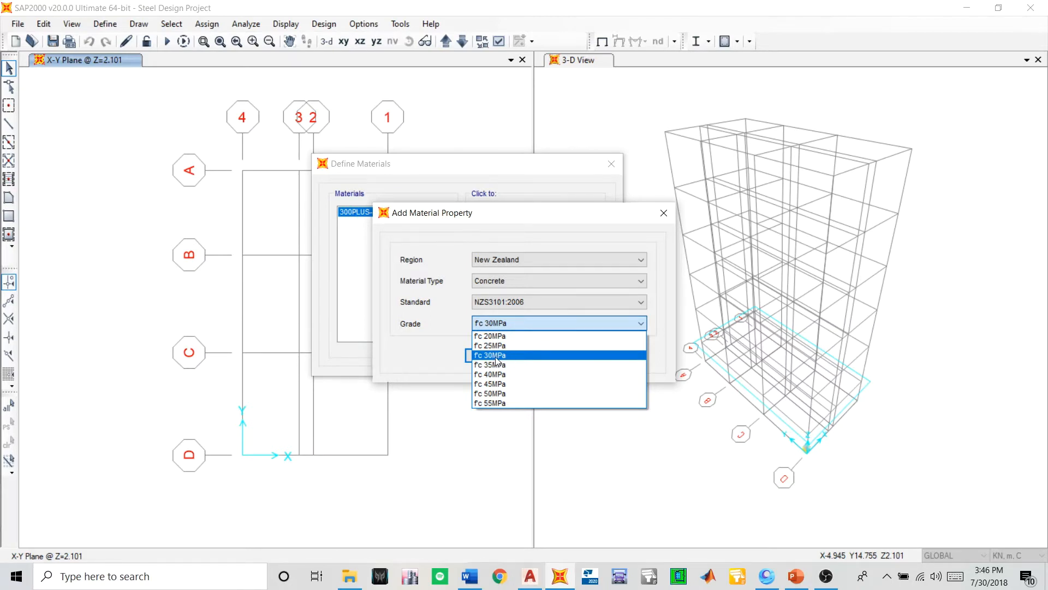
- Add the New Zealand concrete material with grade f'c 30MPa and accept the materials list
{"action": "left_click", "coordinate": [498, 356]}
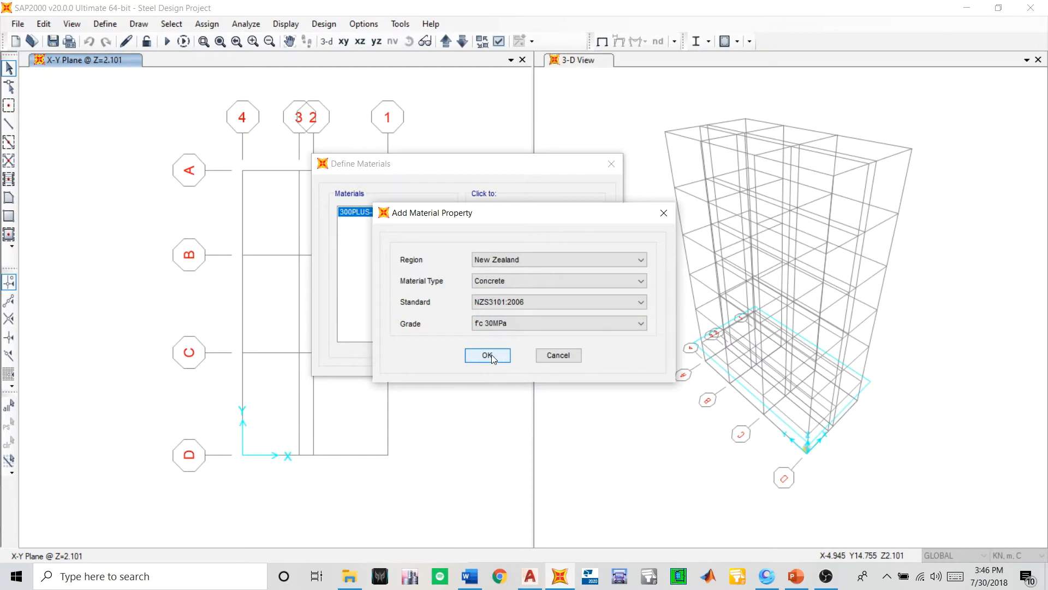
{"action": "left_click", "coordinate": [492, 357]}
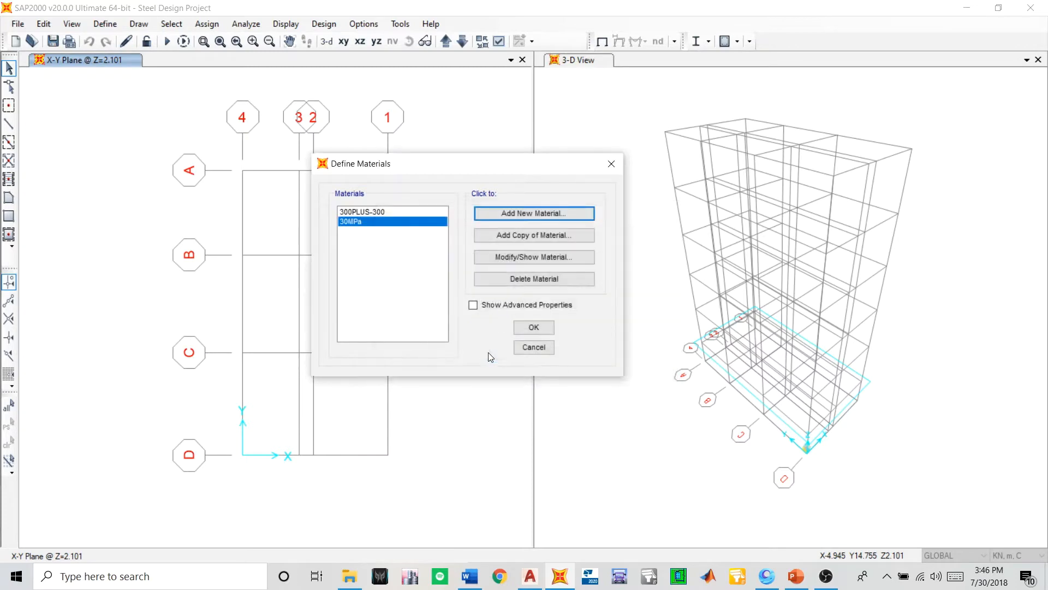
{"action": "left_click", "coordinate": [534, 326]}
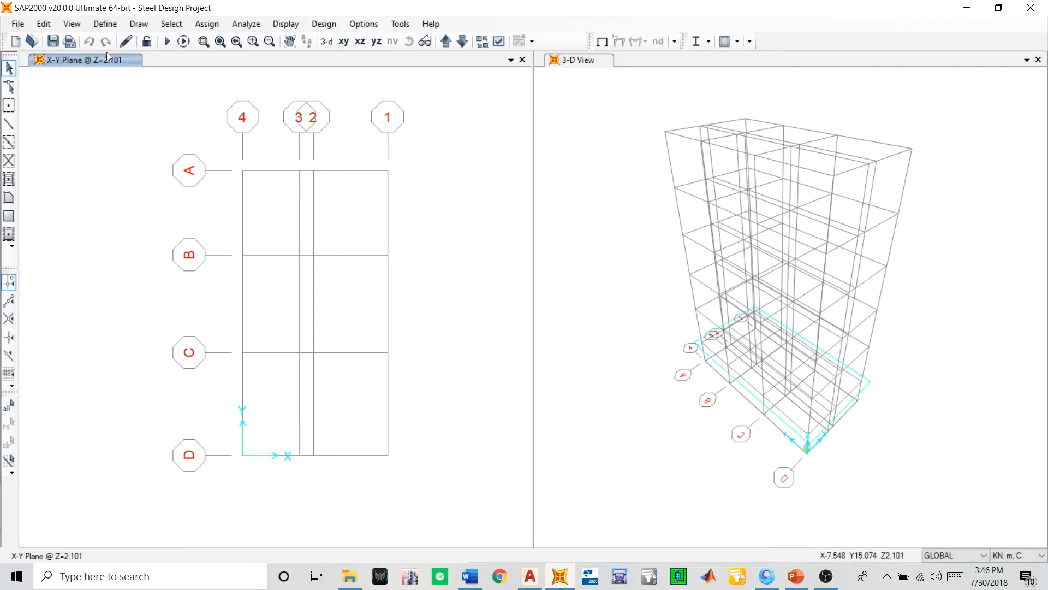
- Open the frame section properties for defining the model's members
{"action": "left_click", "coordinate": [104, 24]}
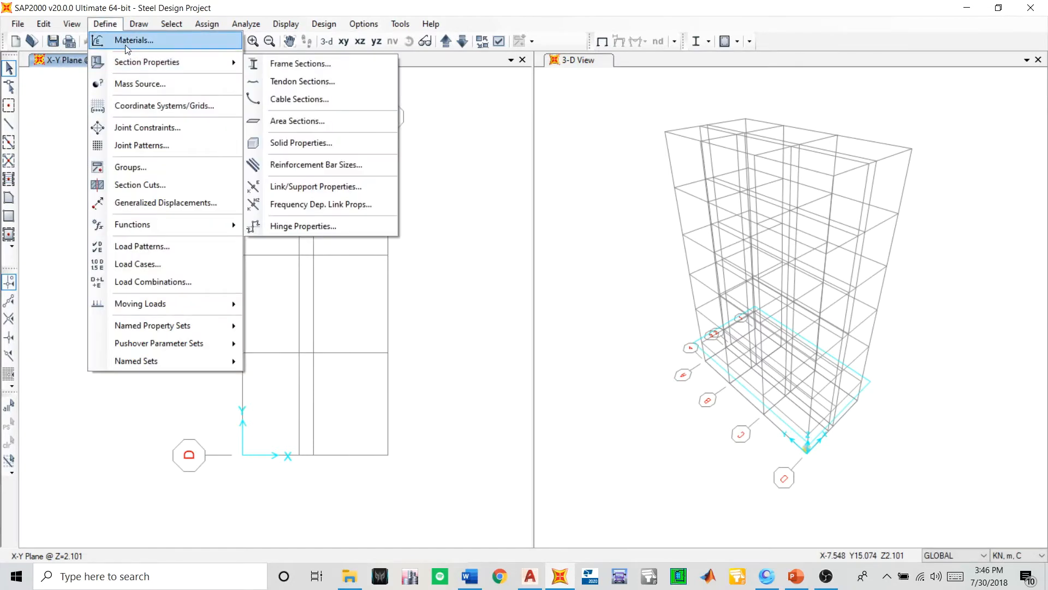
{"action": "mouse_move", "coordinate": [144, 66]}
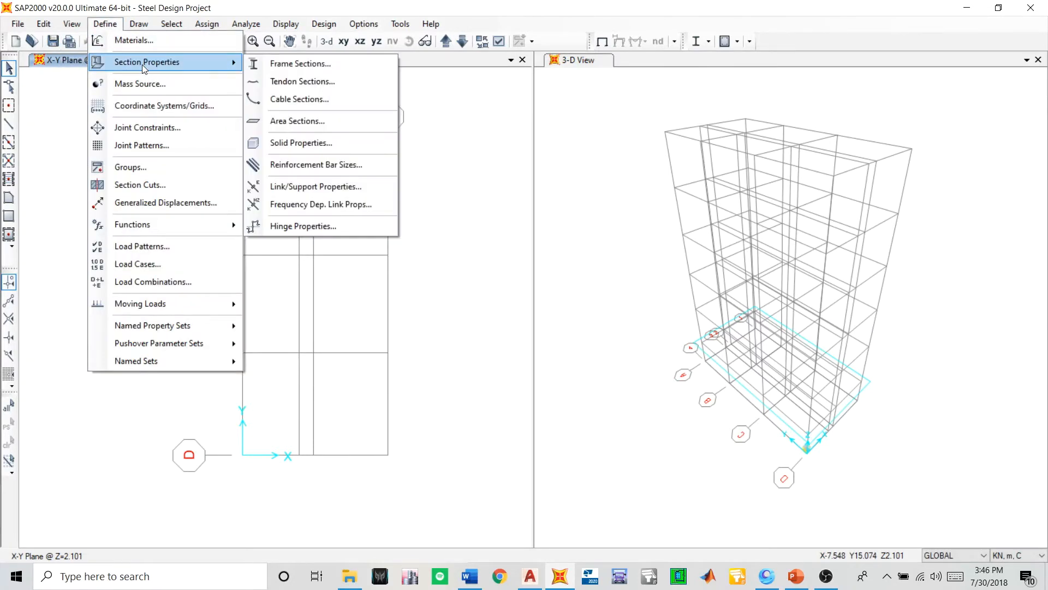
{"action": "left_click", "coordinate": [268, 65]}
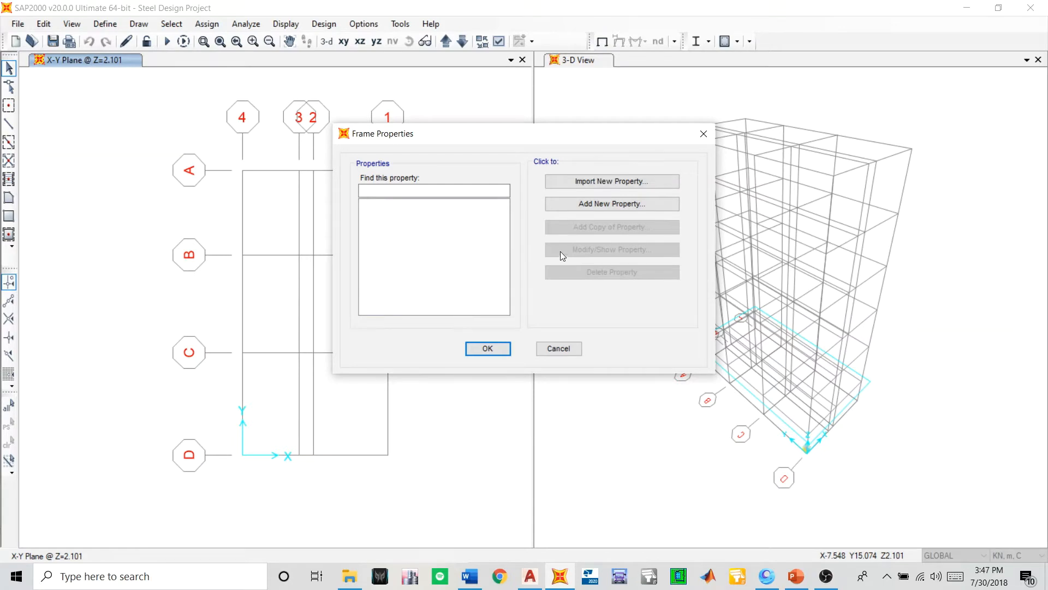
{"action": "left_click", "coordinate": [581, 204]}
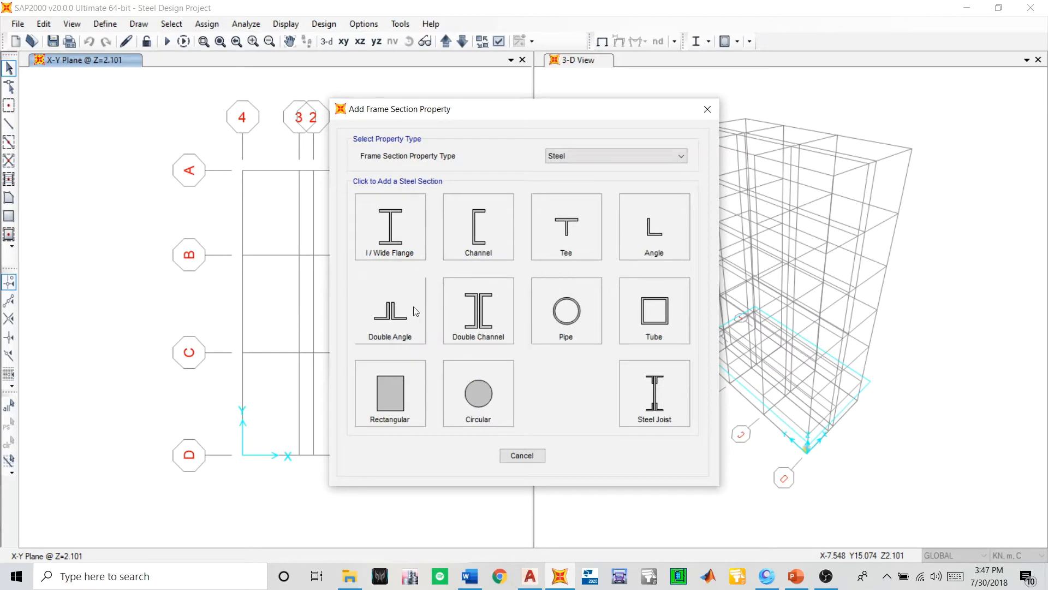
{"action": "left_click", "coordinate": [394, 238]}
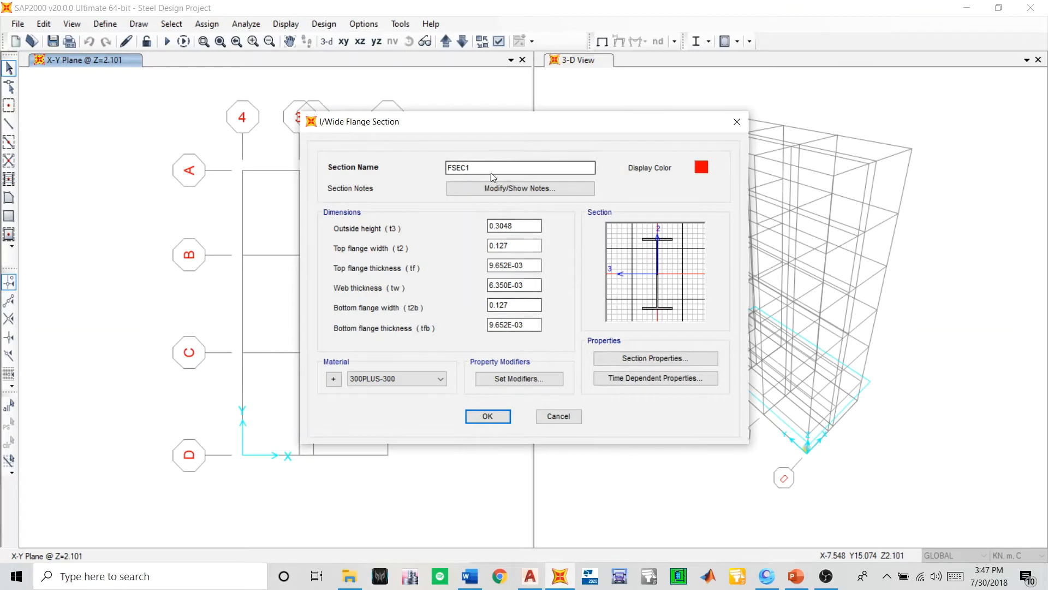
{"action": "left_click", "coordinate": [558, 416]}
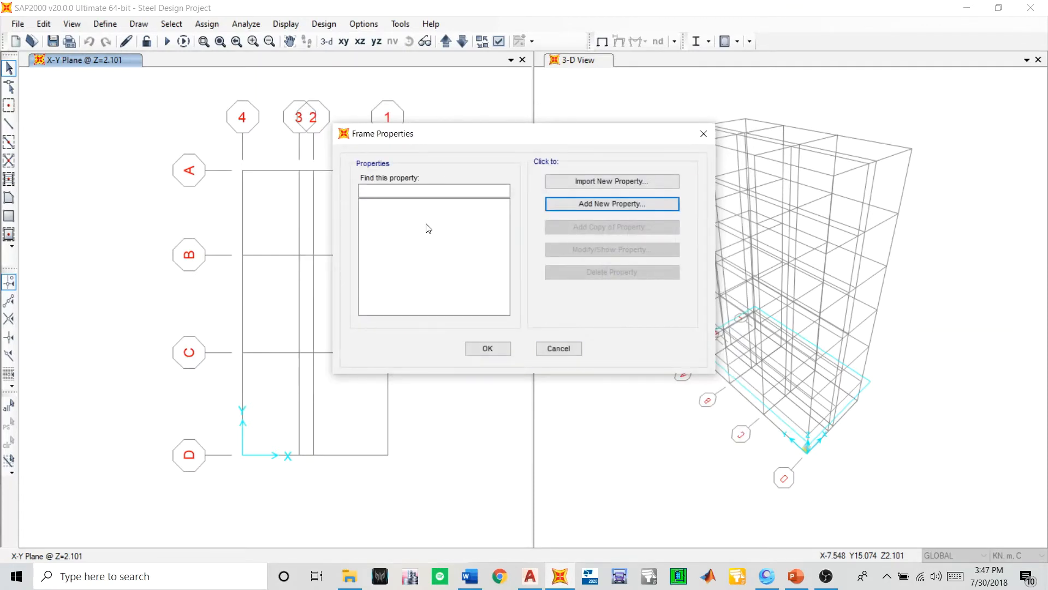
- Start importing steel I/Wide Flange sections from the property file AusNZV8.pro
{"action": "left_click", "coordinate": [581, 185]}
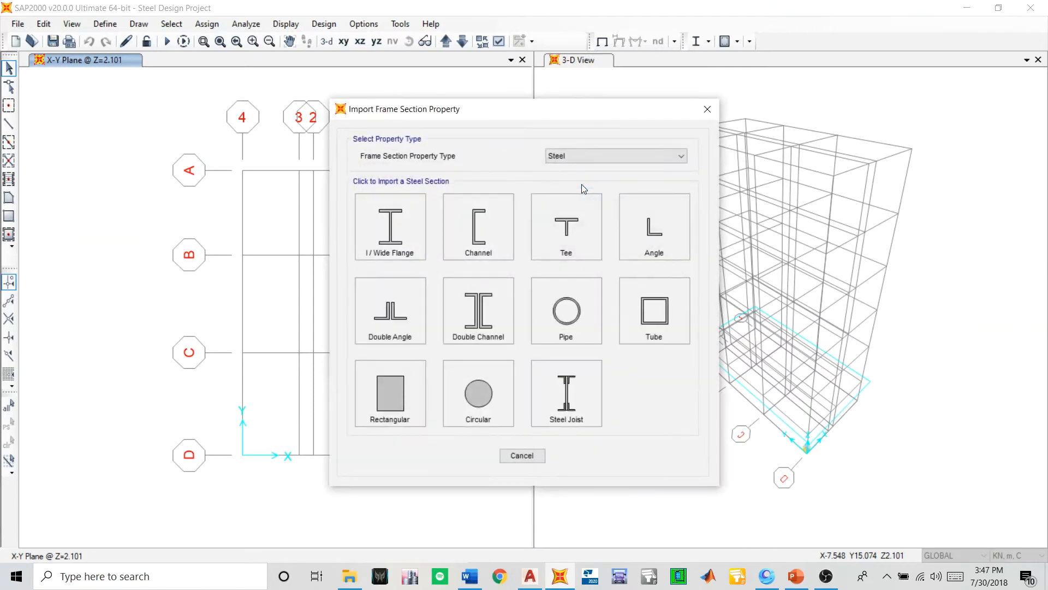
{"action": "left_click", "coordinate": [572, 158]}
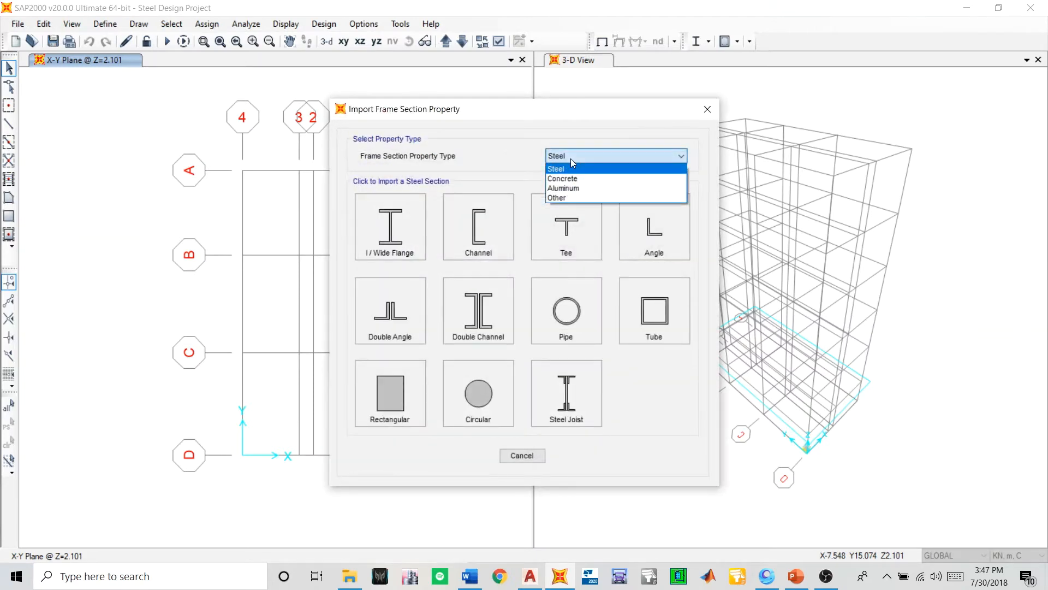
{"action": "left_click", "coordinate": [571, 157]}
{"action": "left_click", "coordinate": [367, 238]}
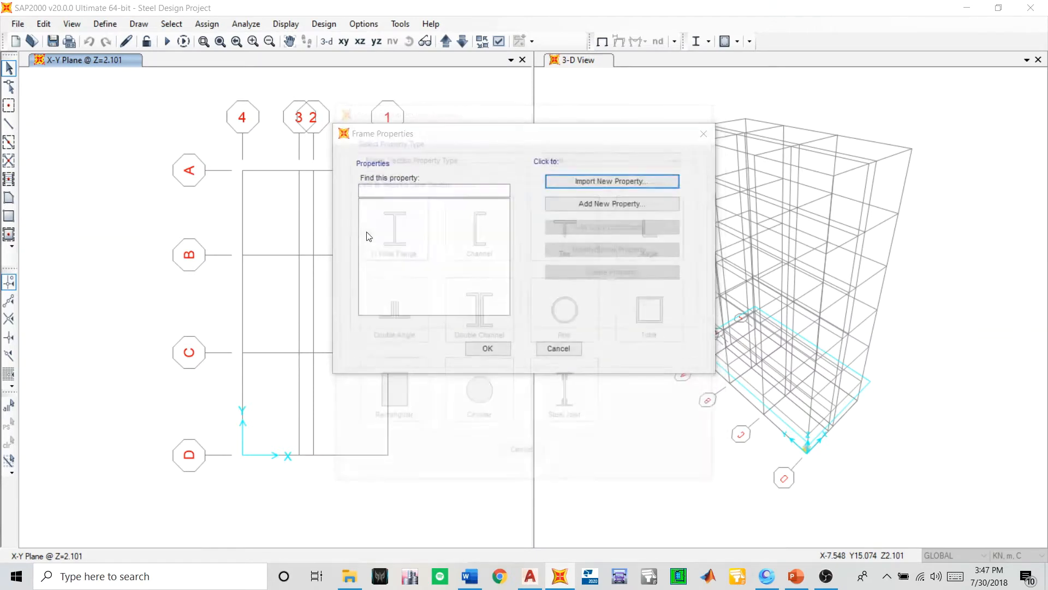
{"action": "scroll", "coordinate": [529, 287], "scroll_direction": "down", "scroll_amount": 10}
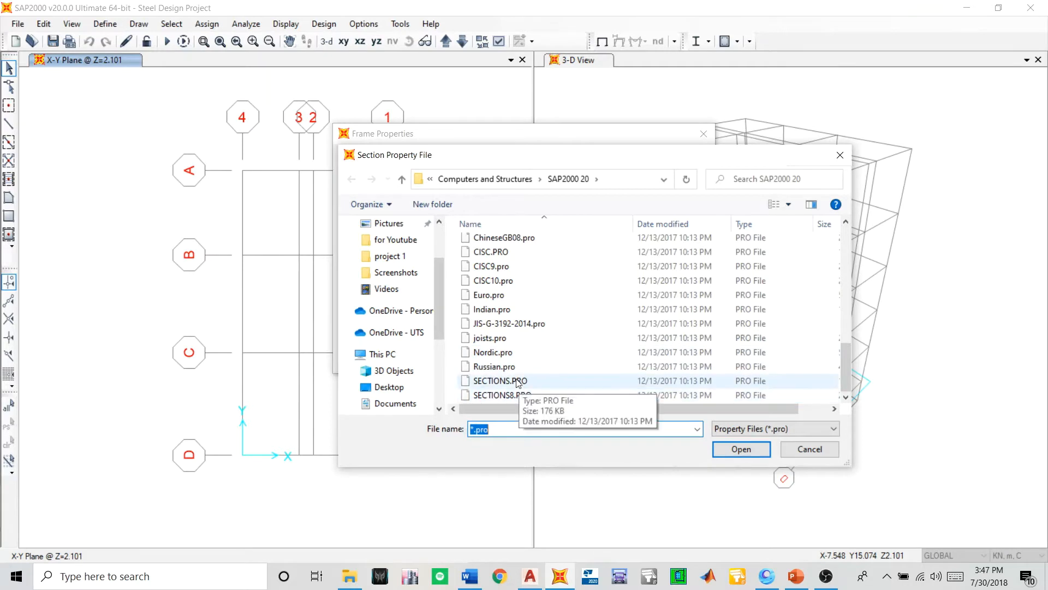
{"action": "scroll", "coordinate": [516, 361], "scroll_direction": "up", "scroll_amount": 5}
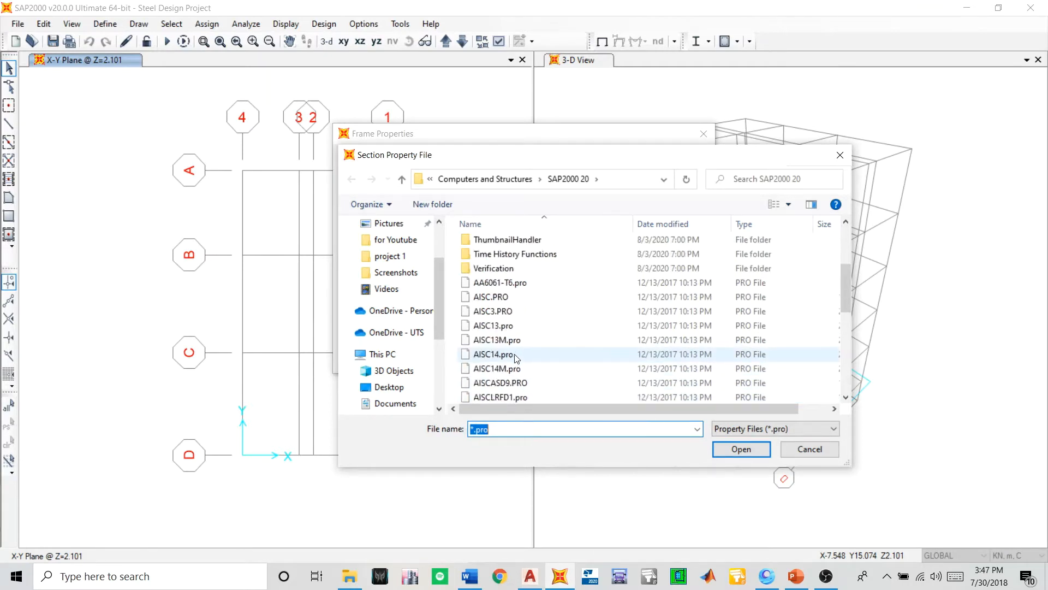
{"action": "scroll", "coordinate": [516, 359], "scroll_direction": "down", "scroll_amount": 3}
{"action": "left_click", "coordinate": [505, 325]}
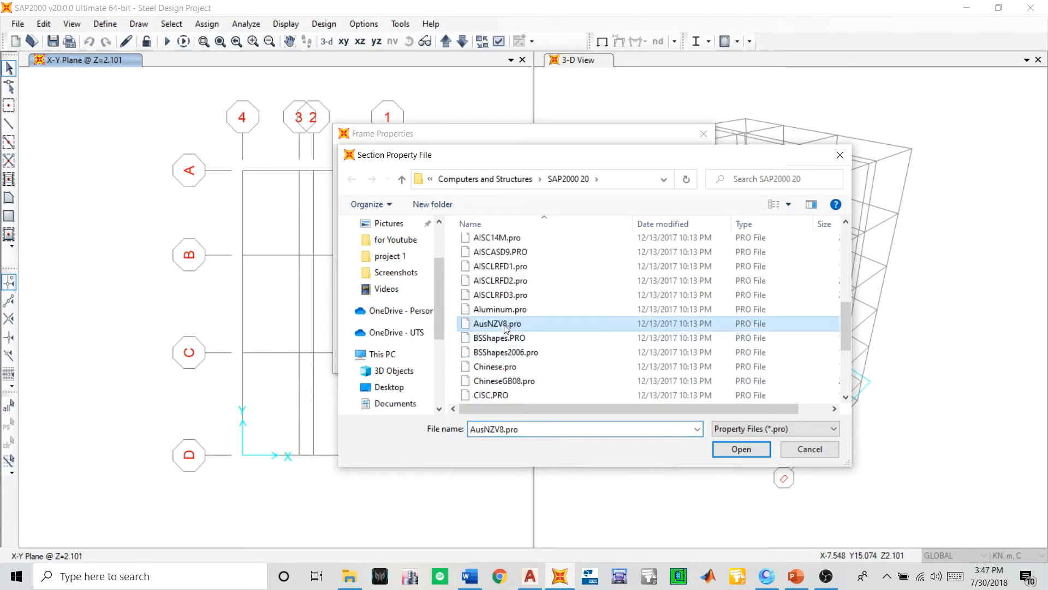
{"action": "left_click", "coordinate": [755, 449]}
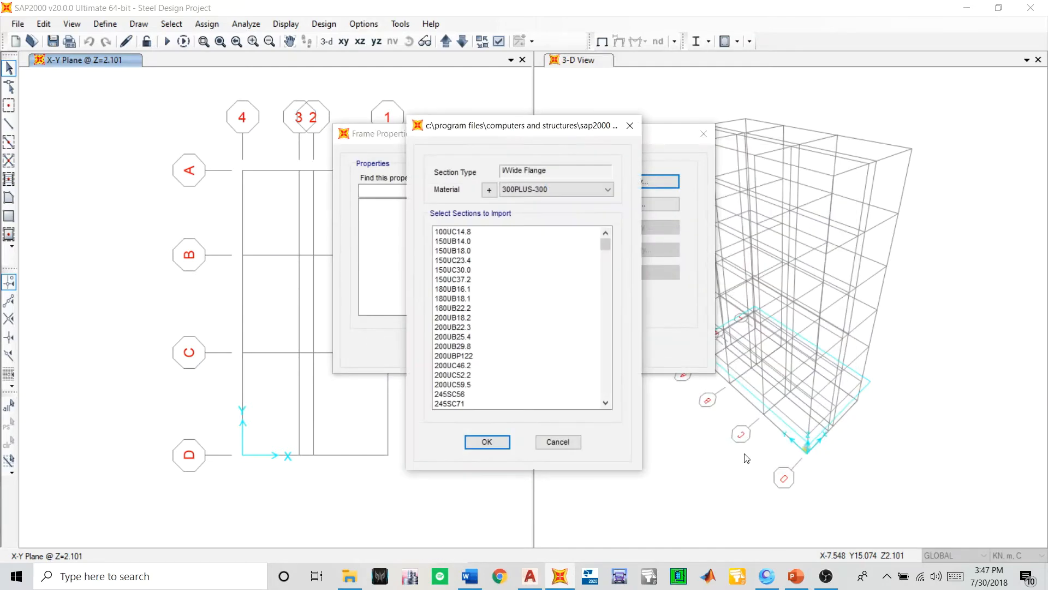
- Import all listed I/Wide Flange sections from the file, keeping 300PLUS-300 as their material
{"action": "left_click", "coordinate": [528, 190]}
{"action": "left_click", "coordinate": [541, 189]}
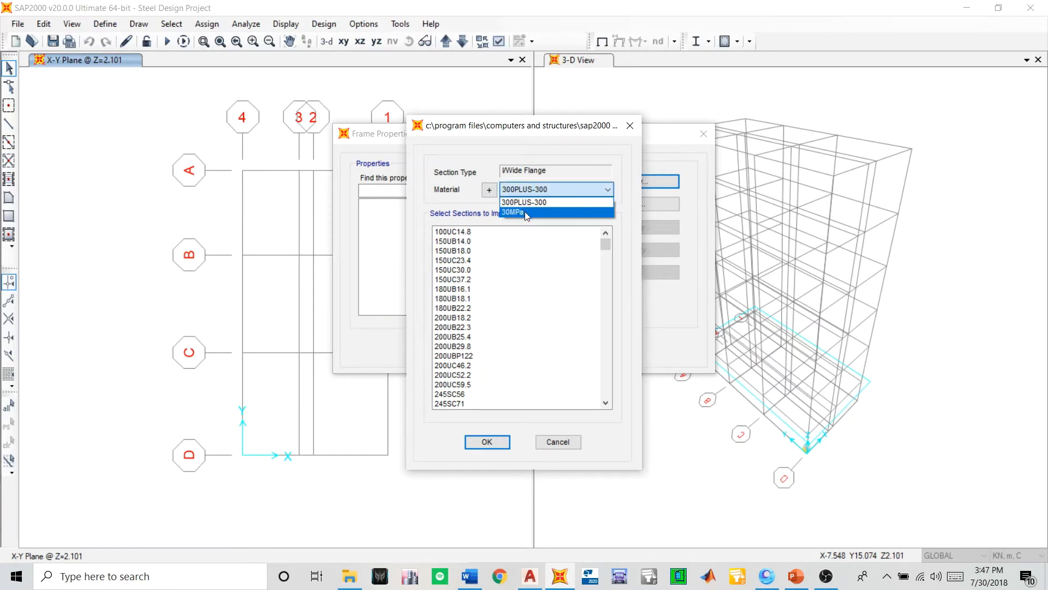
{"action": "left_click", "coordinate": [513, 192]}
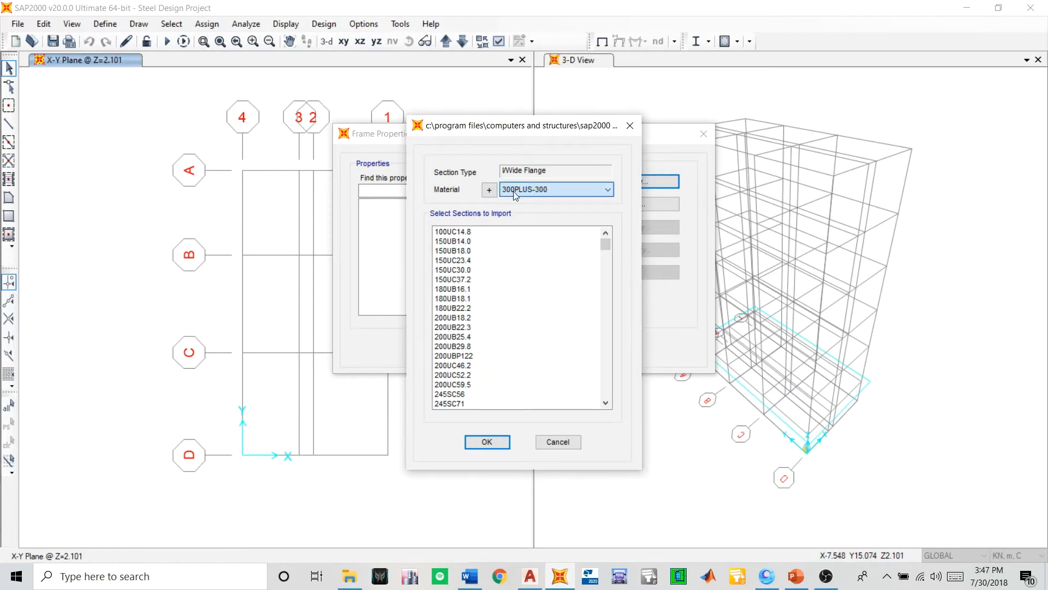
{"action": "scroll", "coordinate": [494, 251], "scroll_direction": "down", "scroll_amount": 12}
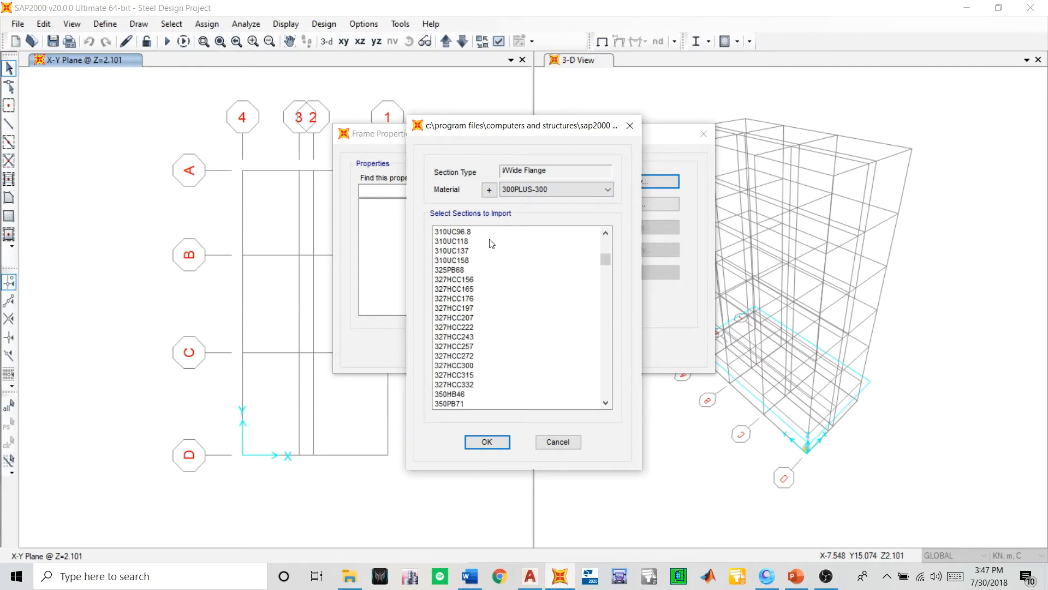
{"action": "scroll", "coordinate": [498, 263], "scroll_direction": "down", "scroll_amount": 20}
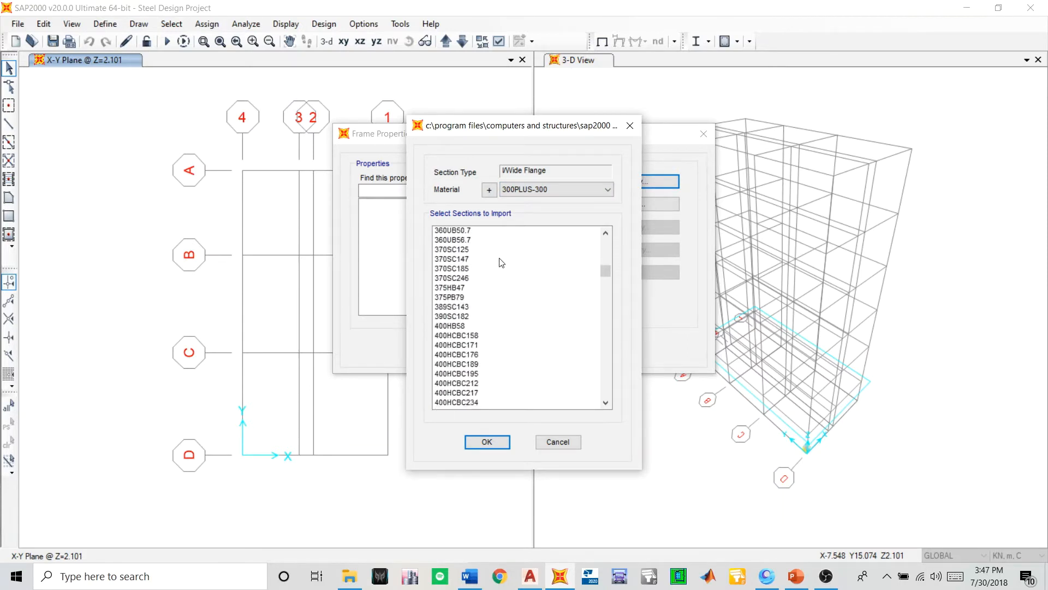
{"action": "scroll", "coordinate": [500, 265], "scroll_direction": "down", "scroll_amount": 6}
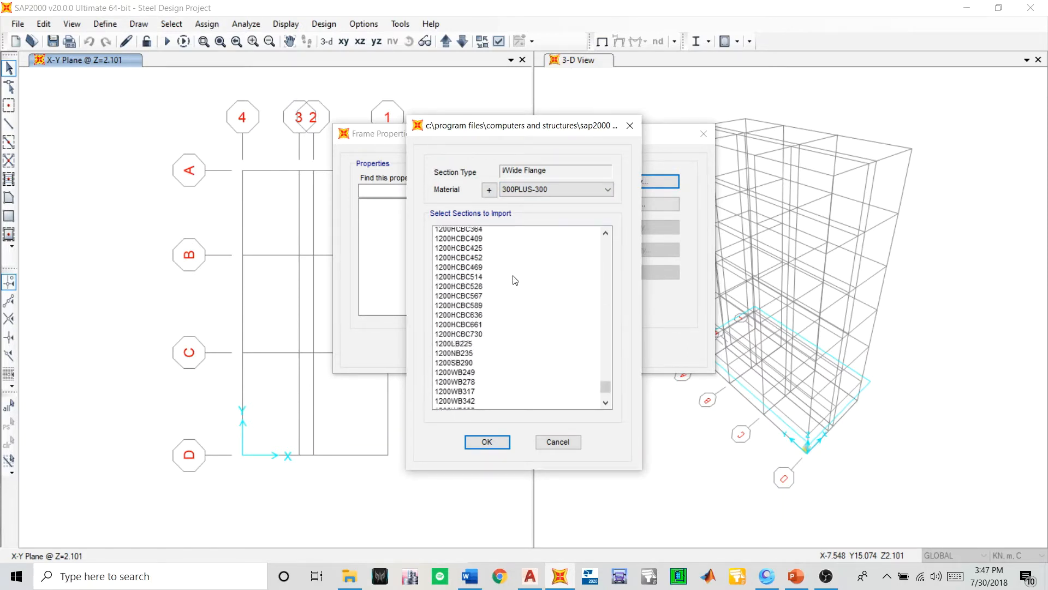
{"action": "scroll", "coordinate": [519, 279], "scroll_direction": "up", "scroll_amount": 15}
{"action": "scroll", "coordinate": [522, 273], "scroll_direction": "up", "scroll_amount": 20}
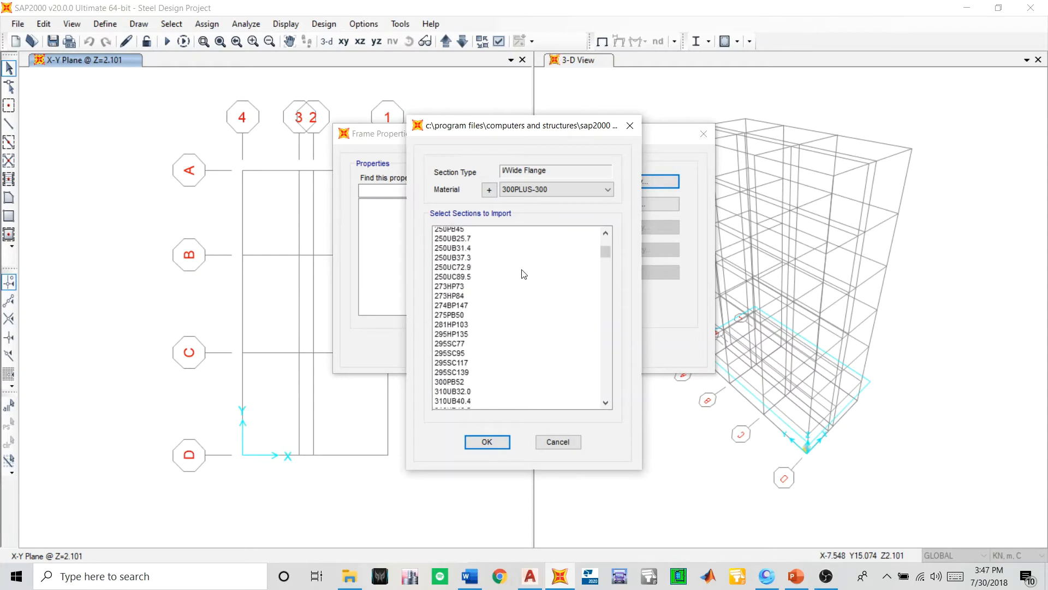
{"action": "left_click_drag", "start_coordinate": [468, 232], "coordinate": [441, 467]}
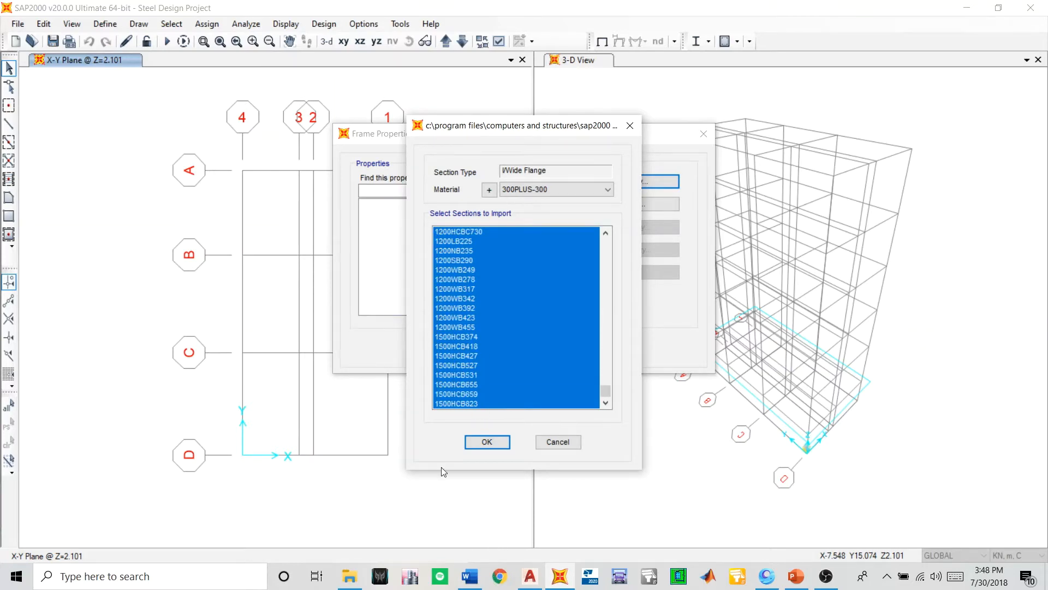
{"action": "left_click", "coordinate": [481, 442]}
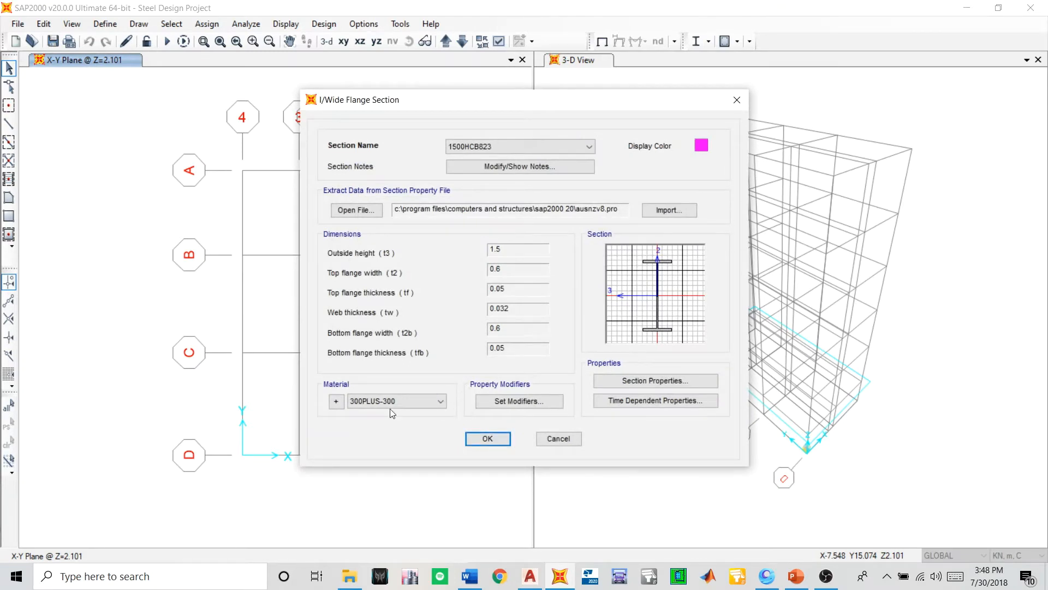
- Review the material and section name choices of the imported wide flange sections and accept the import
{"action": "left_click", "coordinate": [377, 401]}
{"action": "left_click", "coordinate": [377, 401]}
{"action": "left_click", "coordinate": [485, 140]}
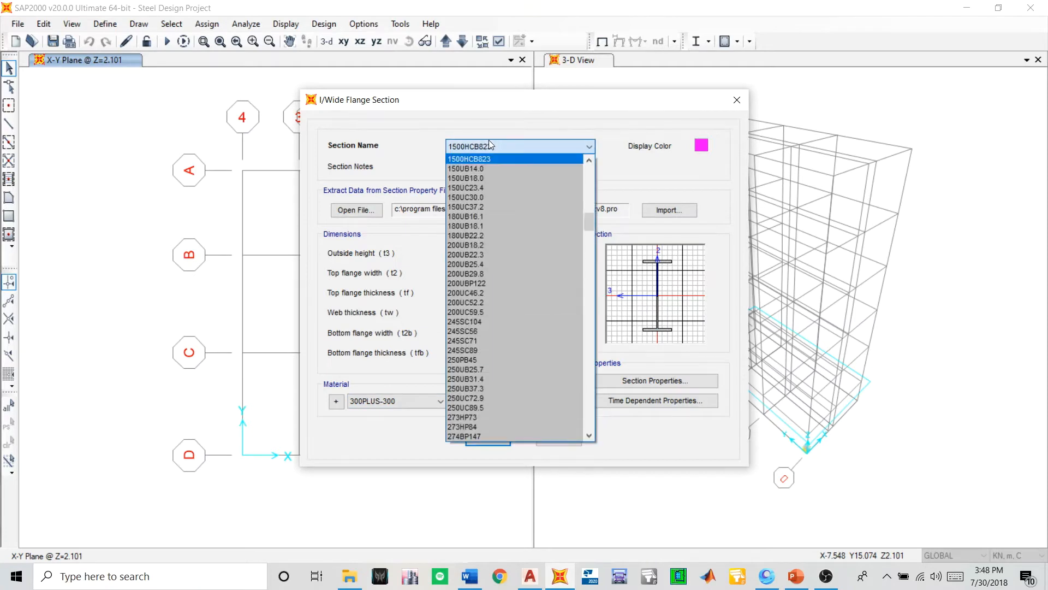
{"action": "left_click", "coordinate": [490, 140]}
{"action": "left_click", "coordinate": [489, 140]}
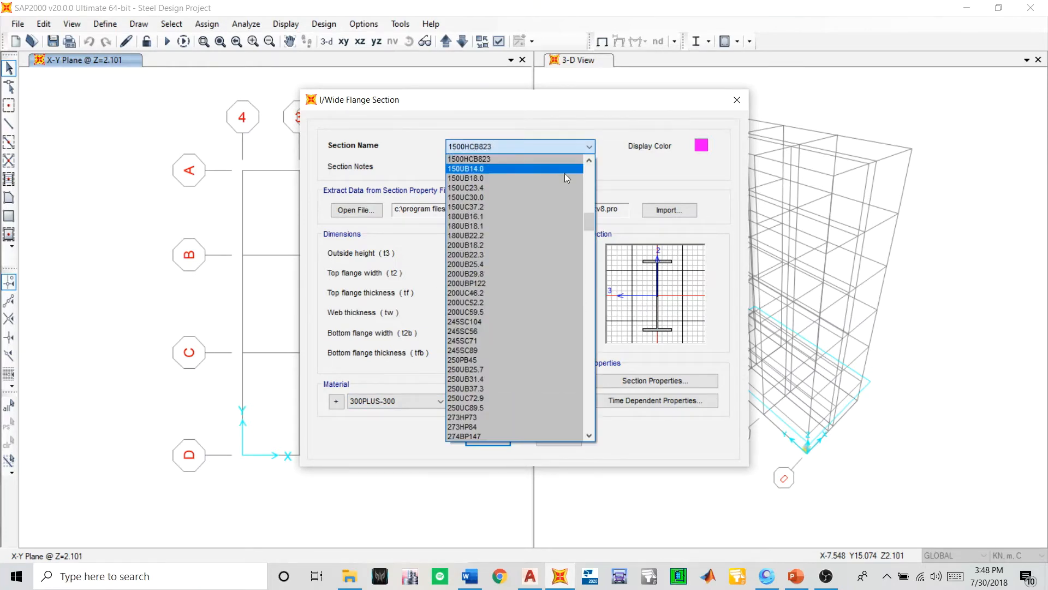
{"action": "scroll", "coordinate": [555, 272], "scroll_direction": "down", "scroll_amount": 20}
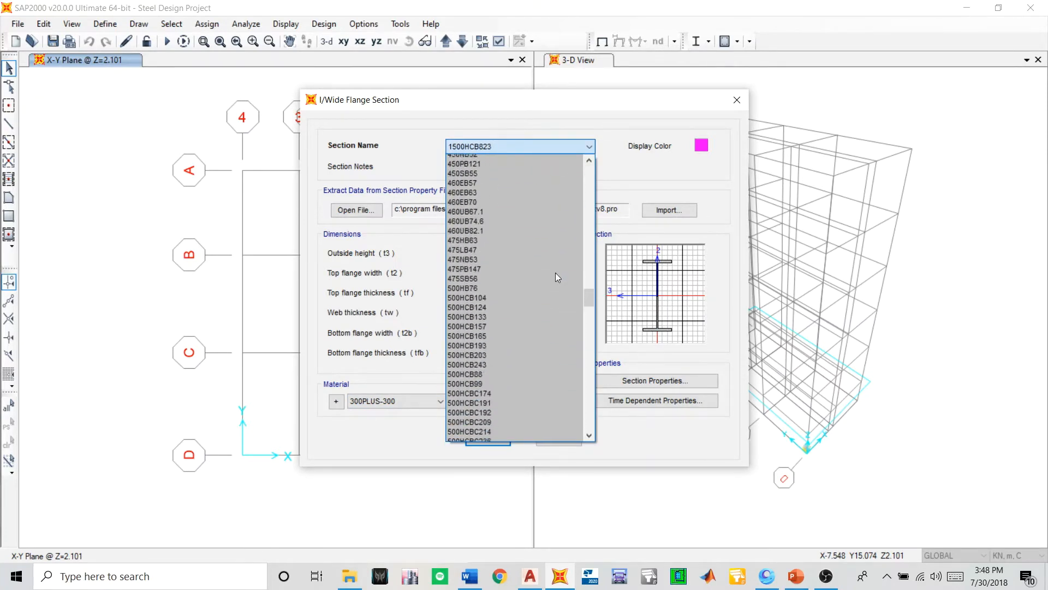
{"action": "scroll", "coordinate": [556, 273], "scroll_direction": "down", "scroll_amount": 15}
{"action": "left_click", "coordinate": [623, 151]}
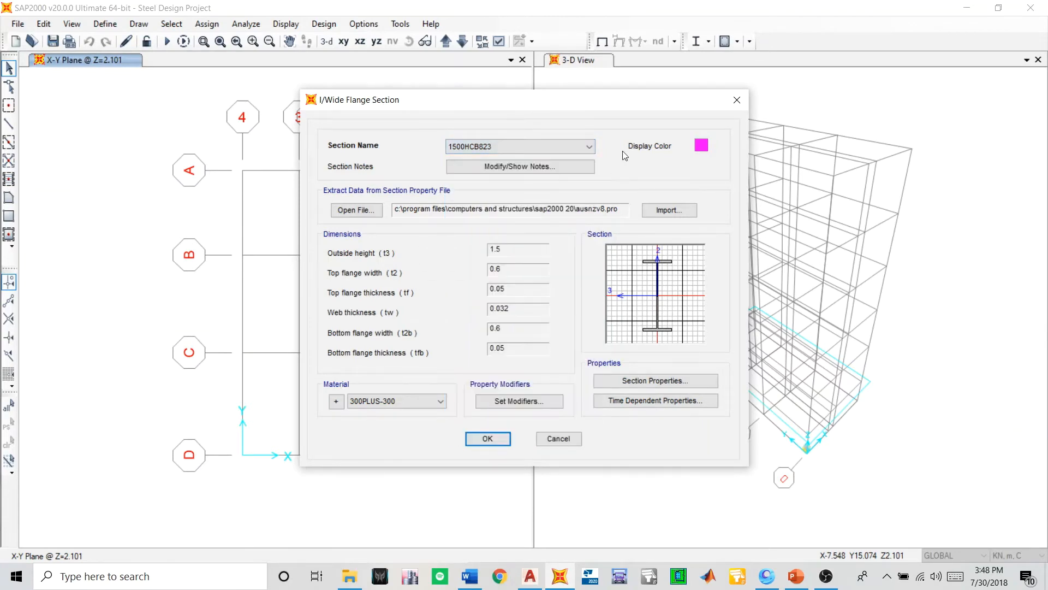
{"action": "left_click", "coordinate": [488, 439]}
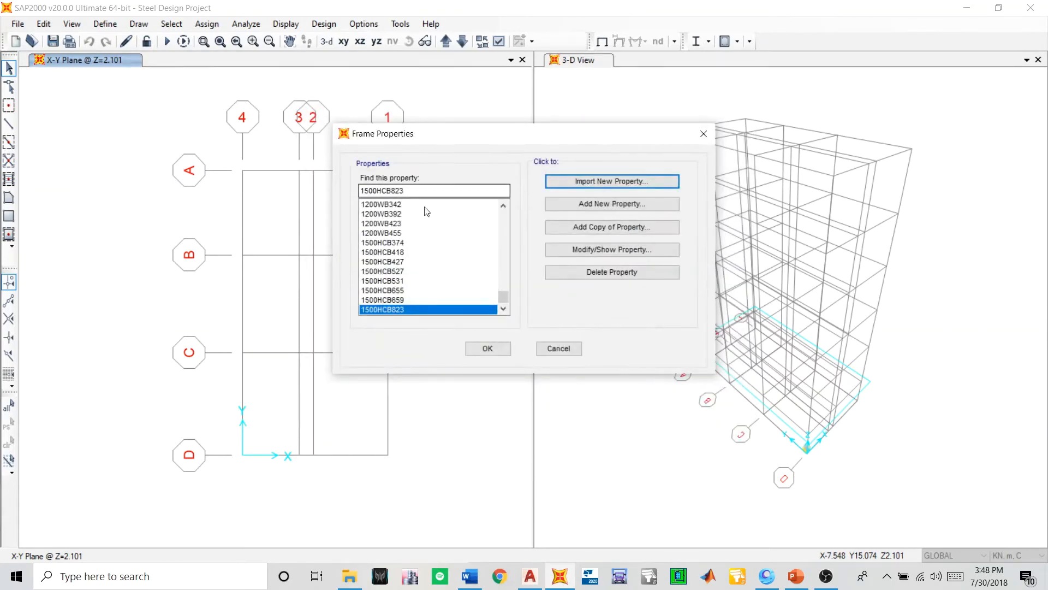
- Examine the definition of section 1500HCB823 among the imported frame properties
{"action": "scroll", "coordinate": [461, 295], "scroll_direction": "down", "scroll_amount": 10}
{"action": "scroll", "coordinate": [456, 262], "scroll_direction": "up", "scroll_amount": 15}
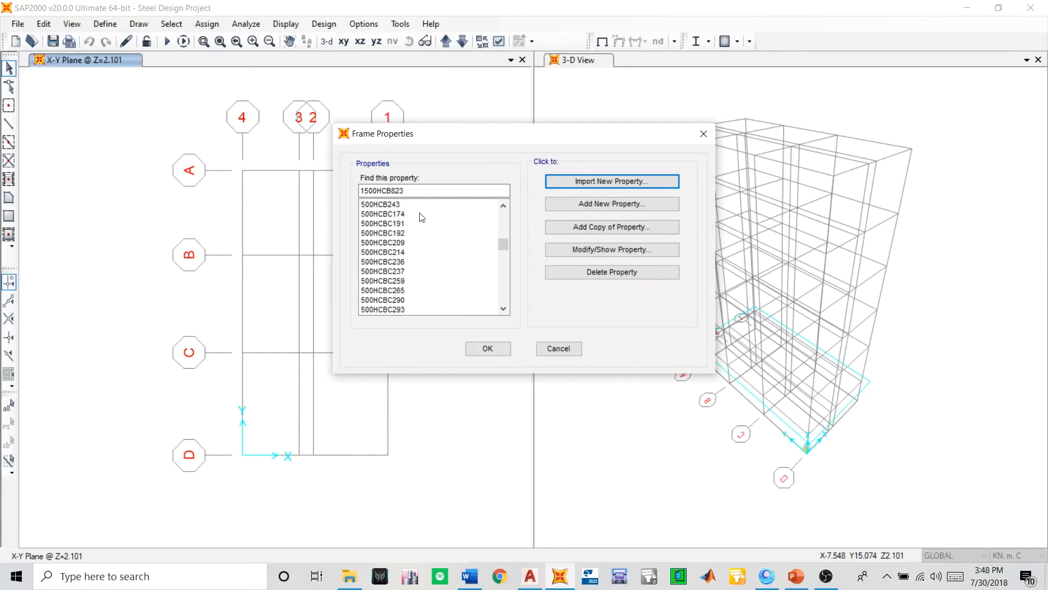
{"action": "left_click_drag", "start_coordinate": [410, 191], "coordinate": [358, 194]}
{"action": "left_click", "coordinate": [585, 251]}
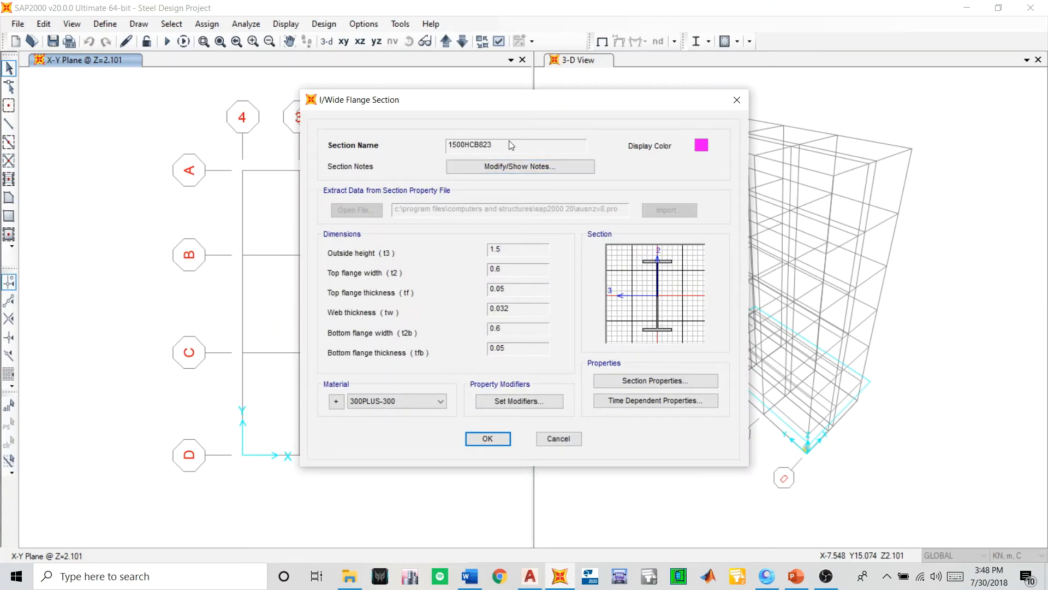
{"action": "left_click", "coordinate": [487, 440]}
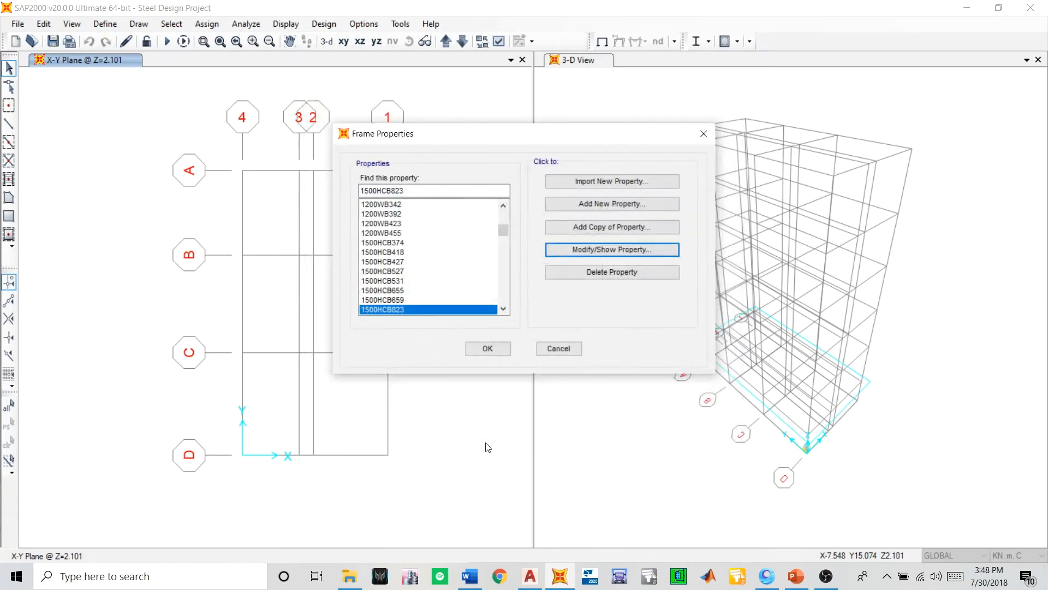
- Look through the list of imported frame sections and accept the frame properties
{"action": "scroll", "coordinate": [444, 269], "scroll_direction": "down", "scroll_amount": 3}
{"action": "scroll", "coordinate": [446, 270], "scroll_direction": "up", "scroll_amount": 3}
{"action": "scroll", "coordinate": [445, 268], "scroll_direction": "down", "scroll_amount": 5}
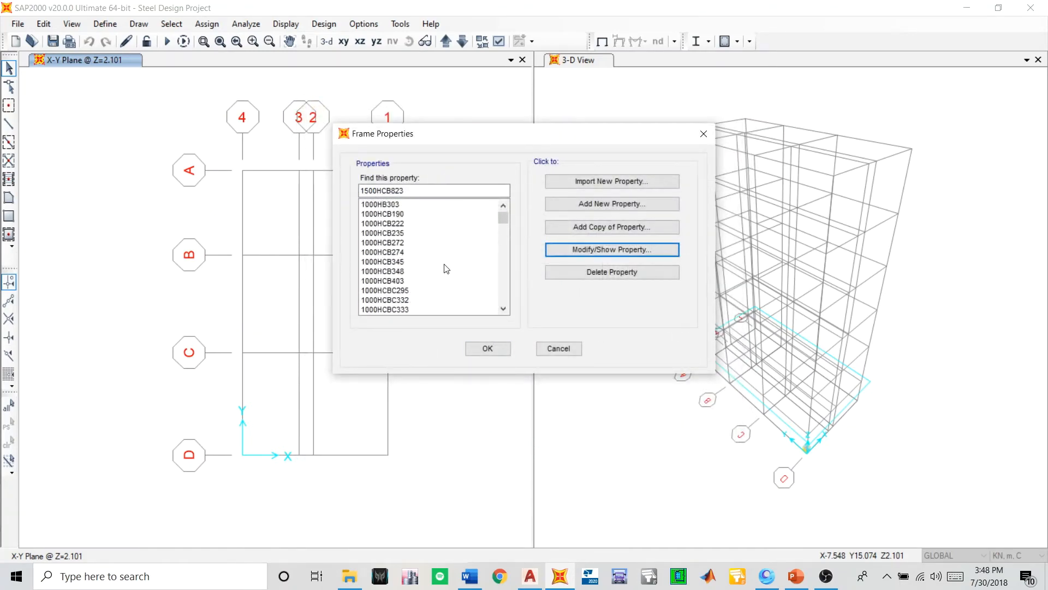
{"action": "scroll", "coordinate": [440, 264], "scroll_direction": "down", "scroll_amount": 3}
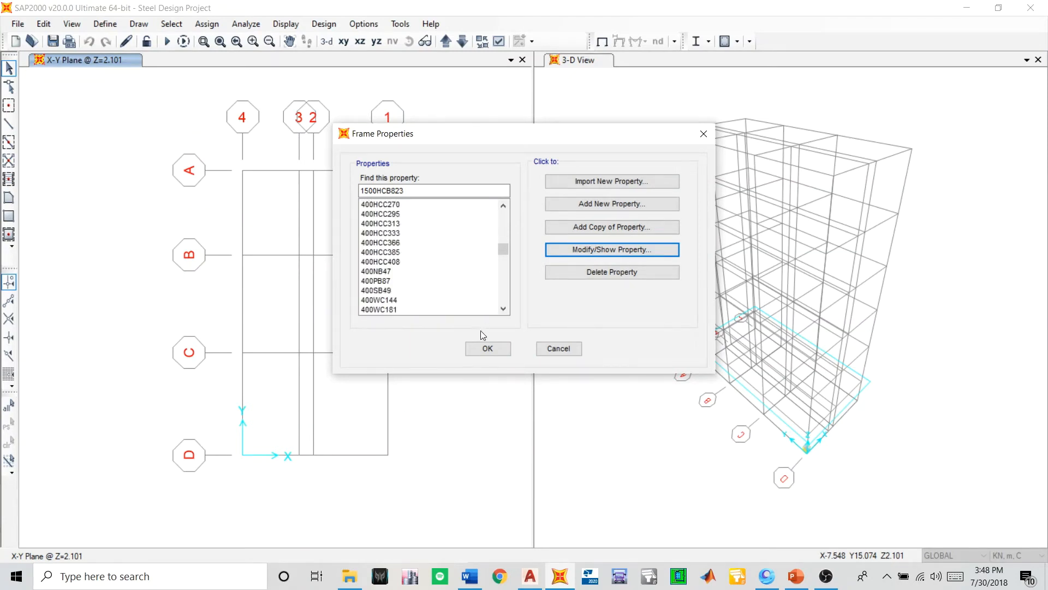
{"action": "left_click", "coordinate": [486, 350]}
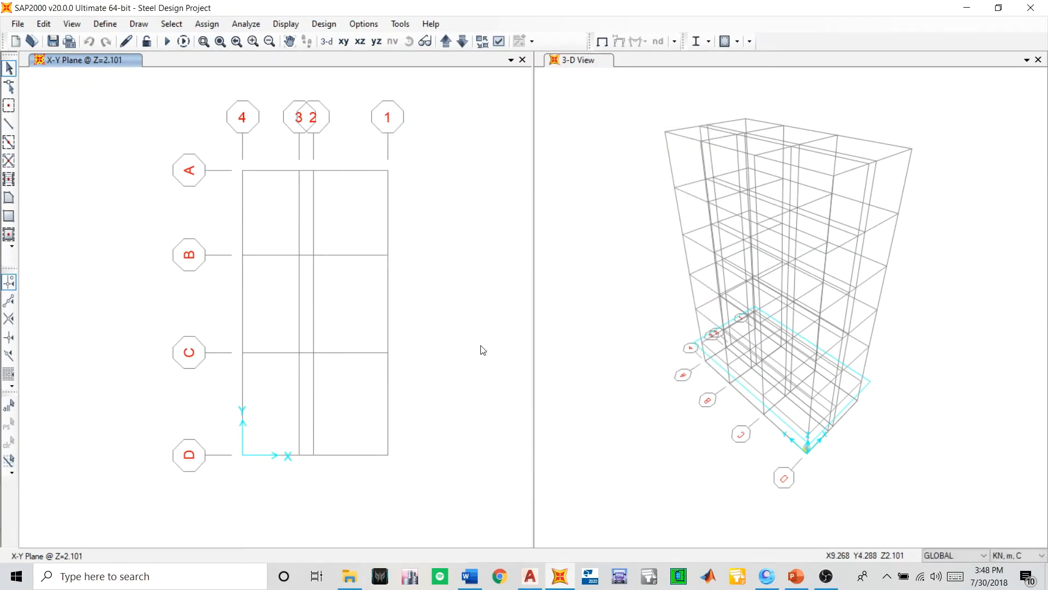
- Open the frame section properties and look through the full list of imported sections
{"action": "left_click", "coordinate": [96, 25]}
{"action": "mouse_move", "coordinate": [128, 59]}
{"action": "left_click", "coordinate": [261, 59]}
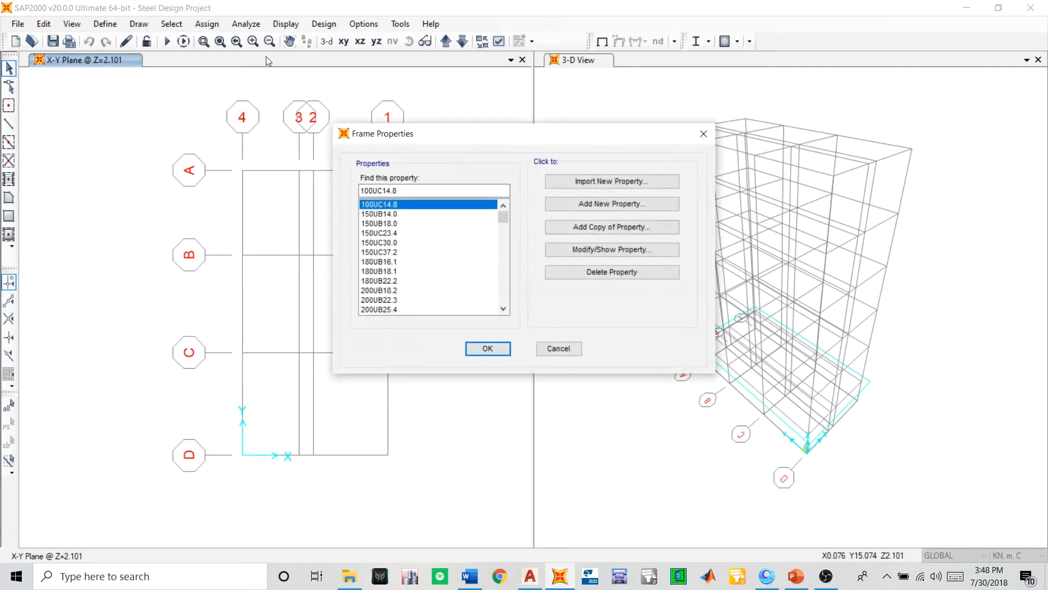
{"action": "scroll", "coordinate": [438, 234], "scroll_direction": "down", "scroll_amount": 20}
{"action": "scroll", "coordinate": [441, 239], "scroll_direction": "up", "scroll_amount": 12}
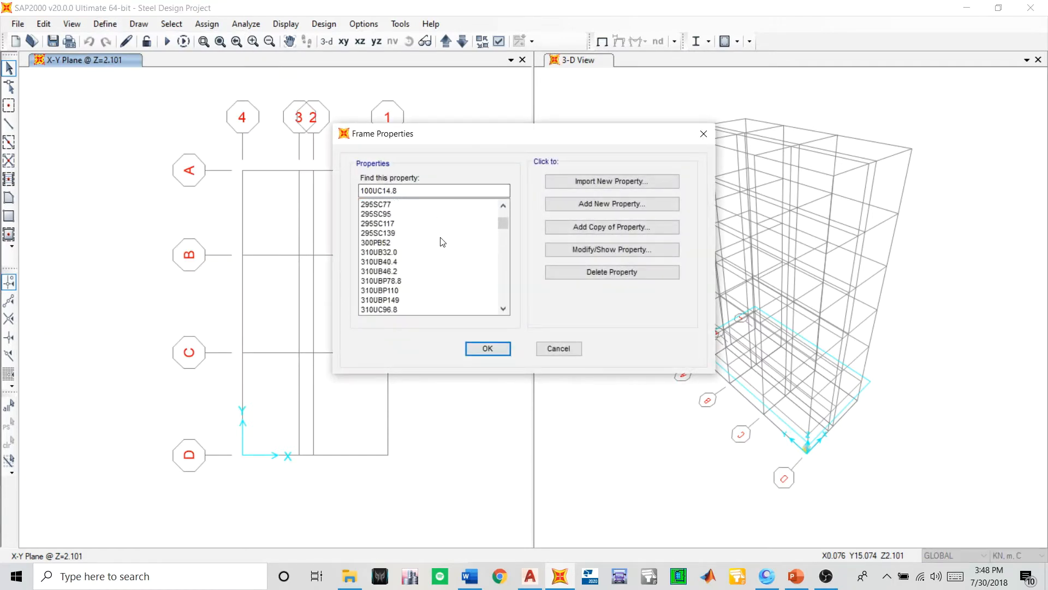
{"action": "scroll", "coordinate": [442, 240], "scroll_direction": "up", "scroll_amount": 10}
{"action": "scroll", "coordinate": [444, 234], "scroll_direction": "down", "scroll_amount": 20}
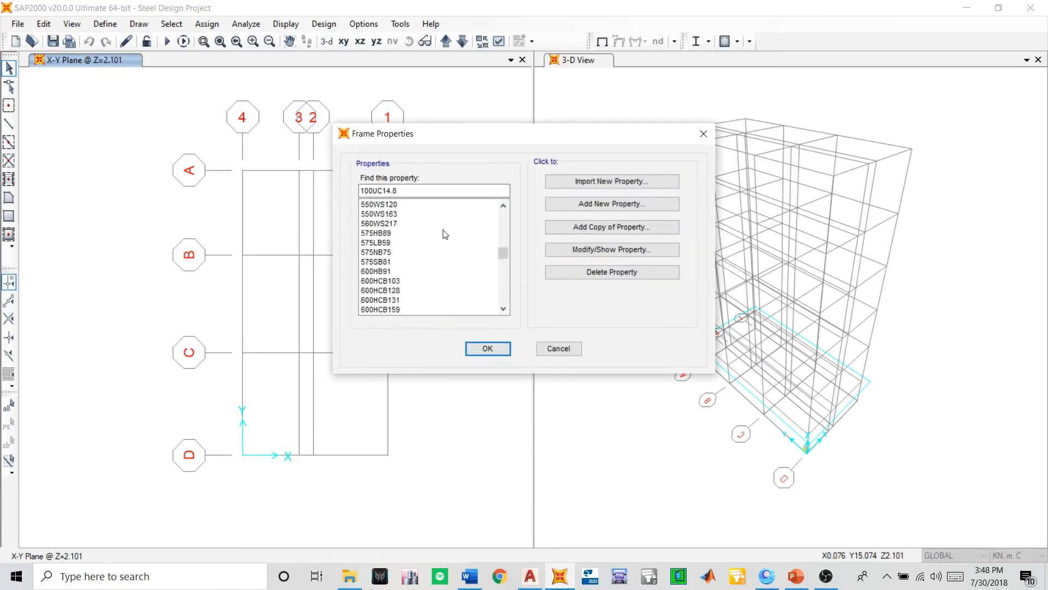
{"action": "scroll", "coordinate": [448, 235], "scroll_direction": "up", "scroll_amount": 10}
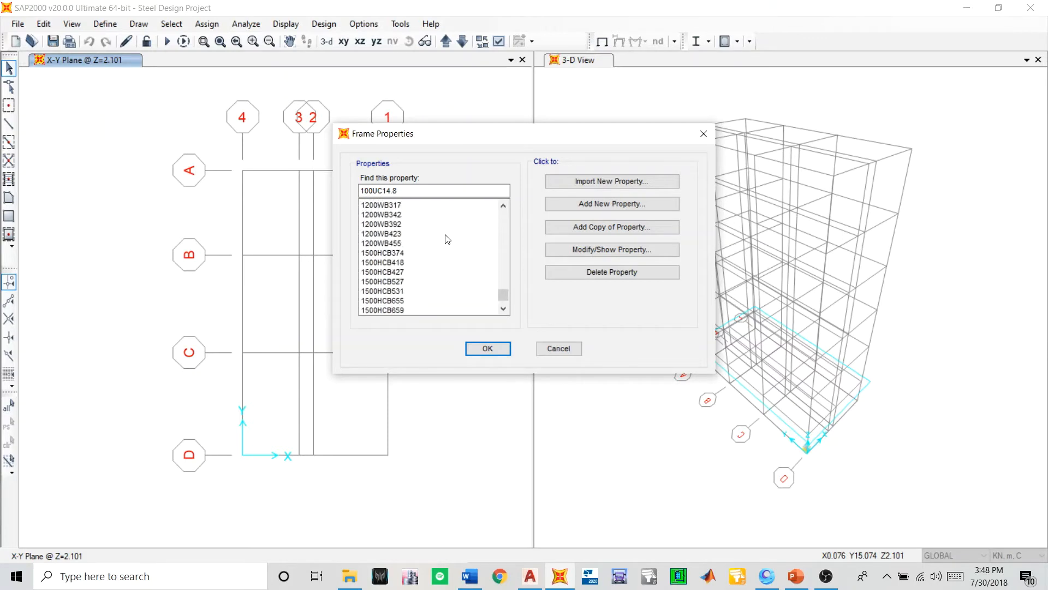
{"action": "scroll", "coordinate": [457, 230], "scroll_direction": "up", "scroll_amount": 15}
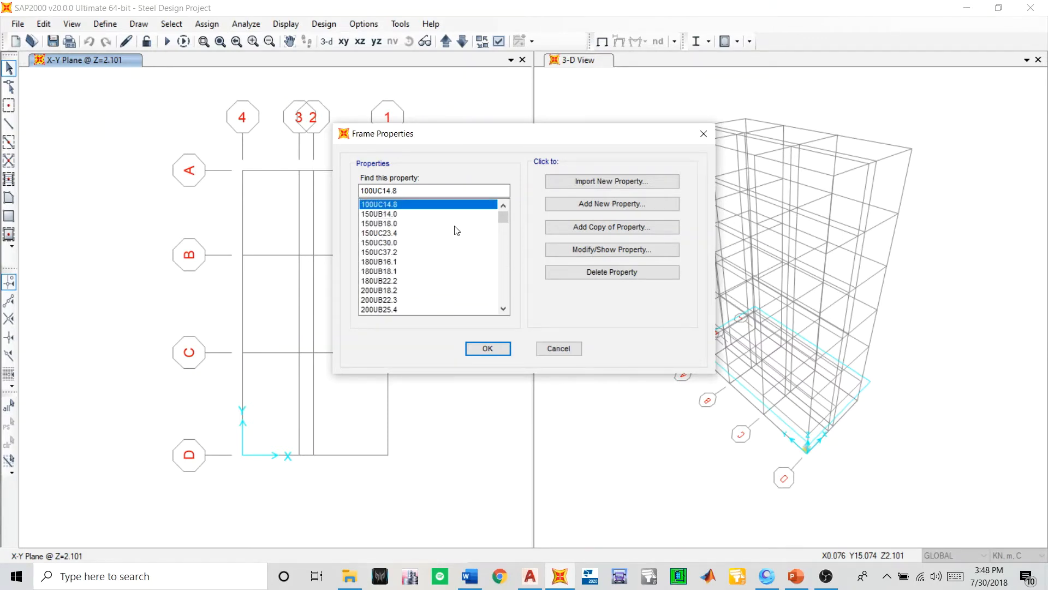
{"action": "scroll", "coordinate": [457, 230], "scroll_direction": "down", "scroll_amount": 4}
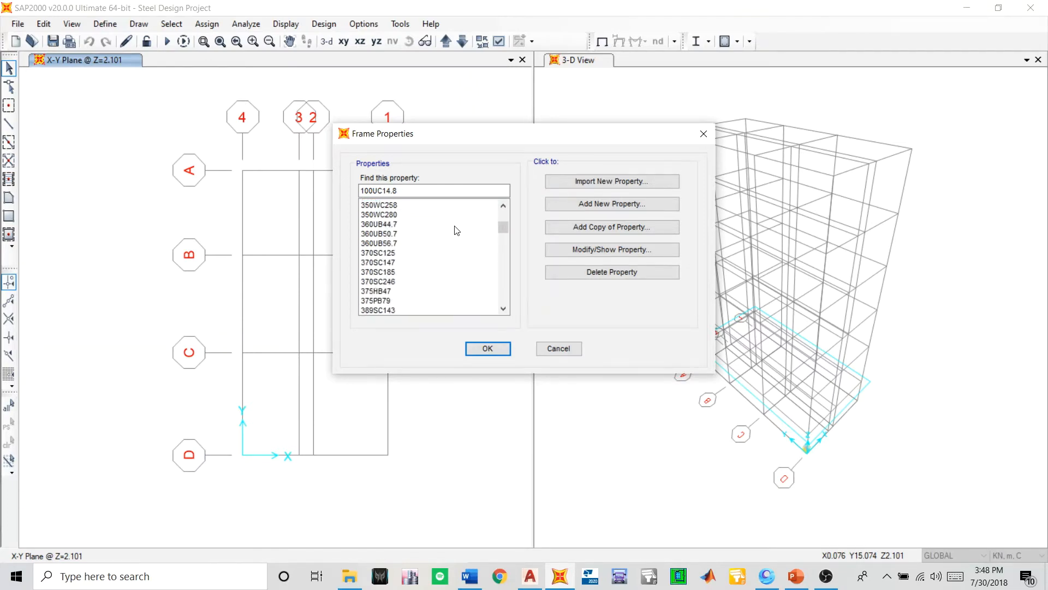
- Examine the definition of section 100UC14.8 and close it without changes
{"action": "left_click", "coordinate": [597, 254]}
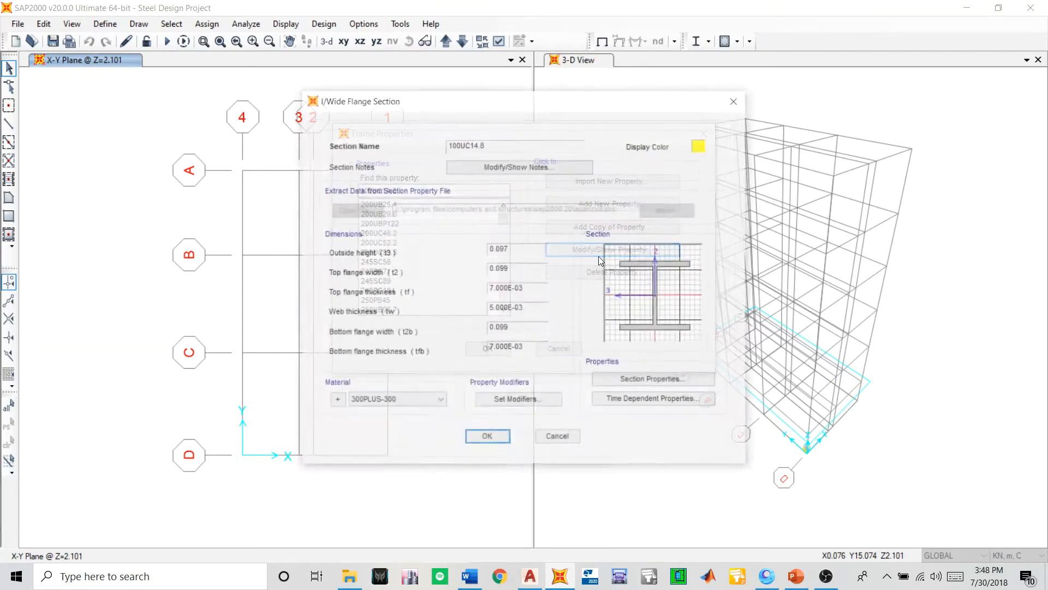
{"action": "left_click", "coordinate": [567, 435]}
{"action": "left_click", "coordinate": [559, 438]}
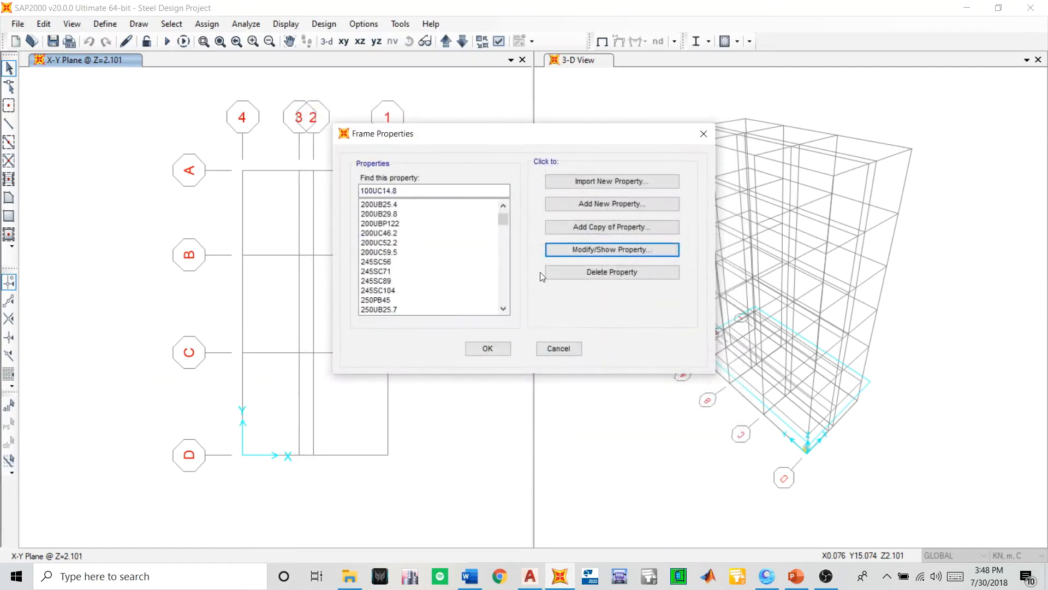
{"action": "left_click_drag", "start_coordinate": [390, 210], "coordinate": [295, 424]}
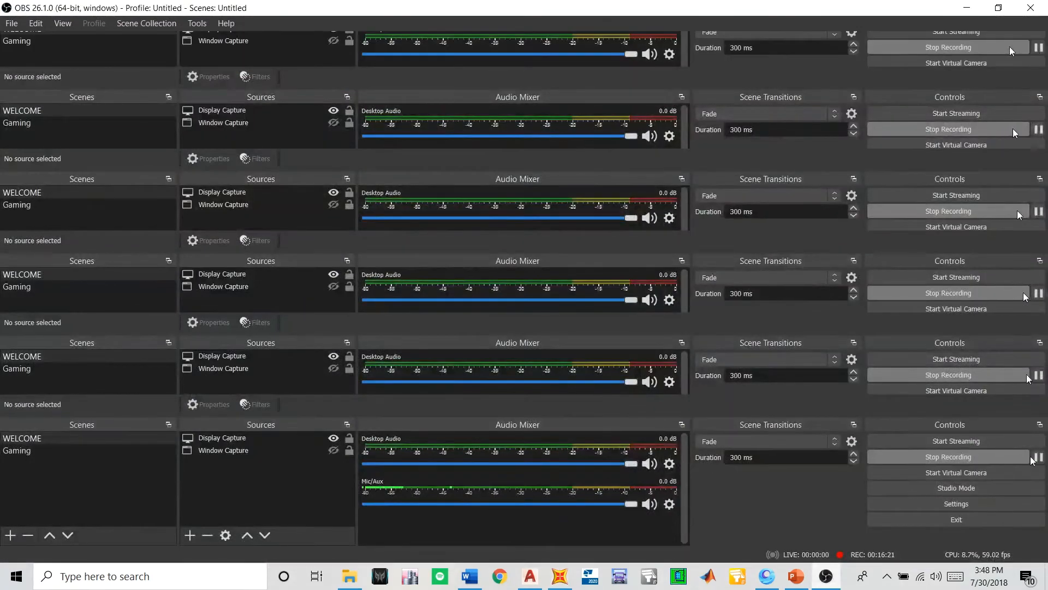
{"action": "left_click", "coordinate": [1039, 457]}
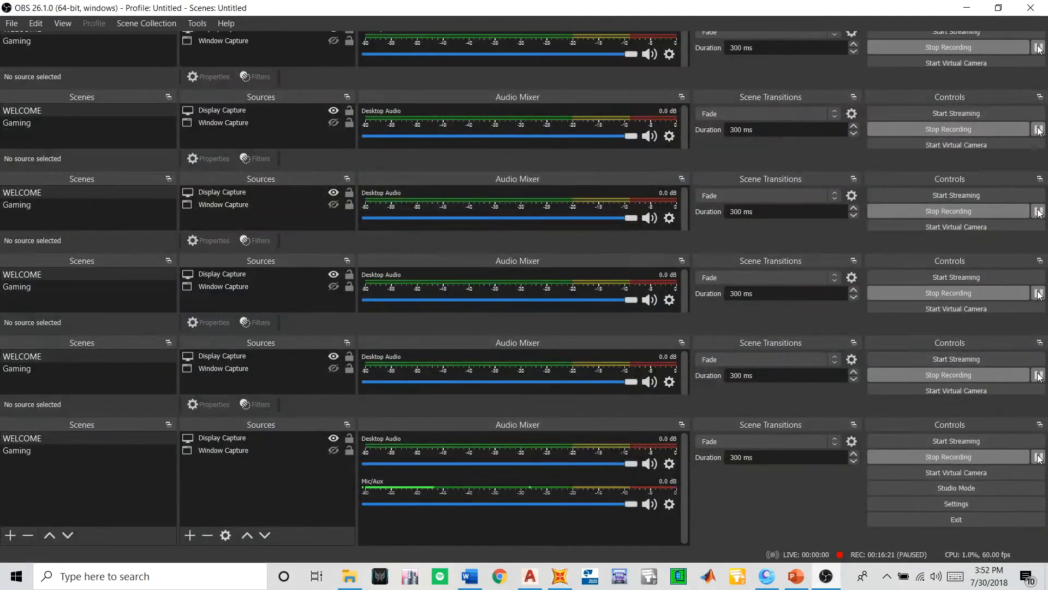
{"action": "left_click", "coordinate": [966, 7]}
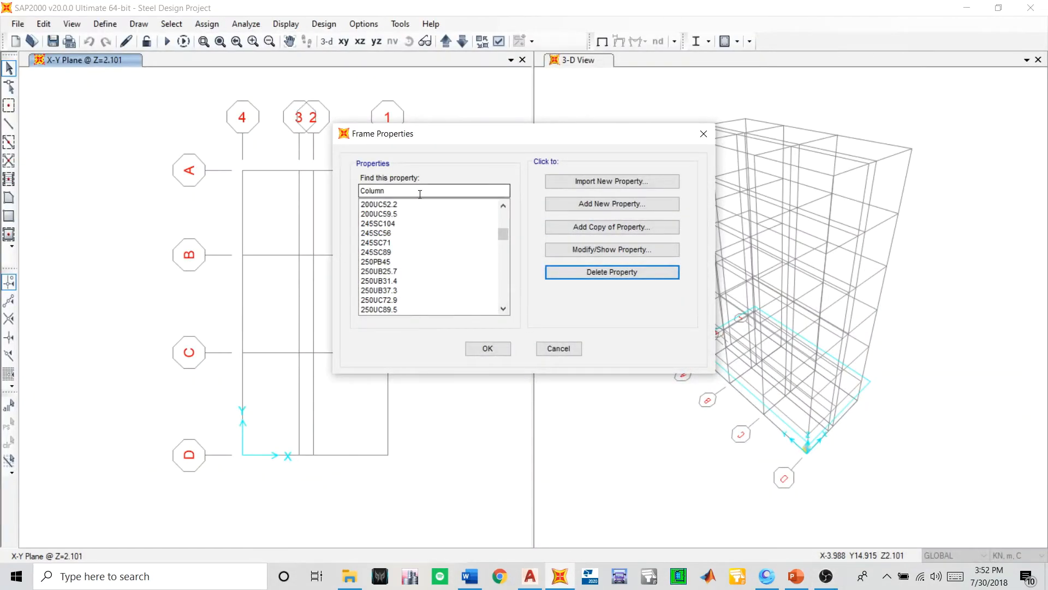
- Look through the frame properties list for the available section sizes
{"action": "scroll", "coordinate": [432, 228], "scroll_direction": "down", "scroll_amount": 5}
{"action": "scroll", "coordinate": [432, 228], "scroll_direction": "up", "scroll_amount": 8}
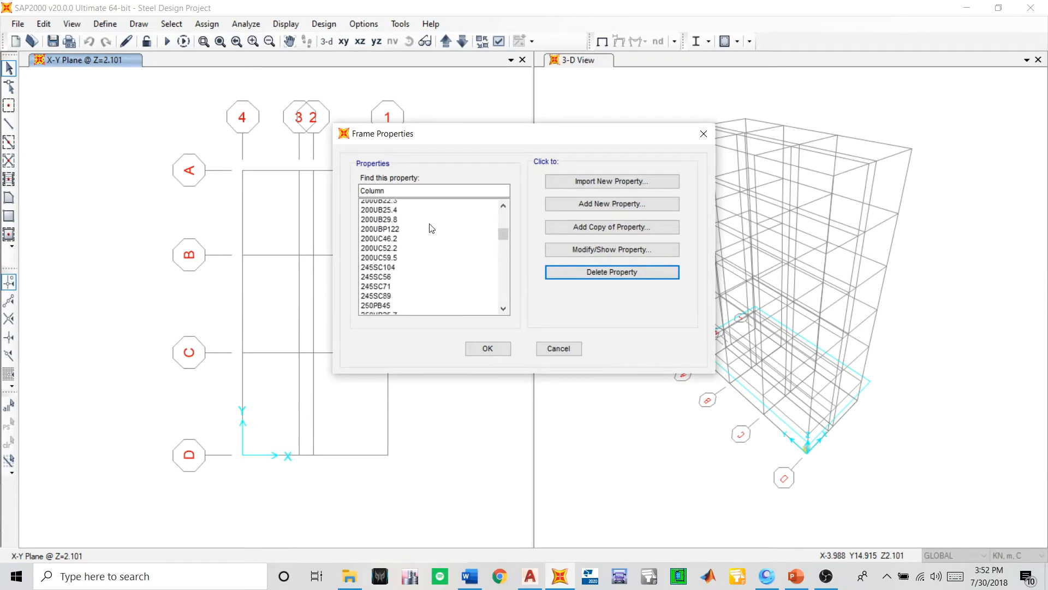
{"action": "scroll", "coordinate": [432, 229], "scroll_direction": "down", "scroll_amount": 4}
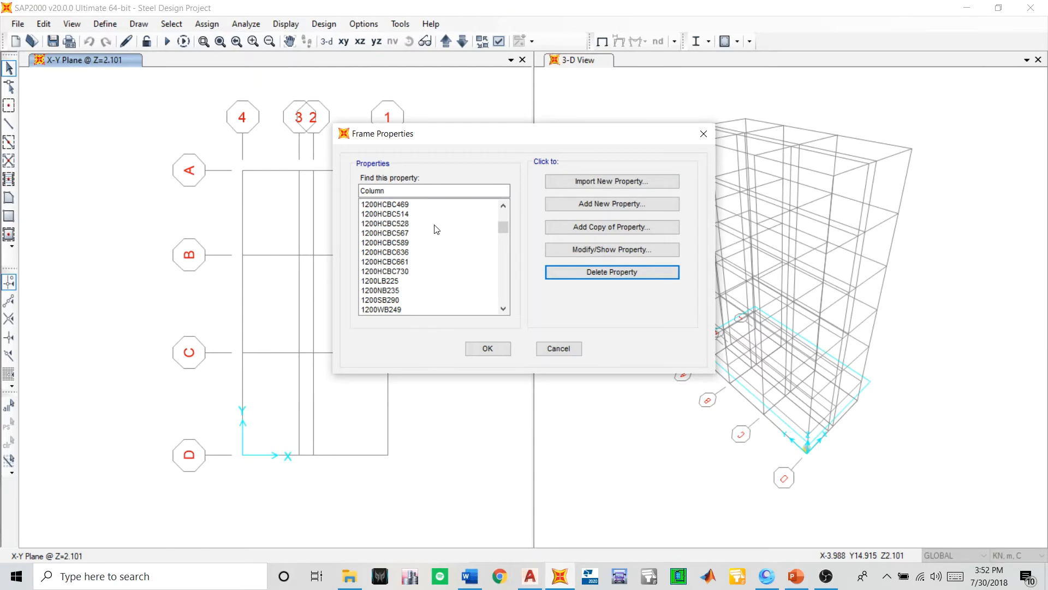
{"action": "scroll", "coordinate": [436, 230], "scroll_direction": "up", "scroll_amount": 5}
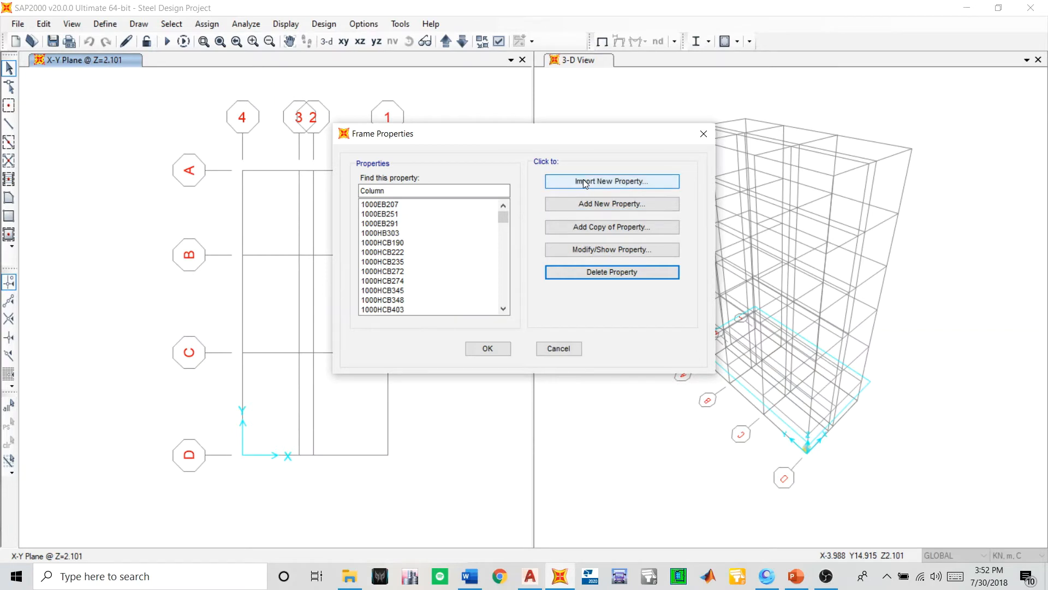
{"action": "left_click", "coordinate": [612, 198]}
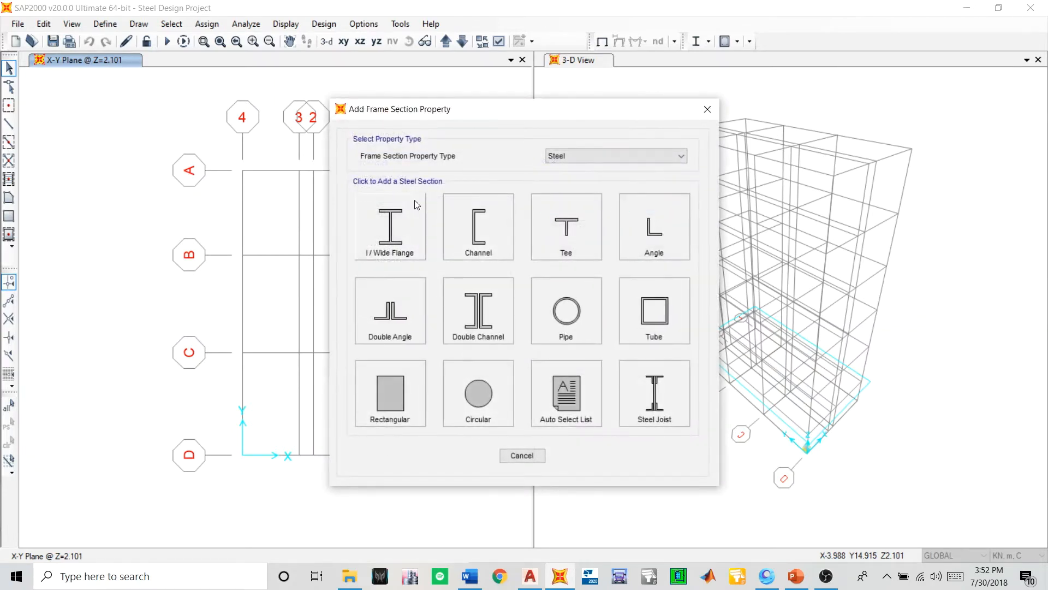
{"action": "left_click", "coordinate": [401, 216]}
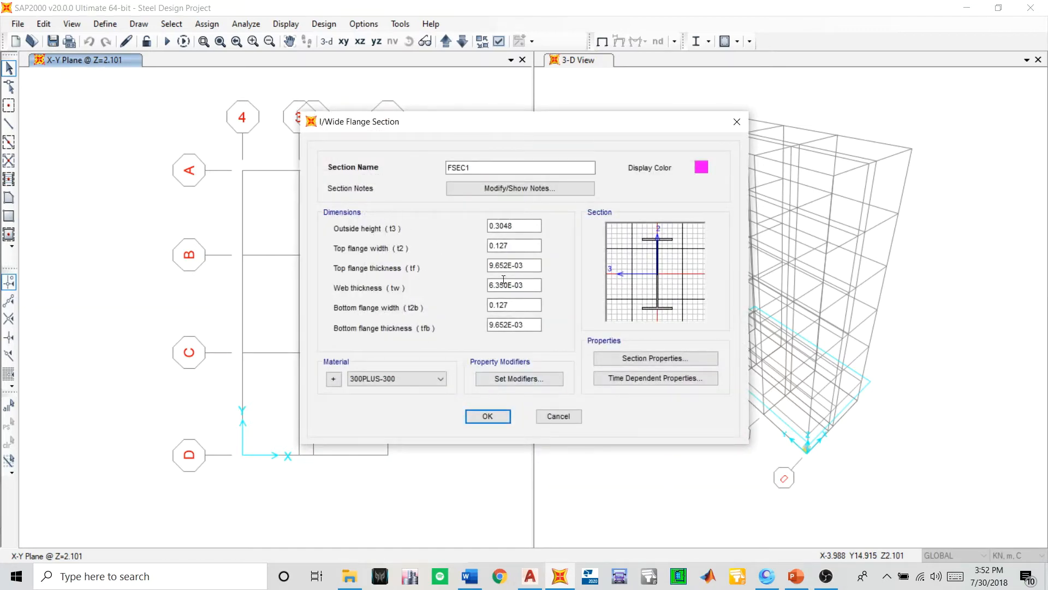
{"action": "left_click", "coordinate": [558, 416]}
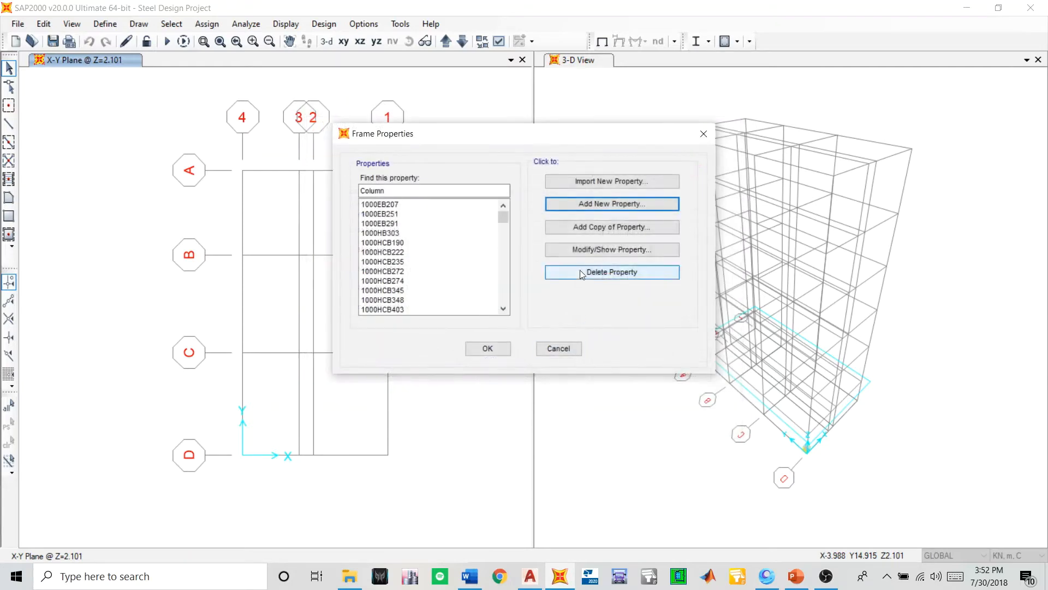
{"action": "left_click", "coordinate": [573, 181]}
{"action": "left_click", "coordinate": [390, 216]}
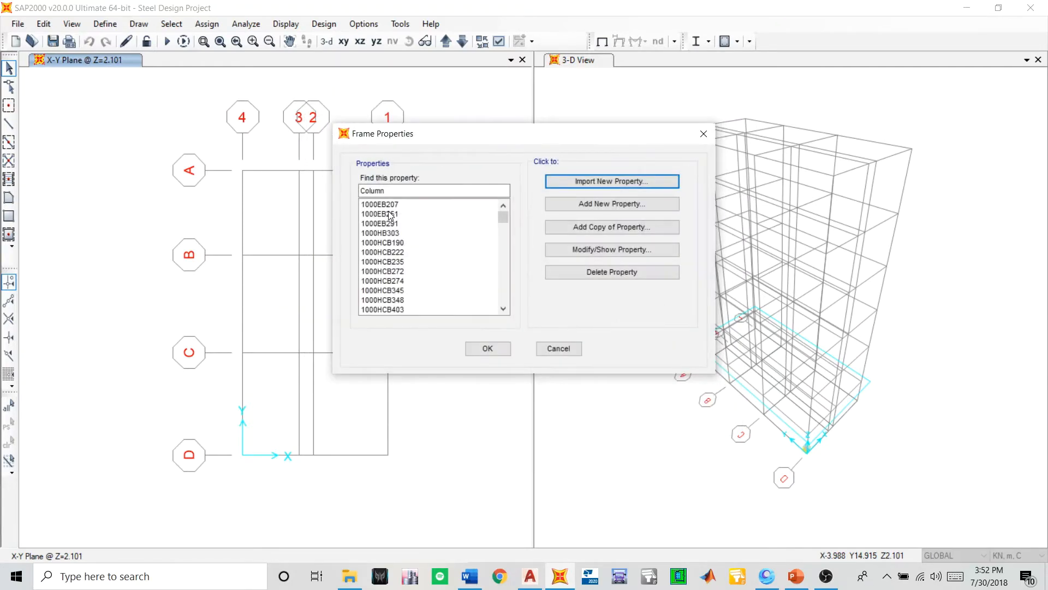
{"action": "scroll", "coordinate": [463, 279], "scroll_direction": "down", "scroll_amount": 20}
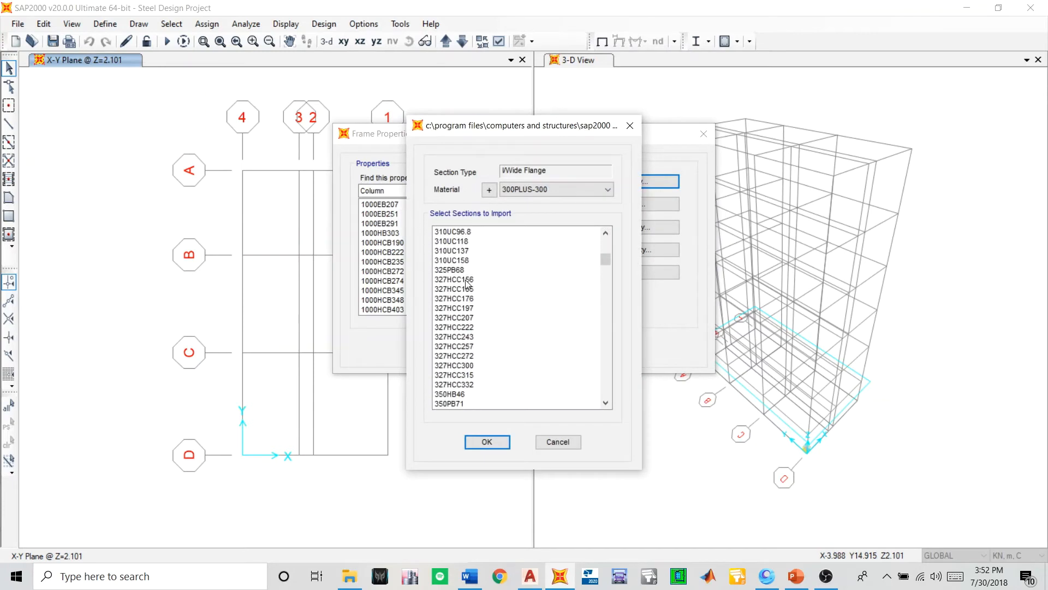
{"action": "scroll", "coordinate": [475, 348], "scroll_direction": "down", "scroll_amount": 20}
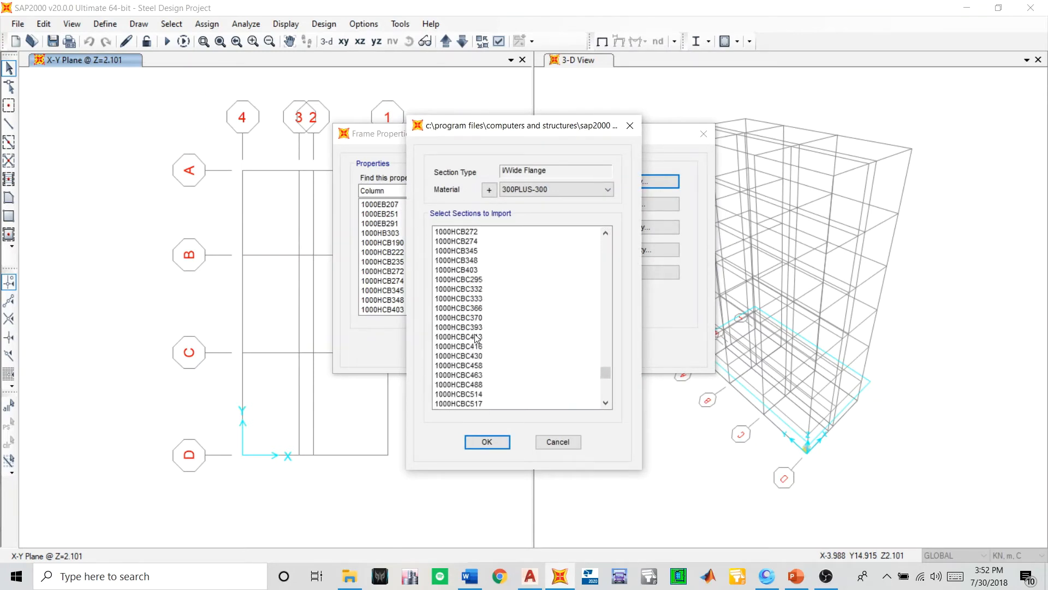
{"action": "left_click", "coordinate": [557, 442]}
{"action": "left_click", "coordinate": [562, 439]}
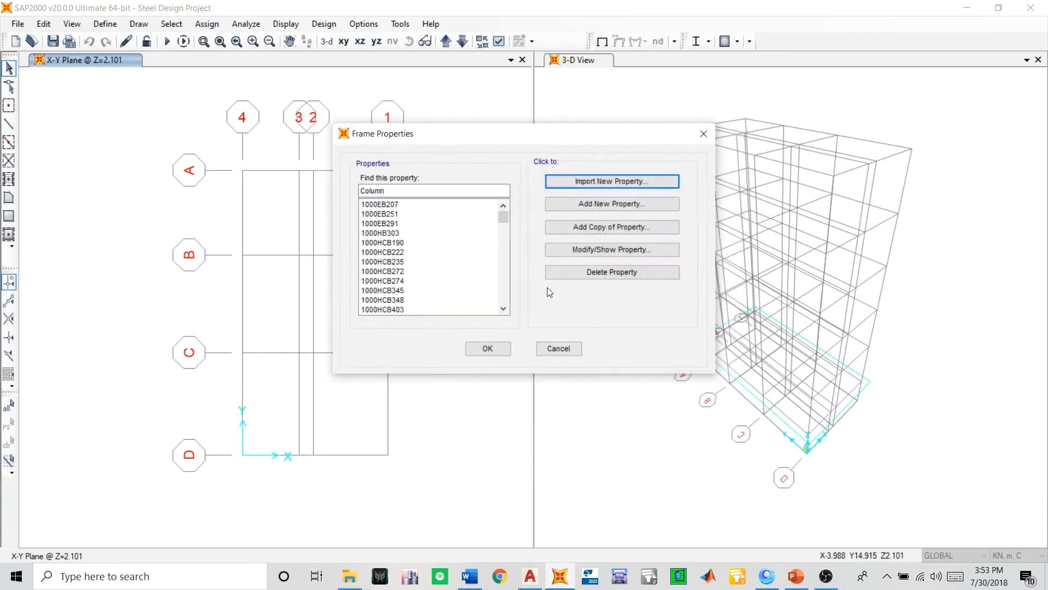
- Add a new steel frame property of the Auto Select List type and name it Column
{"action": "scroll", "coordinate": [459, 221], "scroll_direction": "down", "scroll_amount": 5}
{"action": "left_click", "coordinate": [461, 215]}
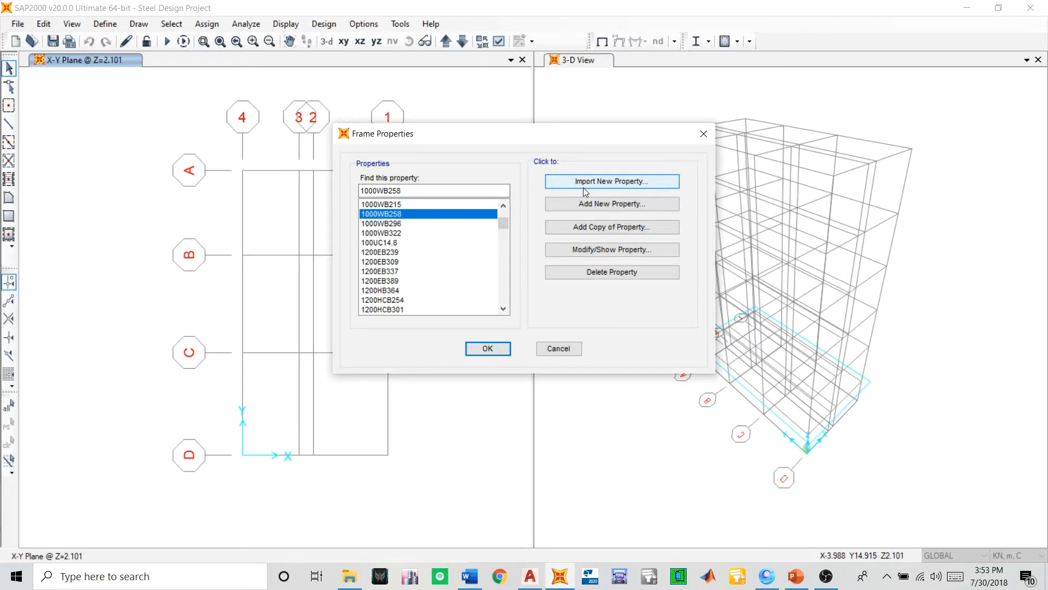
{"action": "left_click", "coordinate": [611, 210]}
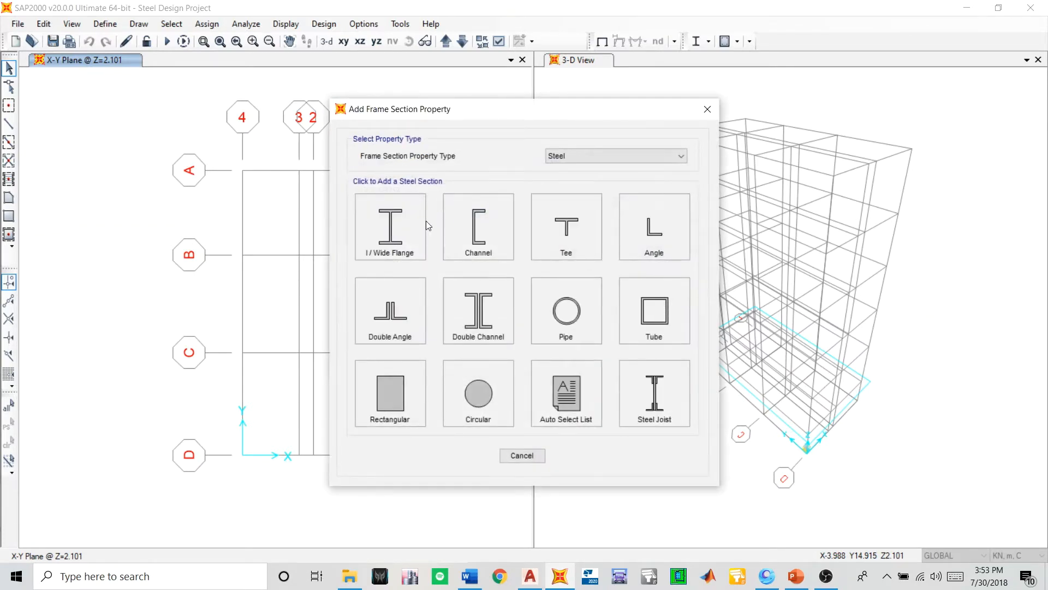
{"action": "left_click", "coordinate": [560, 385]}
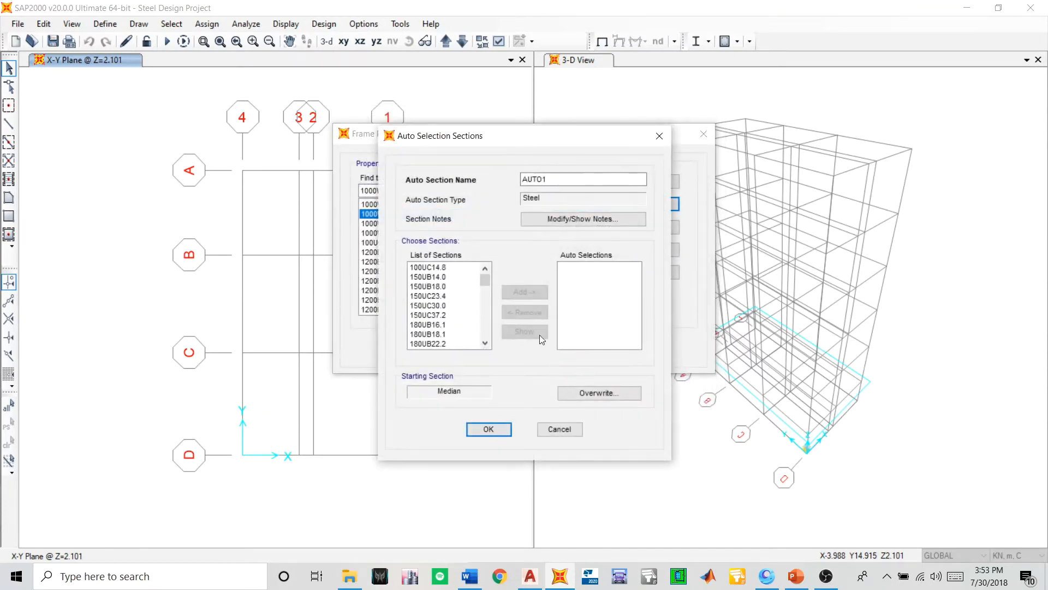
{"action": "left_click", "coordinate": [555, 181]}
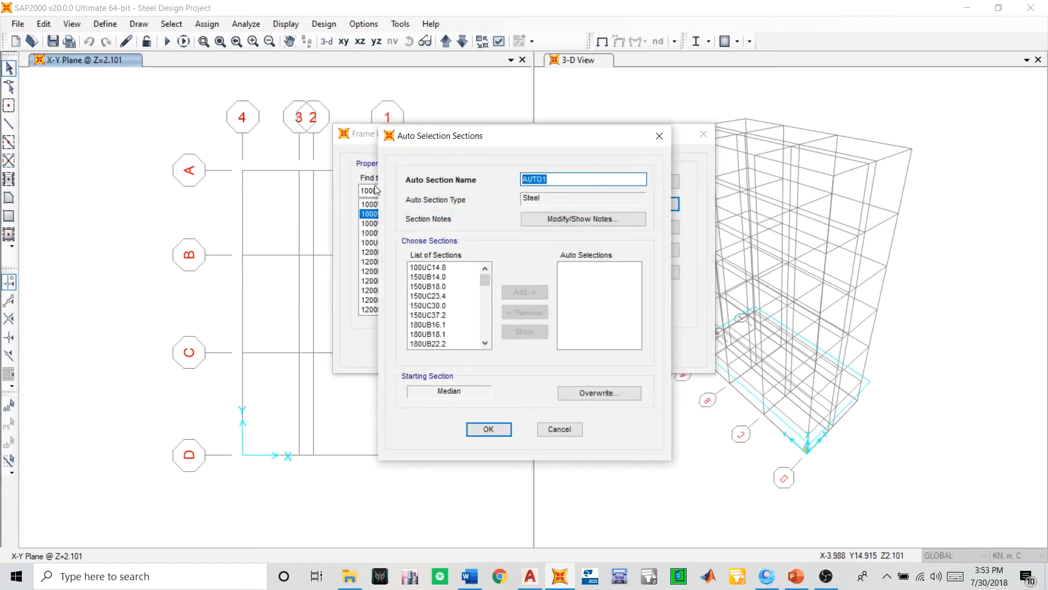
{"action": "type", "text": "Column"}
{"action": "left_click_drag", "start_coordinate": [418, 141], "coordinate": [403, 160]}
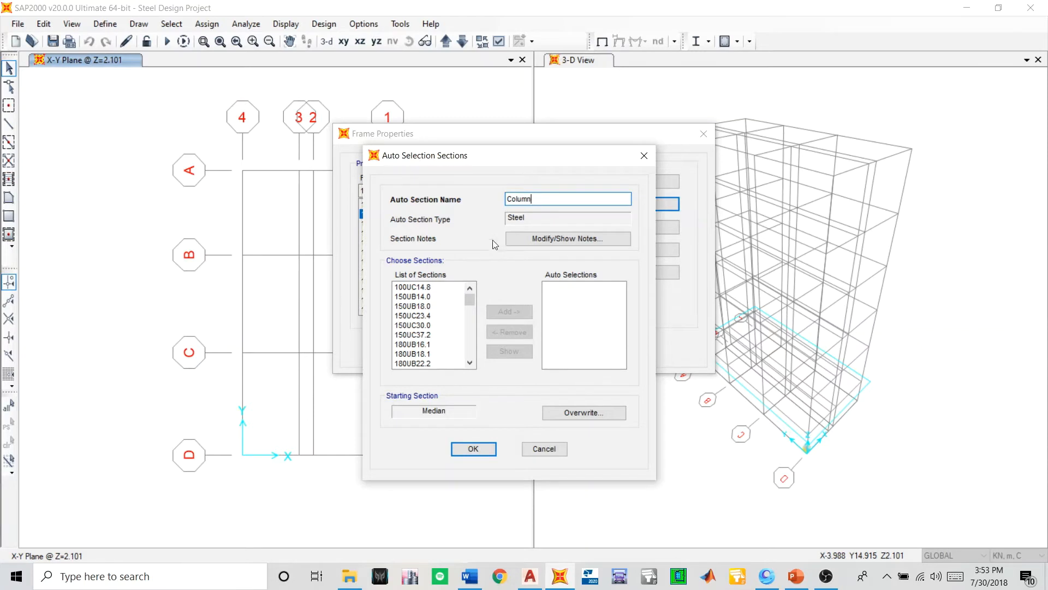
- Add sections 100UC14.8, 150UC23.4, 150UC30.0 and 150UC37.2 to the Column auto selections
{"action": "left_click", "coordinate": [418, 290]}
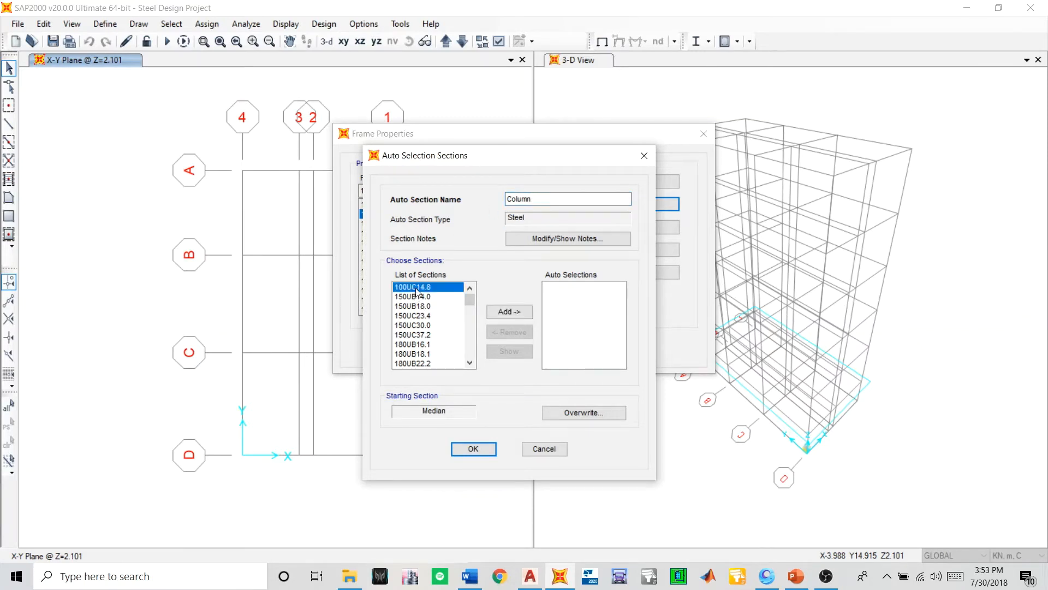
{"action": "left_click", "coordinate": [505, 311]}
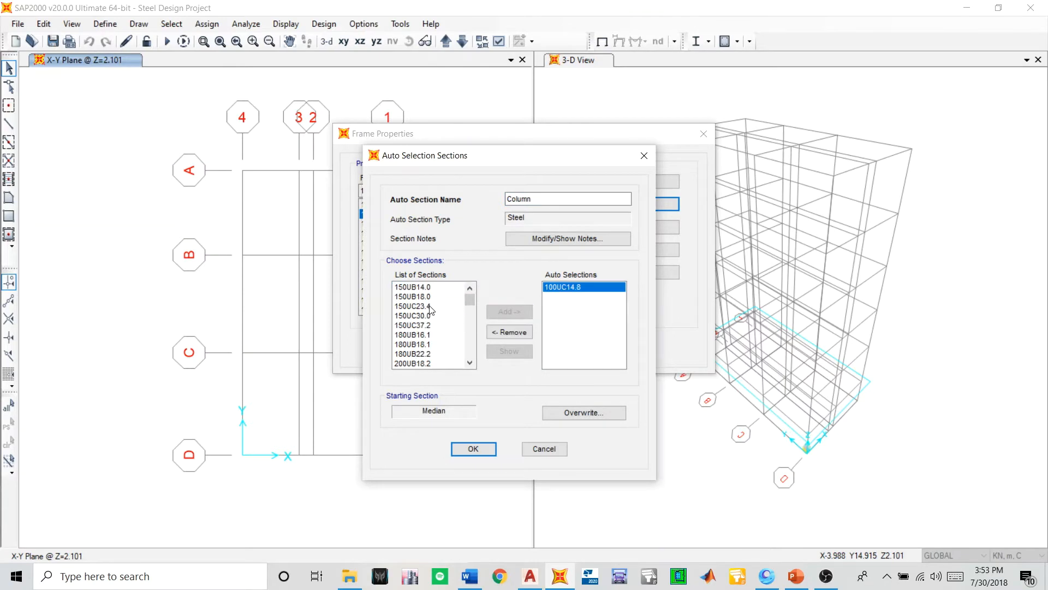
{"action": "mouse_move", "coordinate": [429, 307]}
{"action": "left_mouse_down"}
{"action": "mouse_move", "coordinate": [429, 349]}
{"action": "mouse_move", "coordinate": [426, 326]}
{"action": "left_mouse_up"}
{"action": "left_click", "coordinate": [499, 311]}
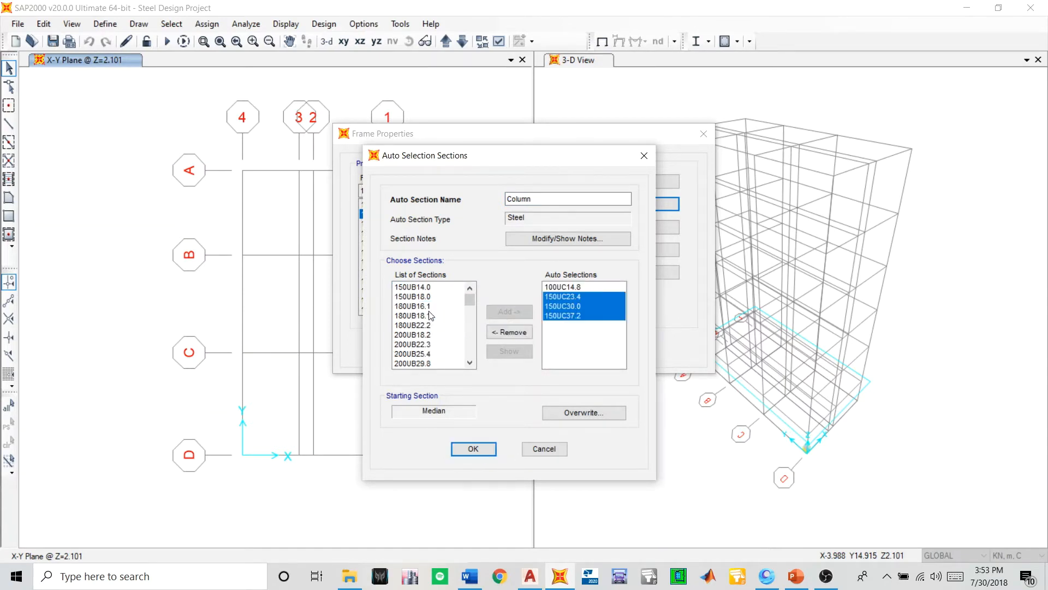
- Add sections 200UC46.2, 200UC52.2 and 200UC59.5 to the Column auto selections
{"action": "left_click", "coordinate": [467, 363]}
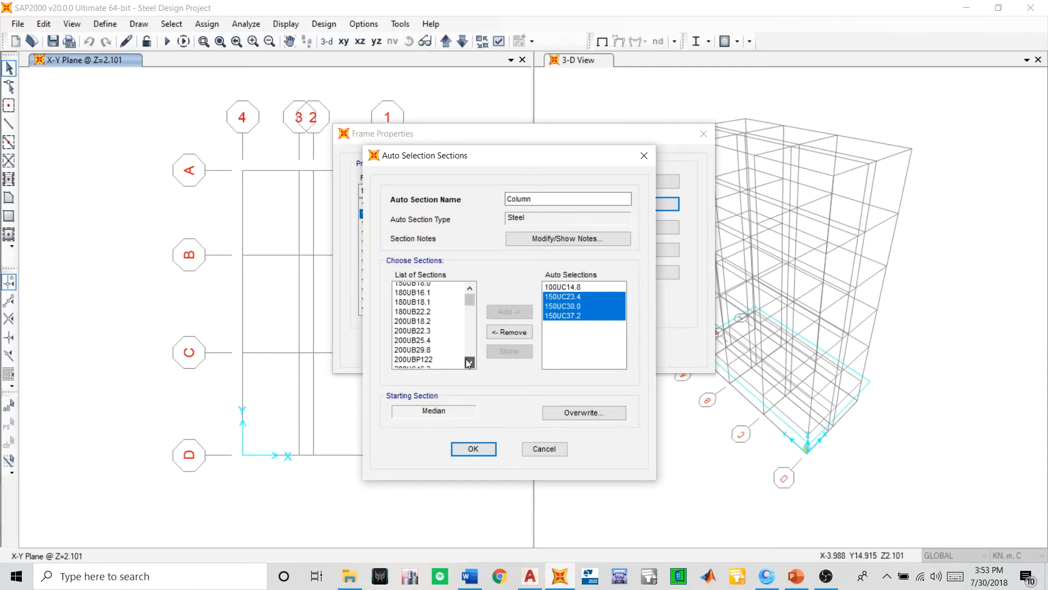
{"action": "left_click", "coordinate": [468, 363]}
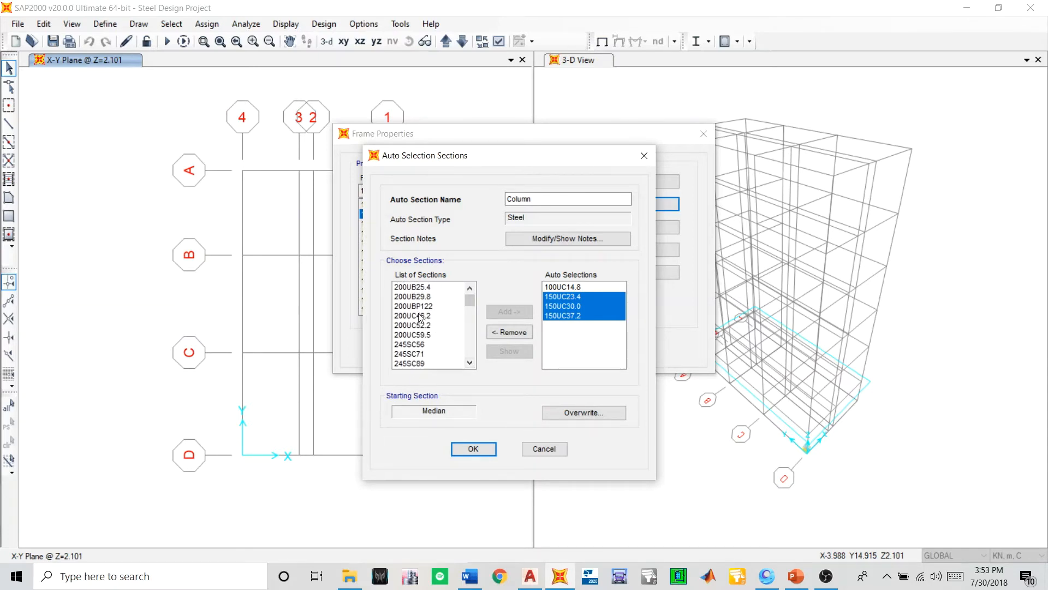
{"action": "left_click_drag", "start_coordinate": [421, 317], "coordinate": [424, 335]}
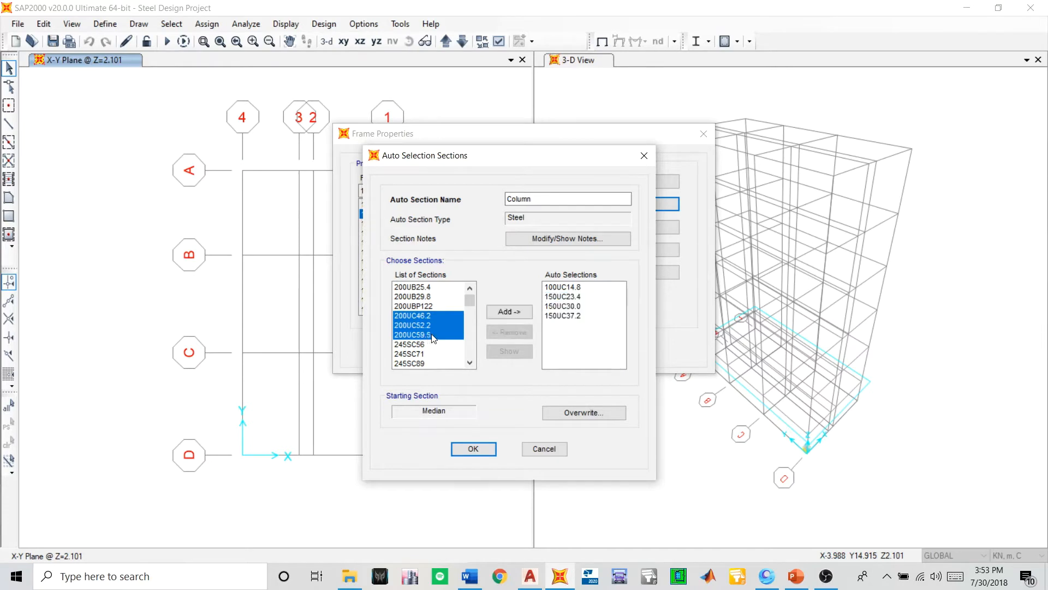
{"action": "left_click", "coordinate": [508, 311]}
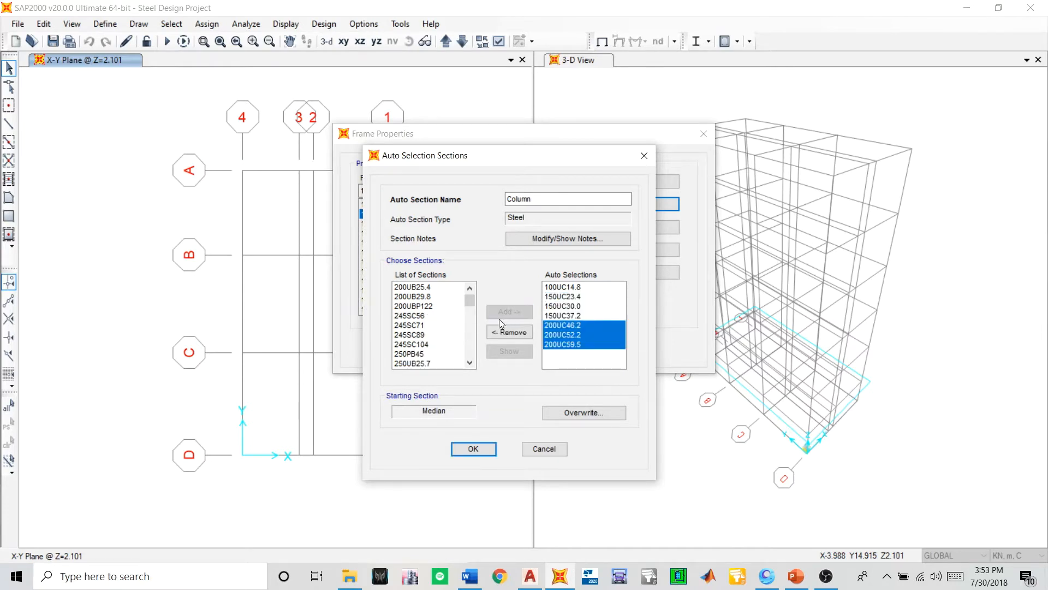
- Add sections 250UC72.9 and 250UC89.5 to the Column auto selections
{"action": "left_click", "coordinate": [470, 362]}
{"action": "left_click", "coordinate": [469, 361]}
{"action": "left_click", "coordinate": [470, 361]}
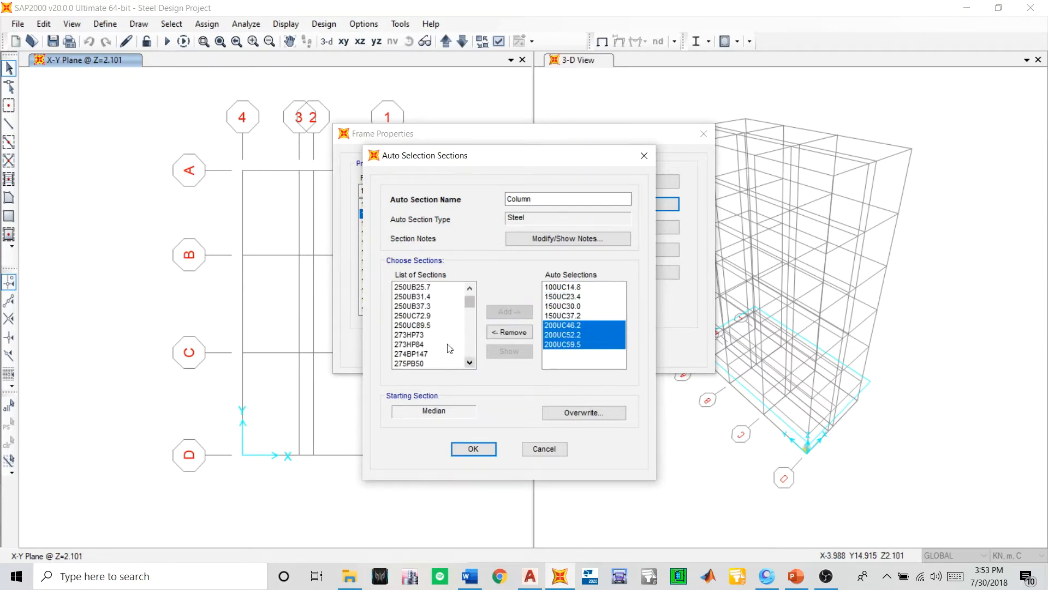
{"action": "left_click_drag", "start_coordinate": [433, 315], "coordinate": [431, 329]}
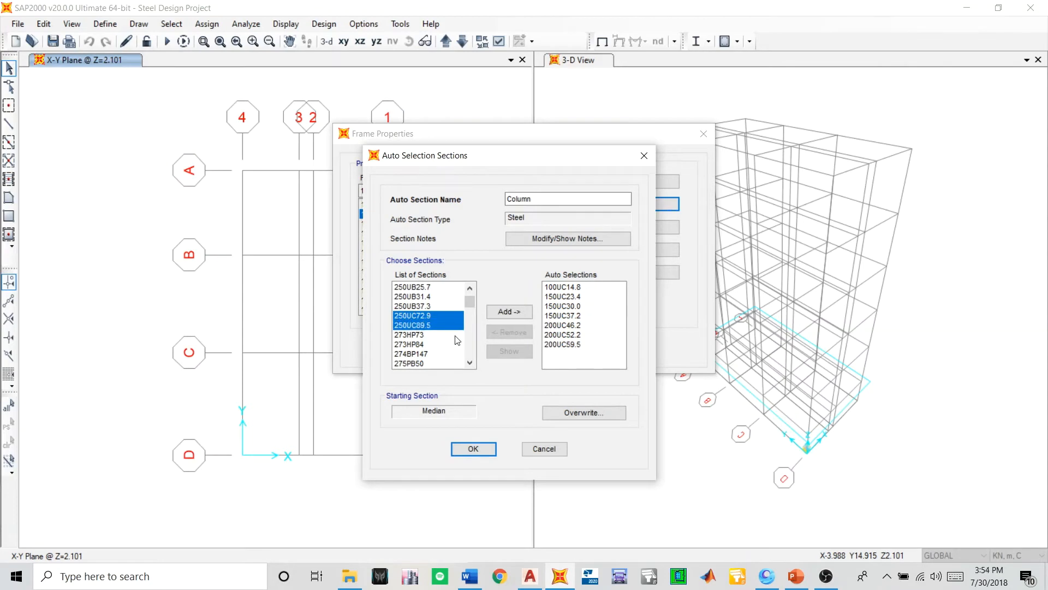
{"action": "left_click", "coordinate": [508, 312]}
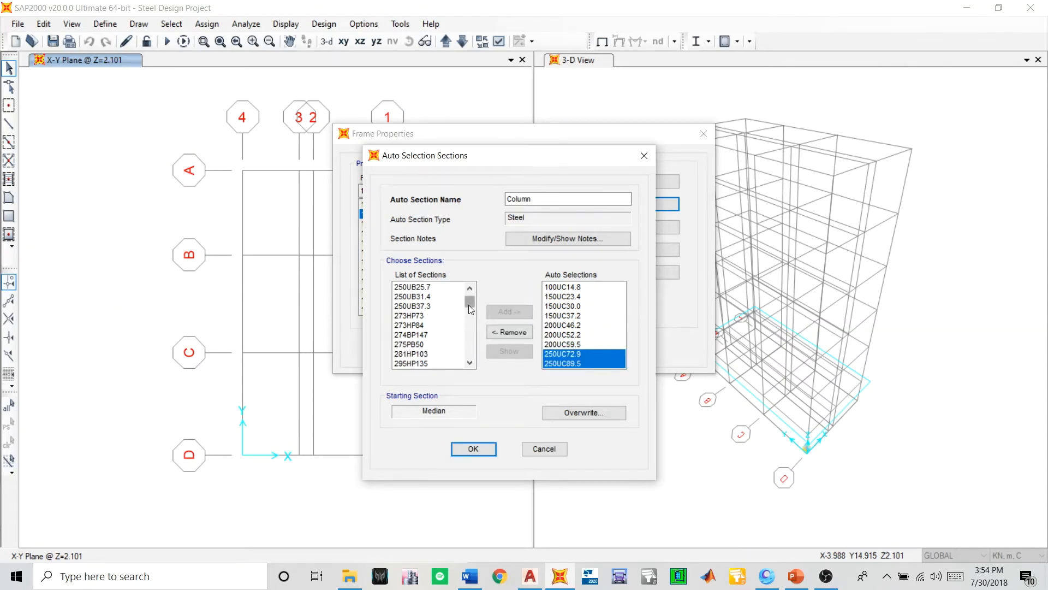
- Add sections 310UC96.8, 310UC118, 310UC137 and 310UC158 to the Column auto selections
{"action": "left_click", "coordinate": [469, 362]}
{"action": "left_click", "coordinate": [470, 361]}
{"action": "left_click", "coordinate": [470, 361]}
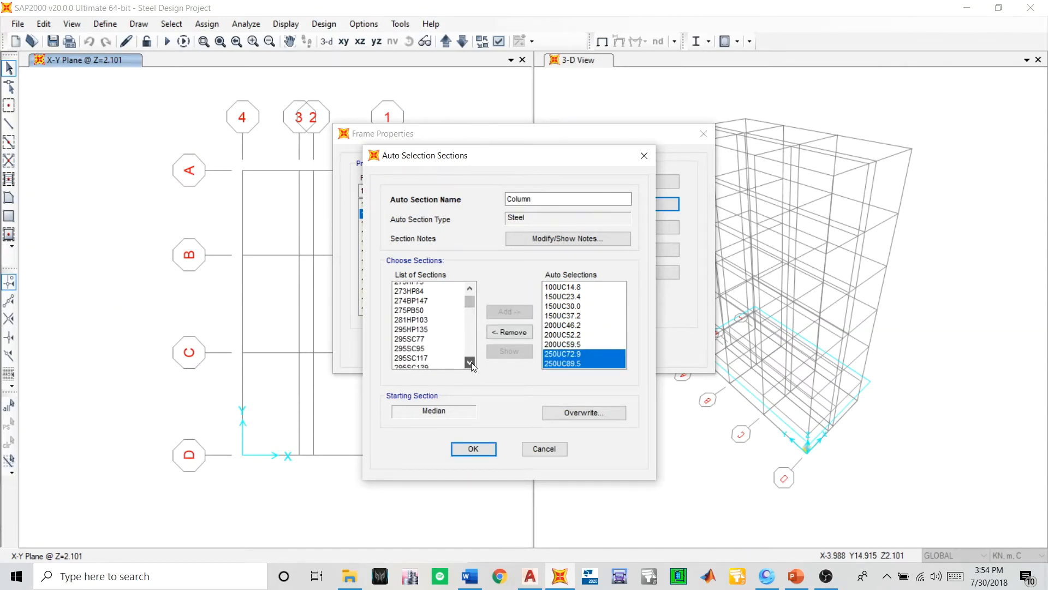
{"action": "left_click", "coordinate": [470, 362]}
{"action": "left_click", "coordinate": [469, 362]}
{"action": "left_click", "coordinate": [470, 361]}
{"action": "left_click", "coordinate": [469, 362]}
{"action": "left_click", "coordinate": [470, 362]}
{"action": "left_click", "coordinate": [469, 361]}
{"action": "left_click", "coordinate": [470, 361]}
{"action": "left_click", "coordinate": [469, 362]}
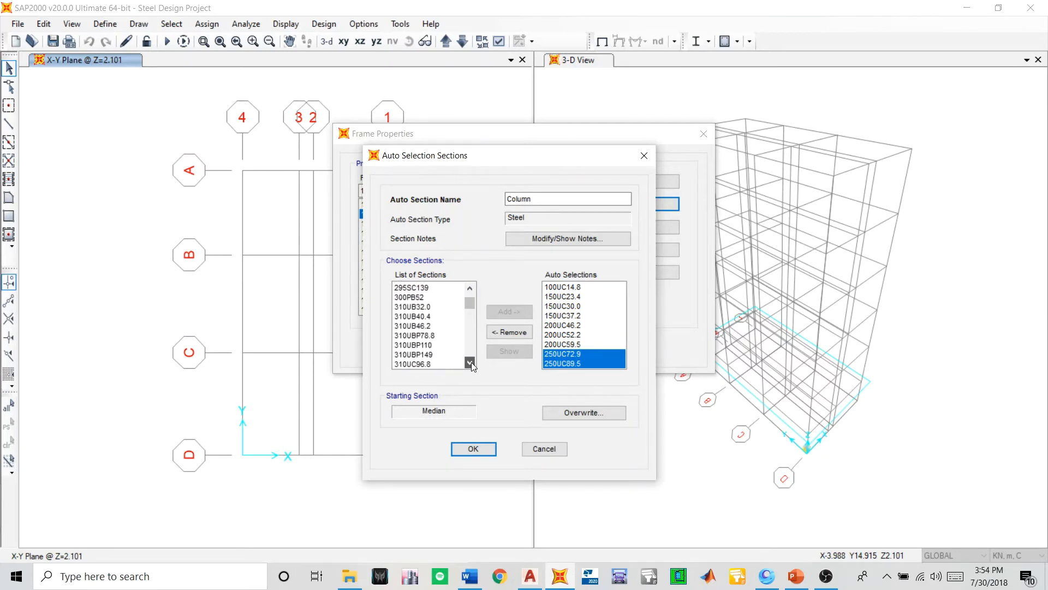
{"action": "left_click", "coordinate": [470, 362]}
{"action": "left_click", "coordinate": [469, 362]}
{"action": "left_click", "coordinate": [470, 361]}
{"action": "left_click", "coordinate": [470, 361]}
{"action": "left_click", "coordinate": [470, 362]}
{"action": "left_click", "coordinate": [469, 362]}
{"action": "left_click_drag", "start_coordinate": [429, 307], "coordinate": [430, 336]}
{"action": "left_click", "coordinate": [513, 311]}
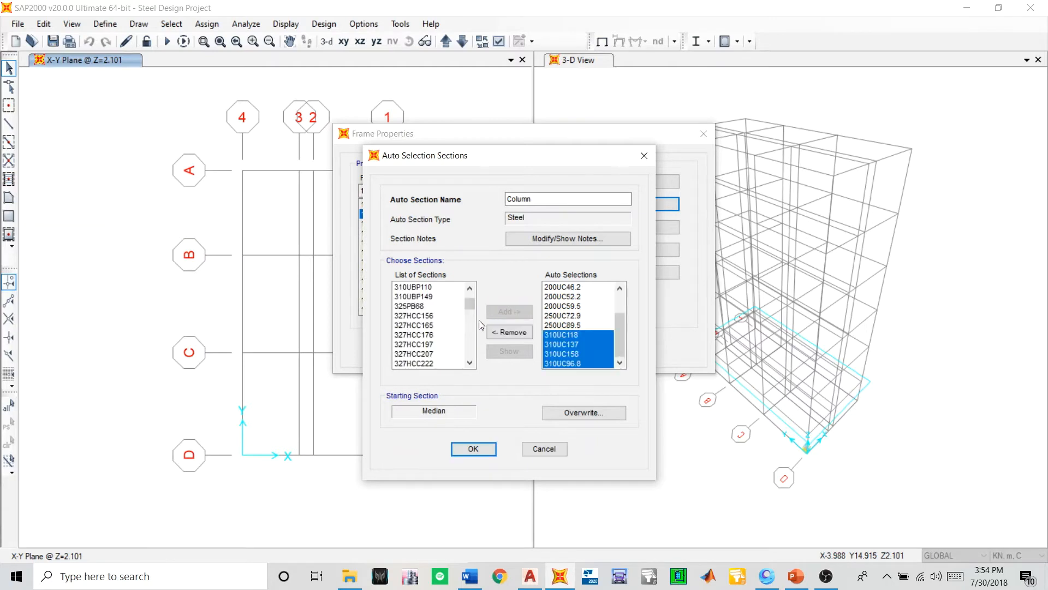
- Look through the rest of the available sections list for any further universal column sizes
{"action": "left_click", "coordinate": [469, 363]}
{"action": "left_click", "coordinate": [469, 363]}
{"action": "left_click", "coordinate": [469, 362]}
{"action": "left_click", "coordinate": [469, 362]}
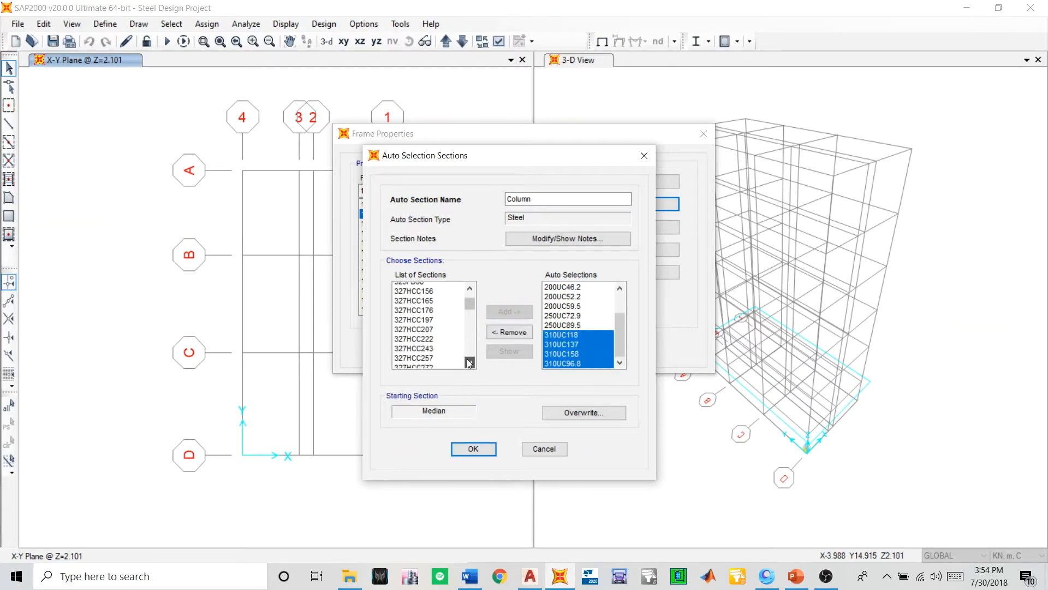
{"action": "left_click", "coordinate": [469, 362]}
{"action": "left_click", "coordinate": [469, 363]}
{"action": "left_click", "coordinate": [470, 362]}
{"action": "left_click", "coordinate": [469, 362]}
{"action": "left_click", "coordinate": [470, 363]}
{"action": "left_click", "coordinate": [469, 363]}
{"action": "left_click", "coordinate": [470, 362]}
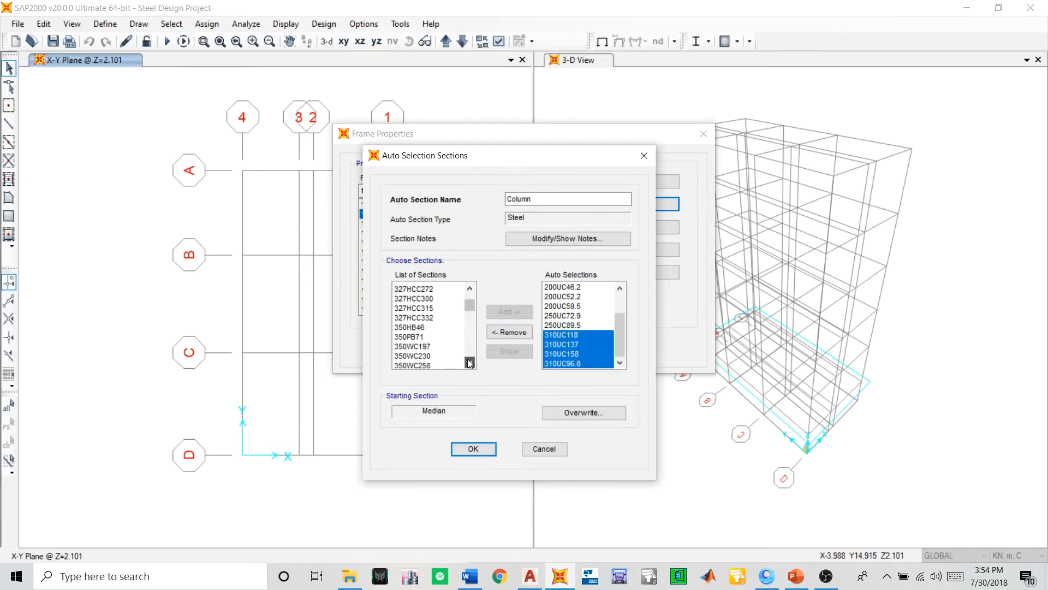
{"action": "left_click", "coordinate": [469, 363]}
{"action": "left_click", "coordinate": [470, 363]}
{"action": "left_click", "coordinate": [470, 362]}
{"action": "left_click", "coordinate": [470, 362]}
{"action": "left_click", "coordinate": [469, 363]}
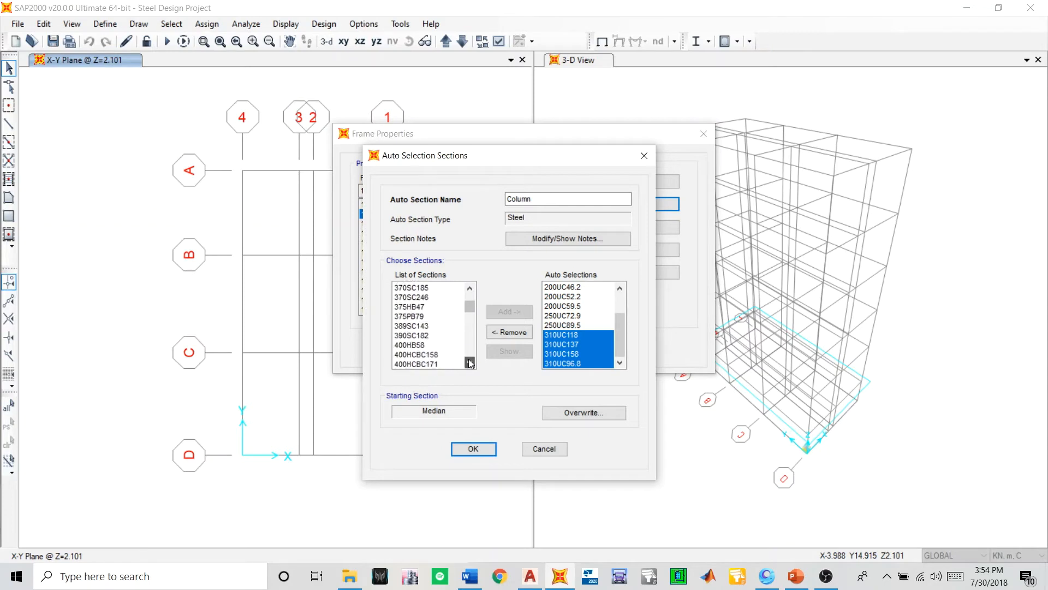
{"action": "left_click", "coordinate": [470, 363]}
{"action": "left_click", "coordinate": [470, 363]}
{"action": "left_click", "coordinate": [469, 363]}
{"action": "left_click", "coordinate": [469, 363]}
{"action": "left_click", "coordinate": [470, 362]}
{"action": "left_click", "coordinate": [470, 362]}
{"action": "left_click", "coordinate": [470, 362]}
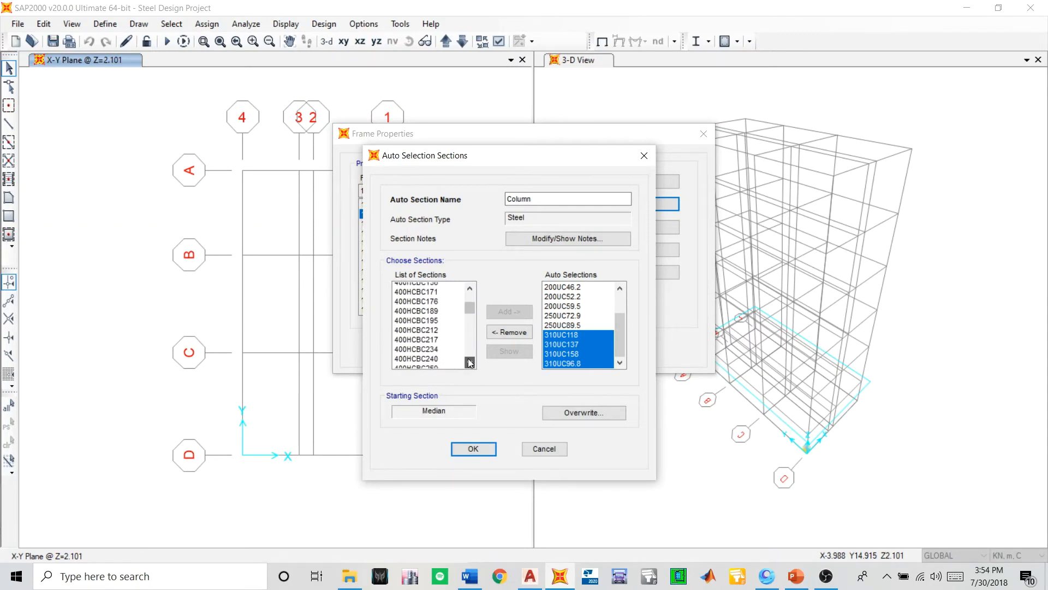
{"action": "left_click", "coordinate": [470, 363]}
{"action": "left_click", "coordinate": [469, 363]}
{"action": "left_click", "coordinate": [469, 362]}
{"action": "left_click", "coordinate": [470, 363]}
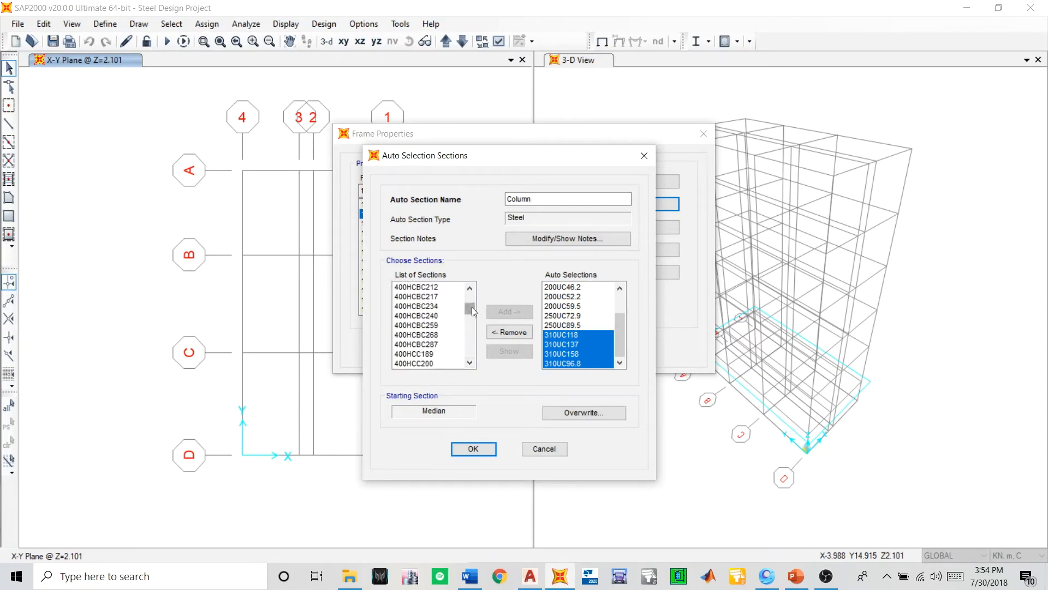
{"action": "mouse_move", "coordinate": [471, 306]}
{"action": "left_mouse_down"}
{"action": "mouse_move", "coordinate": [468, 365]}
{"action": "mouse_move", "coordinate": [457, 291]}
{"action": "left_mouse_up"}
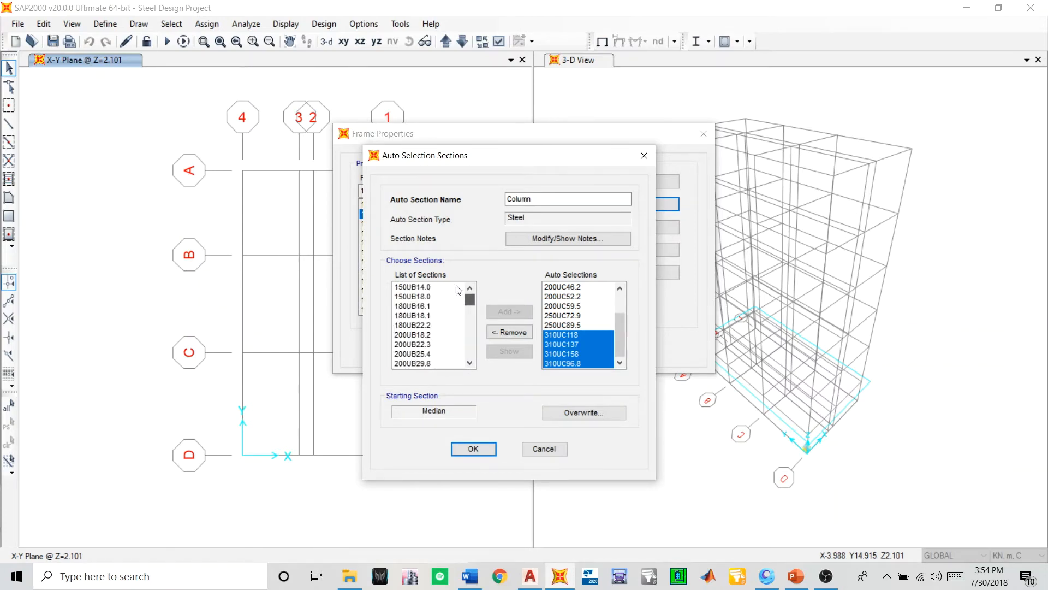
{"action": "left_click_drag", "start_coordinate": [469, 362], "coordinate": [469, 362]}
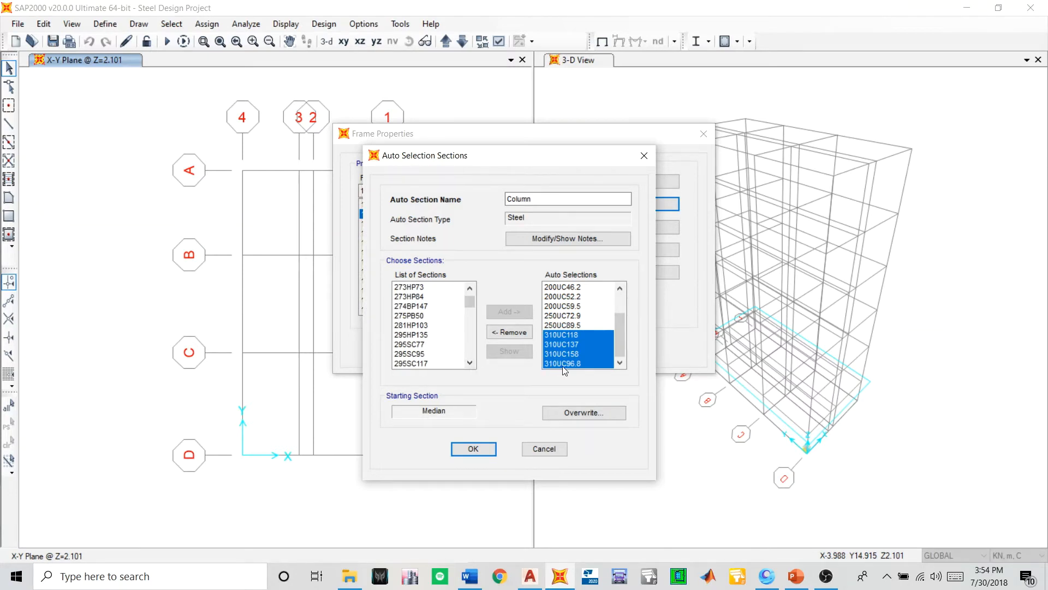
{"action": "left_click_drag", "start_coordinate": [472, 362], "coordinate": [472, 369]}
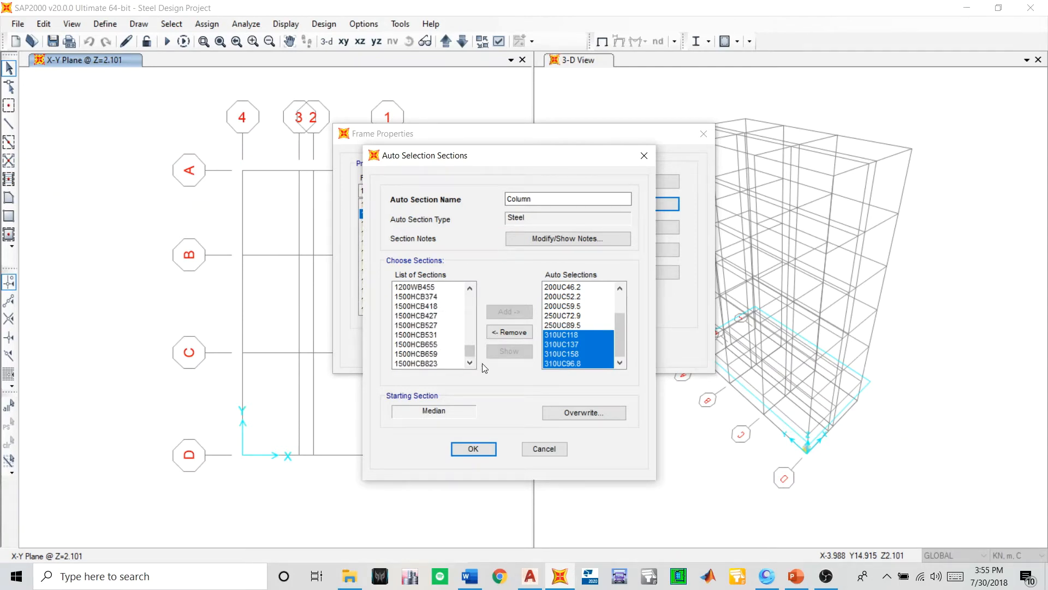
- Check the section notes of the column auto select list and close them
{"action": "left_click", "coordinate": [549, 236]}
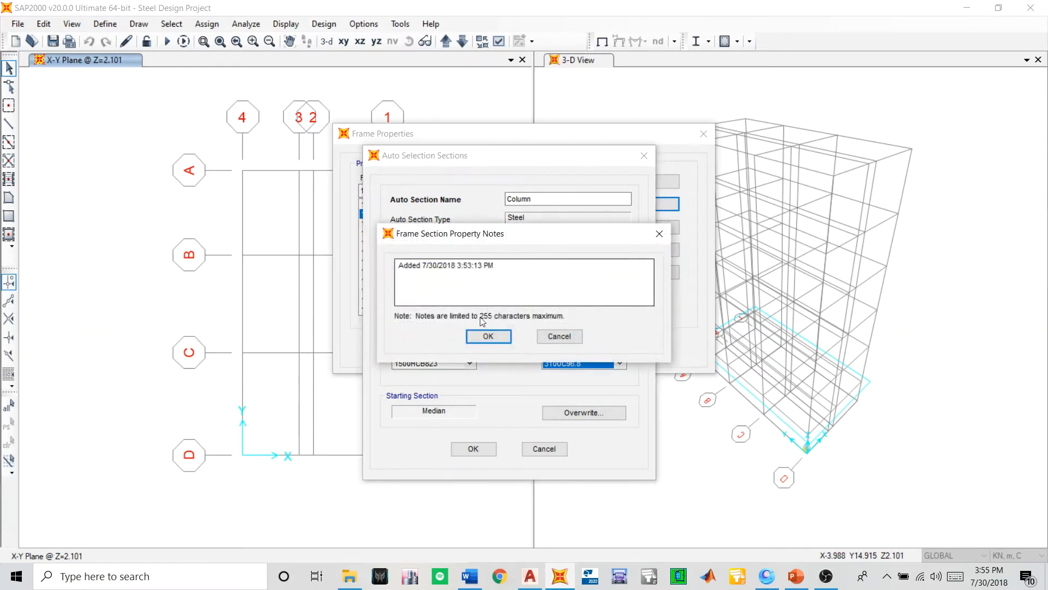
{"action": "left_click", "coordinate": [474, 334]}
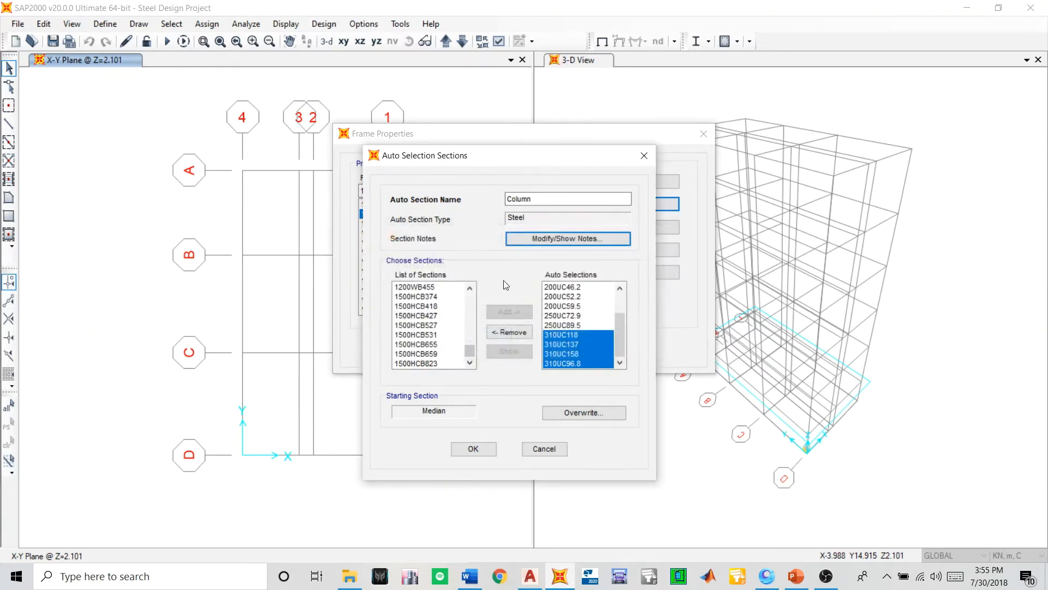
{"action": "left_click", "coordinate": [521, 240]}
{"action": "left_click", "coordinate": [484, 335]}
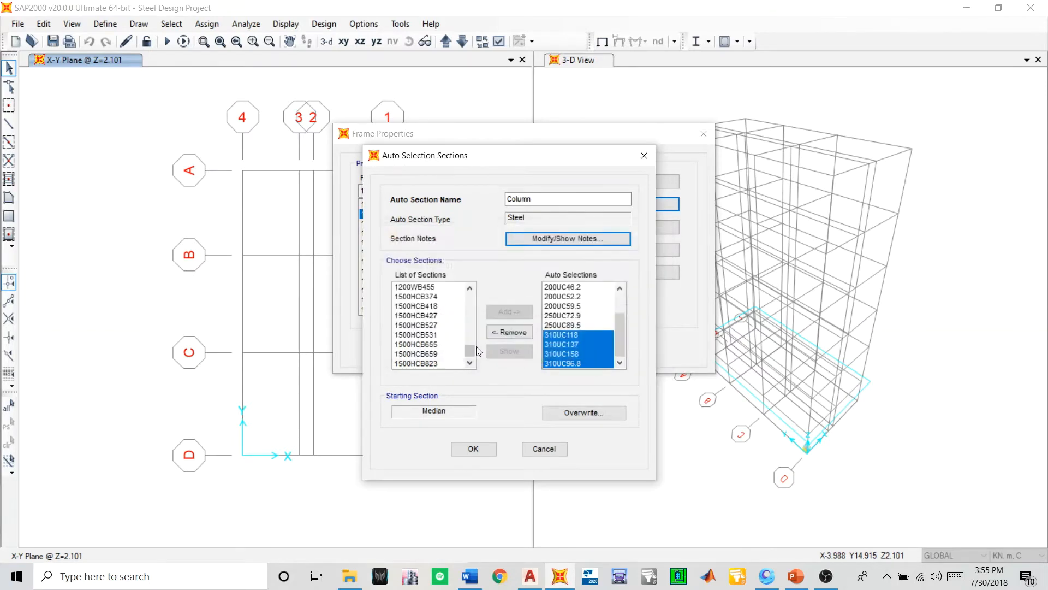
- Name the column auto select list Column Final and save it
{"action": "left_click", "coordinate": [482, 448]}
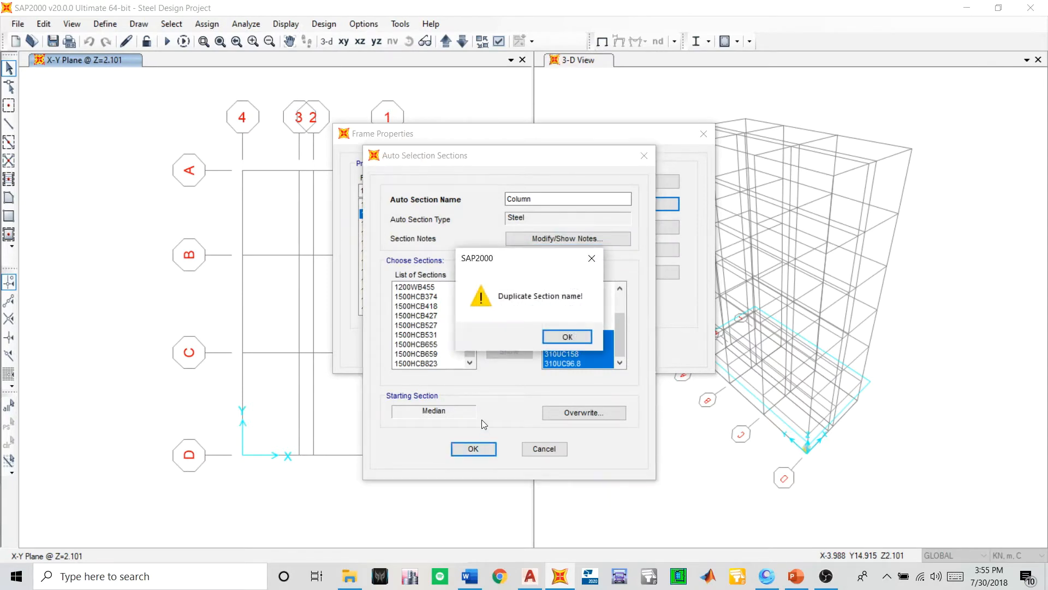
{"action": "left_click", "coordinate": [558, 338]}
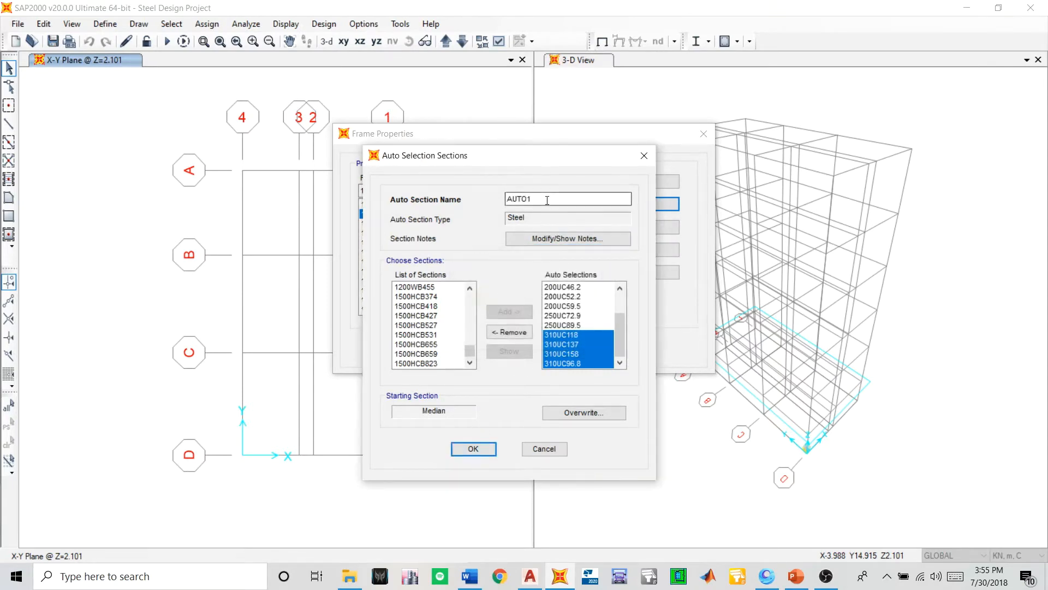
{"action": "type", "text": "Column Final"}
{"action": "left_click", "coordinate": [471, 448]}
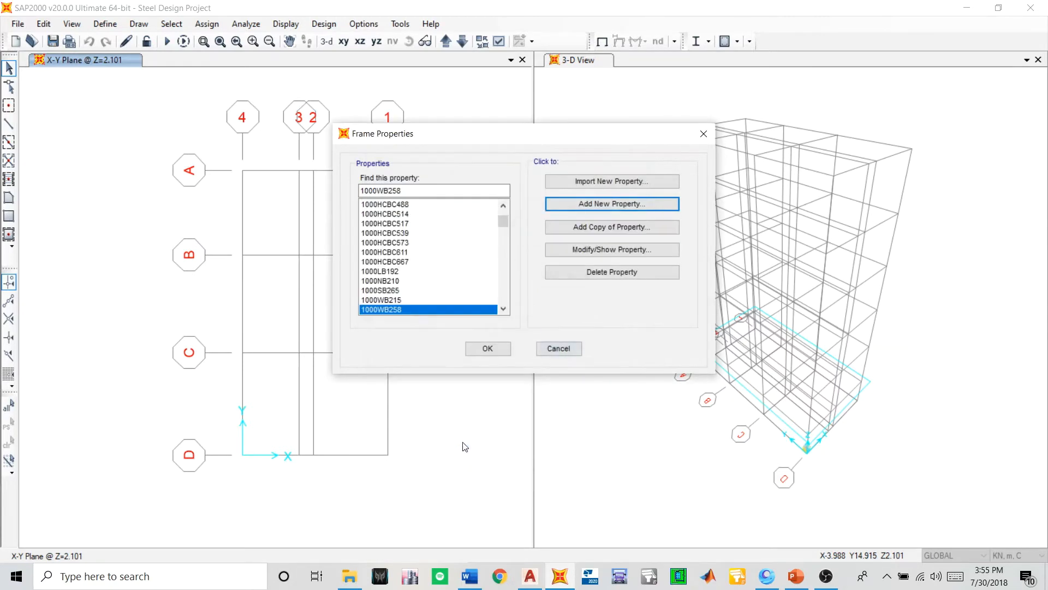
- Try to delete the older Column property from the frame properties list
{"action": "scroll", "coordinate": [476, 281], "scroll_direction": "down", "scroll_amount": 5}
{"action": "scroll", "coordinate": [505, 225], "scroll_direction": "up", "scroll_amount": 4}
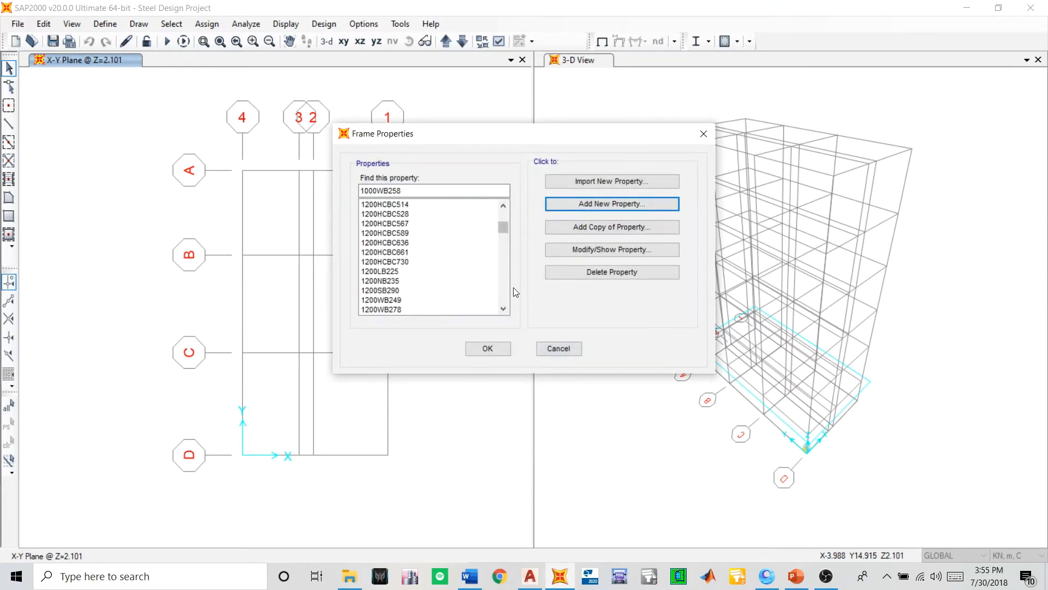
{"action": "scroll", "coordinate": [491, 257], "scroll_direction": "down", "scroll_amount": 10}
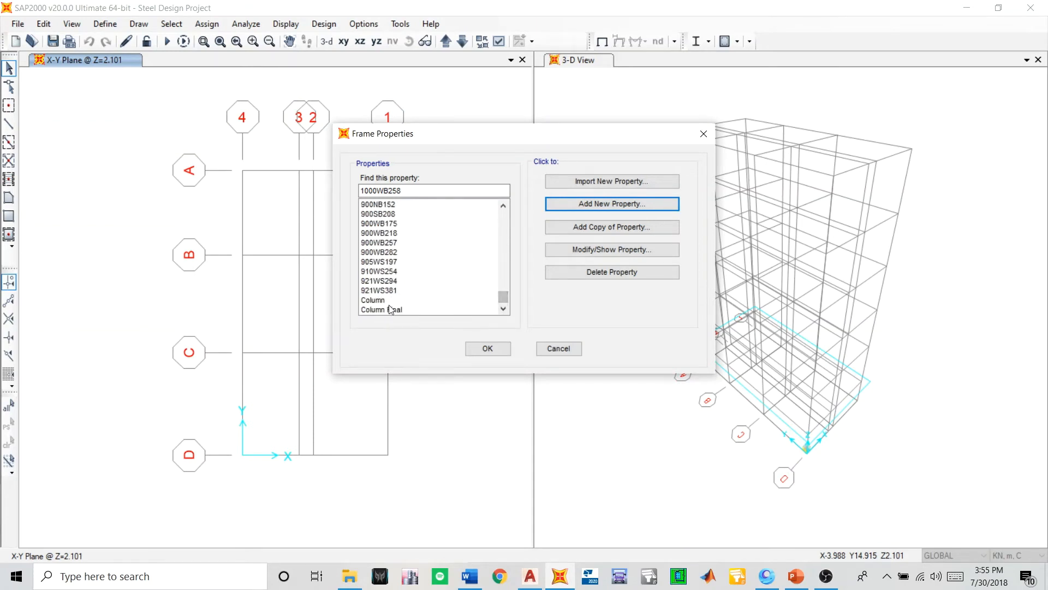
{"action": "left_click", "coordinate": [415, 300]}
{"action": "left_click", "coordinate": [564, 273]}
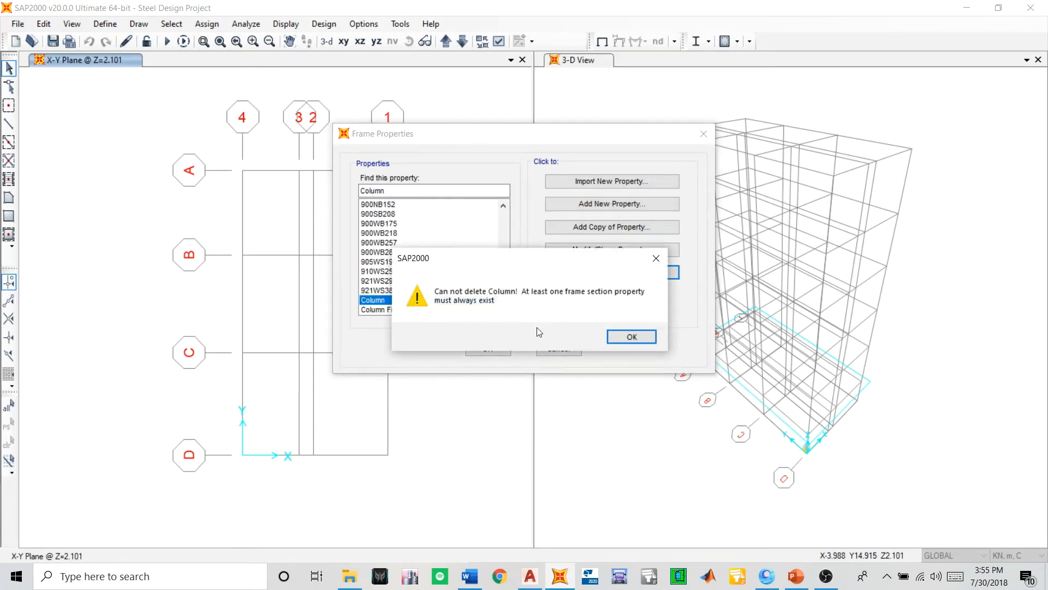
{"action": "left_click", "coordinate": [606, 338]}
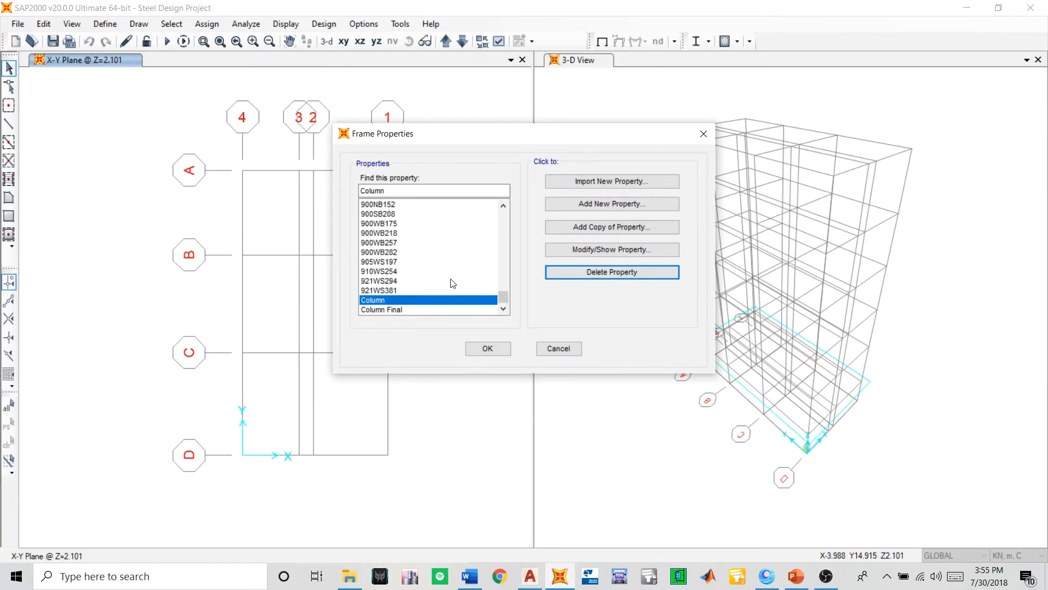
- Add a new steel frame property of the Auto Select List type and name it Beam
{"action": "scroll", "coordinate": [451, 283], "scroll_direction": "up", "scroll_amount": 15}
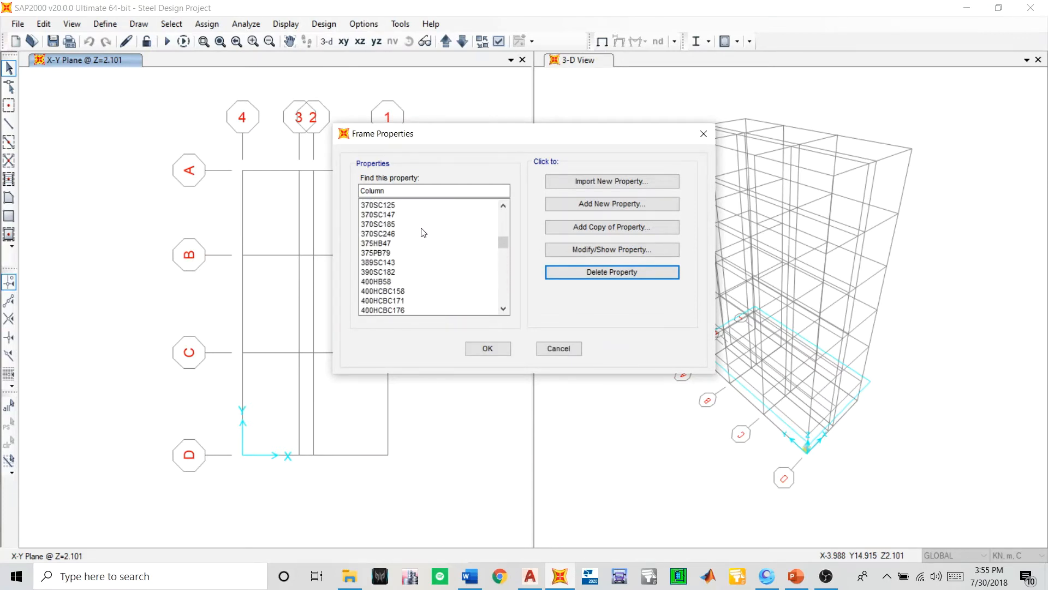
{"action": "scroll", "coordinate": [426, 235], "scroll_direction": "up", "scroll_amount": 12}
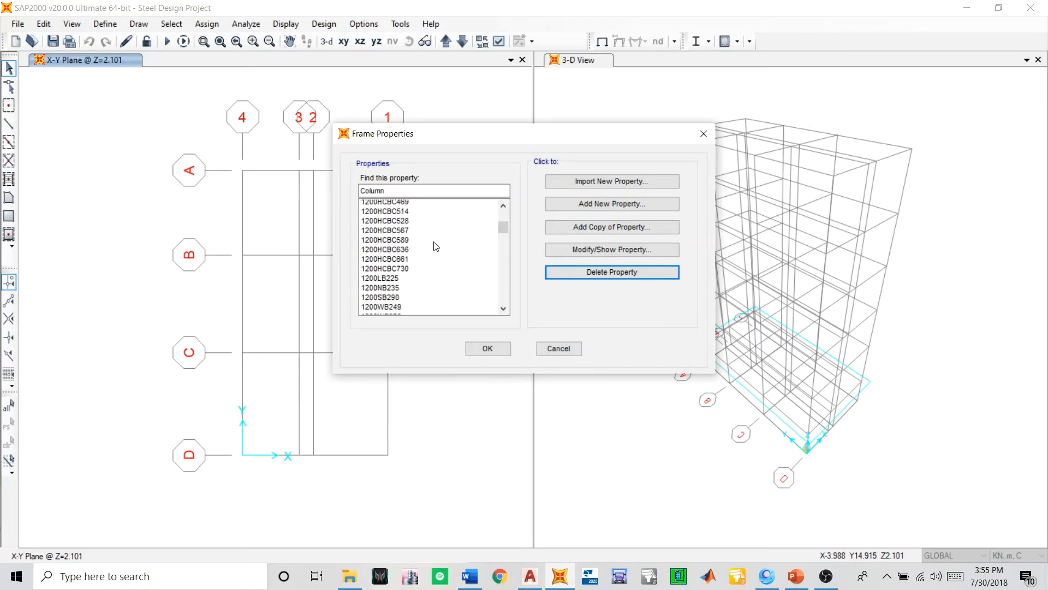
{"action": "scroll", "coordinate": [436, 247], "scroll_direction": "up", "scroll_amount": 5}
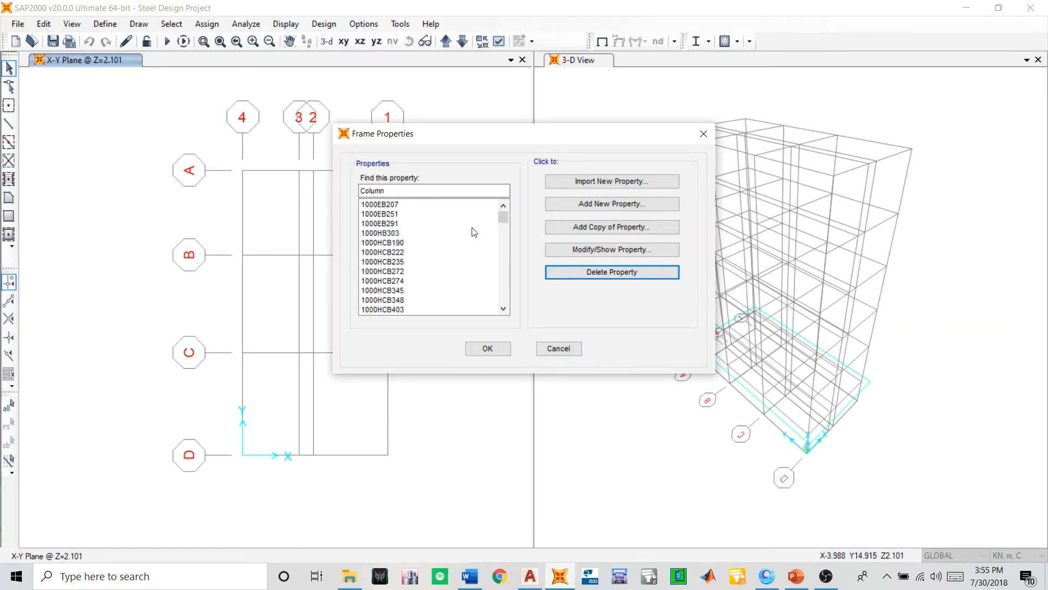
{"action": "left_click", "coordinate": [568, 202]}
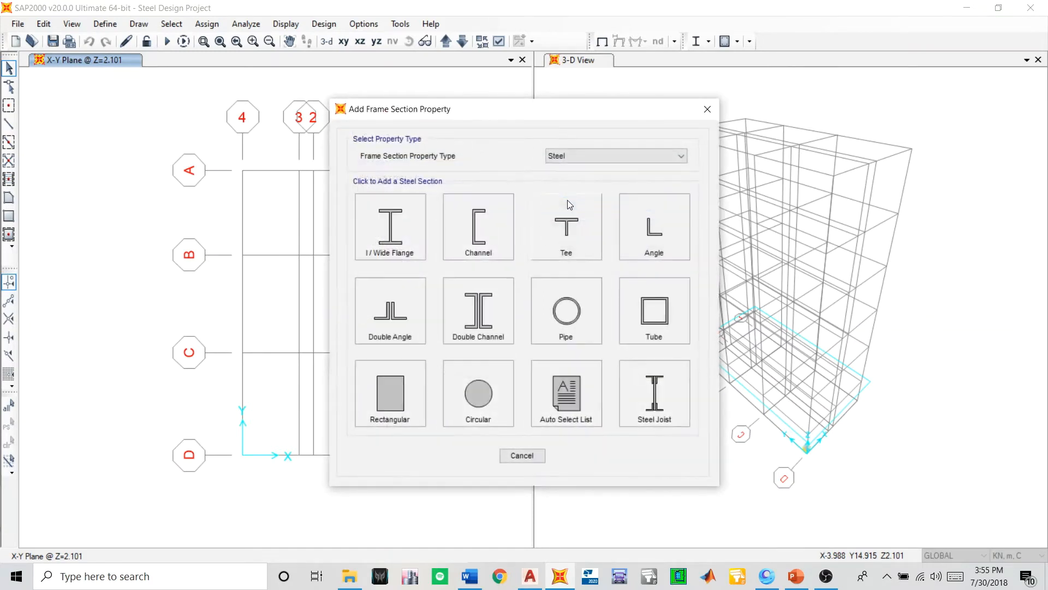
{"action": "left_click", "coordinate": [551, 386]}
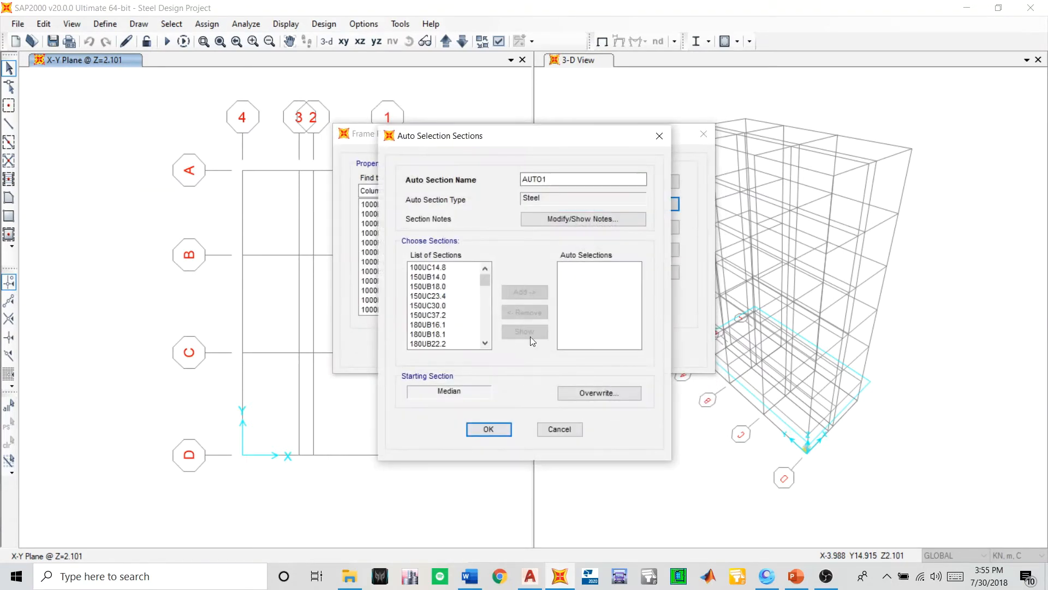
{"action": "double_click", "coordinate": [543, 180]}
- Add sections 150UB14.0 and 150UB18.0 to the Beam auto selections
{"action": "left_click", "coordinate": [441, 277]}
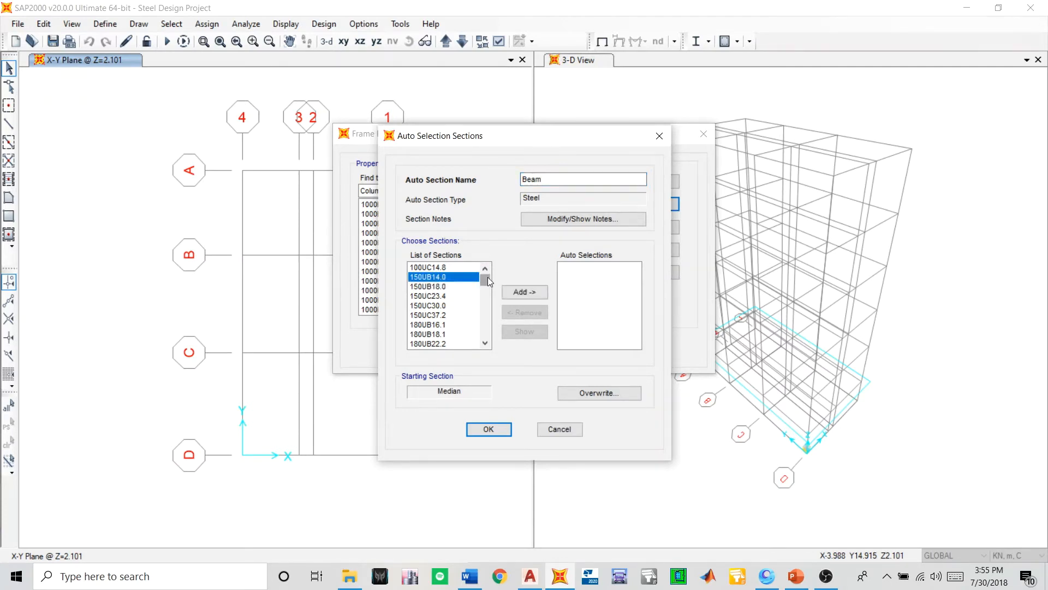
{"action": "left_click", "coordinate": [437, 286], "text": "shift"}
{"action": "left_click", "coordinate": [524, 291]}
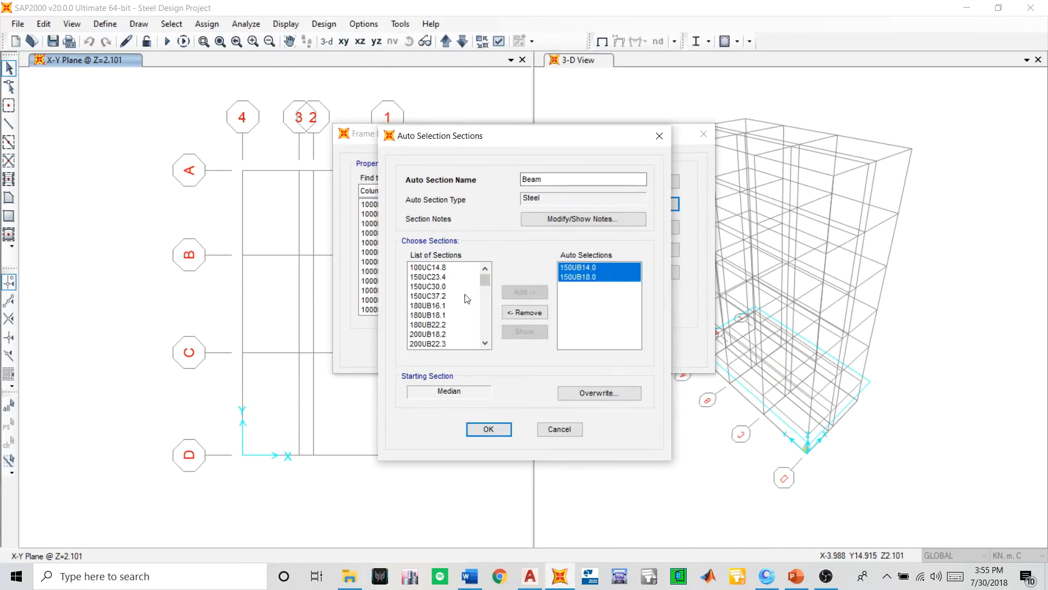
- Add the universal beam sections from 180UB16.1 through 200UB29.8, plus 200UBP122, to the Beam auto selections
{"action": "left_click_drag", "start_coordinate": [437, 309], "coordinate": [442, 355]}
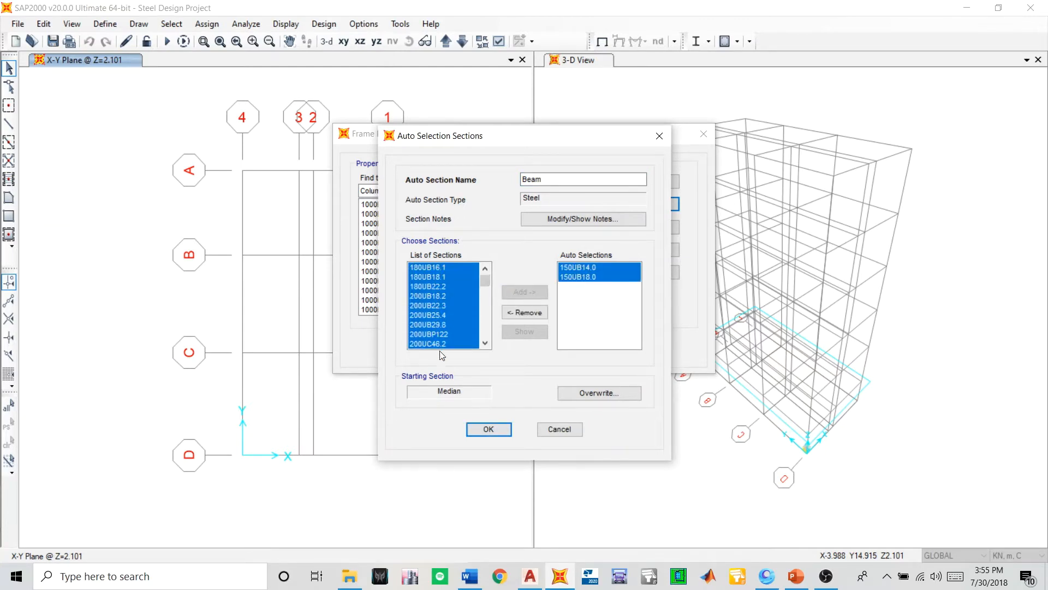
{"action": "left_click_drag", "start_coordinate": [431, 281], "coordinate": [443, 316]}
{"action": "left_click", "coordinate": [507, 295]}
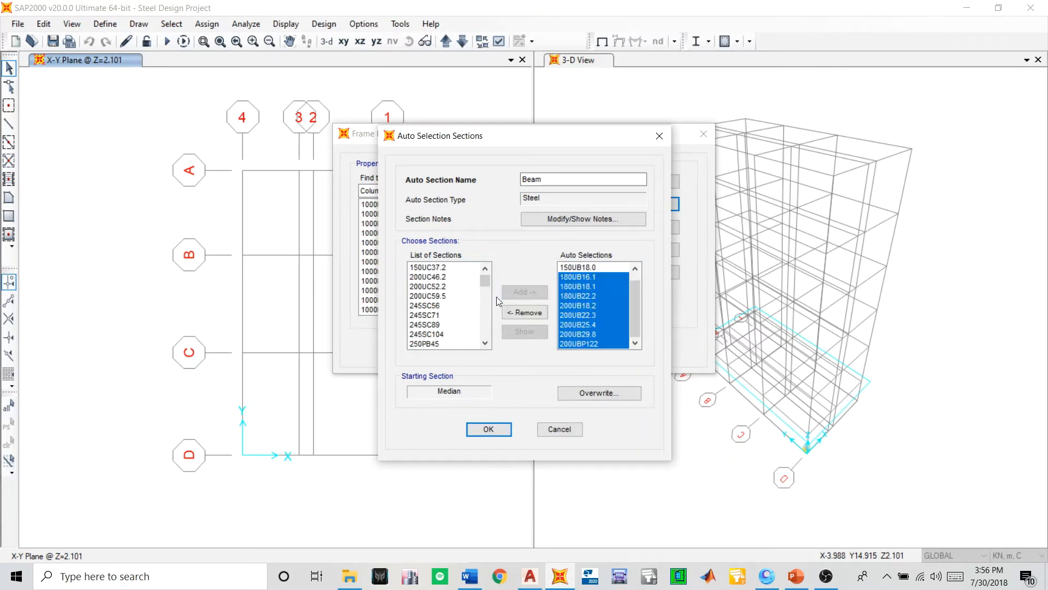
- Add sections 250UB25.7, 250UB31.4 and 250UB37.3 to the Beam auto selections
{"action": "left_click", "coordinate": [485, 343]}
{"action": "left_click", "coordinate": [485, 343]}
{"action": "left_click", "coordinate": [485, 343]}
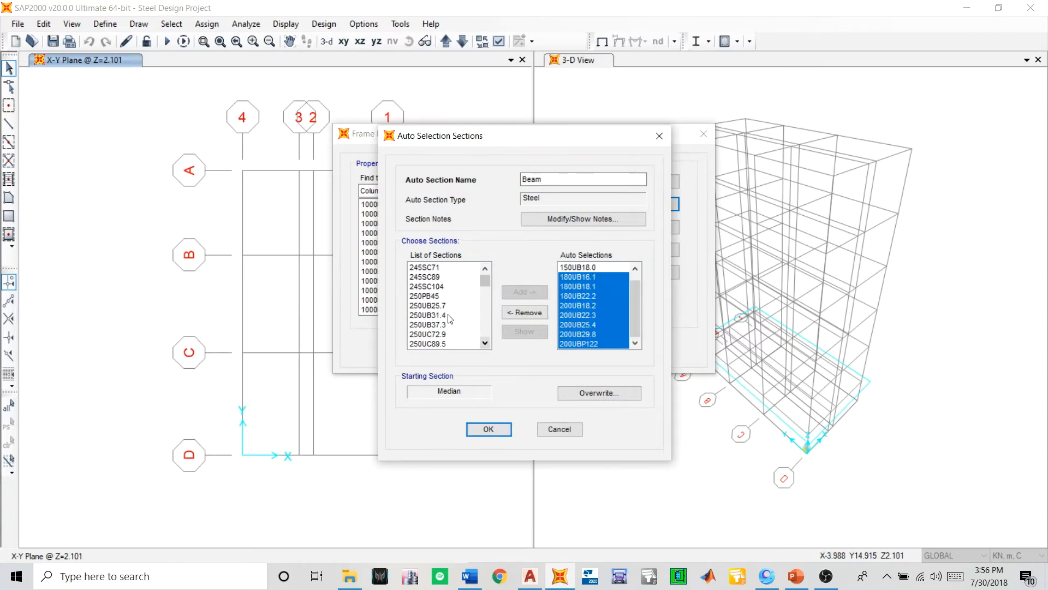
{"action": "mouse_move", "coordinate": [443, 307]}
{"action": "left_mouse_down"}
{"action": "mouse_move", "coordinate": [450, 335]}
{"action": "mouse_move", "coordinate": [446, 324]}
{"action": "left_mouse_up"}
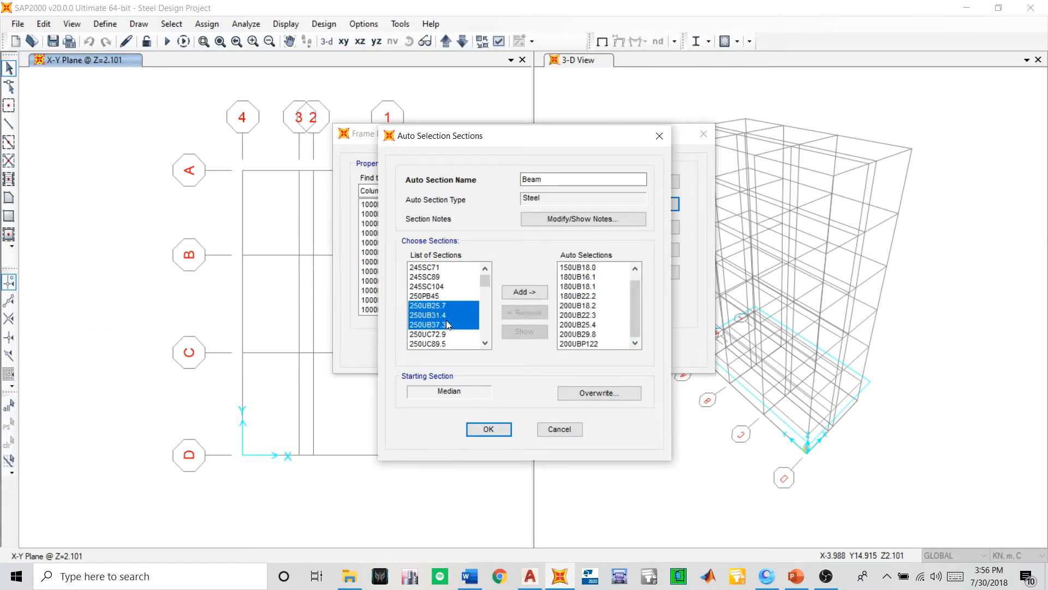
{"action": "left_click", "coordinate": [523, 293]}
- Add sections 310UB32.0, 310UB40.4, 310UB46.2, 310UBP78.8, 310UBP110 and 310UBP149 to the Beam auto selections
{"action": "left_click", "coordinate": [485, 343]}
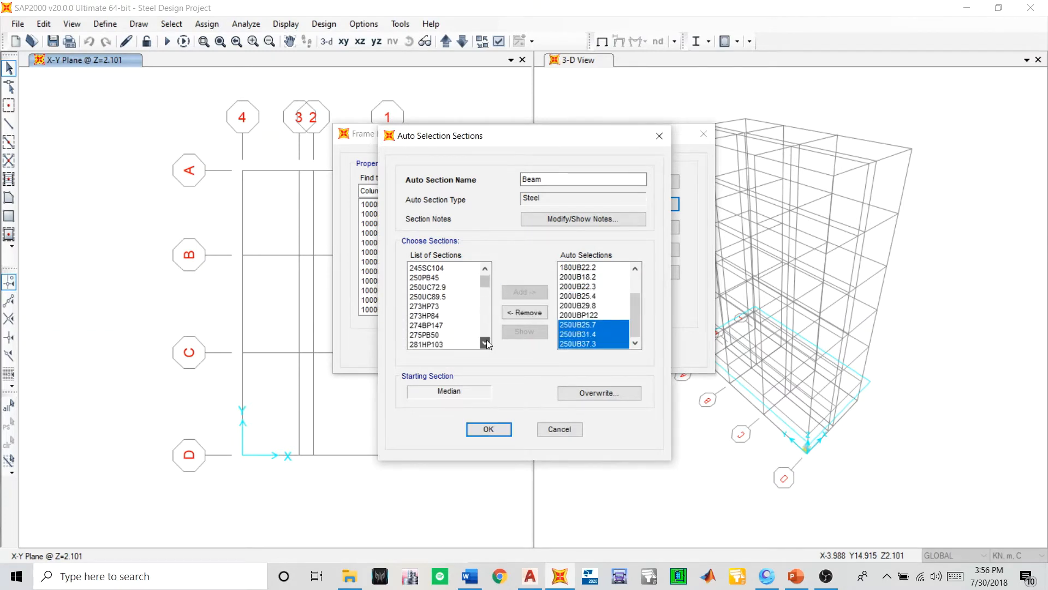
{"action": "left_click", "coordinate": [486, 342]}
{"action": "left_click", "coordinate": [485, 342]}
{"action": "left_click", "coordinate": [486, 343]}
{"action": "left_click", "coordinate": [487, 340]}
{"action": "left_click", "coordinate": [487, 341]}
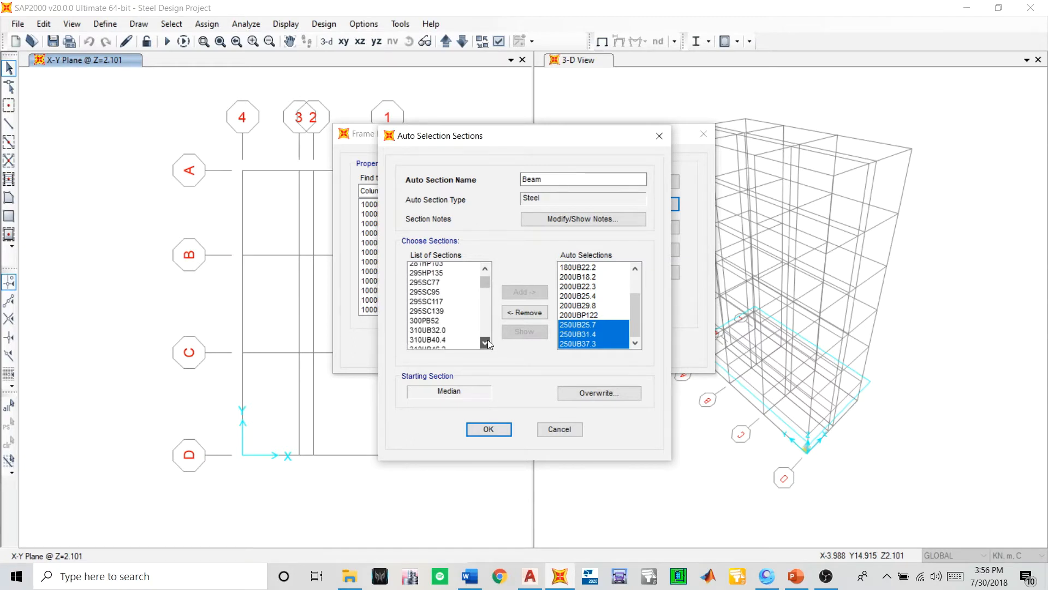
{"action": "left_click", "coordinate": [487, 341]}
{"action": "left_click", "coordinate": [487, 341]}
{"action": "left_click", "coordinate": [487, 341]}
{"action": "left_click", "coordinate": [487, 340]}
{"action": "left_click", "coordinate": [487, 341]}
{"action": "left_click_drag", "start_coordinate": [434, 289], "coordinate": [438, 300]}
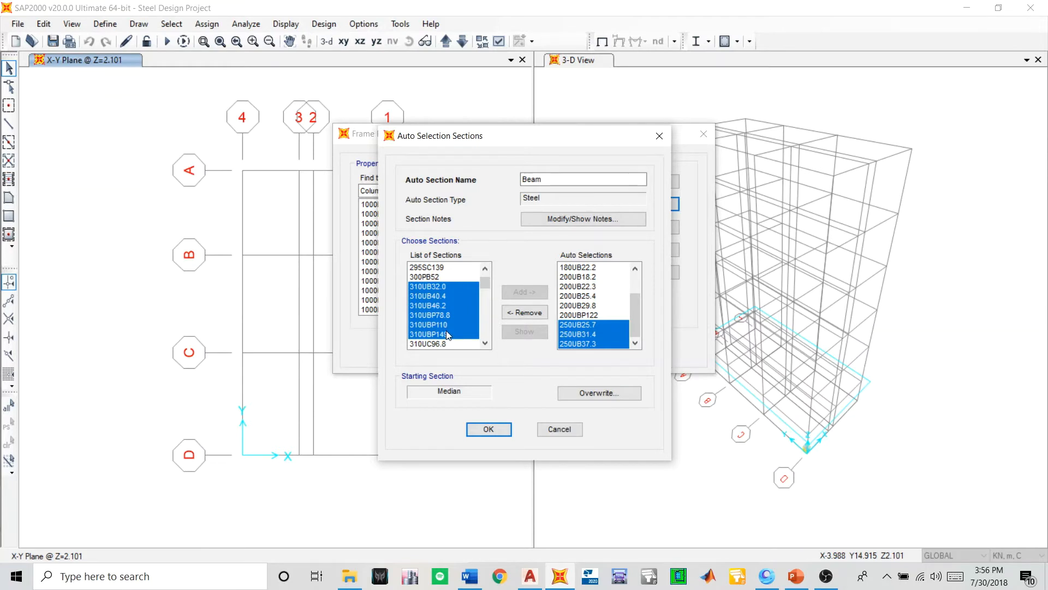
{"action": "left_click", "coordinate": [524, 292]}
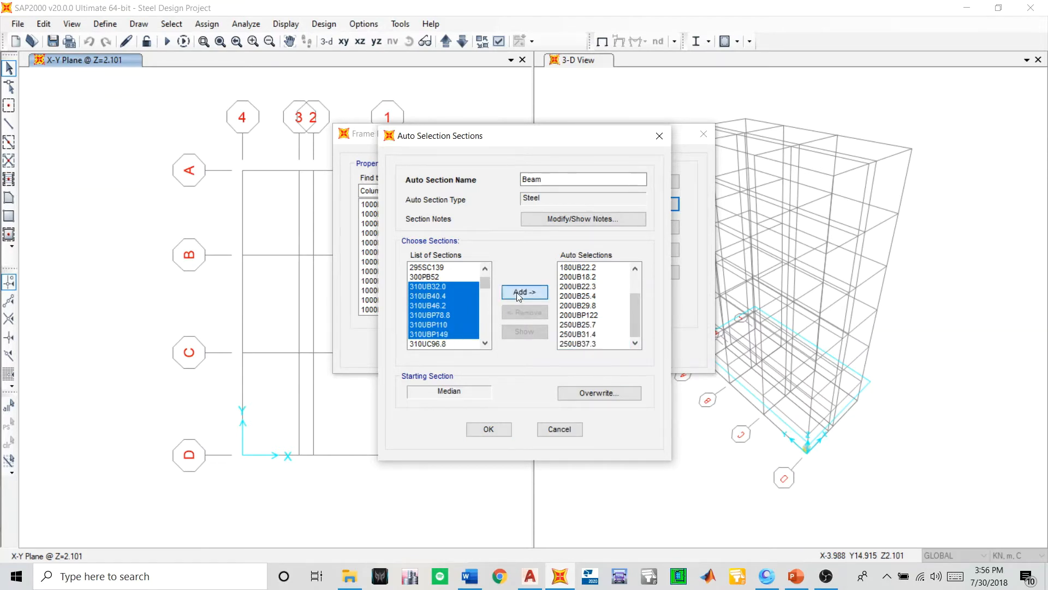
- Add sections 360UB44.7, 360UB50.7 and 360UB56.7 to the Beam auto selections
{"action": "left_click", "coordinate": [484, 343]}
{"action": "left_click", "coordinate": [484, 343]}
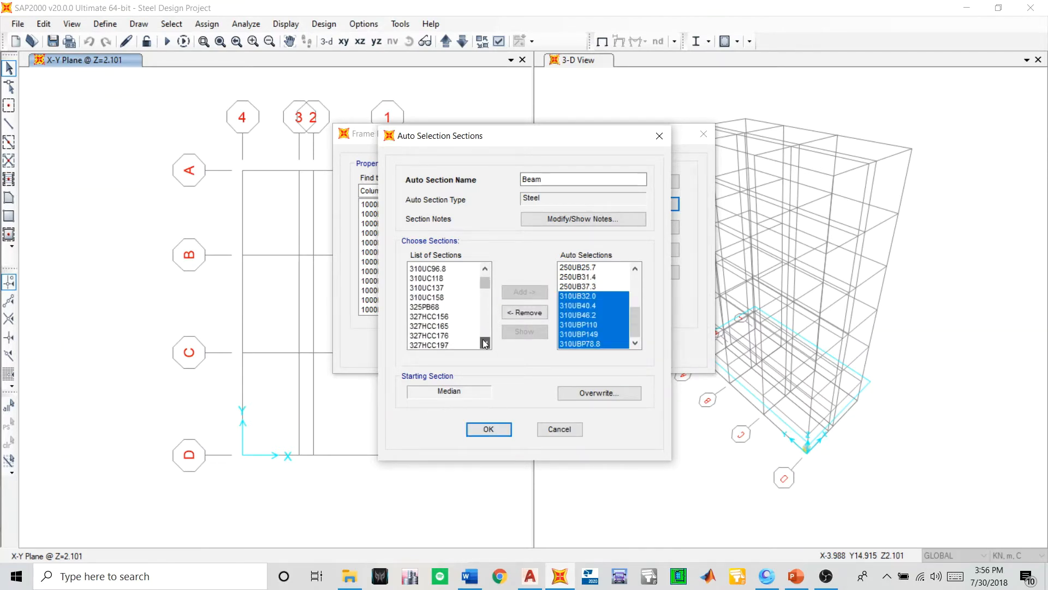
{"action": "left_click", "coordinate": [485, 343]}
{"action": "left_click", "coordinate": [485, 343]}
{"action": "left_click", "coordinate": [485, 343]}
{"action": "left_click", "coordinate": [485, 343]}
{"action": "left_click", "coordinate": [485, 343]}
{"action": "left_click", "coordinate": [485, 343]}
{"action": "left_click", "coordinate": [485, 343]}
{"action": "left_click", "coordinate": [485, 343]}
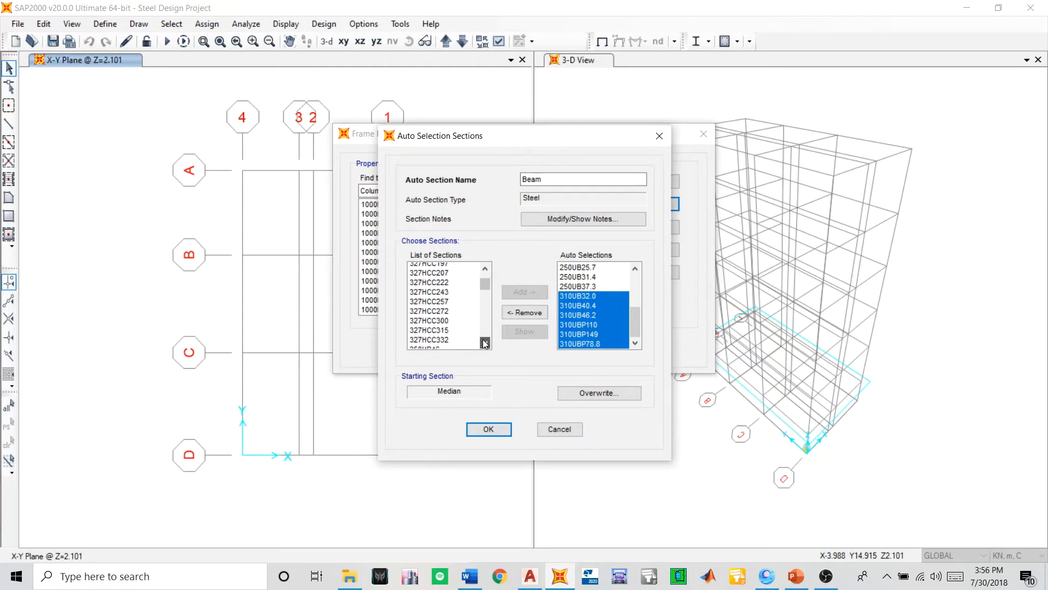
{"action": "left_click", "coordinate": [485, 342]}
{"action": "left_click", "coordinate": [485, 343]}
{"action": "left_click", "coordinate": [485, 343]}
{"action": "left_click", "coordinate": [484, 343]}
{"action": "left_click", "coordinate": [485, 342]}
{"action": "left_click", "coordinate": [485, 343]}
{"action": "left_click", "coordinate": [485, 343]}
{"action": "left_click", "coordinate": [485, 343]}
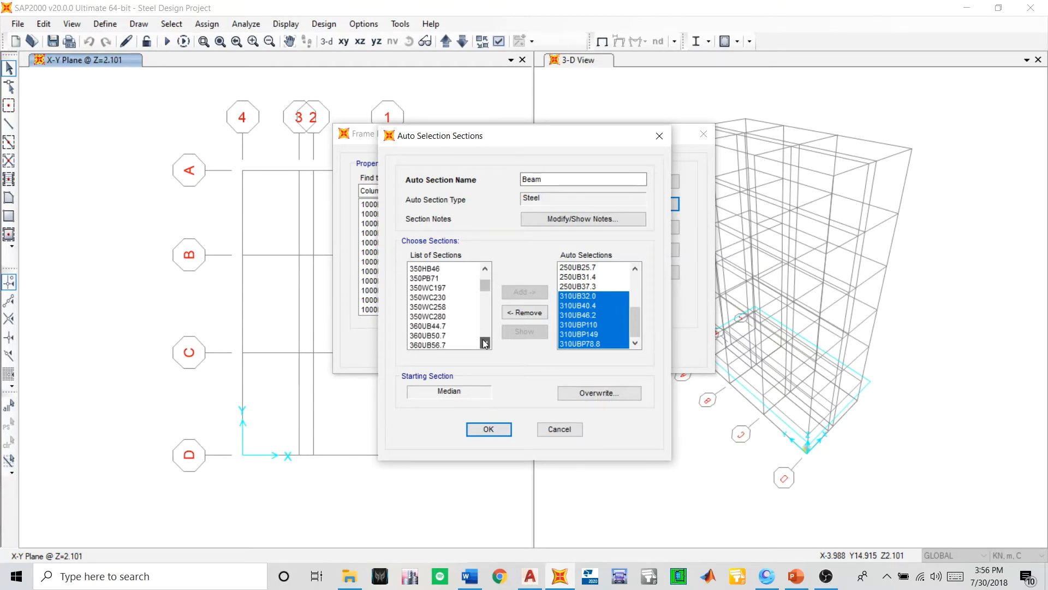
{"action": "left_click", "coordinate": [485, 343]}
{"action": "left_click", "coordinate": [485, 343]}
{"action": "left_click", "coordinate": [485, 343]}
{"action": "left_click", "coordinate": [485, 343]}
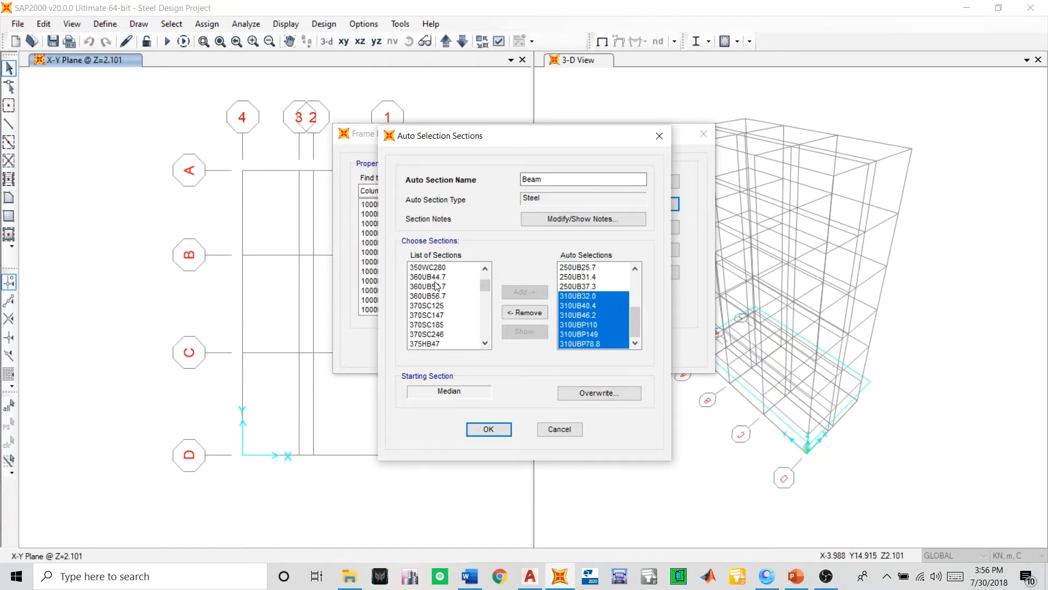
{"action": "left_click_drag", "start_coordinate": [436, 282], "coordinate": [444, 300]}
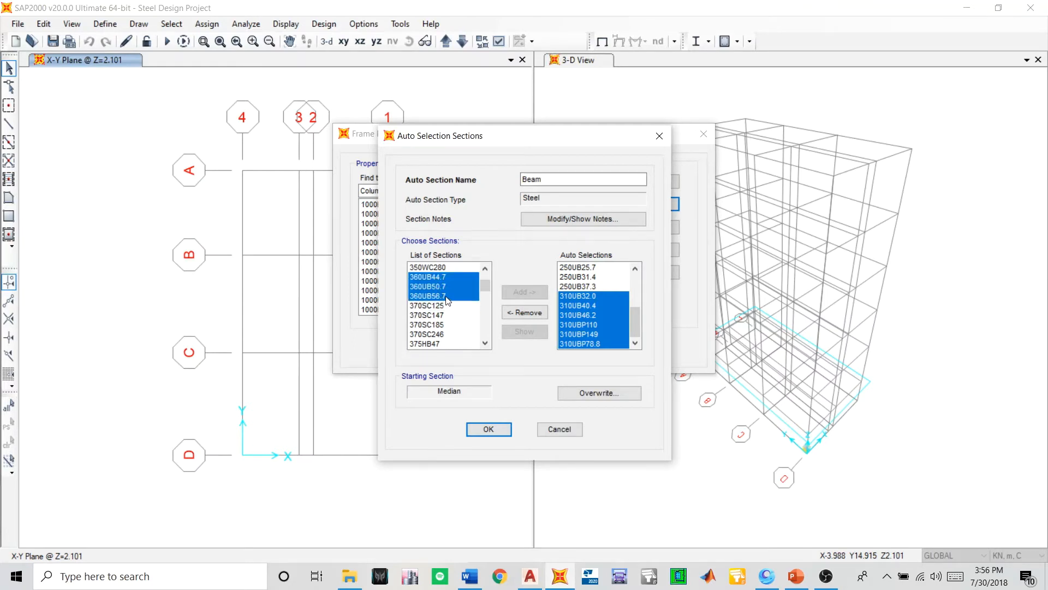
{"action": "left_click", "coordinate": [508, 294]}
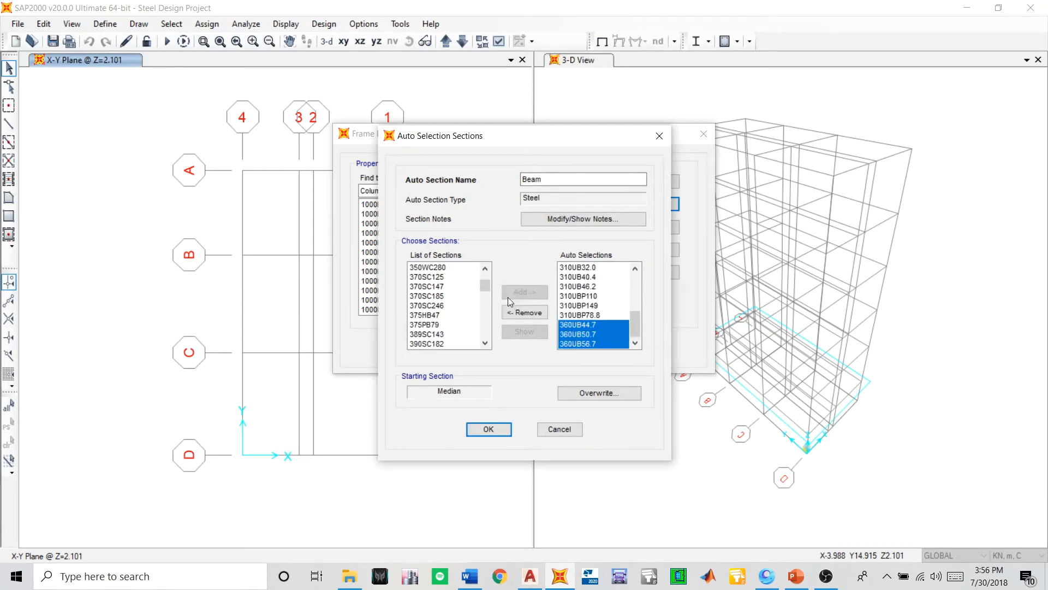
- Add sections 410UB53.7 and 410UB59.7 to the Beam auto selections
{"action": "left_click", "coordinate": [484, 343]}
{"action": "left_click", "coordinate": [484, 343]}
{"action": "left_click", "coordinate": [485, 343]}
{"action": "left_click", "coordinate": [485, 343]}
{"action": "left_click", "coordinate": [485, 343]}
{"action": "left_click", "coordinate": [485, 343]}
{"action": "left_click", "coordinate": [485, 343]}
{"action": "left_click", "coordinate": [485, 343]}
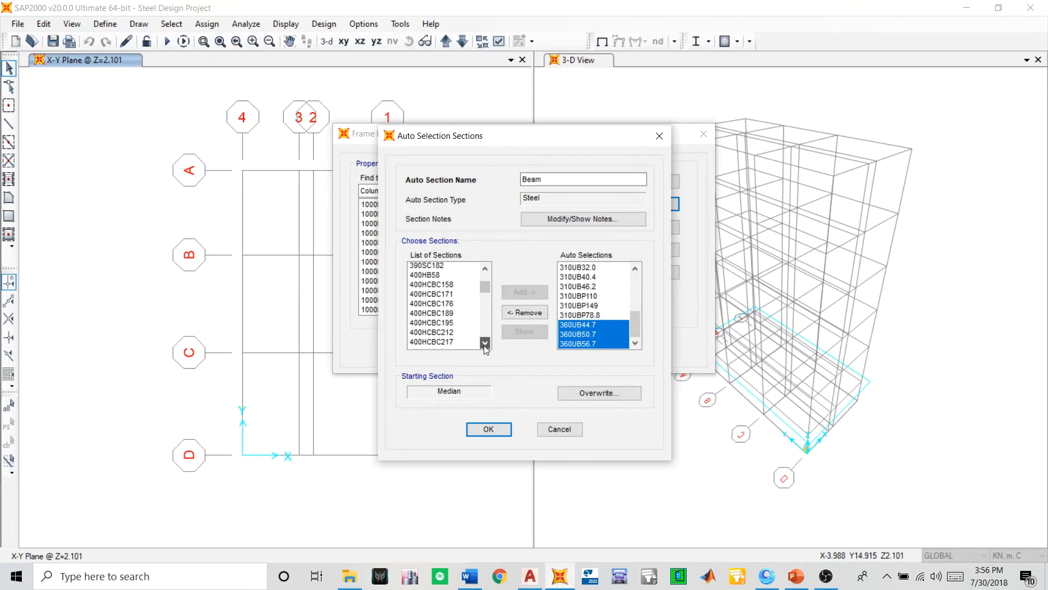
{"action": "left_click", "coordinate": [485, 343]}
{"action": "left_click", "coordinate": [485, 343]}
{"action": "left_click", "coordinate": [485, 343]}
{"action": "left_click", "coordinate": [485, 343]}
{"action": "left_click", "coordinate": [485, 343]}
{"action": "left_click", "coordinate": [485, 343]}
{"action": "left_click", "coordinate": [485, 343]}
{"action": "left_click", "coordinate": [485, 343]}
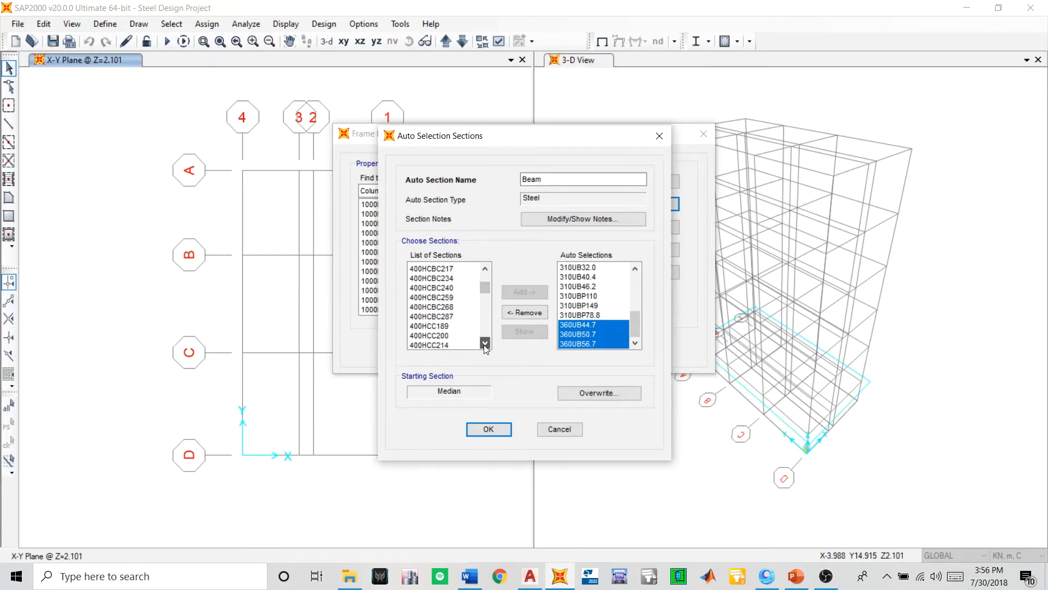
{"action": "left_click", "coordinate": [485, 343]}
{"action": "left_click", "coordinate": [485, 343]}
{"action": "left_click", "coordinate": [484, 343]}
{"action": "left_click", "coordinate": [485, 343]}
{"action": "left_click", "coordinate": [485, 343]}
{"action": "left_click", "coordinate": [485, 343]}
{"action": "left_click", "coordinate": [485, 343]}
{"action": "left_click", "coordinate": [485, 343]}
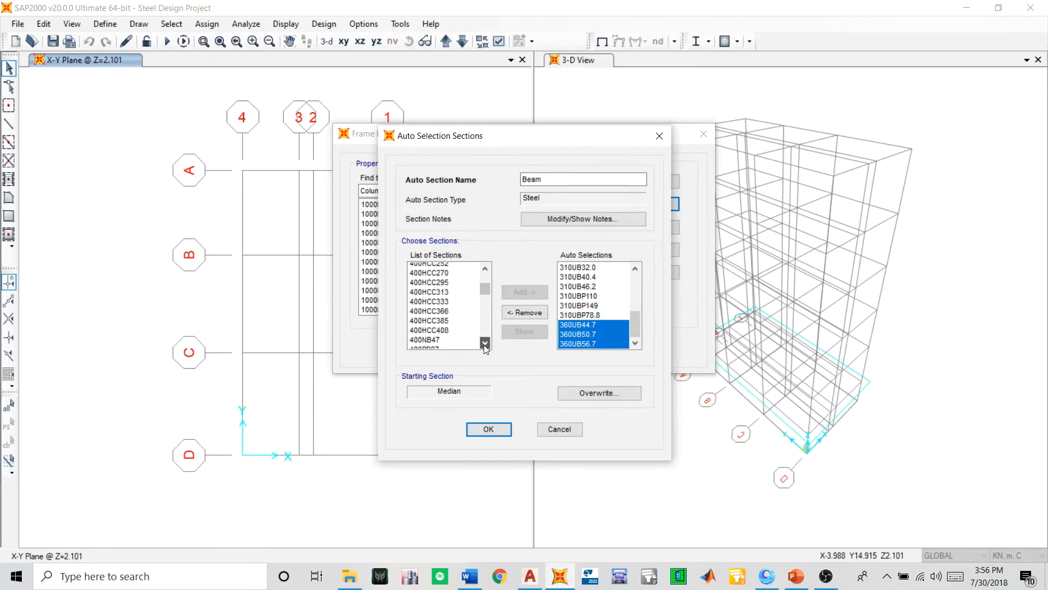
{"action": "left_click", "coordinate": [485, 343]}
{"action": "left_click", "coordinate": [485, 343]}
{"action": "left_click", "coordinate": [485, 343]}
{"action": "left_click", "coordinate": [485, 343]}
{"action": "left_click", "coordinate": [485, 343]}
{"action": "left_click", "coordinate": [485, 343]}
{"action": "left_click", "coordinate": [484, 343]}
{"action": "left_click", "coordinate": [484, 343]}
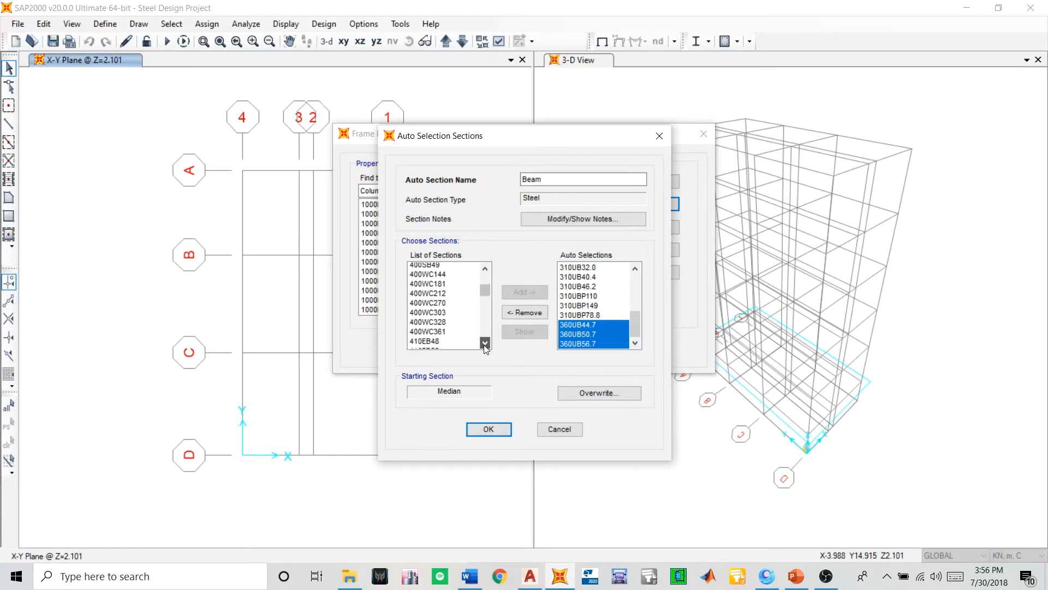
{"action": "left_click", "coordinate": [485, 343]}
{"action": "left_click", "coordinate": [485, 343]}
{"action": "left_click", "coordinate": [485, 342]}
{"action": "left_click", "coordinate": [485, 343]}
{"action": "left_click", "coordinate": [485, 343]}
{"action": "left_click", "coordinate": [485, 343]}
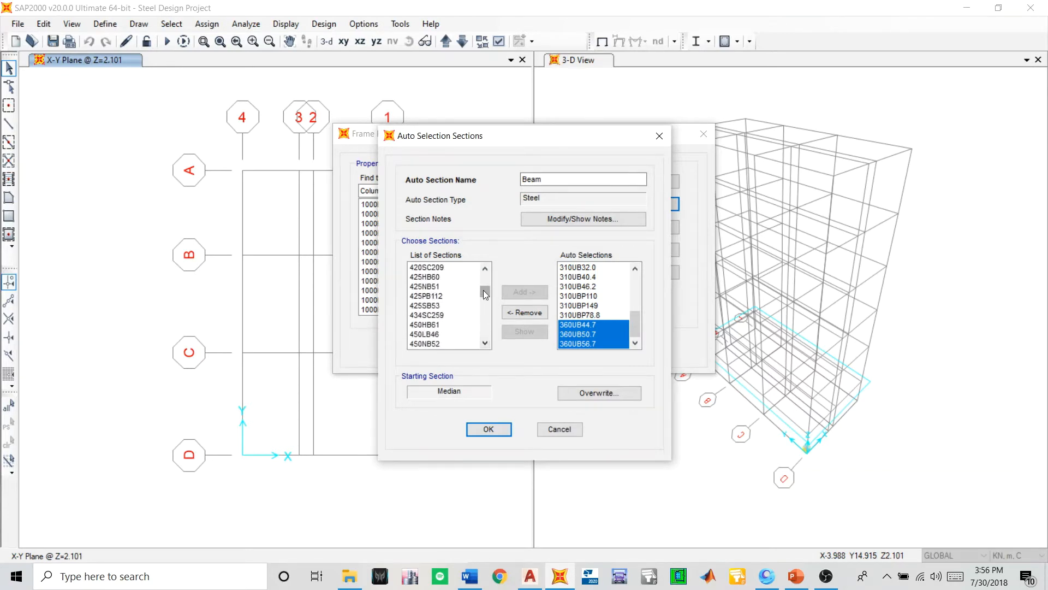
{"action": "left_click", "coordinate": [485, 268]}
{"action": "left_click", "coordinate": [485, 268]}
{"action": "left_click", "coordinate": [485, 268]}
{"action": "left_click", "coordinate": [484, 268]}
{"action": "left_click", "coordinate": [485, 268]}
{"action": "left_click", "coordinate": [485, 269]}
{"action": "left_click", "coordinate": [485, 268]}
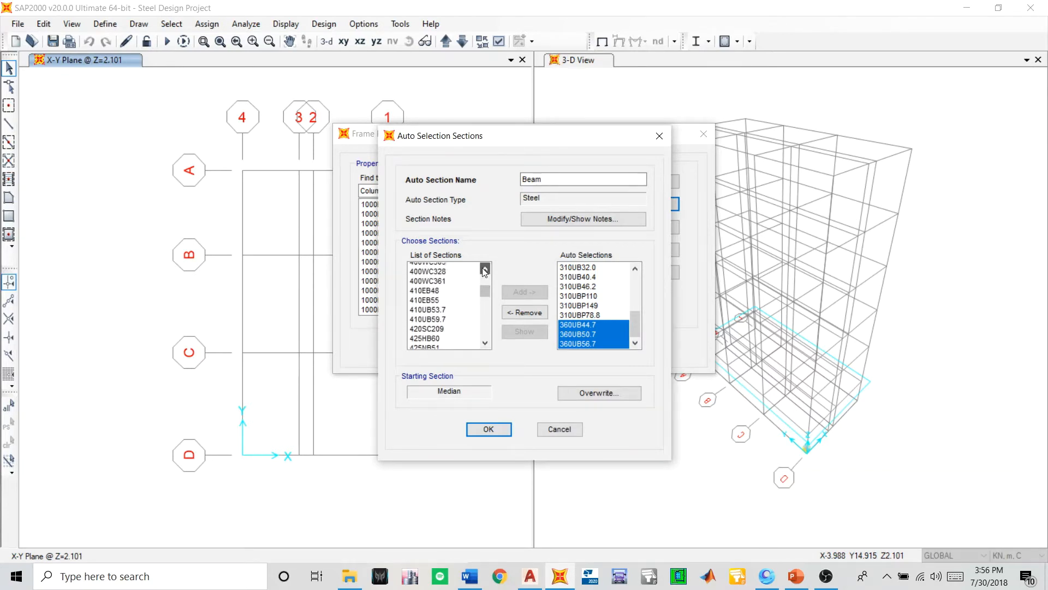
{"action": "left_click_drag", "start_coordinate": [429, 319], "coordinate": [429, 326]}
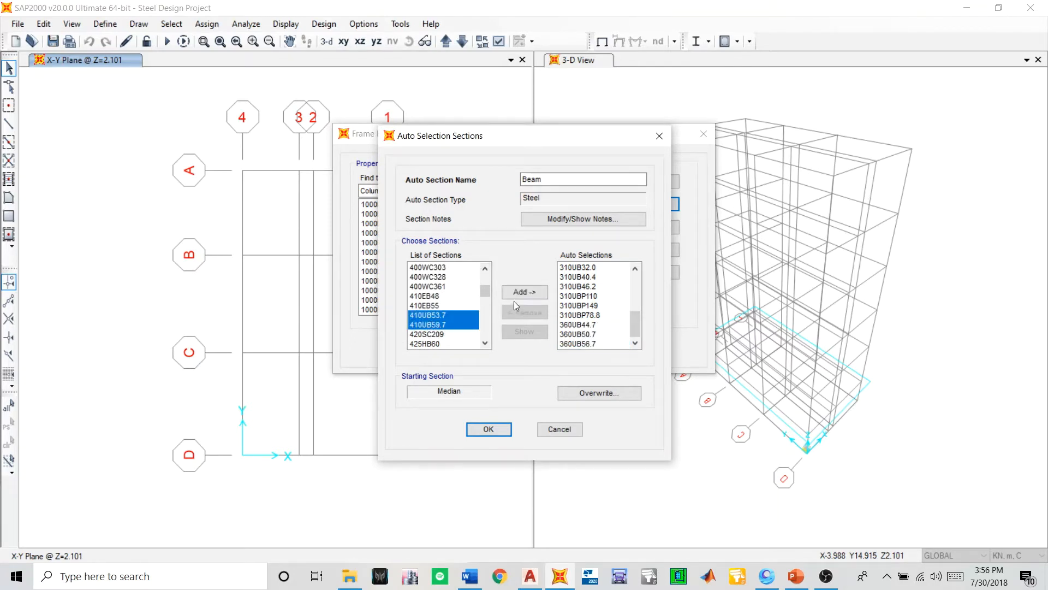
{"action": "left_click", "coordinate": [522, 292]}
- Recheck the available 400 to 450 series sections for universal beams missing from the Beam list
{"action": "left_click", "coordinate": [486, 268]}
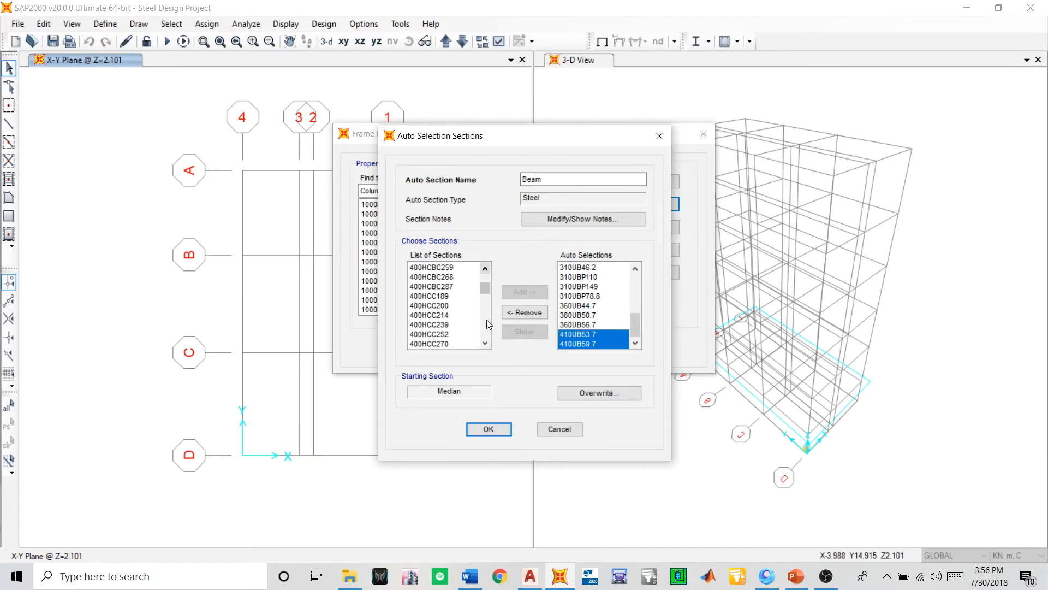
{"action": "left_click", "coordinate": [486, 343]}
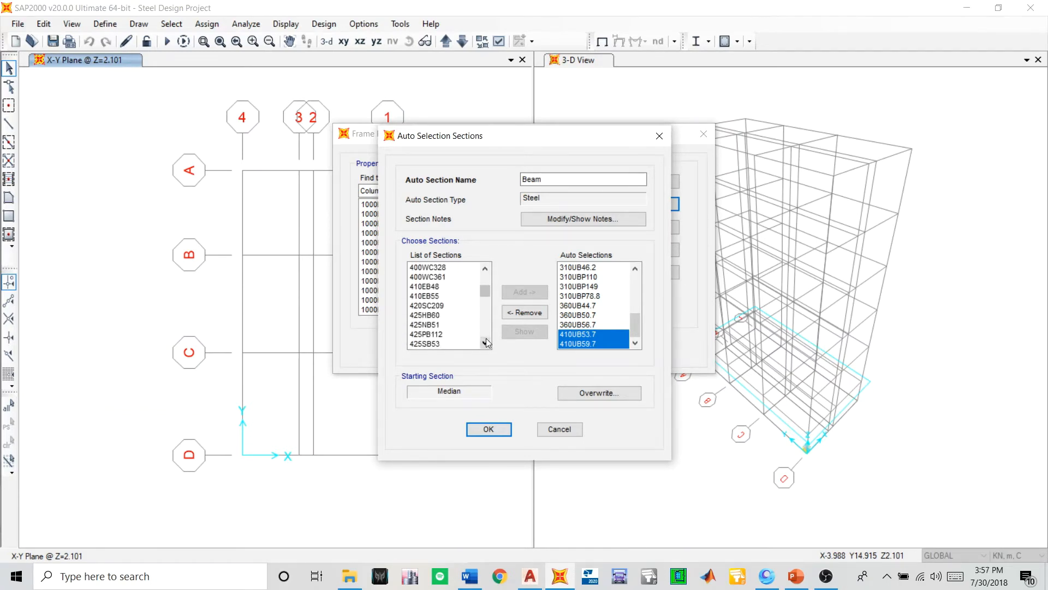
{"action": "left_click", "coordinate": [486, 340]}
{"action": "left_click", "coordinate": [487, 340]}
{"action": "left_click", "coordinate": [487, 340]}
{"action": "left_click", "coordinate": [487, 340]}
{"action": "left_click", "coordinate": [487, 340]}
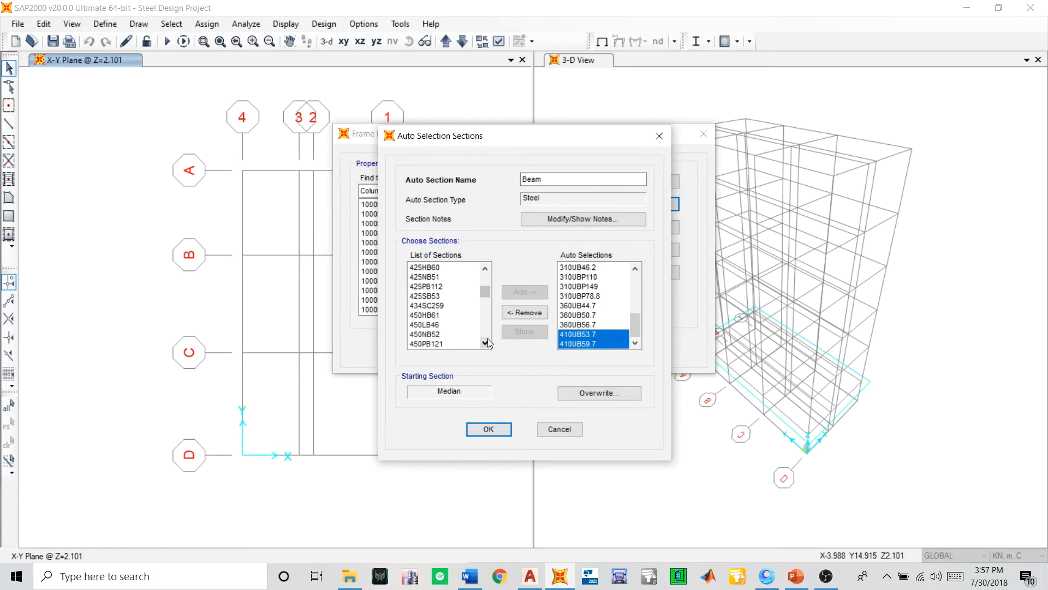
{"action": "left_click", "coordinate": [485, 270]}
{"action": "left_click", "coordinate": [485, 269]}
{"action": "left_click", "coordinate": [485, 269]}
{"action": "left_click", "coordinate": [484, 269]}
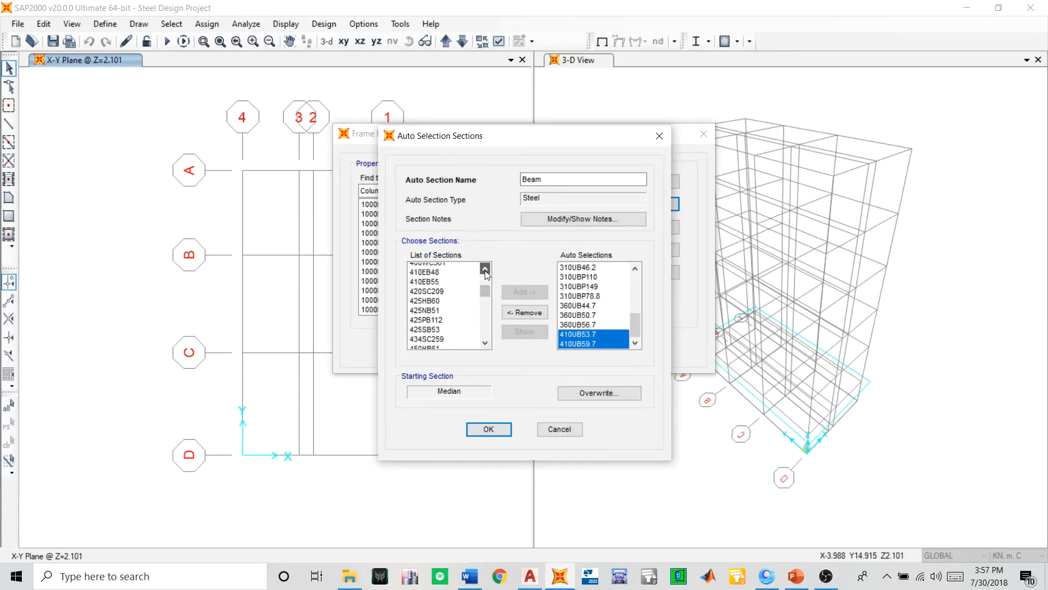
{"action": "left_click", "coordinate": [484, 270]}
{"action": "left_click", "coordinate": [485, 271]}
{"action": "left_click", "coordinate": [484, 271]}
{"action": "left_click", "coordinate": [485, 271]}
{"action": "left_click", "coordinate": [485, 271]}
- Add sections 610UB101, 610UB113 and 610UB125 to the Beam auto selections
{"action": "left_click", "coordinate": [485, 344]}
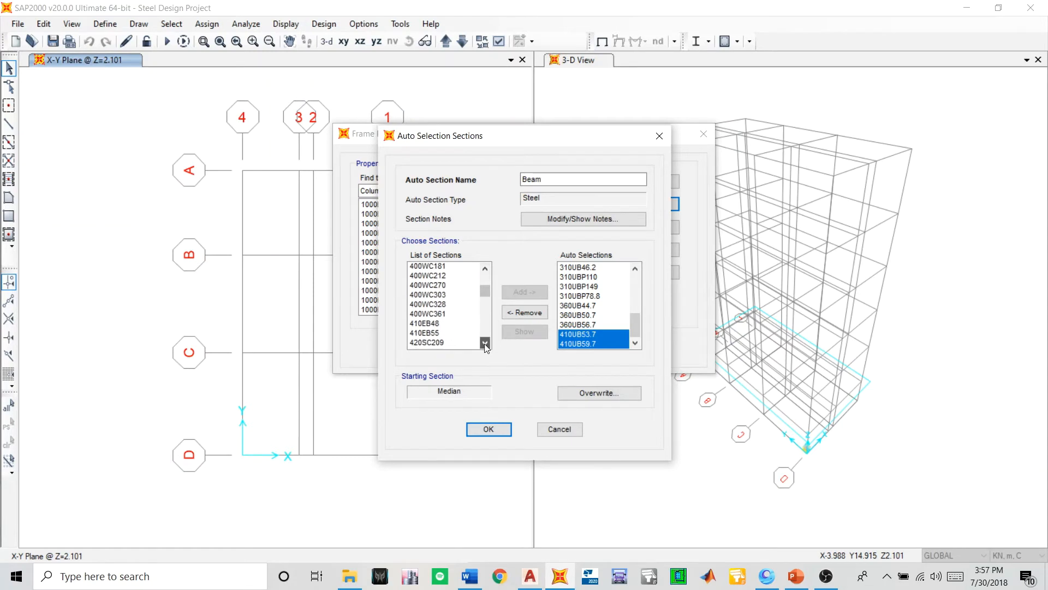
{"action": "left_click", "coordinate": [485, 342]}
{"action": "left_click", "coordinate": [485, 343]}
{"action": "left_click", "coordinate": [485, 343]}
{"action": "left_click", "coordinate": [485, 343]}
{"action": "left_click", "coordinate": [485, 343]}
{"action": "left_click", "coordinate": [485, 342]}
{"action": "left_click", "coordinate": [485, 343]}
{"action": "left_click", "coordinate": [484, 343]}
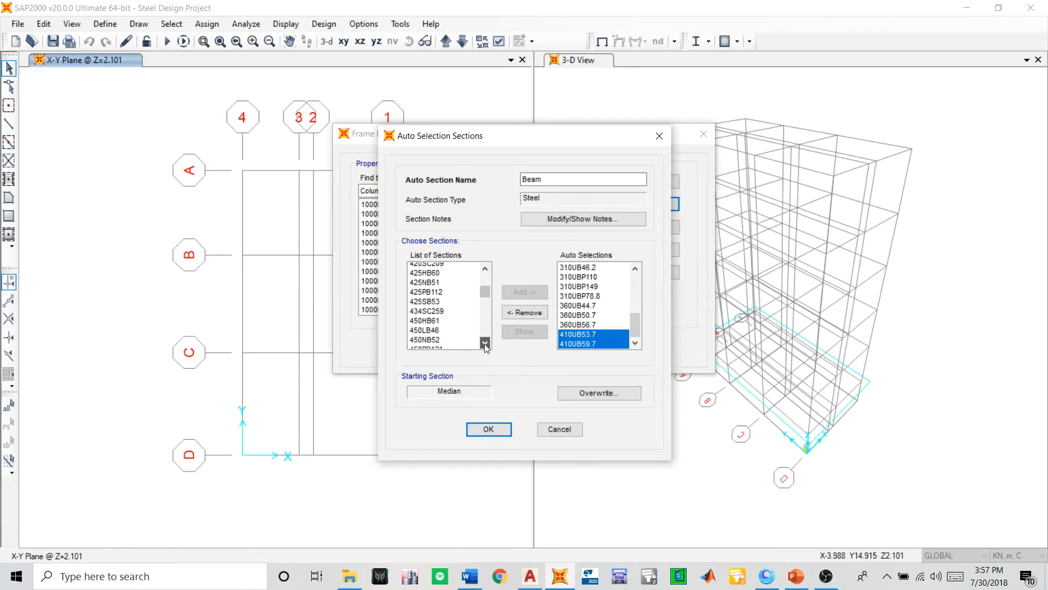
{"action": "left_click", "coordinate": [484, 343]}
{"action": "left_click", "coordinate": [485, 343]}
{"action": "left_click", "coordinate": [485, 343]}
{"action": "left_click", "coordinate": [485, 343]}
{"action": "left_click", "coordinate": [485, 343]}
{"action": "left_click", "coordinate": [485, 343]}
{"action": "left_click", "coordinate": [484, 343]}
{"action": "left_click", "coordinate": [485, 343]}
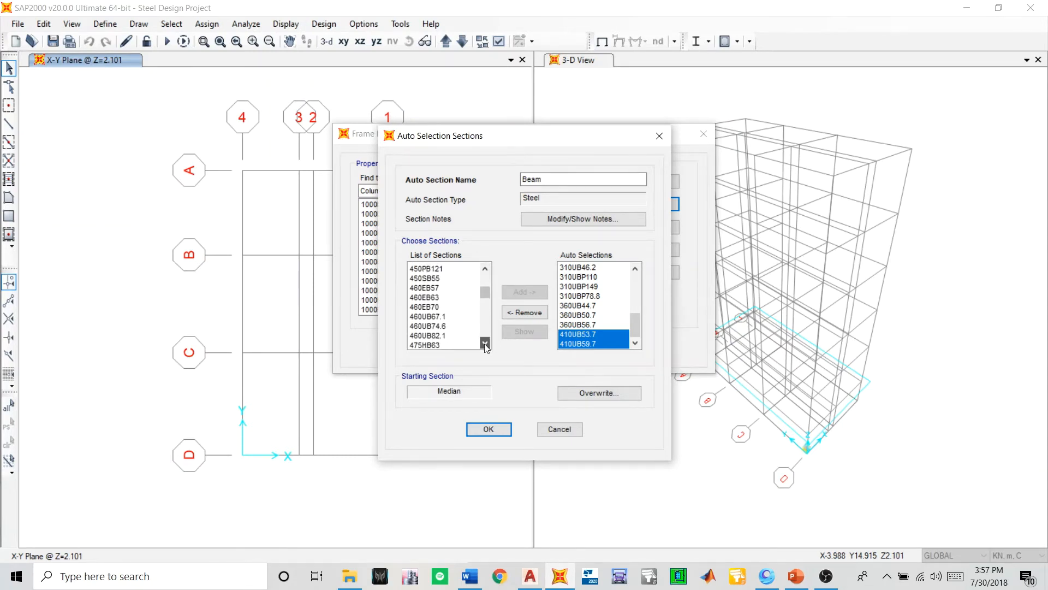
{"action": "left_click", "coordinate": [484, 343]}
{"action": "left_click", "coordinate": [485, 342]}
{"action": "left_click", "coordinate": [485, 343]}
{"action": "left_click", "coordinate": [485, 343]}
{"action": "left_click", "coordinate": [485, 343]}
{"action": "left_click", "coordinate": [485, 343]}
{"action": "left_click", "coordinate": [485, 343]}
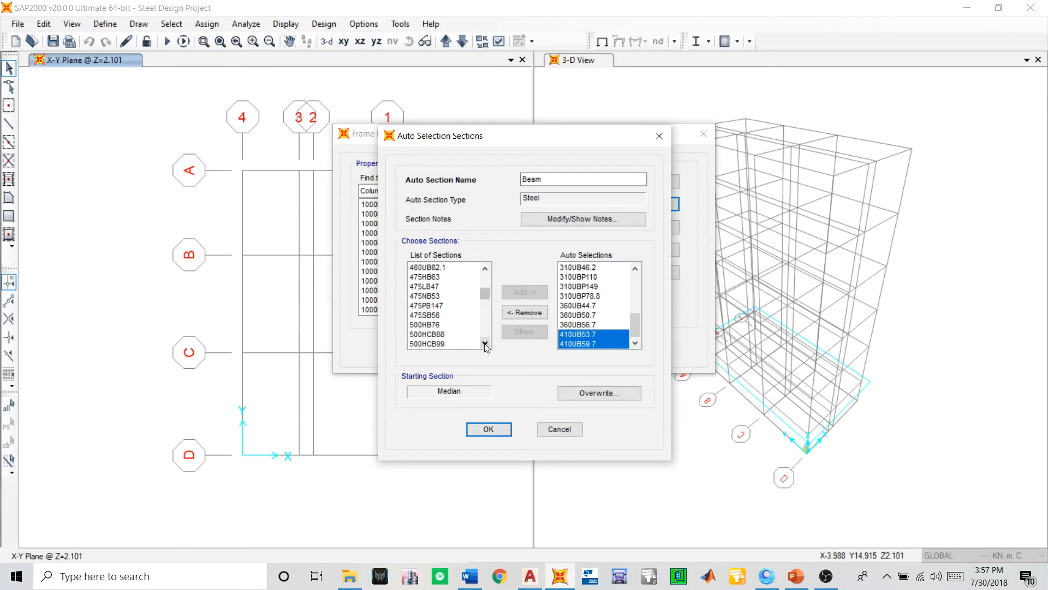
{"action": "left_click", "coordinate": [485, 343]}
{"action": "left_click", "coordinate": [485, 343]}
{"action": "left_click", "coordinate": [484, 343]}
{"action": "left_click", "coordinate": [485, 343]}
{"action": "left_click", "coordinate": [485, 343]}
{"action": "left_click", "coordinate": [485, 343]}
{"action": "left_click", "coordinate": [484, 343]}
{"action": "left_click", "coordinate": [485, 343]}
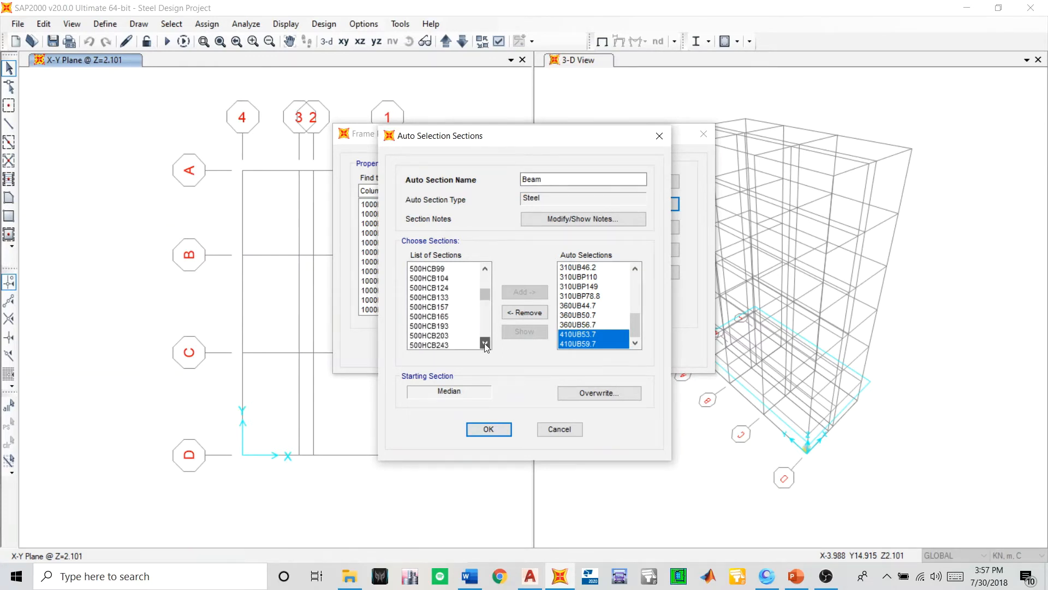
{"action": "left_click", "coordinate": [485, 343]}
{"action": "left_click", "coordinate": [485, 343]}
{"action": "left_click", "coordinate": [485, 343]}
{"action": "left_click", "coordinate": [485, 343]}
{"action": "left_click", "coordinate": [485, 343]}
{"action": "left_click", "coordinate": [485, 343]}
{"action": "left_click", "coordinate": [485, 343]}
{"action": "left_click", "coordinate": [485, 342]}
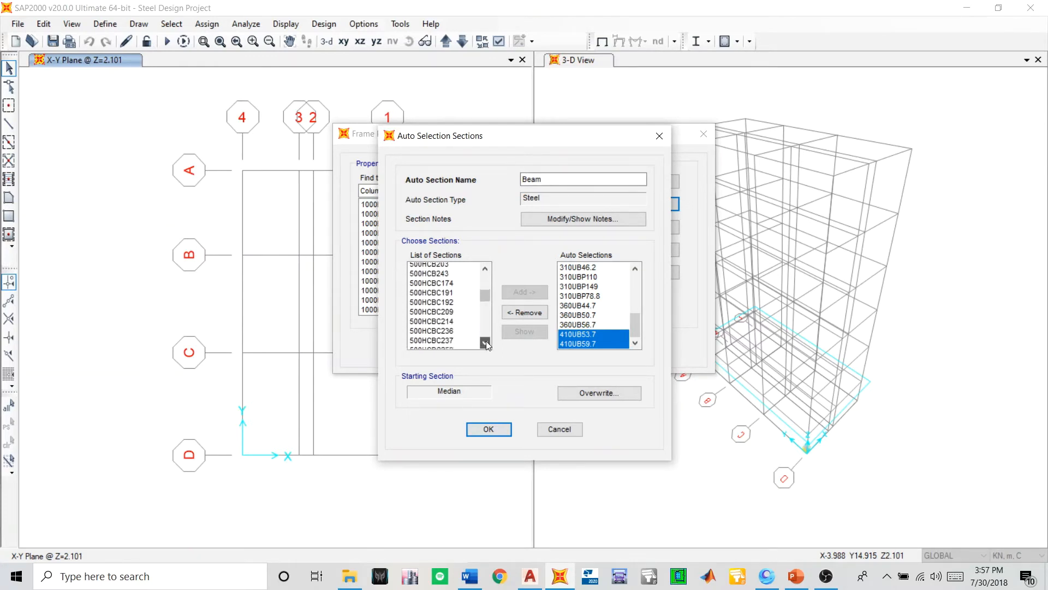
{"action": "left_click", "coordinate": [485, 343]}
{"action": "left_click", "coordinate": [485, 343]}
{"action": "left_click", "coordinate": [485, 343]}
{"action": "left_click", "coordinate": [485, 343]}
{"action": "left_click", "coordinate": [485, 343]}
{"action": "left_click", "coordinate": [485, 343]}
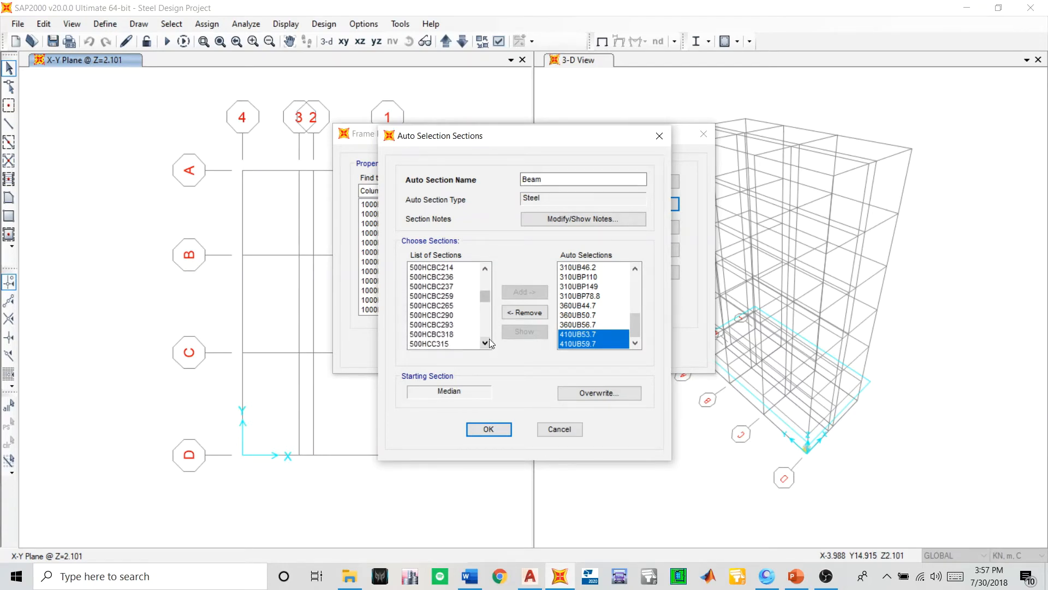
{"action": "left_click", "coordinate": [489, 342]}
{"action": "left_click", "coordinate": [488, 342]}
{"action": "left_click", "coordinate": [489, 342]}
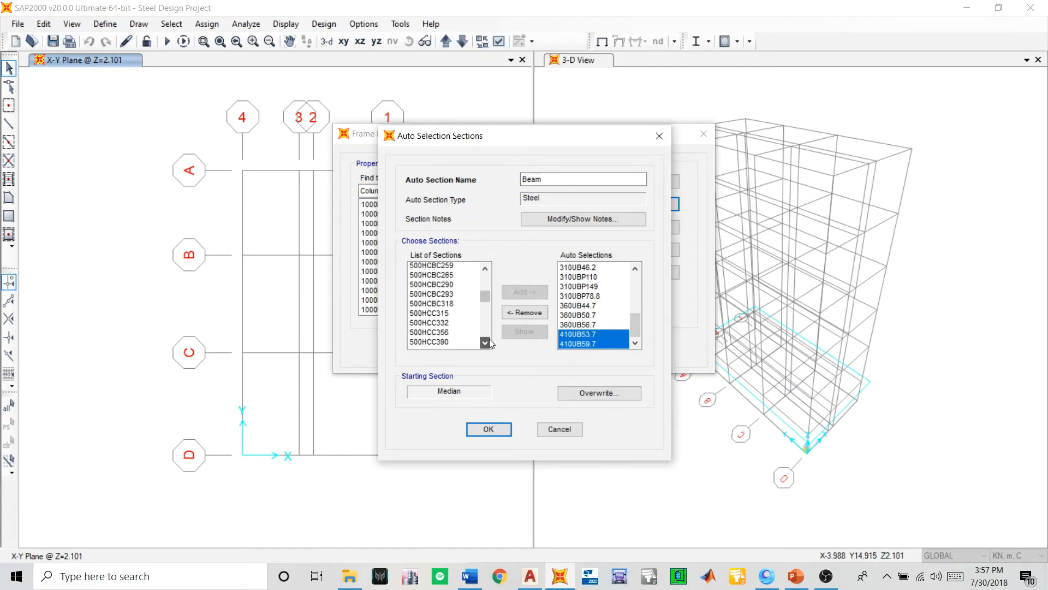
{"action": "left_click", "coordinate": [485, 343]}
{"action": "left_click", "coordinate": [485, 343]}
{"action": "left_click", "coordinate": [485, 343]}
{"action": "left_click", "coordinate": [485, 343]}
{"action": "left_click", "coordinate": [485, 343]}
{"action": "left_click", "coordinate": [484, 343]}
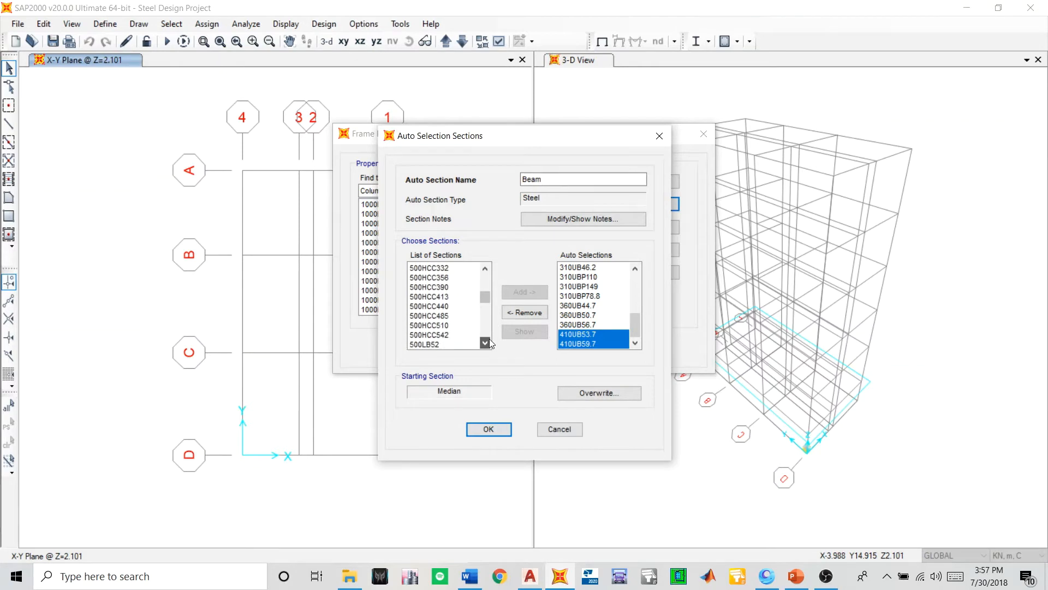
{"action": "left_click", "coordinate": [485, 343]}
{"action": "left_click", "coordinate": [489, 340]}
{"action": "left_click", "coordinate": [489, 340]}
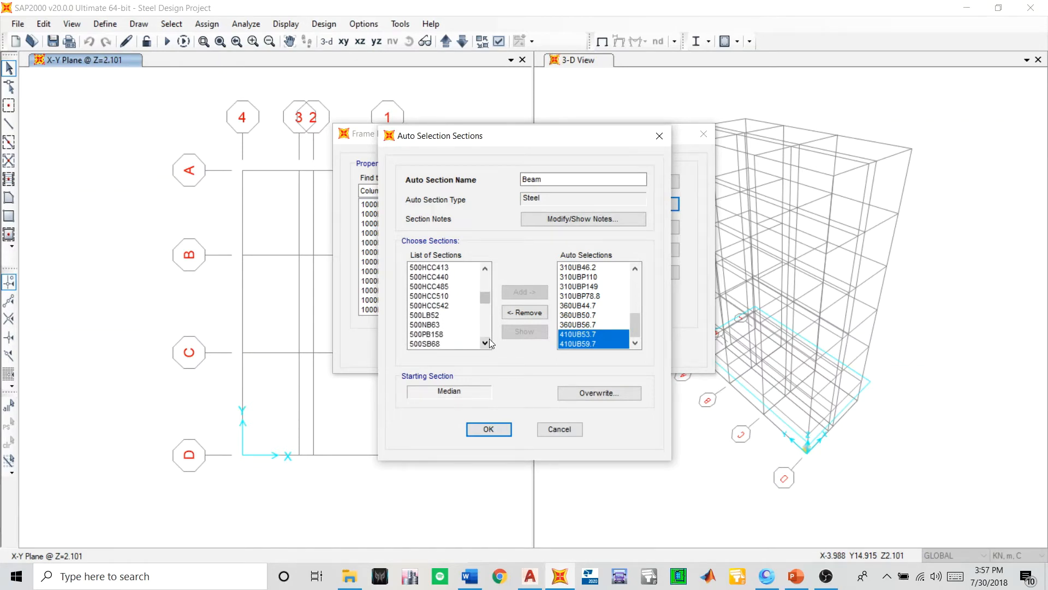
{"action": "left_click", "coordinate": [485, 343]}
{"action": "left_click", "coordinate": [485, 343]}
{"action": "left_click", "coordinate": [485, 343]}
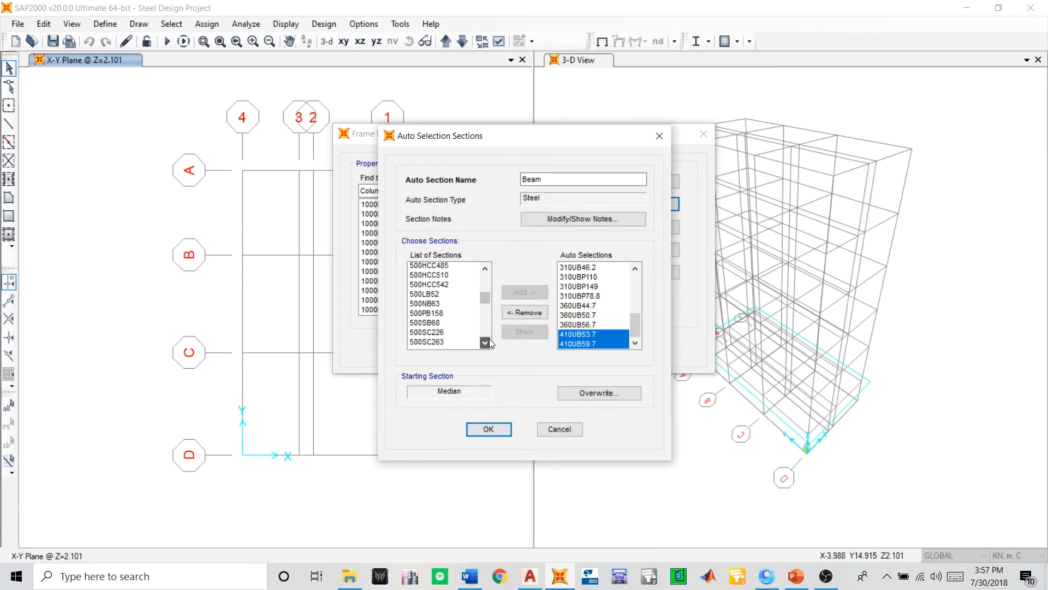
{"action": "left_click", "coordinate": [484, 342]}
{"action": "left_click", "coordinate": [484, 343]}
{"action": "left_click", "coordinate": [484, 343]}
{"action": "left_click", "coordinate": [485, 343]}
{"action": "left_click", "coordinate": [485, 343]}
{"action": "left_click", "coordinate": [485, 342]}
{"action": "left_click", "coordinate": [484, 343]}
{"action": "left_click", "coordinate": [485, 343]}
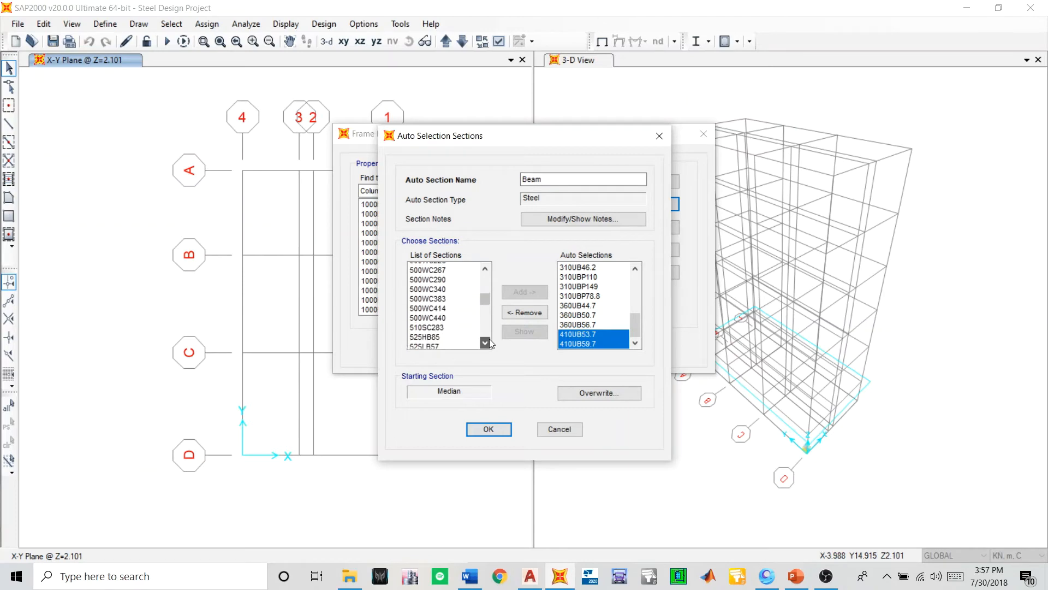
{"action": "left_click", "coordinate": [485, 343]}
{"action": "left_click", "coordinate": [485, 343]}
{"action": "left_click", "coordinate": [484, 343]}
{"action": "left_click", "coordinate": [489, 341]}
{"action": "left_click", "coordinate": [489, 341]}
{"action": "left_click", "coordinate": [489, 342]}
{"action": "left_click", "coordinate": [488, 342]}
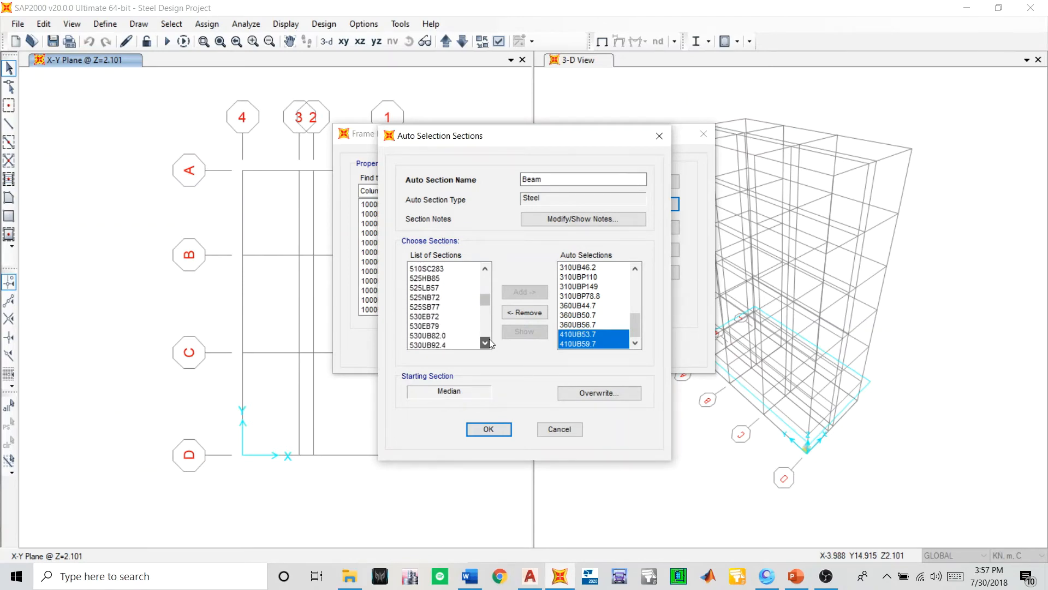
{"action": "left_click", "coordinate": [489, 342]}
{"action": "left_click", "coordinate": [489, 342]}
{"action": "left_click", "coordinate": [489, 341]}
{"action": "left_click", "coordinate": [489, 341]}
{"action": "left_click", "coordinate": [485, 343]}
{"action": "left_click", "coordinate": [484, 342]}
{"action": "left_click", "coordinate": [484, 342]}
{"action": "left_click", "coordinate": [485, 342]}
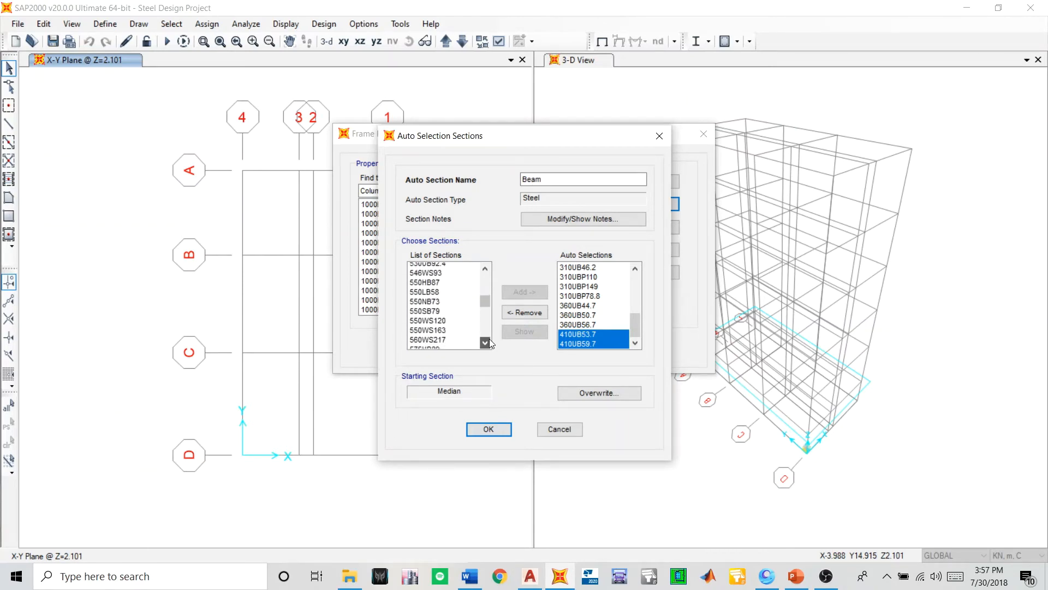
{"action": "left_click", "coordinate": [485, 343]}
{"action": "left_click", "coordinate": [485, 343]}
{"action": "left_click", "coordinate": [485, 342]}
{"action": "left_click", "coordinate": [485, 342]}
{"action": "left_click", "coordinate": [489, 342]}
{"action": "left_click", "coordinate": [488, 342]}
{"action": "left_click", "coordinate": [488, 342]}
{"action": "left_click", "coordinate": [488, 342]}
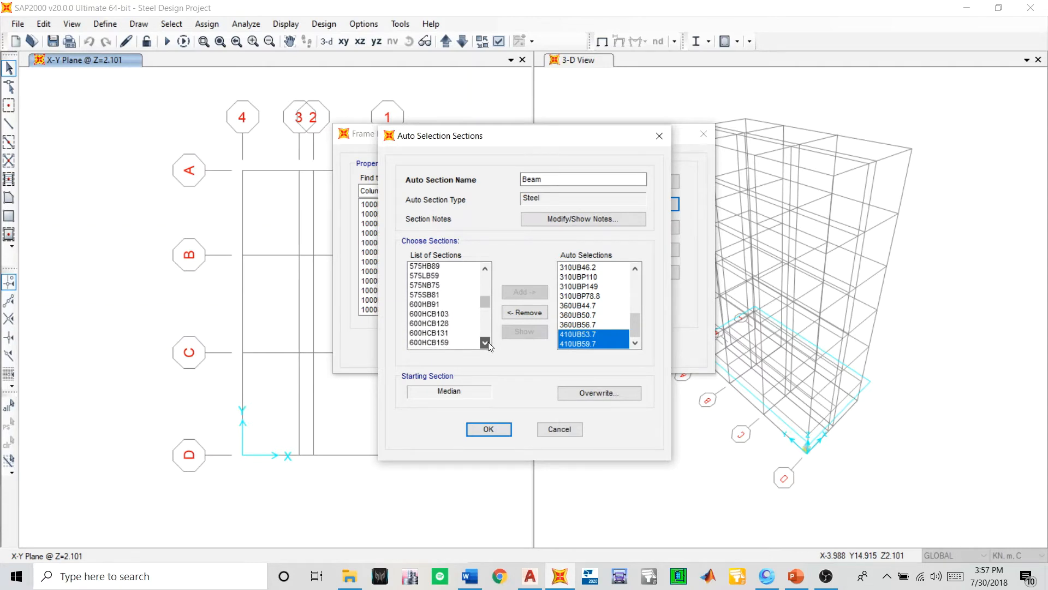
{"action": "left_click", "coordinate": [489, 341]}
{"action": "left_click", "coordinate": [489, 342]}
{"action": "left_click", "coordinate": [488, 342]}
{"action": "left_click", "coordinate": [488, 342]}
{"action": "left_click", "coordinate": [485, 342]}
{"action": "left_click", "coordinate": [484, 342]}
{"action": "left_click", "coordinate": [485, 342]}
{"action": "left_click", "coordinate": [485, 342]}
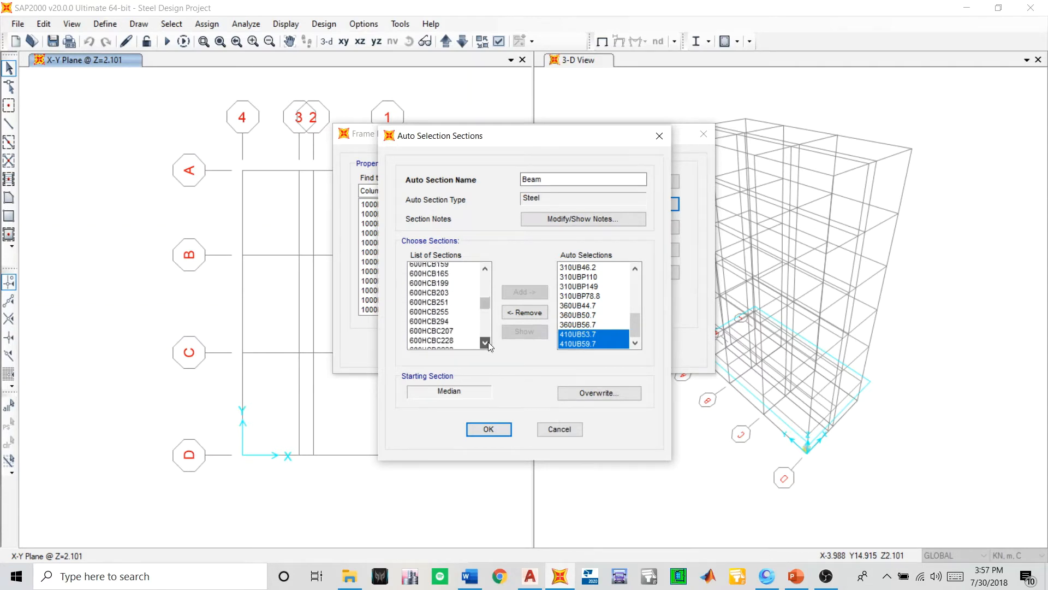
{"action": "left_click", "coordinate": [484, 342]}
{"action": "left_click", "coordinate": [485, 342]}
{"action": "left_click", "coordinate": [485, 342]}
{"action": "left_click", "coordinate": [485, 343]}
{"action": "left_click", "coordinate": [485, 343]}
{"action": "left_click", "coordinate": [485, 342]}
{"action": "left_click", "coordinate": [485, 343]}
{"action": "left_click", "coordinate": [485, 342]}
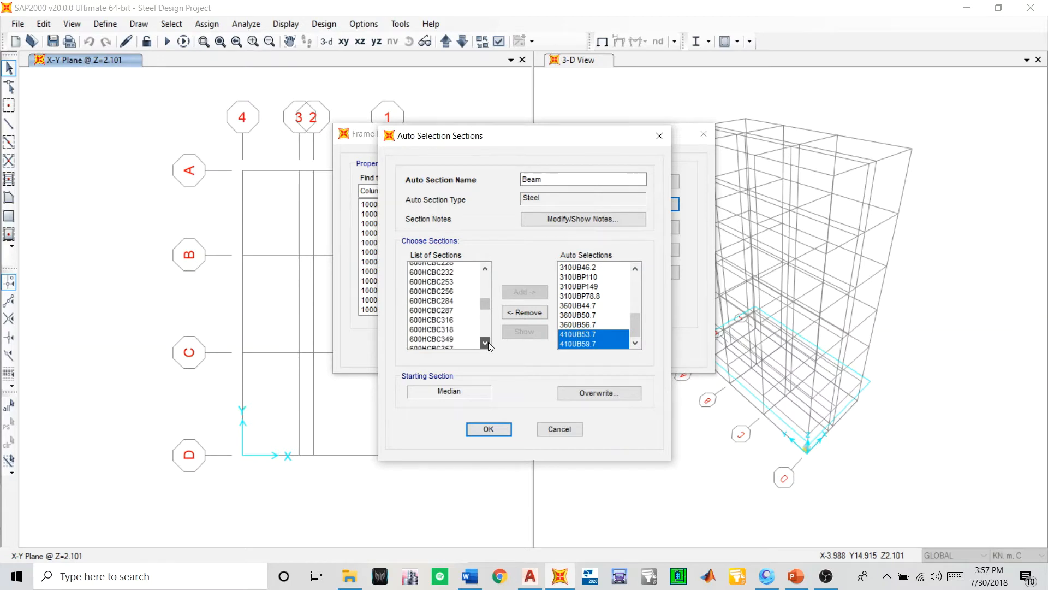
{"action": "left_click", "coordinate": [485, 343]}
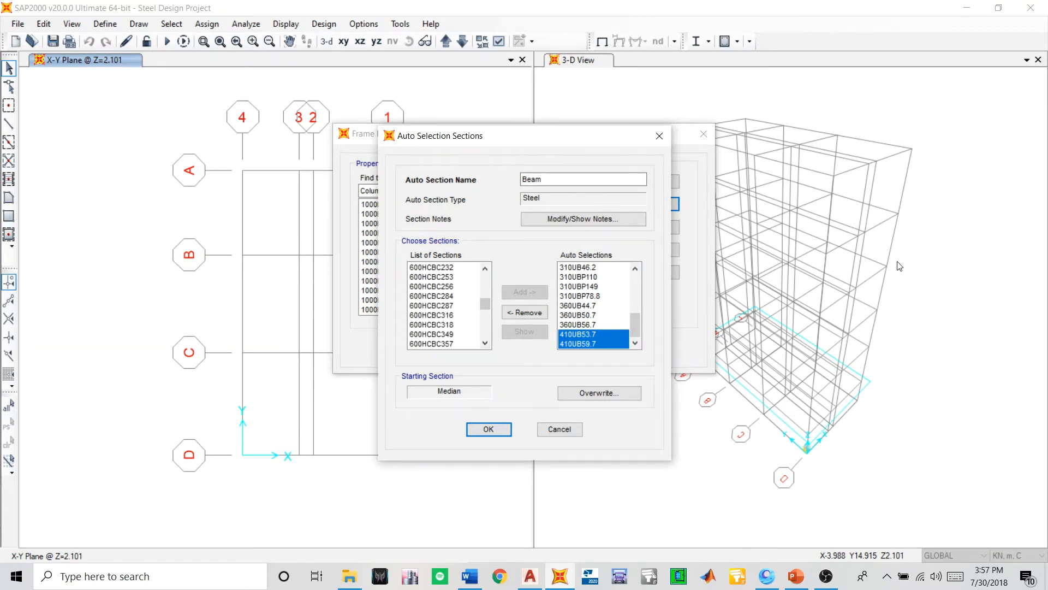
{"action": "left_click", "coordinate": [484, 343]}
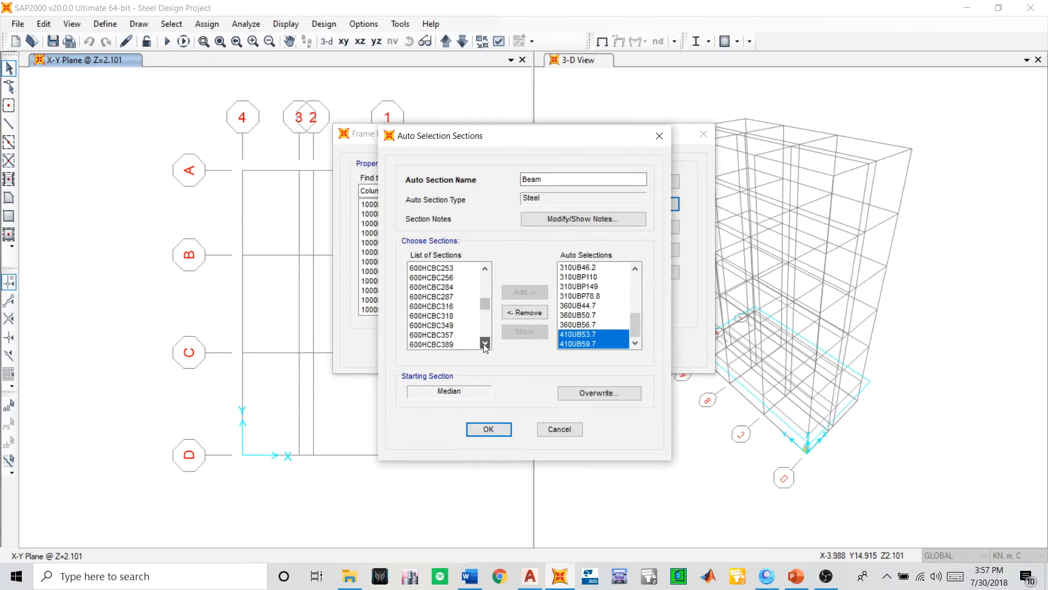
{"action": "left_click", "coordinate": [485, 343]}
{"action": "left_click", "coordinate": [485, 343]}
{"action": "left_click", "coordinate": [485, 343]}
{"action": "left_click", "coordinate": [485, 343]}
{"action": "left_click", "coordinate": [485, 343]}
{"action": "left_click", "coordinate": [485, 343]}
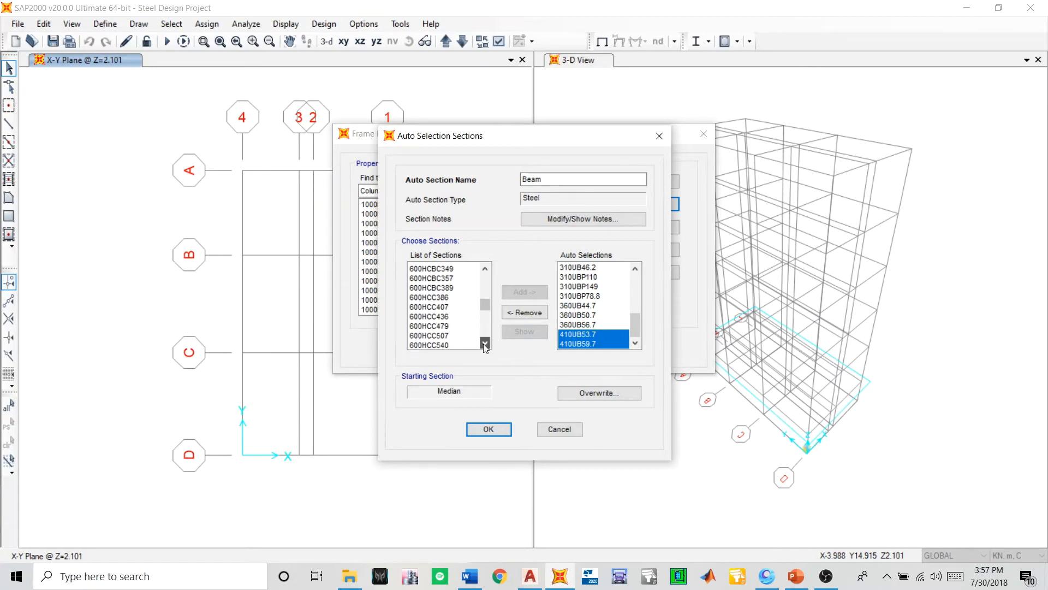
{"action": "left_click", "coordinate": [485, 342]}
{"action": "left_click", "coordinate": [485, 343]}
{"action": "left_click", "coordinate": [485, 343]}
{"action": "left_click", "coordinate": [485, 343]}
{"action": "left_click", "coordinate": [485, 342]}
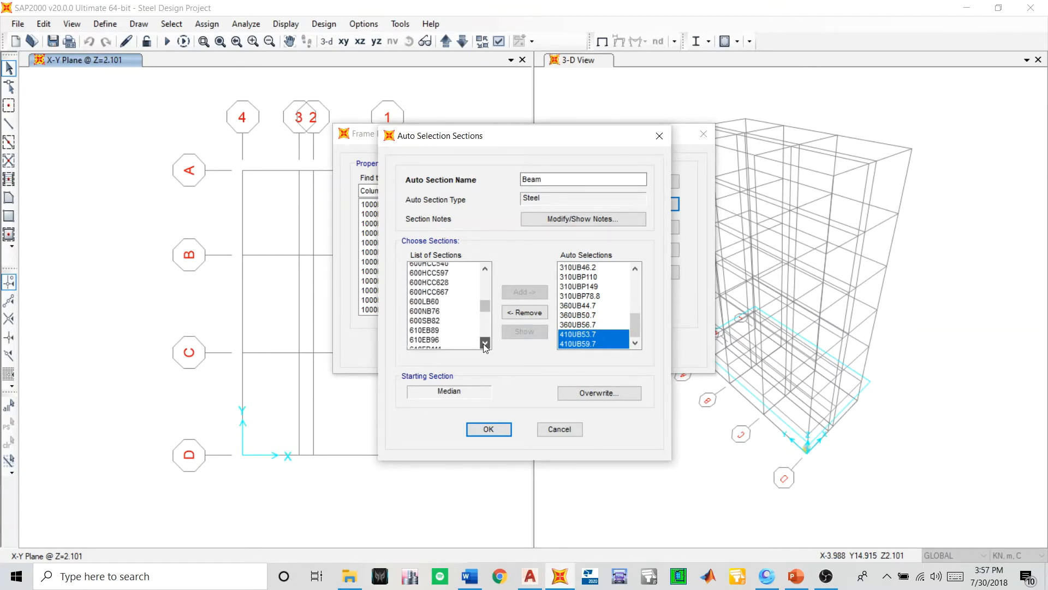
{"action": "left_click", "coordinate": [485, 342]}
{"action": "left_click", "coordinate": [485, 343]}
{"action": "left_click", "coordinate": [485, 342]}
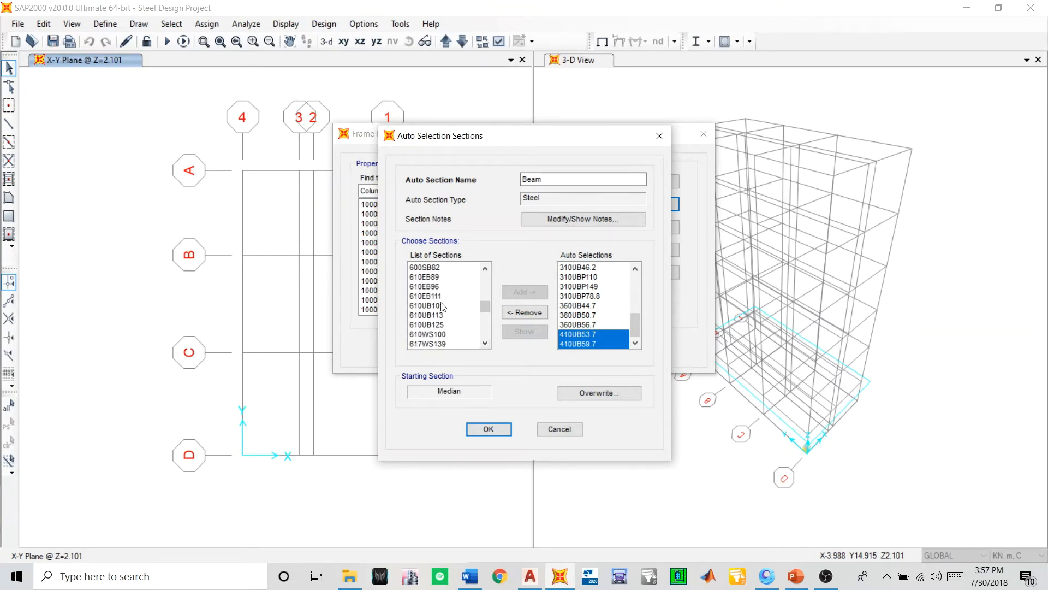
{"action": "left_click_drag", "start_coordinate": [443, 308], "coordinate": [451, 326]}
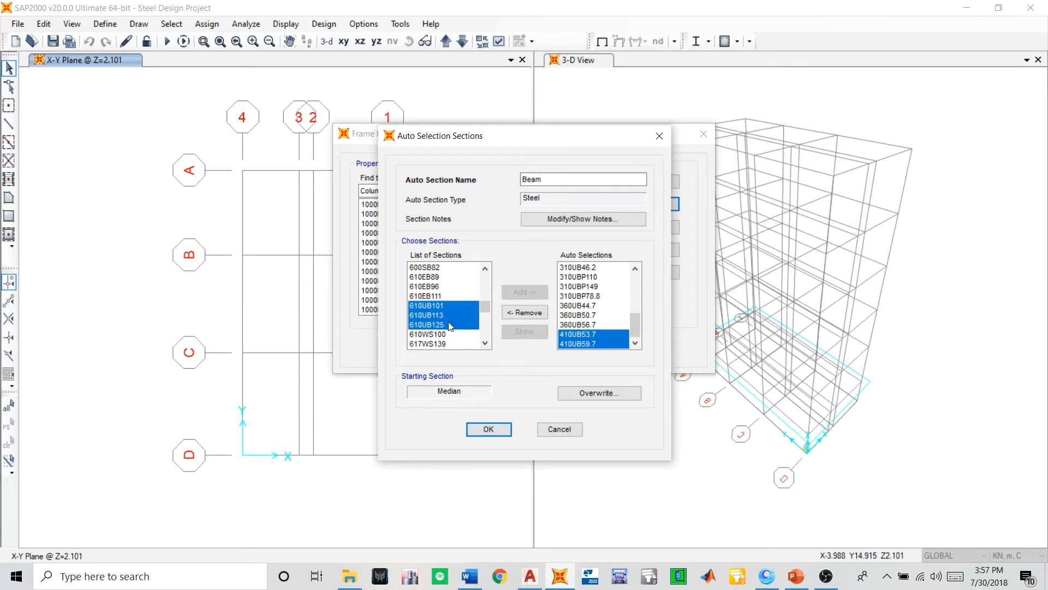
{"action": "left_click", "coordinate": [509, 294]}
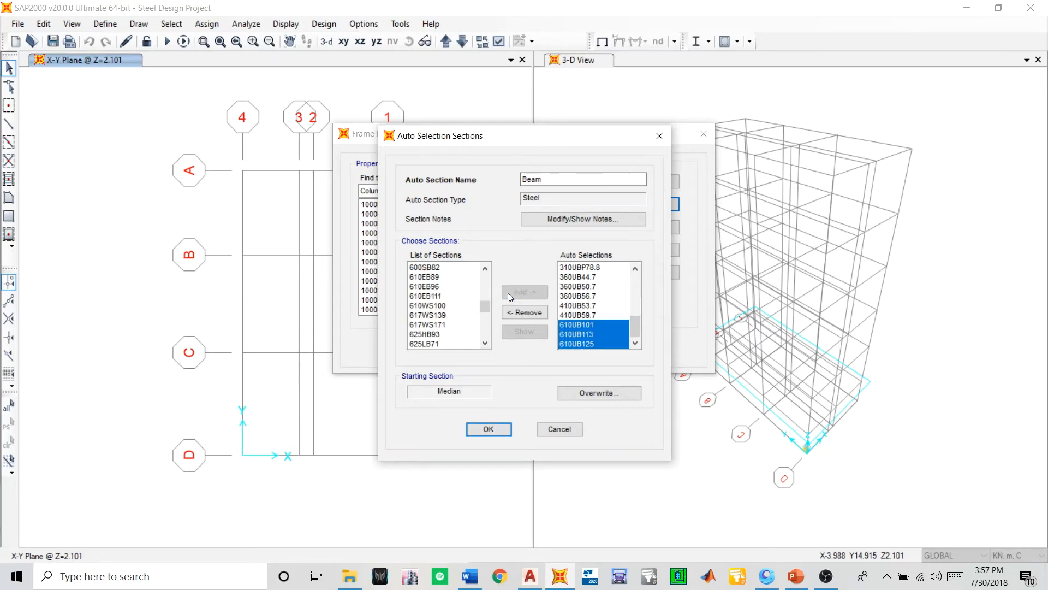
- Examine the remaining available sections up to the 1500 series for further universal beams, and review the Beam auto selections
{"action": "left_click", "coordinate": [485, 343]}
{"action": "left_click", "coordinate": [485, 343]}
{"action": "left_click", "coordinate": [485, 343]}
{"action": "left_click", "coordinate": [485, 343]}
{"action": "left_click", "coordinate": [485, 343]}
{"action": "left_click", "coordinate": [485, 343]}
{"action": "left_click", "coordinate": [485, 343]}
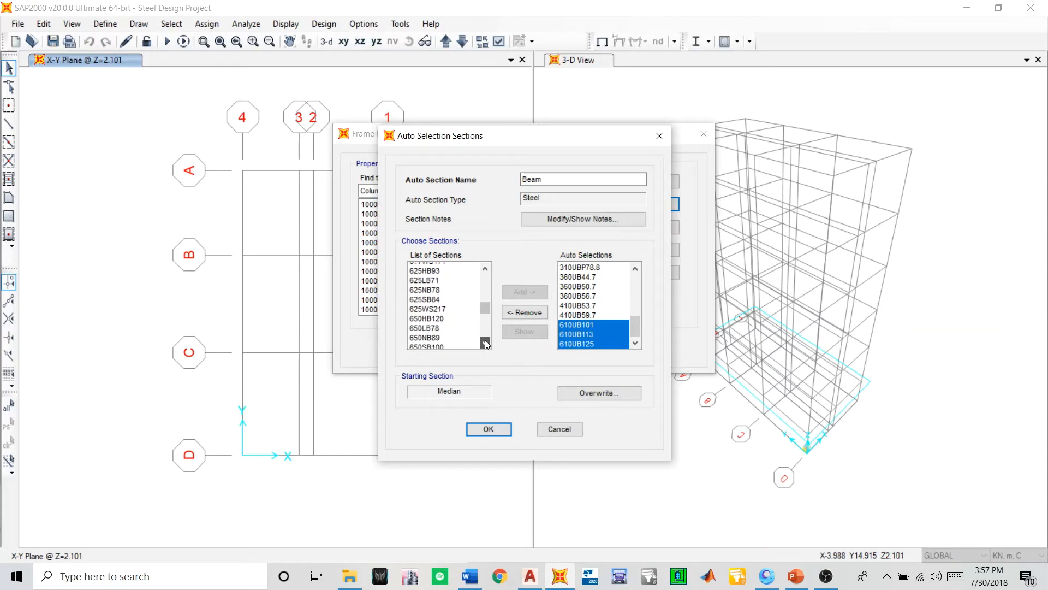
{"action": "left_click", "coordinate": [484, 343]}
{"action": "left_click", "coordinate": [485, 343]}
{"action": "left_click", "coordinate": [485, 343]}
{"action": "left_click", "coordinate": [485, 343]}
{"action": "left_click", "coordinate": [485, 342]}
{"action": "left_click", "coordinate": [485, 343]}
{"action": "left_click", "coordinate": [484, 343]}
{"action": "left_click", "coordinate": [484, 342]}
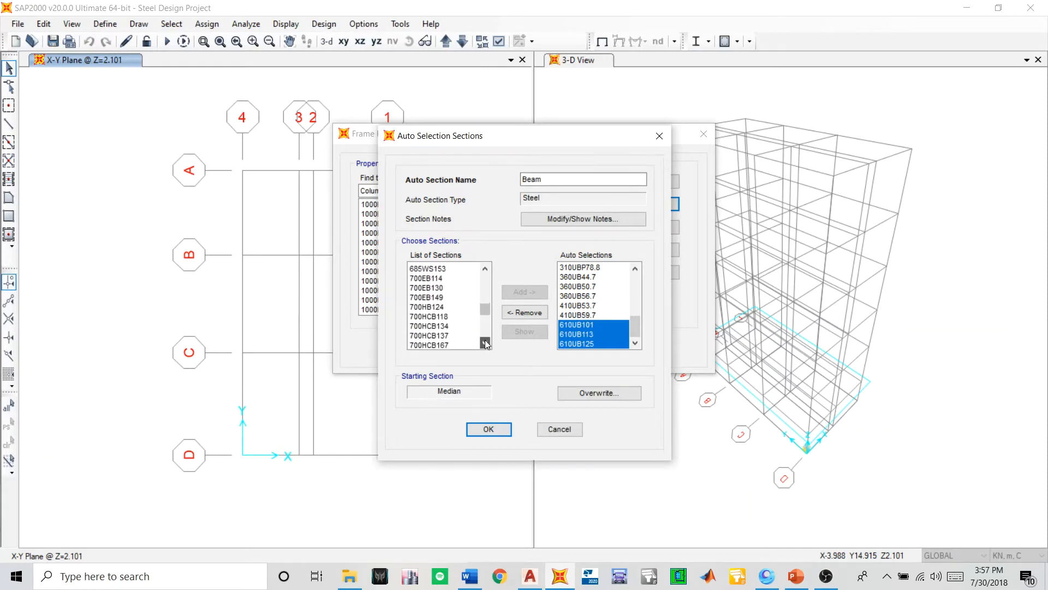
{"action": "left_click", "coordinate": [485, 343]}
{"action": "left_click", "coordinate": [485, 343]}
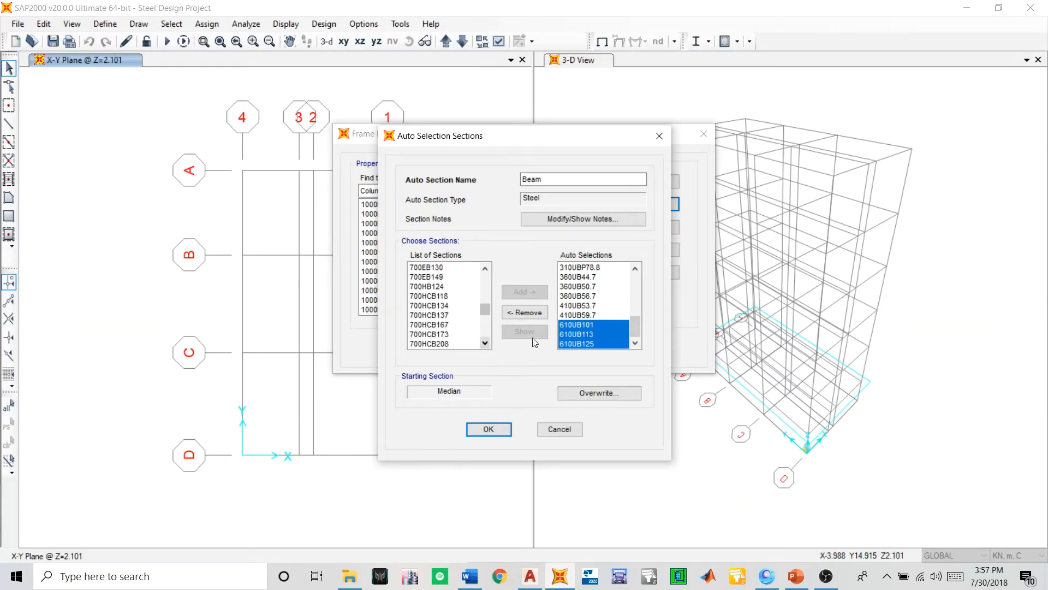
{"action": "left_click", "coordinate": [485, 343]}
{"action": "left_click", "coordinate": [485, 343]}
{"action": "left_click", "coordinate": [485, 343]}
{"action": "left_click", "coordinate": [485, 343]}
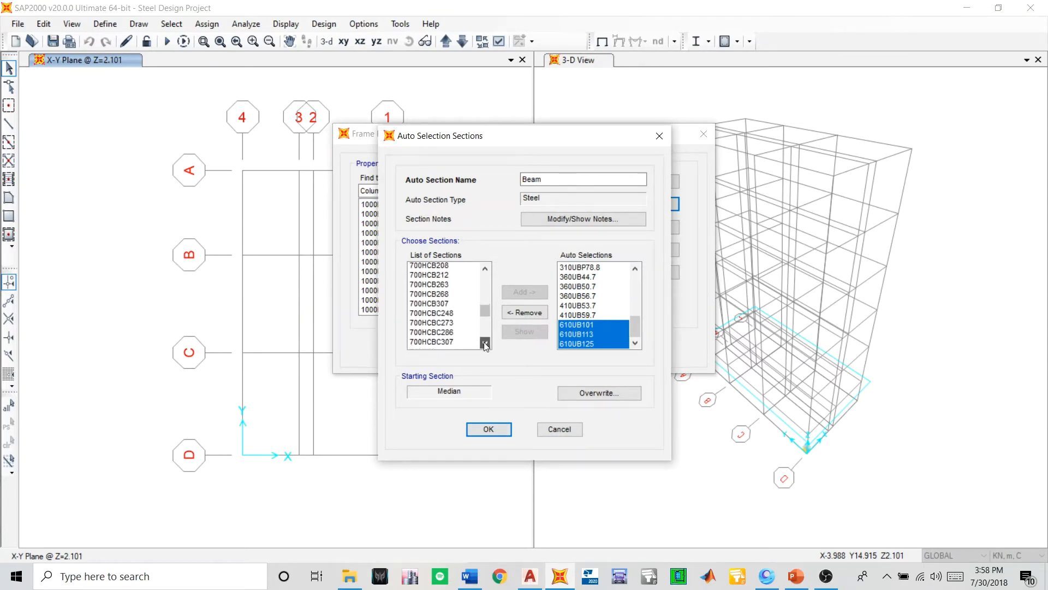
{"action": "left_click", "coordinate": [485, 342]}
{"action": "left_click", "coordinate": [484, 343]}
{"action": "left_click", "coordinate": [485, 343]}
{"action": "left_click", "coordinate": [485, 343]}
{"action": "left_click", "coordinate": [485, 343]}
{"action": "left_click", "coordinate": [484, 343]}
{"action": "left_click", "coordinate": [485, 343]}
{"action": "left_click", "coordinate": [485, 343]}
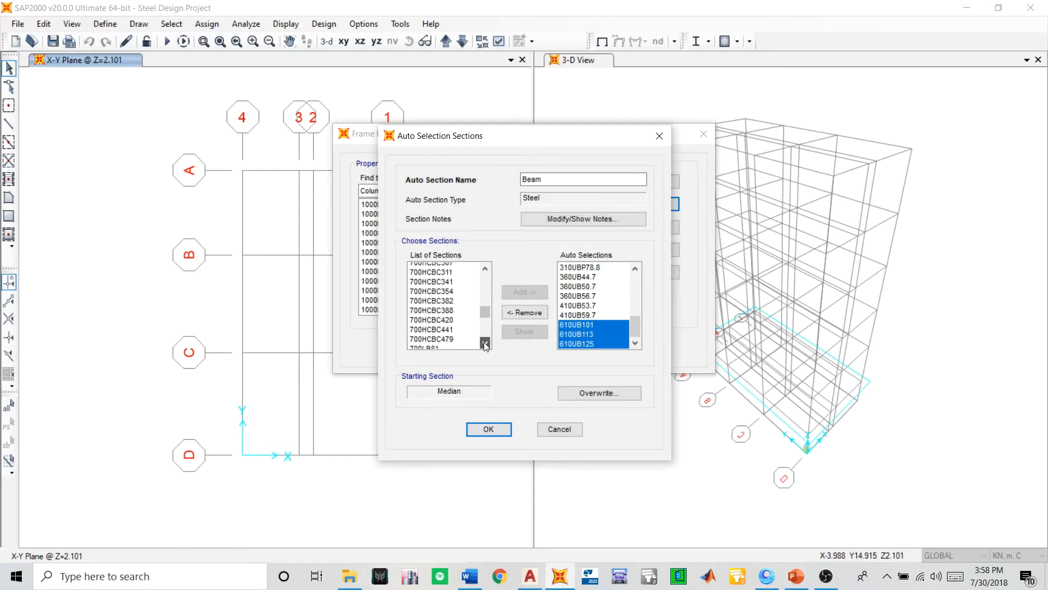
{"action": "left_click", "coordinate": [485, 343]}
{"action": "left_click", "coordinate": [485, 343]}
{"action": "left_click", "coordinate": [485, 342]}
{"action": "left_click", "coordinate": [485, 343]}
{"action": "left_click", "coordinate": [485, 343]}
{"action": "left_click", "coordinate": [484, 343]}
{"action": "left_click", "coordinate": [484, 343]}
{"action": "left_click", "coordinate": [485, 343]}
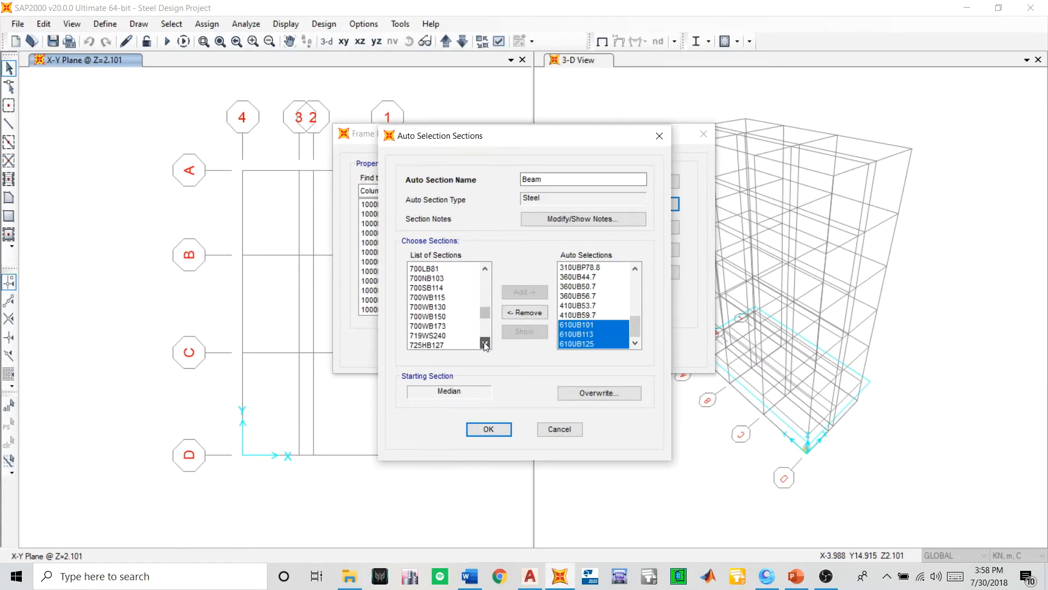
{"action": "left_click", "coordinate": [484, 343]}
{"action": "left_click", "coordinate": [485, 343]}
{"action": "left_click", "coordinate": [485, 342]}
{"action": "left_click", "coordinate": [485, 343]}
{"action": "left_click", "coordinate": [485, 343]}
{"action": "left_click", "coordinate": [485, 343]}
{"action": "left_click", "coordinate": [485, 343]}
{"action": "left_click", "coordinate": [484, 343]}
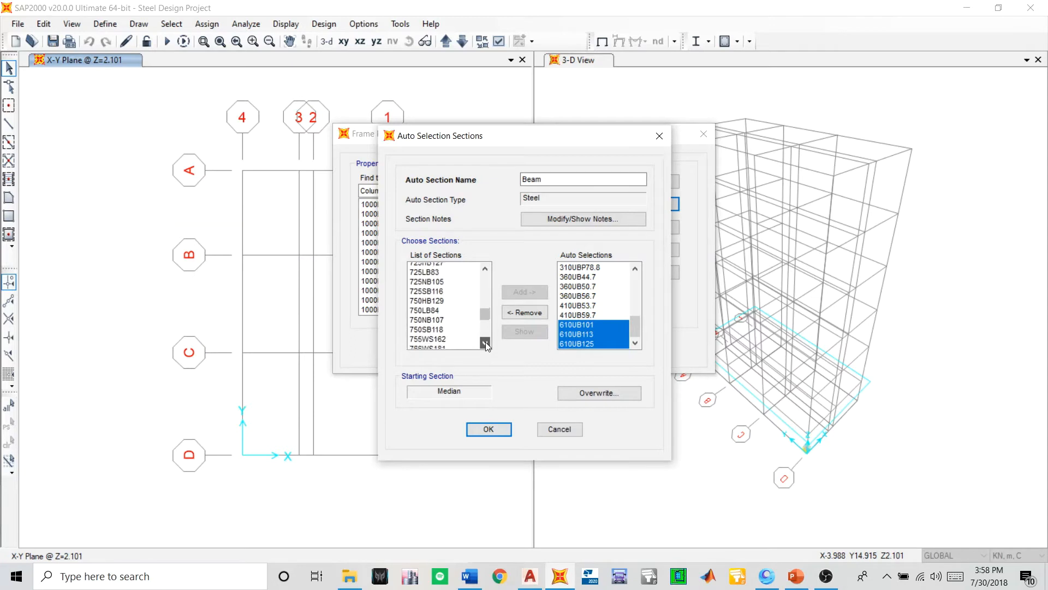
{"action": "left_click", "coordinate": [485, 343]}
{"action": "left_click", "coordinate": [484, 342]}
{"action": "left_click", "coordinate": [484, 343]}
{"action": "left_click", "coordinate": [485, 343]}
{"action": "left_click", "coordinate": [485, 343]}
{"action": "left_click", "coordinate": [485, 343]}
{"action": "left_click", "coordinate": [485, 343]}
{"action": "left_click", "coordinate": [485, 343]}
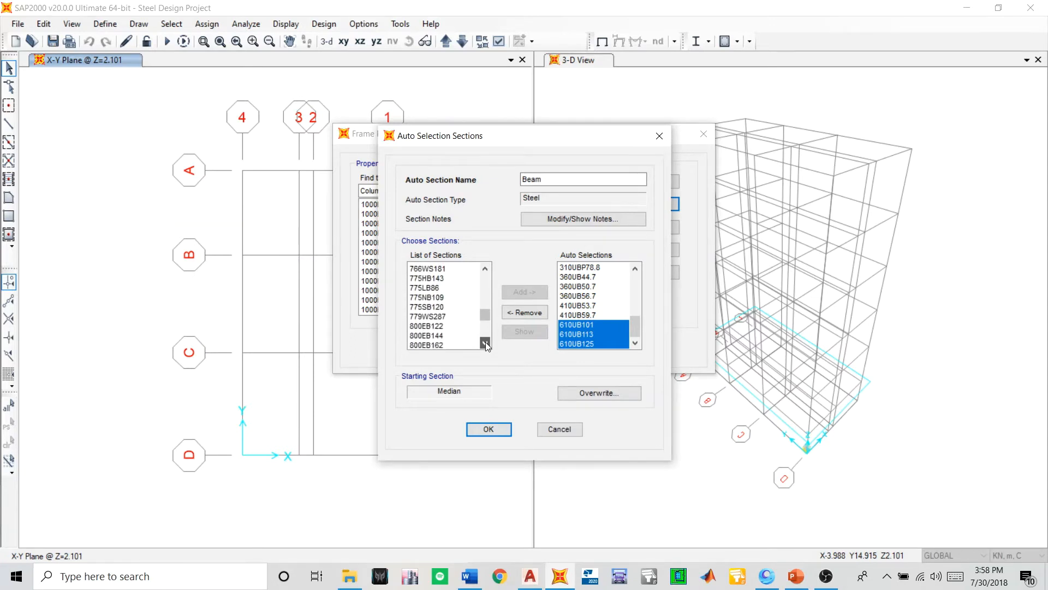
{"action": "left_click", "coordinate": [485, 342]}
{"action": "left_click", "coordinate": [485, 343]}
{"action": "left_click", "coordinate": [485, 343]}
{"action": "left_click", "coordinate": [485, 343]}
{"action": "left_click", "coordinate": [485, 343]}
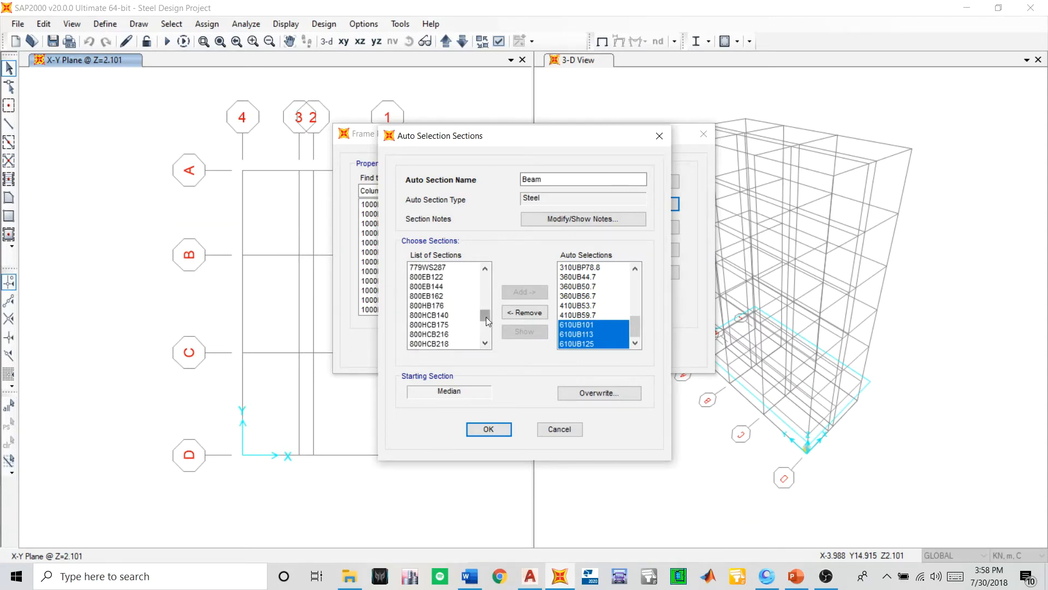
{"action": "left_click_drag", "start_coordinate": [488, 322], "coordinate": [488, 343]}
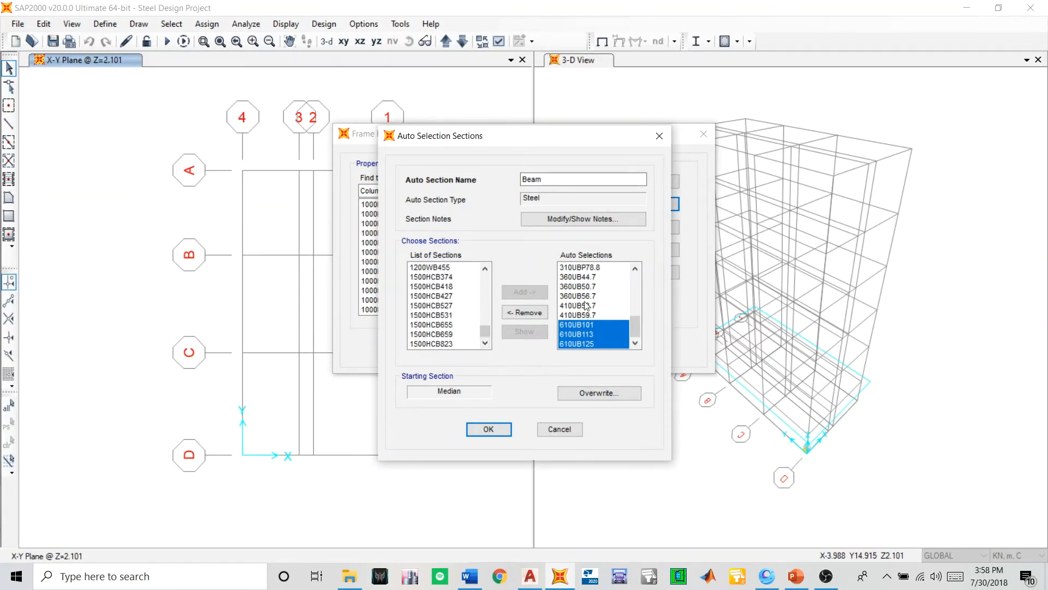
{"action": "scroll", "coordinate": [587, 300], "scroll_direction": "up", "scroll_amount": 5}
{"action": "scroll", "coordinate": [588, 300], "scroll_direction": "down", "scroll_amount": 5}
- Save the Beam auto select list and locate Column Final among the frame properties
{"action": "left_click", "coordinate": [502, 427]}
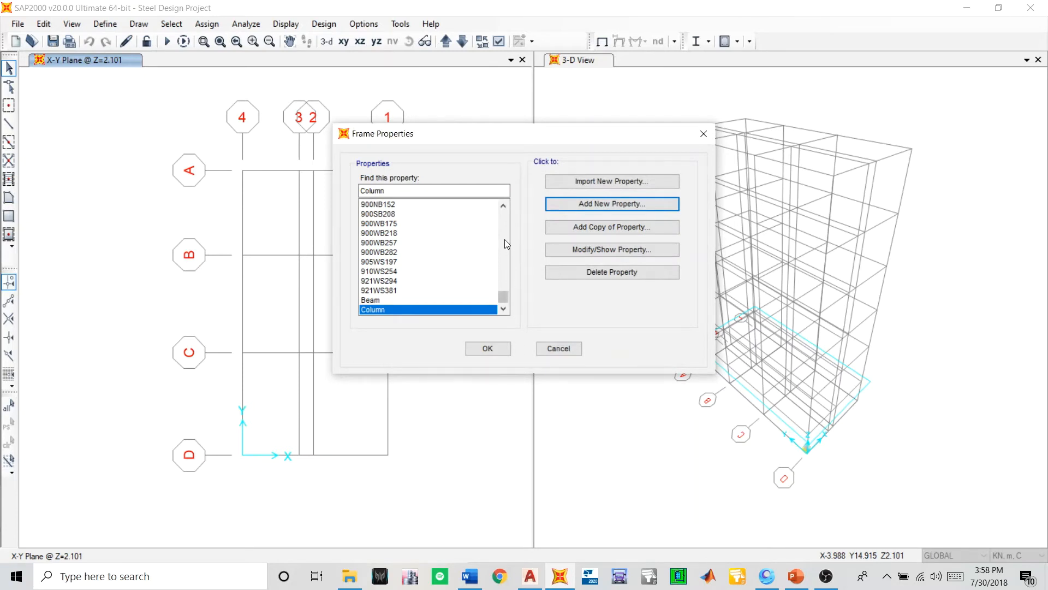
{"action": "scroll", "coordinate": [418, 261], "scroll_direction": "down", "scroll_amount": 1}
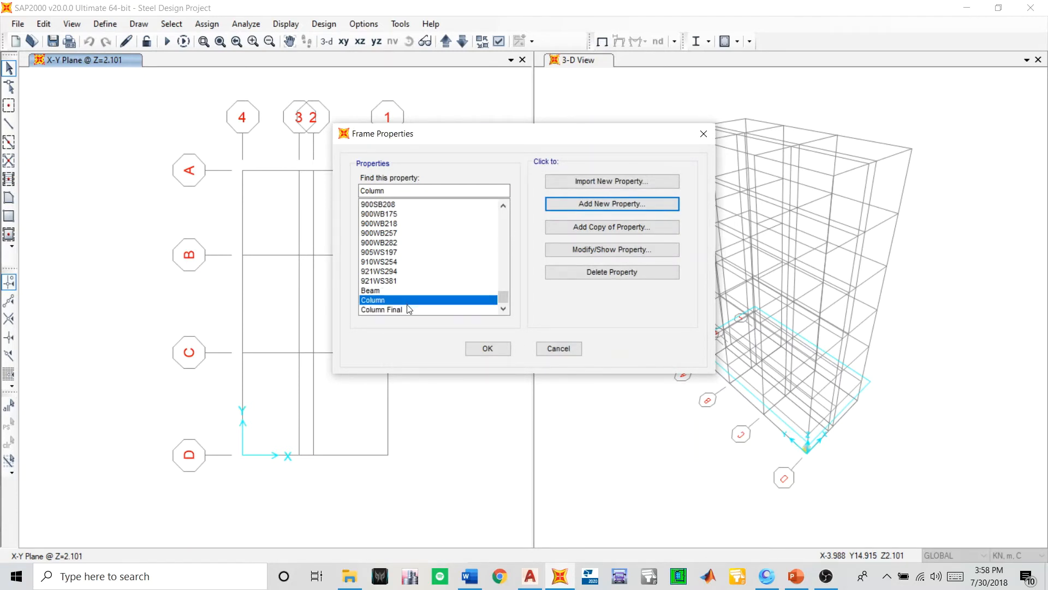
{"action": "left_click", "coordinate": [380, 309]}
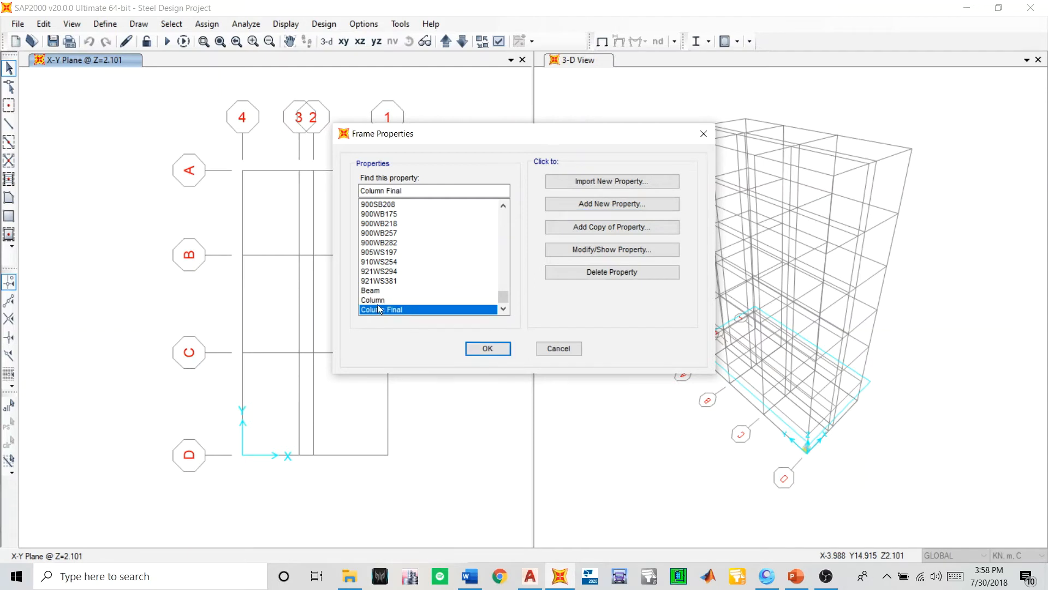
- Try to delete the old Column frame property, keeping Beam and Column Final
{"action": "left_click", "coordinate": [372, 292]}
{"action": "left_click", "coordinate": [388, 306]}
{"action": "left_click", "coordinate": [392, 300]}
{"action": "left_click", "coordinate": [581, 276]}
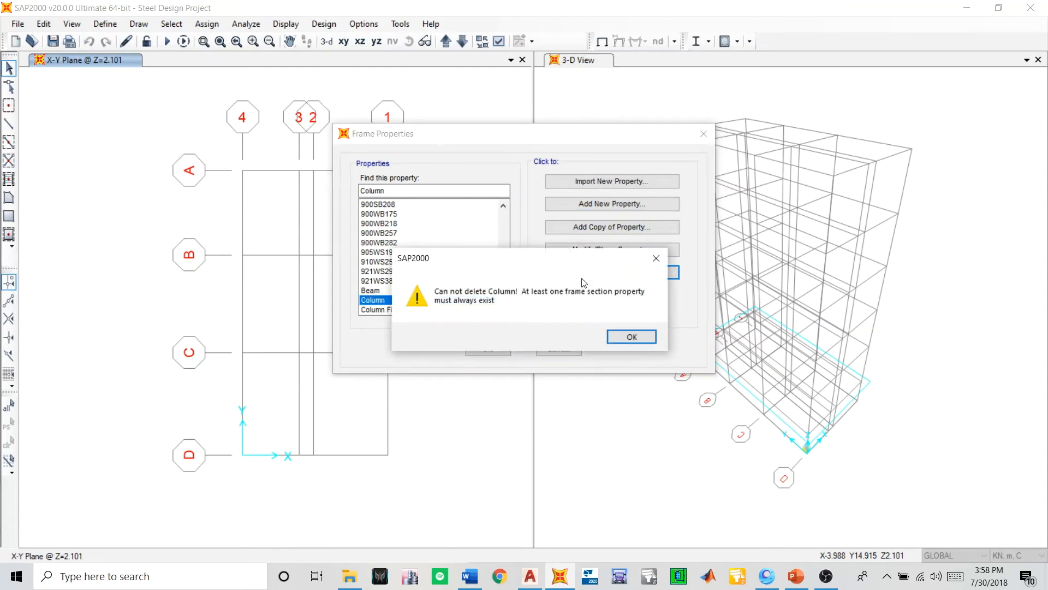
{"action": "left_click", "coordinate": [613, 336]}
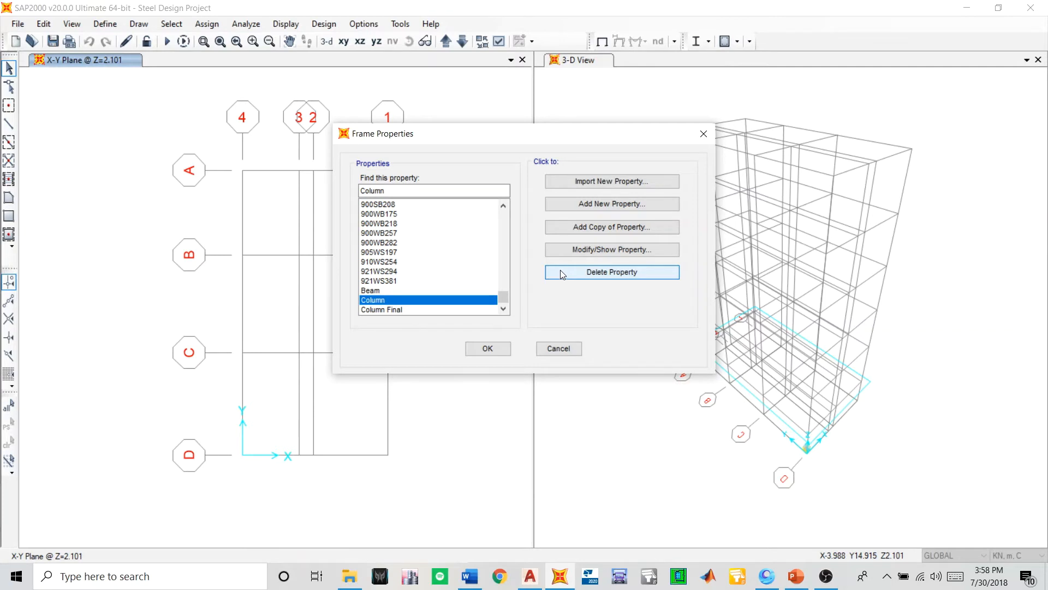
{"action": "left_click", "coordinate": [372, 289]}
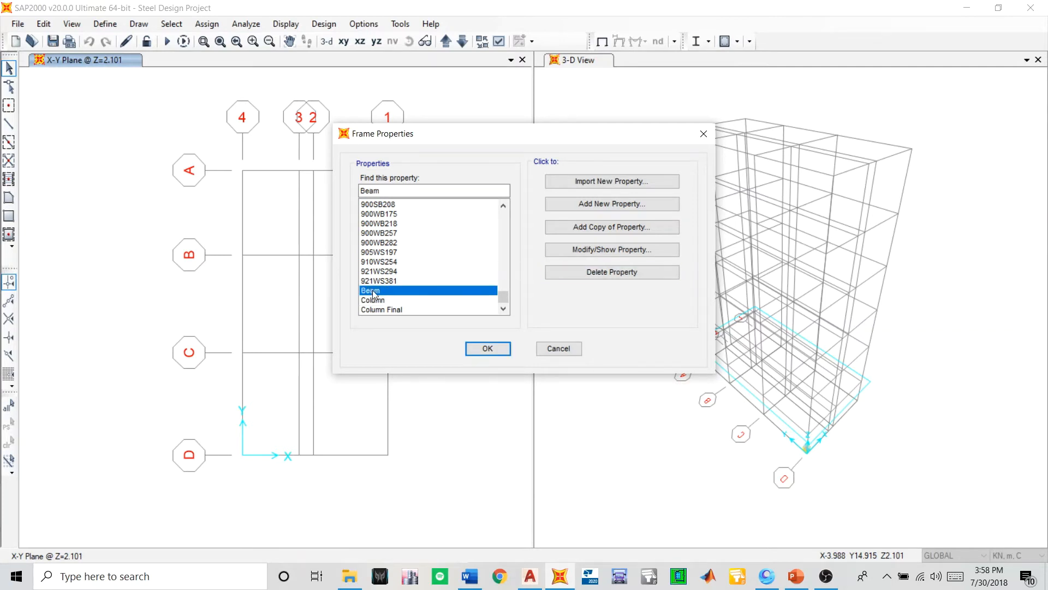
{"action": "left_click", "coordinate": [402, 300]}
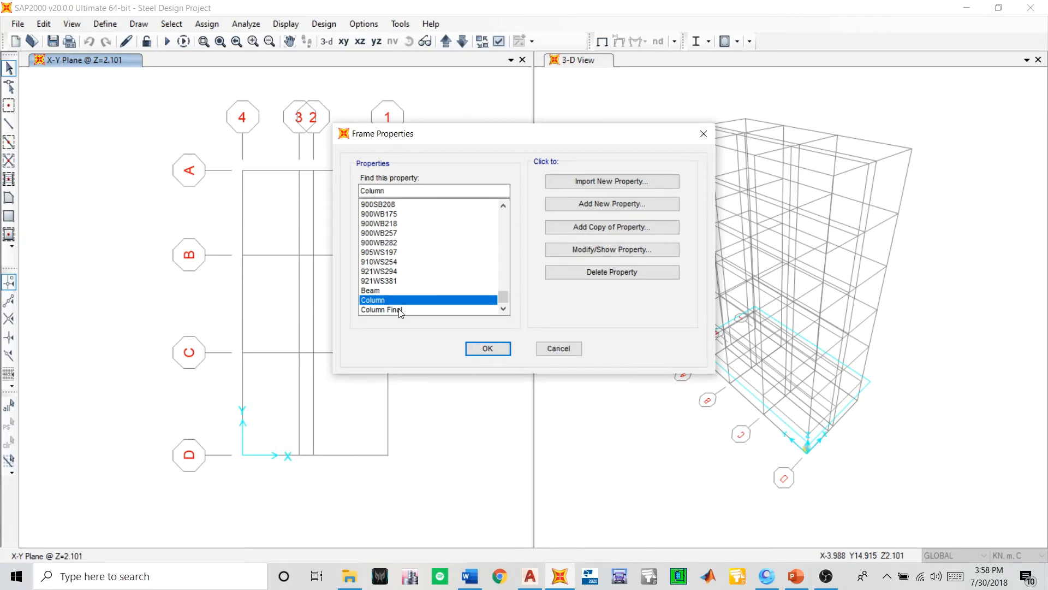
- Import all steel channel sections from 75PFC to 380PFC with material 300PLUS-300
{"action": "left_click", "coordinate": [576, 188]}
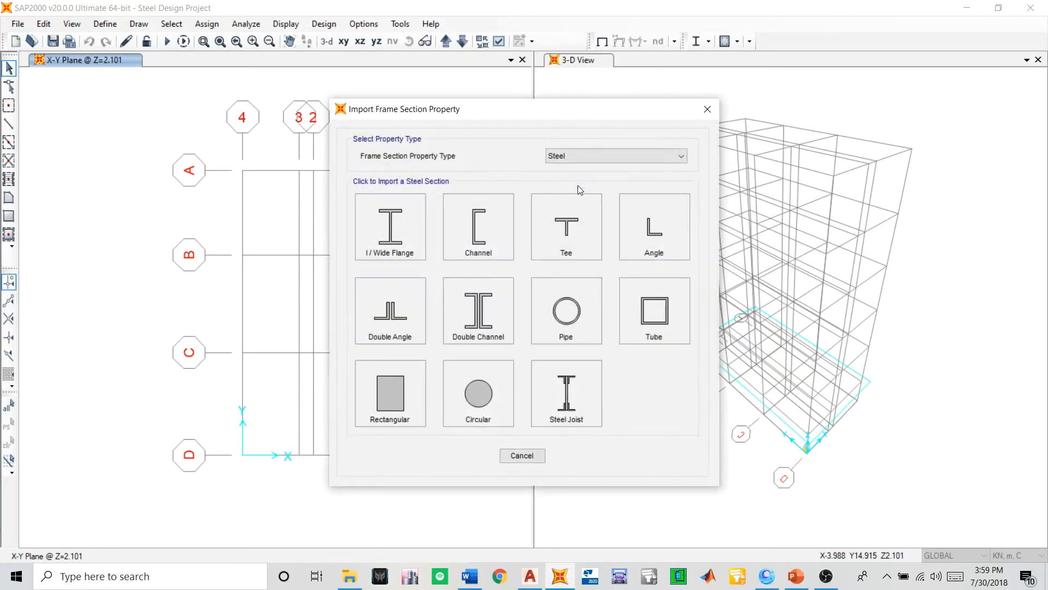
{"action": "left_click", "coordinate": [480, 221]}
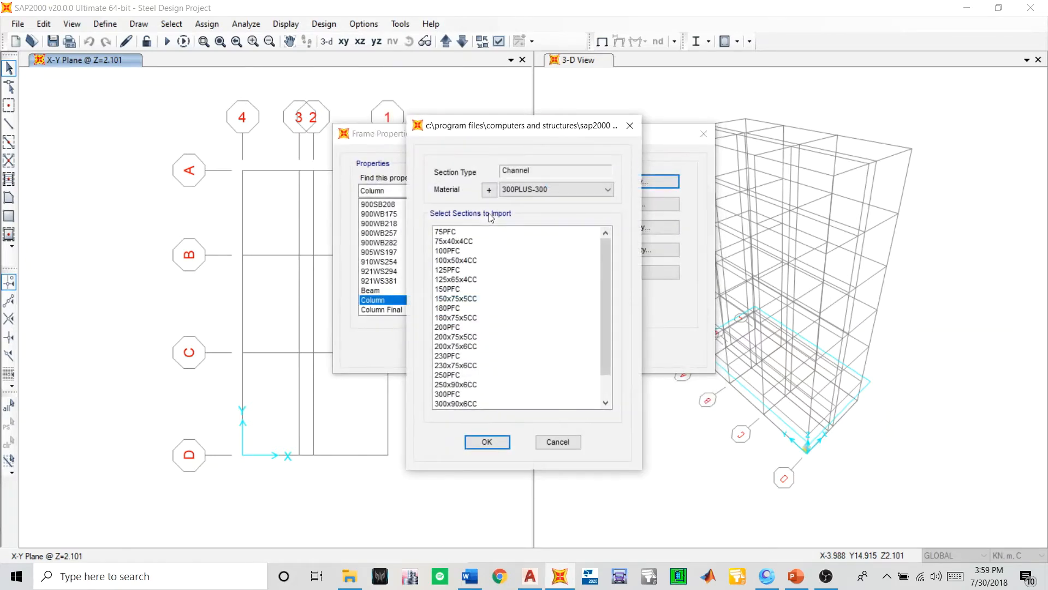
{"action": "scroll", "coordinate": [464, 250], "scroll_direction": "down", "scroll_amount": 3}
{"action": "scroll", "coordinate": [462, 266], "scroll_direction": "up", "scroll_amount": 3}
{"action": "left_click_drag", "start_coordinate": [443, 235], "coordinate": [475, 478]}
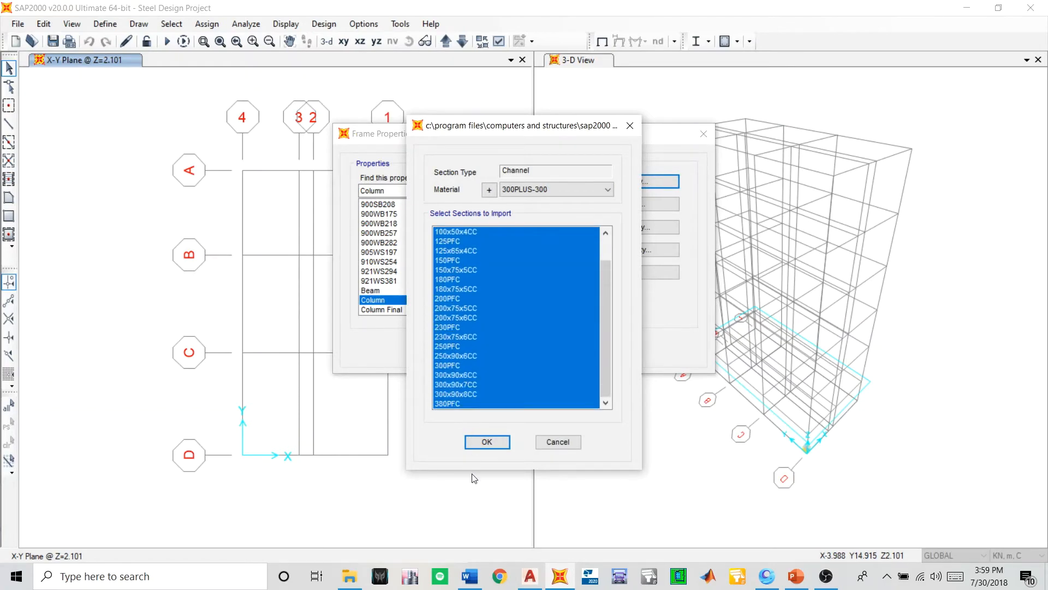
{"action": "left_click", "coordinate": [474, 445]}
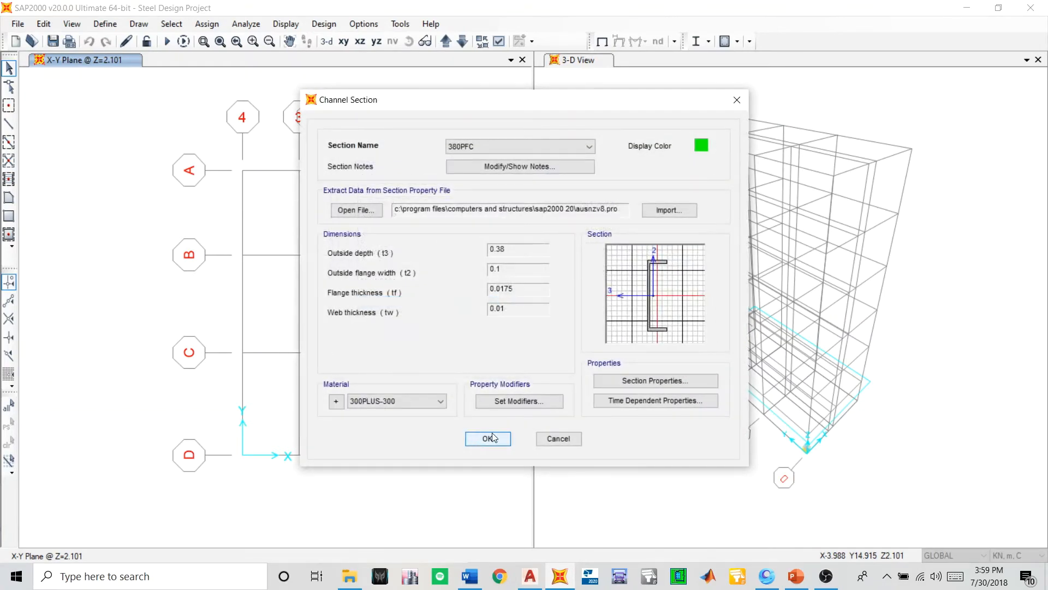
- Check the channels' material and stiffness modifiers, and accept the sections with 300PLUS-300 and all modifiers at 1
{"action": "left_click", "coordinate": [366, 400]}
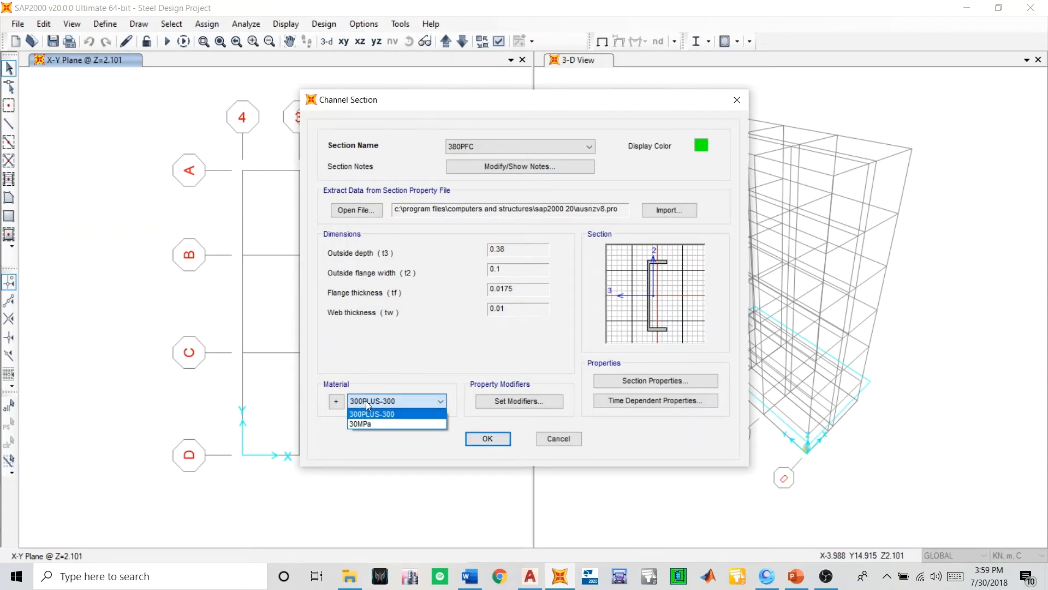
{"action": "left_click", "coordinate": [365, 401]}
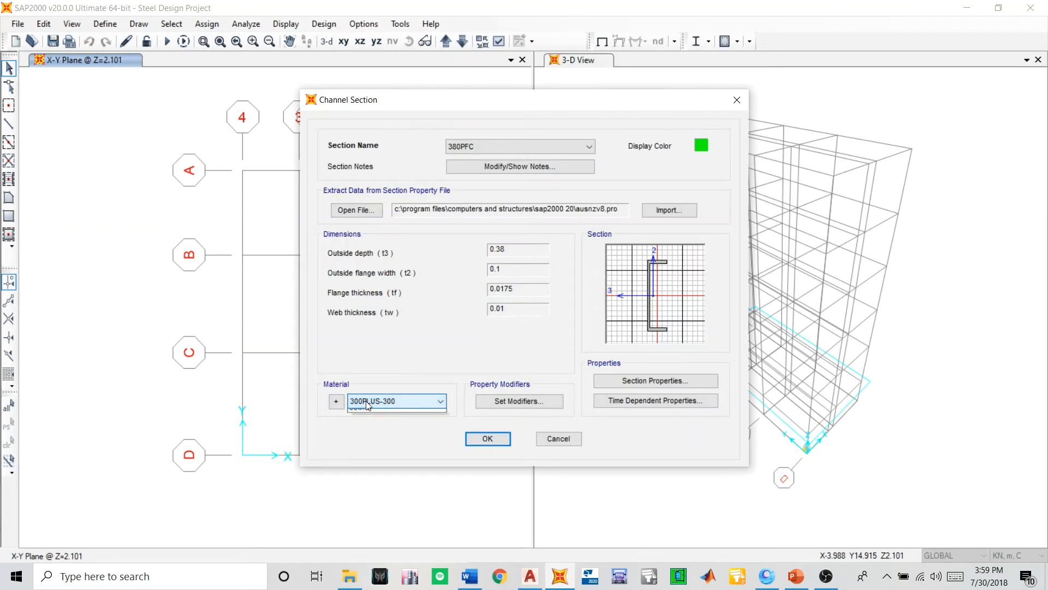
{"action": "left_click", "coordinate": [518, 401]}
{"action": "left_click", "coordinate": [480, 369]}
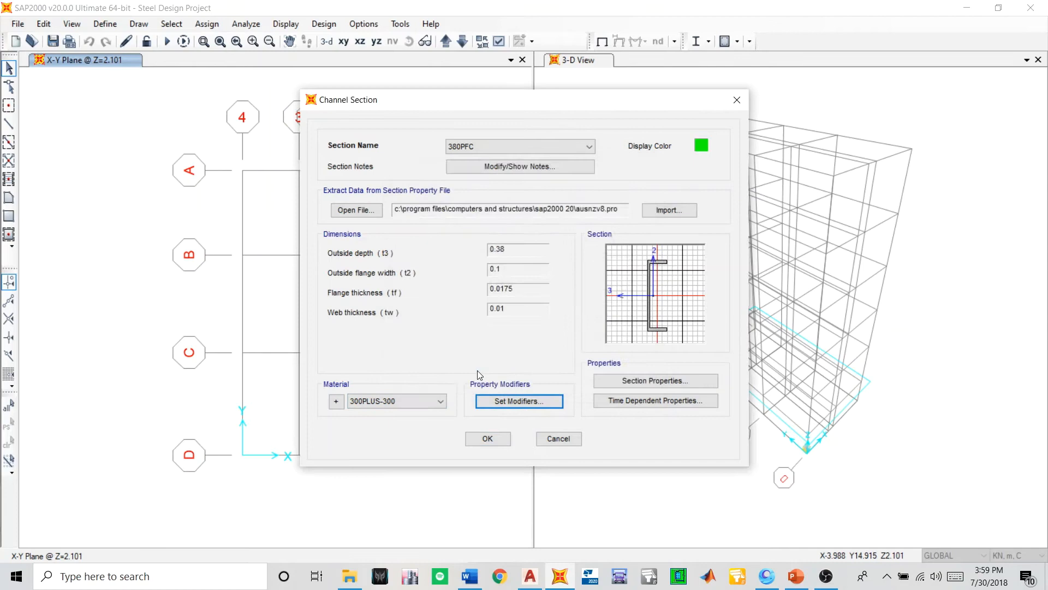
{"action": "left_click", "coordinate": [489, 404]}
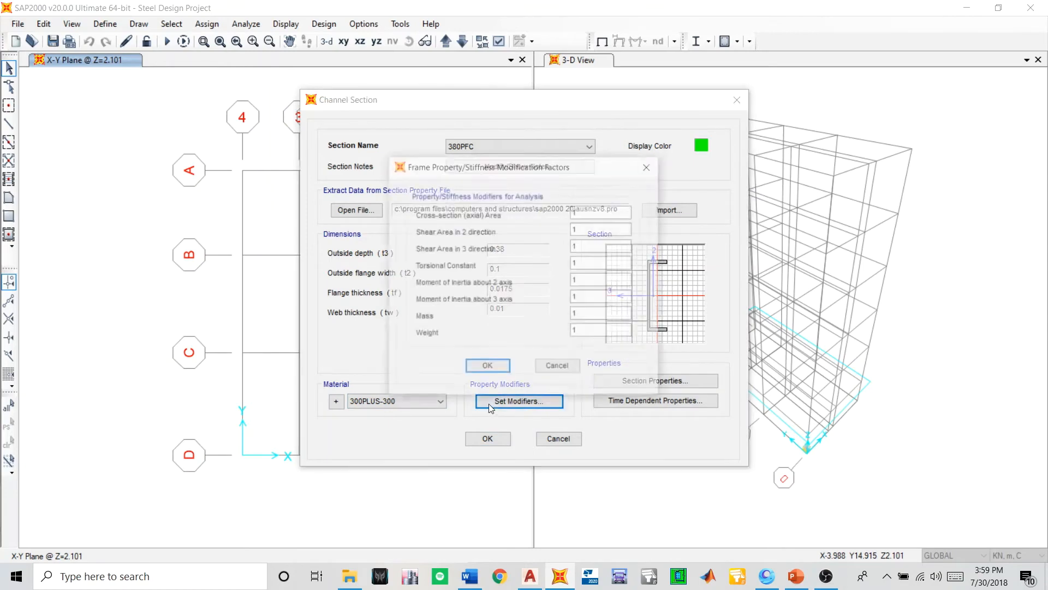
{"action": "left_click", "coordinate": [492, 367]}
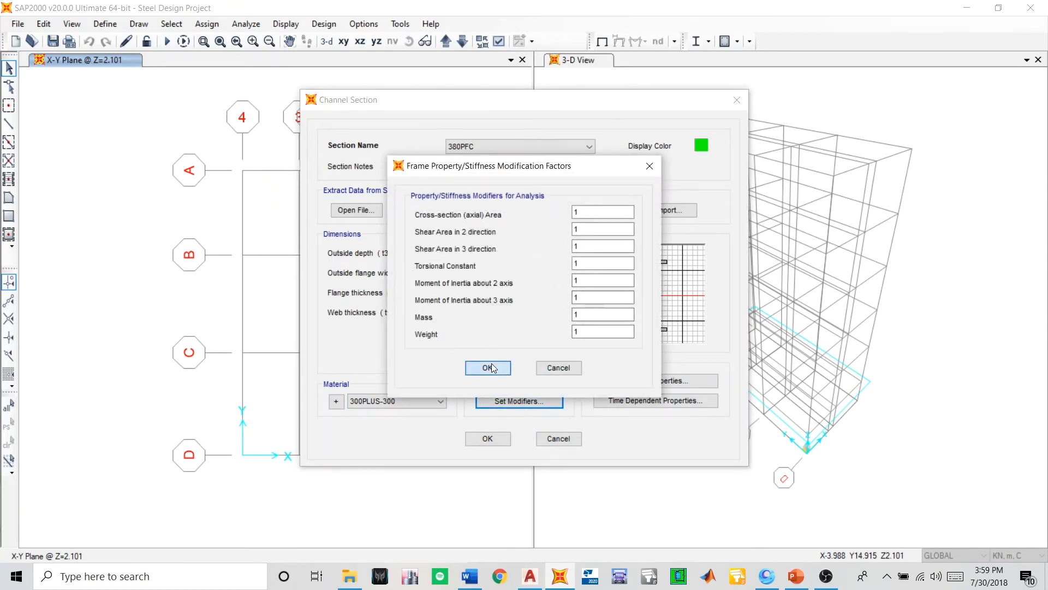
{"action": "left_click", "coordinate": [488, 440]}
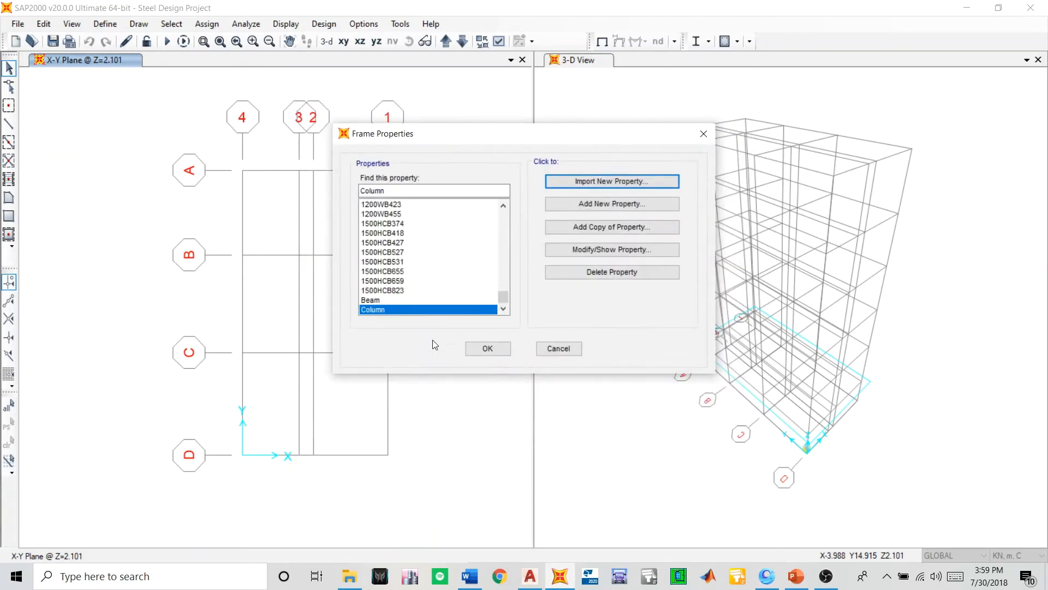
- Start a new steel auto select list and name it Bracing
{"action": "scroll", "coordinate": [428, 291], "scroll_direction": "up", "scroll_amount": 15}
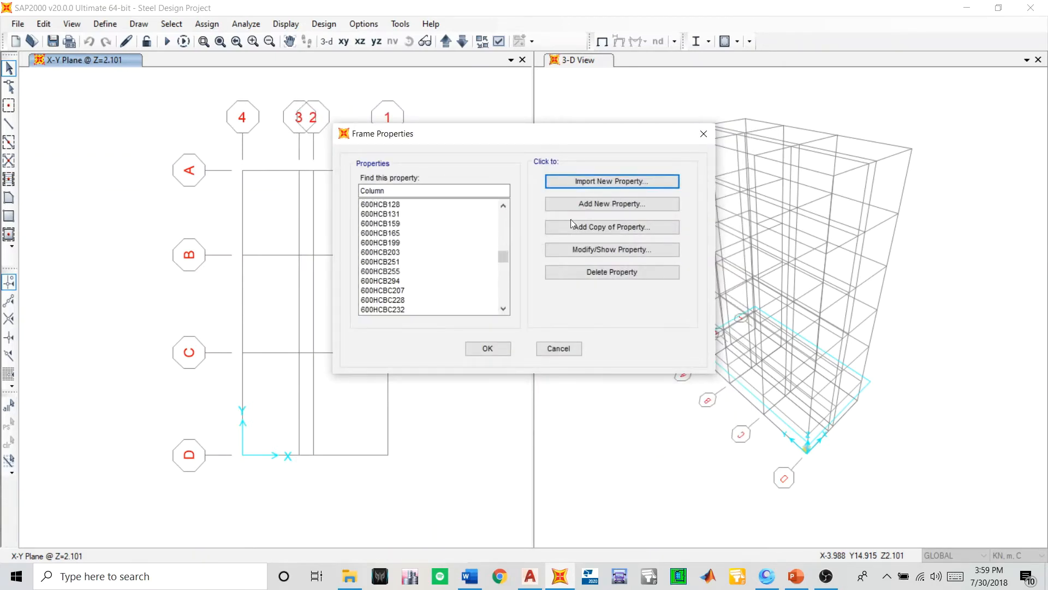
{"action": "left_click", "coordinate": [586, 205]}
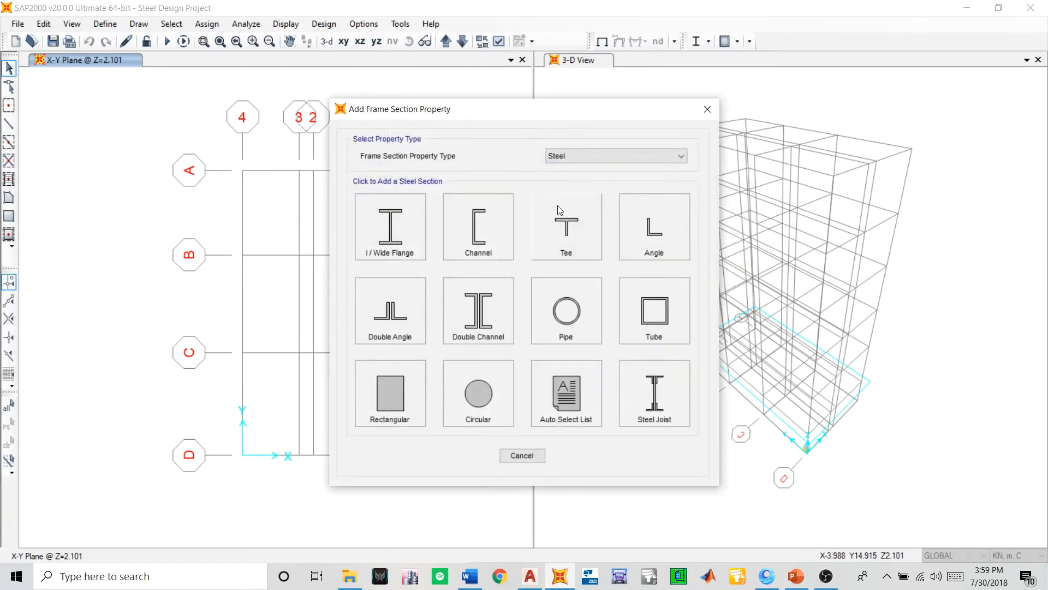
{"action": "left_click", "coordinate": [572, 377]}
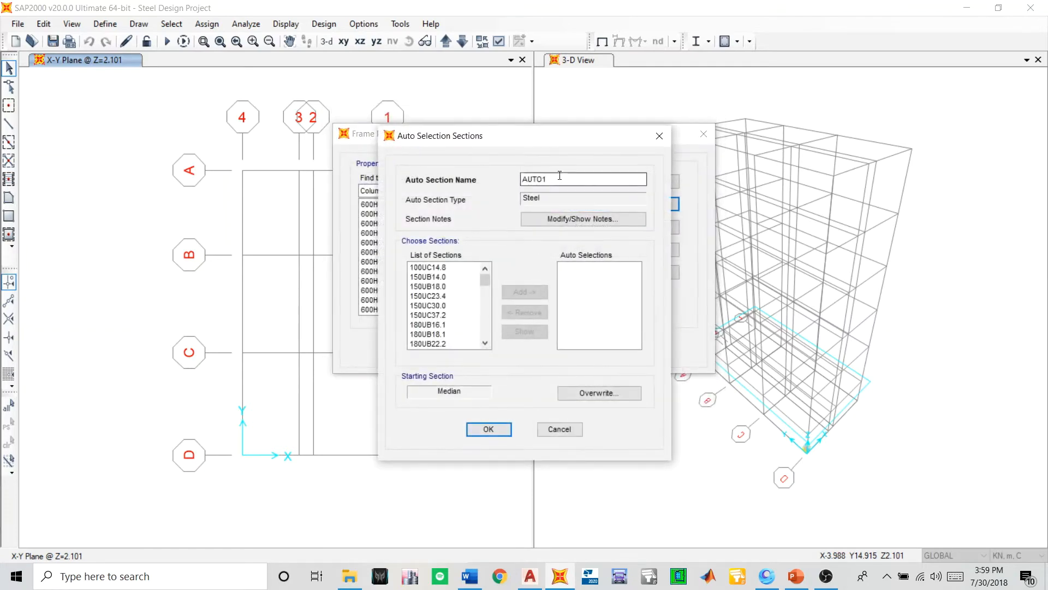
{"action": "double_click", "coordinate": [559, 176]}
{"action": "type", "text": "Be"}
{"action": "key", "text": "Caps_Lock"}
{"action": "key", "text": "BackSpace"}
{"action": "type", "text": "E"}
{"action": "key", "text": "Caps_Lock"}
{"action": "key", "text": "BackSpace"}
{"action": "type", "text": "racing"}
{"action": "left_click", "coordinate": [498, 430]}
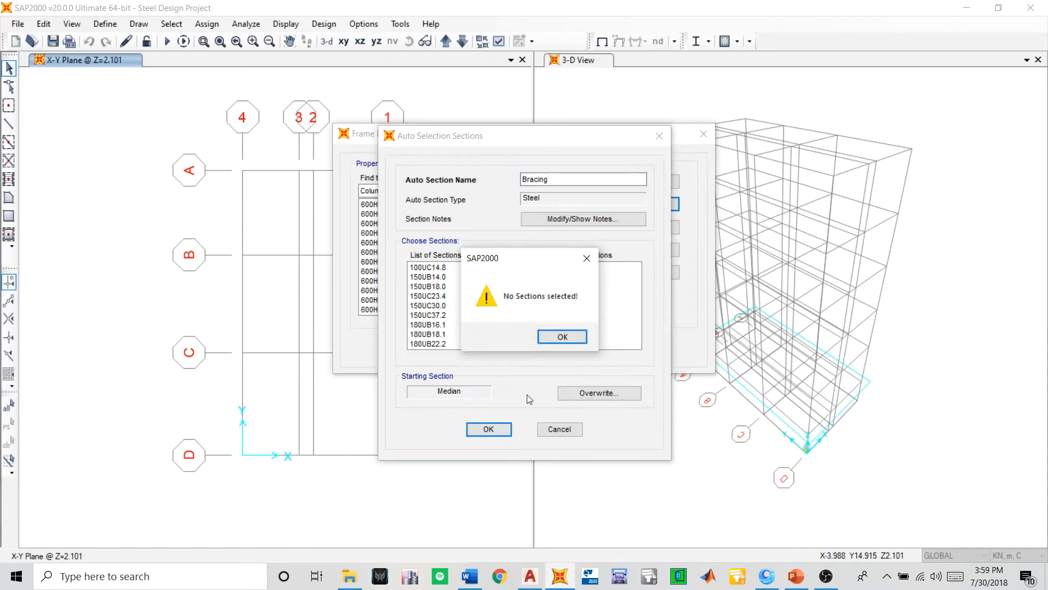
{"action": "left_click", "coordinate": [552, 336]}
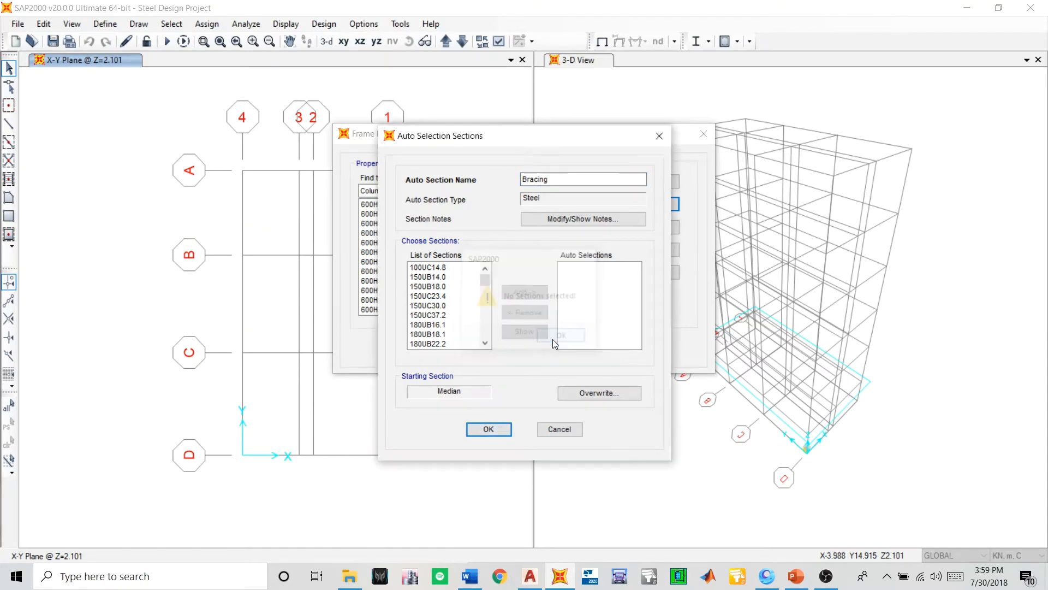
- Add all channel sections from 75PFC to 380PFC, including the CC sizes between them, to the Bracing auto selections
{"action": "left_click_drag", "start_coordinate": [480, 283], "coordinate": [482, 280]}
{"action": "scroll", "coordinate": [470, 284], "scroll_direction": "down", "scroll_amount": 5}
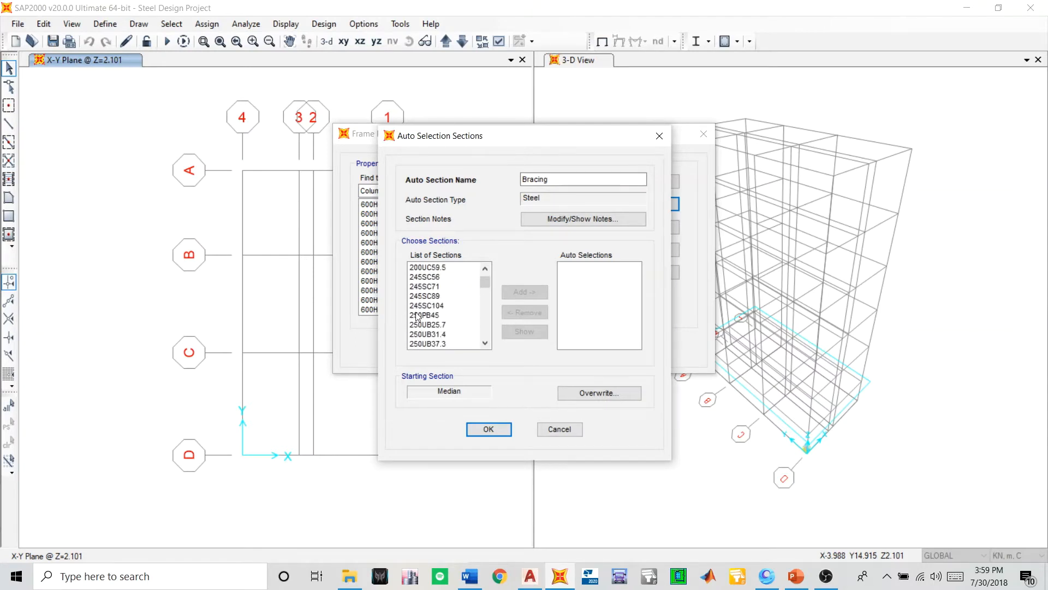
{"action": "scroll", "coordinate": [420, 297], "scroll_direction": "up", "scroll_amount": 5}
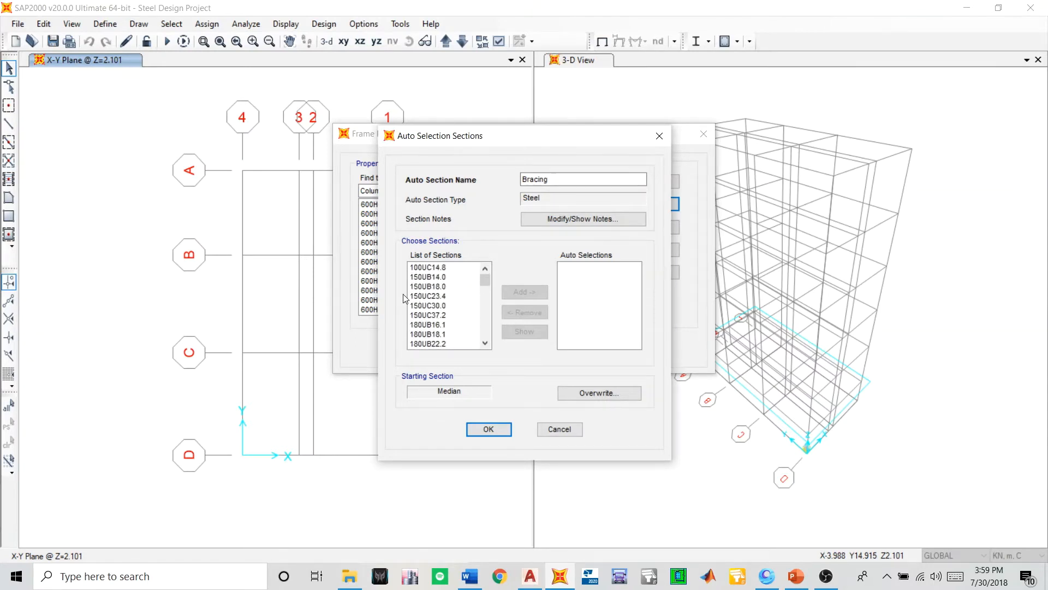
{"action": "scroll", "coordinate": [415, 301], "scroll_direction": "down", "scroll_amount": 8}
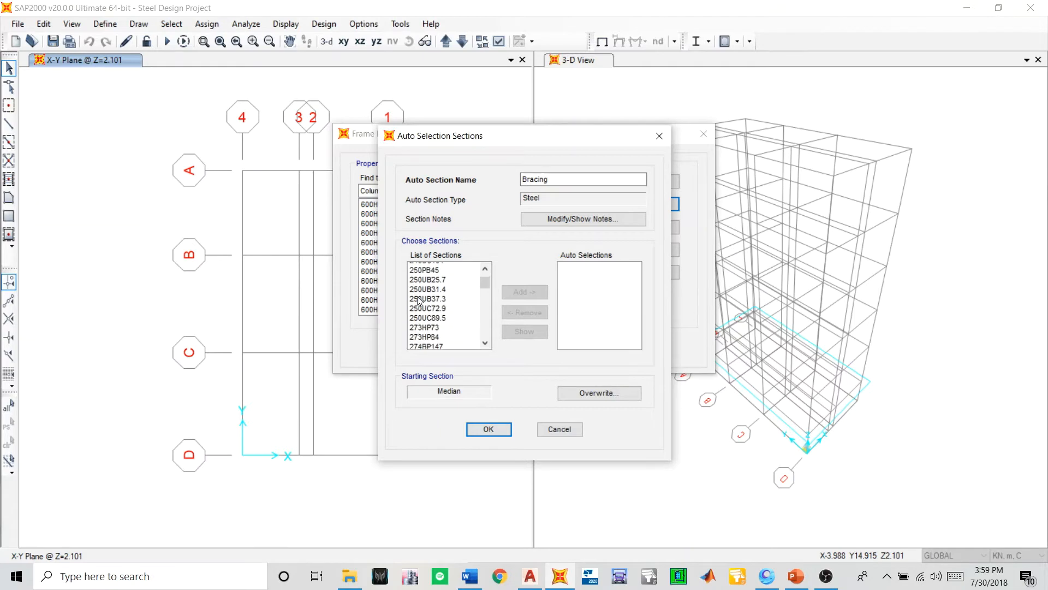
{"action": "scroll", "coordinate": [440, 329], "scroll_direction": "down", "scroll_amount": 4}
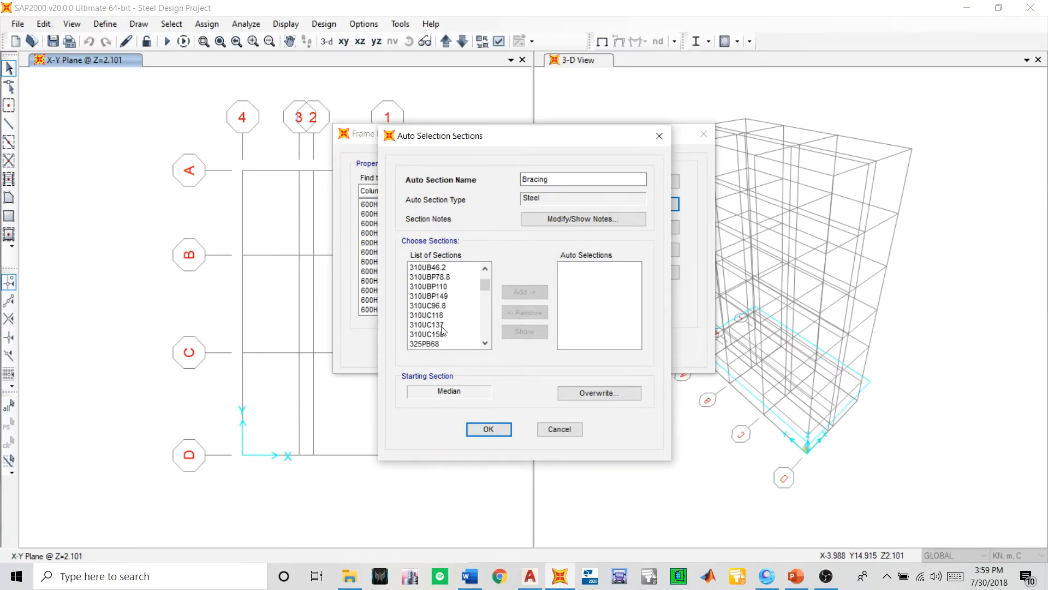
{"action": "scroll", "coordinate": [442, 330], "scroll_direction": "down", "scroll_amount": 6}
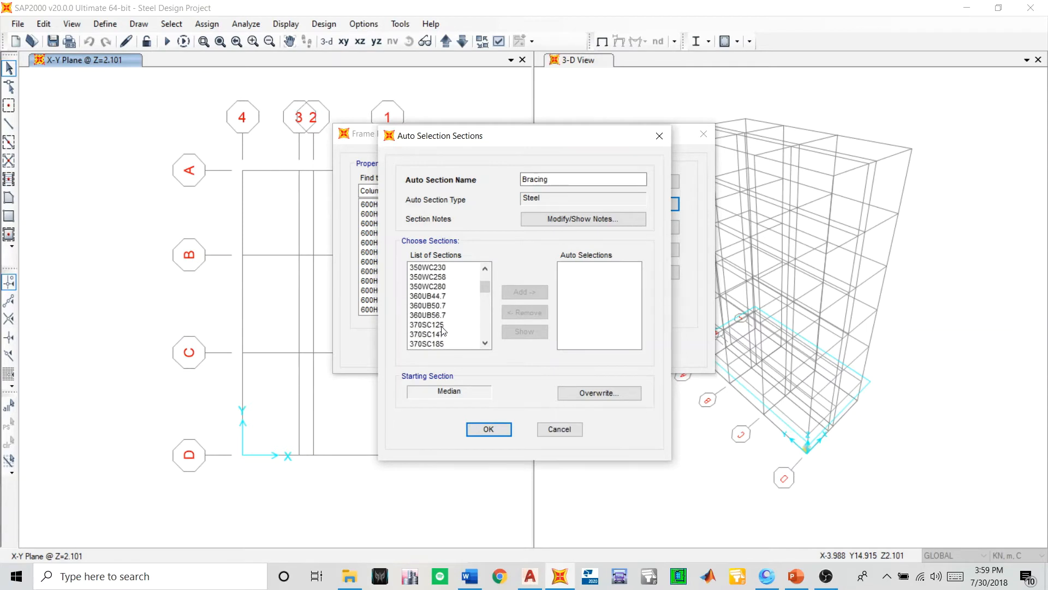
{"action": "scroll", "coordinate": [442, 330], "scroll_direction": "down", "scroll_amount": 6}
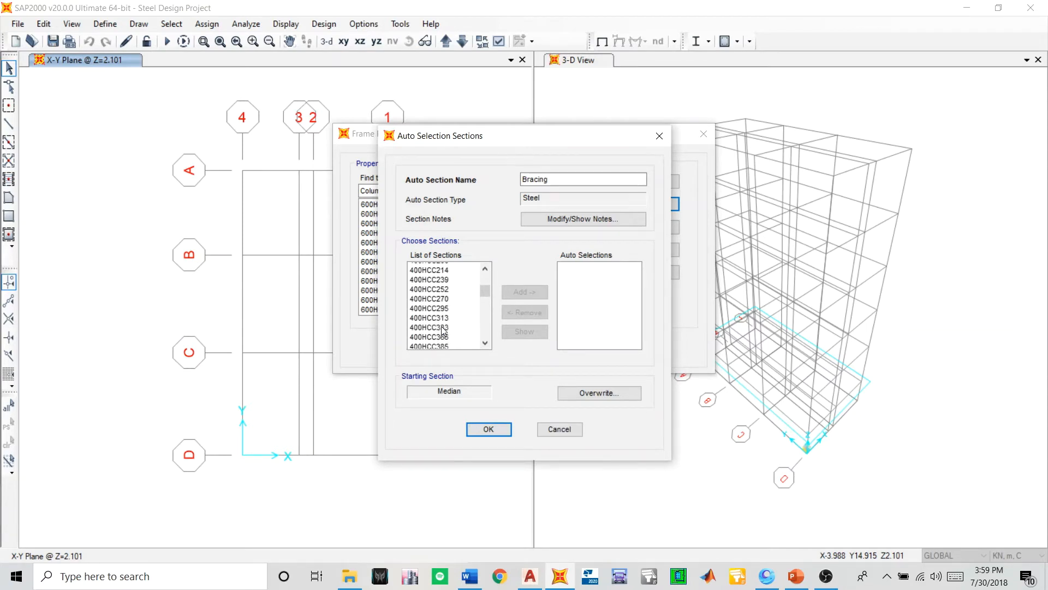
{"action": "scroll", "coordinate": [443, 330], "scroll_direction": "down", "scroll_amount": 6}
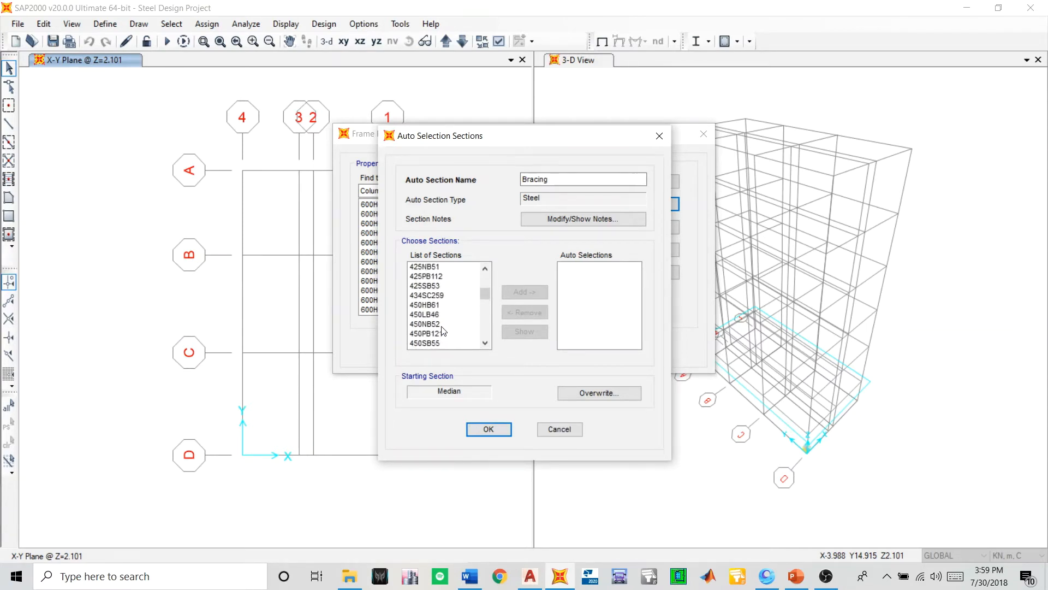
{"action": "scroll", "coordinate": [443, 331], "scroll_direction": "down", "scroll_amount": 1}
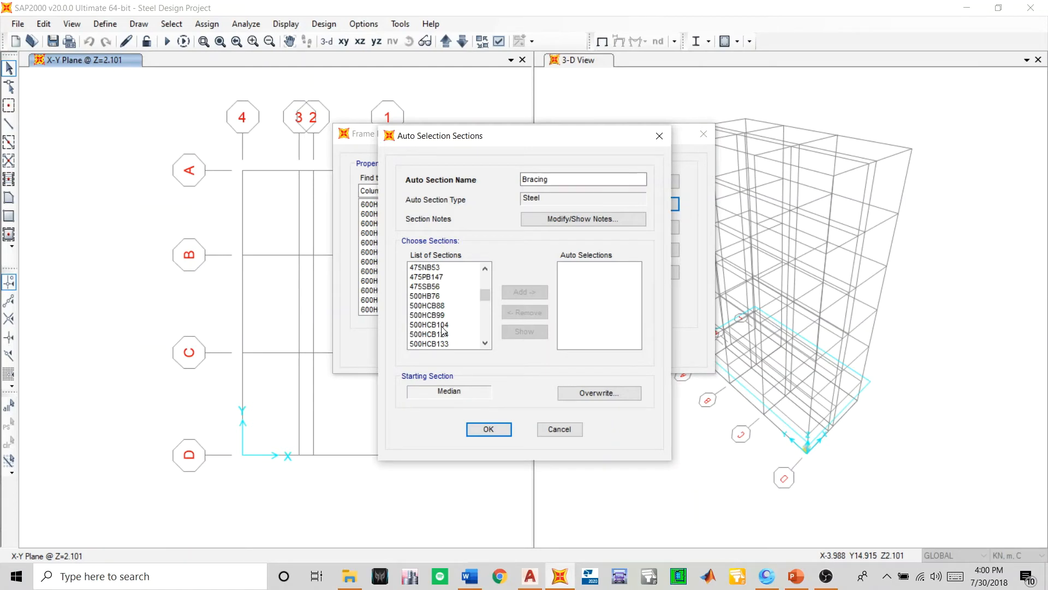
{"action": "scroll", "coordinate": [443, 330], "scroll_direction": "down", "scroll_amount": 10}
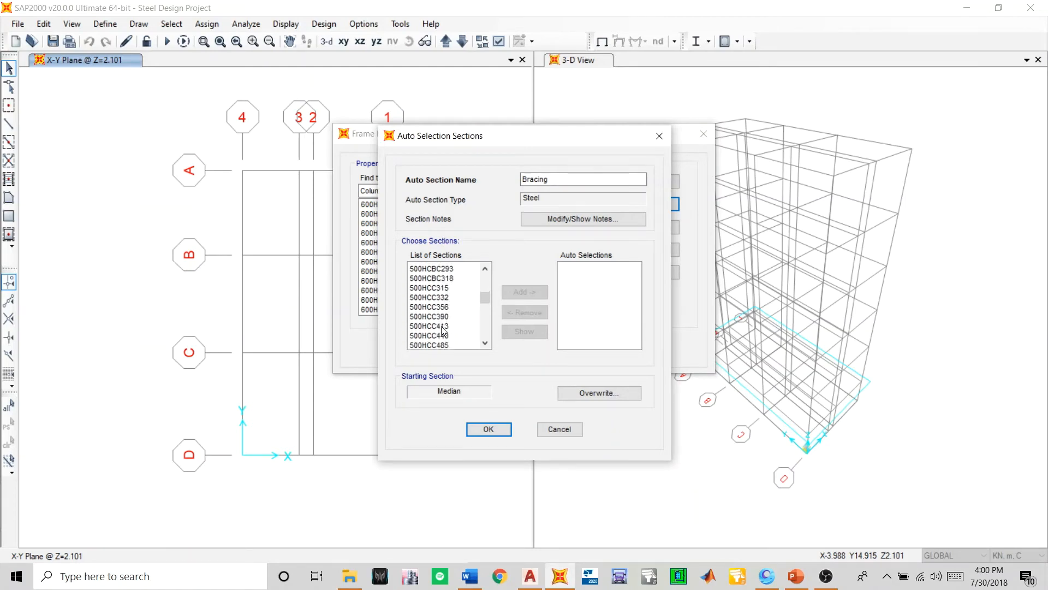
{"action": "scroll", "coordinate": [443, 331], "scroll_direction": "down", "scroll_amount": 15}
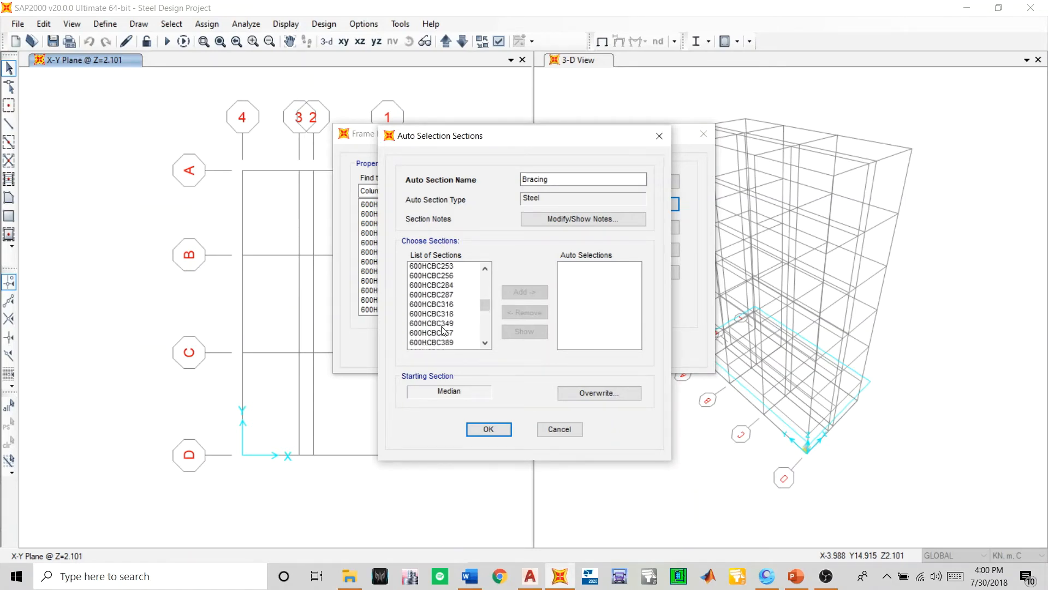
{"action": "scroll", "coordinate": [443, 330], "scroll_direction": "down", "scroll_amount": 5}
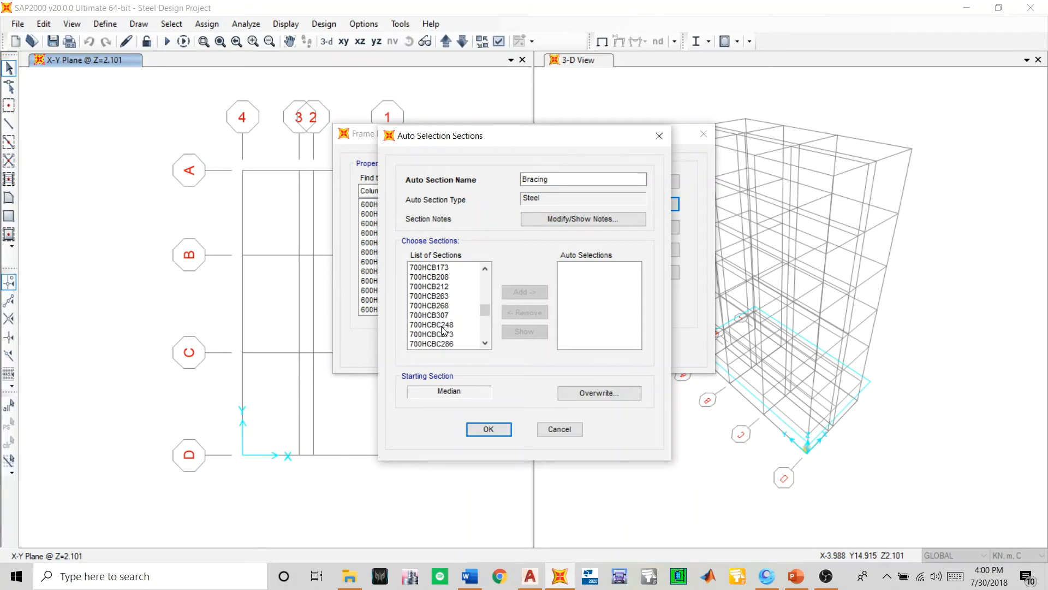
{"action": "scroll", "coordinate": [444, 331], "scroll_direction": "down", "scroll_amount": 5}
{"action": "scroll", "coordinate": [443, 330], "scroll_direction": "down", "scroll_amount": 15}
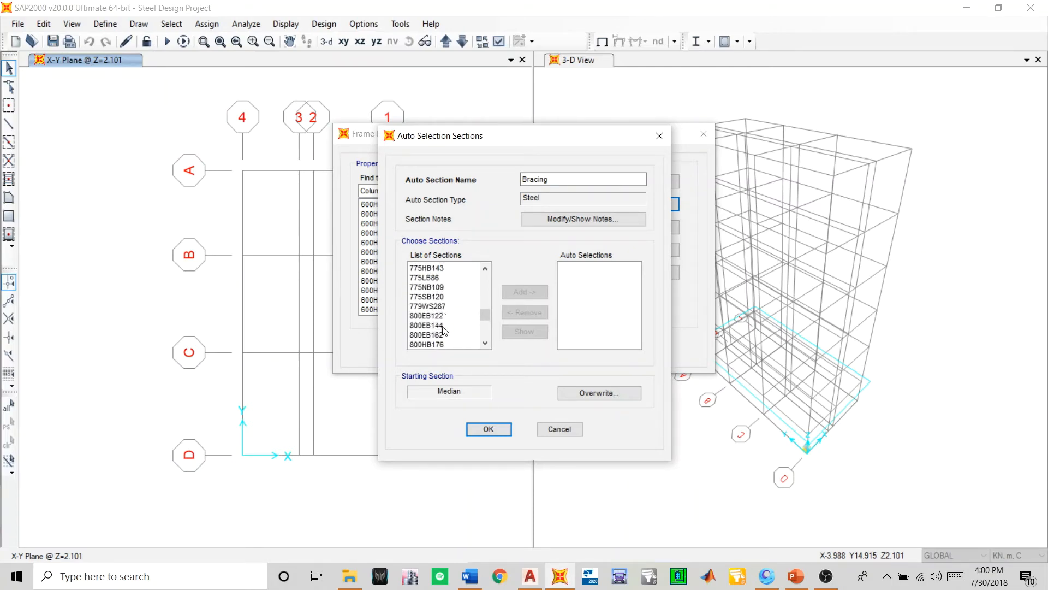
{"action": "scroll", "coordinate": [445, 331], "scroll_direction": "down", "scroll_amount": 15}
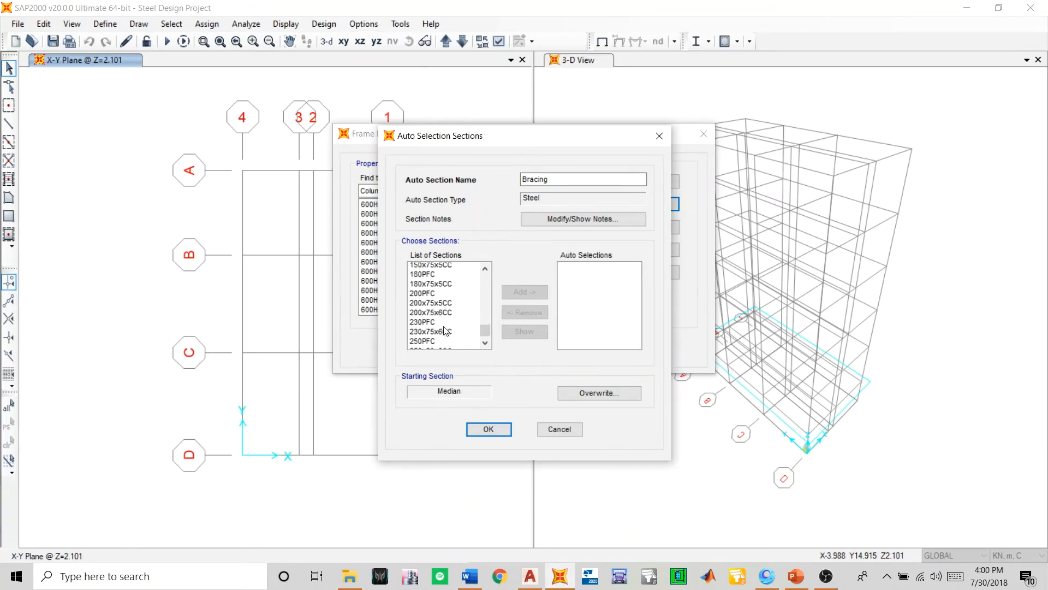
{"action": "scroll", "coordinate": [445, 330], "scroll_direction": "down", "scroll_amount": 5}
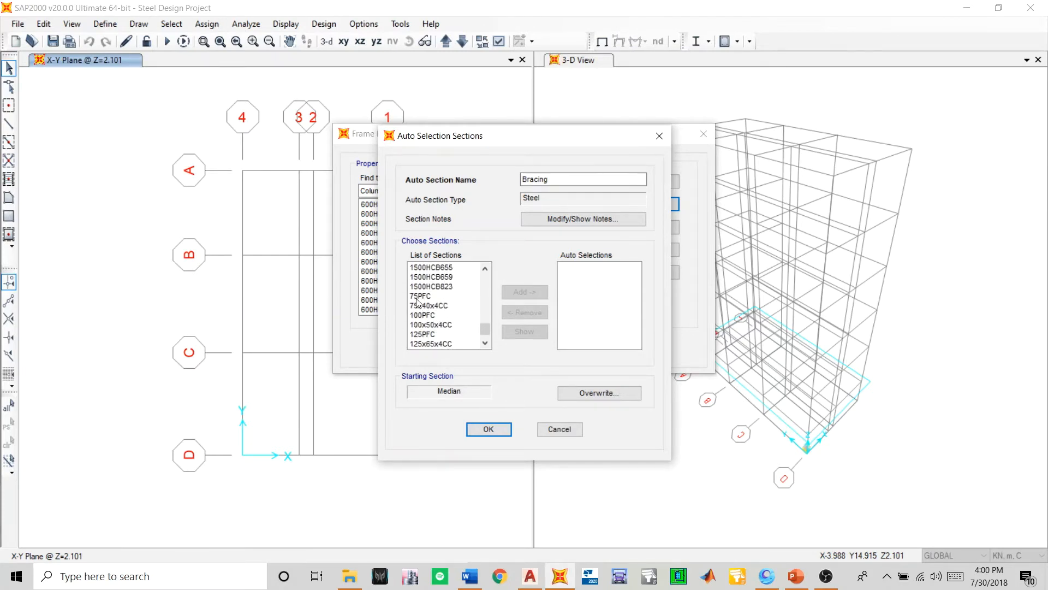
{"action": "left_click_drag", "start_coordinate": [416, 299], "coordinate": [445, 349]}
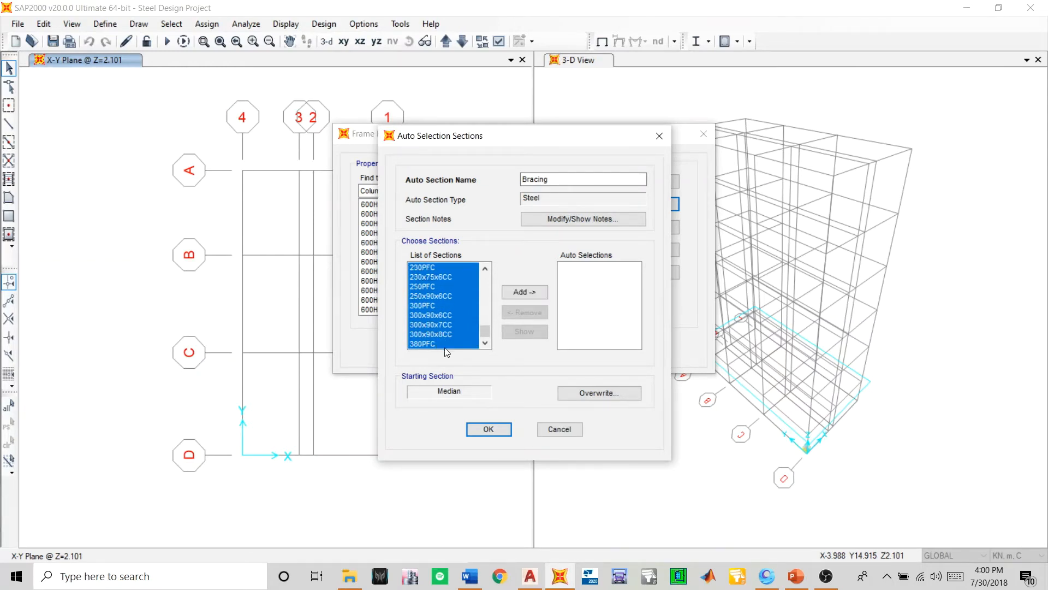
{"action": "scroll", "coordinate": [430, 307], "scroll_direction": "up", "scroll_amount": 5}
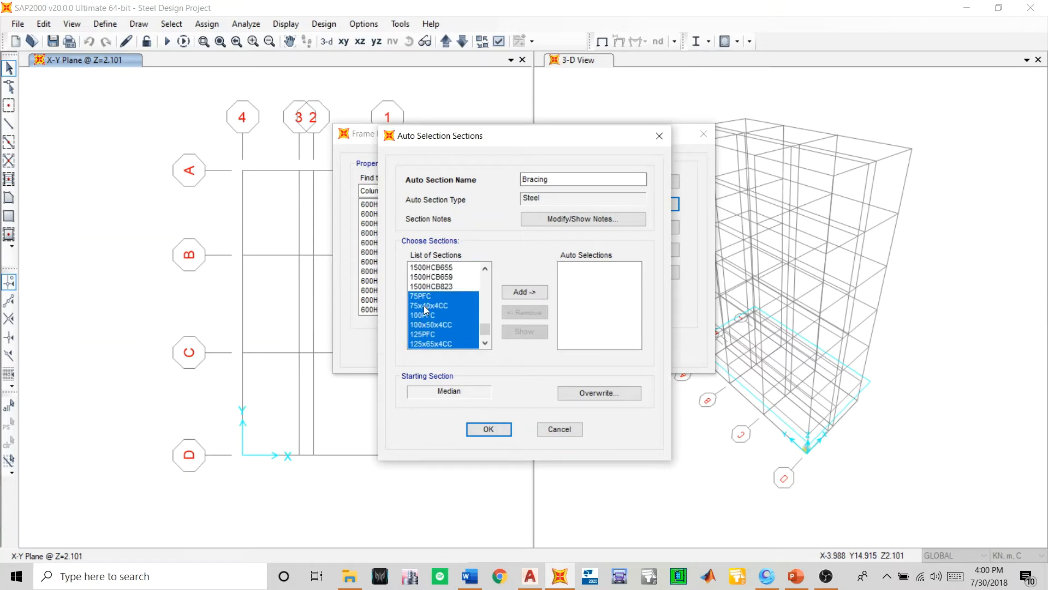
{"action": "scroll", "coordinate": [429, 322], "scroll_direction": "down", "scroll_amount": 3}
{"action": "left_click", "coordinate": [524, 292]}
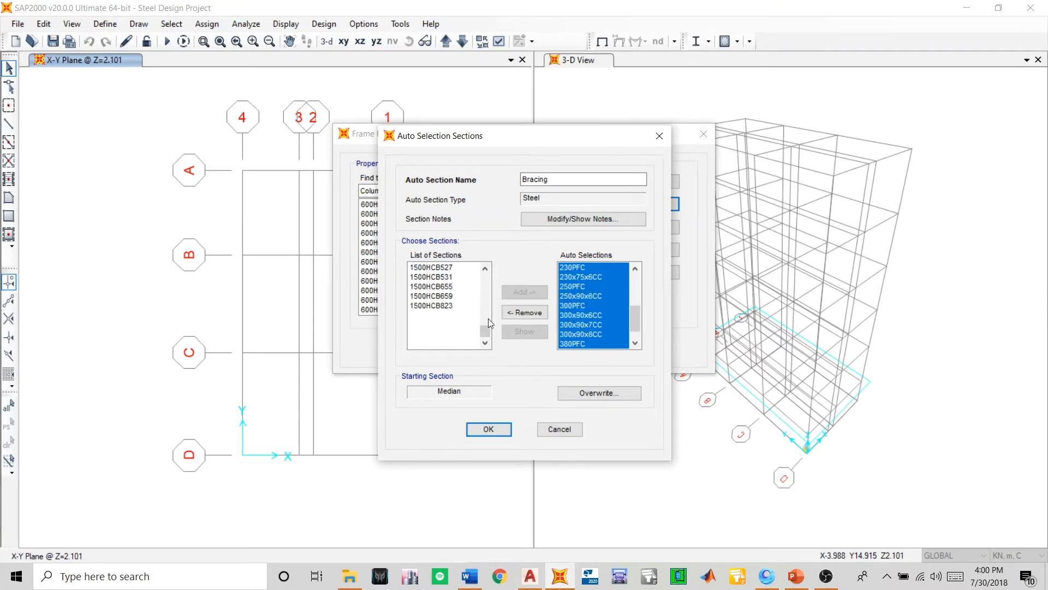
- Look over the sections left unassigned and accept the Bracing auto select list
{"action": "scroll", "coordinate": [468, 310], "scroll_direction": "up", "scroll_amount": 5}
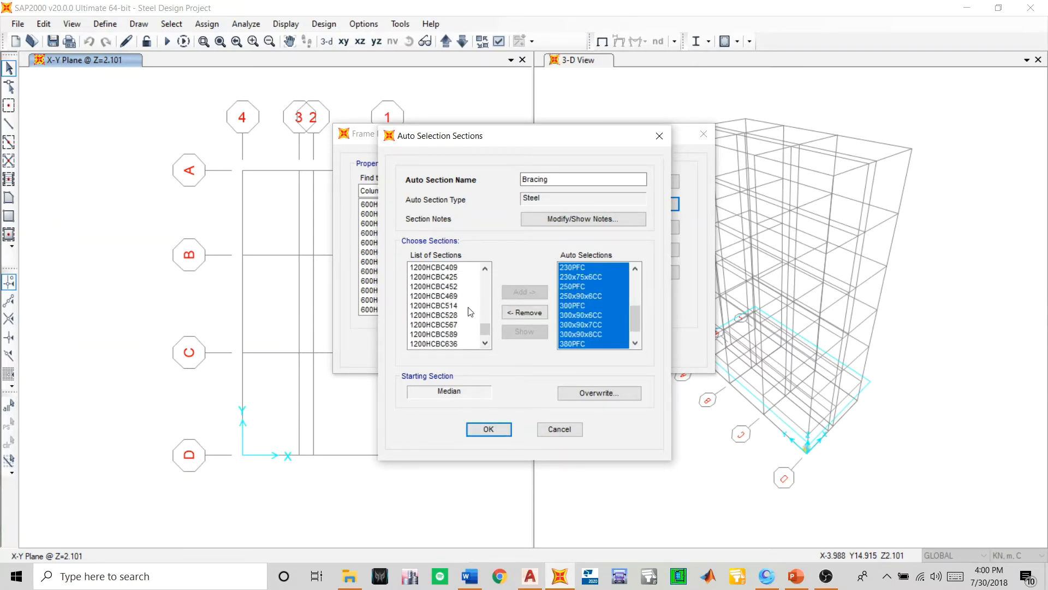
{"action": "scroll", "coordinate": [469, 309], "scroll_direction": "up", "scroll_amount": 10}
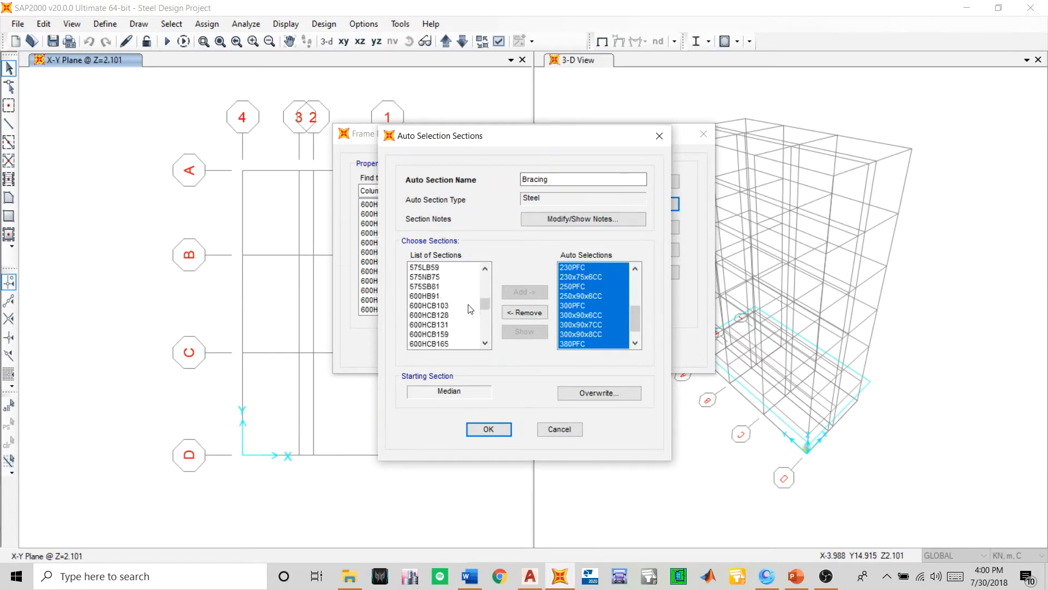
{"action": "scroll", "coordinate": [469, 309], "scroll_direction": "up", "scroll_amount": 15}
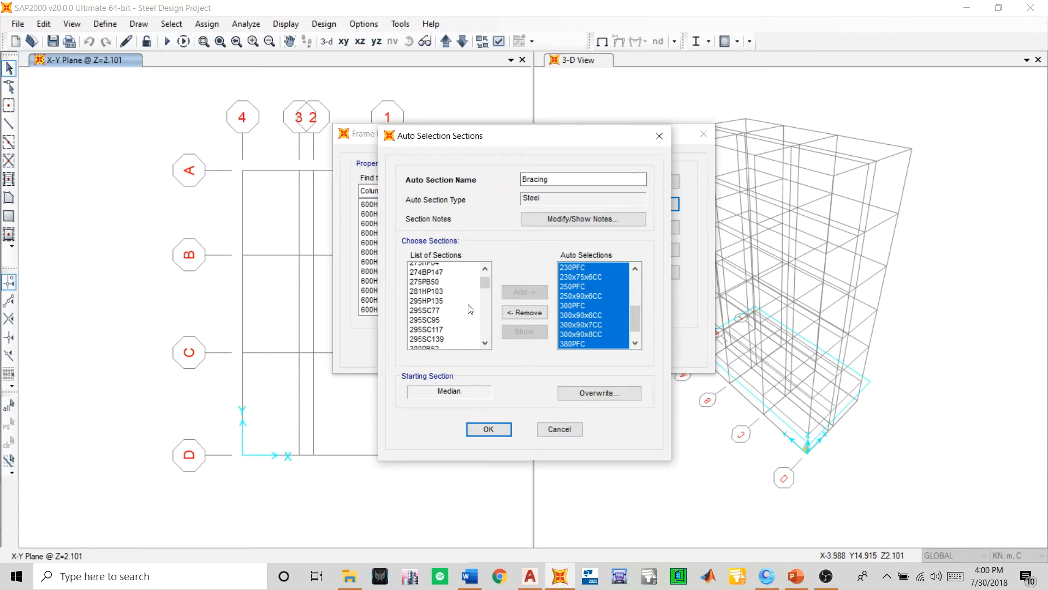
{"action": "left_click", "coordinate": [483, 431]}
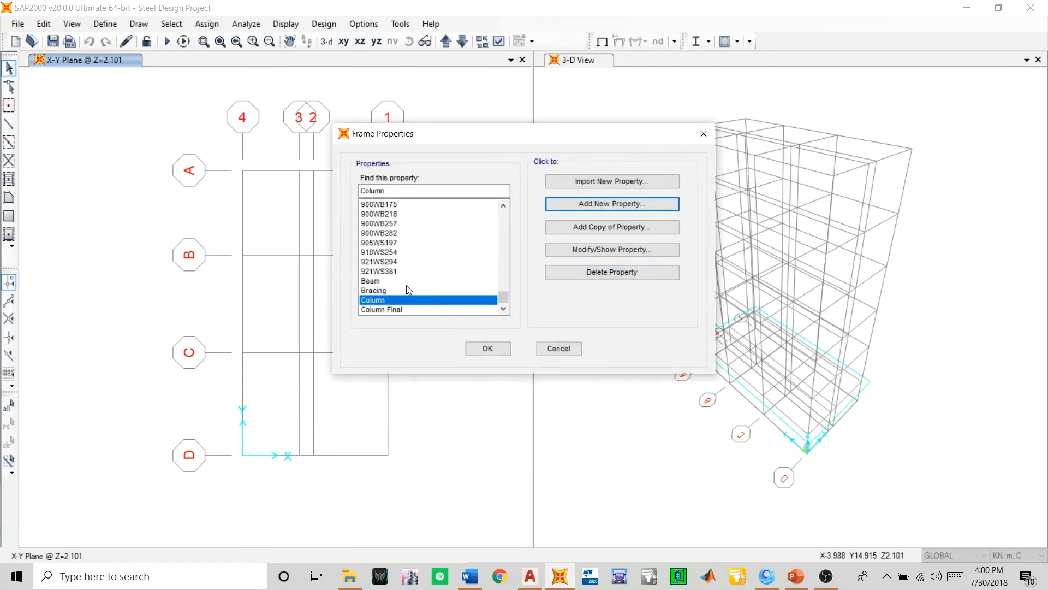
- Check the Beam, Bracing and Column entries among the frame properties and accept the property definitions
{"action": "left_click", "coordinate": [382, 281]}
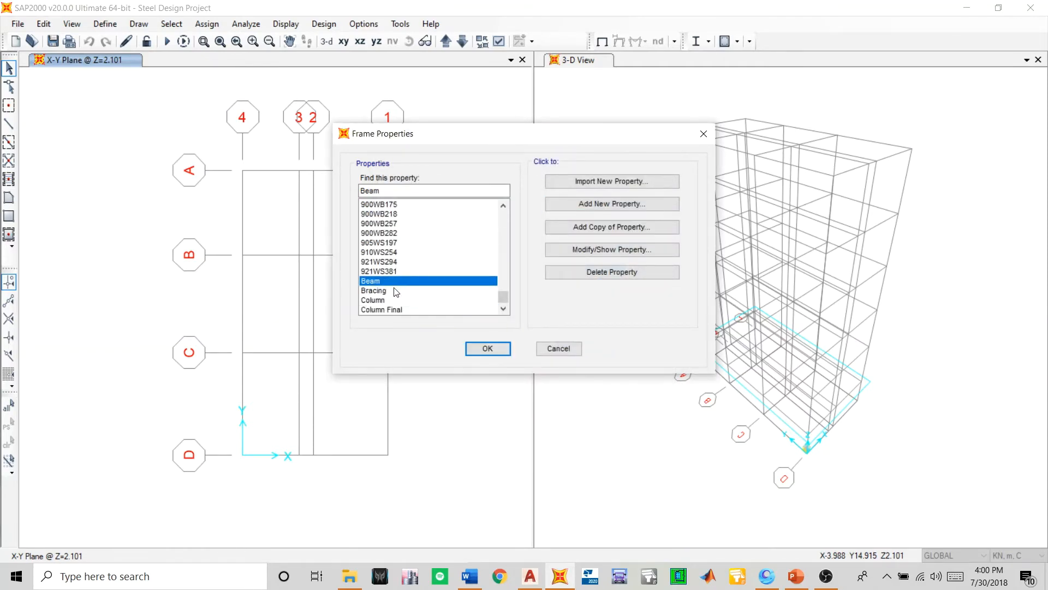
{"action": "left_click", "coordinate": [396, 291]}
{"action": "left_click", "coordinate": [406, 302]}
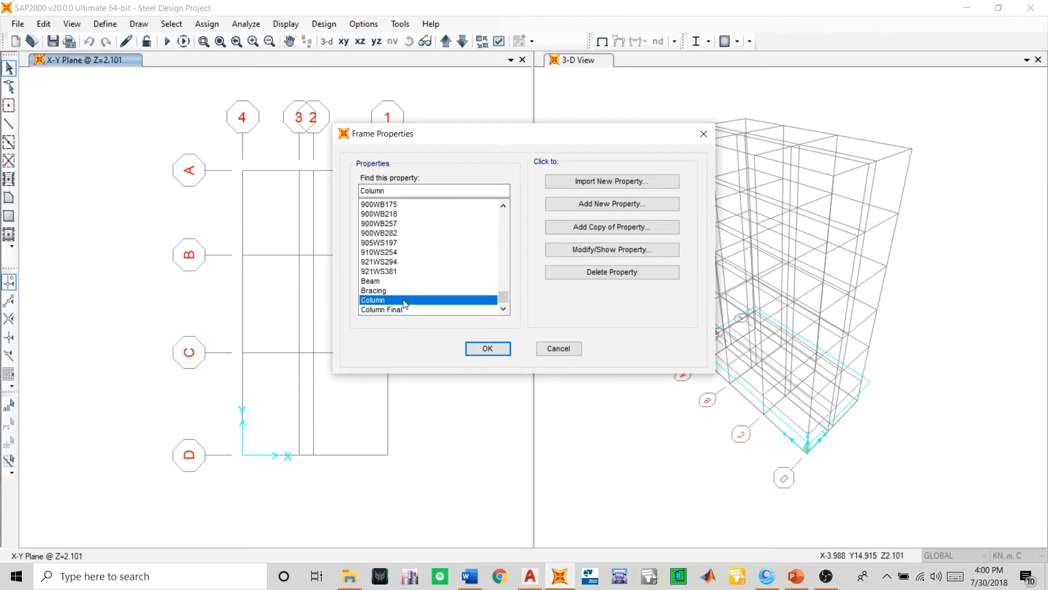
{"action": "left_click", "coordinate": [483, 347]}
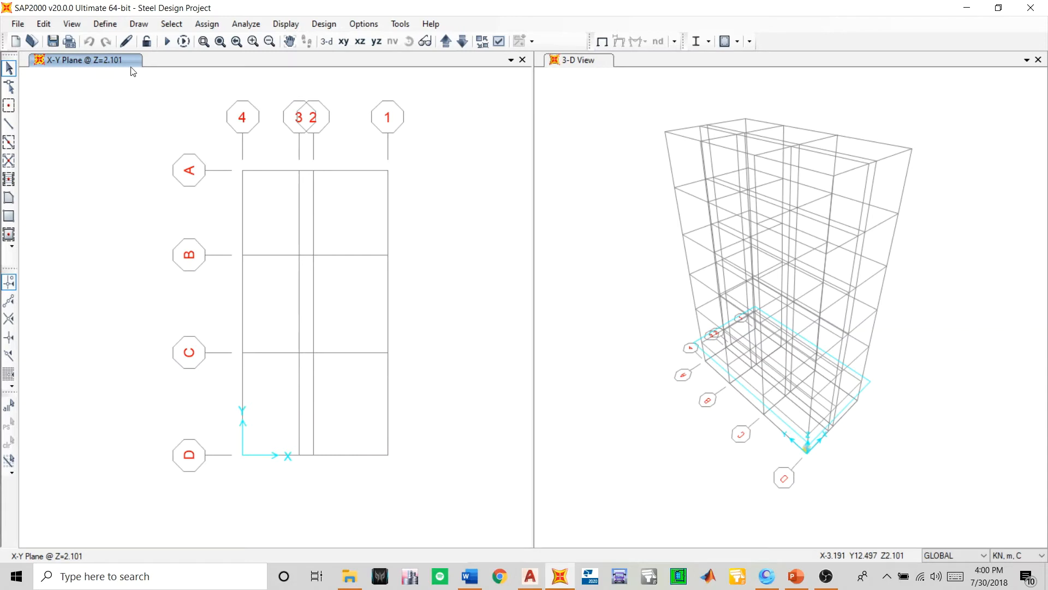
- Reopen the frame section properties and look through the list of defined sections
{"action": "left_click", "coordinate": [99, 25]}
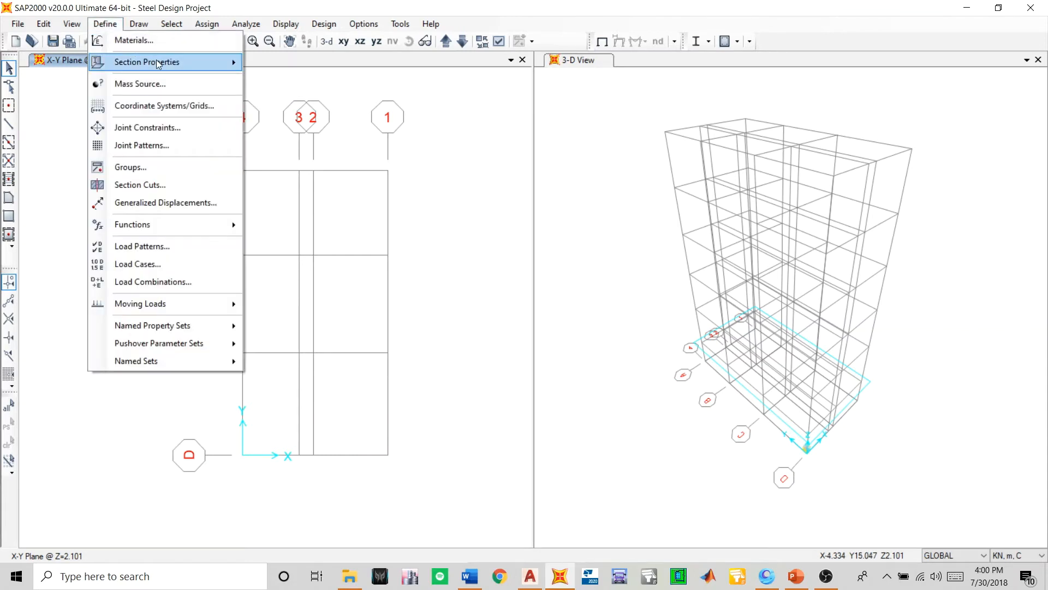
{"action": "mouse_move", "coordinate": [159, 64]}
{"action": "left_click", "coordinate": [278, 64]}
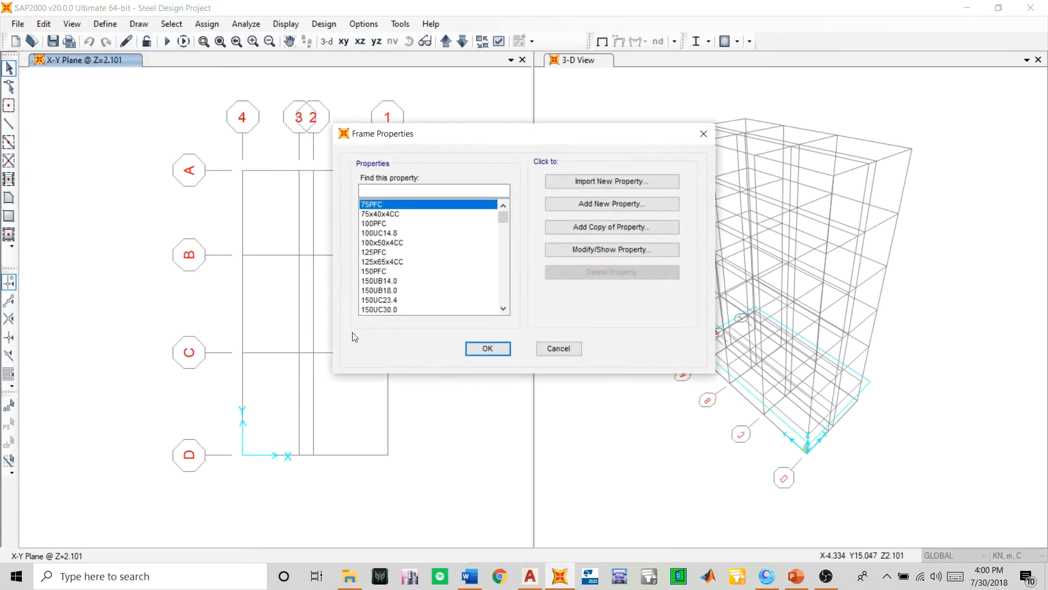
{"action": "scroll", "coordinate": [461, 292], "scroll_direction": "down", "scroll_amount": 20}
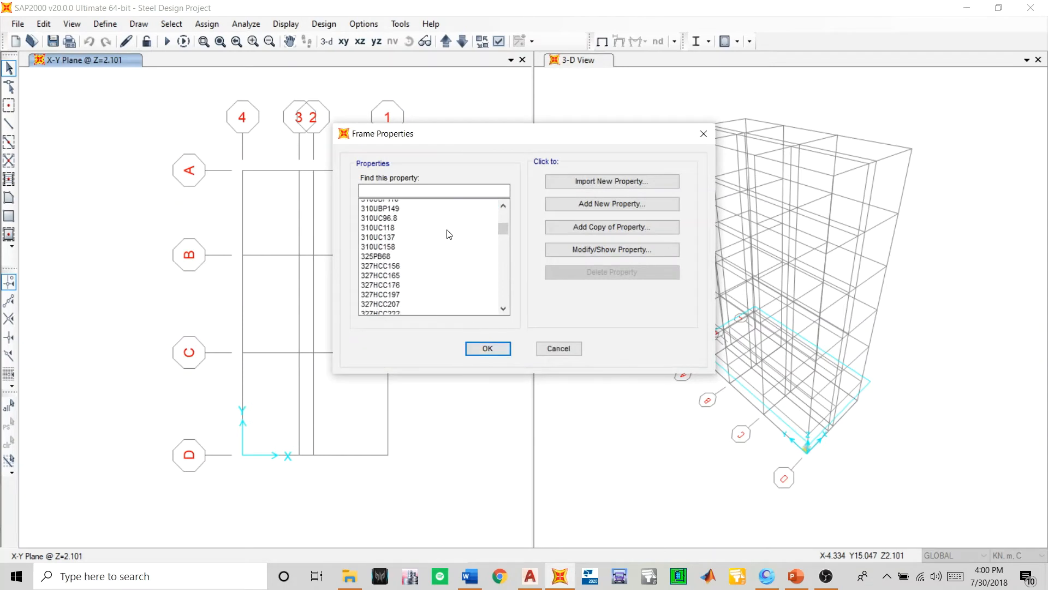
{"action": "scroll", "coordinate": [451, 287], "scroll_direction": "down", "scroll_amount": 15}
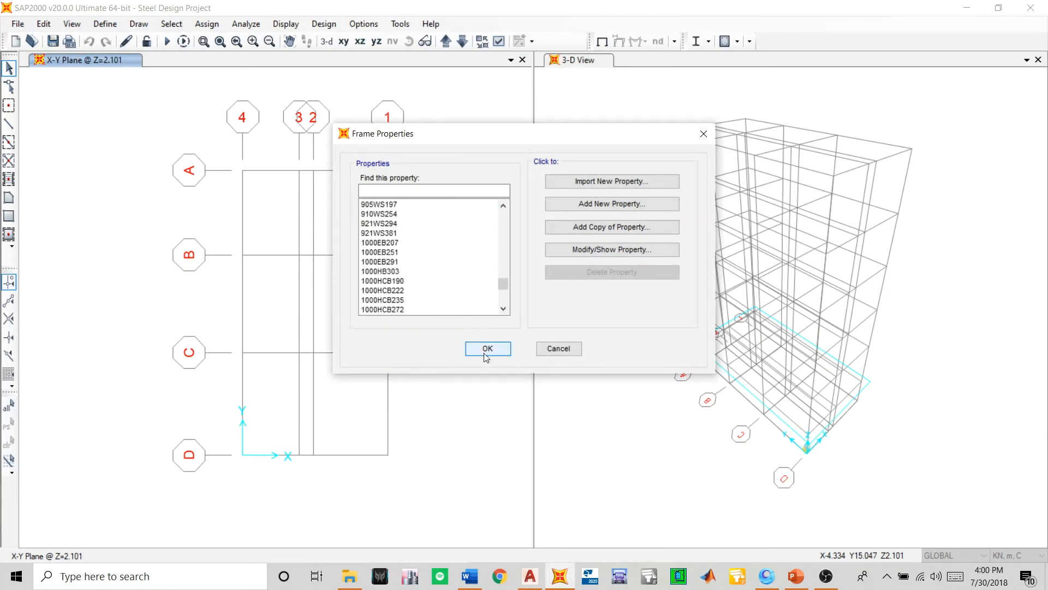
{"action": "left_click", "coordinate": [487, 348]}
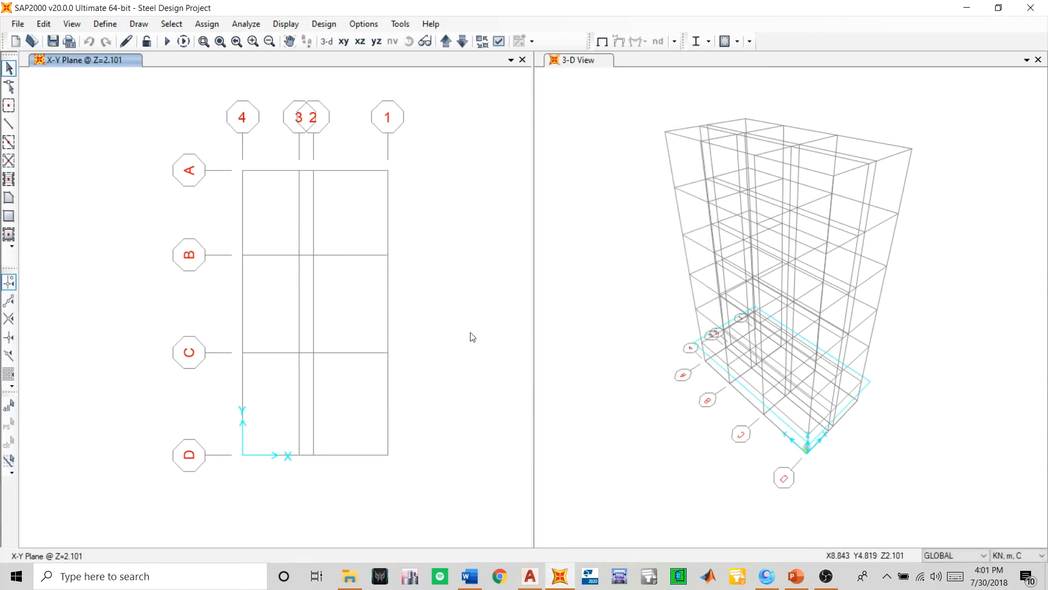
{"action": "left_click", "coordinate": [827, 577]}
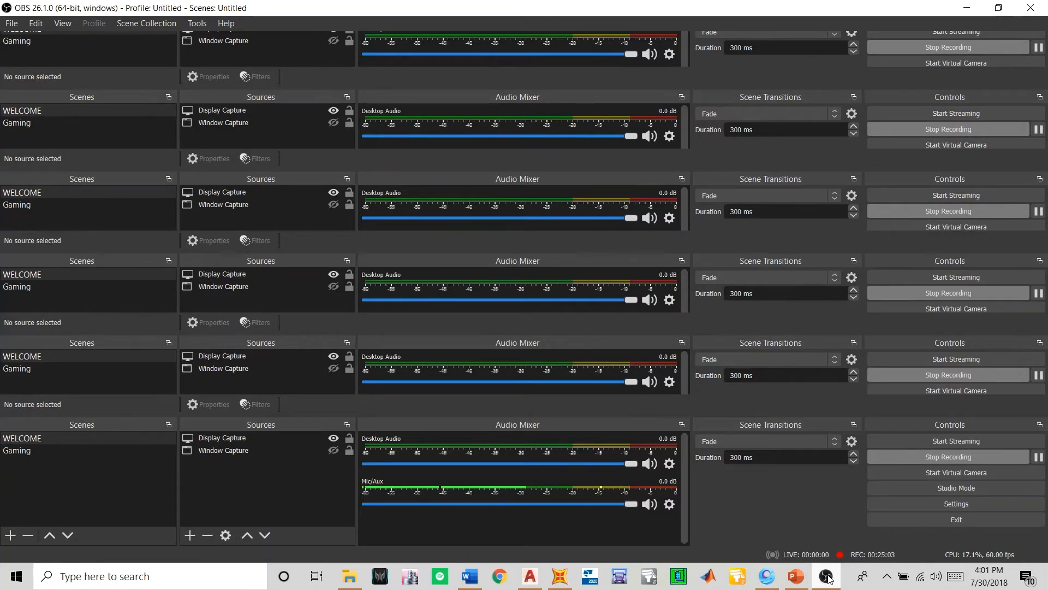
{"action": "left_click", "coordinate": [826, 577]}
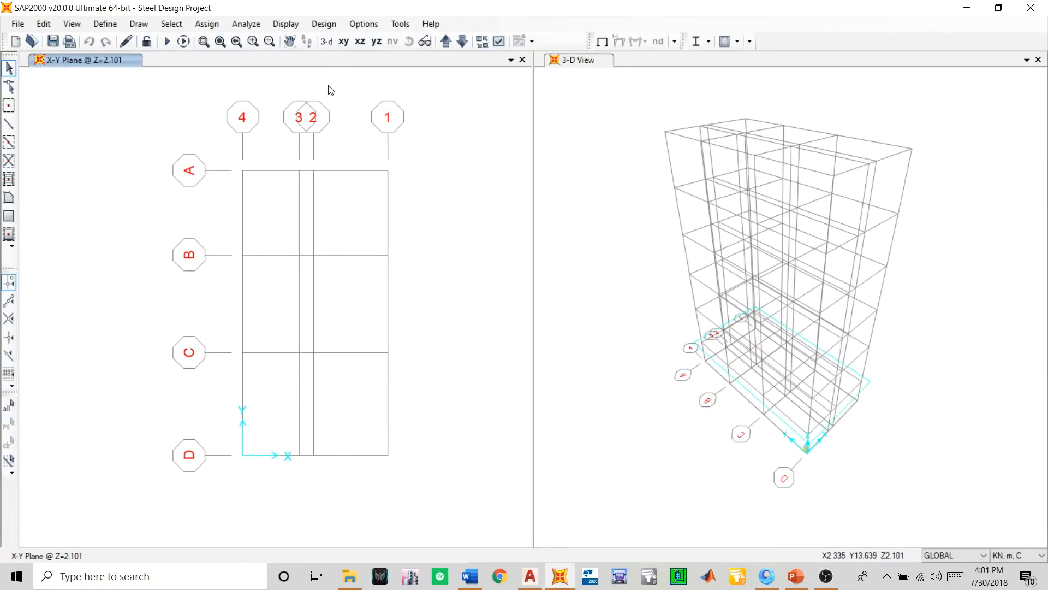
- Switch the plan view down to Z=0 and back up to the Z=2.101 level
{"action": "left_click", "coordinate": [463, 42]}
{"action": "left_click", "coordinate": [448, 42]}
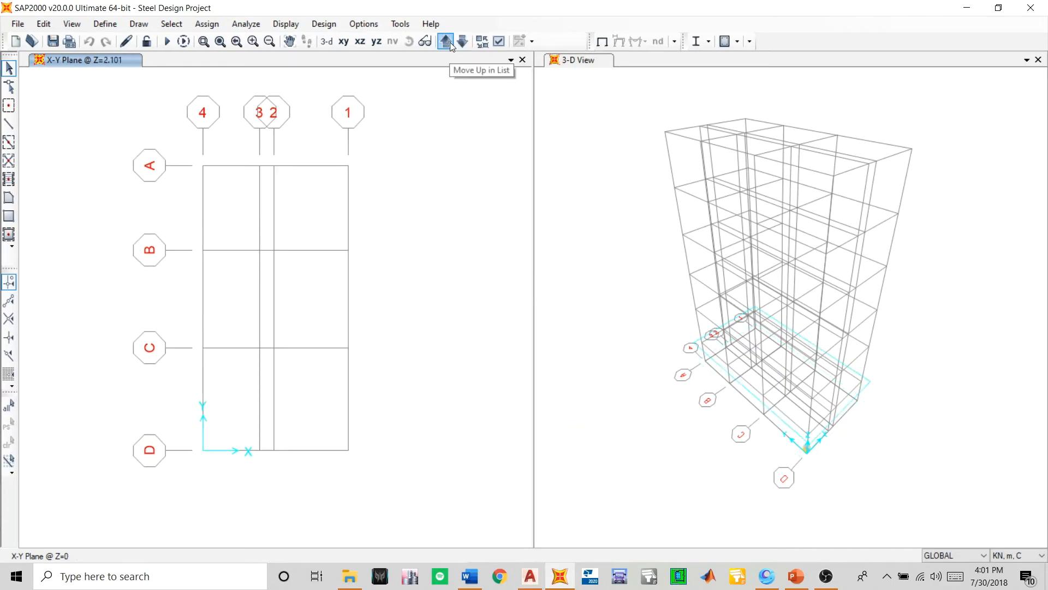
{"action": "middle_click_drag", "start_coordinate": [284, 278], "coordinate": [333, 295]}
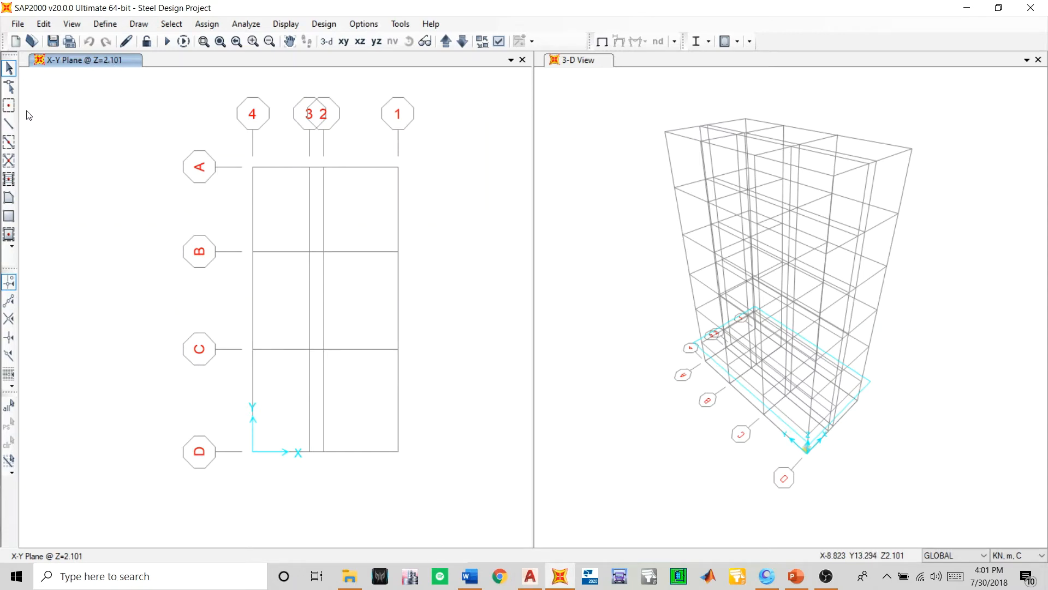
{"action": "left_click", "coordinate": [9, 143]}
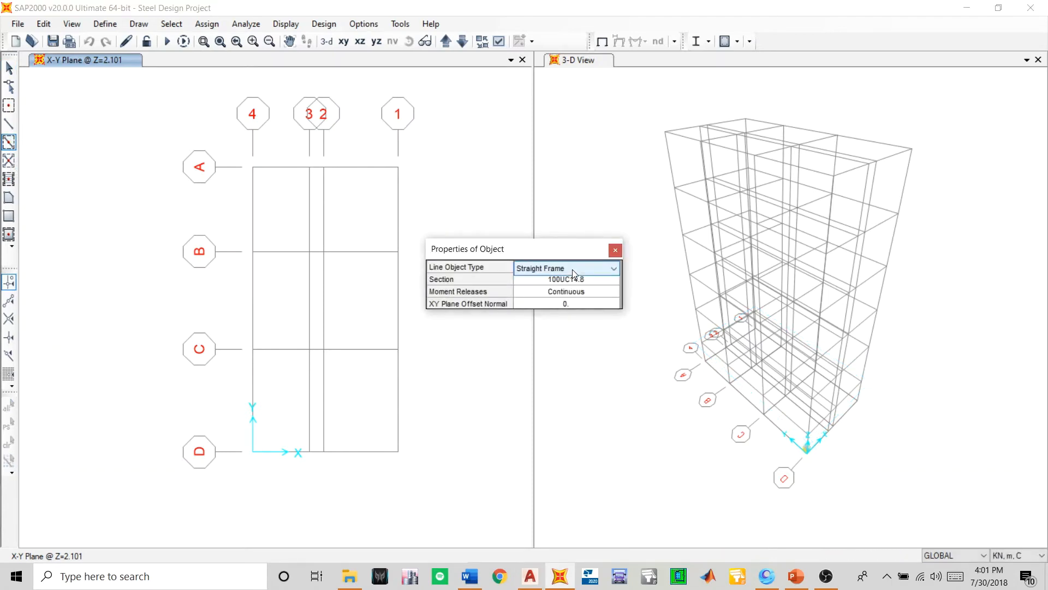
{"action": "left_click", "coordinate": [573, 268]}
{"action": "left_click", "coordinate": [572, 266]}
{"action": "left_click", "coordinate": [566, 280]}
{"action": "left_click", "coordinate": [565, 280]}
{"action": "scroll", "coordinate": [566, 372], "scroll_direction": "down", "scroll_amount": 20}
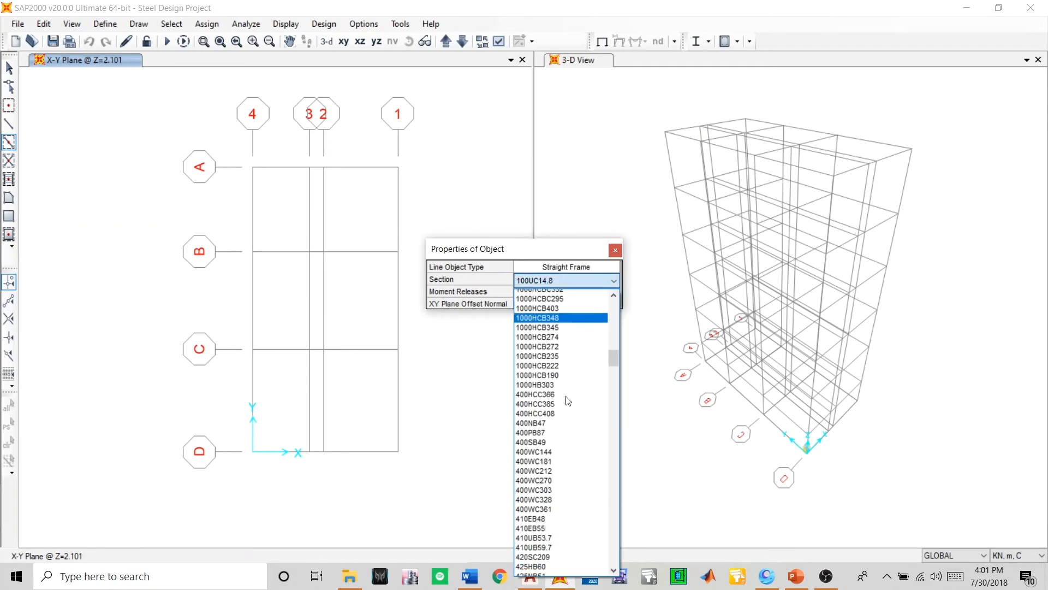
{"action": "scroll", "coordinate": [570, 420], "scroll_direction": "down", "scroll_amount": 10}
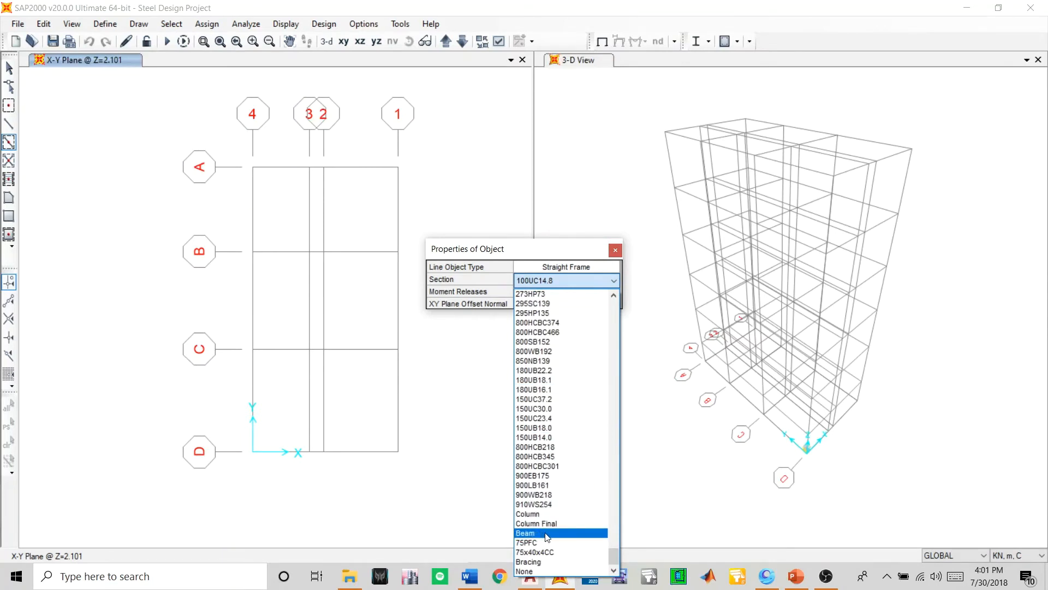
{"action": "left_click", "coordinate": [547, 534]}
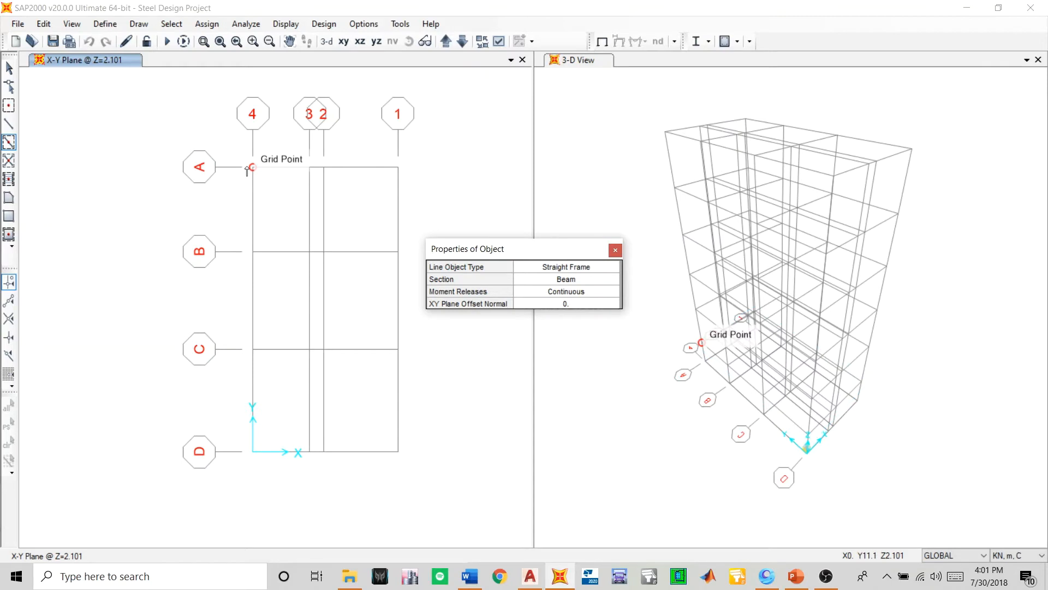
{"action": "left_click_drag", "start_coordinate": [525, 254], "coordinate": [609, 325]}
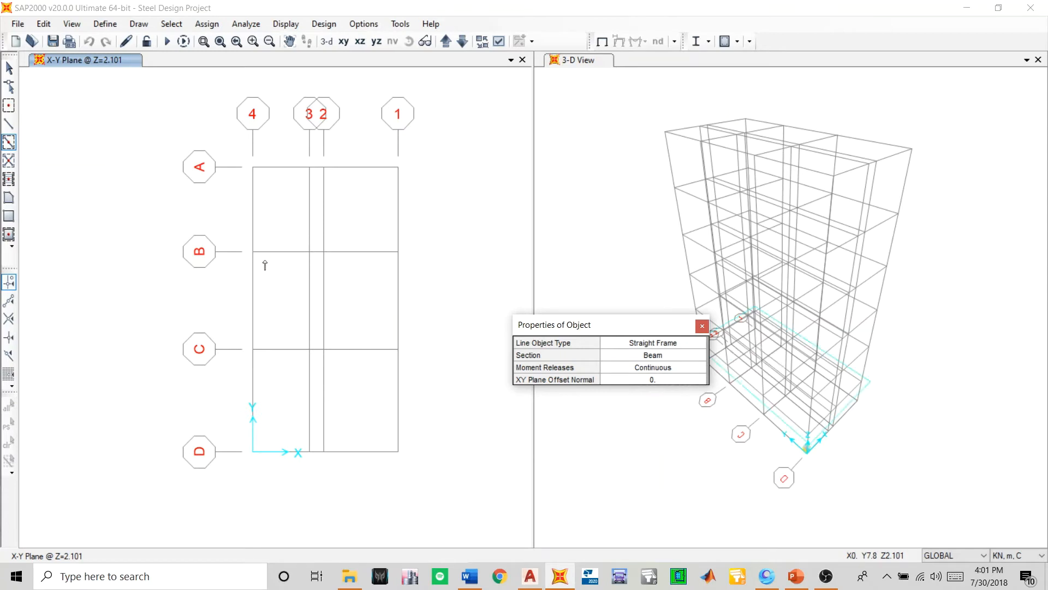
{"action": "left_click", "coordinate": [702, 326]}
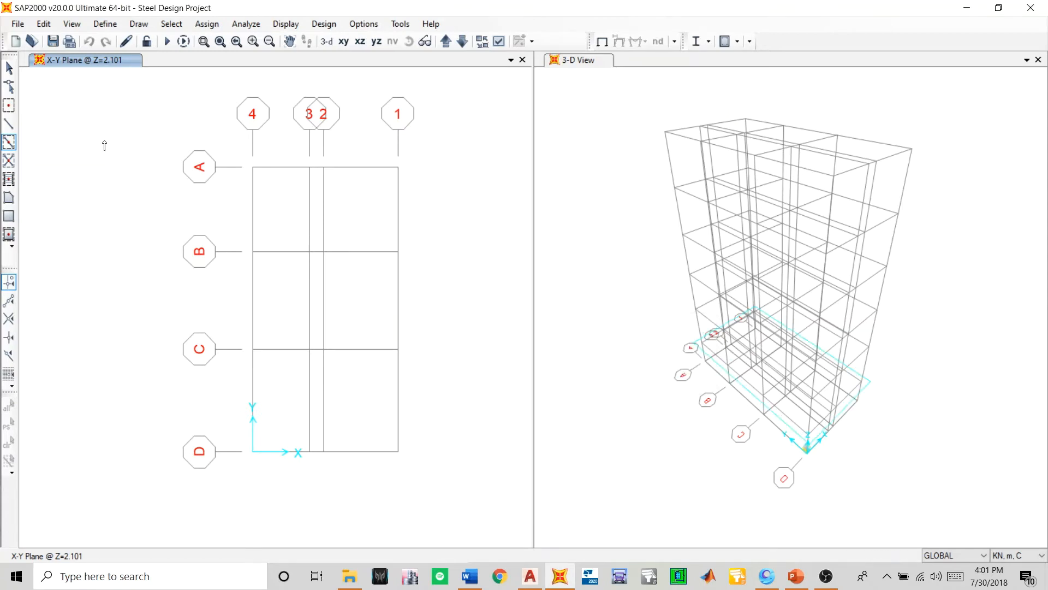
{"action": "left_click", "coordinate": [10, 160]}
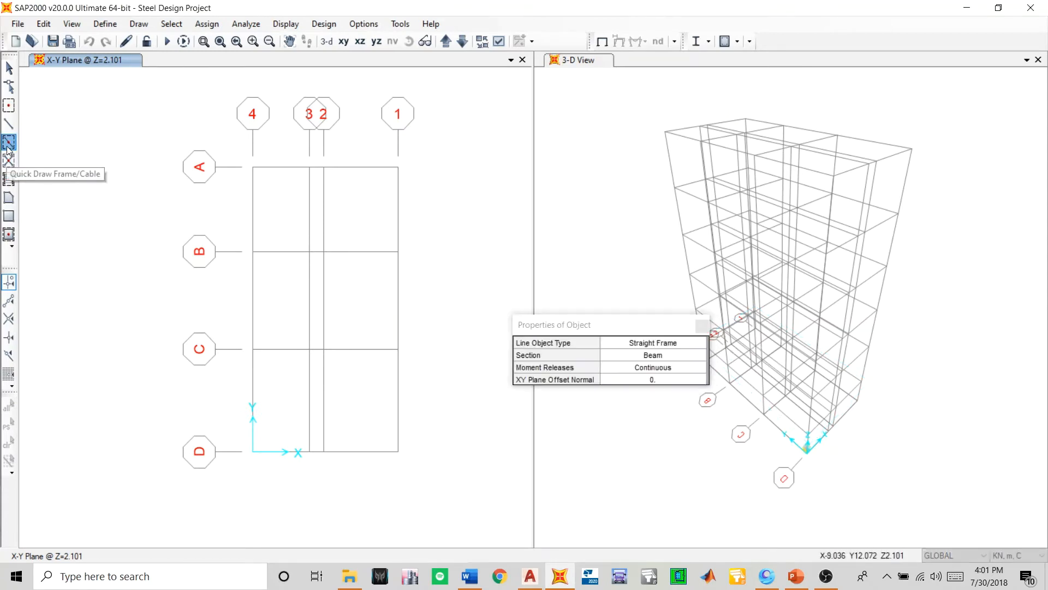
{"action": "left_click", "coordinate": [703, 326]}
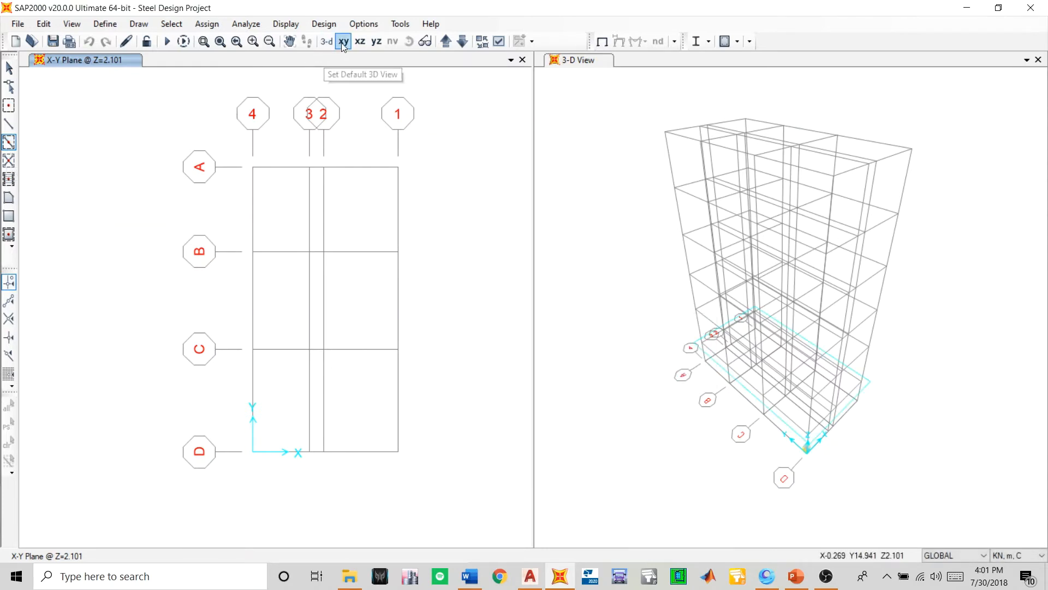
- Show the X-Z elevation at Y=0 and set the Quick Draw Frame section to Column Final
{"action": "left_click", "coordinate": [360, 42]}
{"action": "scroll", "coordinate": [263, 509], "scroll_direction": "up", "scroll_amount": 2}
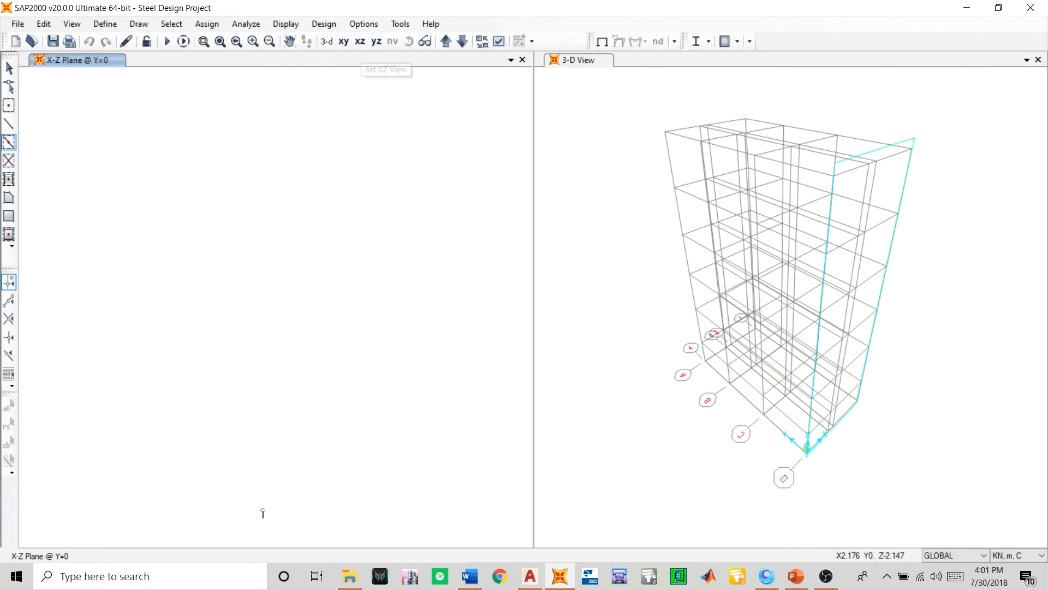
{"action": "left_click", "coordinate": [9, 142]}
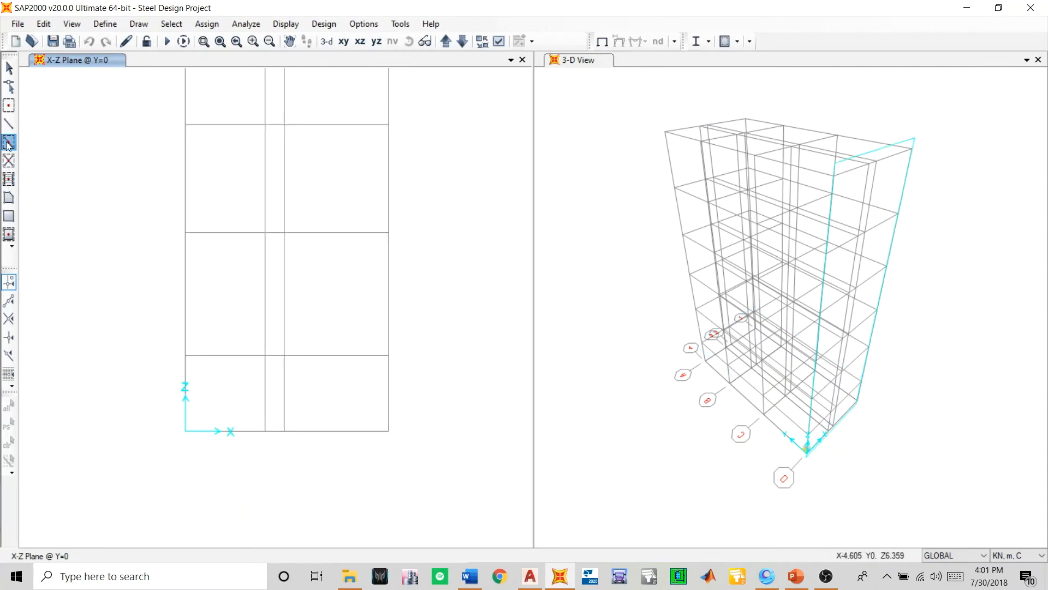
{"action": "left_click", "coordinate": [624, 355]}
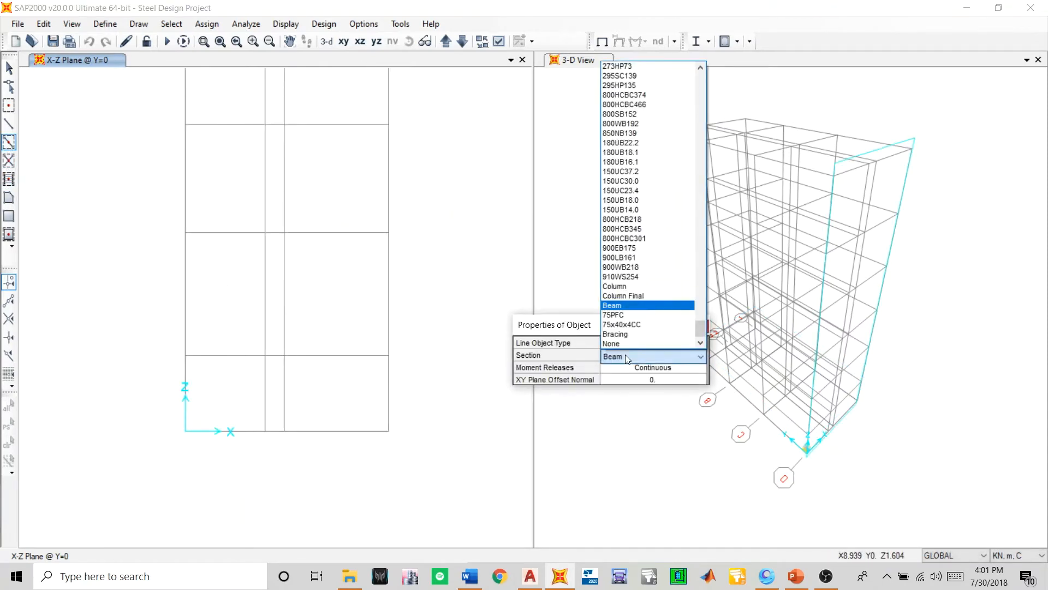
{"action": "left_click", "coordinate": [663, 296]}
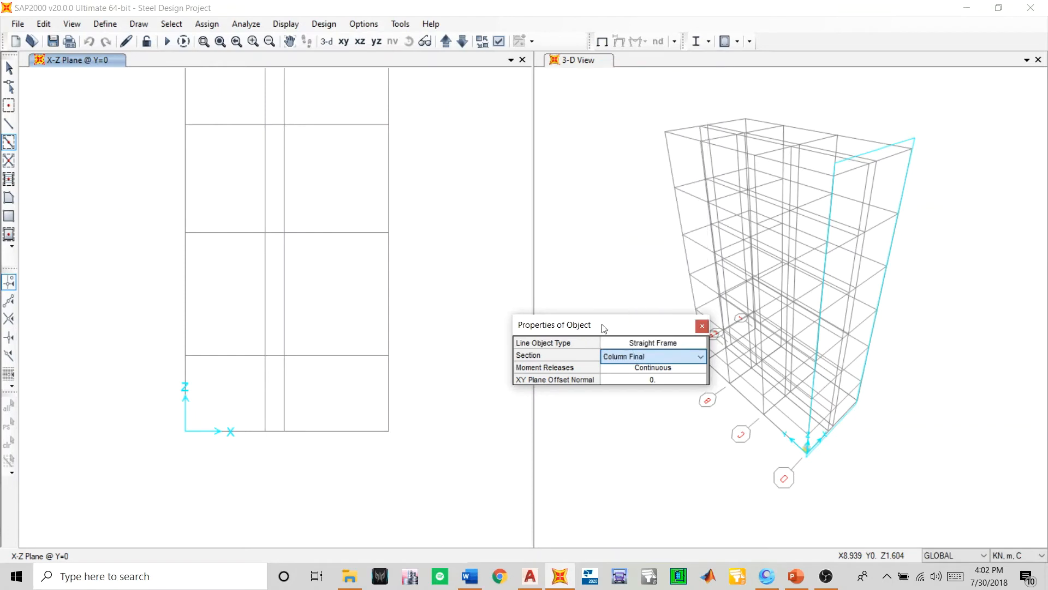
- Quick draw the lowest-storey columns on grid lines 4, 3 and 1 in the Y=0 elevation
{"action": "left_click", "coordinate": [186, 393]}
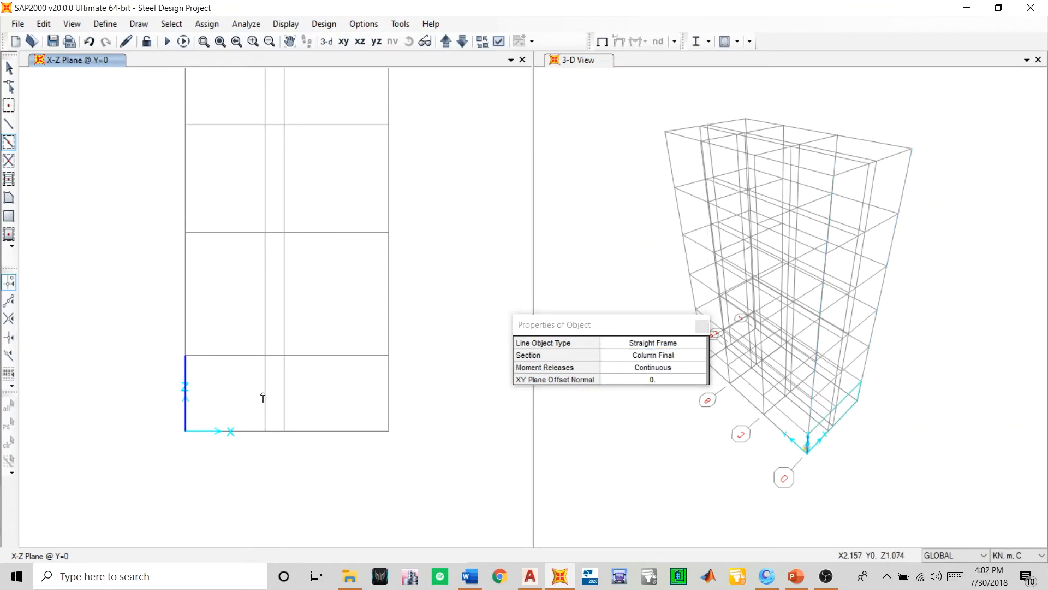
{"action": "scroll", "coordinate": [269, 405], "scroll_direction": "down", "scroll_amount": 2}
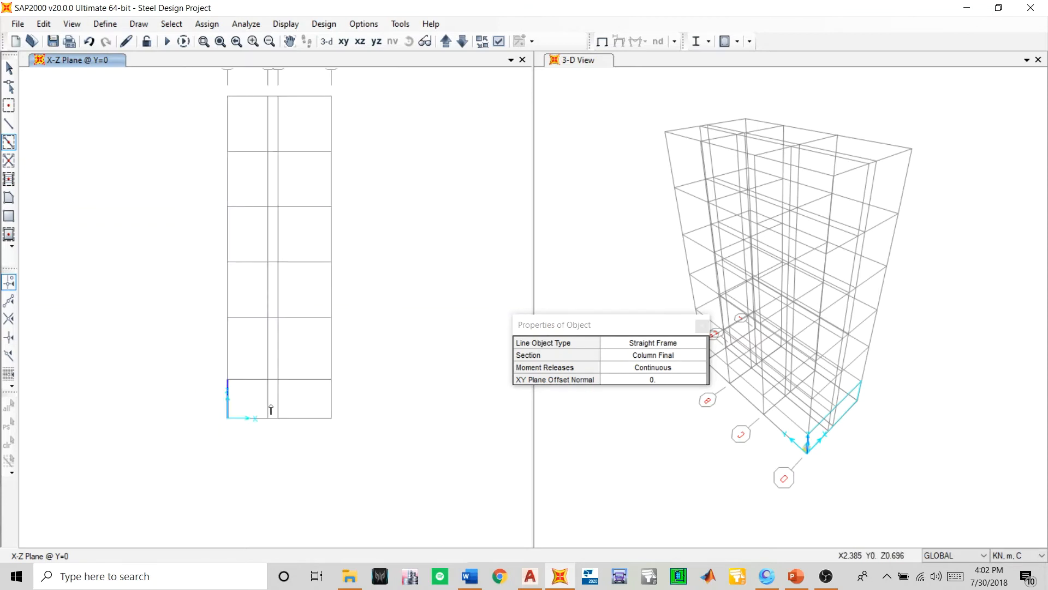
{"action": "scroll", "coordinate": [271, 409], "scroll_direction": "down", "scroll_amount": 2}
{"action": "scroll", "coordinate": [255, 218], "scroll_direction": "up", "scroll_amount": 2}
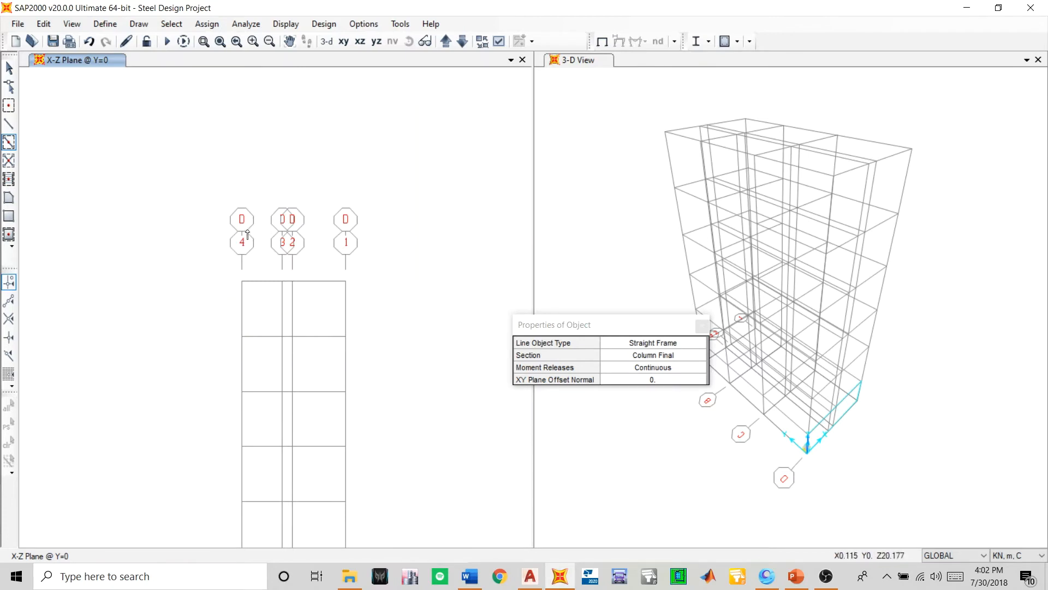
{"action": "scroll", "coordinate": [274, 183], "scroll_direction": "down", "scroll_amount": 2}
{"action": "scroll", "coordinate": [286, 396], "scroll_direction": "up", "scroll_amount": 2}
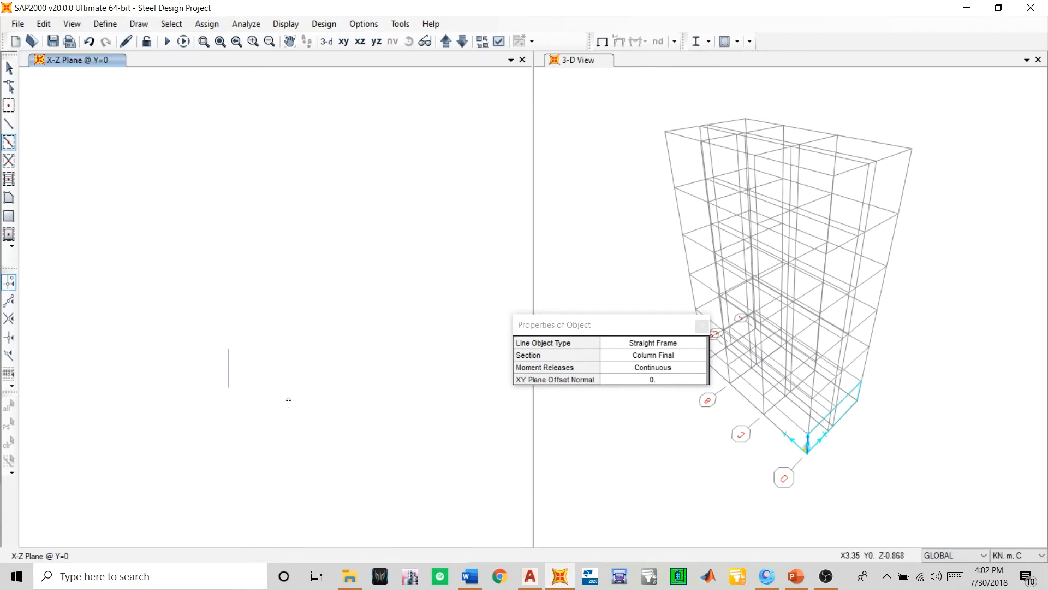
{"action": "left_click", "coordinate": [268, 366]}
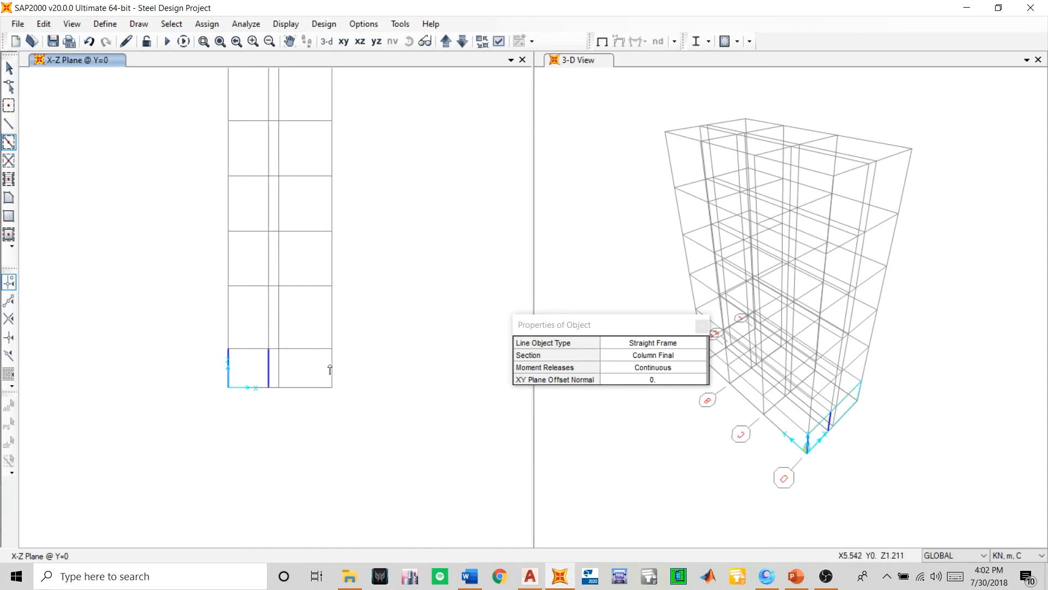
- Quick draw the lowest-storey columns on grid lines 4 and 1 in the Y=4 and Y=7.8 elevations
{"action": "left_click", "coordinate": [447, 41]}
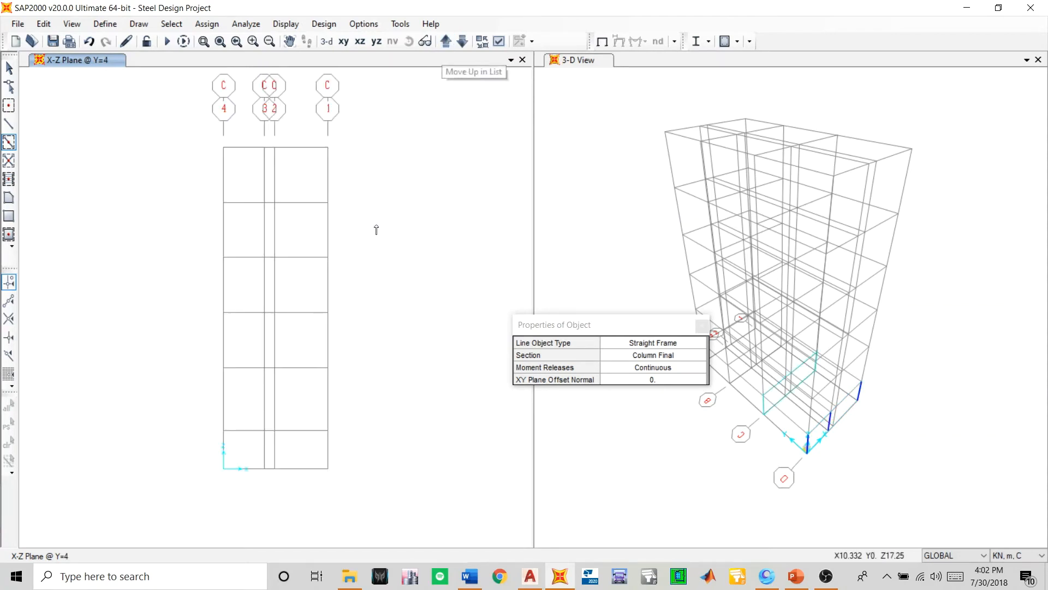
{"action": "left_click", "coordinate": [225, 454]}
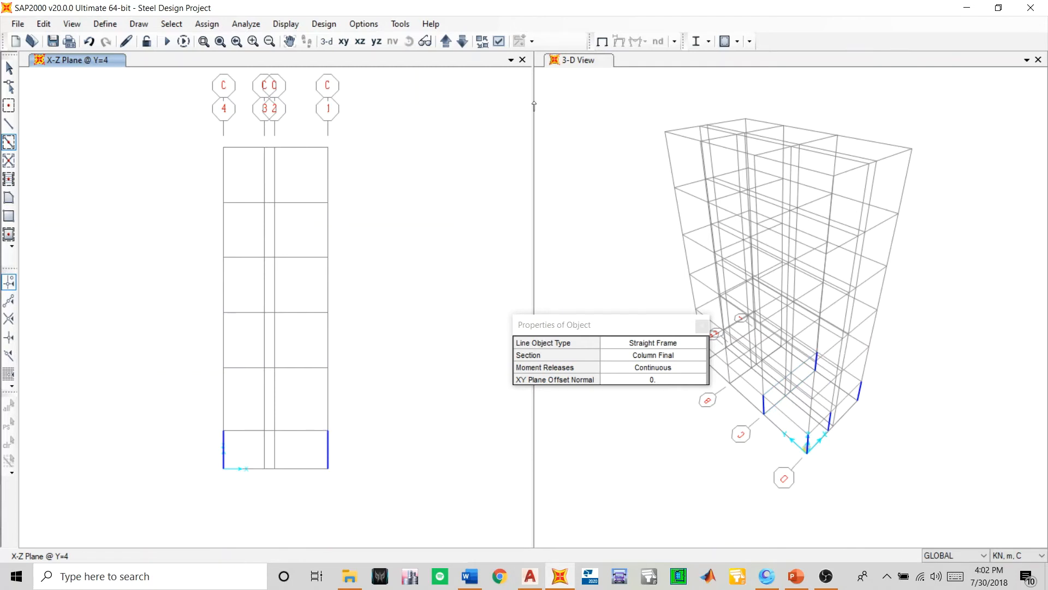
{"action": "left_click", "coordinate": [447, 41]}
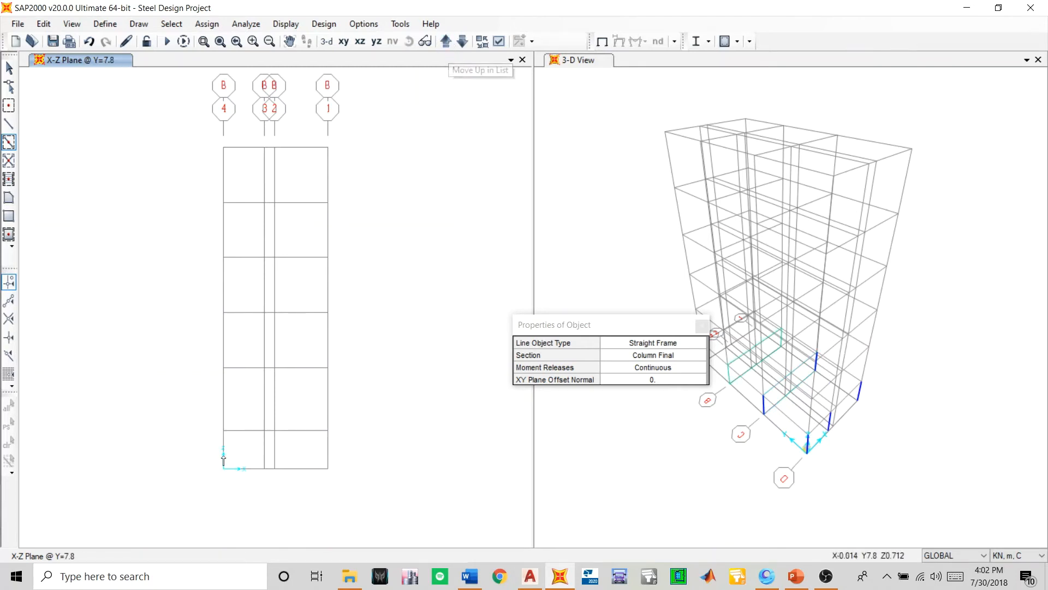
{"action": "left_click", "coordinate": [223, 458]}
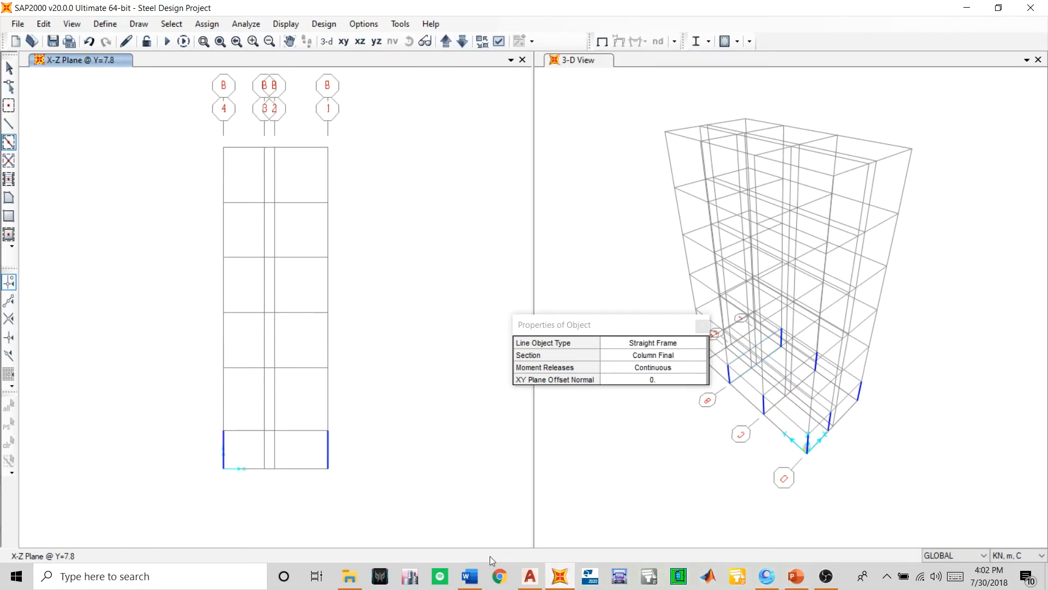
- Switch to AutoCAD and examine the column positions along grid lines D to A in the basement plan
{"action": "left_click", "coordinate": [537, 580]}
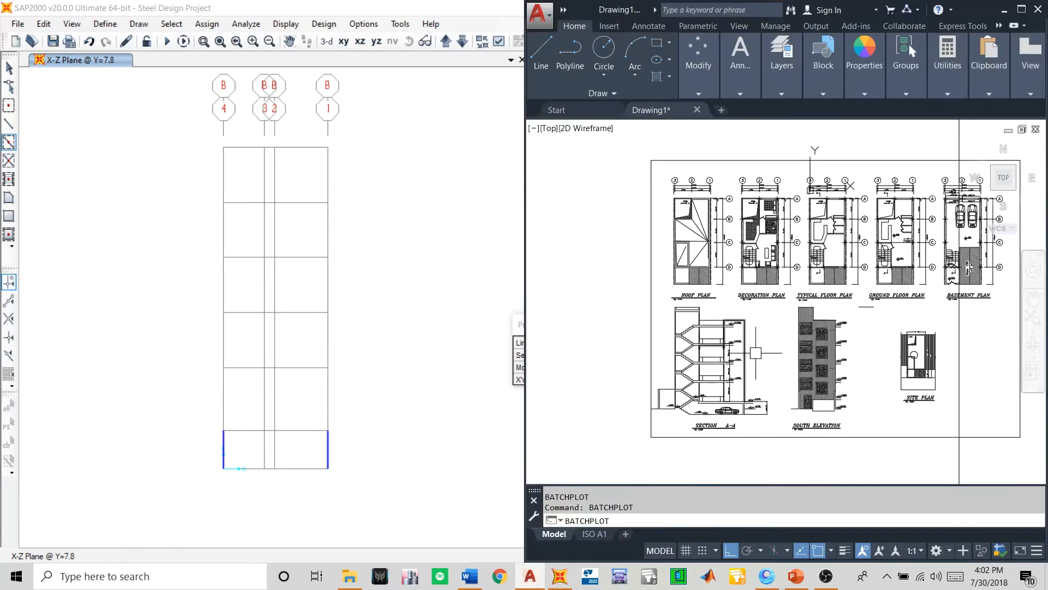
{"action": "scroll", "coordinate": [950, 252], "scroll_direction": "up", "scroll_amount": 3}
{"action": "middle_click_drag", "start_coordinate": [985, 294], "coordinate": [797, 344]}
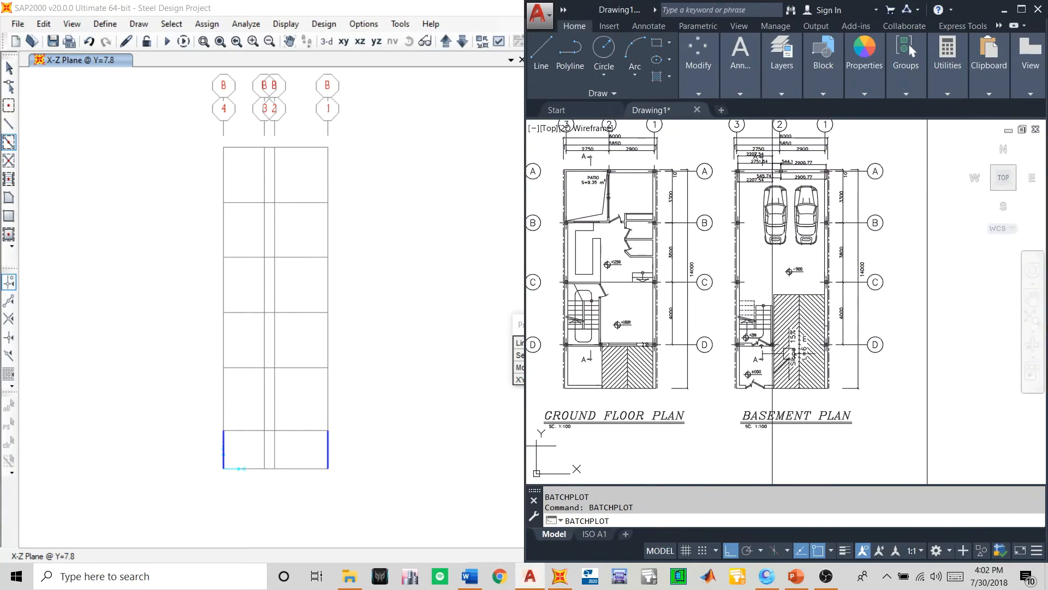
{"action": "scroll", "coordinate": [766, 353], "scroll_direction": "up", "scroll_amount": 2}
{"action": "scroll", "coordinate": [775, 344], "scroll_direction": "up", "scroll_amount": 2}
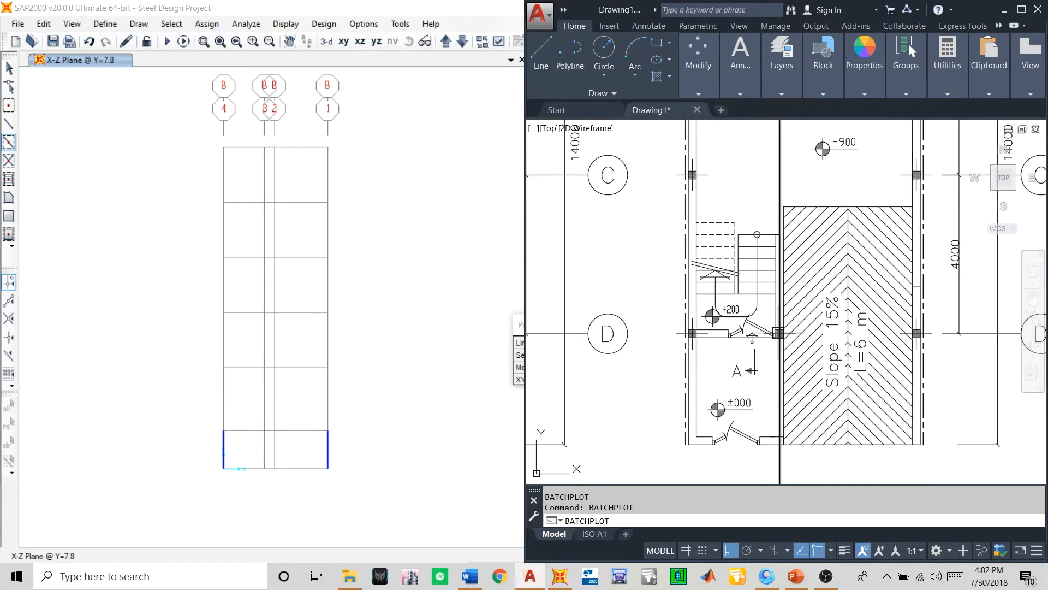
{"action": "scroll", "coordinate": [776, 339], "scroll_direction": "down", "scroll_amount": 4}
{"action": "middle_click_drag", "start_coordinate": [776, 339], "coordinate": [773, 368]}
{"action": "scroll", "coordinate": [773, 369], "scroll_direction": "up", "scroll_amount": 2}
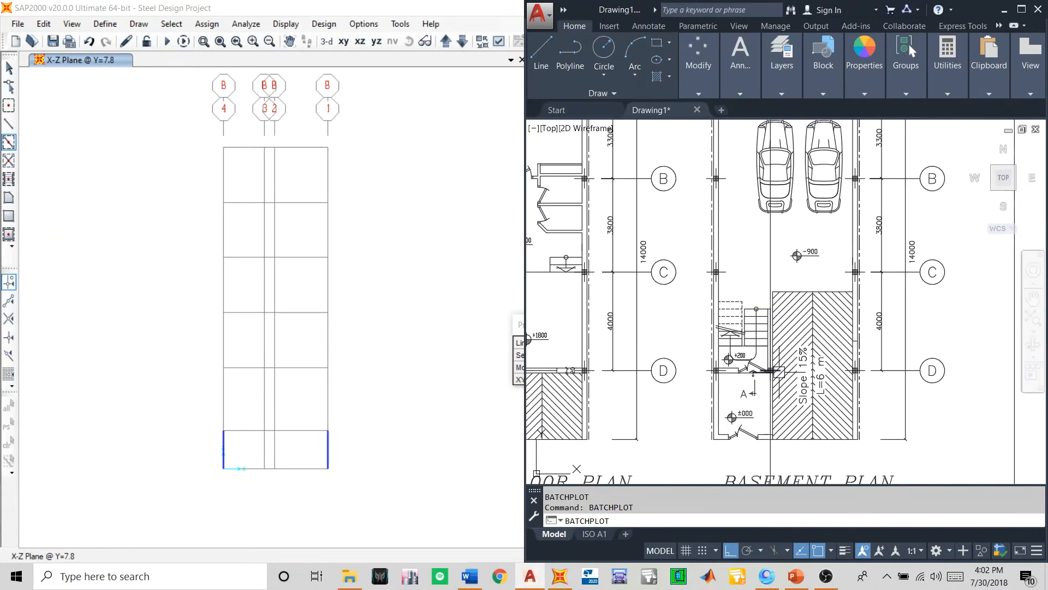
{"action": "scroll", "coordinate": [774, 371], "scroll_direction": "down", "scroll_amount": 2}
{"action": "scroll", "coordinate": [782, 198], "scroll_direction": "up", "scroll_amount": 4}
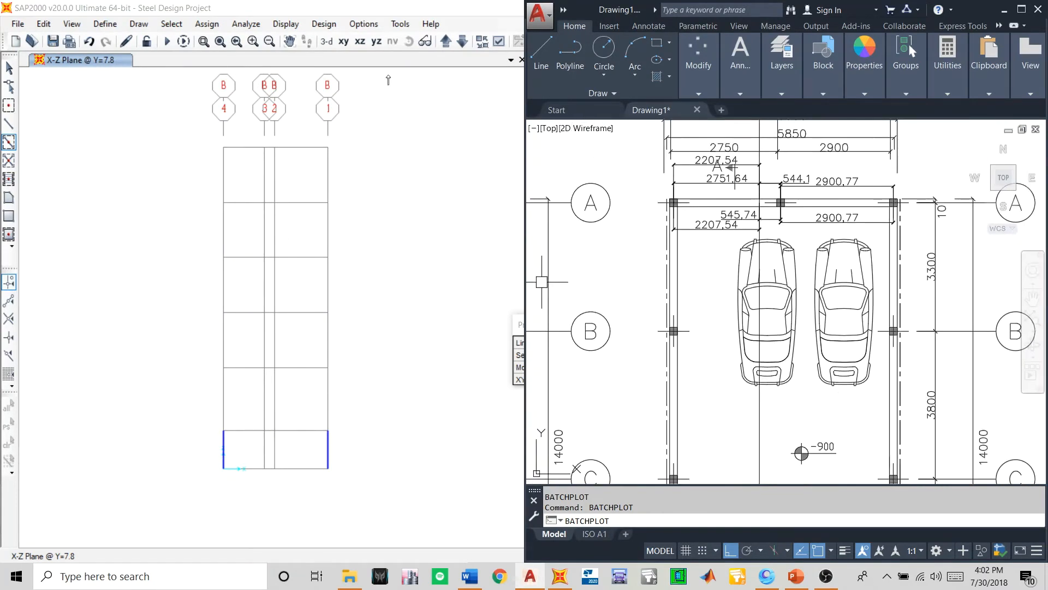
- Back in SAP2000, quick draw the lowest-storey columns on grid lines 4, 1 and 2 in the Y=11.1 elevation
{"action": "left_click", "coordinate": [445, 44]}
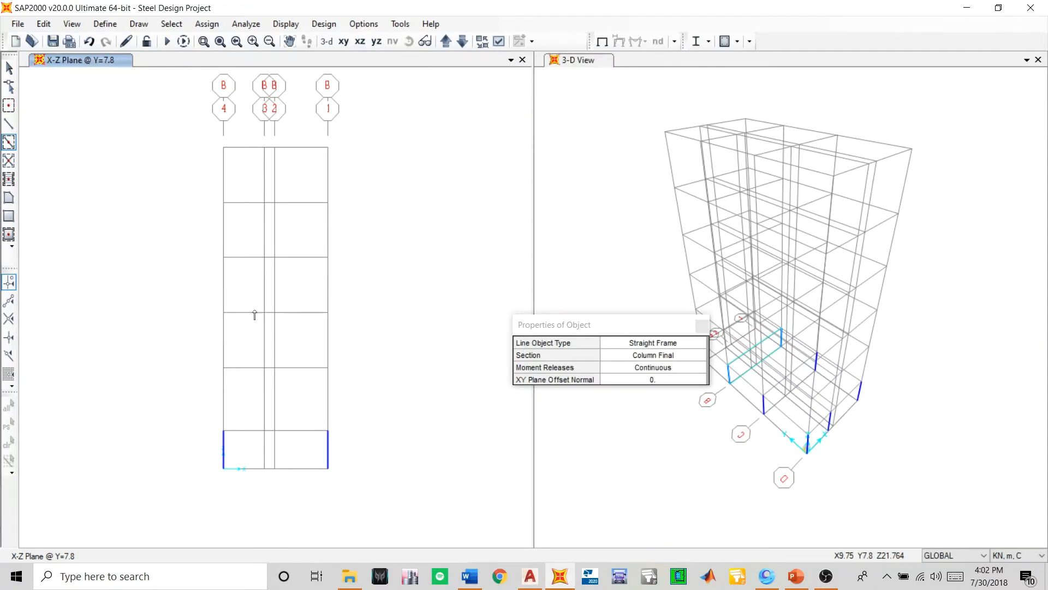
{"action": "left_click", "coordinate": [450, 46]}
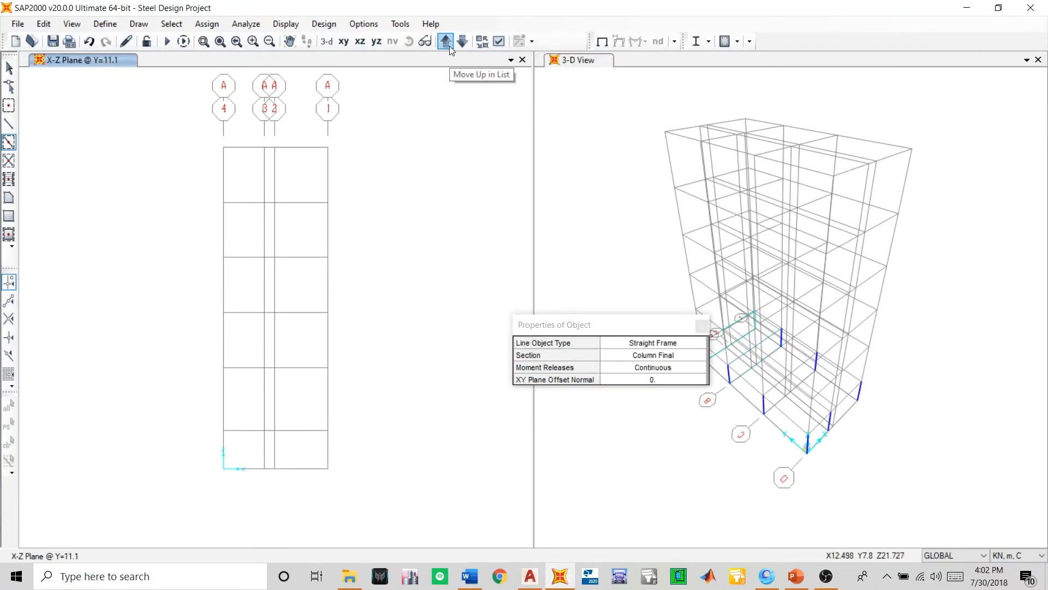
{"action": "left_click", "coordinate": [224, 456]}
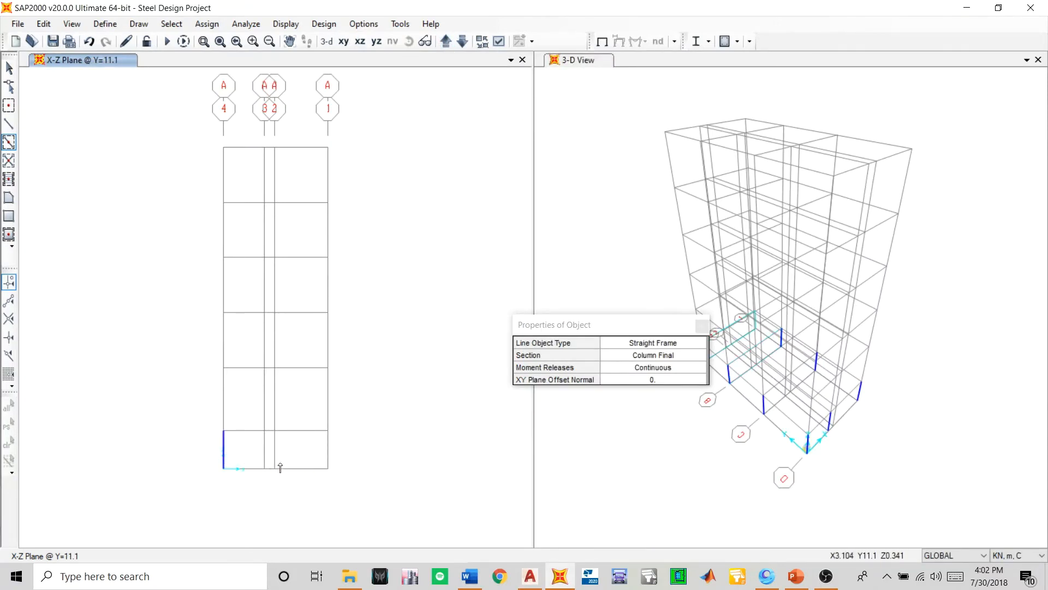
{"action": "scroll", "coordinate": [306, 461], "scroll_direction": "up", "scroll_amount": 1}
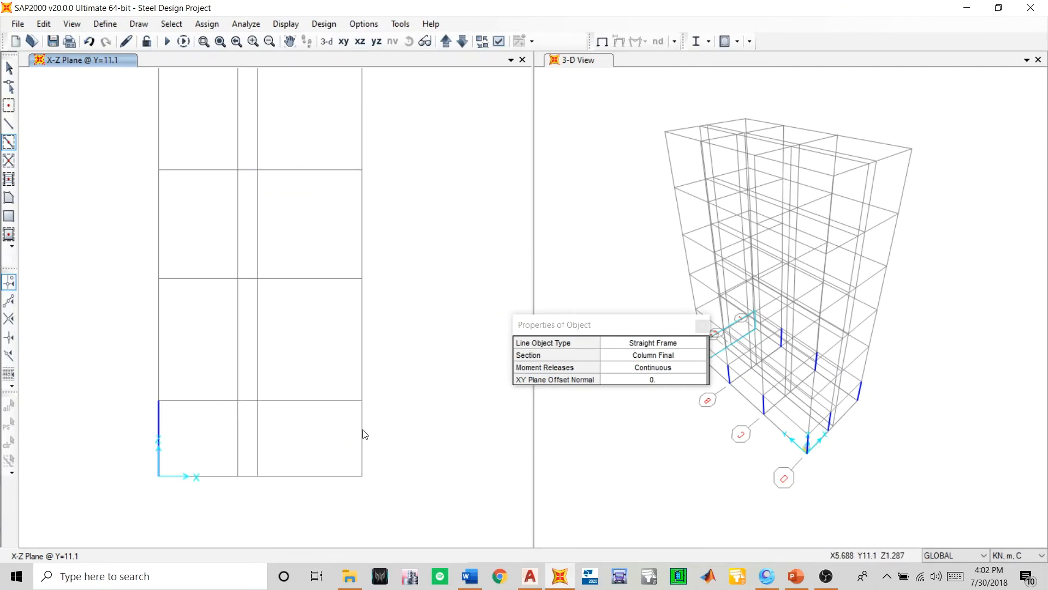
{"action": "left_click", "coordinate": [364, 434]}
{"action": "left_click", "coordinate": [258, 434]}
{"action": "scroll", "coordinate": [307, 440], "scroll_direction": "down", "scroll_amount": 1}
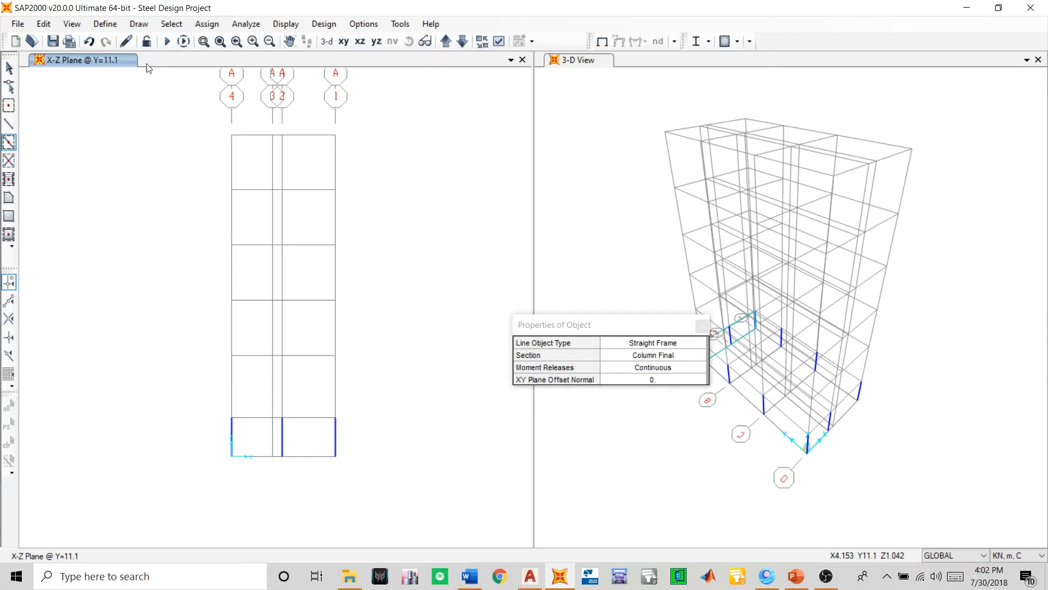
- Show the X-Y plan at Z=2.101 and start the Draw Frame tool with the Beam section
{"action": "left_click", "coordinate": [345, 39]}
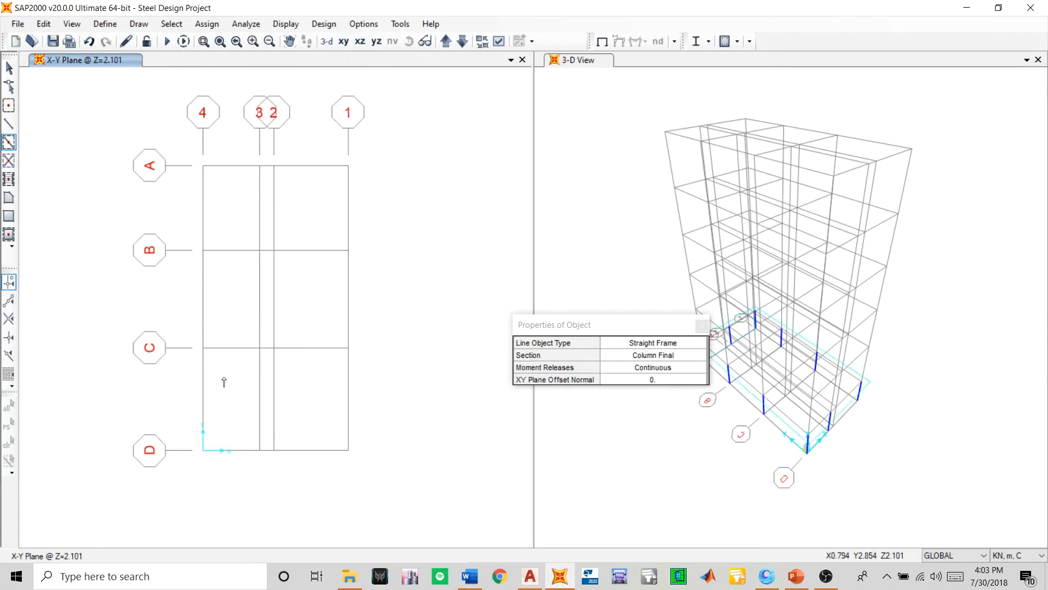
{"action": "middle_click_drag", "start_coordinate": [224, 382], "coordinate": [248, 382]}
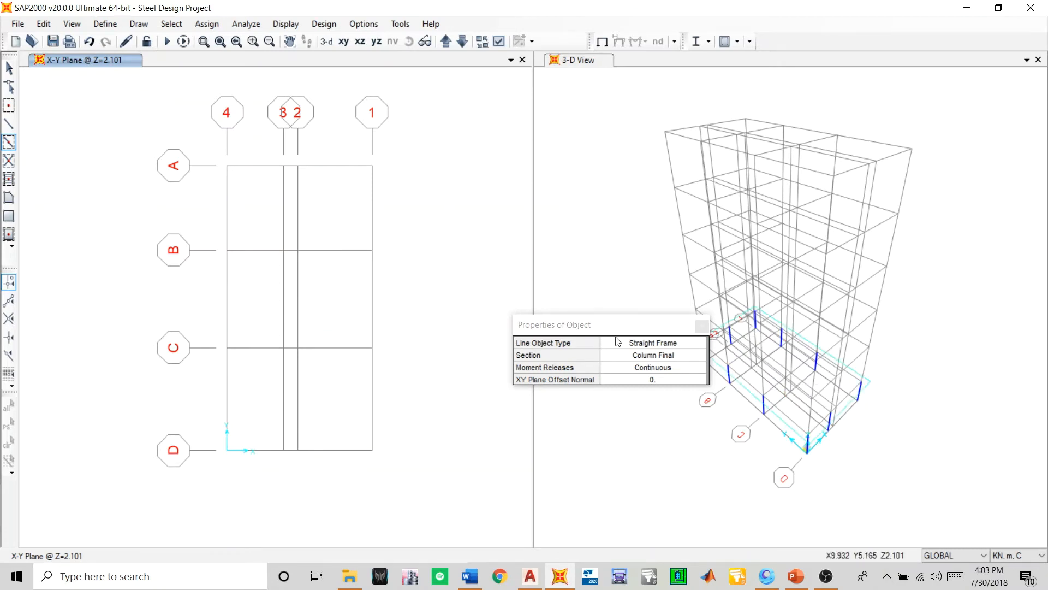
{"action": "left_click", "coordinate": [702, 326]}
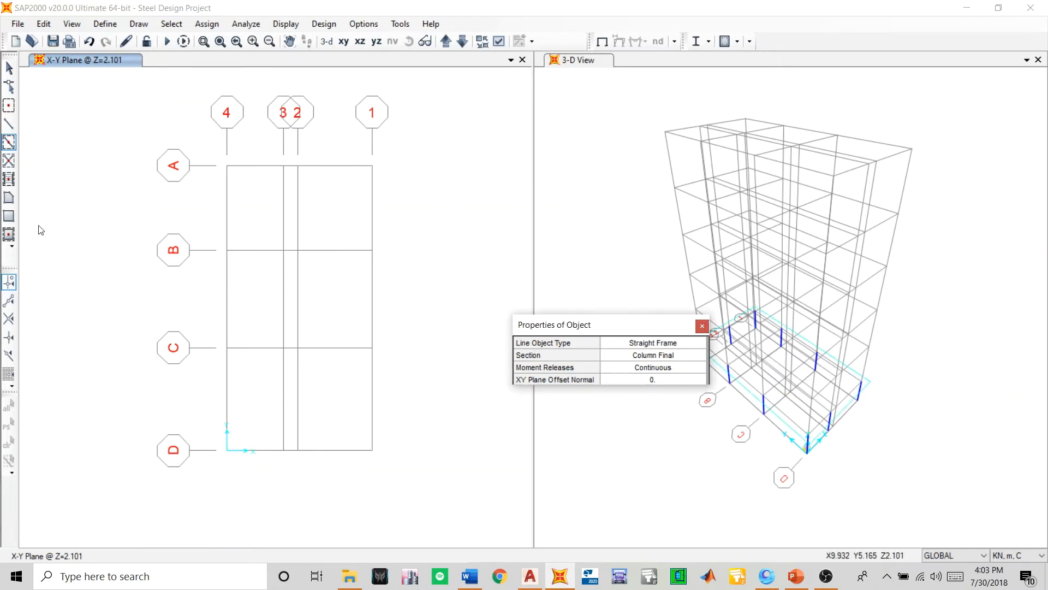
{"action": "left_click", "coordinate": [9, 124]}
{"action": "left_click", "coordinate": [650, 356]}
{"action": "left_click", "coordinate": [650, 355]}
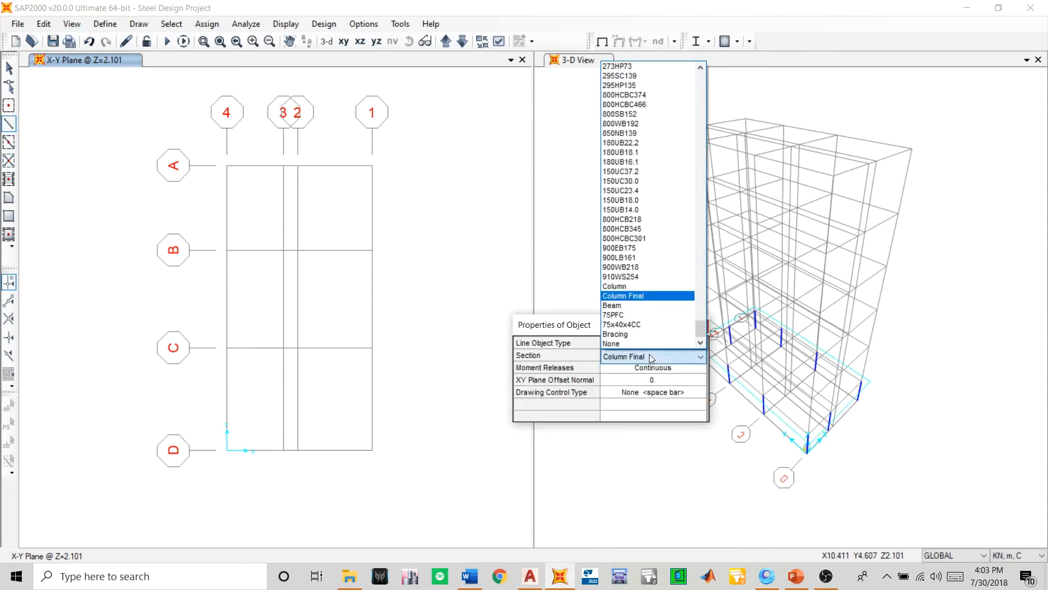
{"action": "left_click", "coordinate": [633, 305]}
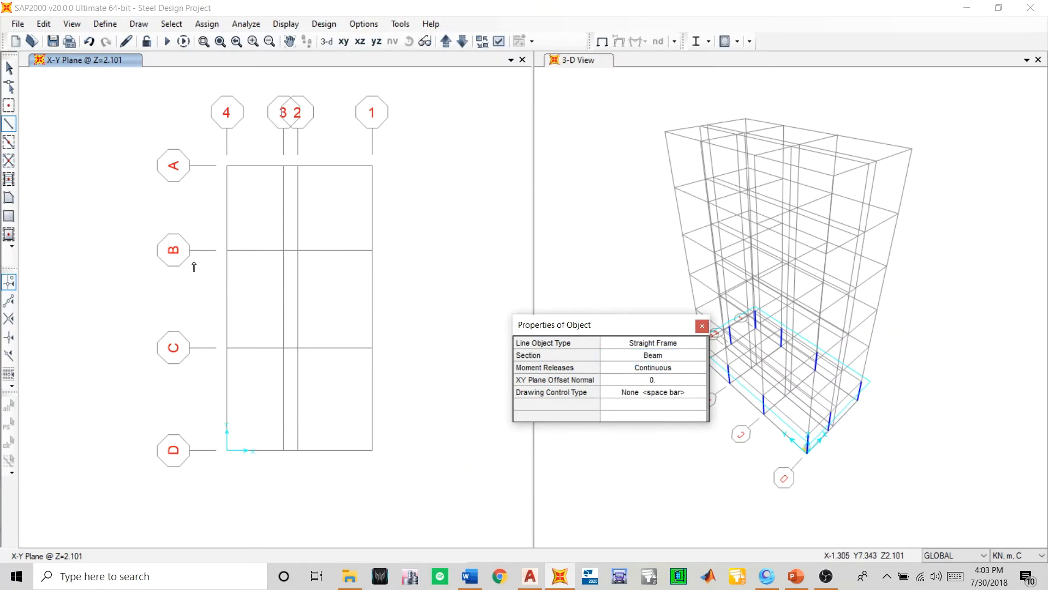
- Draw Beam members along grid lines A and B from grid line 4 to 1, with a joint at grid line 2
{"action": "left_click", "coordinate": [227, 166]}
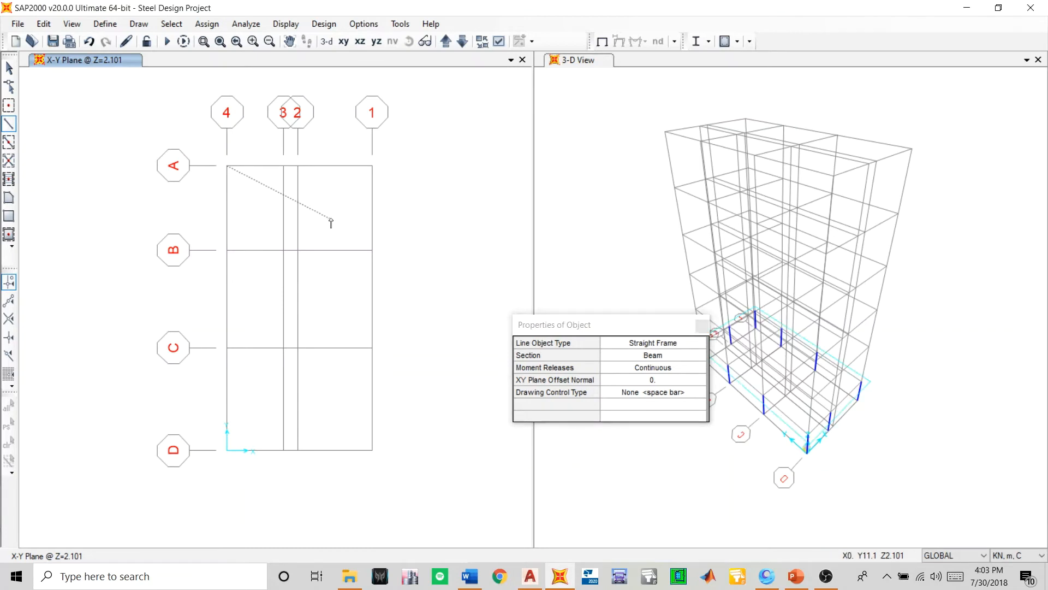
{"action": "left_click", "coordinate": [298, 166]}
{"action": "double_click", "coordinate": [372, 166]}
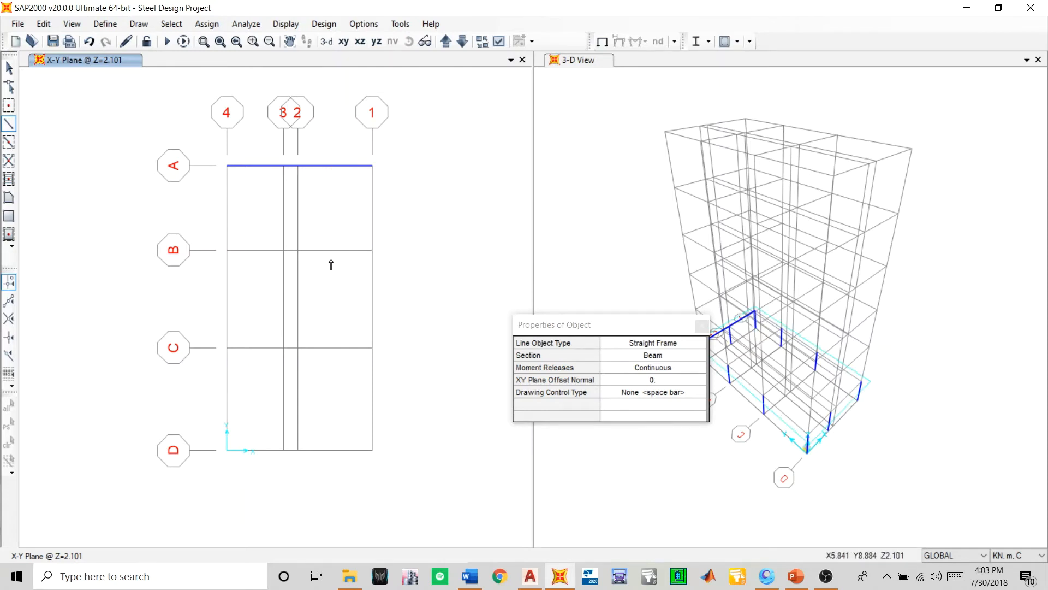
{"action": "left_click", "coordinate": [227, 250]}
{"action": "left_click", "coordinate": [298, 250]}
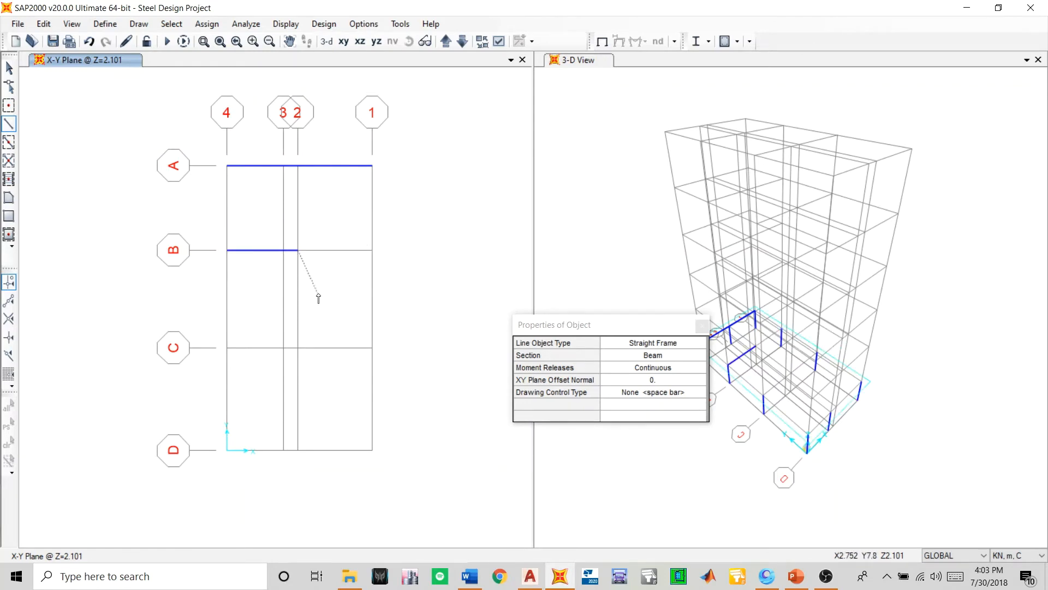
{"action": "left_click", "coordinate": [372, 250]}
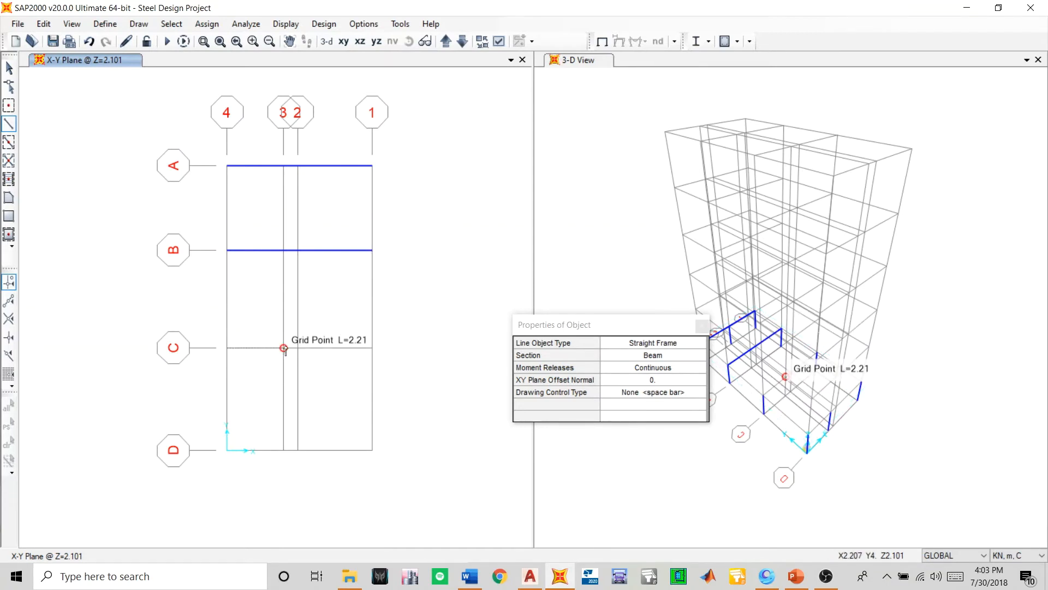
- Draw Beam members along grid line C from grid line 4 to 2 and from 2 to 1
{"action": "left_click", "coordinate": [298, 348]}
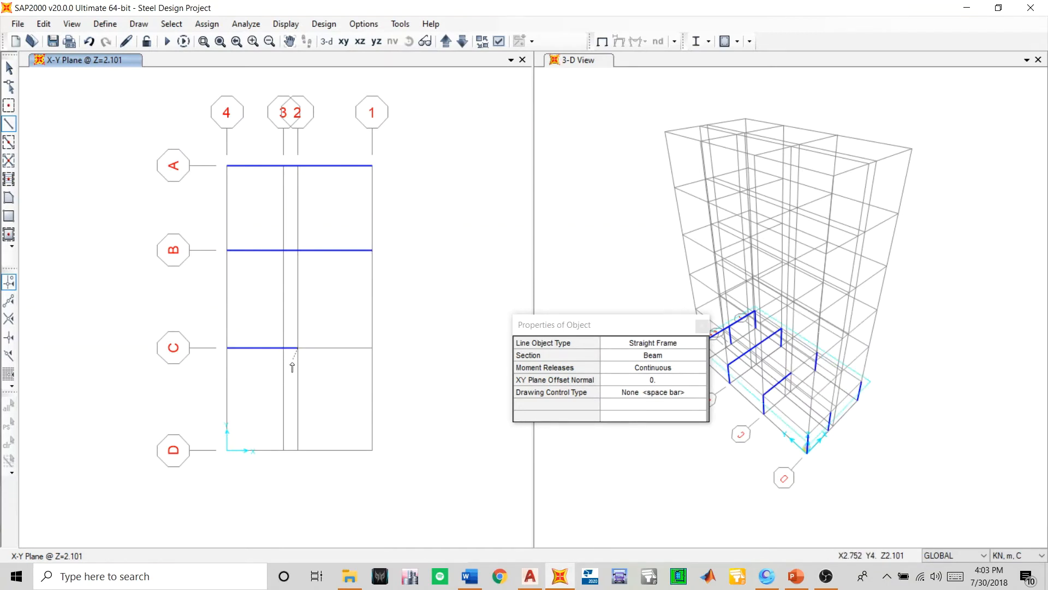
{"action": "left_click", "coordinate": [372, 348]}
{"action": "right_click", "coordinate": [376, 349]}
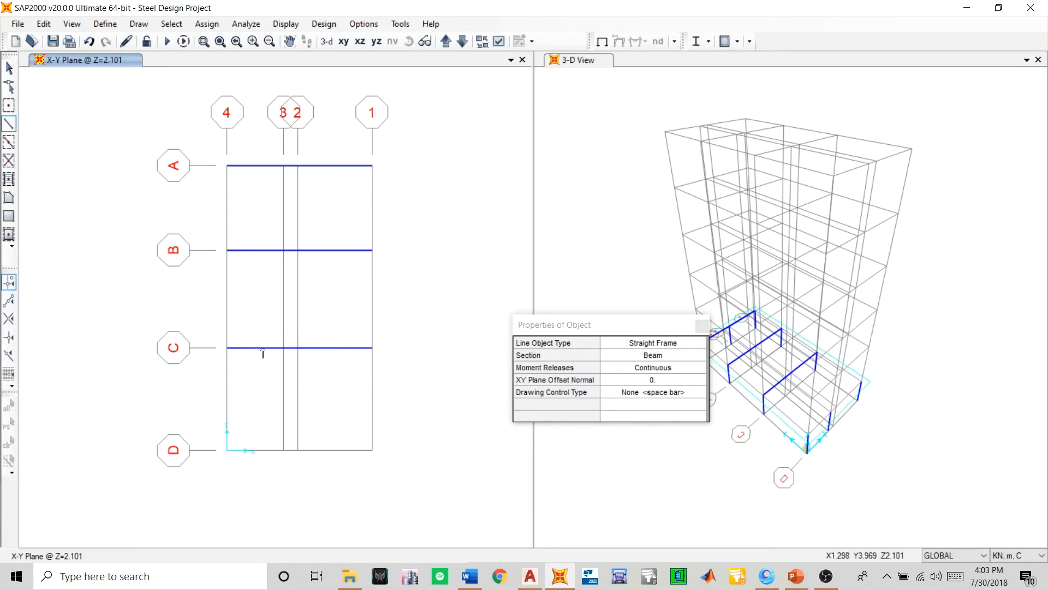
{"action": "middle_click_drag", "start_coordinate": [306, 356], "coordinate": [321, 326]}
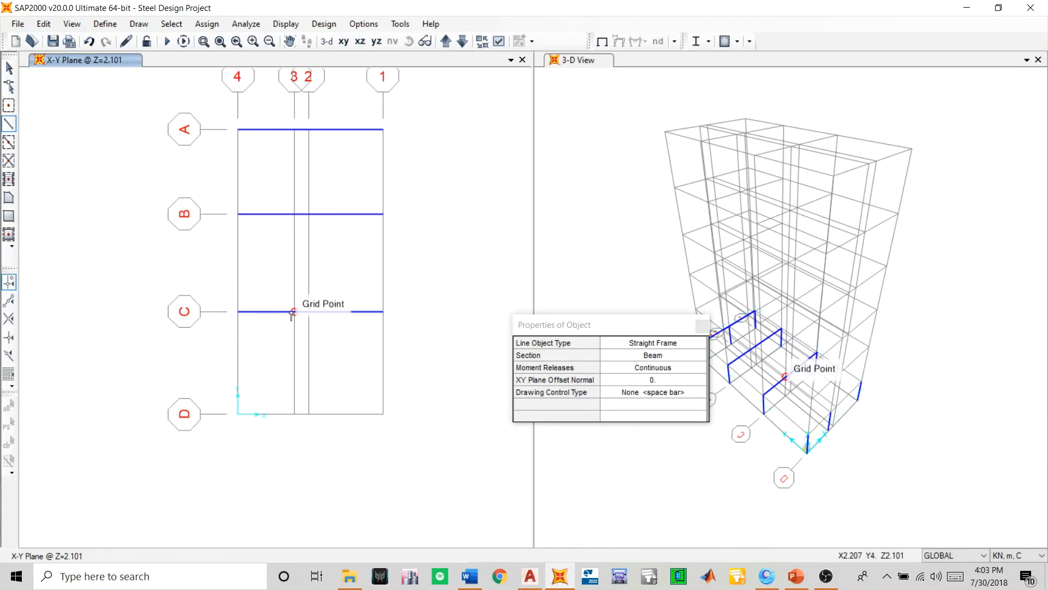
{"action": "scroll", "coordinate": [296, 314], "scroll_direction": "up", "scroll_amount": 2}
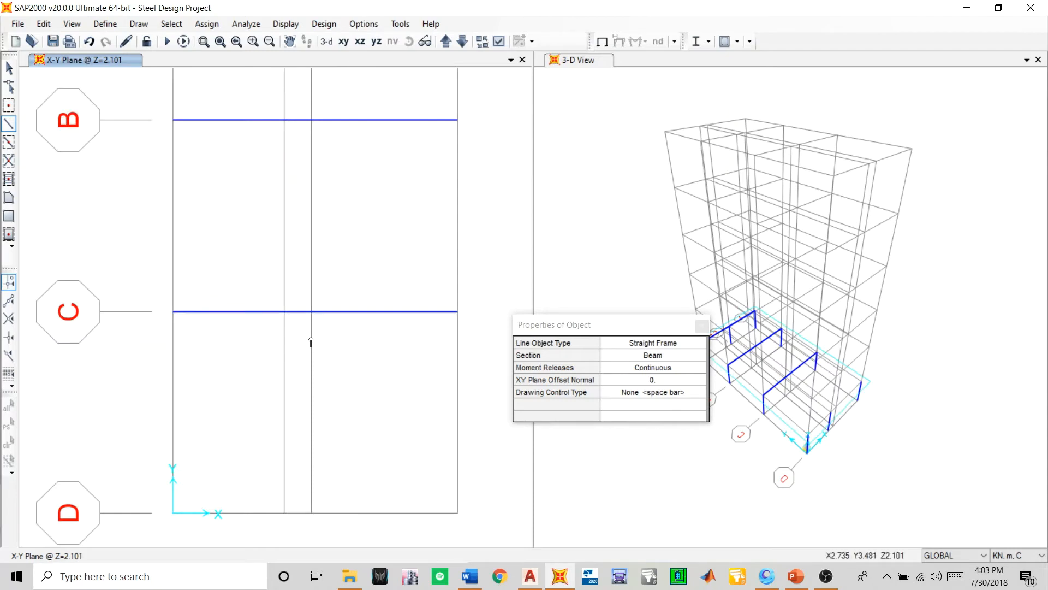
{"action": "scroll", "coordinate": [310, 342], "scroll_direction": "down", "scroll_amount": 2}
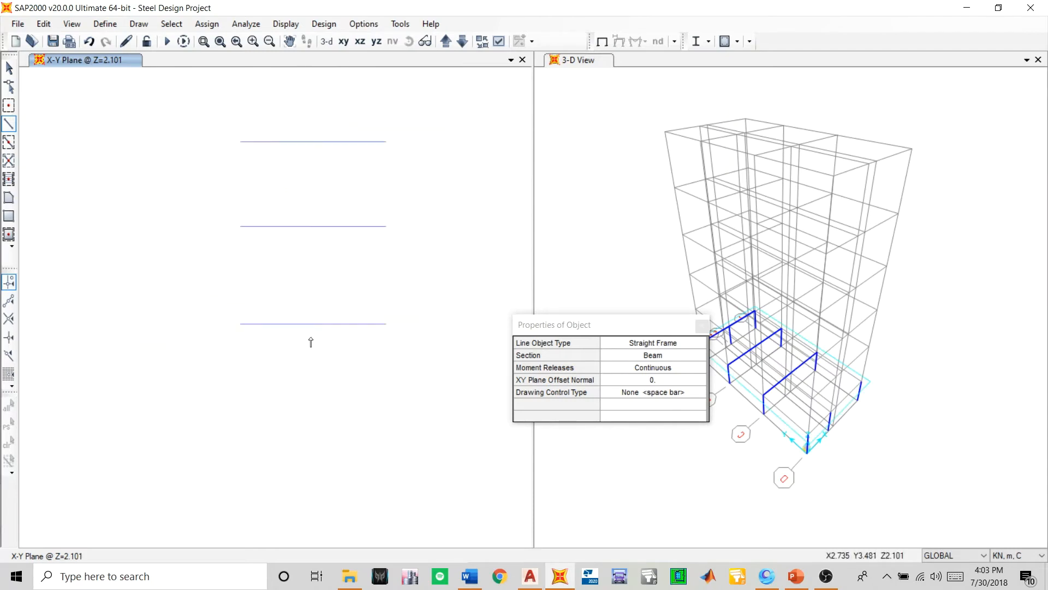
{"action": "left_click", "coordinate": [239, 324]}
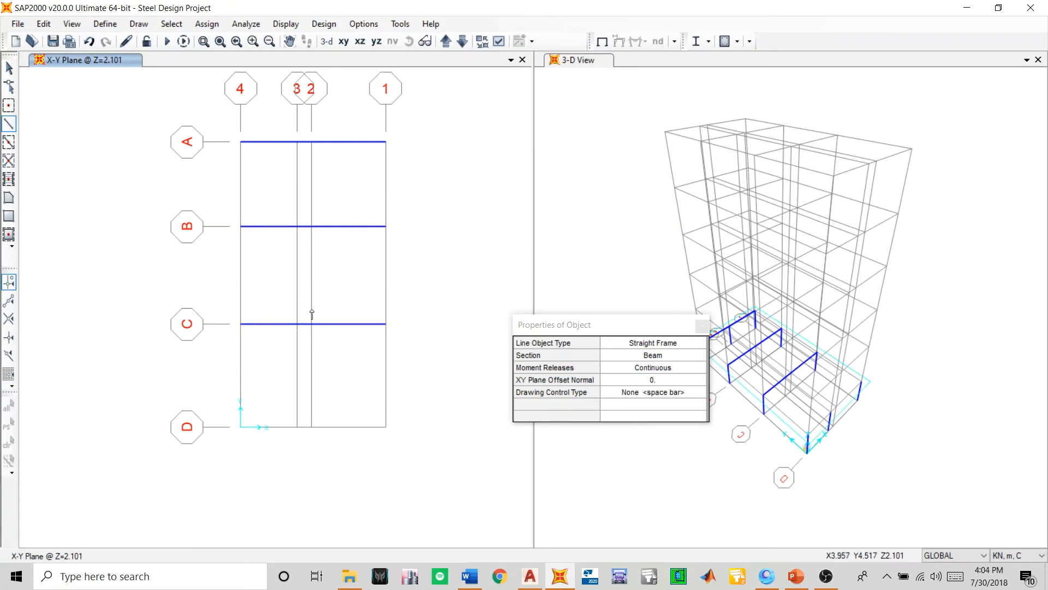
- Draw Beam members along grid line D from grid line 4 to 3 and from 3 to 1
{"action": "middle_click_drag", "start_coordinate": [294, 357], "coordinate": [293, 316]}
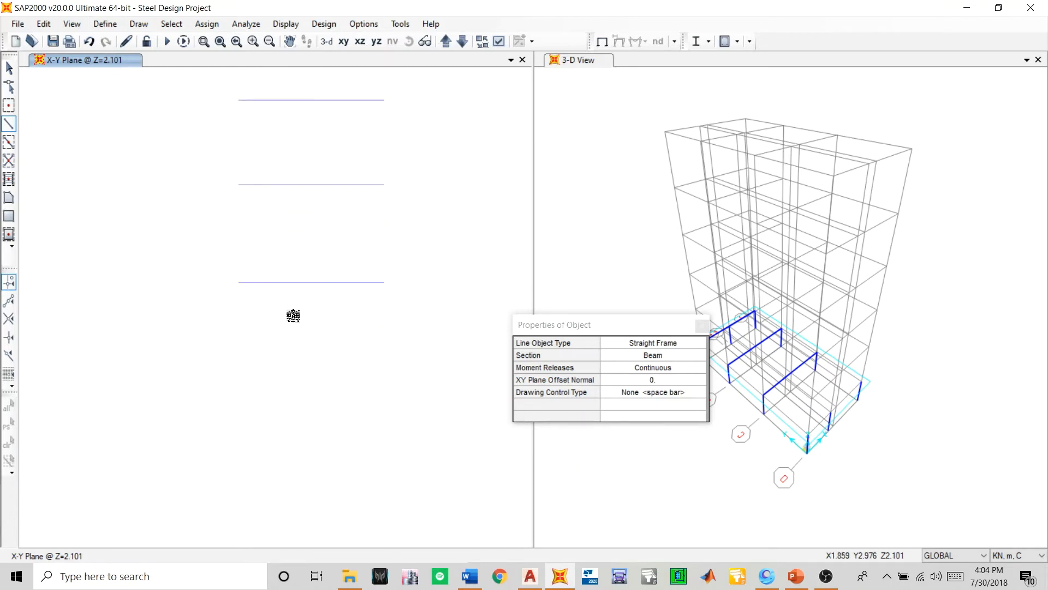
{"action": "left_click", "coordinate": [238, 385]}
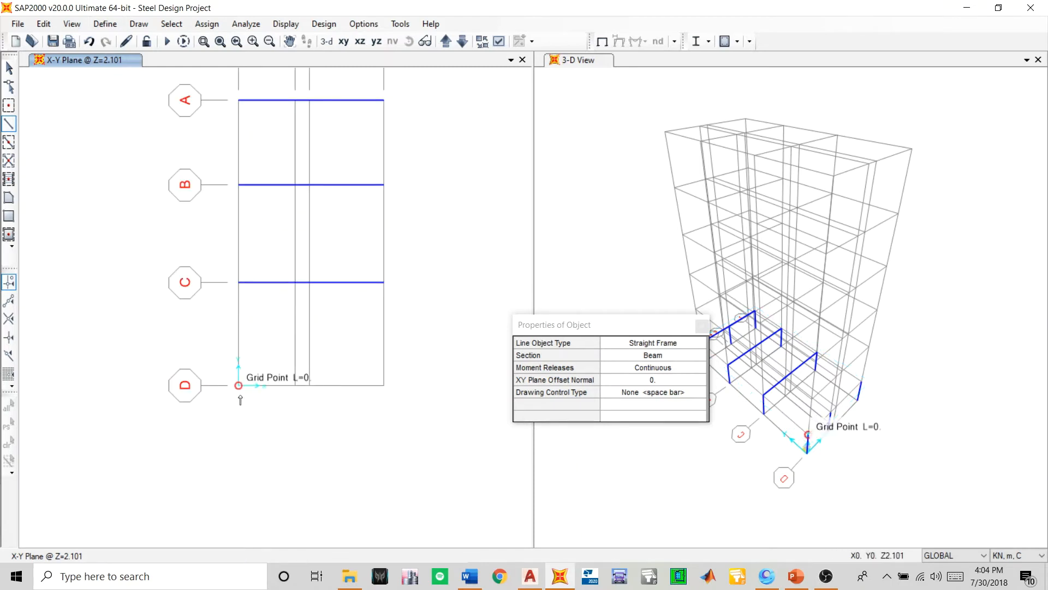
{"action": "left_click", "coordinate": [295, 385]}
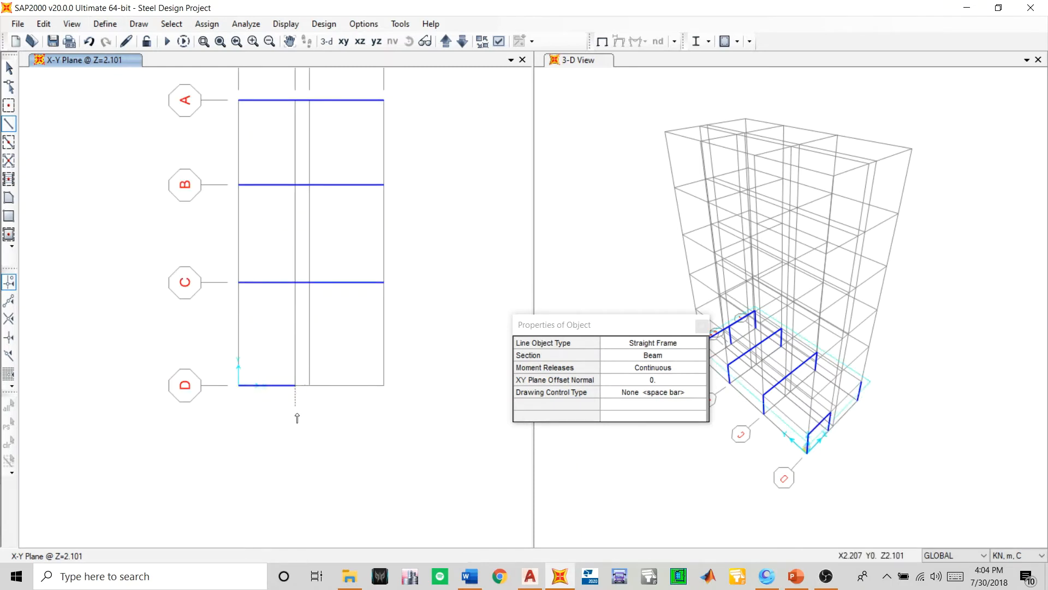
{"action": "left_click", "coordinate": [384, 386]}
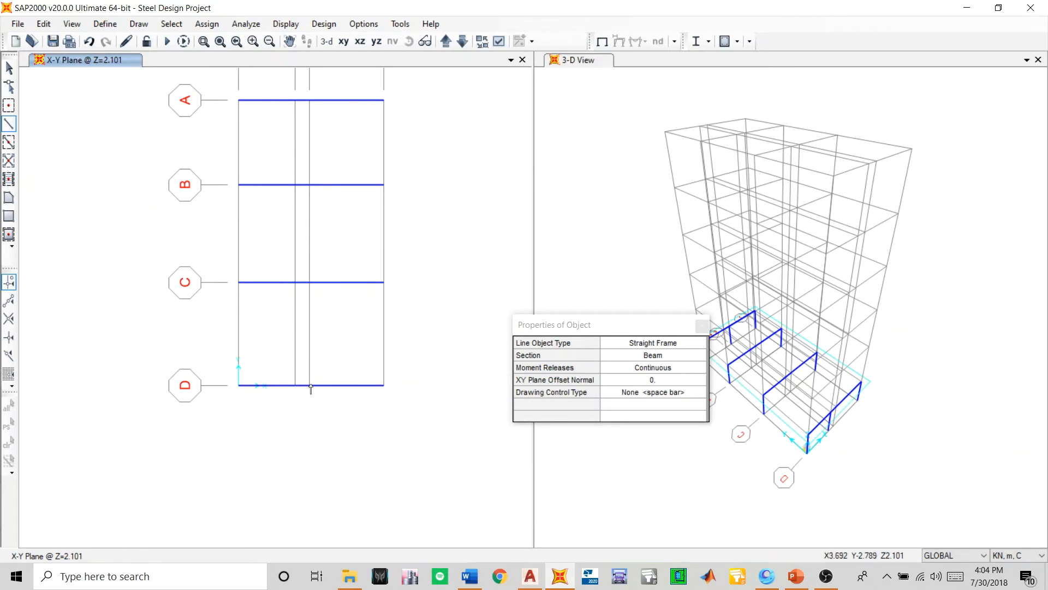
{"action": "middle_click_drag", "start_coordinate": [310, 389], "coordinate": [314, 438]}
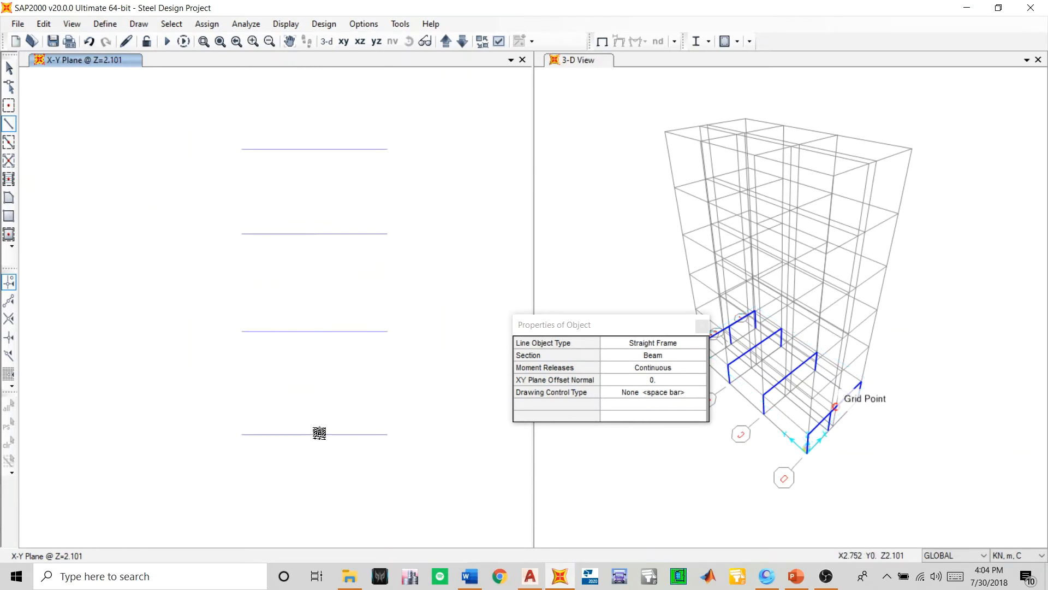
- Quick draw Beam members on grid lines 4 and 1 in all three bays between grid lines A and D
{"action": "left_click", "coordinate": [9, 142]}
{"action": "left_click", "coordinate": [242, 192]}
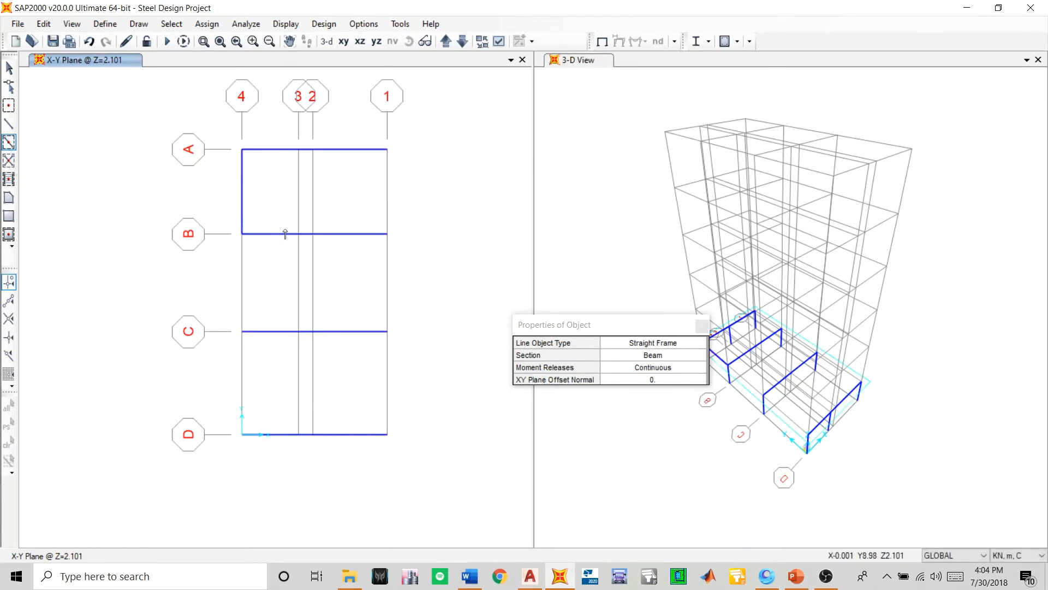
{"action": "left_click", "coordinate": [386, 198]}
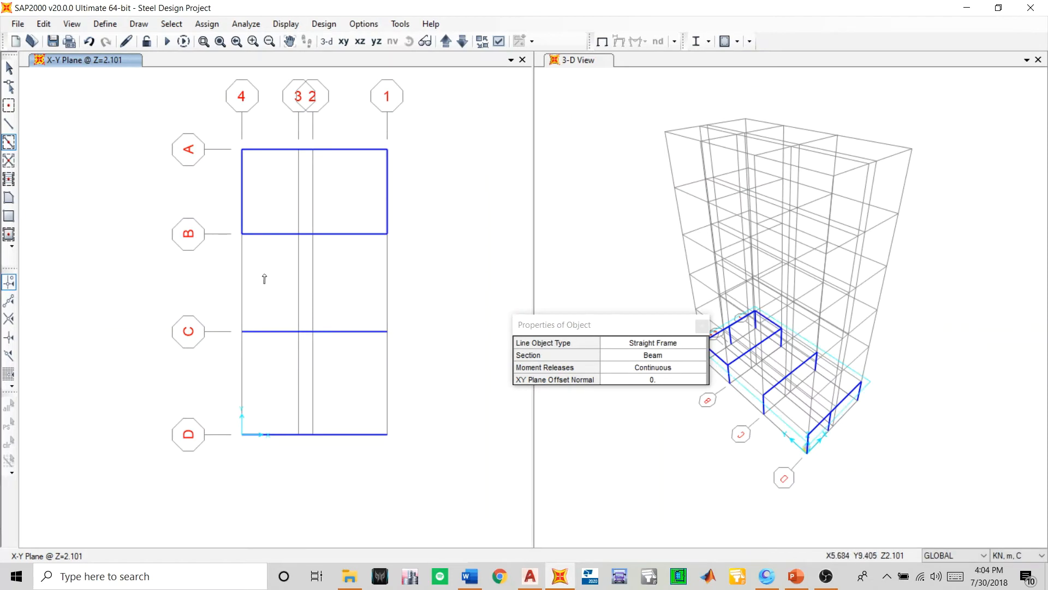
{"action": "left_click", "coordinate": [240, 291]}
{"action": "left_click", "coordinate": [388, 290]}
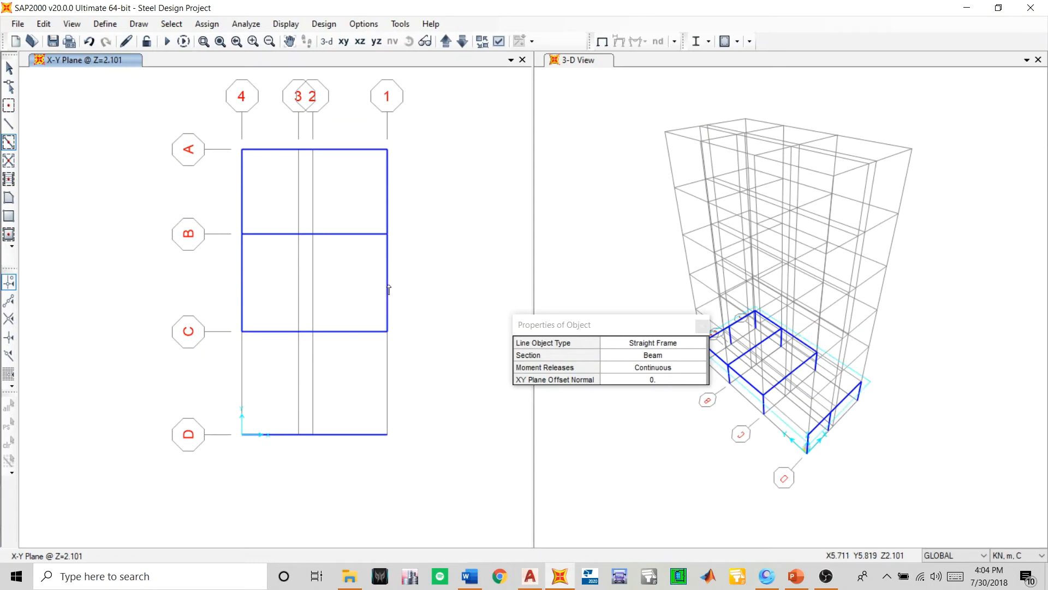
{"action": "left_click", "coordinate": [243, 381]}
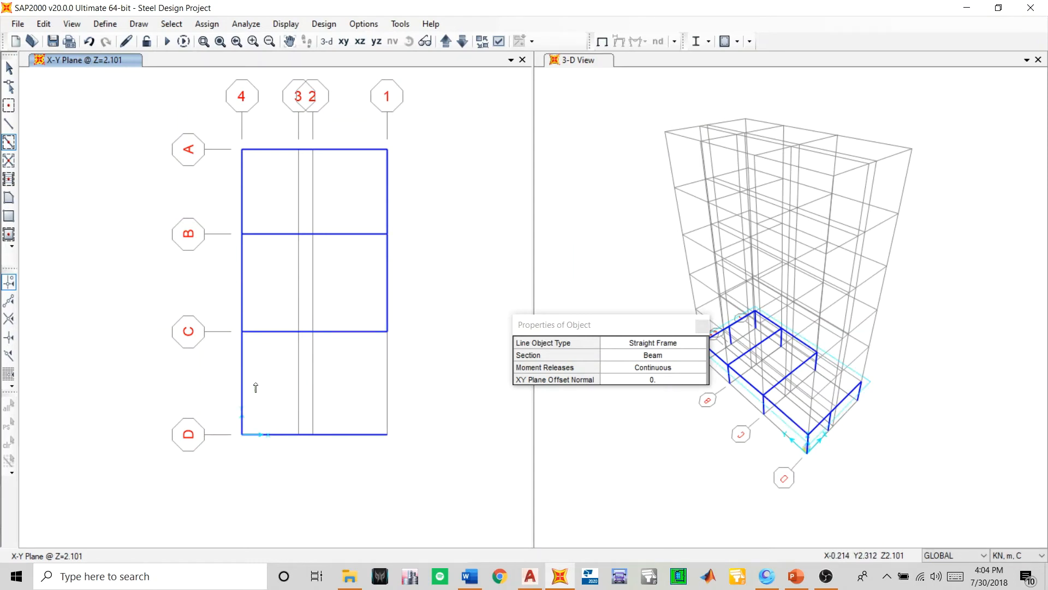
{"action": "left_click", "coordinate": [387, 385]}
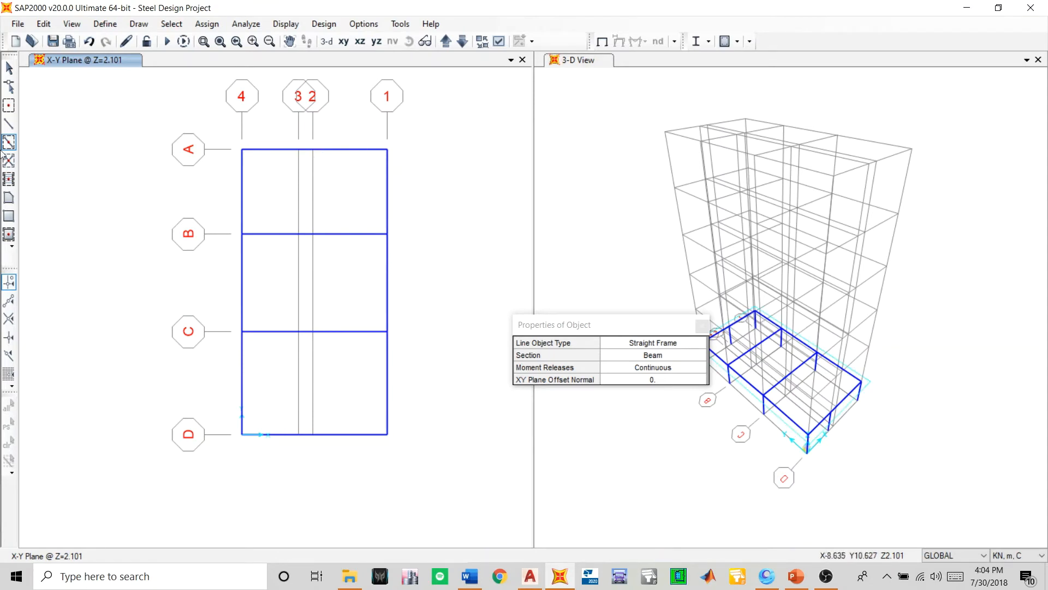
- Draw Beam members on grid line 2 from grid line A to B and on grid line 3 from D to C
{"action": "left_click", "coordinate": [9, 126]}
{"action": "left_click", "coordinate": [313, 150]}
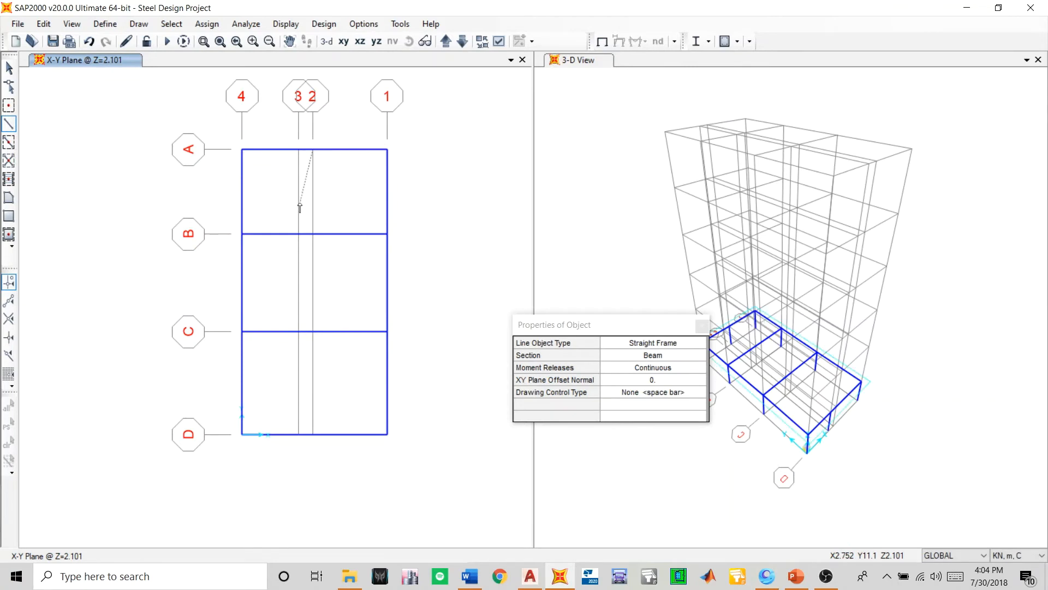
{"action": "double_click", "coordinate": [312, 235]}
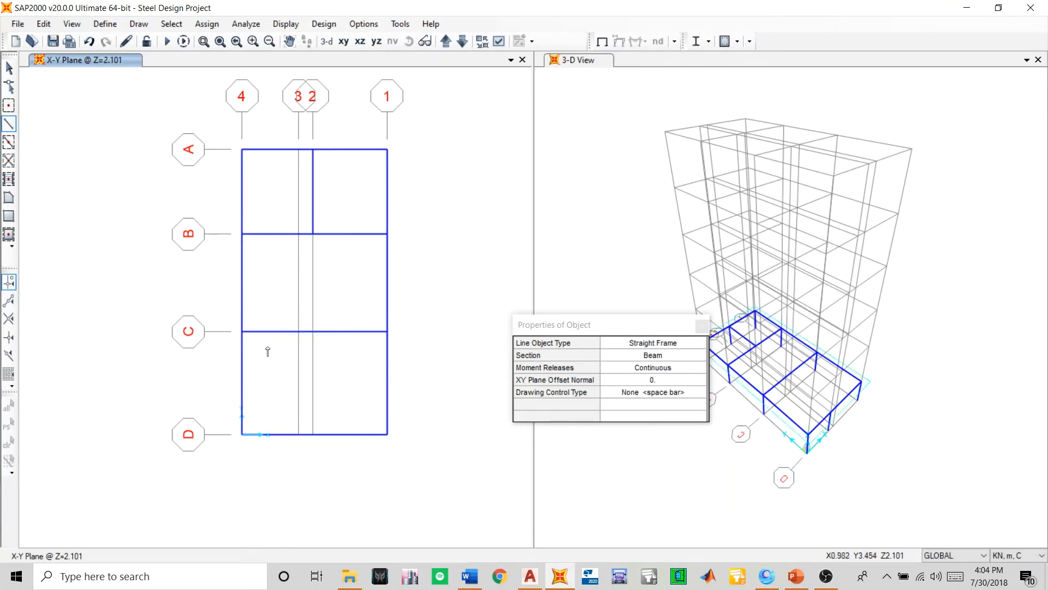
{"action": "left_click", "coordinate": [298, 434]}
{"action": "double_click", "coordinate": [299, 331]}
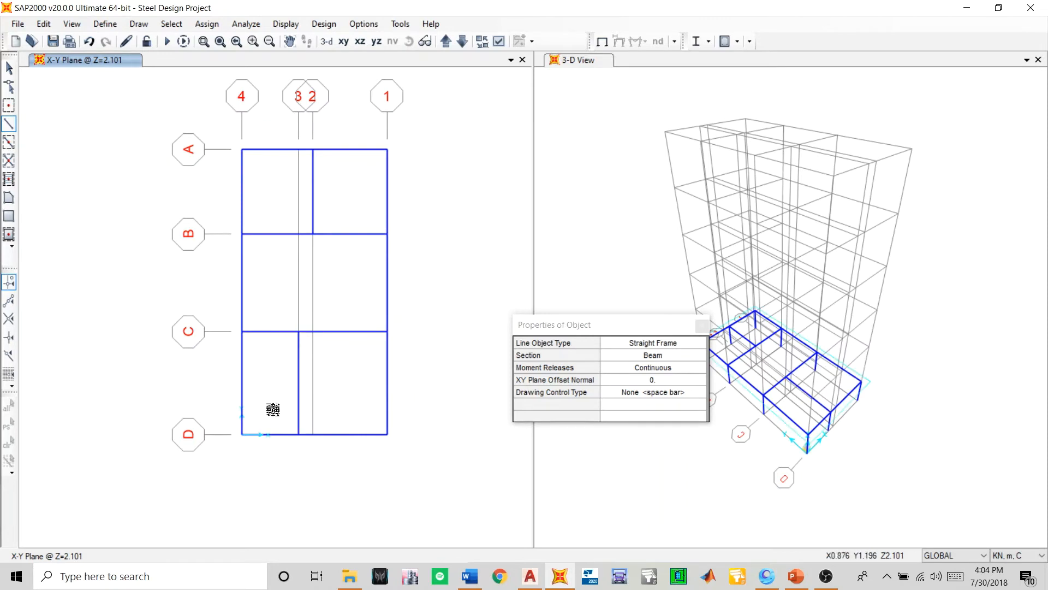
- Draw a Beam member on grid line 2 from grid line B to C, then save the model
{"action": "middle_click_drag", "start_coordinate": [273, 412], "coordinate": [286, 376]}
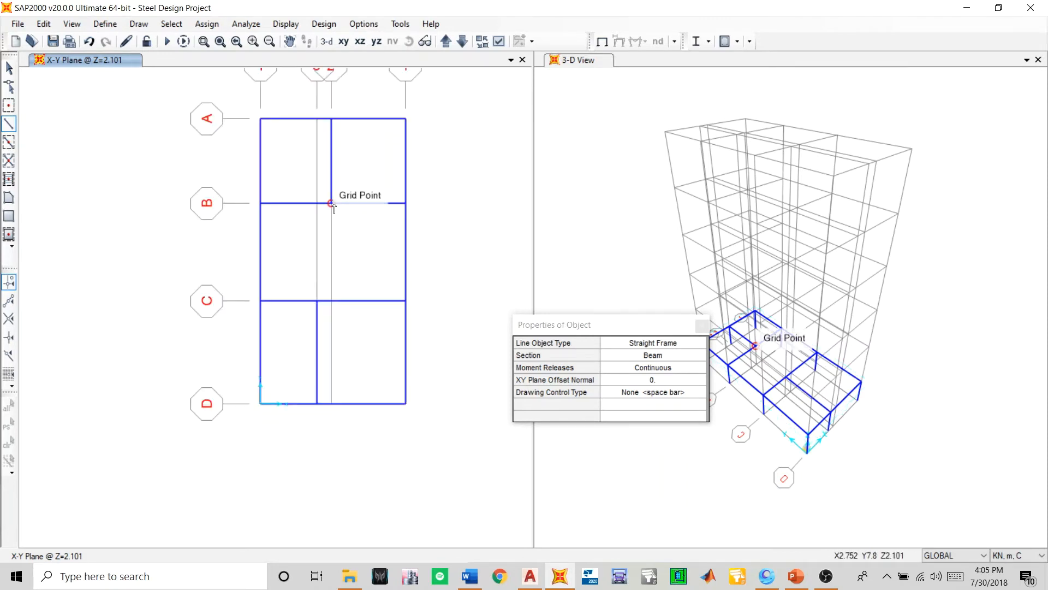
{"action": "middle_click_drag", "start_coordinate": [344, 321], "coordinate": [346, 342]}
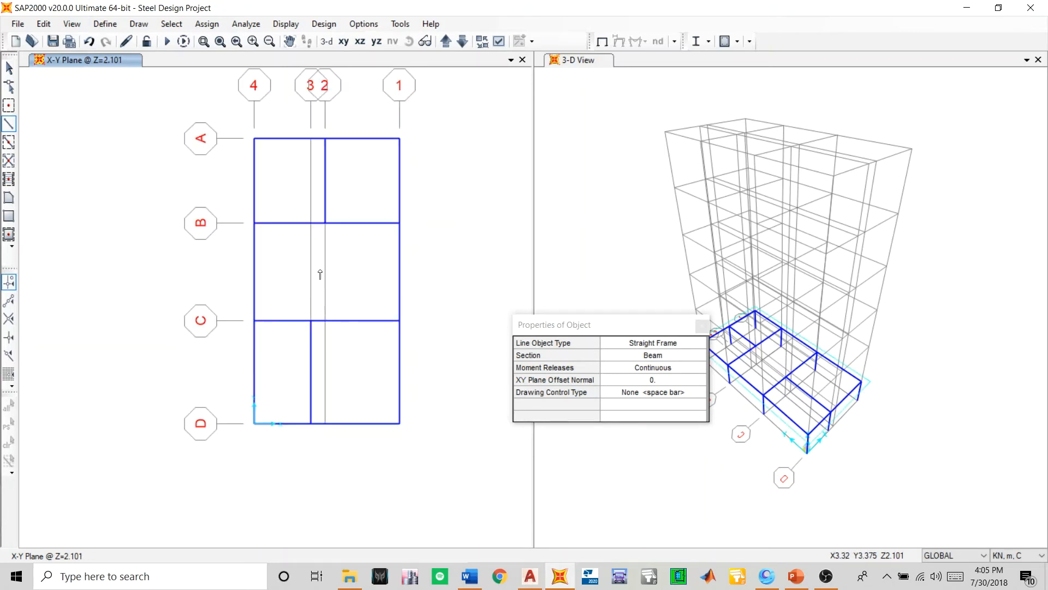
{"action": "left_click", "coordinate": [325, 224]}
{"action": "left_click", "coordinate": [325, 321]}
{"action": "middle_click_drag", "start_coordinate": [267, 410], "coordinate": [278, 429]}
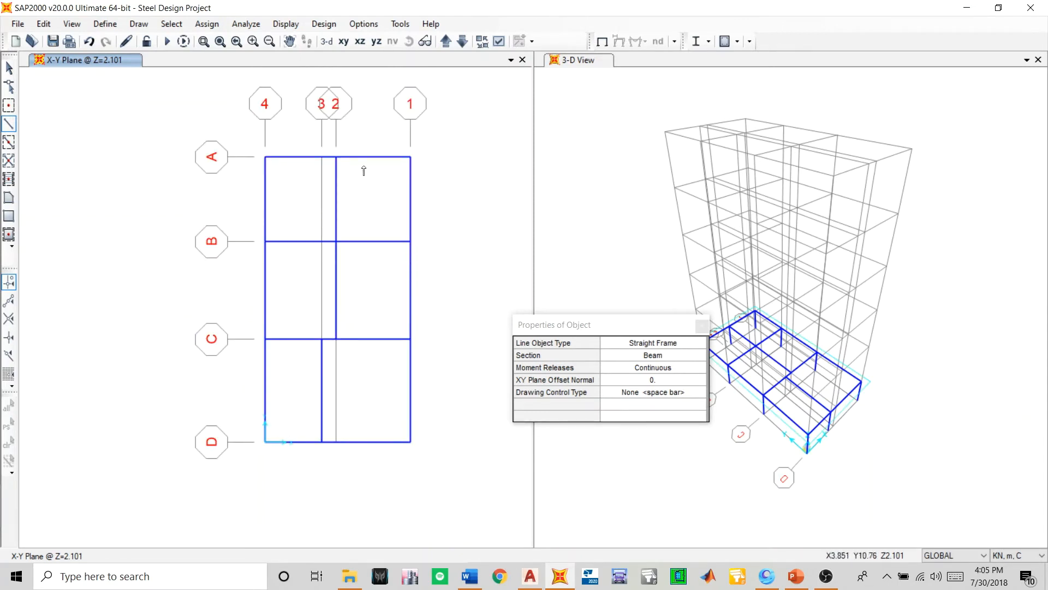
{"action": "left_click", "coordinate": [701, 327]}
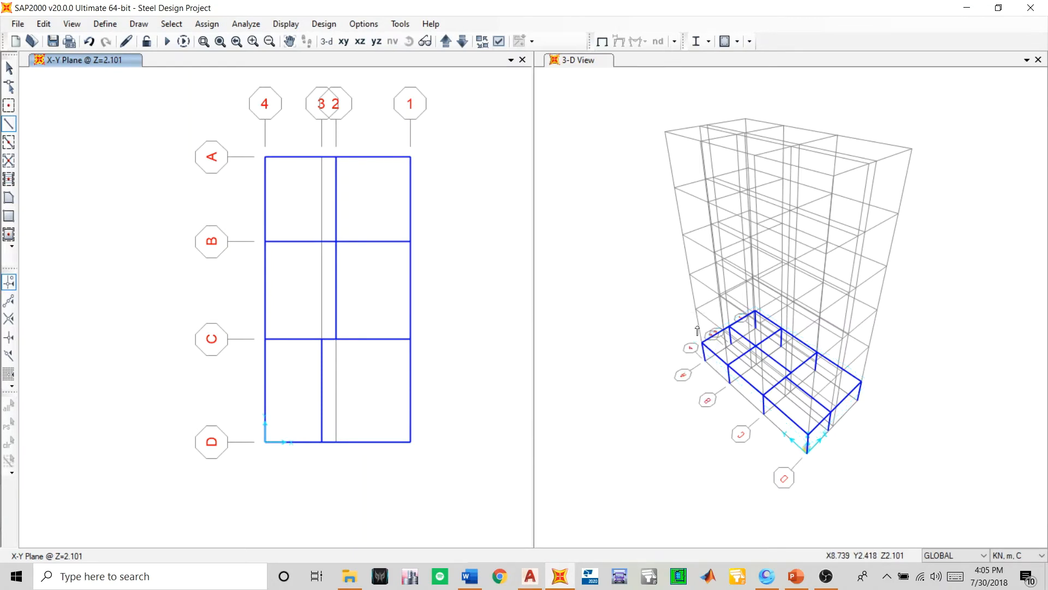
{"action": "left_click", "coordinate": [52, 41]}
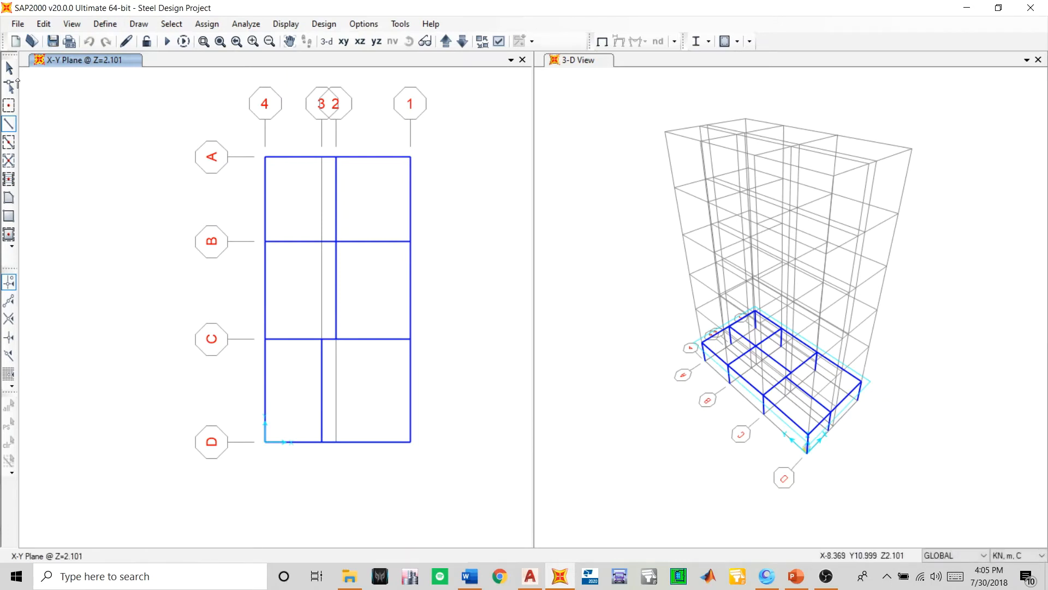
{"action": "left_click", "coordinate": [8, 68]}
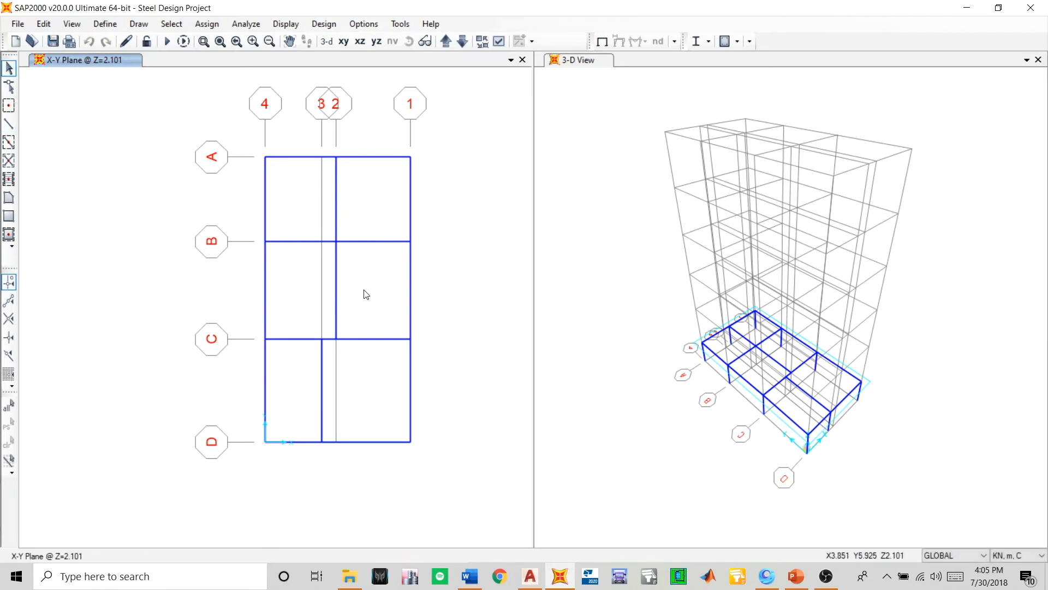
{"action": "middle_click_drag", "start_coordinate": [357, 300], "coordinate": [306, 277]}
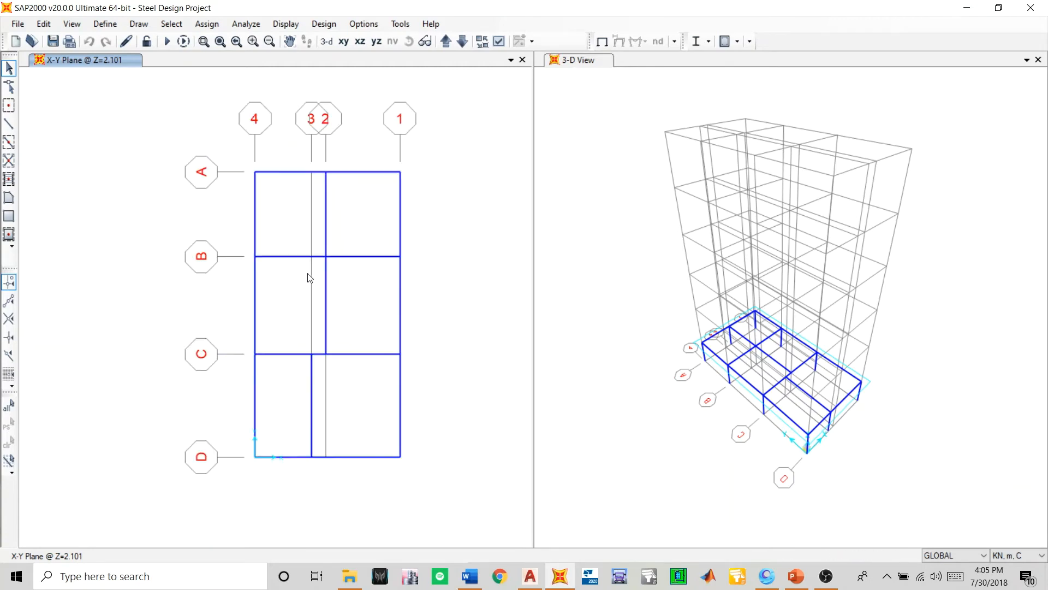
- Open the frame section properties and select the Beam section
{"action": "left_click", "coordinate": [115, 24]}
{"action": "mouse_move", "coordinate": [151, 57]}
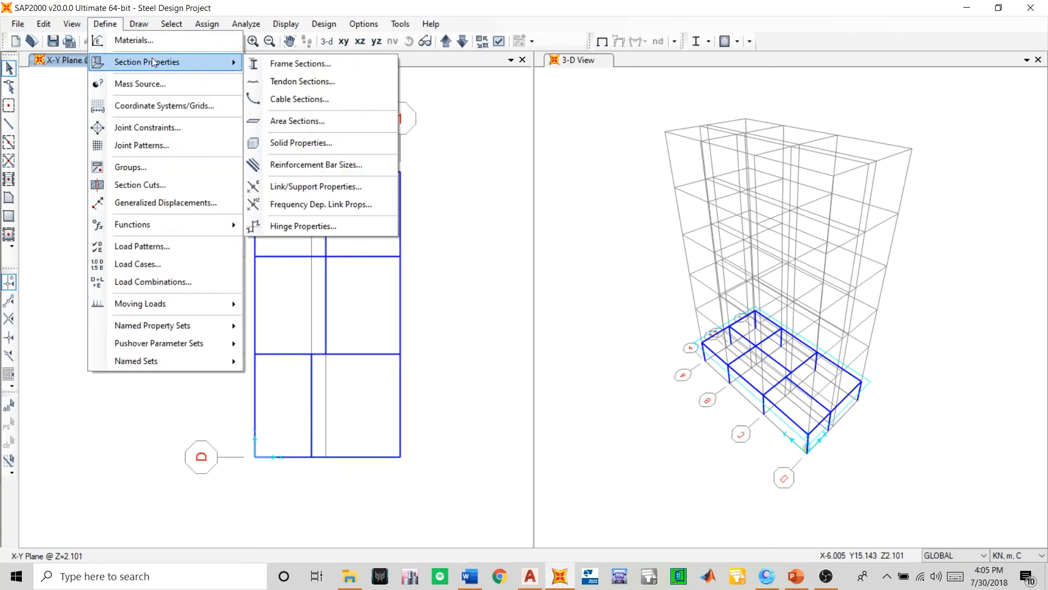
{"action": "left_click", "coordinate": [273, 65]}
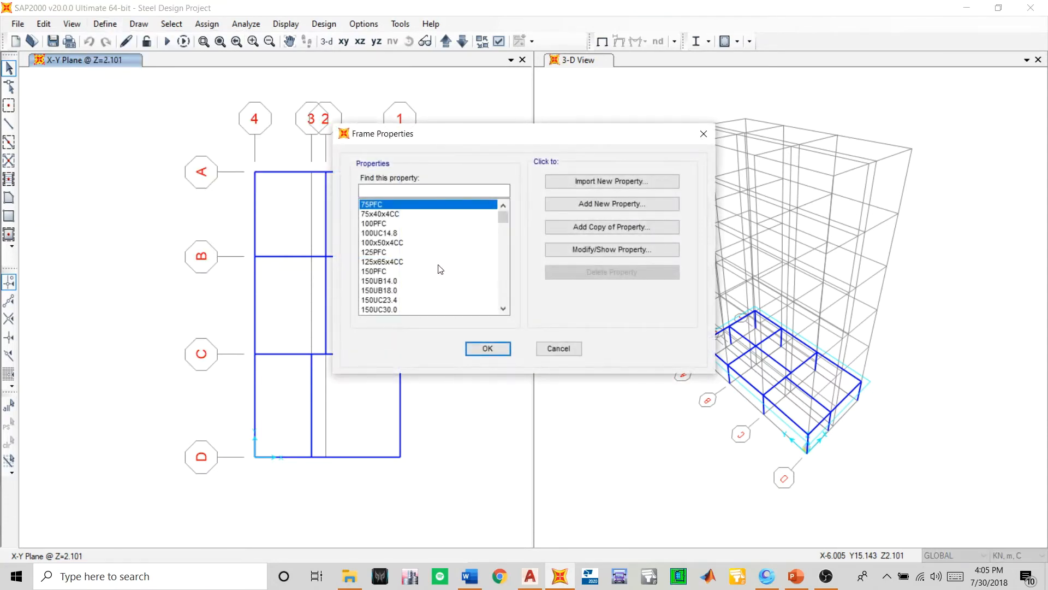
{"action": "scroll", "coordinate": [440, 268], "scroll_direction": "down", "scroll_amount": 10}
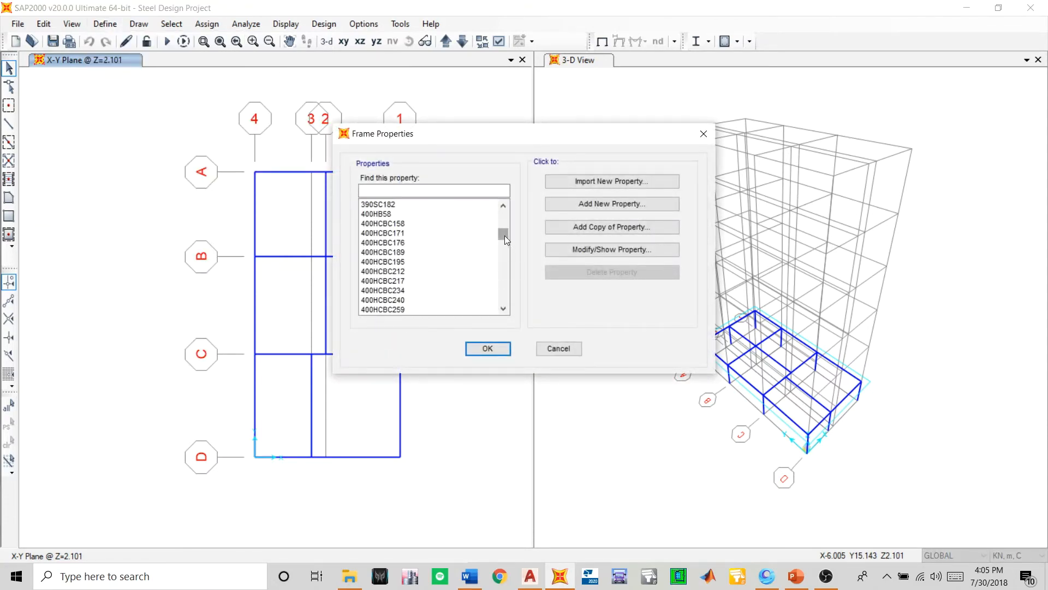
{"action": "left_click_drag", "start_coordinate": [504, 235], "coordinate": [515, 332]}
{"action": "left_click", "coordinate": [375, 281]}
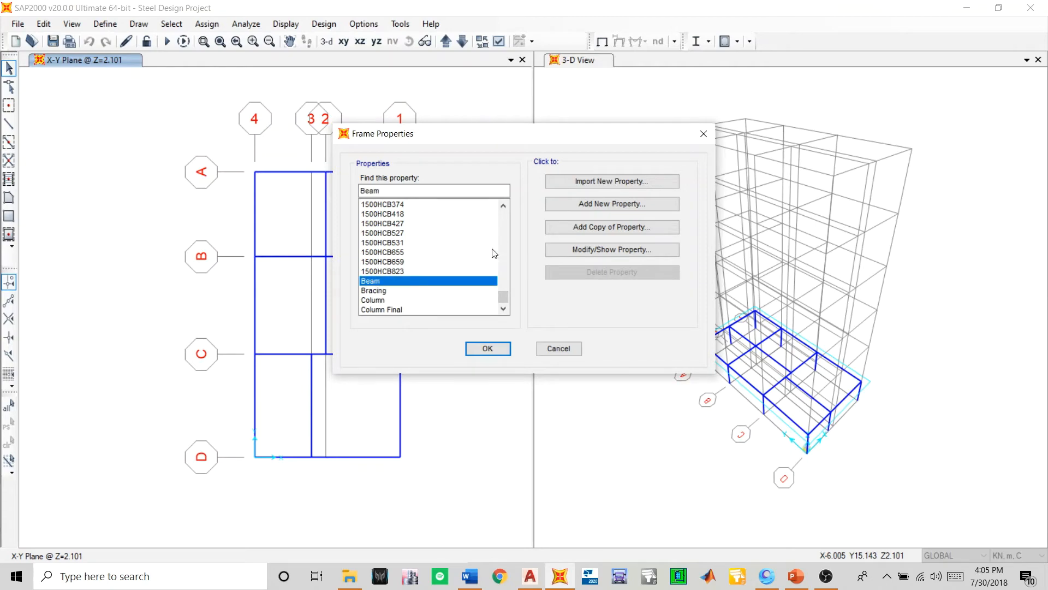
{"action": "left_click", "coordinate": [558, 230]}
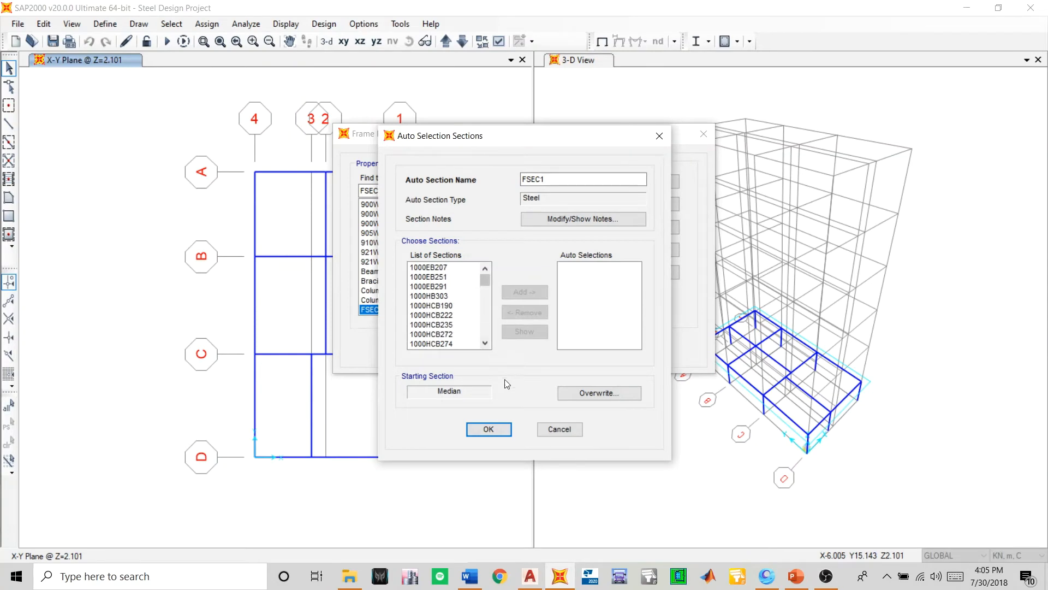
{"action": "left_click", "coordinate": [559, 429]}
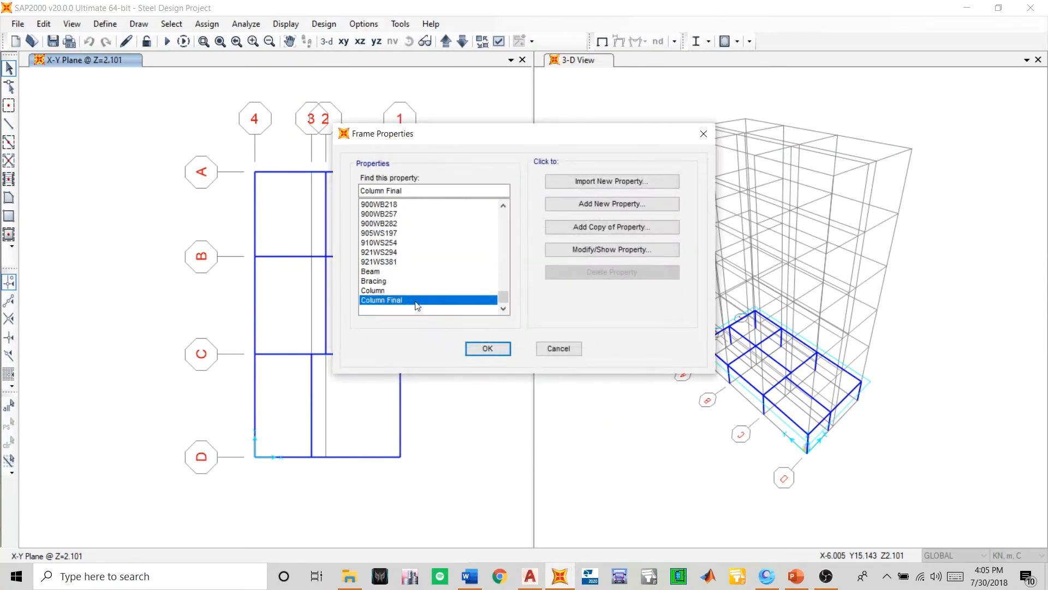
{"action": "left_click", "coordinate": [375, 272]}
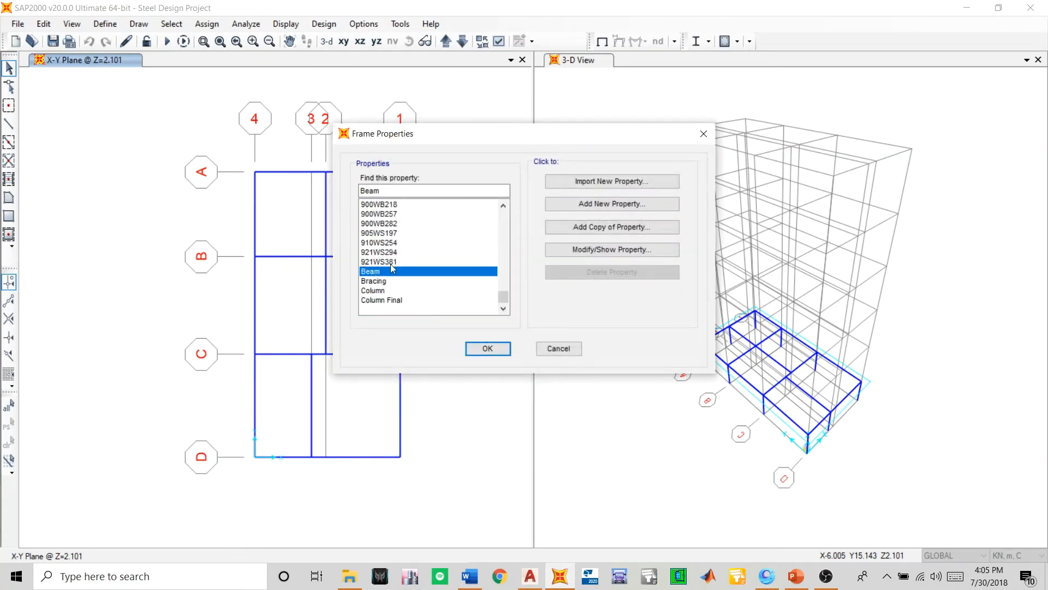
{"action": "left_click", "coordinate": [554, 226]}
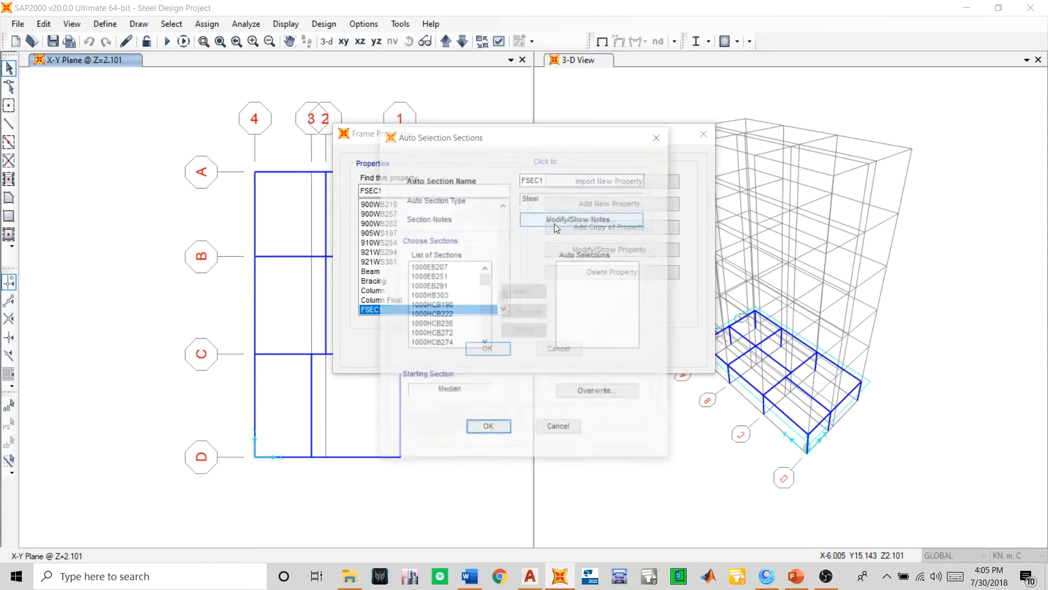
{"action": "scroll", "coordinate": [452, 297], "scroll_direction": "down", "scroll_amount": 10}
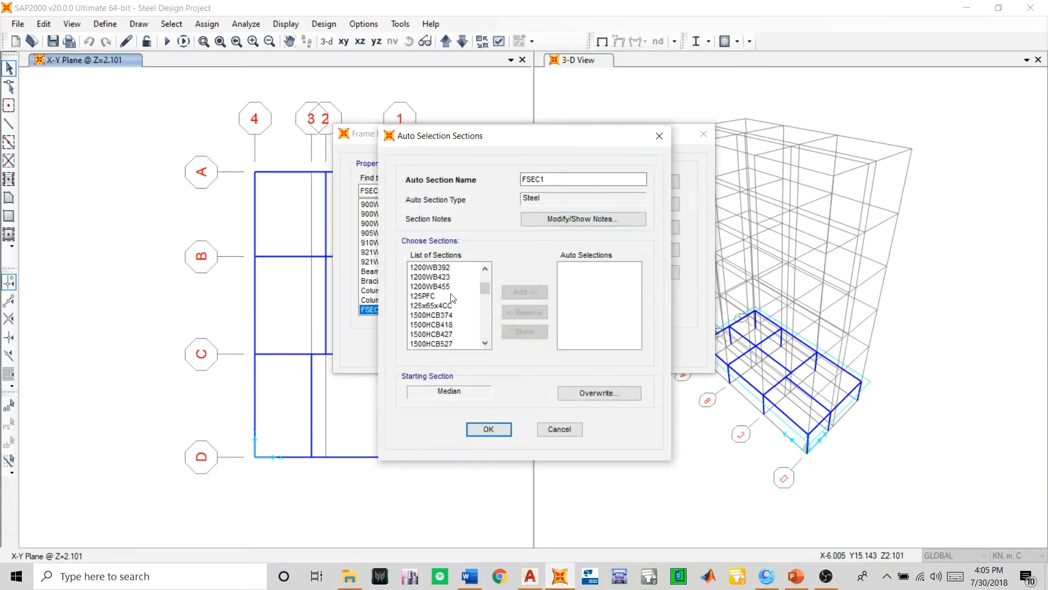
{"action": "scroll", "coordinate": [453, 298], "scroll_direction": "up", "scroll_amount": 10}
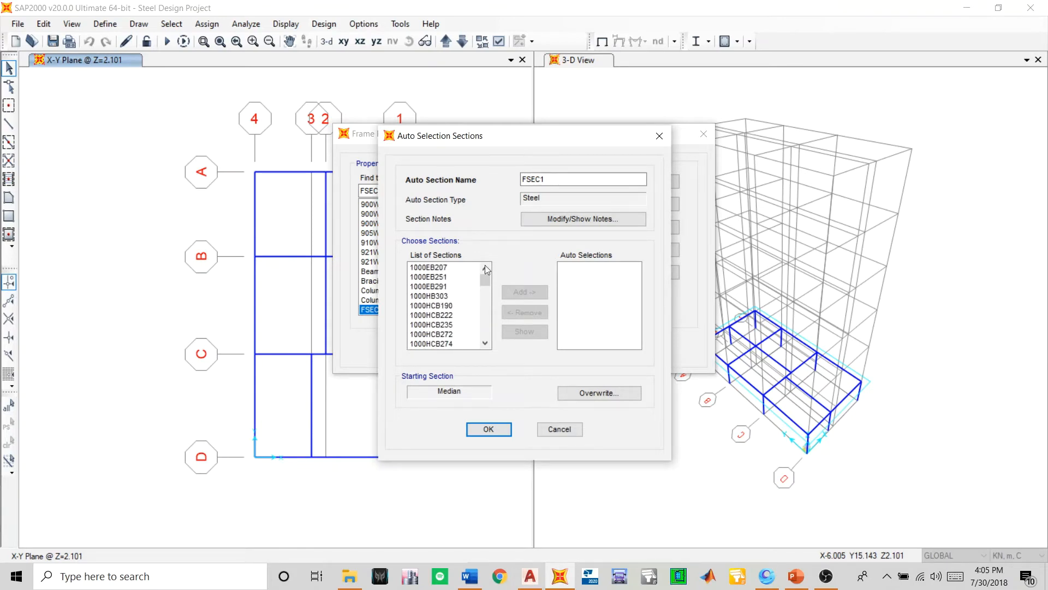
{"action": "left_click_drag", "start_coordinate": [574, 179], "coordinate": [435, 182]}
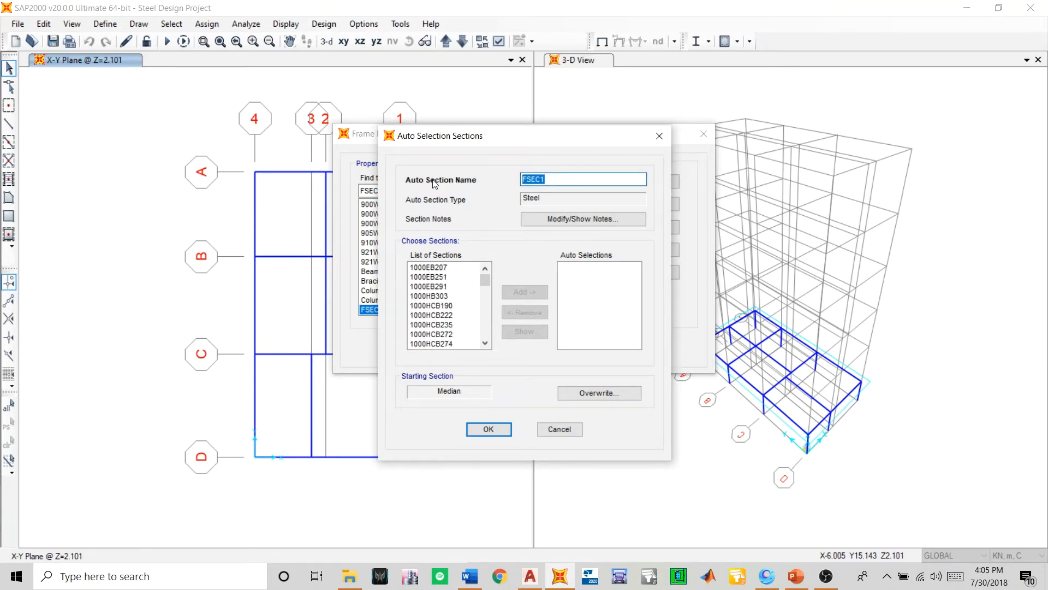
{"action": "type", "text": "Joist Beam"}
{"action": "scroll", "coordinate": [456, 309], "scroll_direction": "down", "scroll_amount": 10}
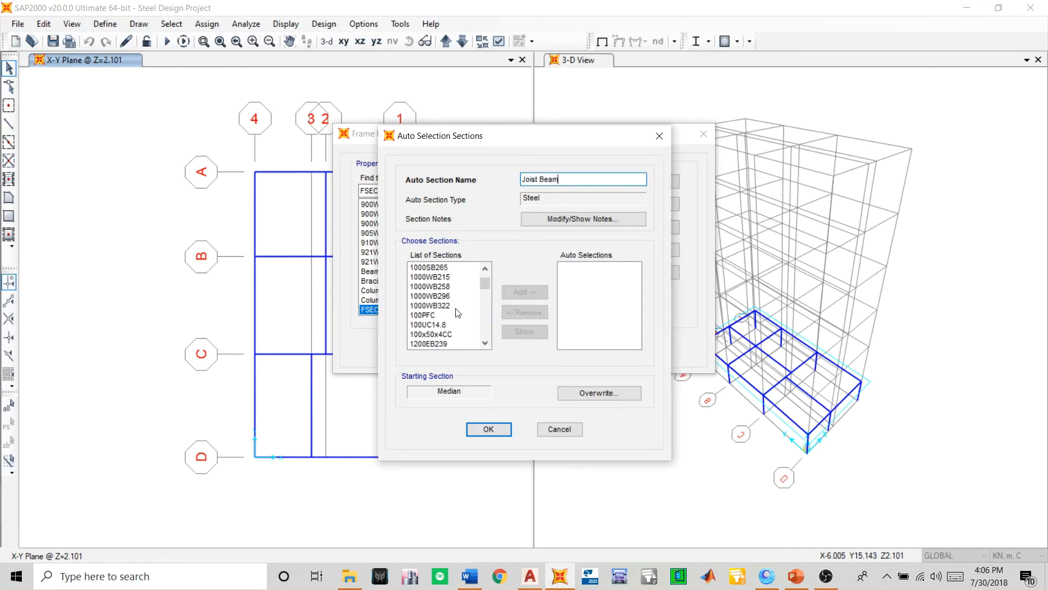
{"action": "scroll", "coordinate": [457, 312], "scroll_direction": "up", "scroll_amount": 10}
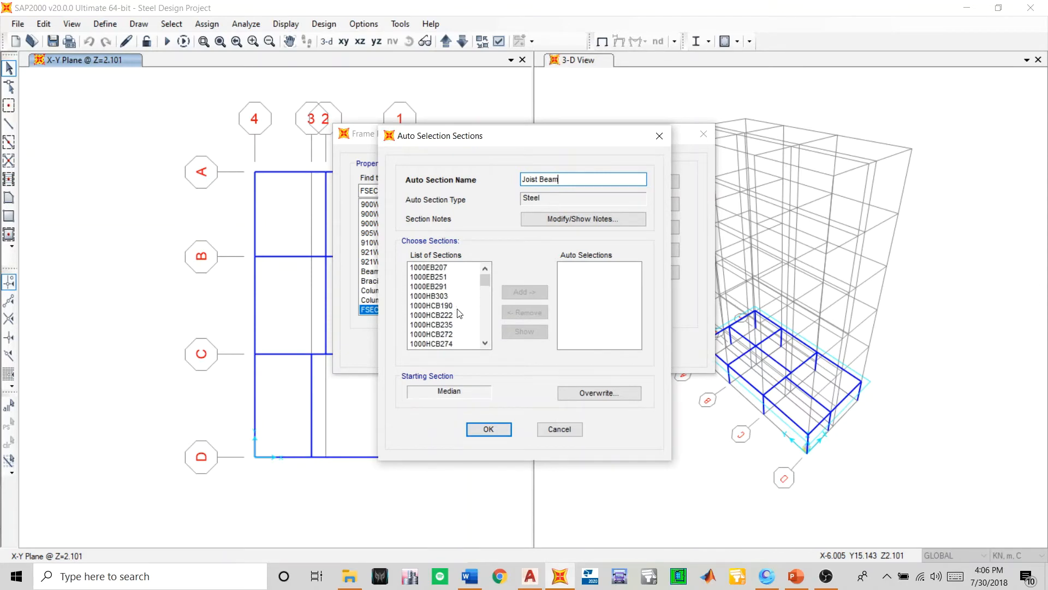
{"action": "scroll", "coordinate": [460, 313], "scroll_direction": "down", "scroll_amount": 6}
{"action": "scroll", "coordinate": [460, 313], "scroll_direction": "up", "scroll_amount": 6}
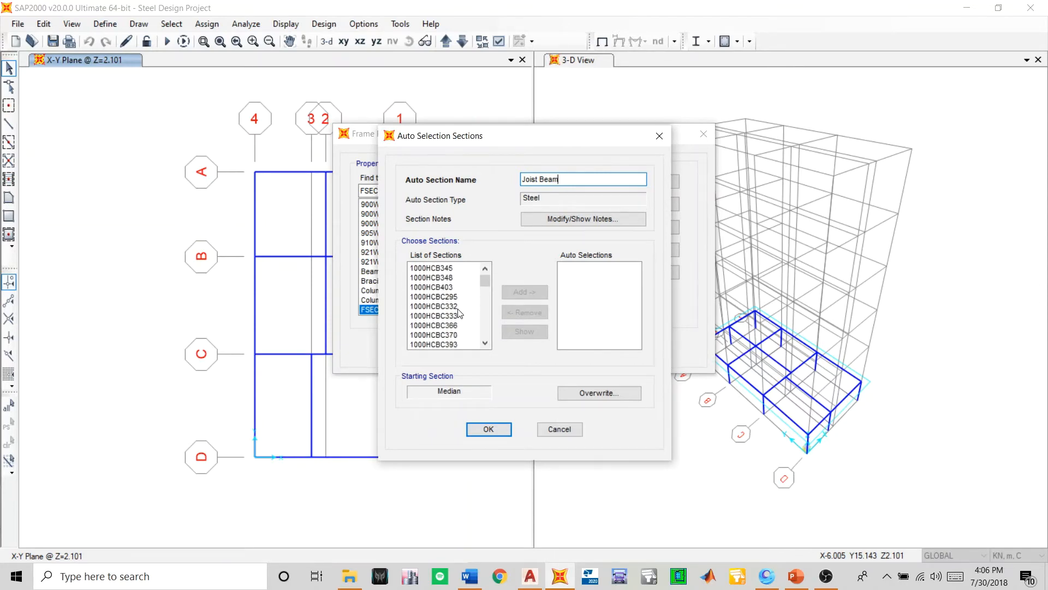
{"action": "scroll", "coordinate": [461, 313], "scroll_direction": "down", "scroll_amount": 7}
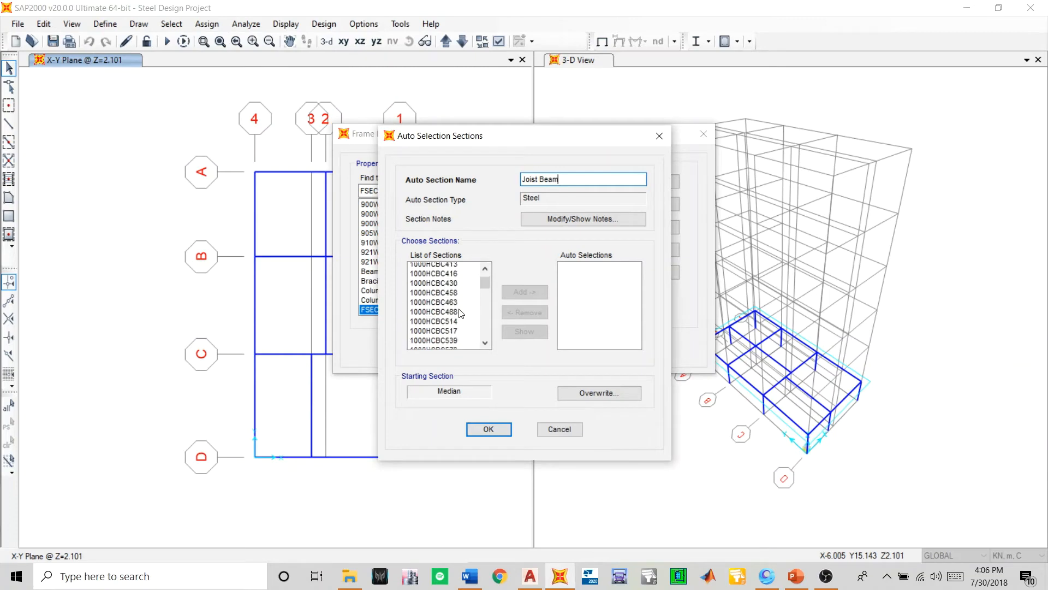
{"action": "scroll", "coordinate": [460, 313], "scroll_direction": "down", "scroll_amount": 10}
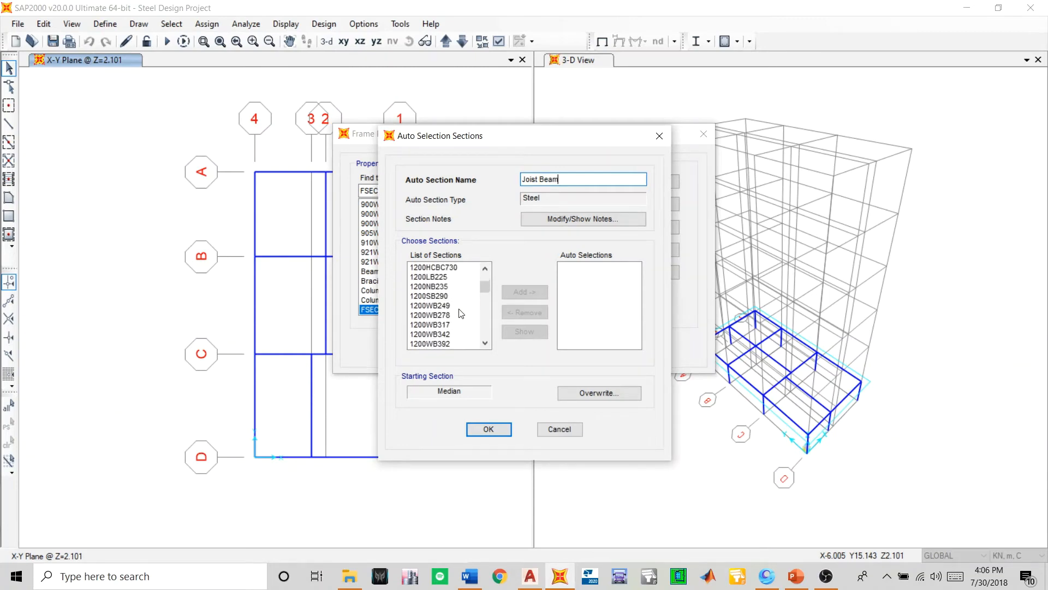
{"action": "scroll", "coordinate": [460, 314], "scroll_direction": "down", "scroll_amount": 12}
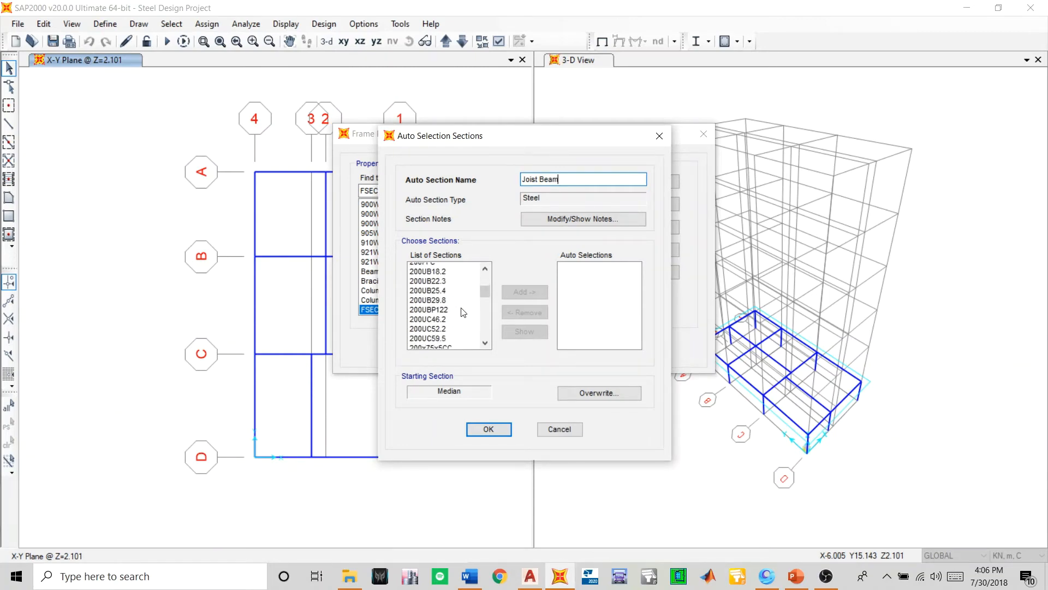
{"action": "scroll", "coordinate": [464, 312], "scroll_direction": "down", "scroll_amount": 8}
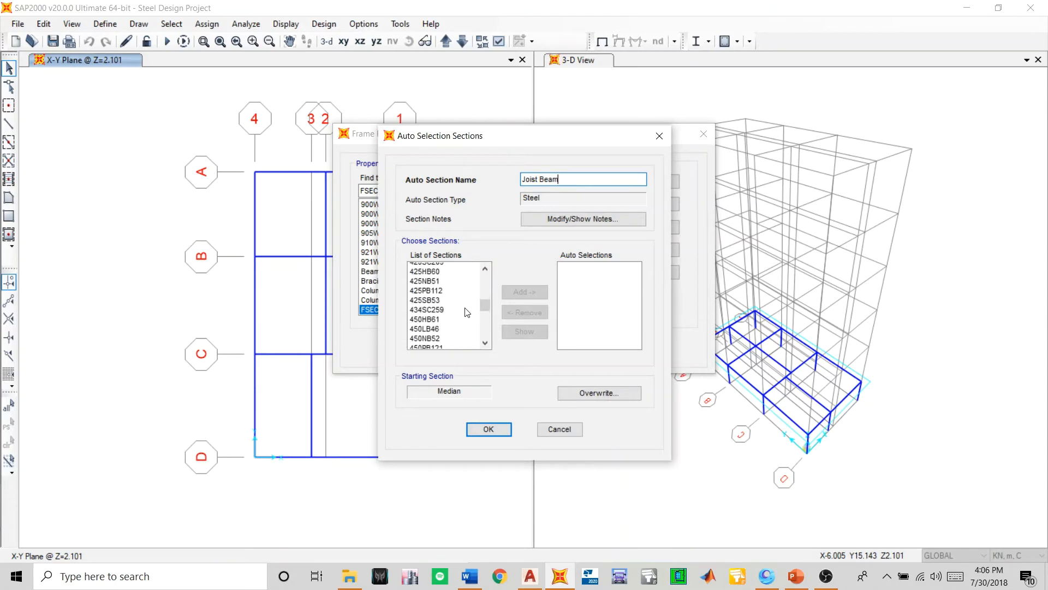
{"action": "left_click", "coordinate": [549, 431]}
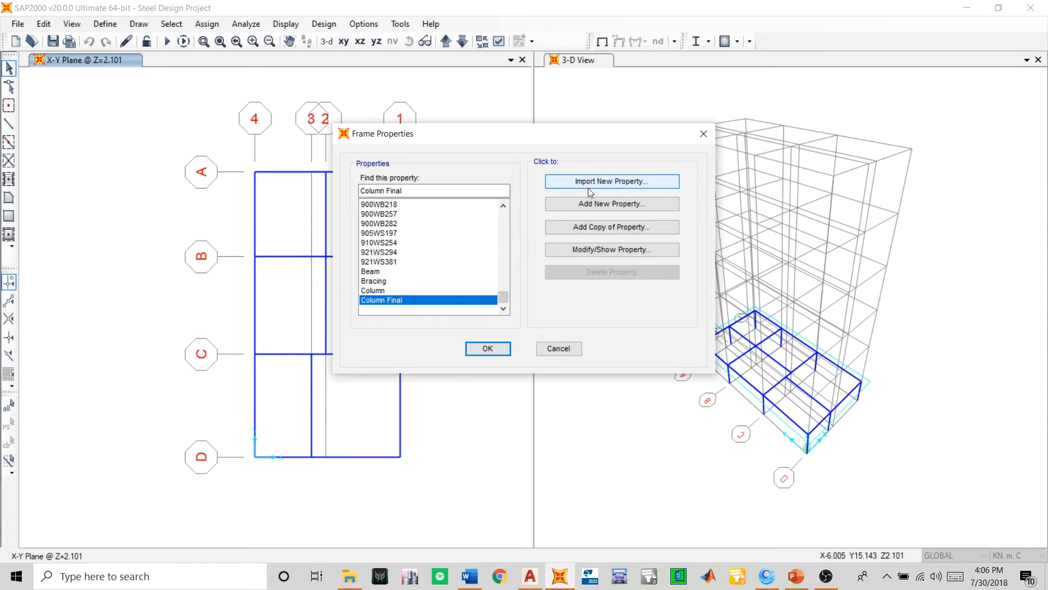
- Start a new steel auto select list and add the UB sections from 150UB14.0 to 200UB29.8 plus 200UBP122
{"action": "left_click", "coordinate": [612, 204]}
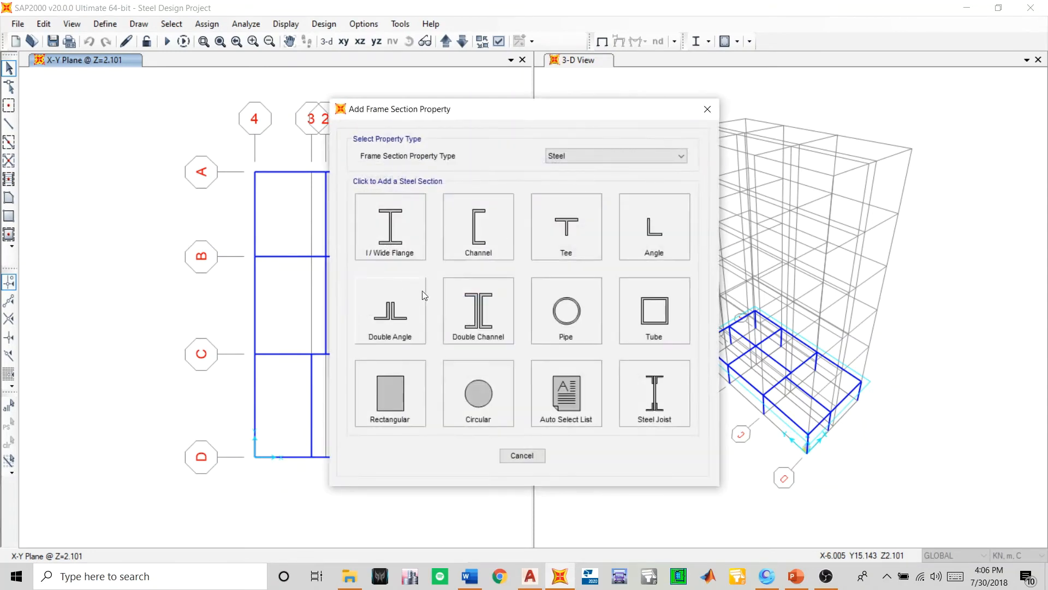
{"action": "left_click", "coordinate": [554, 385]}
{"action": "scroll", "coordinate": [466, 304], "scroll_direction": "down", "scroll_amount": 9}
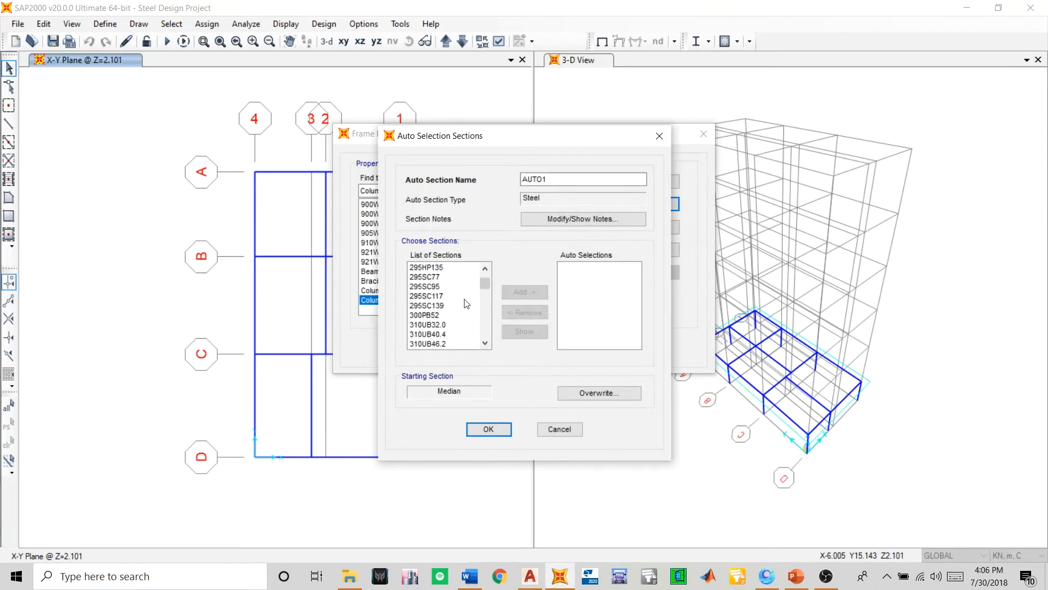
{"action": "scroll", "coordinate": [467, 304], "scroll_direction": "up", "scroll_amount": 9}
{"action": "scroll", "coordinate": [467, 302], "scroll_direction": "down", "scroll_amount": 7}
{"action": "scroll", "coordinate": [467, 303], "scroll_direction": "up", "scroll_amount": 7}
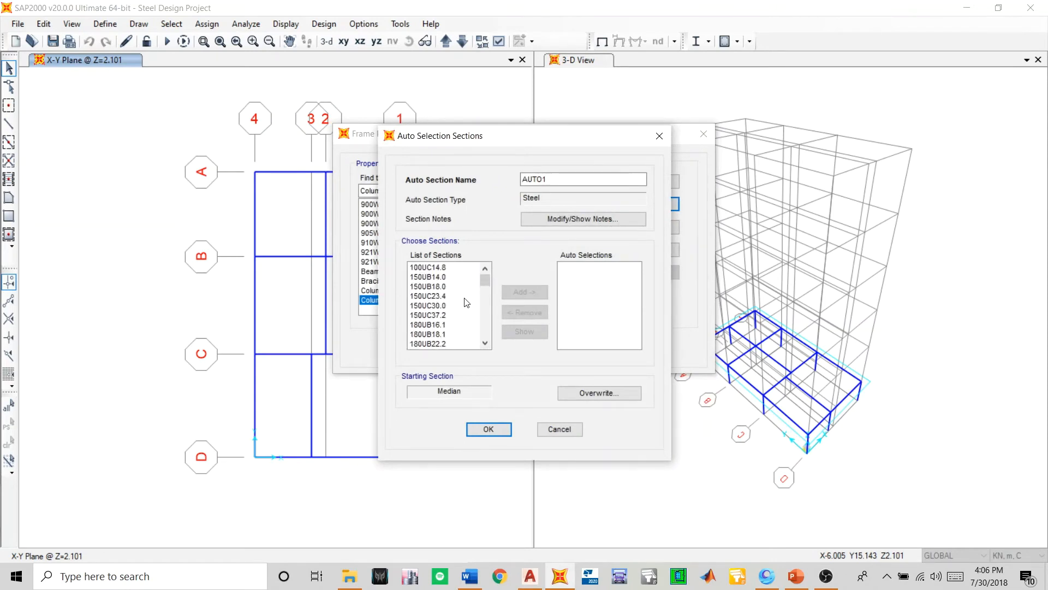
{"action": "left_click_drag", "start_coordinate": [439, 278], "coordinate": [437, 326]}
{"action": "left_click", "coordinate": [514, 292]}
{"action": "left_click", "coordinate": [514, 292]}
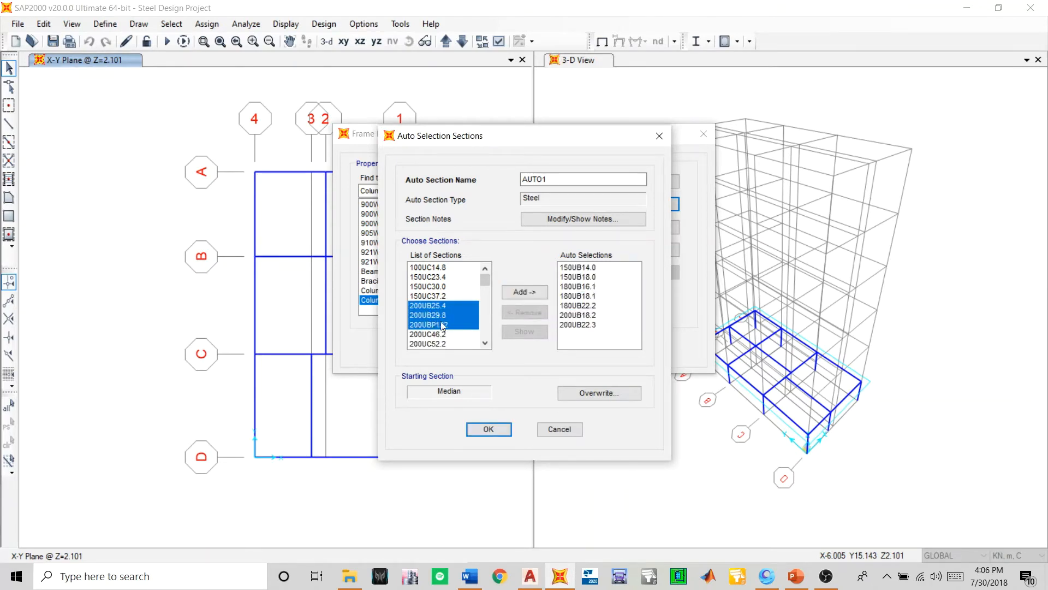
{"action": "left_click", "coordinate": [516, 292]}
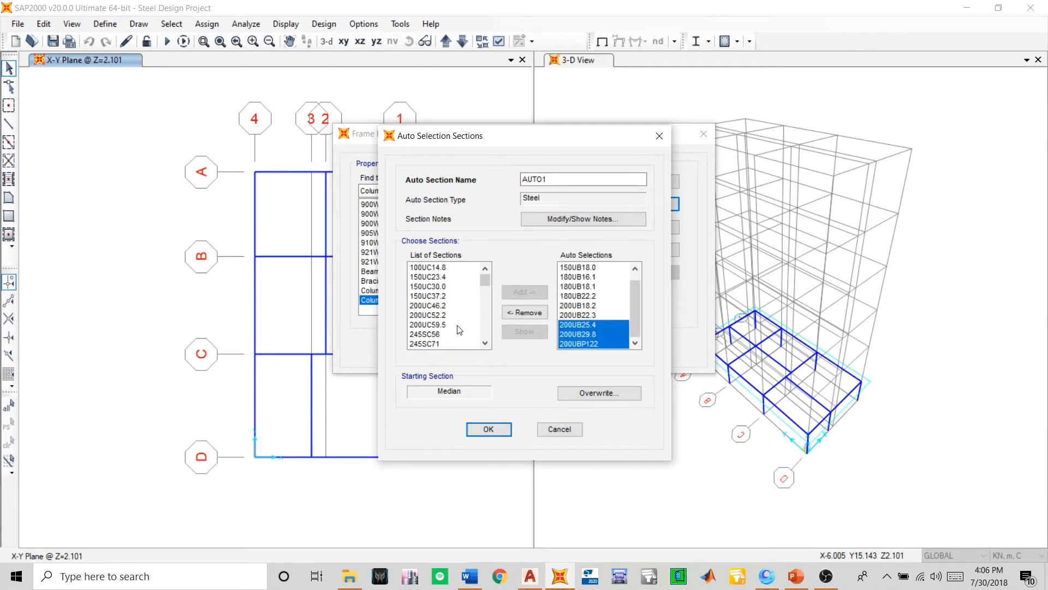
- Add the 250UB25.7, 250UB31.4 and 250UB37.3 sections to the auto select list
{"action": "left_click", "coordinate": [486, 343]}
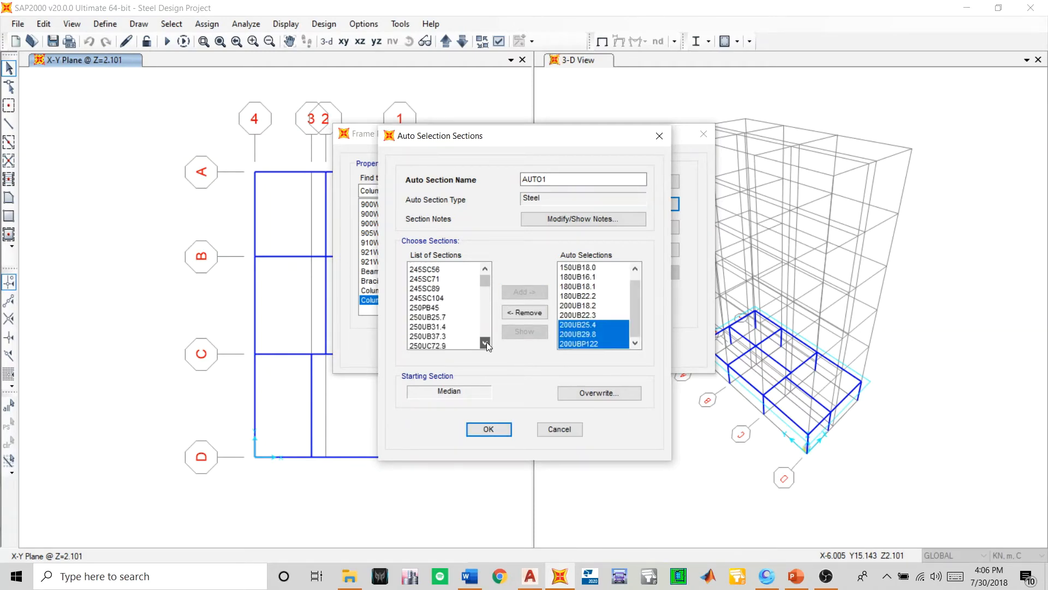
{"action": "left_click", "coordinate": [485, 343]}
{"action": "left_click_drag", "start_coordinate": [431, 286], "coordinate": [437, 307]}
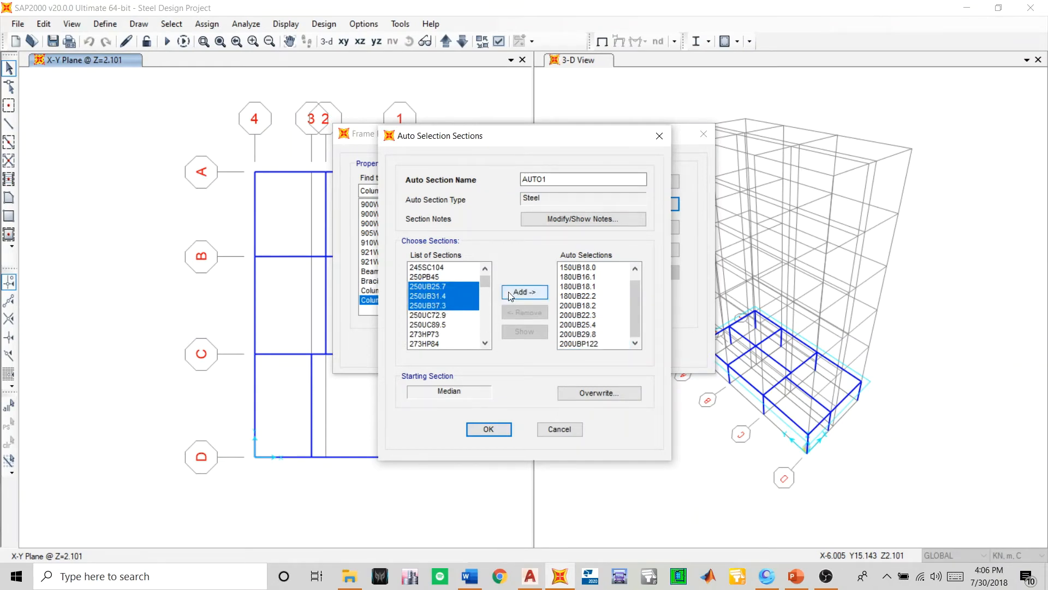
{"action": "left_click", "coordinate": [511, 293]}
- Add 310UB32.0, 310UB40.4, 310UB46.2, 310UBP78.8, 310UBP110 and 310UBP149 to the auto select list and accept the list
{"action": "left_click_drag", "start_coordinate": [488, 346], "coordinate": [489, 348]}
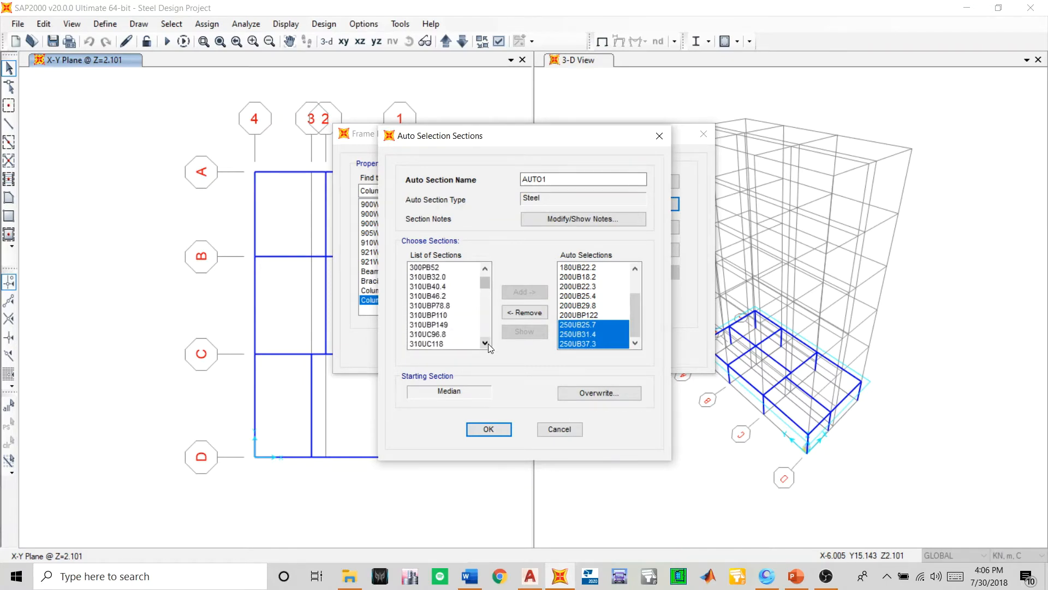
{"action": "left_click_drag", "start_coordinate": [426, 281], "coordinate": [434, 297]}
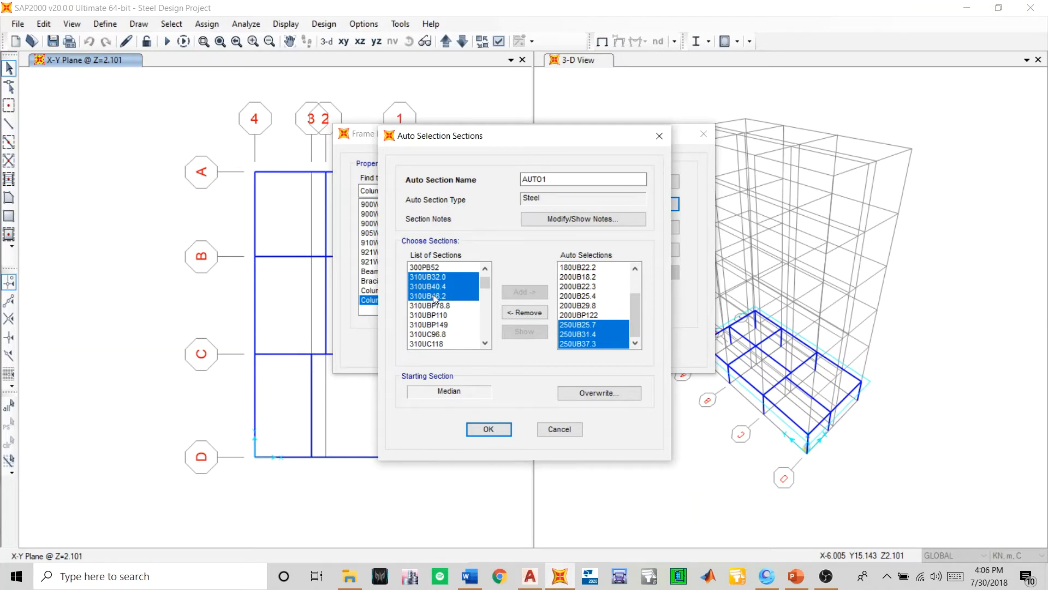
{"action": "left_click_drag", "start_coordinate": [435, 298], "coordinate": [442, 324]}
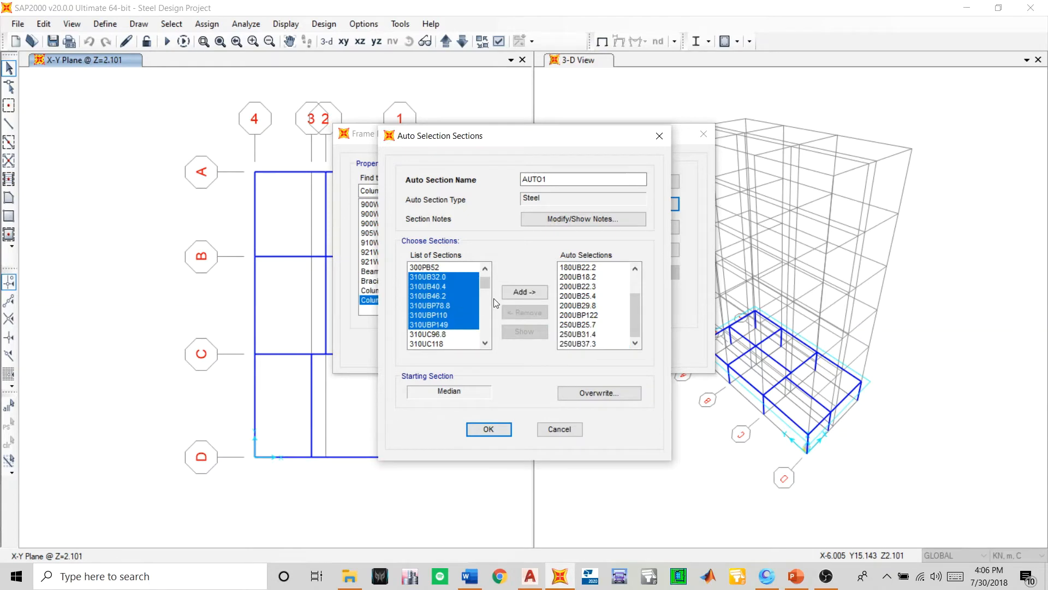
{"action": "left_click", "coordinate": [510, 292]}
{"action": "left_click", "coordinate": [484, 343]}
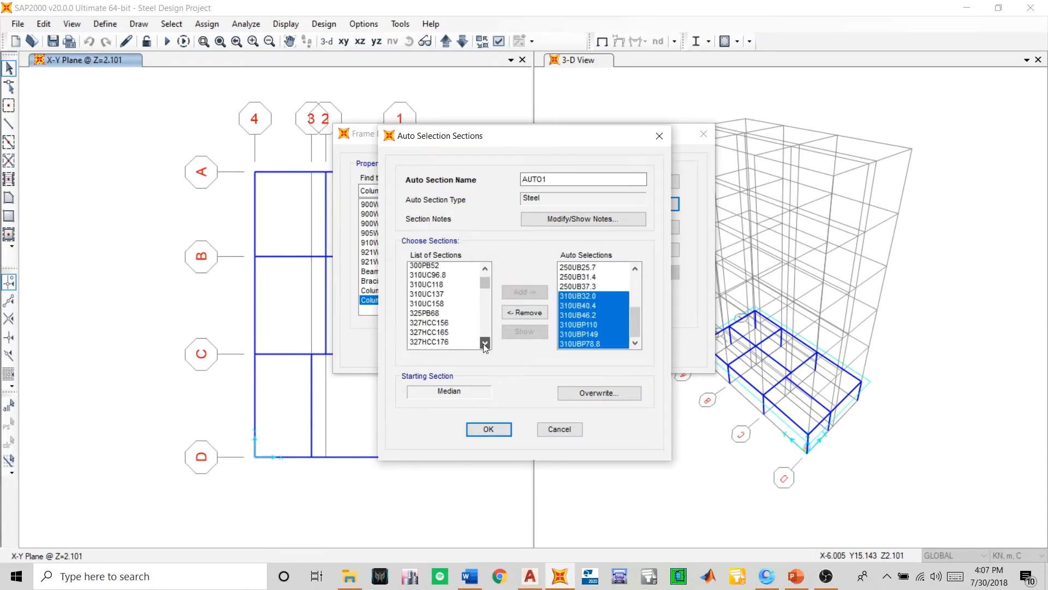
{"action": "left_click_drag", "start_coordinate": [484, 344], "coordinate": [484, 345]}
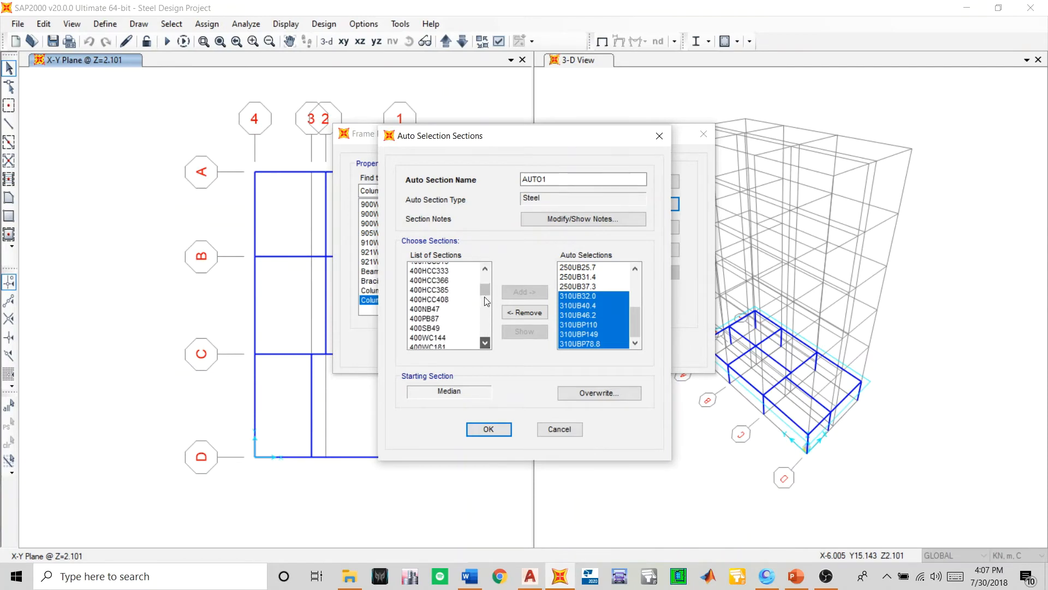
{"action": "left_click_drag", "start_coordinate": [486, 301], "coordinate": [479, 342]}
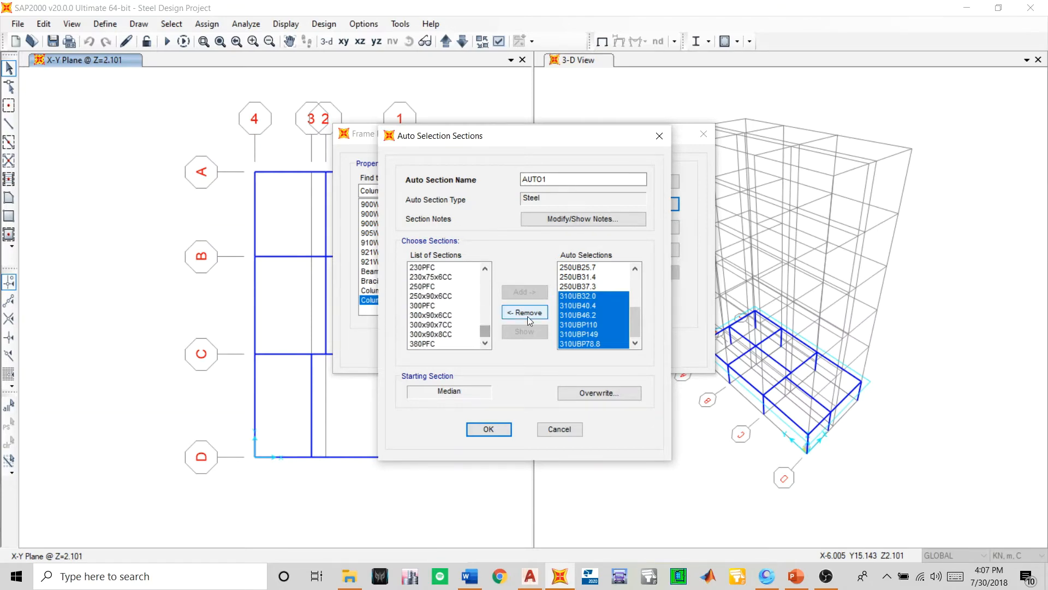
{"action": "left_click", "coordinate": [481, 429]}
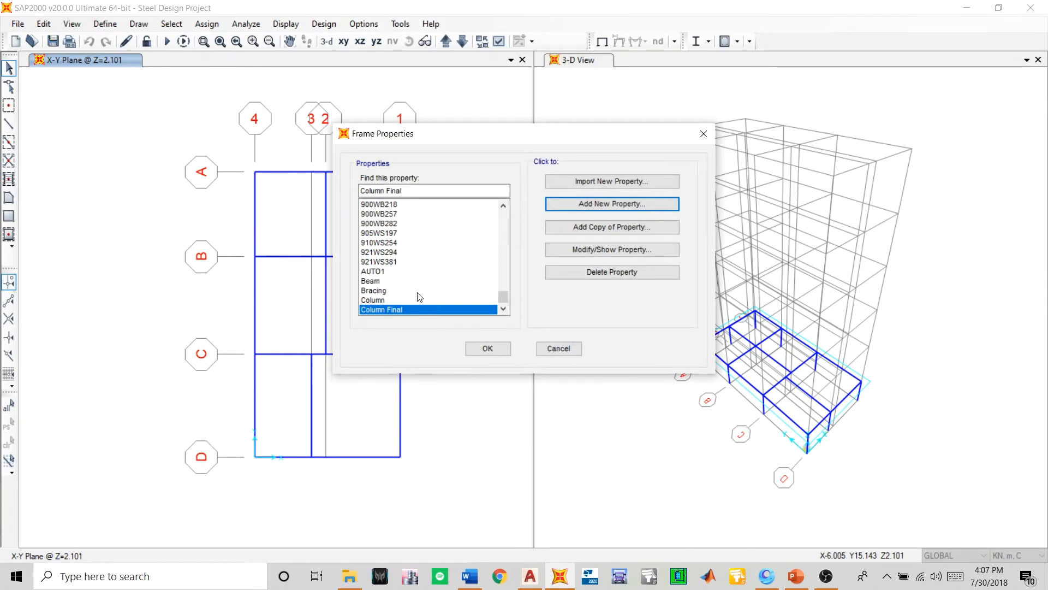
- Rename the AUTO1 auto select section as Joist Beam and close the frame section properties
{"action": "scroll", "coordinate": [420, 296], "scroll_direction": "up", "scroll_amount": 10}
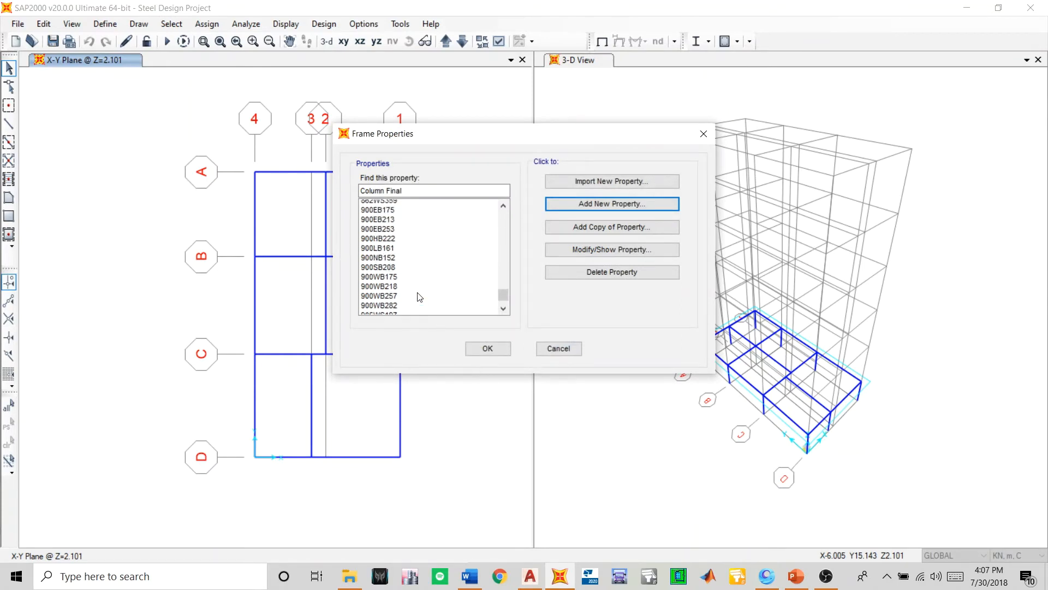
{"action": "left_click_drag", "start_coordinate": [502, 288], "coordinate": [506, 335]}
{"action": "left_click", "coordinate": [402, 272]}
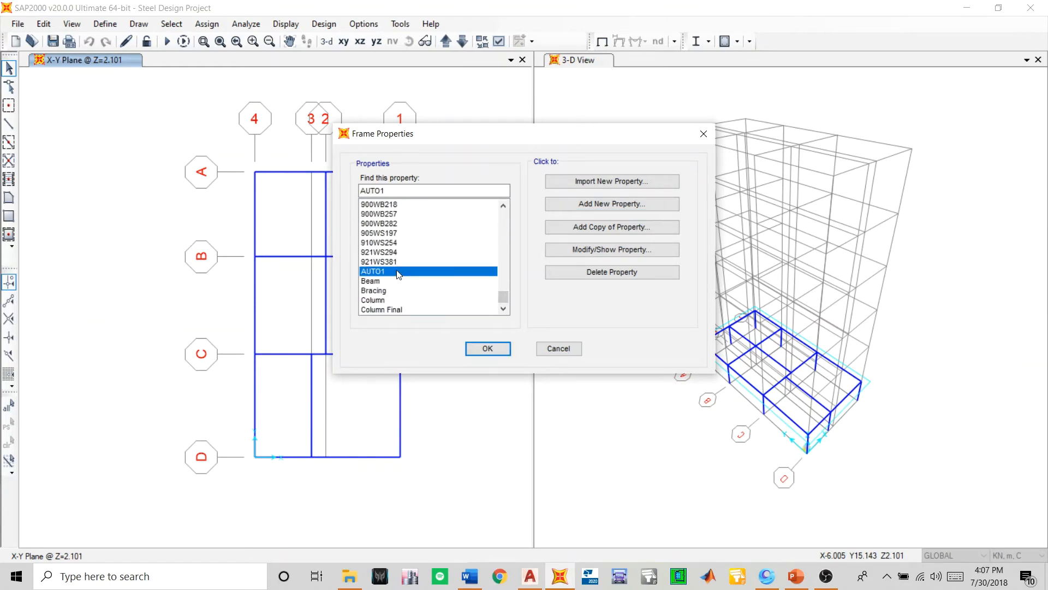
{"action": "left_click", "coordinate": [580, 251]}
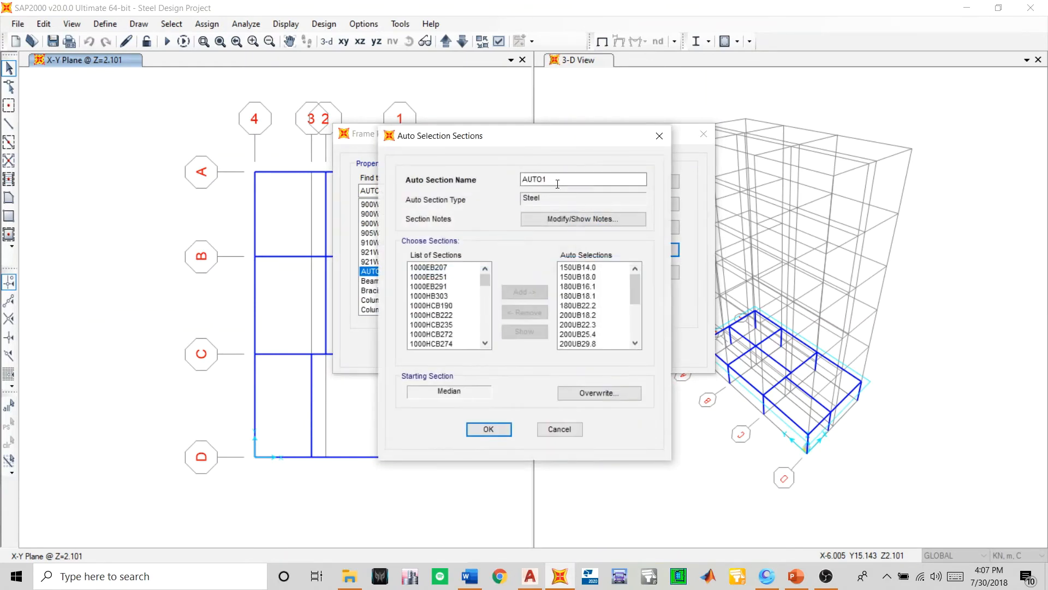
{"action": "left_click_drag", "start_coordinate": [559, 178], "coordinate": [333, 184]}
{"action": "type", "text": "Joist Beam"}
{"action": "left_click", "coordinate": [489, 429]}
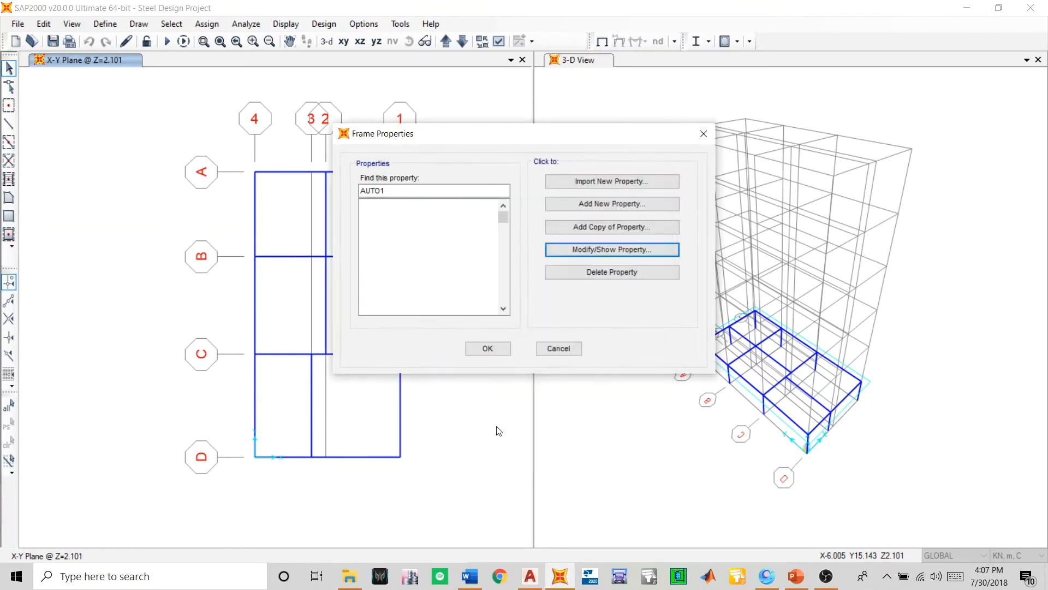
{"action": "left_click", "coordinate": [488, 349]}
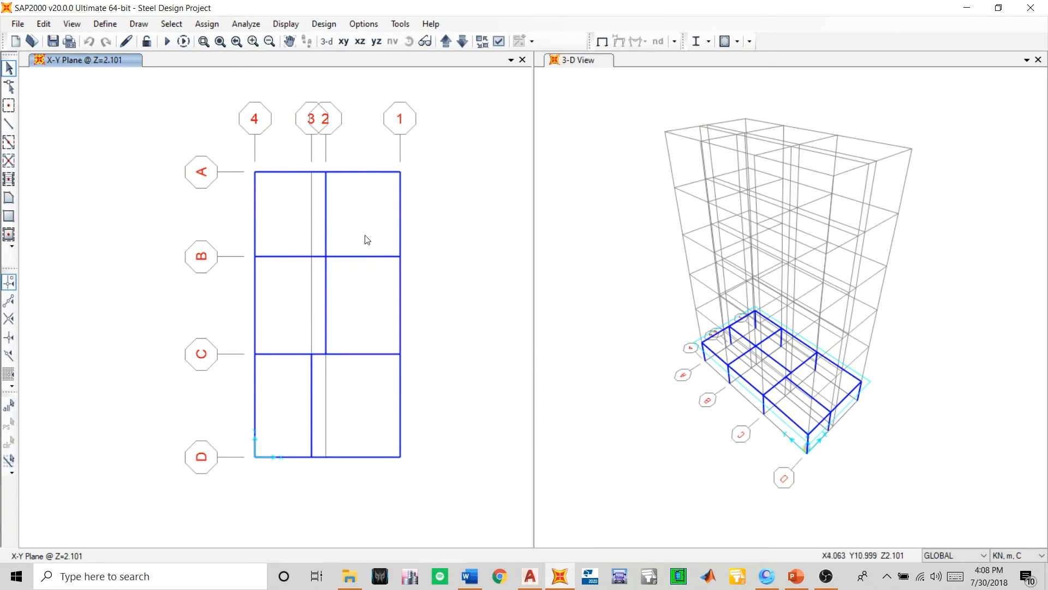
- Start quick drawing secondary beams with the Joist Beam section
{"action": "left_click", "coordinate": [9, 179]}
{"action": "left_click_drag", "start_coordinate": [572, 332], "coordinate": [586, 278]}
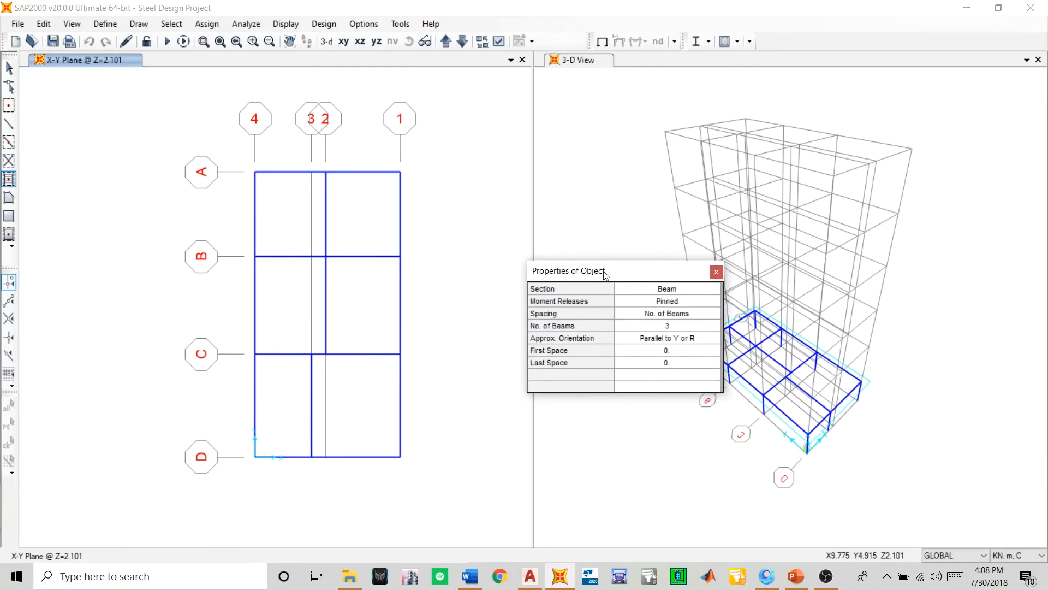
{"action": "left_click", "coordinate": [635, 289]}
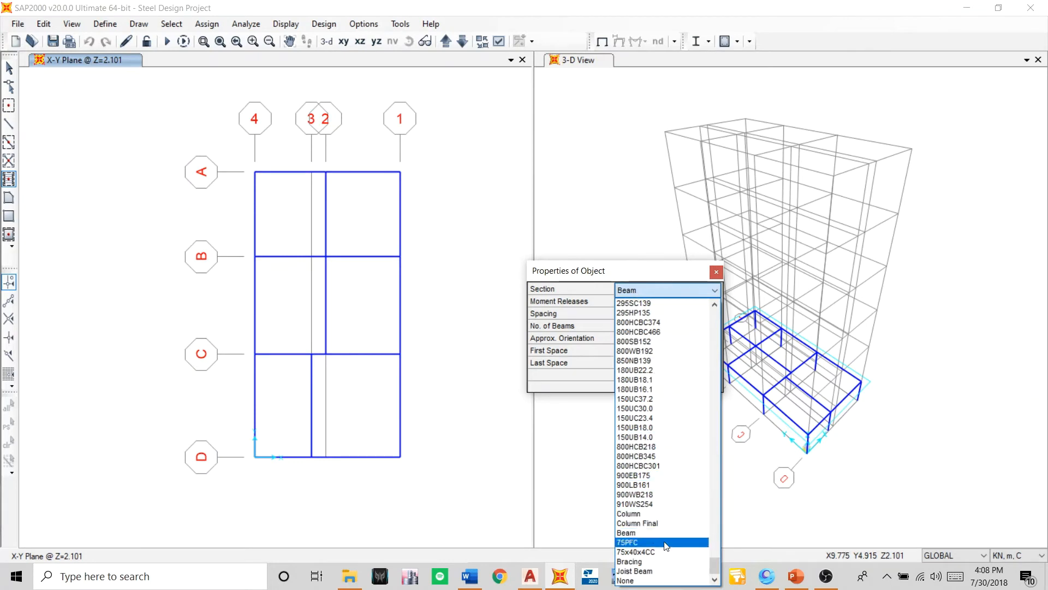
{"action": "left_click", "coordinate": [635, 570]}
- Try three joist beams in the bay between grid lines 1-2 and A-B, and undo them
{"action": "left_click", "coordinate": [353, 212]}
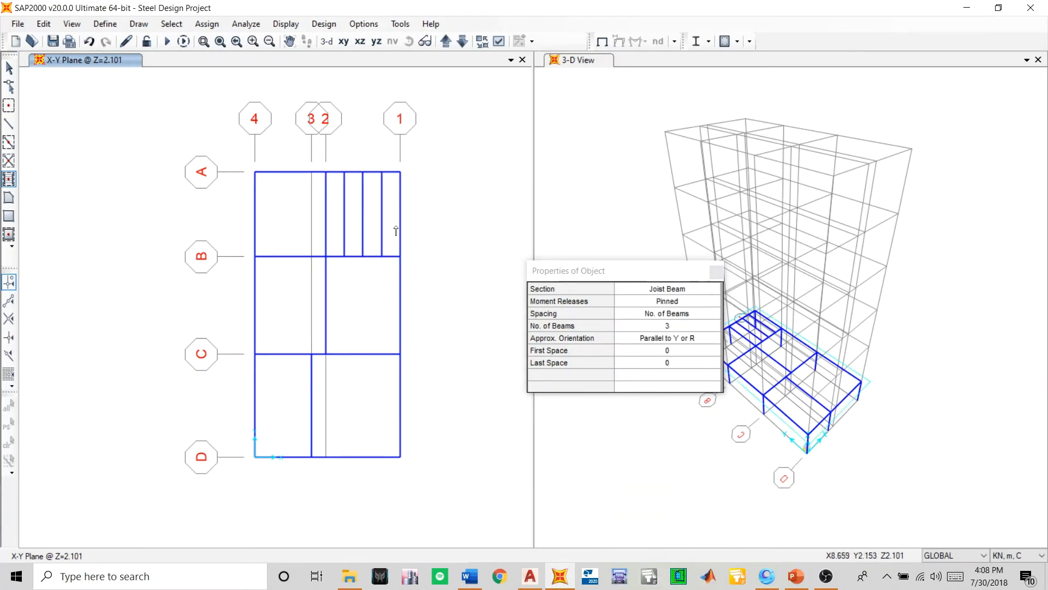
{"action": "scroll", "coordinate": [355, 158], "scroll_direction": "up", "scroll_amount": 2}
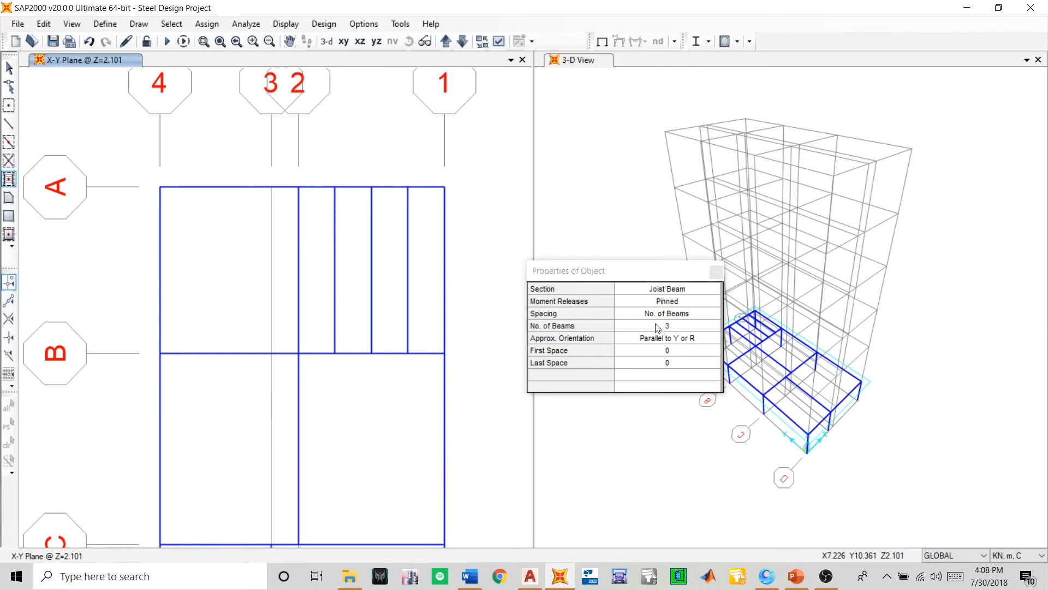
{"action": "left_click", "coordinate": [90, 41]}
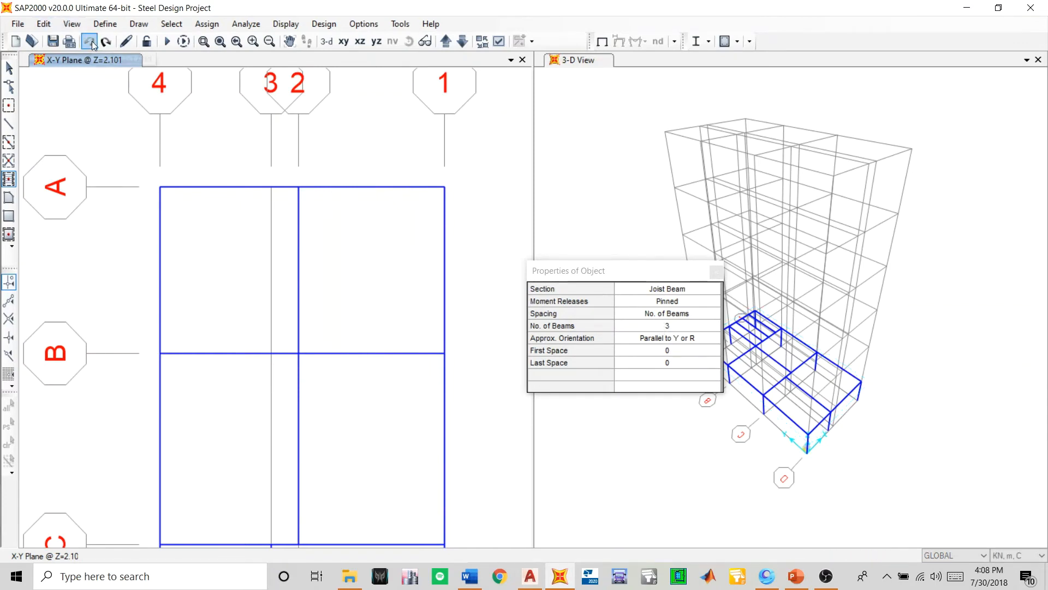
- Set the secondary beam spacing to Max Spacing of 1 m and place joists in the bay between grid lines 1-2 and A-B
{"action": "left_click", "coordinate": [649, 334]}
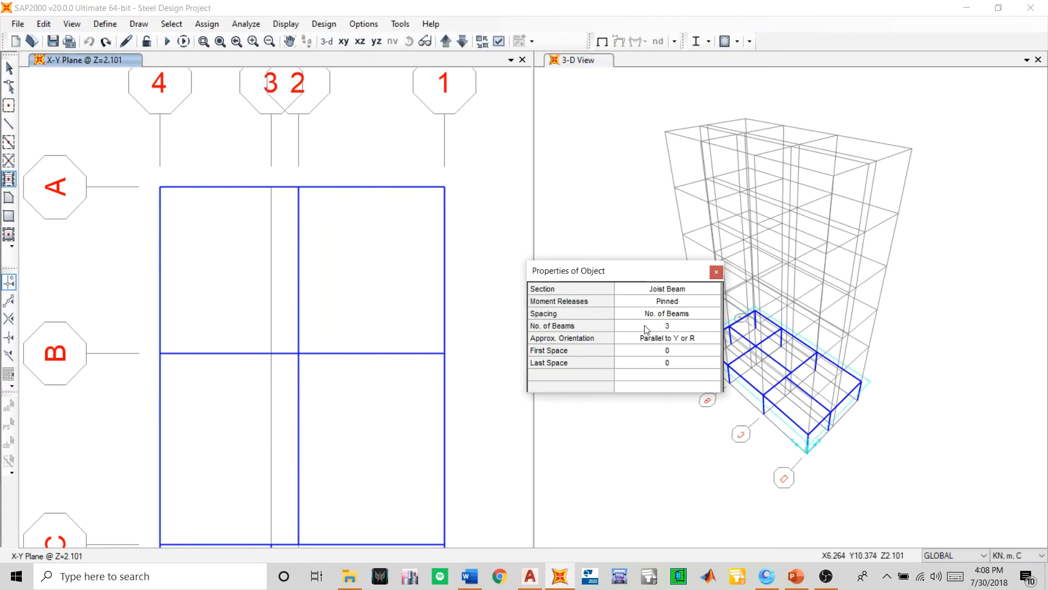
{"action": "left_click", "coordinate": [646, 327]}
{"action": "left_click", "coordinate": [644, 313]}
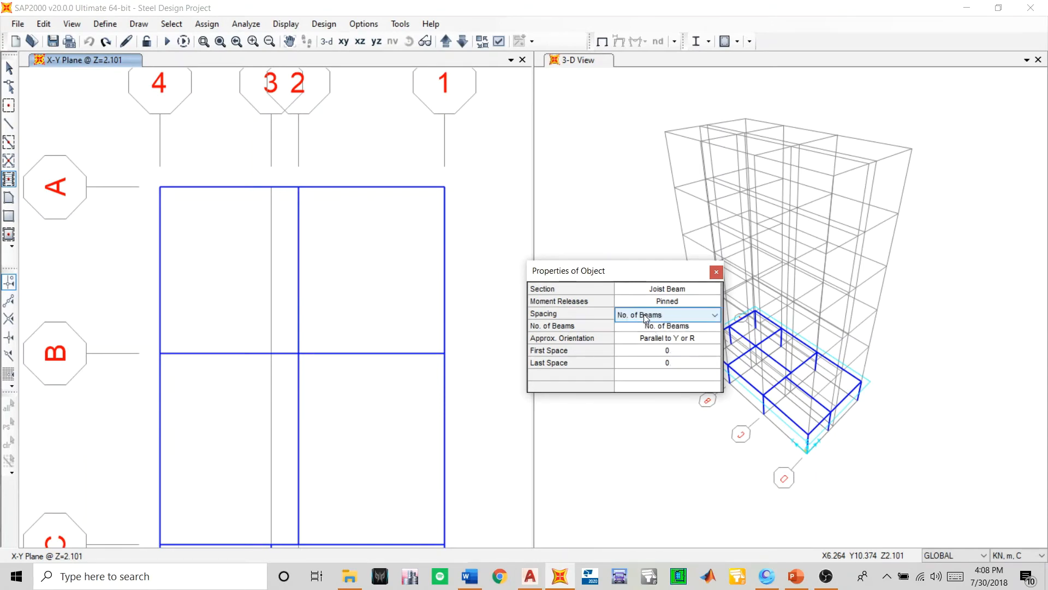
{"action": "left_click", "coordinate": [644, 314]}
{"action": "left_click", "coordinate": [645, 323]}
{"action": "left_click", "coordinate": [640, 316]}
{"action": "left_click", "coordinate": [656, 326]}
{"action": "left_click", "coordinate": [658, 328]}
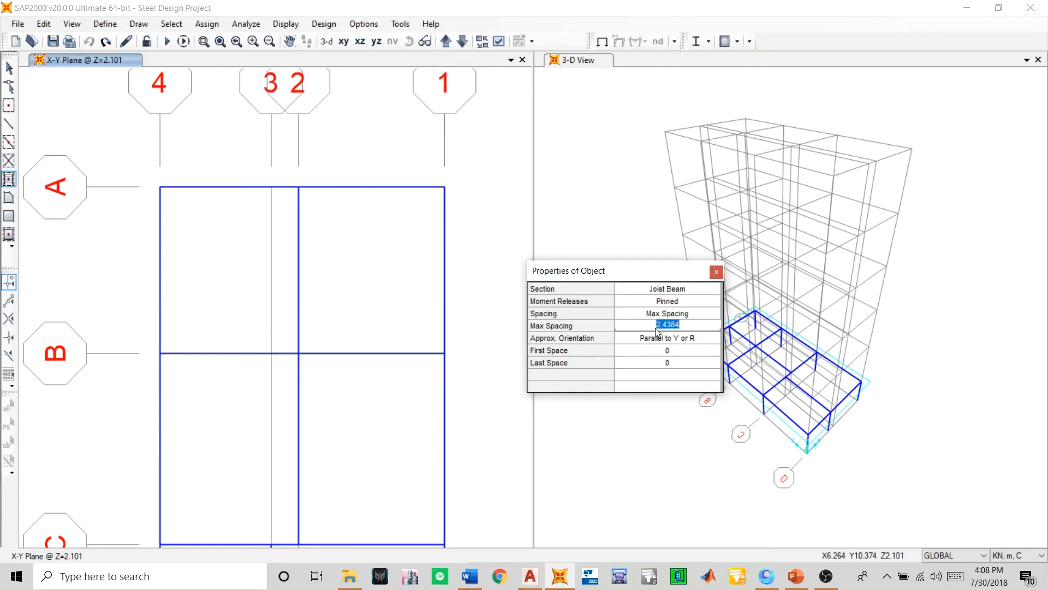
{"action": "type", "text": "1"}
{"action": "left_click", "coordinate": [348, 262]}
- Draw joist beams between grid lines 1 and 2 from B to D and between 3 and 4 from A to C, then end drawing
{"action": "scroll", "coordinate": [350, 262], "scroll_direction": "down", "scroll_amount": 3}
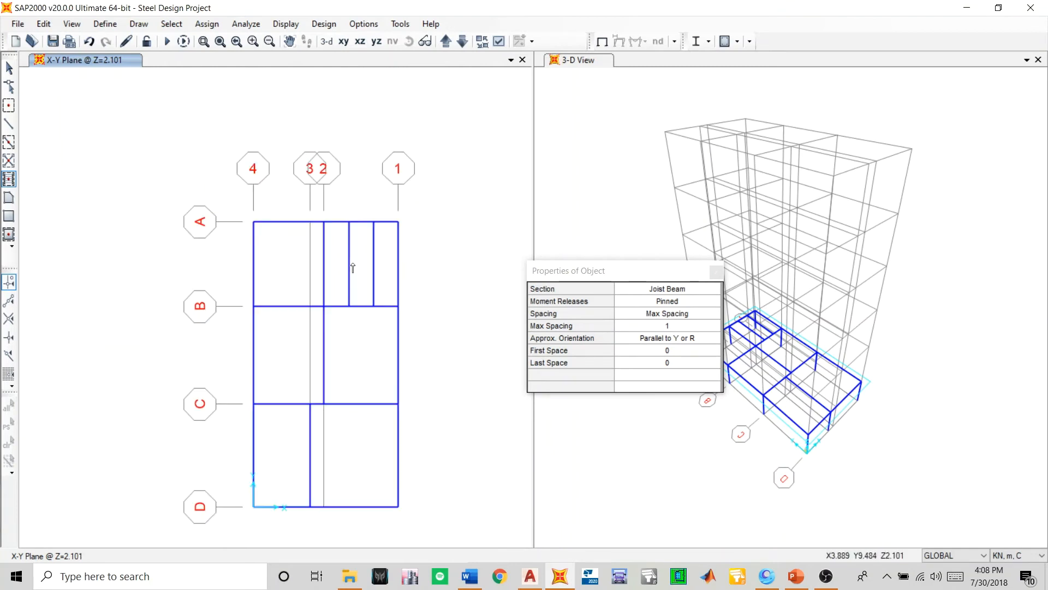
{"action": "left_click", "coordinate": [359, 354]}
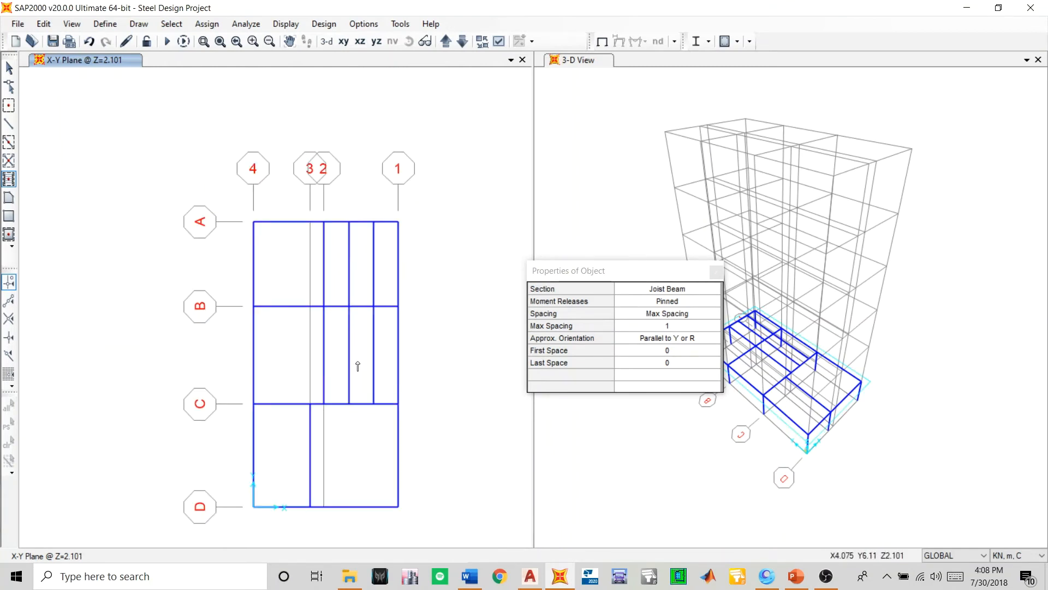
{"action": "middle_click_drag", "start_coordinate": [355, 365], "coordinate": [362, 328]}
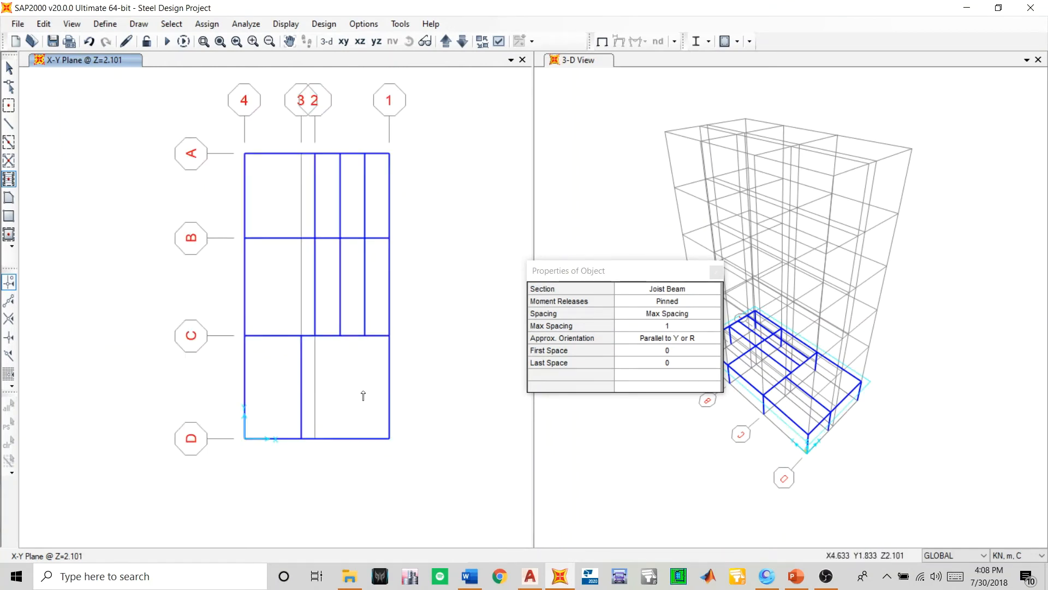
{"action": "left_click", "coordinate": [363, 395]}
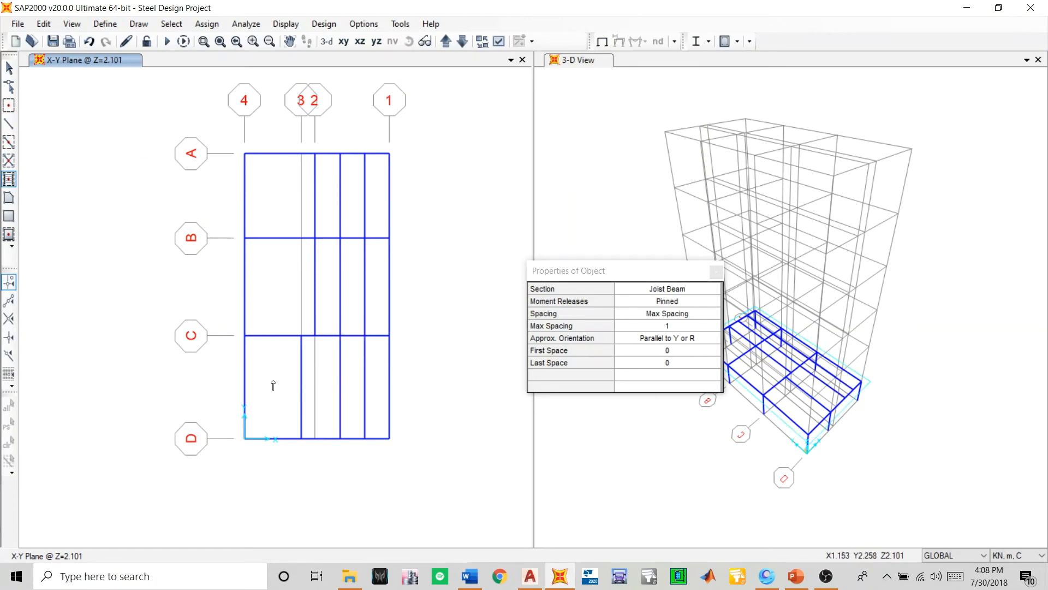
{"action": "left_click", "coordinate": [268, 218]}
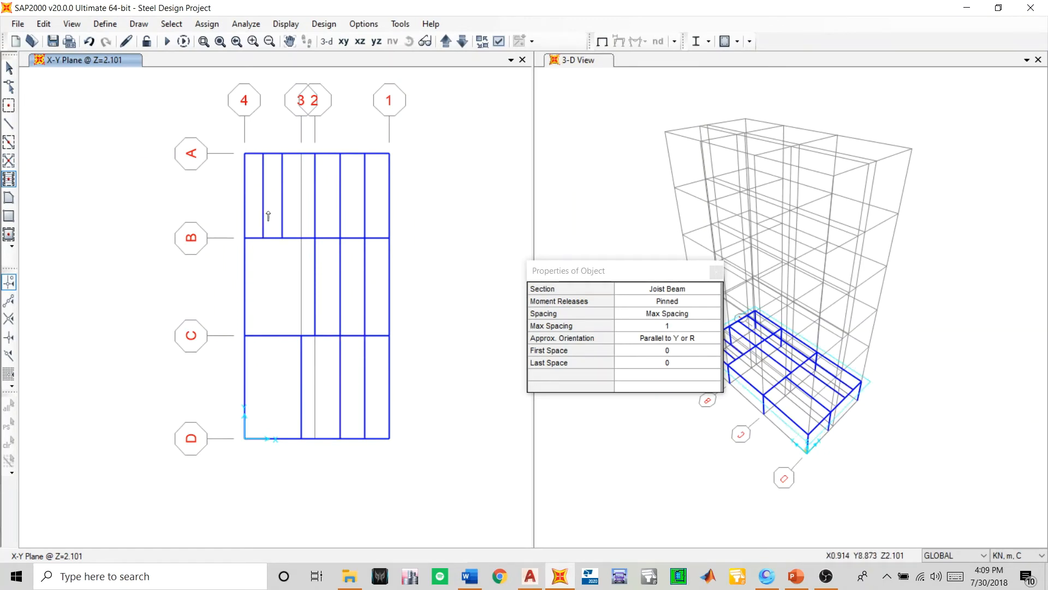
{"action": "left_click", "coordinate": [282, 269]}
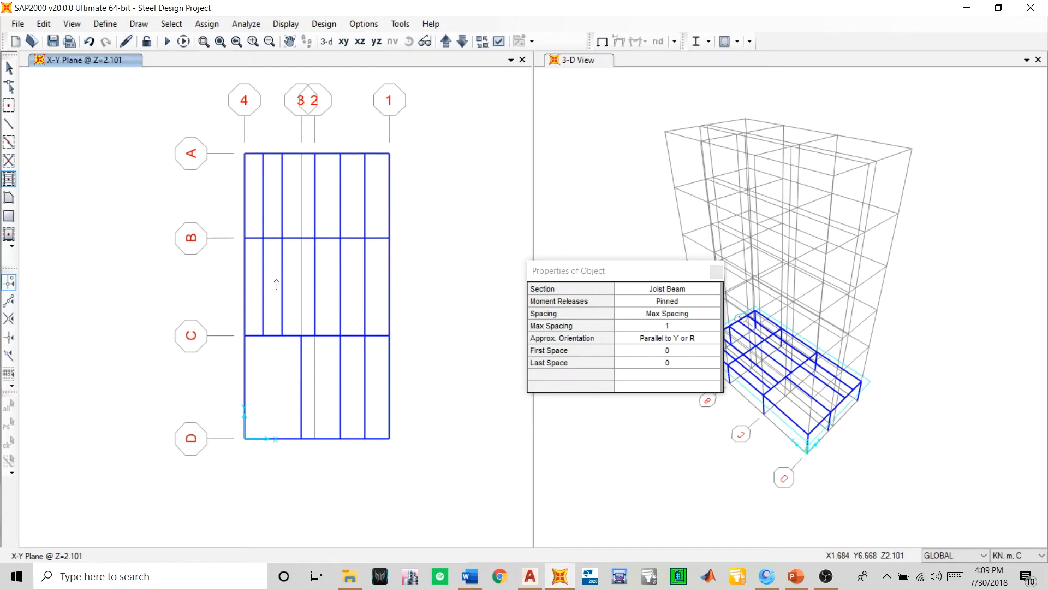
{"action": "middle_click_drag", "start_coordinate": [284, 367], "coordinate": [314, 398]}
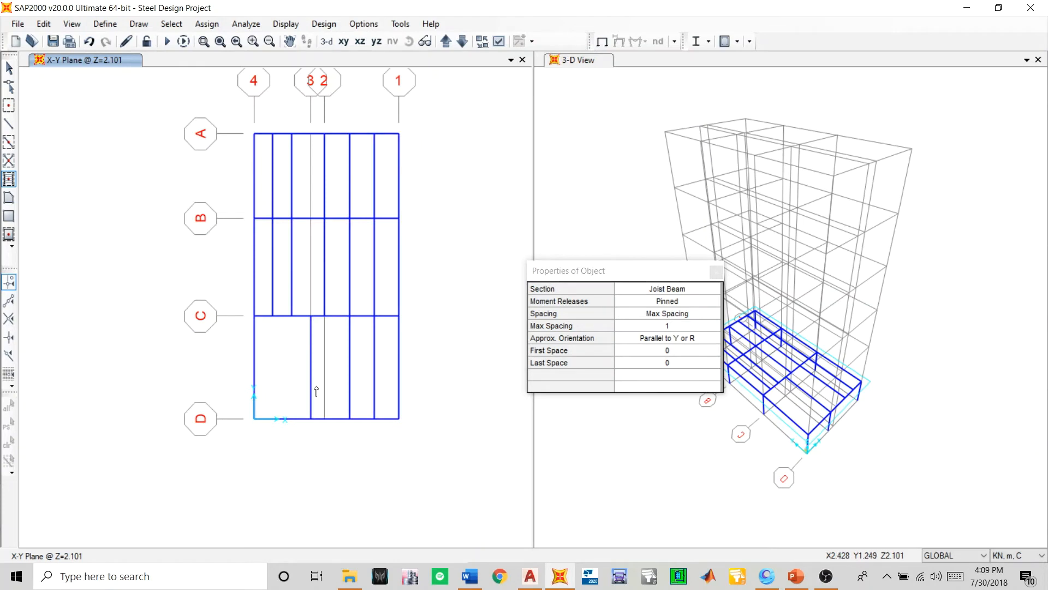
{"action": "left_click", "coordinate": [716, 272]}
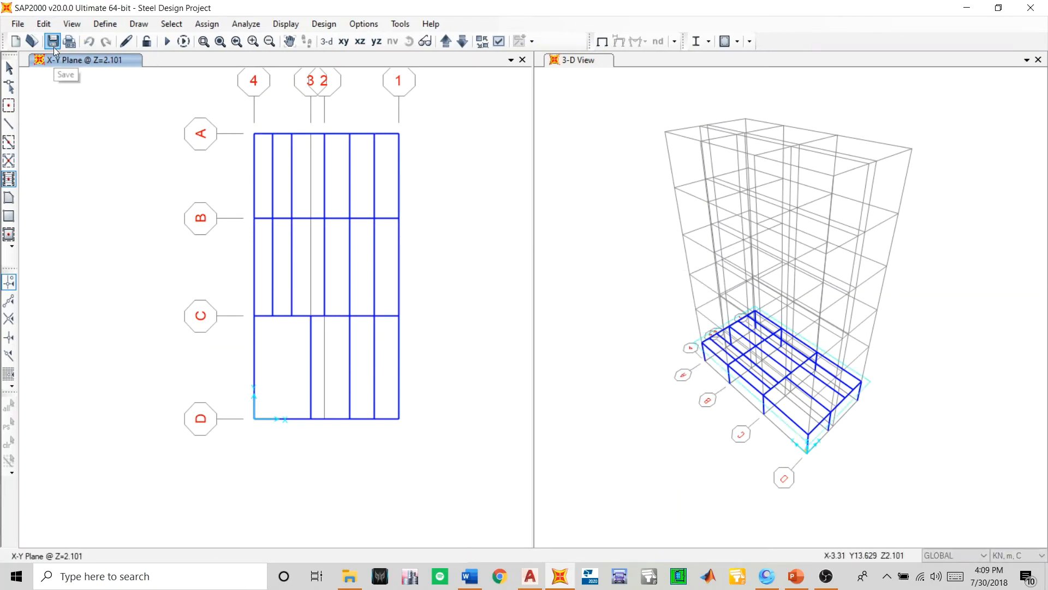
- Switch the X-Y plan window to a 3-D view of the model
{"action": "left_click", "coordinate": [326, 41]}
{"action": "middle_click_drag", "start_coordinate": [189, 404], "coordinate": [222, 369]}
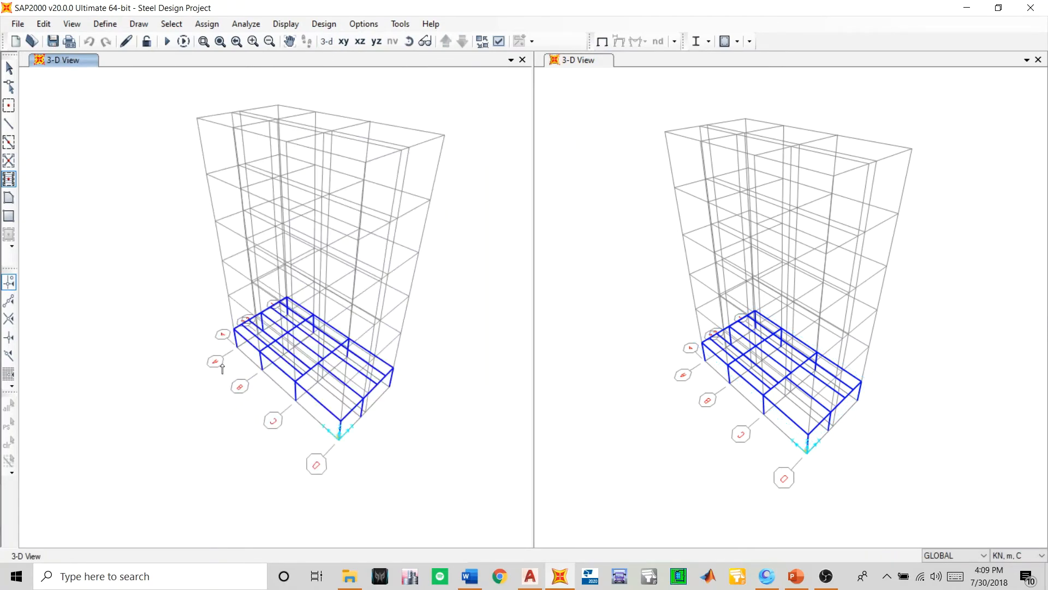
{"action": "left_click", "coordinate": [482, 41]}
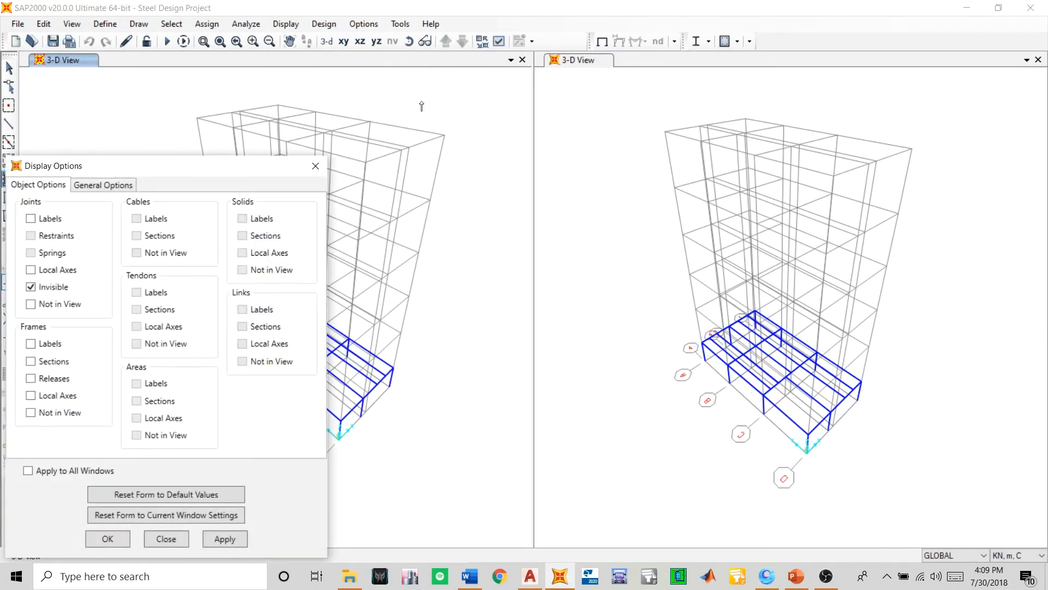
{"action": "left_click_drag", "start_coordinate": [262, 170], "coordinate": [516, 118]}
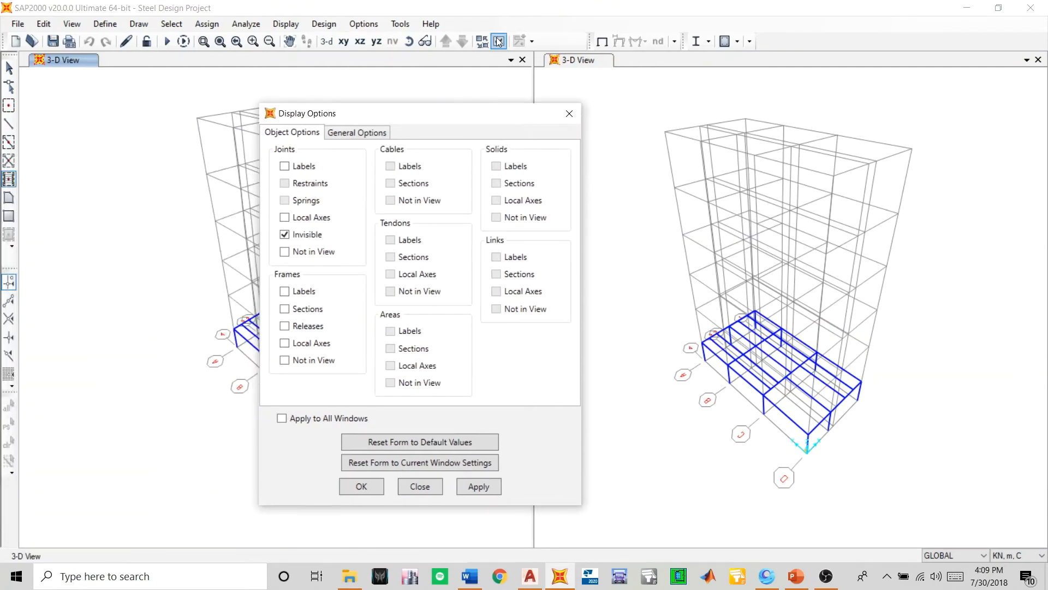
{"action": "left_click", "coordinate": [569, 113]}
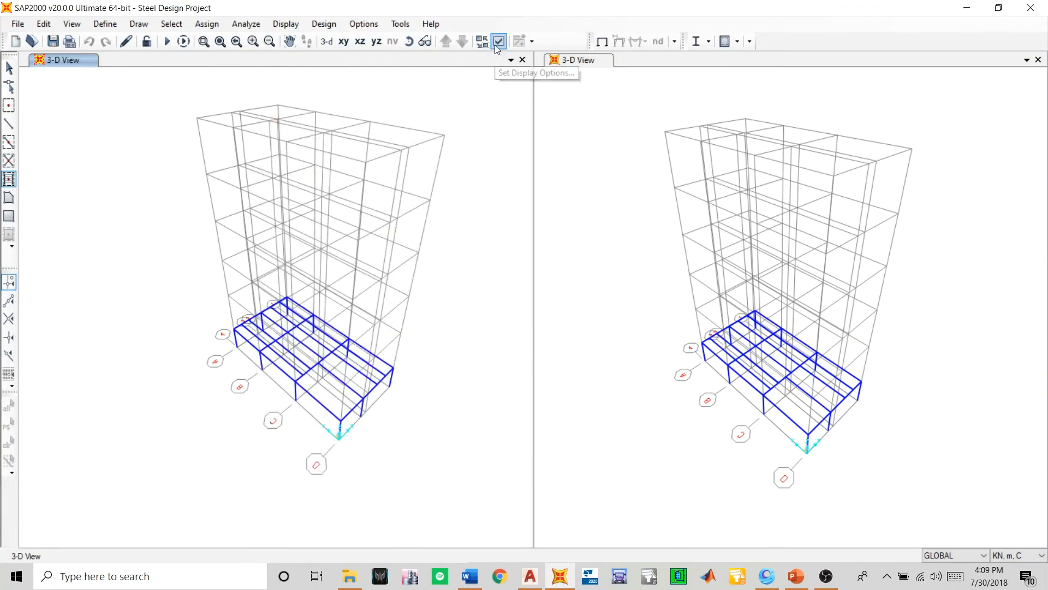
- Set the view type of the active 3-D window to Extrude in the general display options and apply it
{"action": "left_click", "coordinate": [499, 41]}
{"action": "left_click_drag", "start_coordinate": [237, 174], "coordinate": [698, 104]}
{"action": "left_click", "coordinate": [307, 137]}
{"action": "left_click", "coordinate": [419, 204]}
{"action": "left_click", "coordinate": [740, 470]}
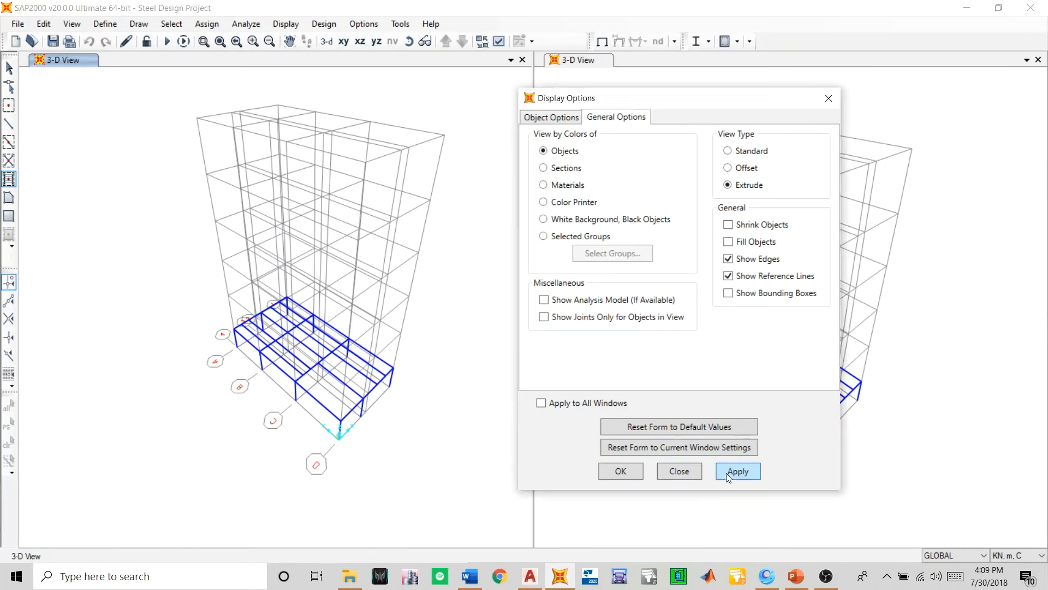
- Apply the Extrude view type to the active 3-D view and colour its members by Sections
{"action": "left_click", "coordinate": [615, 472]}
{"action": "left_click", "coordinate": [9, 67]}
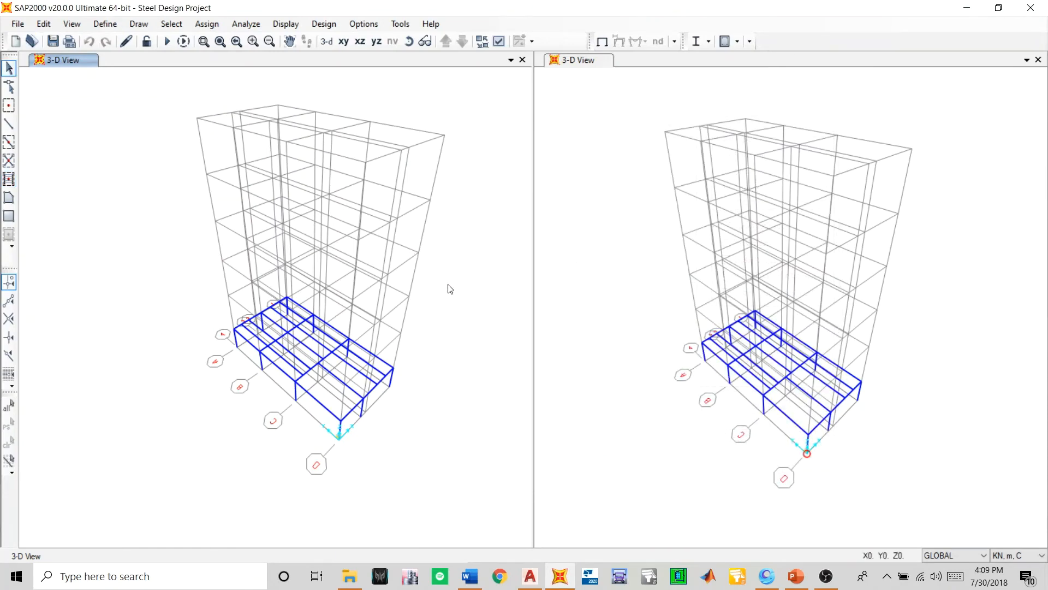
{"action": "left_click", "coordinate": [499, 41]}
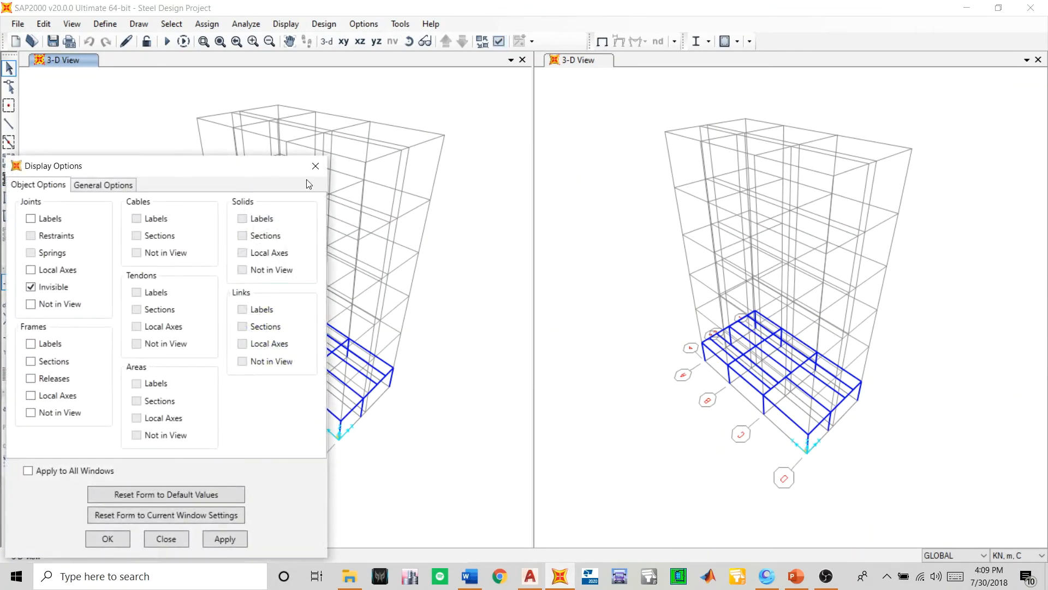
{"action": "left_click_drag", "start_coordinate": [284, 164], "coordinate": [954, 89]}
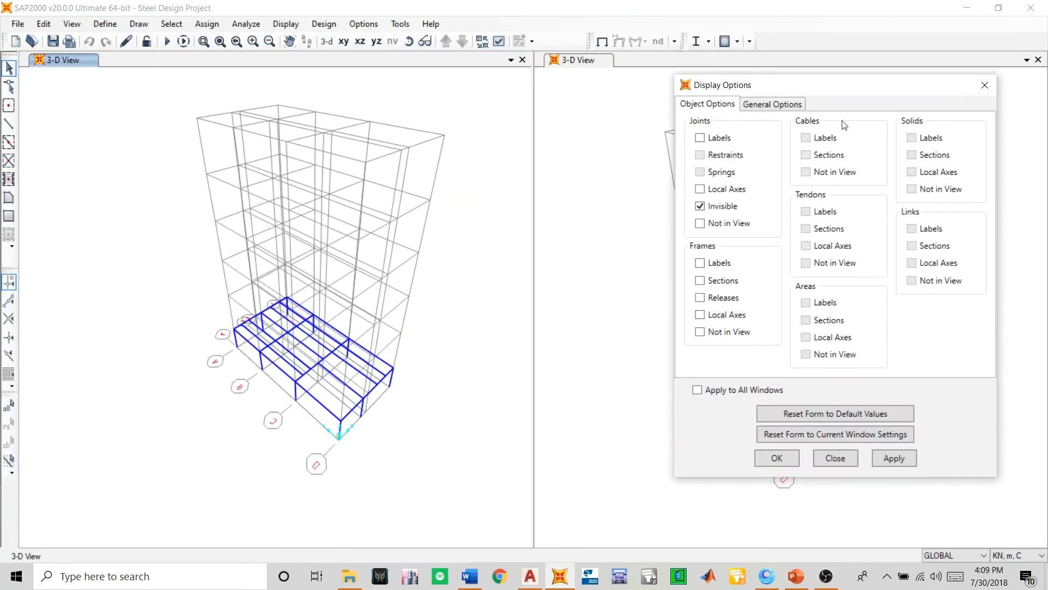
{"action": "left_click", "coordinate": [800, 105]}
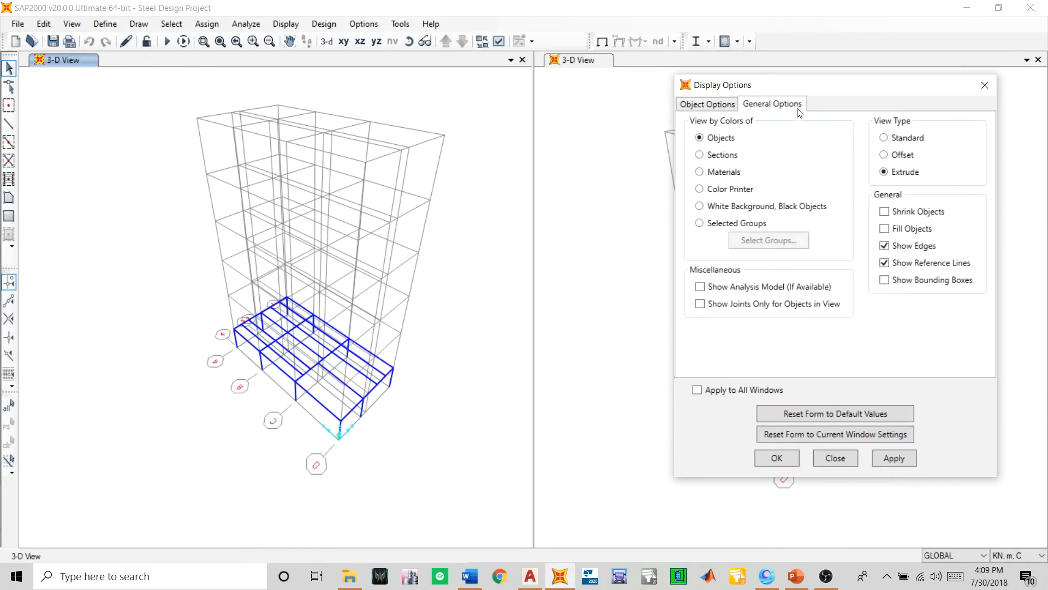
{"action": "left_click", "coordinate": [887, 457]}
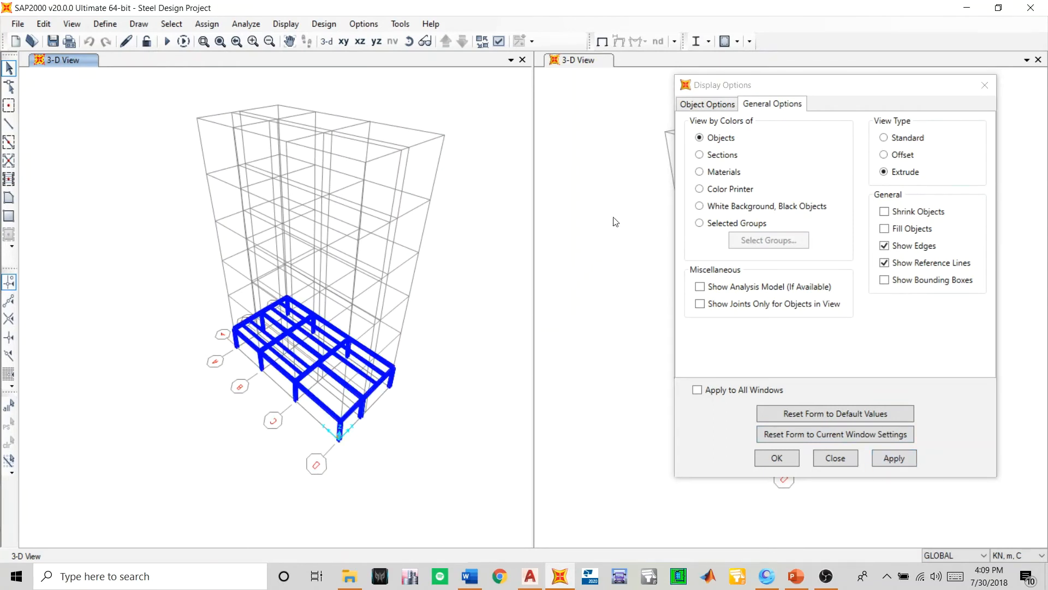
{"action": "left_click", "coordinate": [722, 156]}
{"action": "left_click", "coordinate": [887, 460]}
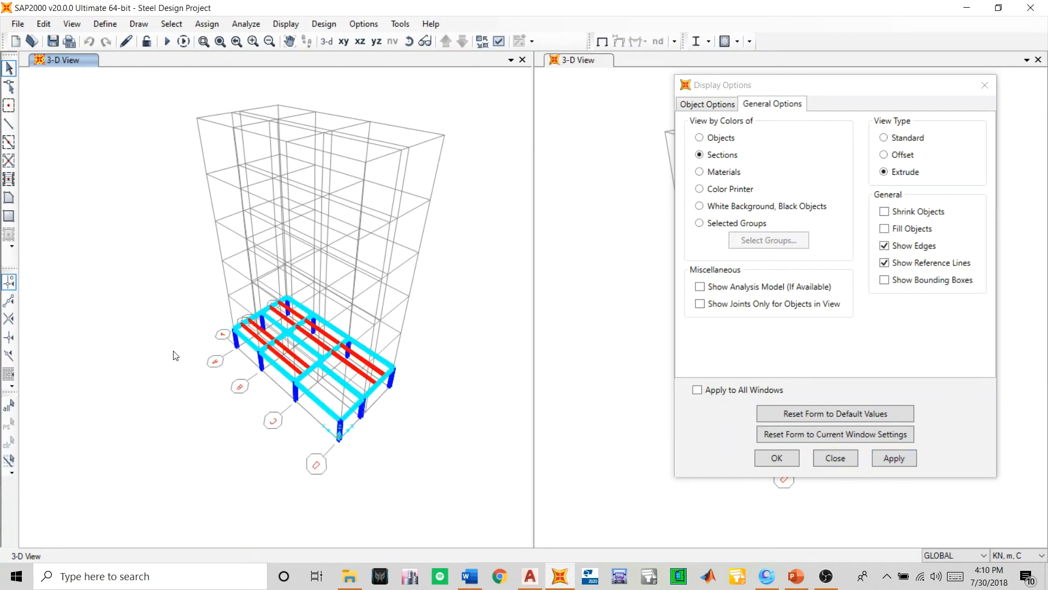
- Examine the extruded first-storey columns, beams and secondary joists up close, including their orientation and connections
{"action": "scroll", "coordinate": [310, 405], "scroll_direction": "up", "scroll_amount": 4}
{"action": "scroll", "coordinate": [323, 393], "scroll_direction": "up", "scroll_amount": 3}
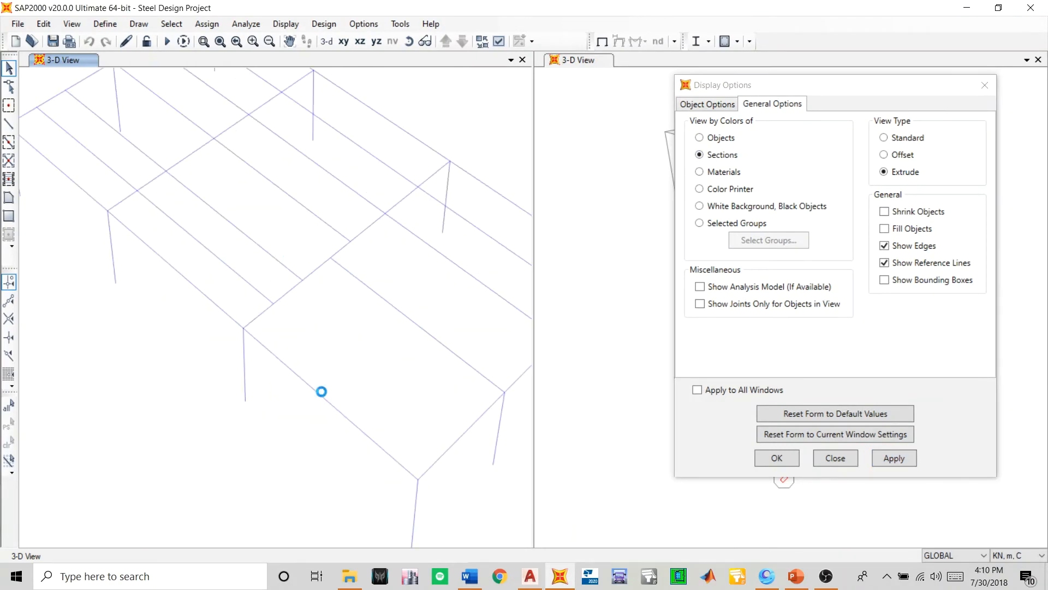
{"action": "scroll", "coordinate": [323, 390], "scroll_direction": "down", "scroll_amount": 4}
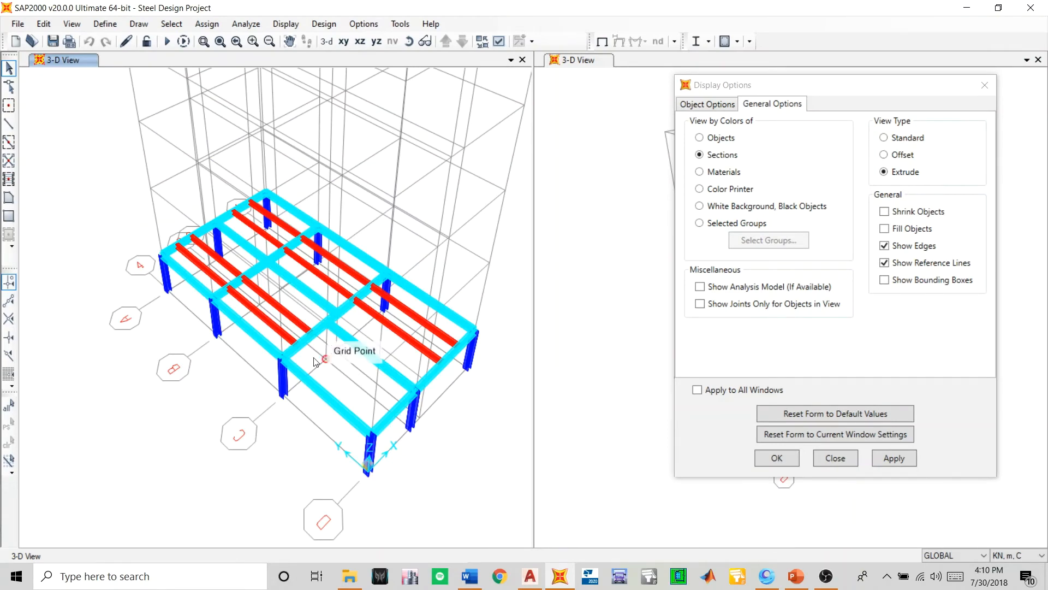
{"action": "scroll", "coordinate": [376, 465], "scroll_direction": "up", "scroll_amount": 2}
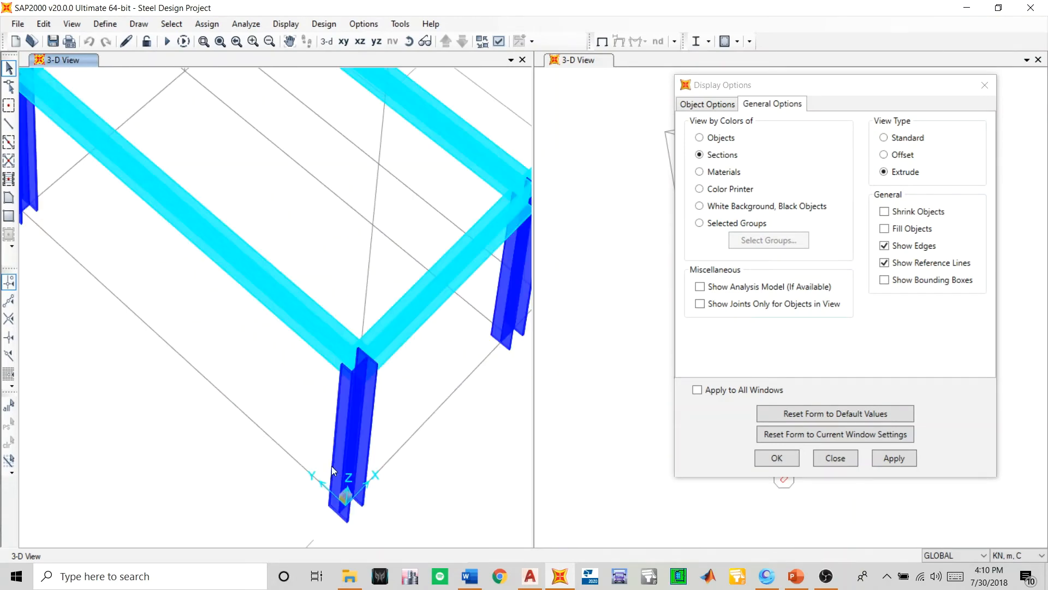
{"action": "scroll", "coordinate": [344, 433], "scroll_direction": "up", "scroll_amount": 2}
{"action": "scroll", "coordinate": [304, 399], "scroll_direction": "down", "scroll_amount": 4}
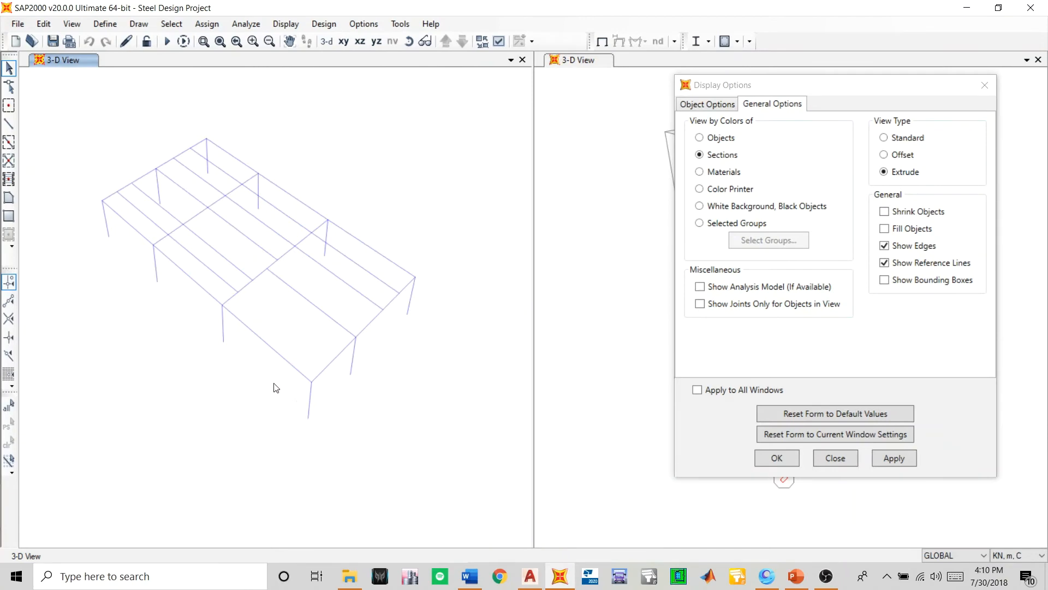
{"action": "scroll", "coordinate": [80, 176], "scroll_direction": "up", "scroll_amount": 3}
{"action": "scroll", "coordinate": [172, 228], "scroll_direction": "down", "scroll_amount": 6}
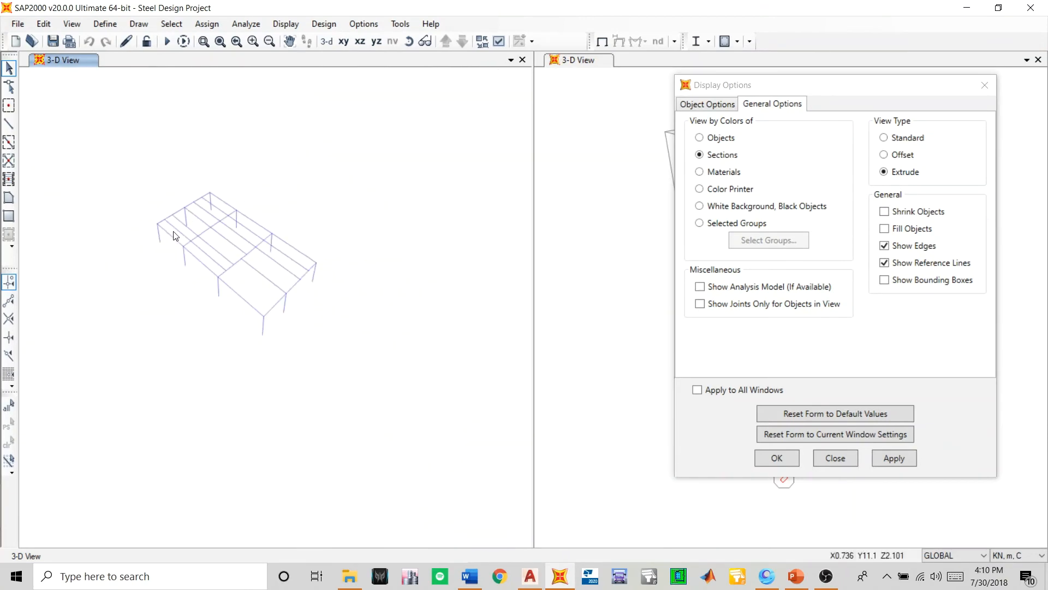
{"action": "scroll", "coordinate": [183, 220], "scroll_direction": "up", "scroll_amount": 3}
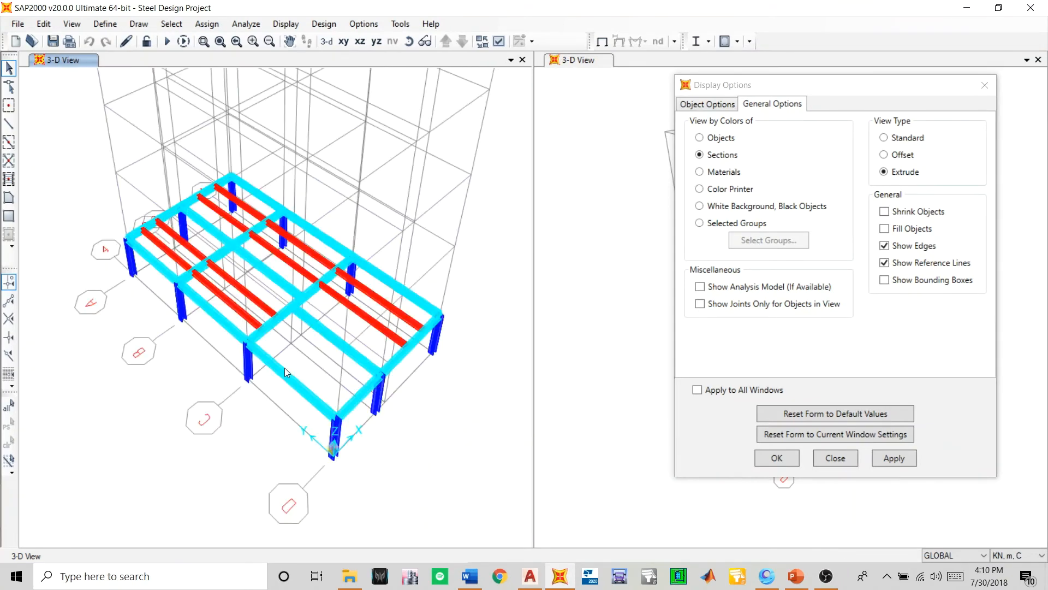
{"action": "scroll", "coordinate": [336, 352], "scroll_direction": "up", "scroll_amount": 3}
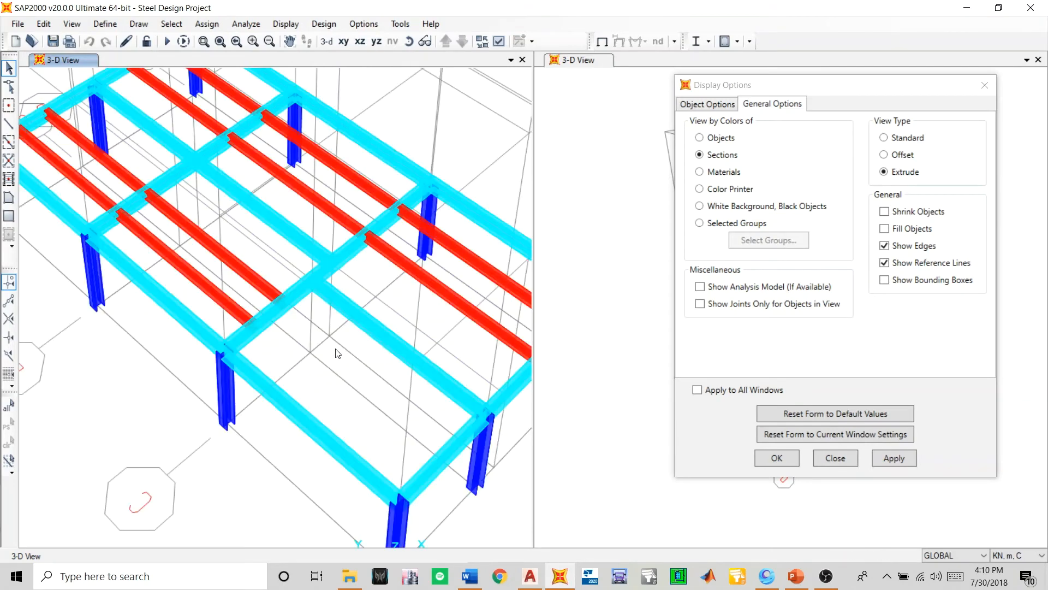
{"action": "scroll", "coordinate": [338, 353], "scroll_direction": "down", "scroll_amount": 5}
- Toggle the lock on on-screen grid system editing twice
{"action": "right_click", "coordinate": [125, 385]}
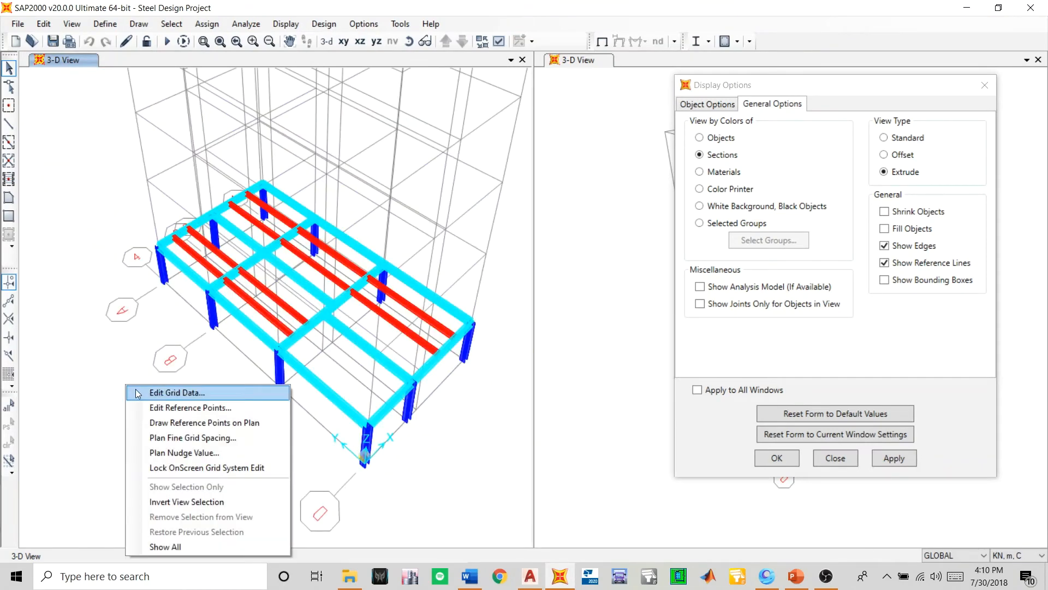
{"action": "left_click", "coordinate": [181, 468]}
{"action": "scroll", "coordinate": [218, 381], "scroll_direction": "down", "scroll_amount": 5}
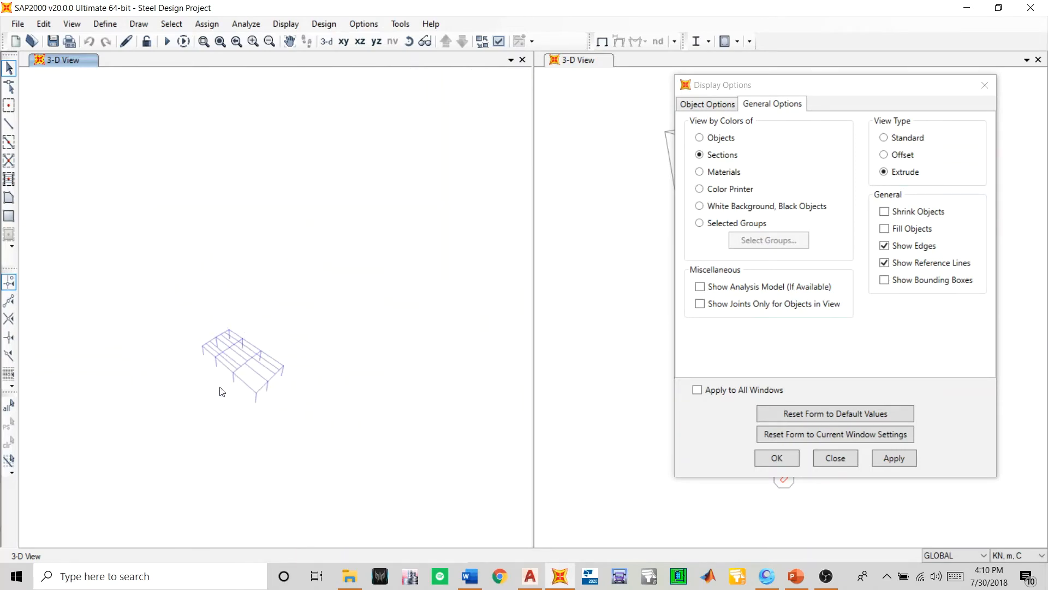
{"action": "right_click", "coordinate": [187, 413]}
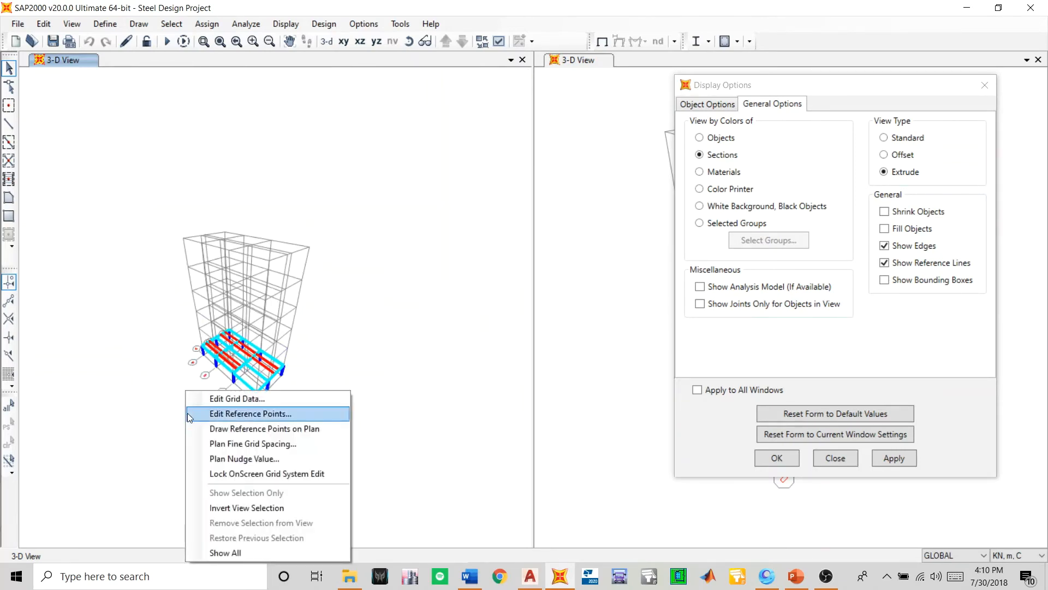
{"action": "left_click", "coordinate": [232, 469]}
- Set the active 3-D view back to the Standard view type with colours by Objects, and close the display options
{"action": "scroll", "coordinate": [226, 377], "scroll_direction": "up", "scroll_amount": 3}
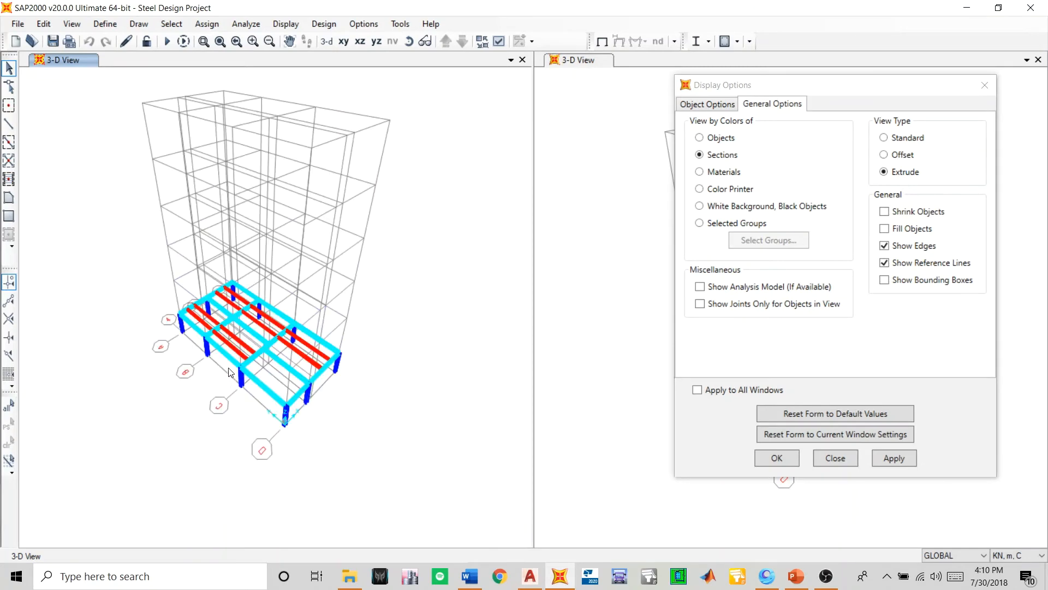
{"action": "scroll", "coordinate": [230, 368], "scroll_direction": "up", "scroll_amount": 2}
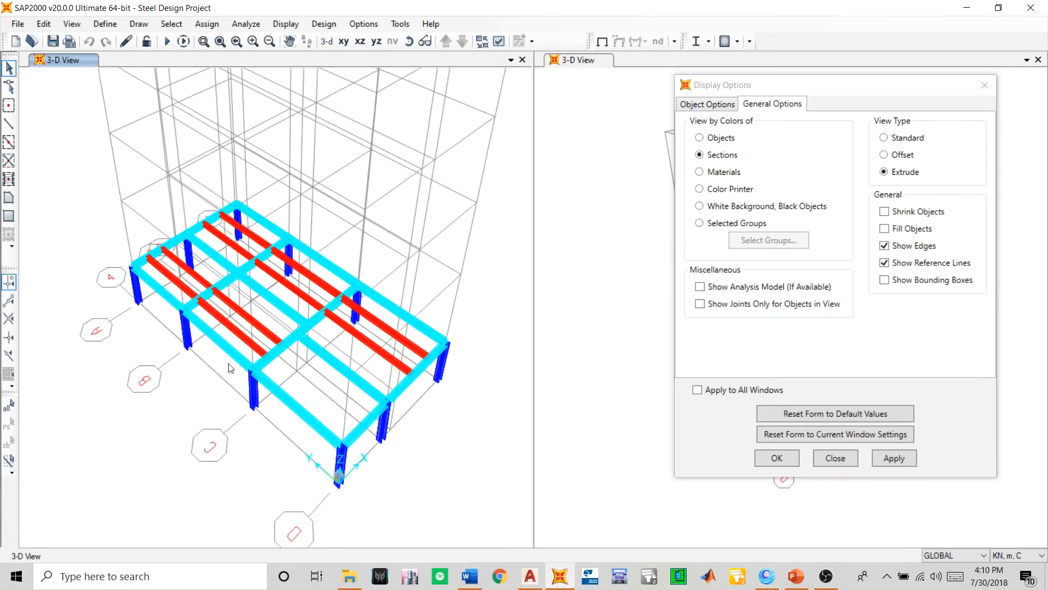
{"action": "scroll", "coordinate": [229, 368], "scroll_direction": "down", "scroll_amount": 3}
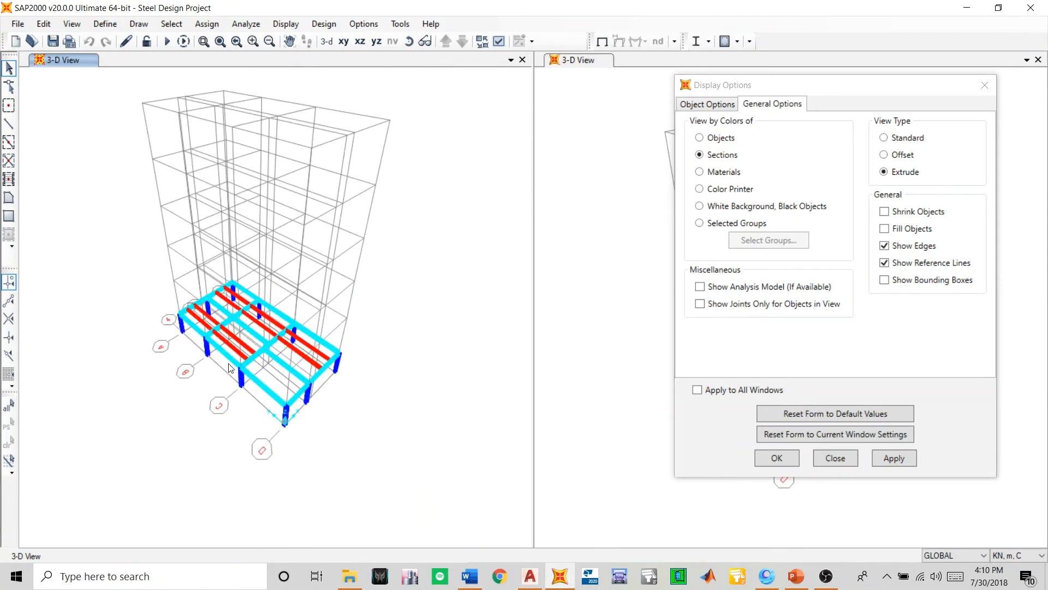
{"action": "scroll", "coordinate": [229, 365], "scroll_direction": "up", "scroll_amount": 2}
{"action": "scroll", "coordinate": [230, 366], "scroll_direction": "down", "scroll_amount": 2}
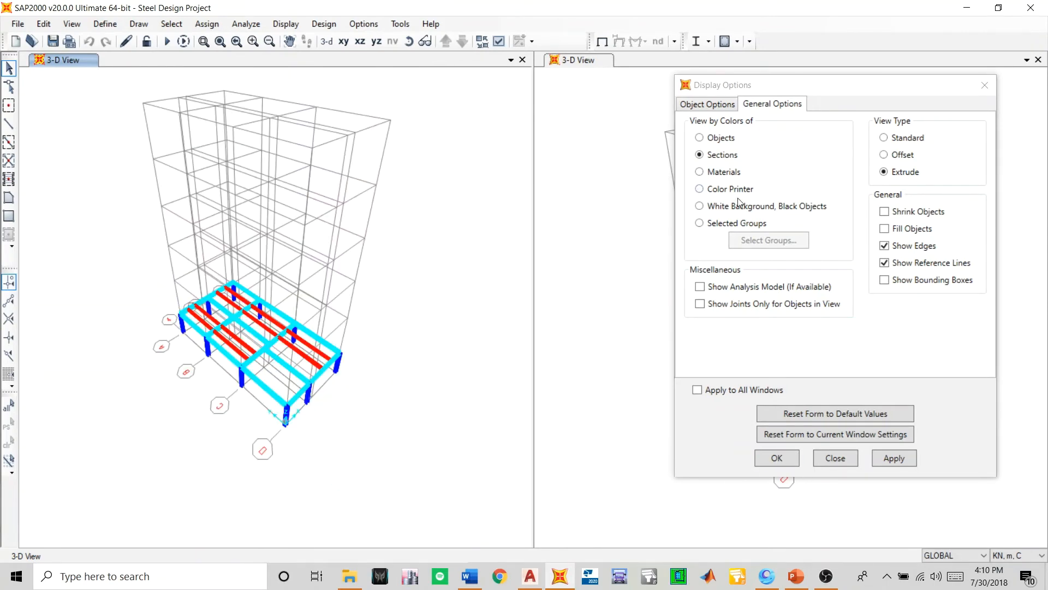
{"action": "left_click", "coordinate": [712, 142]}
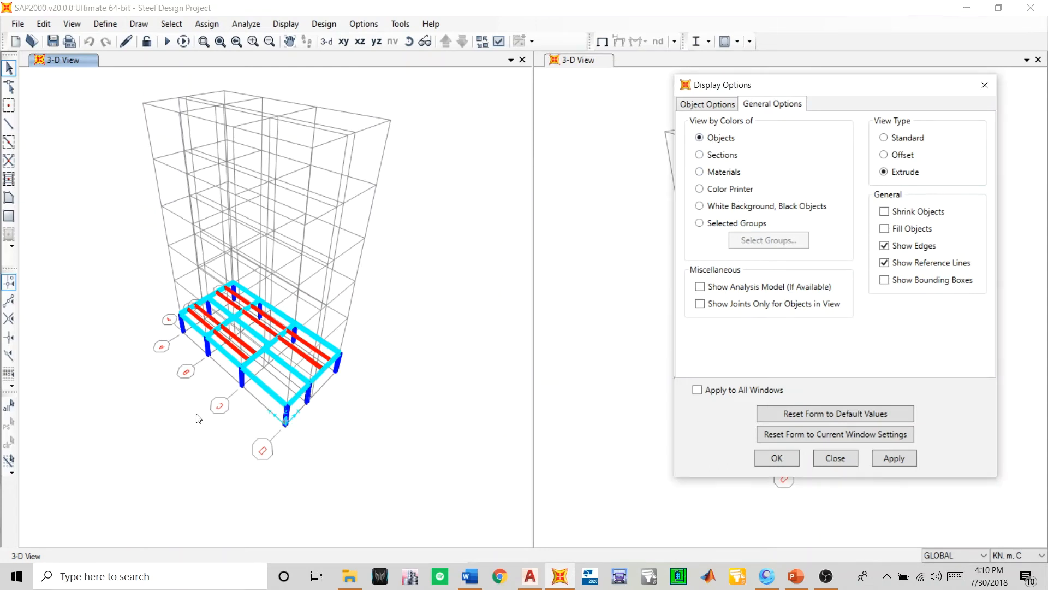
{"action": "left_click", "coordinate": [886, 140]}
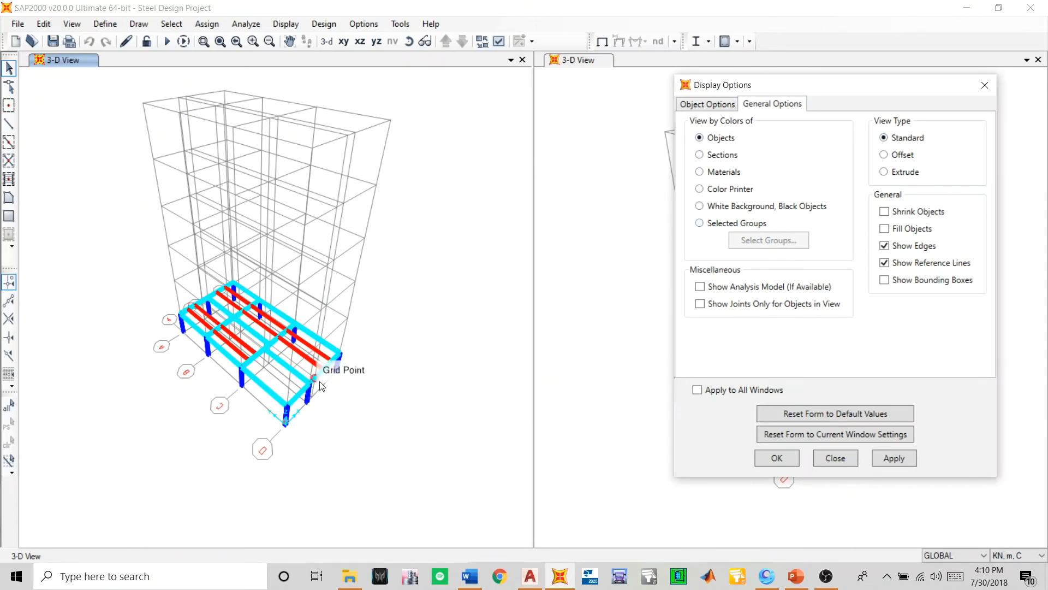
{"action": "left_click", "coordinate": [877, 462]}
{"action": "left_click", "coordinate": [777, 458]}
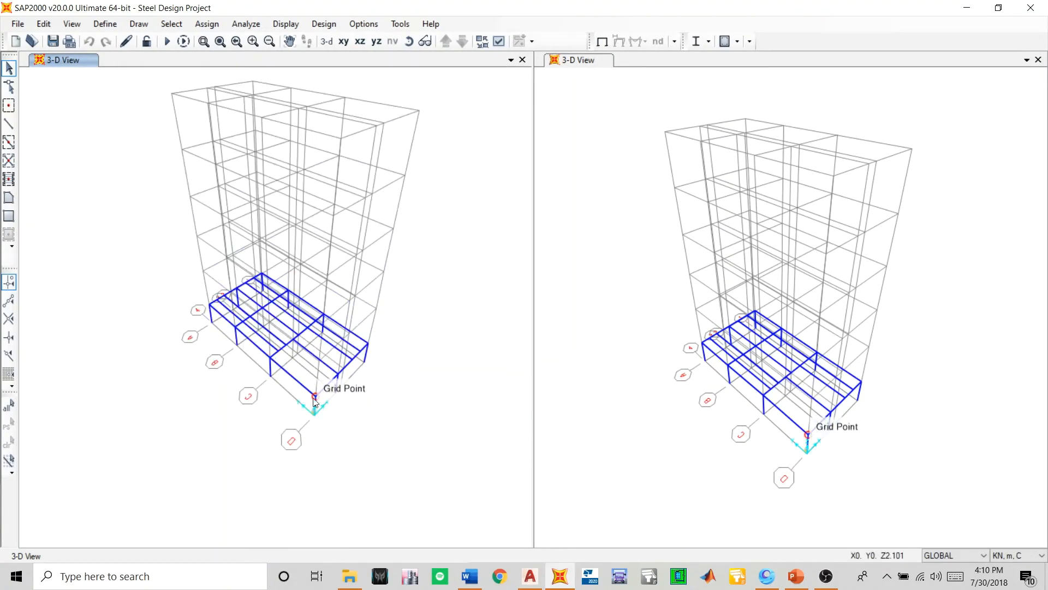
{"action": "scroll", "coordinate": [278, 392], "scroll_direction": "up", "scroll_amount": 2}
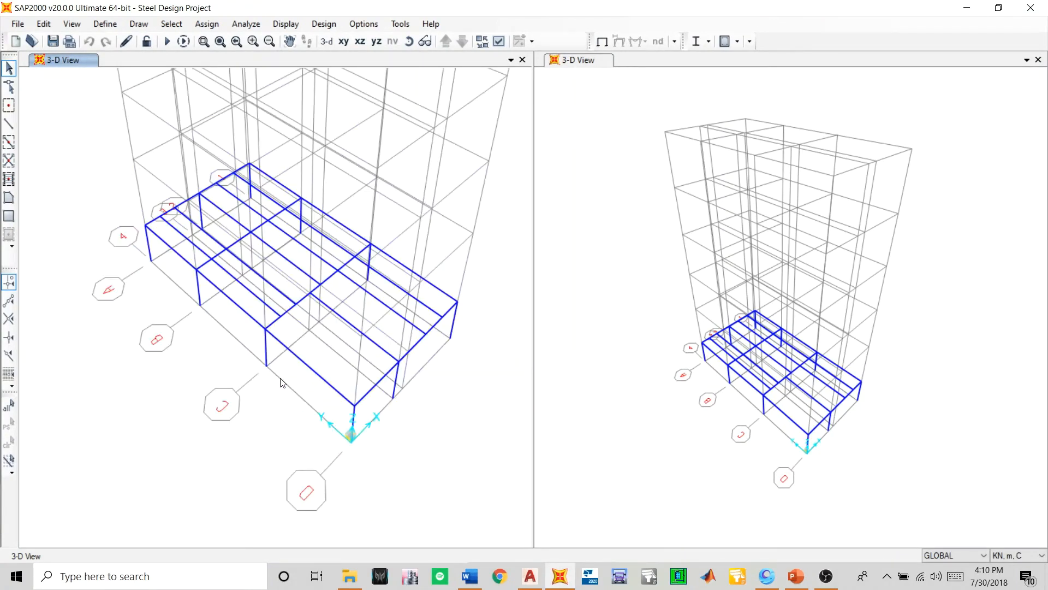
{"action": "scroll", "coordinate": [299, 398], "scroll_direction": "down", "scroll_amount": 2}
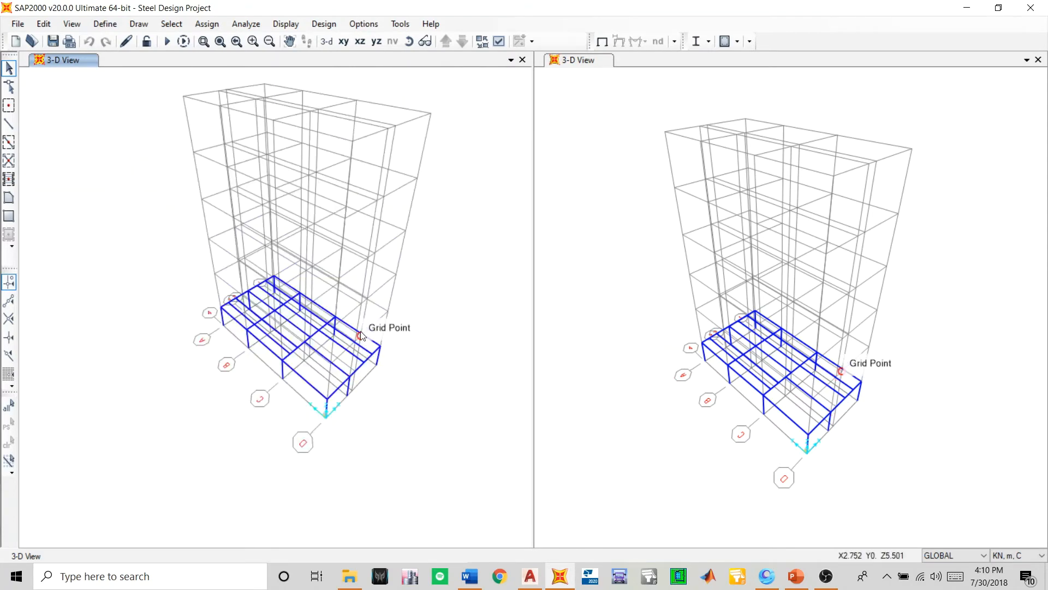
{"action": "scroll", "coordinate": [373, 376], "scroll_direction": "up", "scroll_amount": 2}
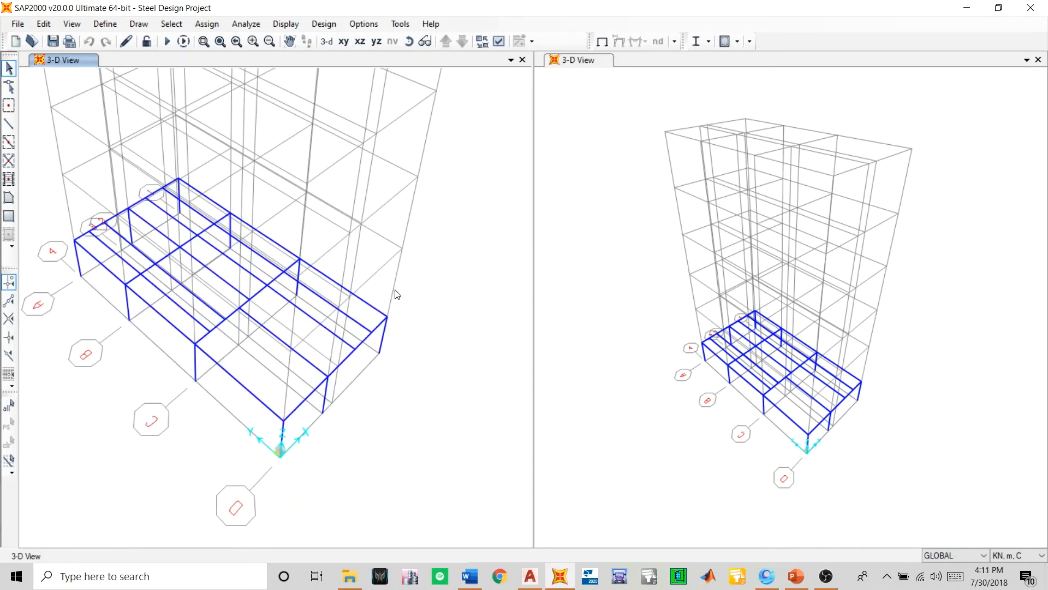
{"action": "middle_click_drag", "start_coordinate": [335, 367], "coordinate": [365, 405]}
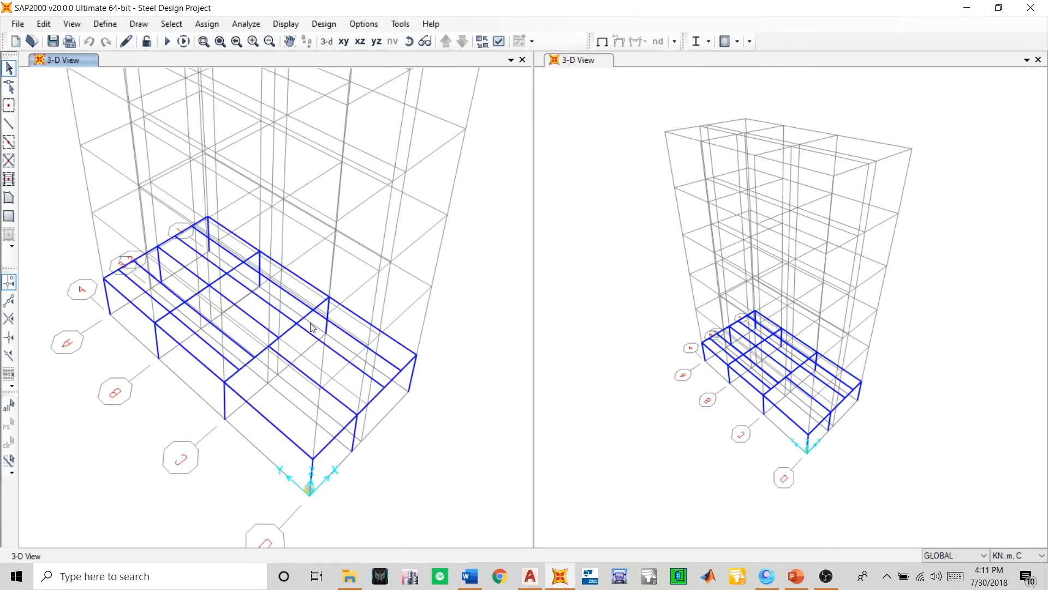
{"action": "middle_click_drag", "start_coordinate": [179, 334], "coordinate": [198, 334]}
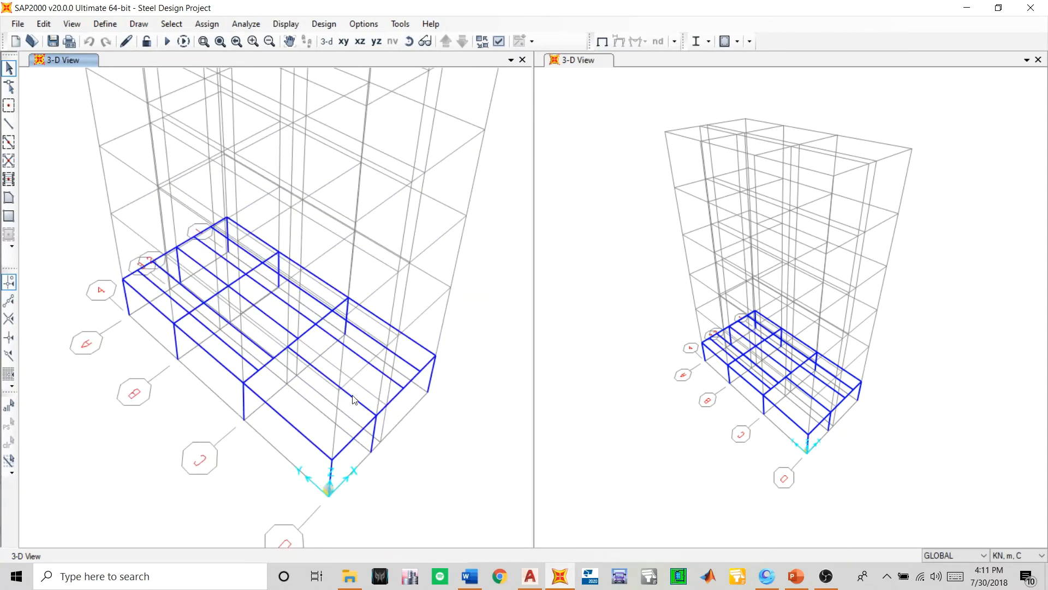
{"action": "scroll", "coordinate": [353, 401], "scroll_direction": "down", "scroll_amount": 2}
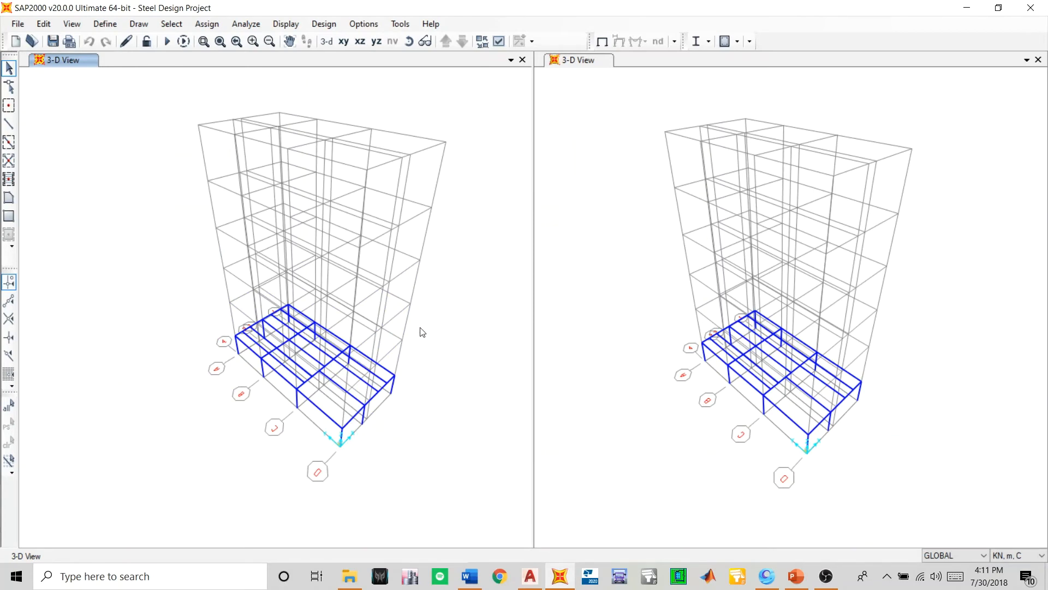
- Switch the active window to the X-Z elevation at Y=11.1, window-select the first-level beams and clear the selection
{"action": "left_click", "coordinate": [360, 41]}
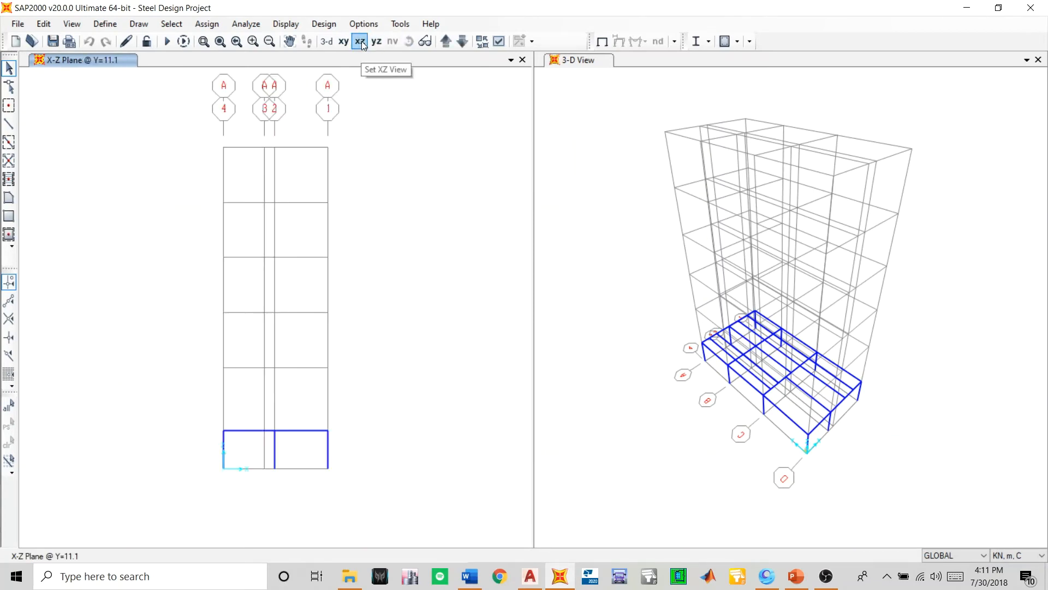
{"action": "left_click_drag", "start_coordinate": [188, 407], "coordinate": [347, 451]}
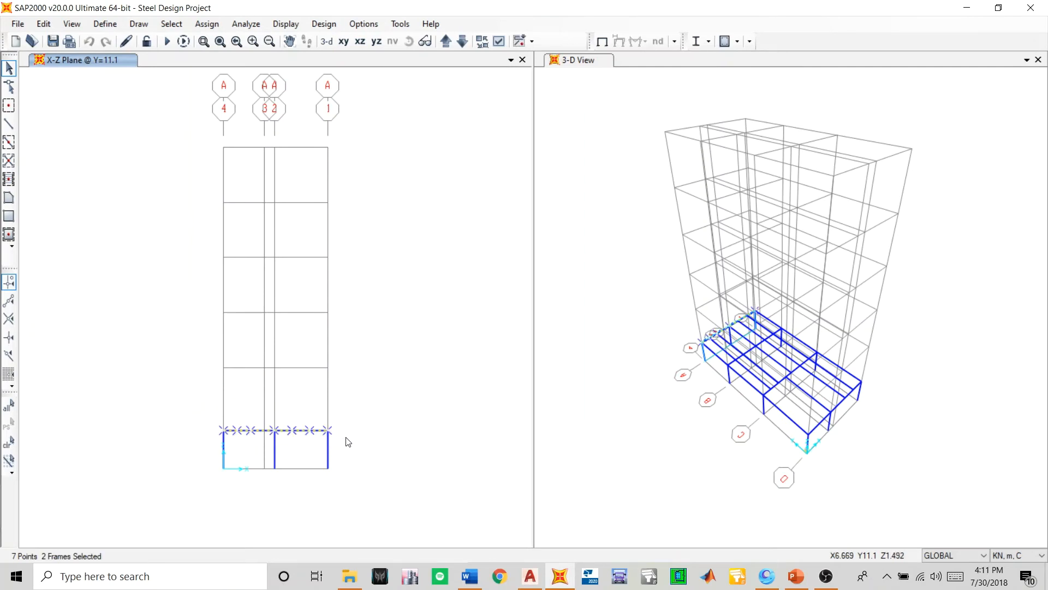
{"action": "key", "text": "ctrl+q"}
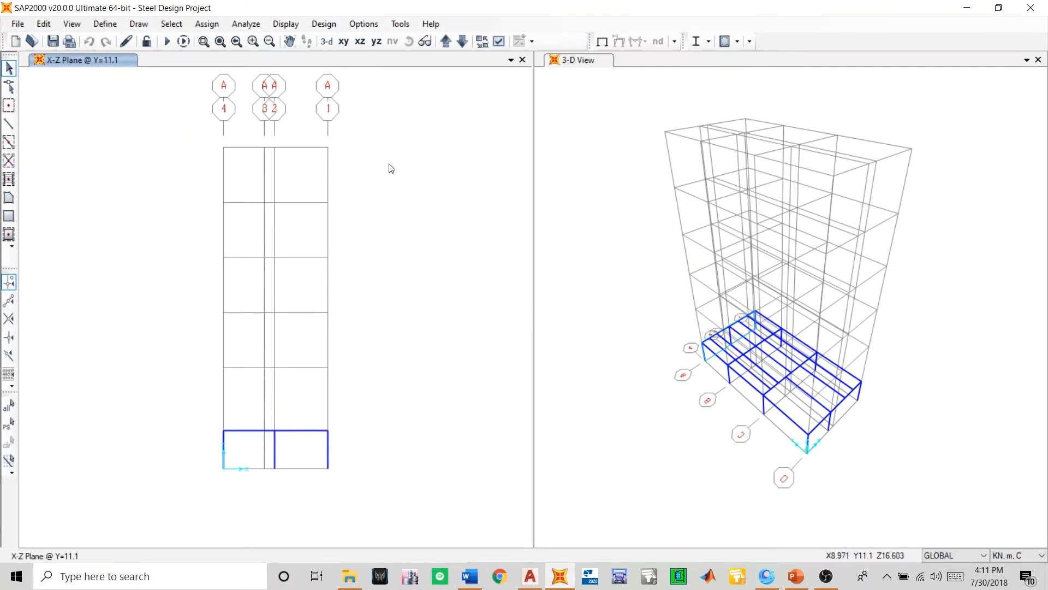
- Select all first-level beams and secondary joists together with their joints in the 3-D view, leaving out the columns
{"action": "left_click", "coordinate": [632, 236]}
{"action": "left_click", "coordinate": [404, 46]}
{"action": "left_click_drag", "start_coordinate": [580, 335], "coordinate": [578, 259]}
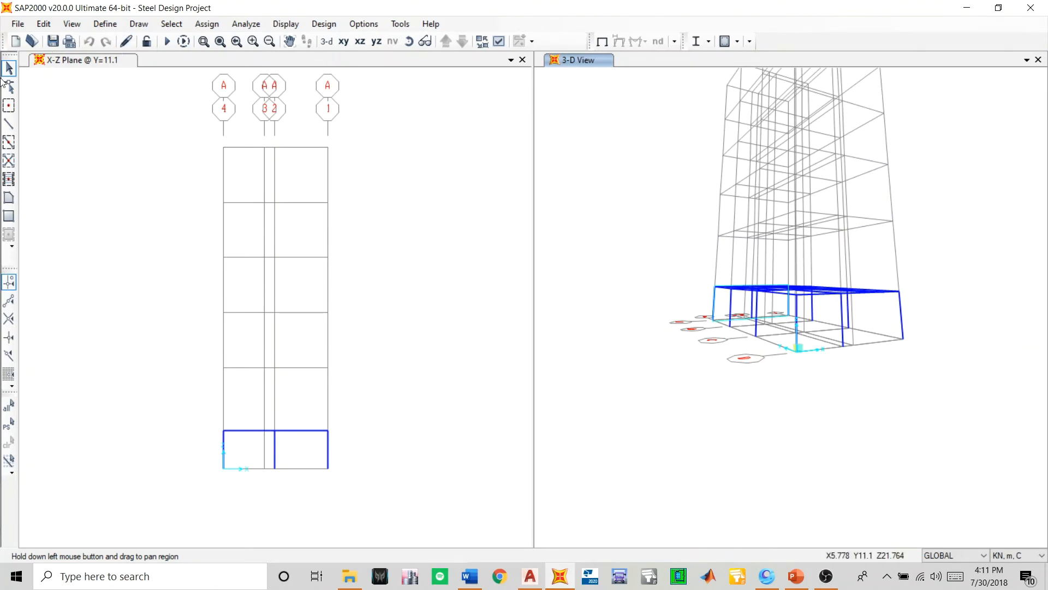
{"action": "left_click_drag", "start_coordinate": [671, 262], "coordinate": [931, 307]}
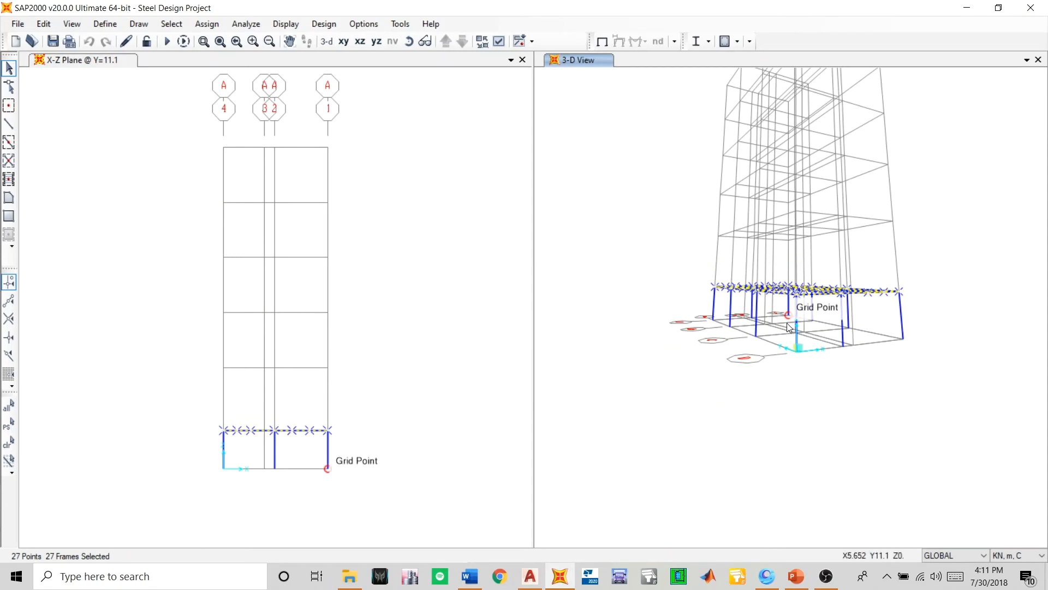
{"action": "key", "text": "F8"}
{"action": "left_click_drag", "start_coordinate": [621, 205], "coordinate": [623, 327]}
{"action": "scroll", "coordinate": [819, 281], "scroll_direction": "up", "scroll_amount": 2}
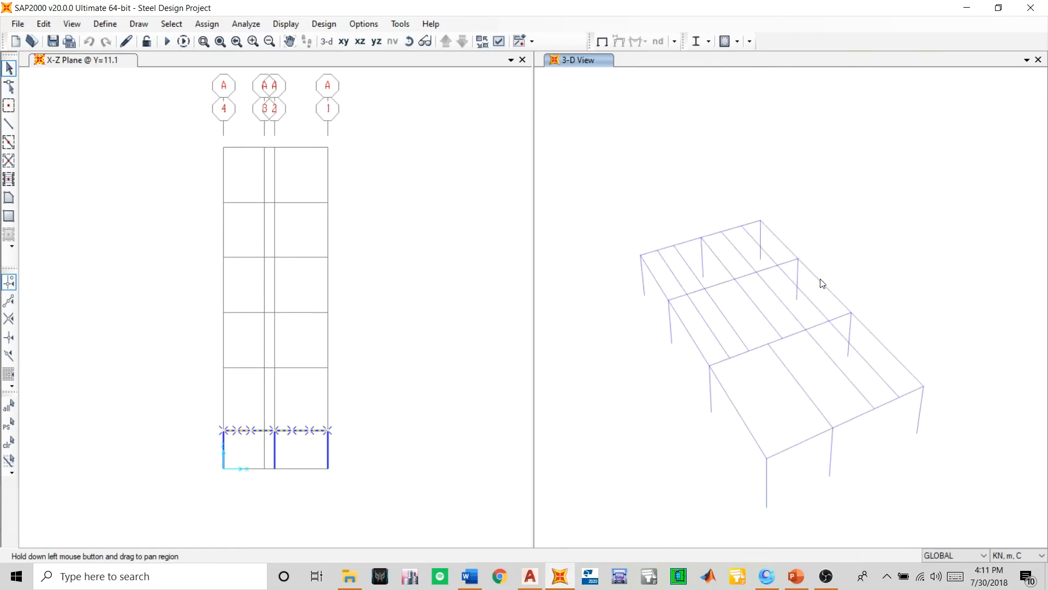
{"action": "scroll", "coordinate": [823, 283], "scroll_direction": "down", "scroll_amount": 4}
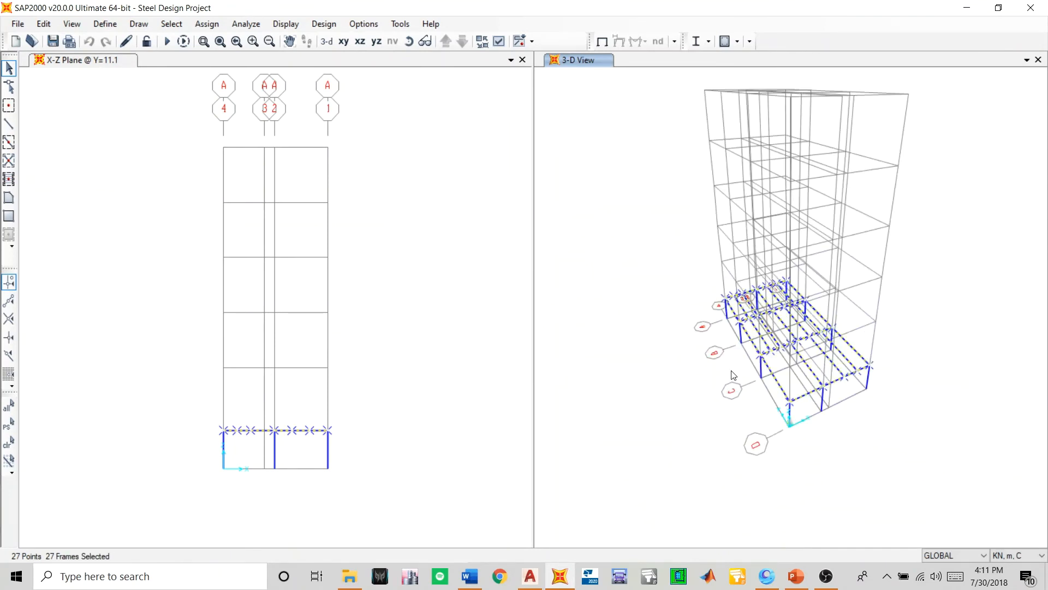
- Start replicating the selected first-level beams and joists, review the radial and mirror options, and return to linear replication
{"action": "scroll", "coordinate": [767, 332], "scroll_direction": "up", "scroll_amount": 2}
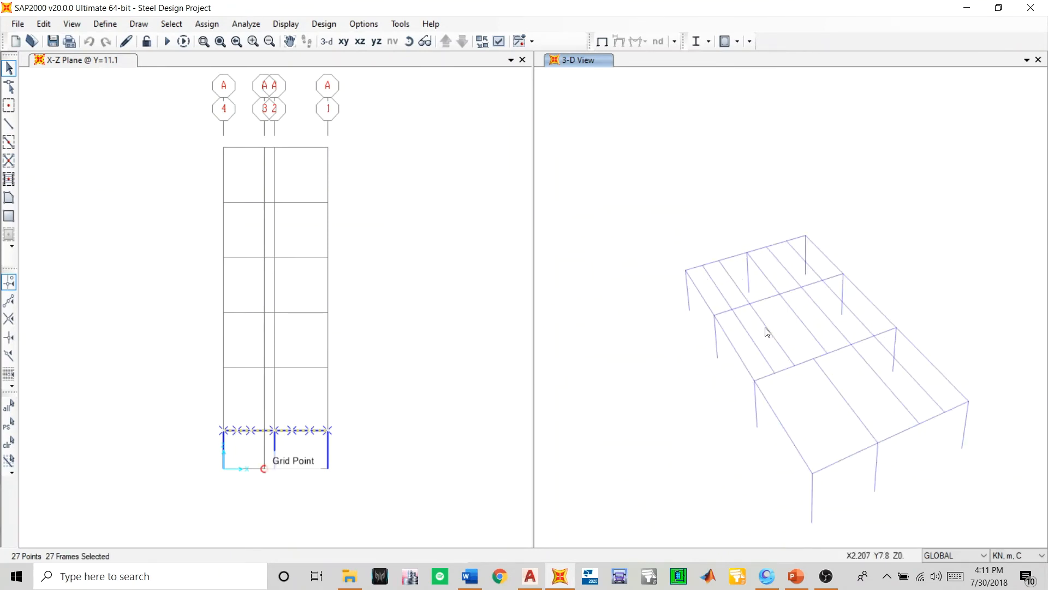
{"action": "scroll", "coordinate": [705, 427], "scroll_direction": "down", "scroll_amount": 2}
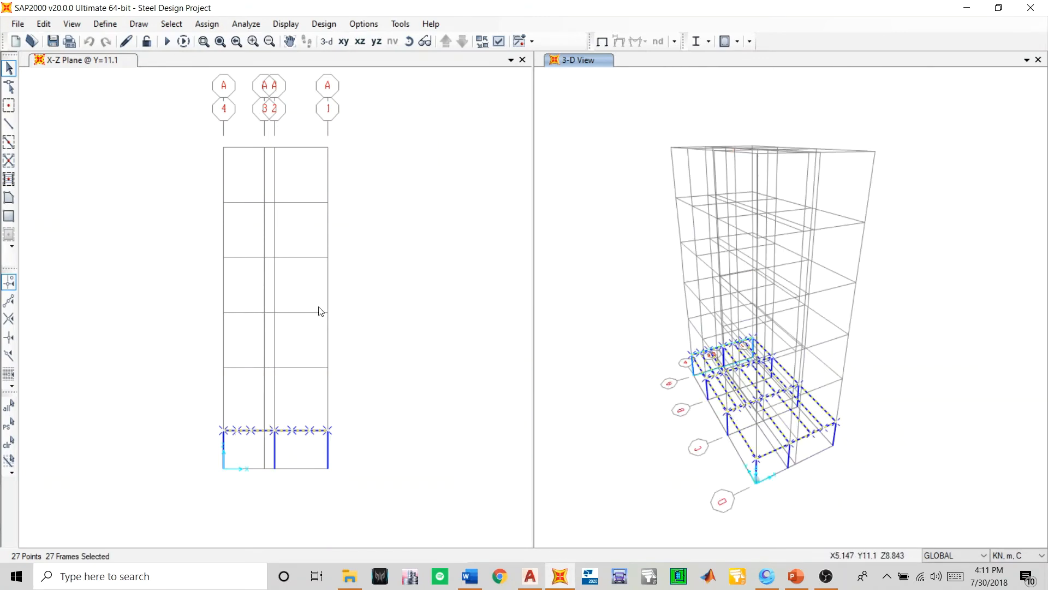
{"action": "left_click", "coordinate": [386, 322]}
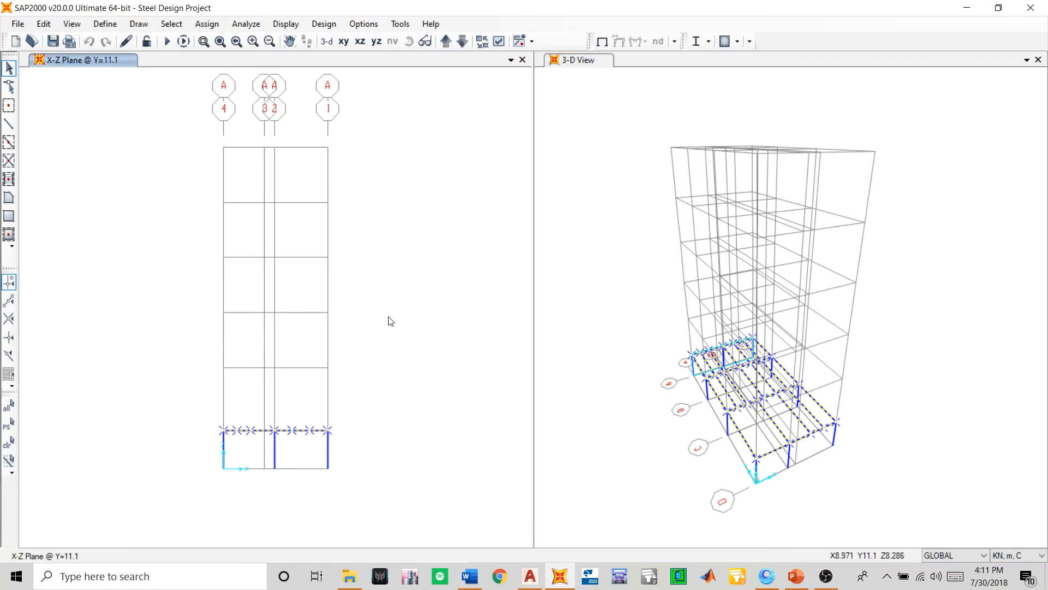
{"action": "key", "text": "ctrl+r"}
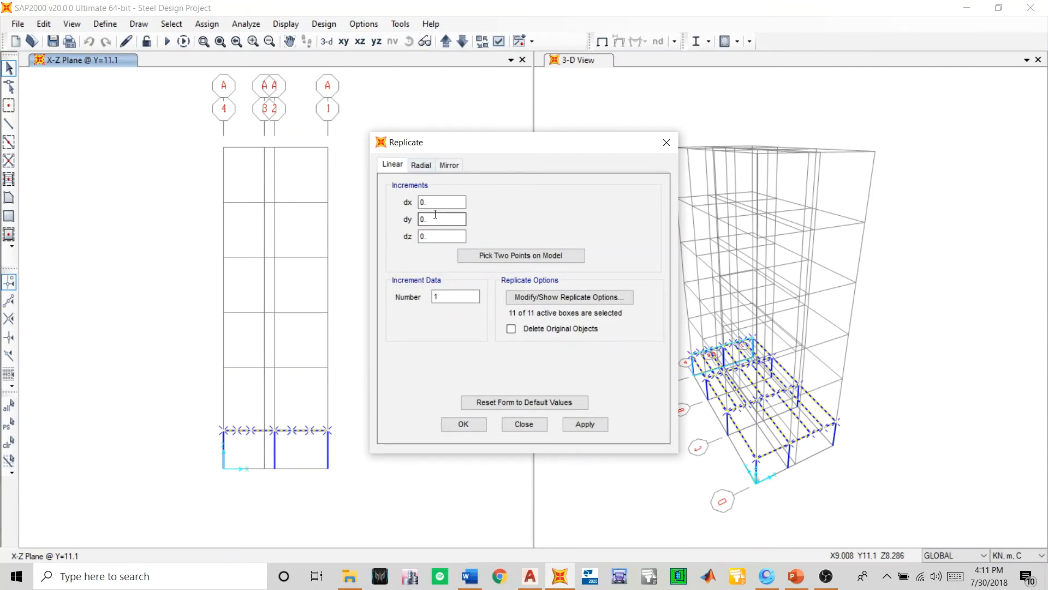
{"action": "left_click", "coordinate": [417, 166]}
{"action": "left_click", "coordinate": [452, 167]}
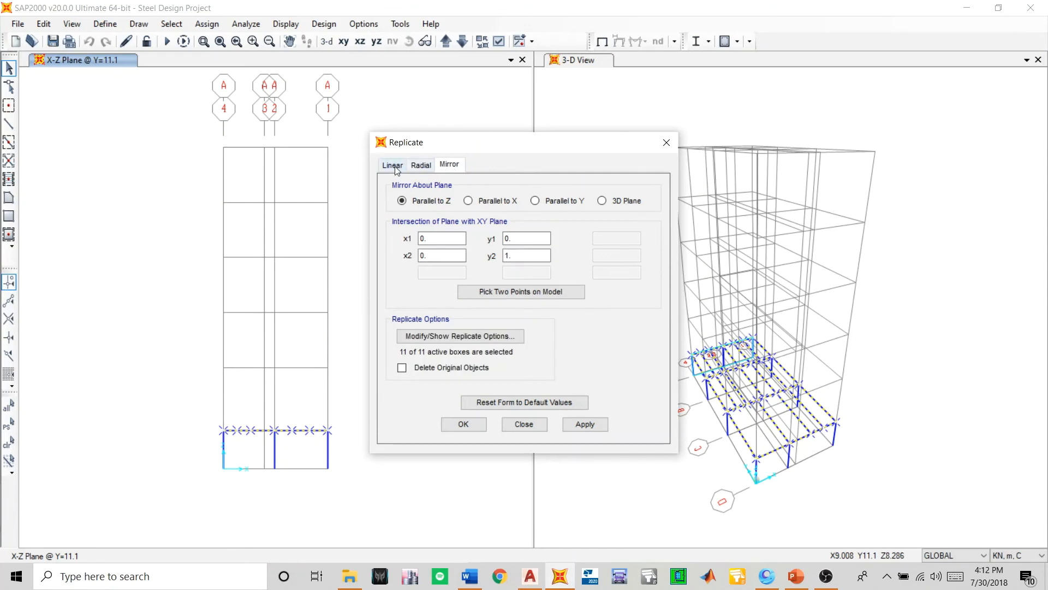
{"action": "left_click", "coordinate": [398, 167]}
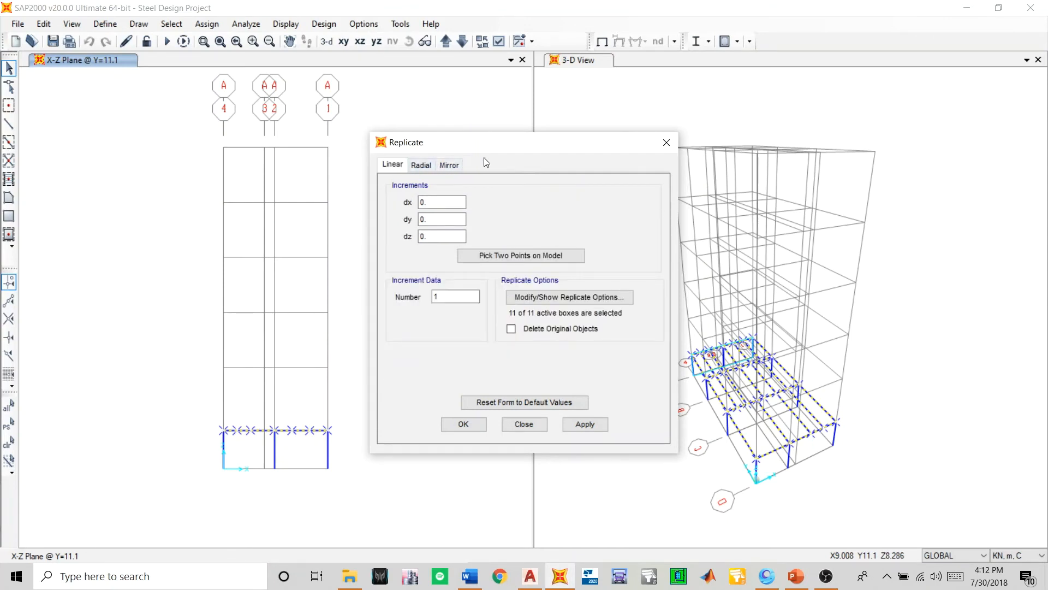
{"action": "left_click_drag", "start_coordinate": [472, 151], "coordinate": [392, 176]}
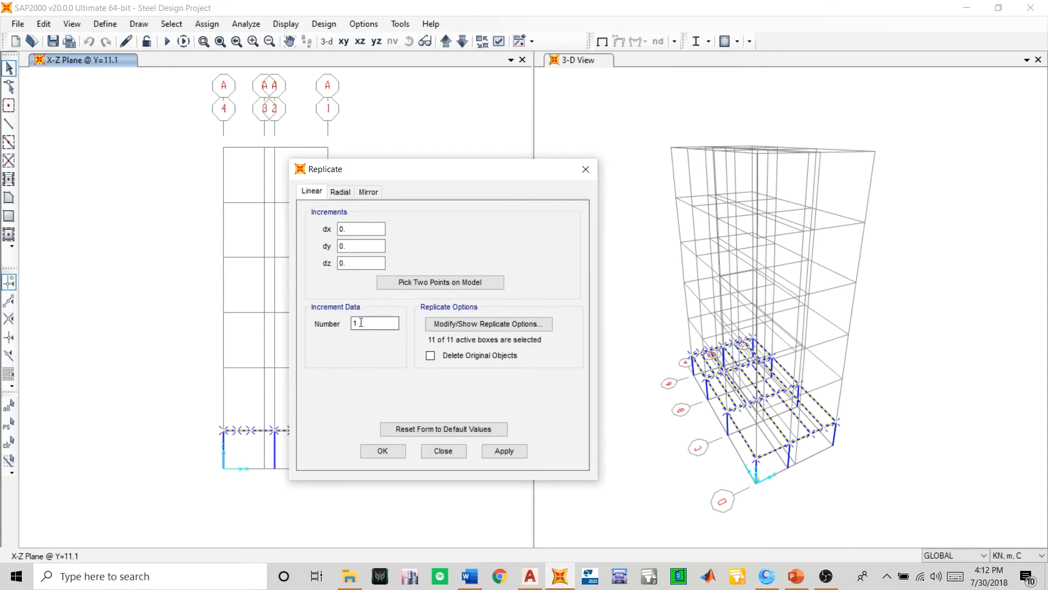
{"action": "left_click_drag", "start_coordinate": [362, 323], "coordinate": [315, 320]}
{"action": "type", "text": "5"}
{"action": "left_click_drag", "start_coordinate": [362, 323], "coordinate": [334, 335]}
{"action": "key", "text": "BackSpace"}
{"action": "type", "text": "1"}
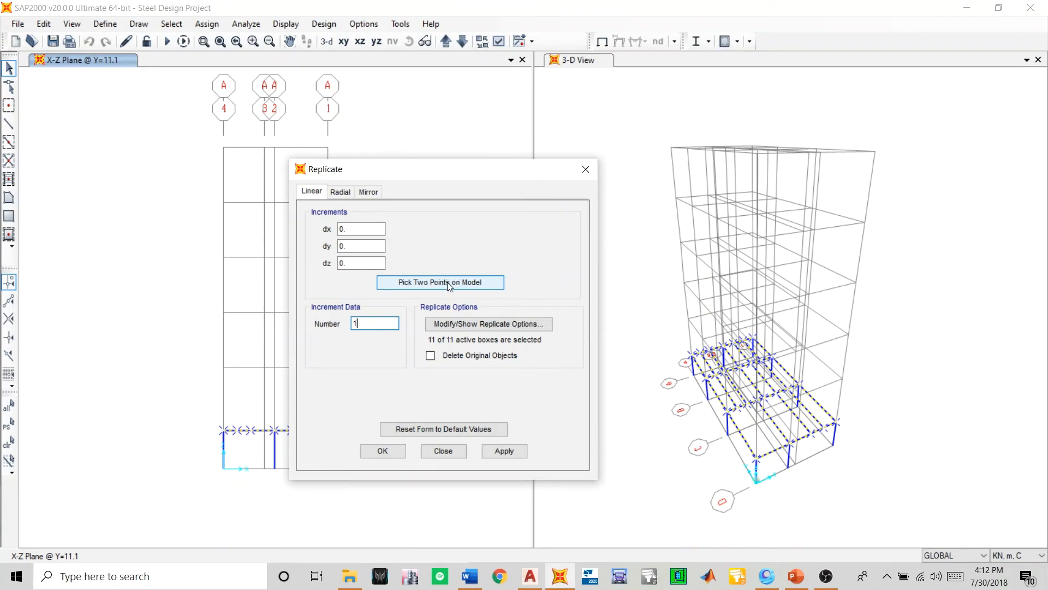
{"action": "left_click", "coordinate": [356, 231]}
{"action": "left_click_drag", "start_coordinate": [356, 232], "coordinate": [336, 232]}
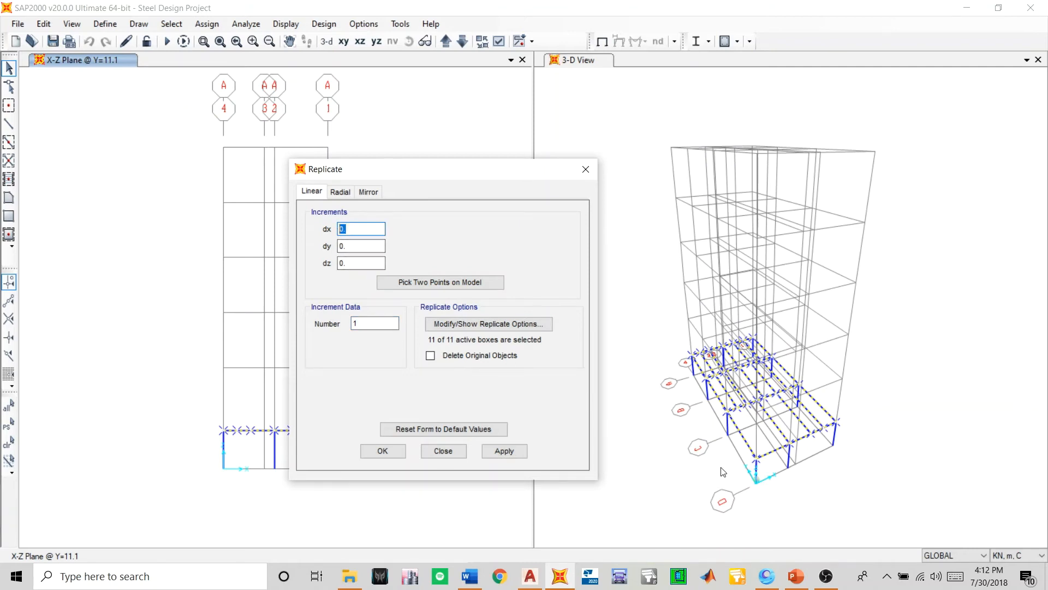
{"action": "scroll", "coordinate": [757, 475], "scroll_direction": "up", "scroll_amount": 3}
{"action": "scroll", "coordinate": [758, 480], "scroll_direction": "up", "scroll_amount": 4}
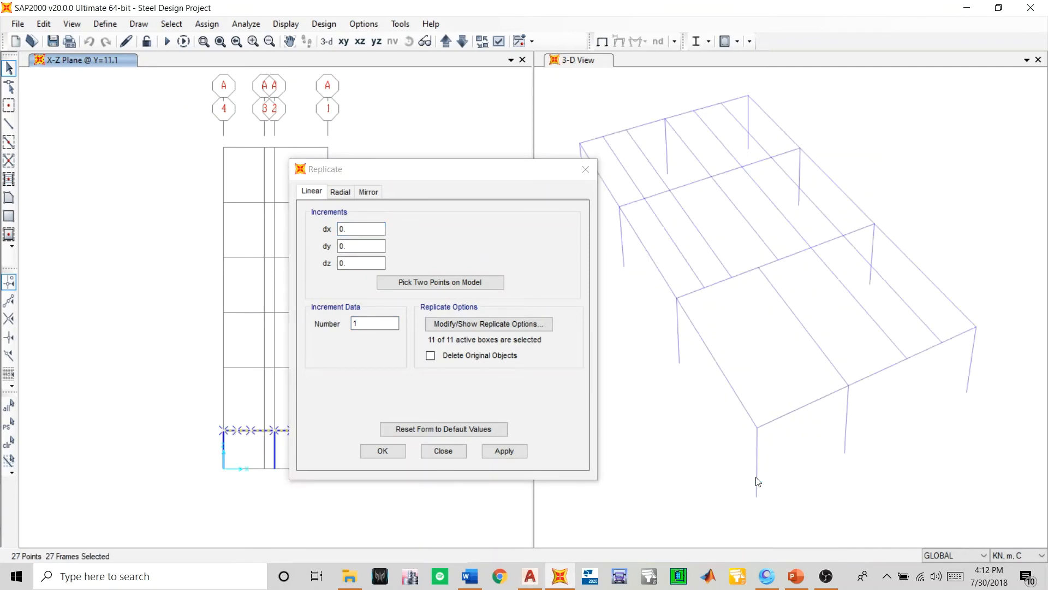
{"action": "scroll", "coordinate": [758, 482], "scroll_direction": "down", "scroll_amount": 5}
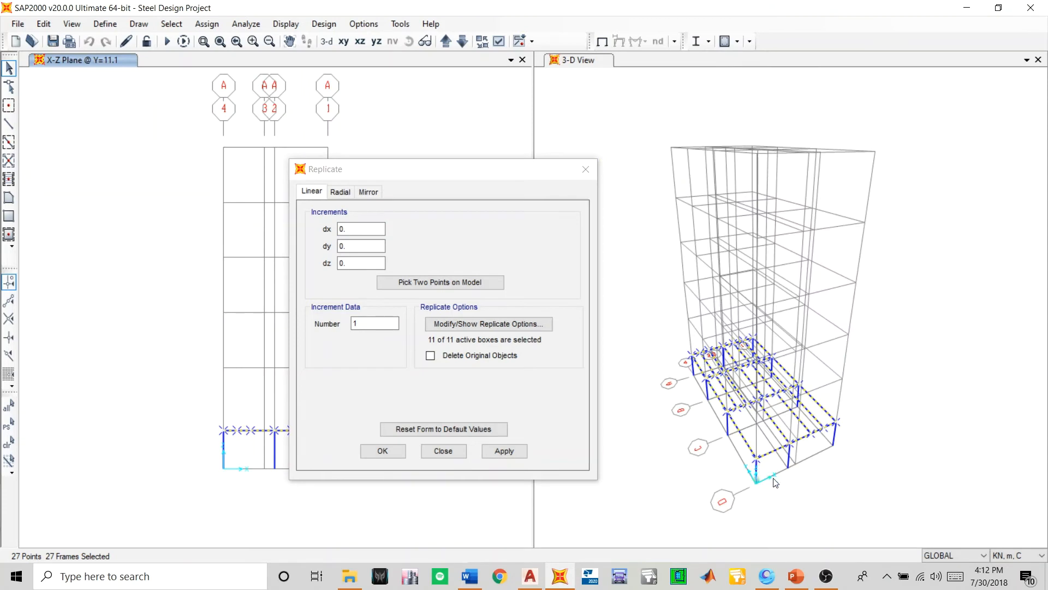
- Switch to the AutoCAD drawing, examine the storey height between levels +1200 and +4600 in section A-A, and return to SAP2000
{"action": "left_click", "coordinate": [349, 263]}
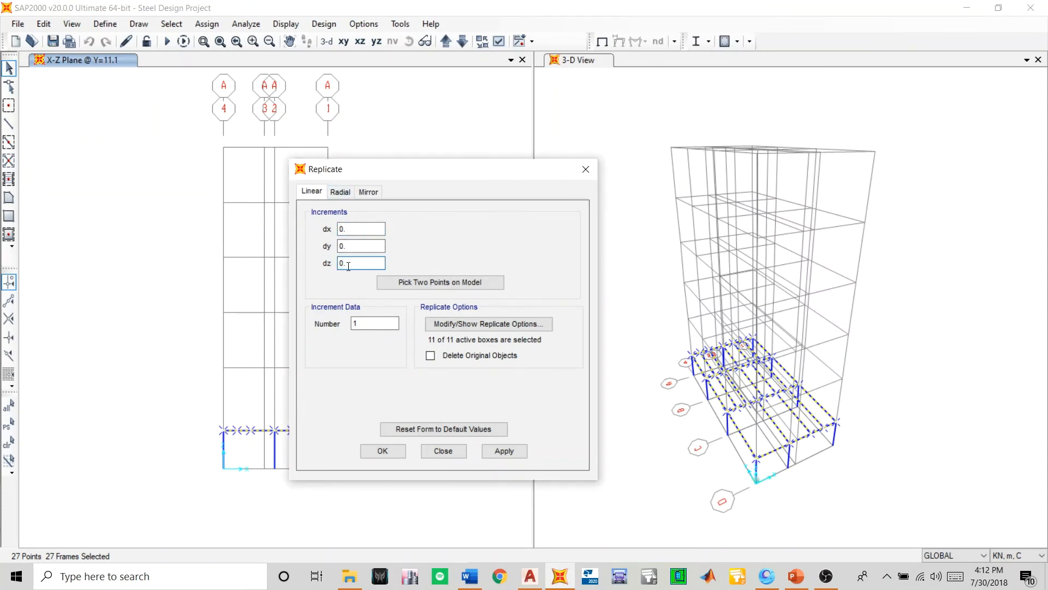
{"action": "double_click", "coordinate": [348, 266]}
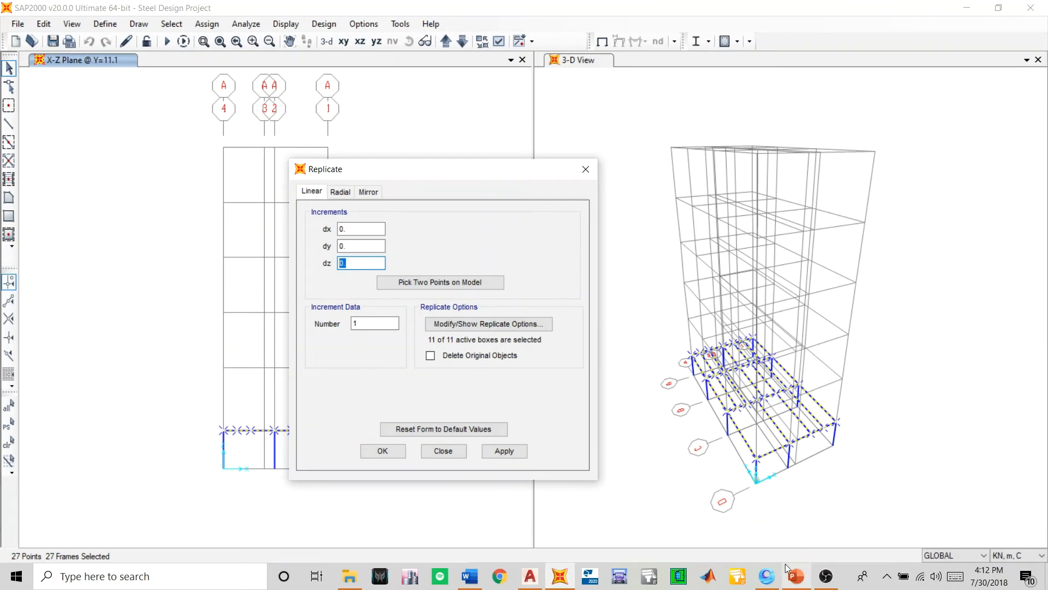
{"action": "left_click", "coordinate": [530, 576]}
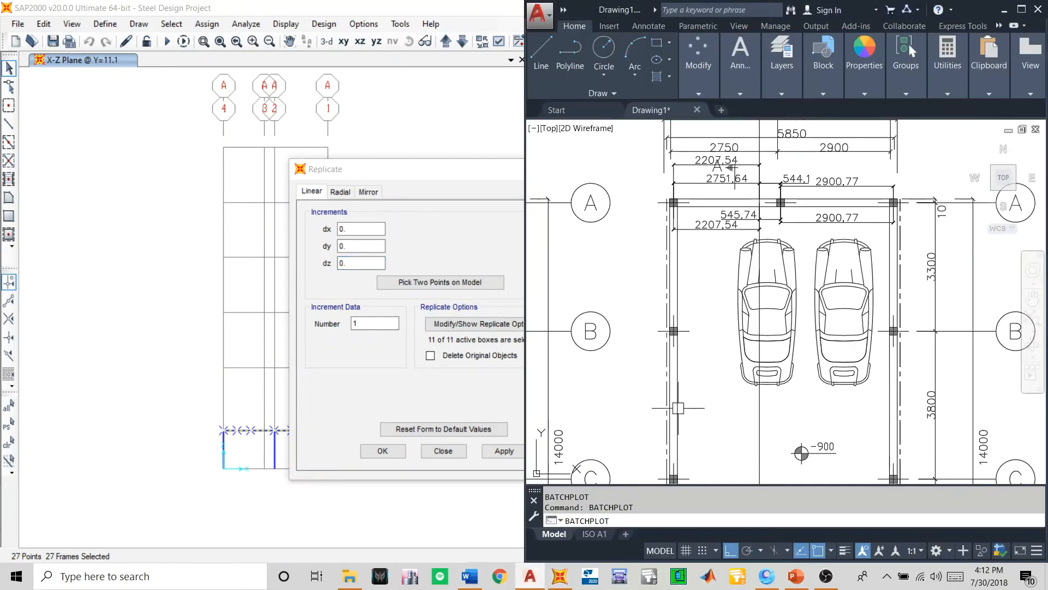
{"action": "scroll", "coordinate": [679, 408], "scroll_direction": "down", "scroll_amount": 5}
{"action": "scroll", "coordinate": [683, 350], "scroll_direction": "up", "scroll_amount": 3}
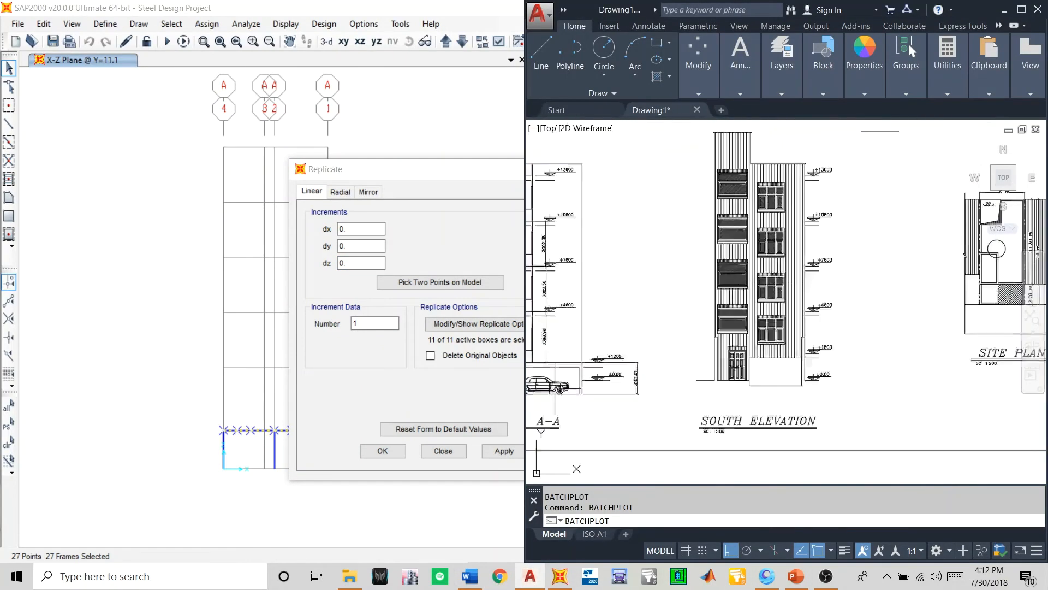
{"action": "scroll", "coordinate": [701, 355], "scroll_direction": "up", "scroll_amount": 5}
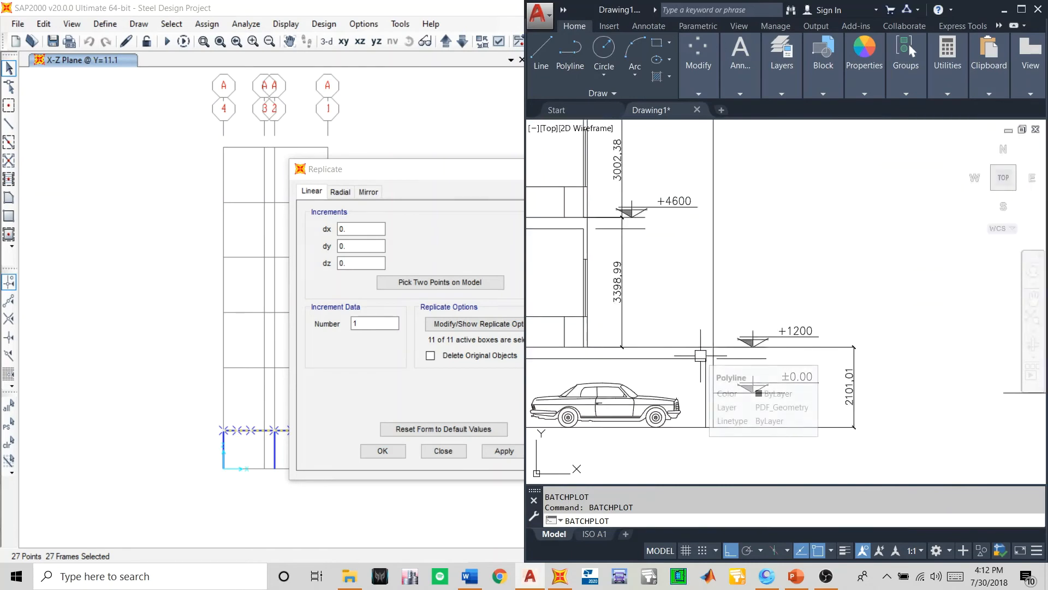
{"action": "scroll", "coordinate": [710, 350], "scroll_direction": "down", "scroll_amount": 4}
{"action": "scroll", "coordinate": [676, 323], "scroll_direction": "up", "scroll_amount": 6}
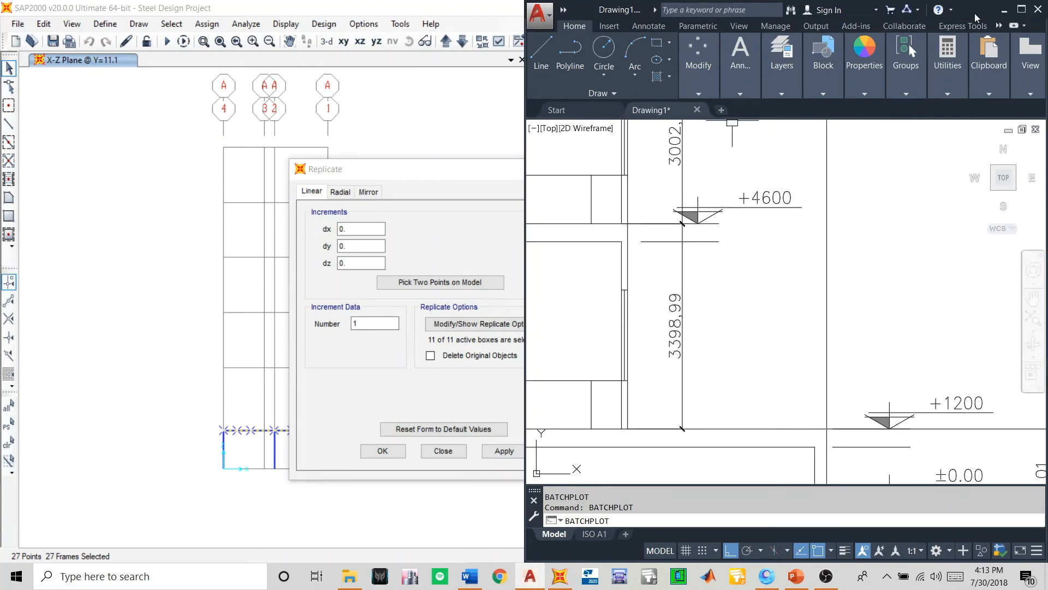
{"action": "left_click", "coordinate": [1004, 10]}
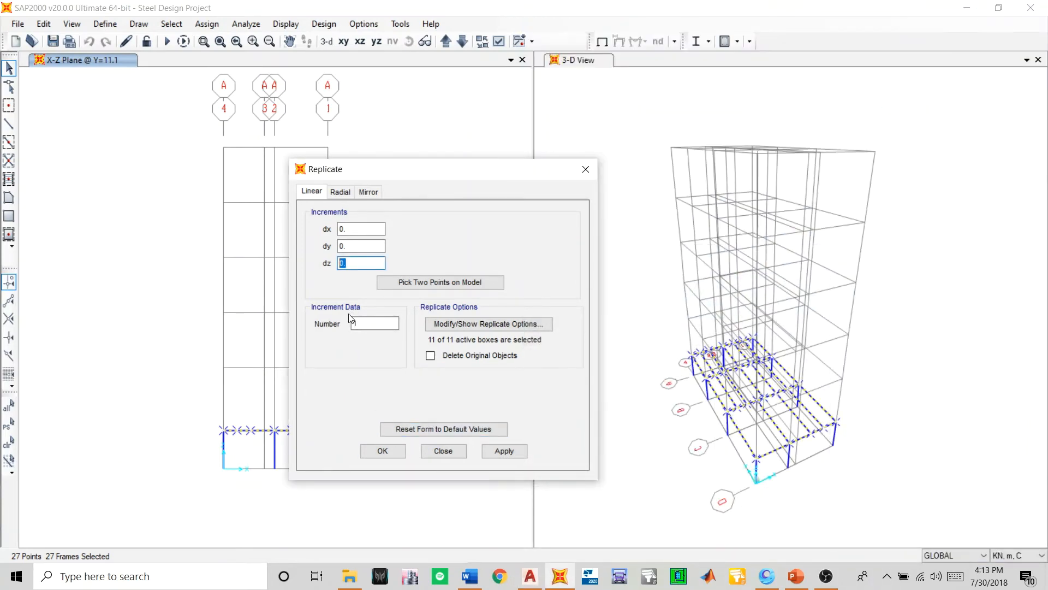
- Replicate the selected first-level beams and joists linearly once with a dz increment of 3.4 m
{"action": "type", "text": "3."}
{"action": "left_click", "coordinate": [503, 451]}
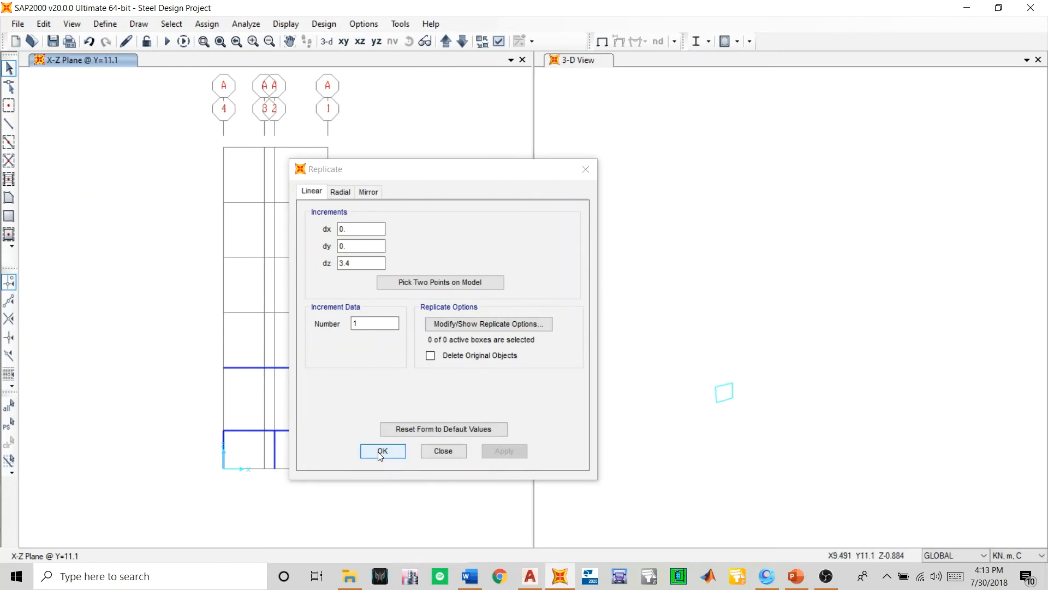
{"action": "left_click", "coordinate": [383, 452]}
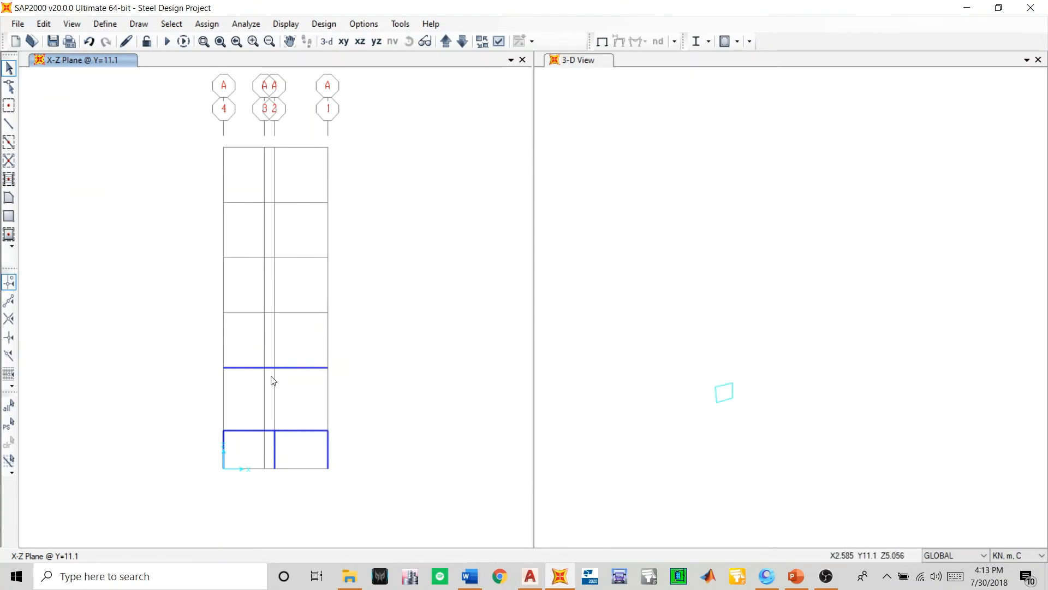
- Change the X-Z elevation window to a 3-D view, close the blank 3-D window and add a new second window
{"action": "left_click", "coordinate": [327, 41]}
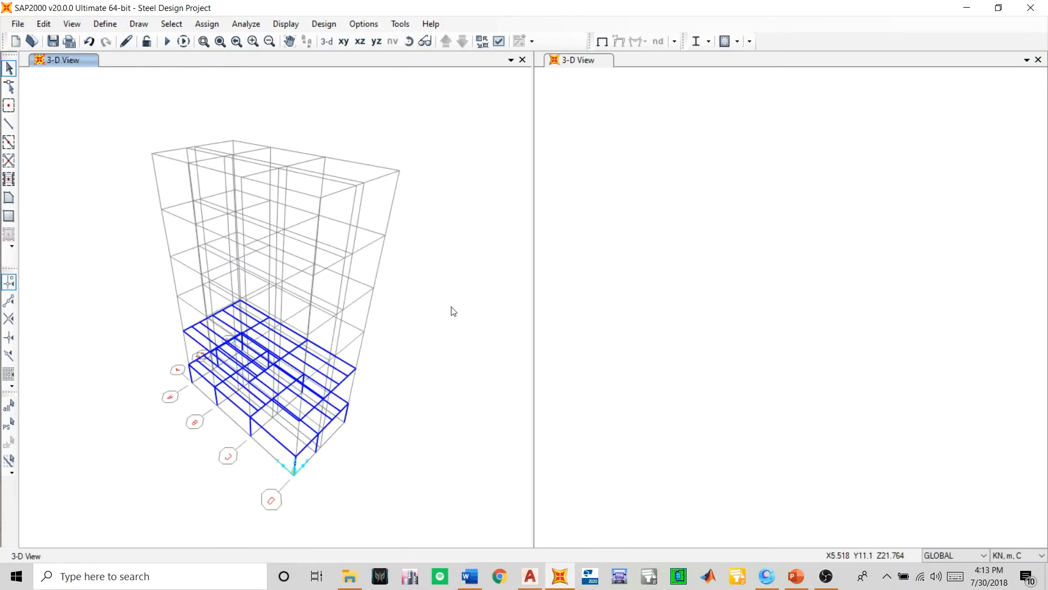
{"action": "left_click", "coordinate": [589, 319]}
{"action": "left_click", "coordinate": [1038, 59]}
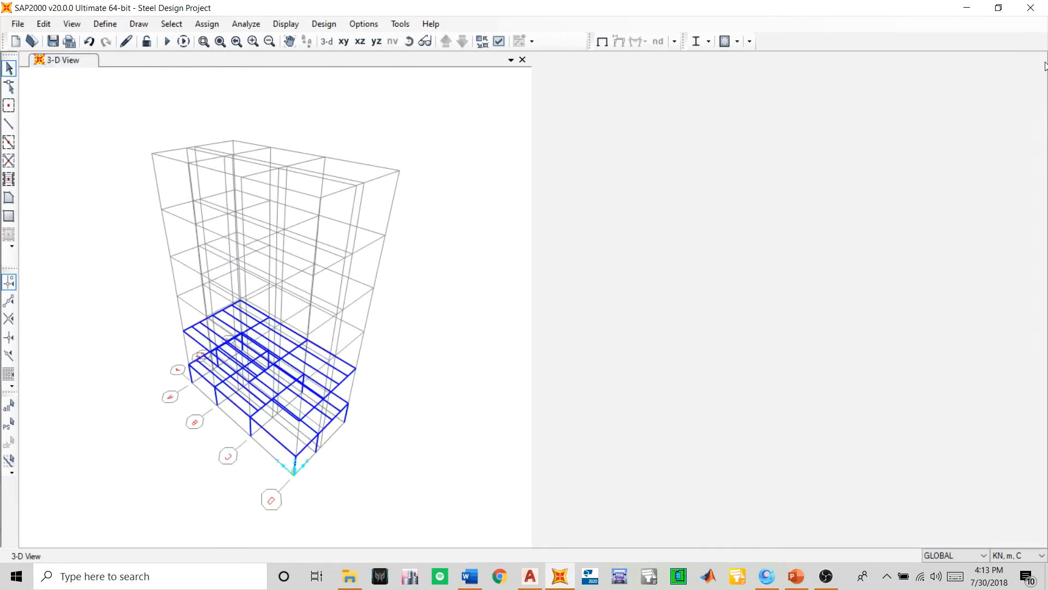
{"action": "left_click", "coordinate": [1037, 59]}
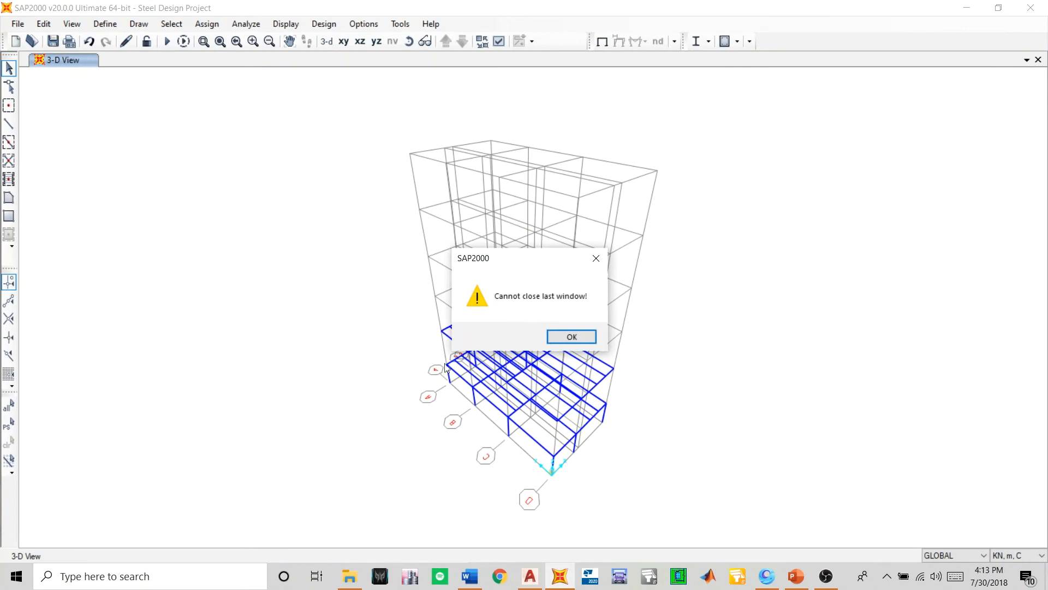
{"action": "left_click", "coordinate": [596, 258]}
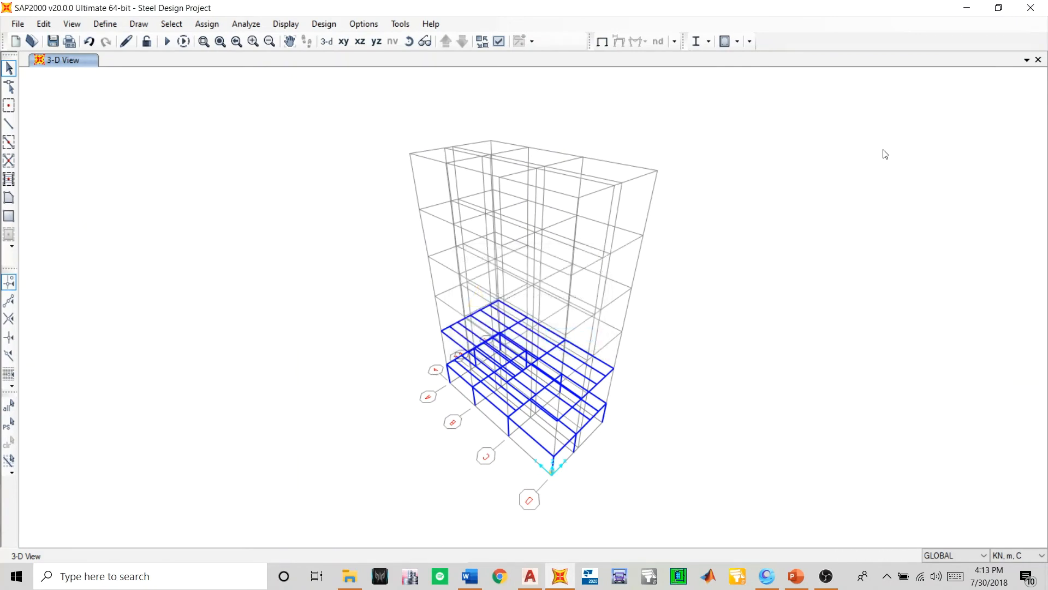
{"action": "left_click", "coordinate": [1027, 59]}
{"action": "left_click", "coordinate": [991, 90]}
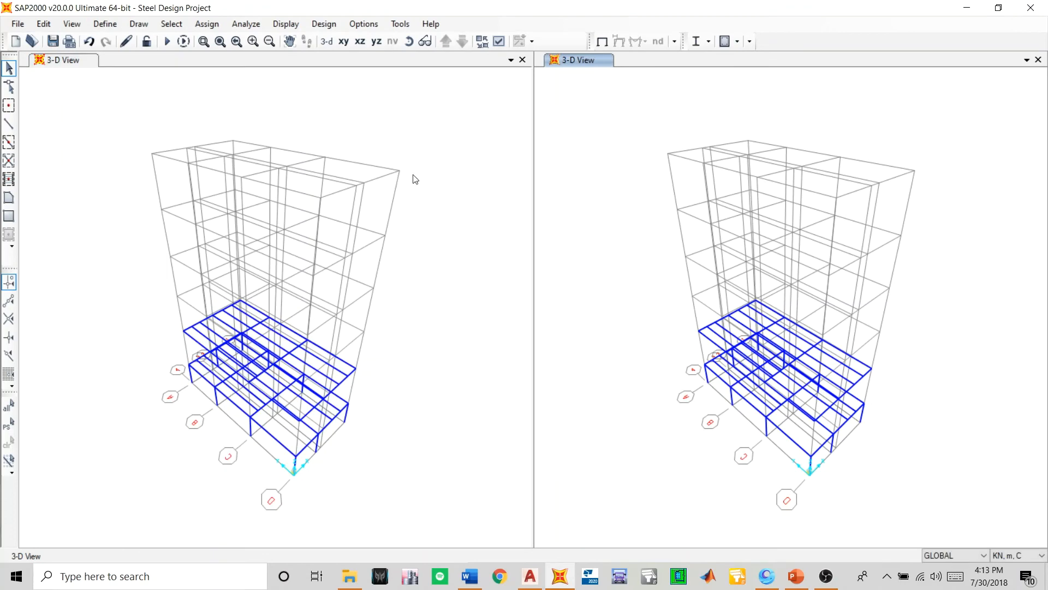
- Set the first window to the X-Y plan of the replicated level at Z=5.501
{"action": "left_click", "coordinate": [459, 210]}
{"action": "left_click", "coordinate": [340, 44]}
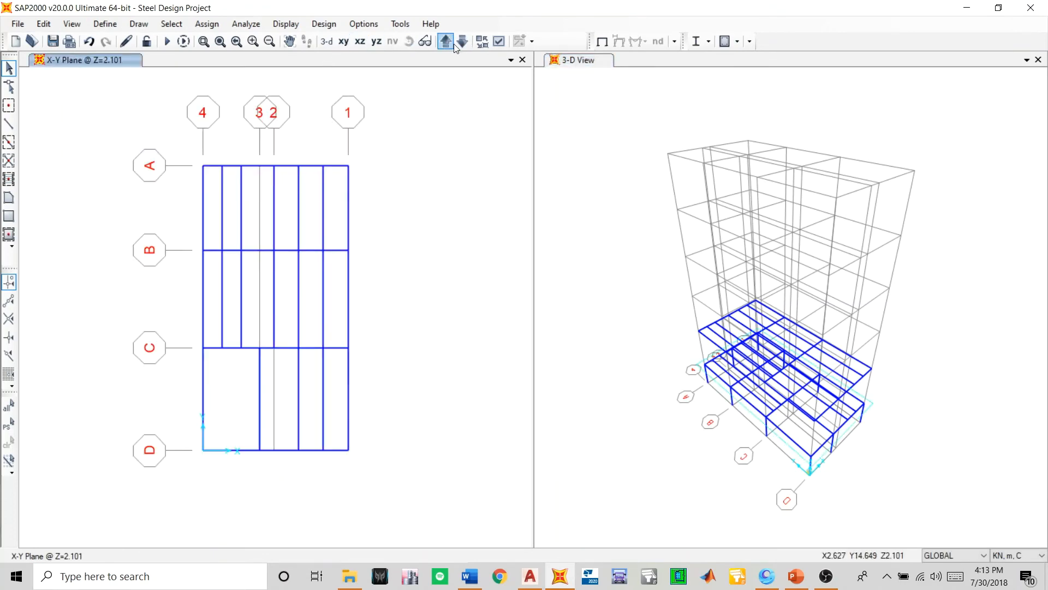
{"action": "left_click", "coordinate": [458, 44]}
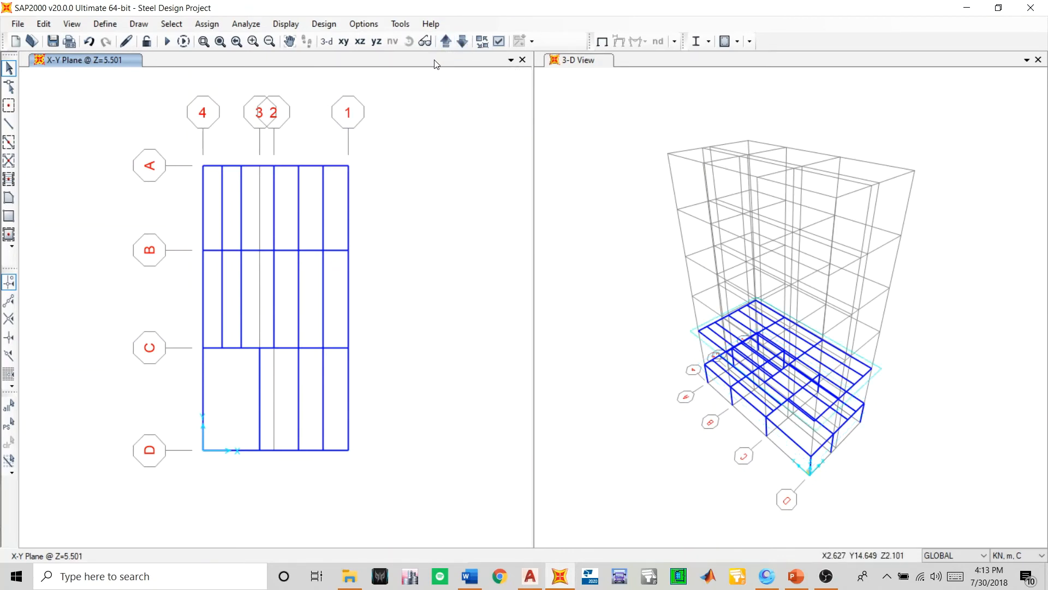
{"action": "left_click", "coordinate": [829, 576]}
{"action": "left_click", "coordinate": [829, 576]}
- Rotate the 3-D view towards the front and examine the gap between the first-level frame and the replicated floor beams
{"action": "left_click", "coordinate": [685, 348]}
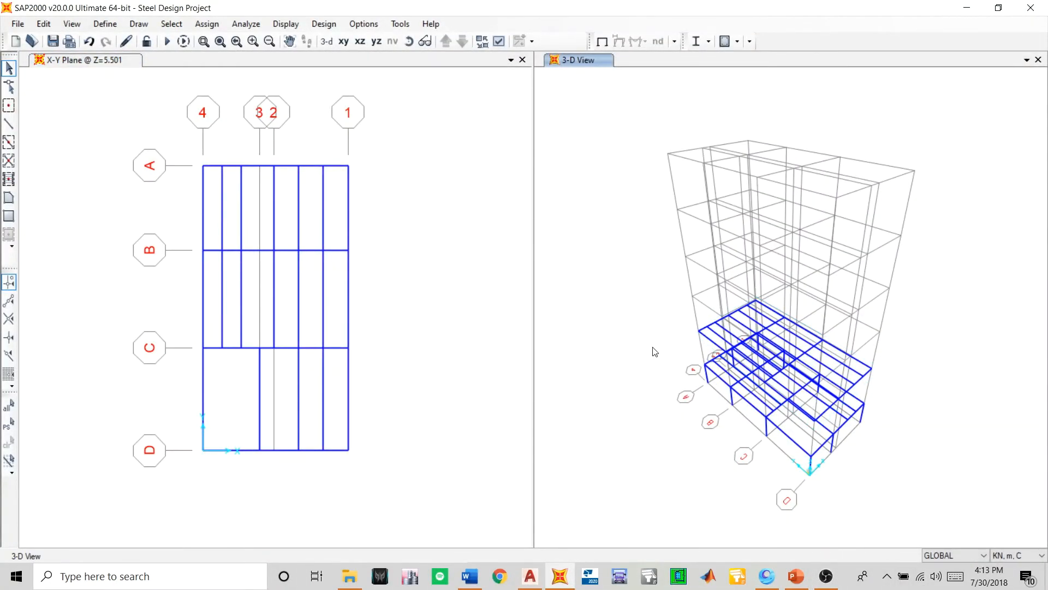
{"action": "left_click", "coordinate": [409, 41]}
{"action": "left_click_drag", "start_coordinate": [850, 456], "coordinate": [733, 361]}
{"action": "scroll", "coordinate": [860, 264], "scroll_direction": "up", "scroll_amount": 3}
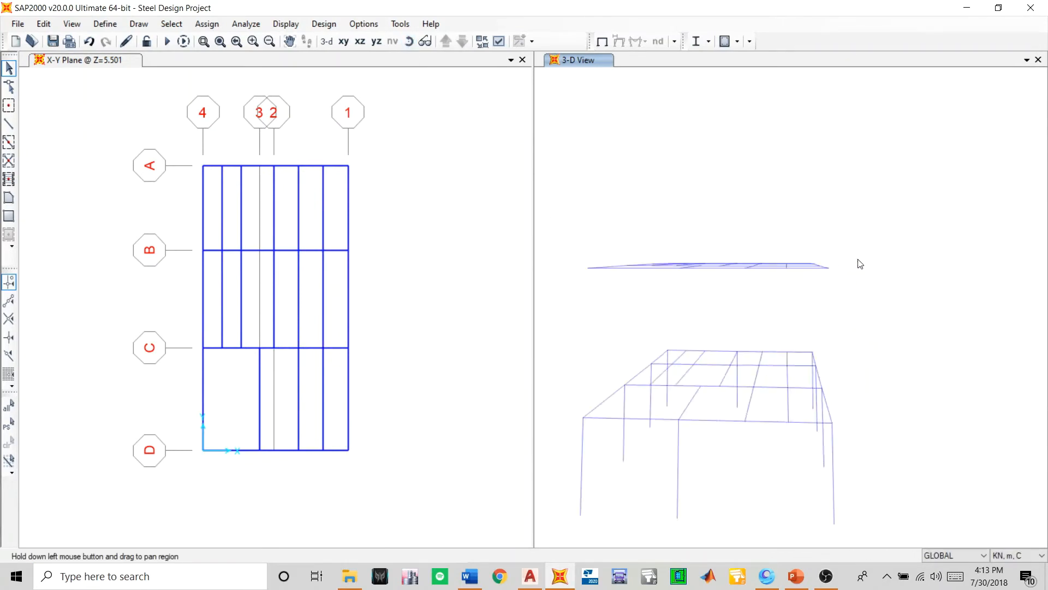
{"action": "scroll", "coordinate": [821, 279], "scroll_direction": "up", "scroll_amount": 4}
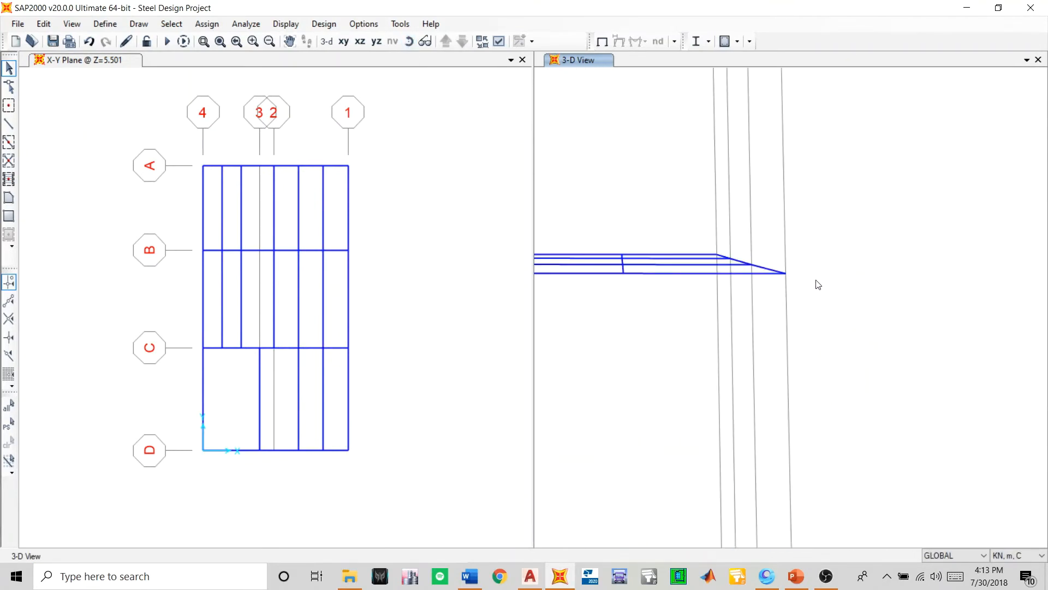
{"action": "scroll", "coordinate": [819, 285], "scroll_direction": "down", "scroll_amount": 4}
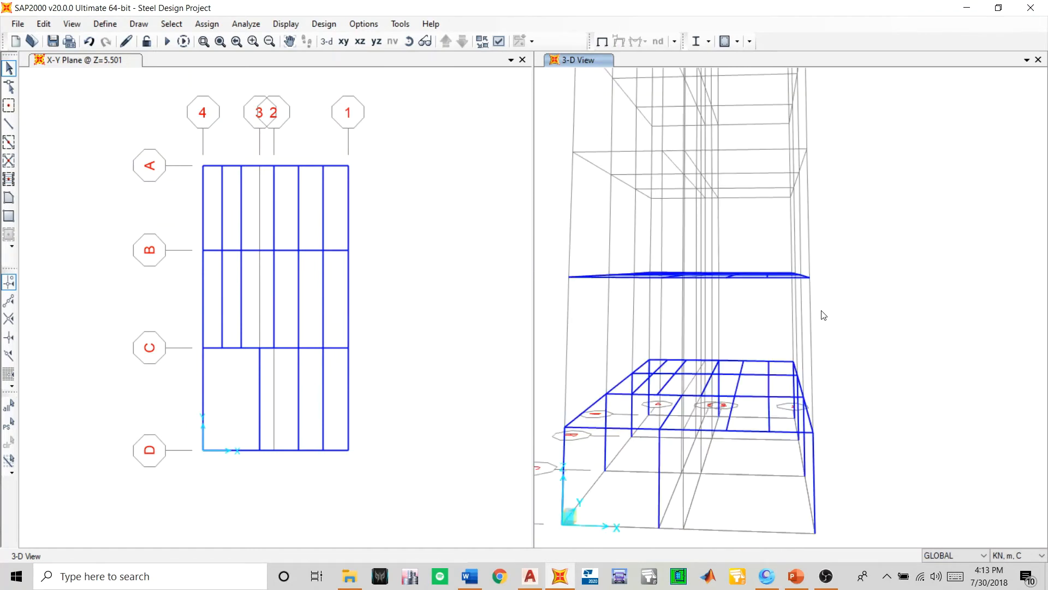
{"action": "left_click", "coordinate": [9, 123]}
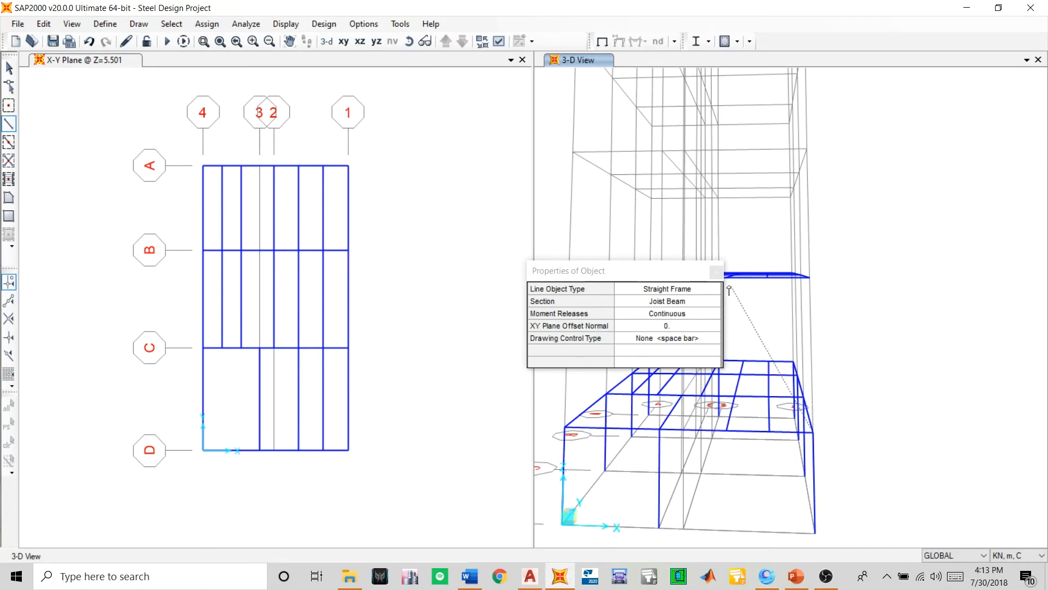
{"action": "left_click", "coordinate": [717, 271]}
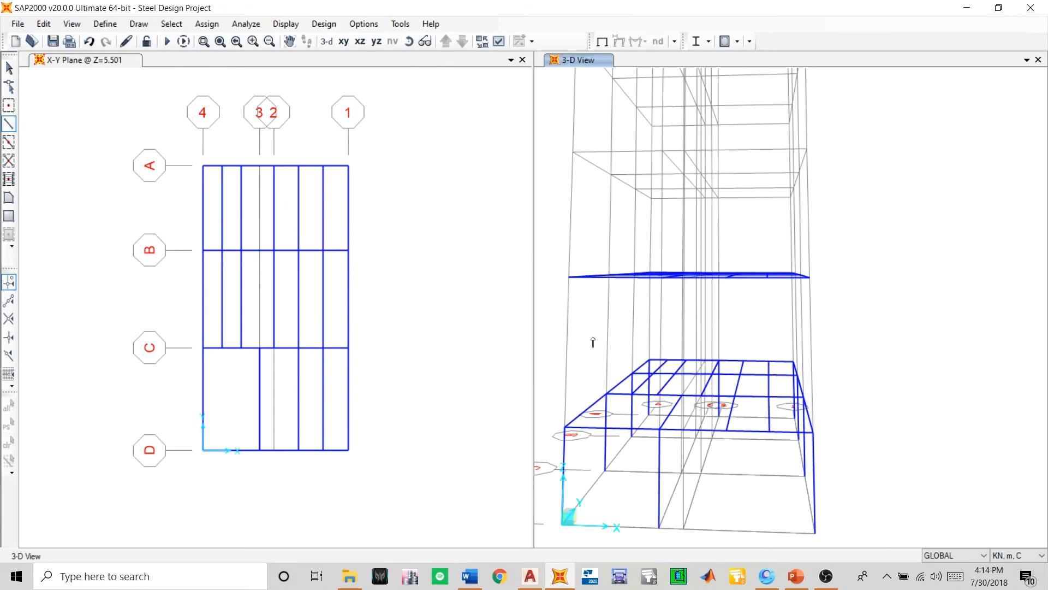
{"action": "key", "text": "Escape"}
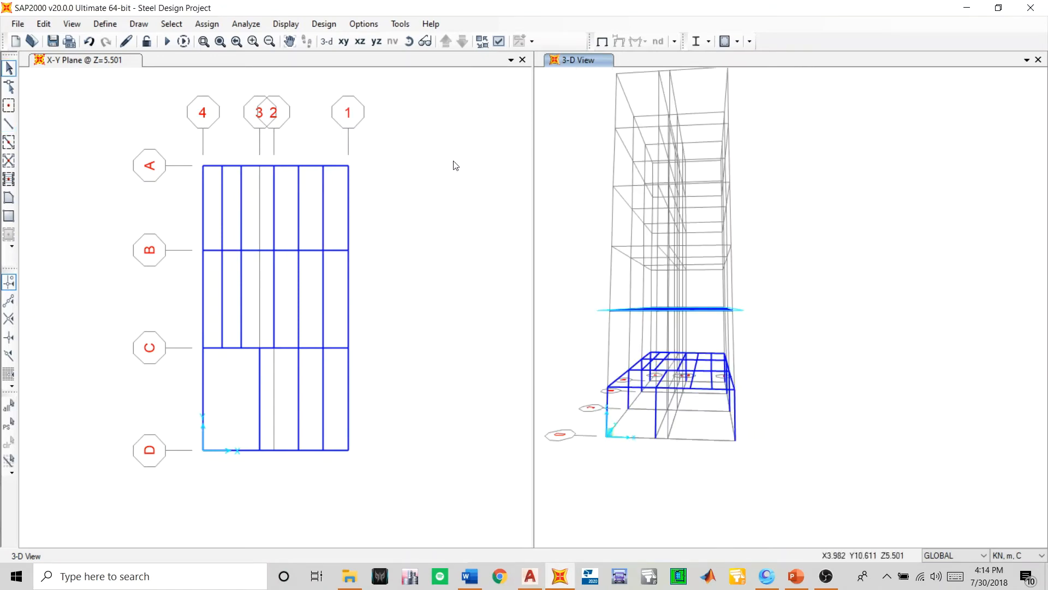
- Quick-draw Column Final columns between the two framed levels on the grid A elevation (Y=11.1) at grids 4, 2 and 1
{"action": "left_click", "coordinate": [326, 363]}
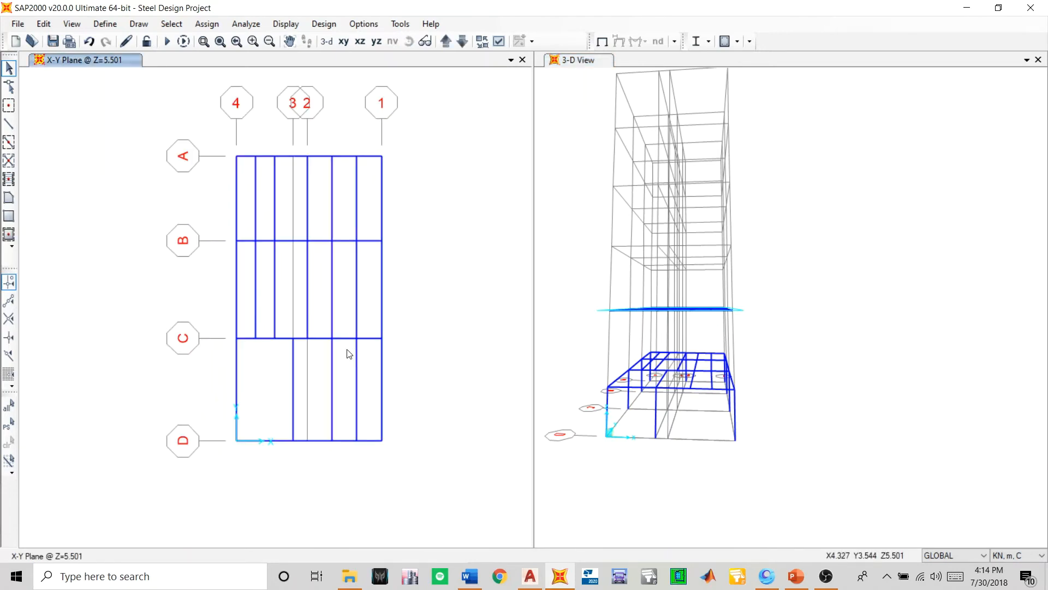
{"action": "left_click", "coordinate": [8, 143]}
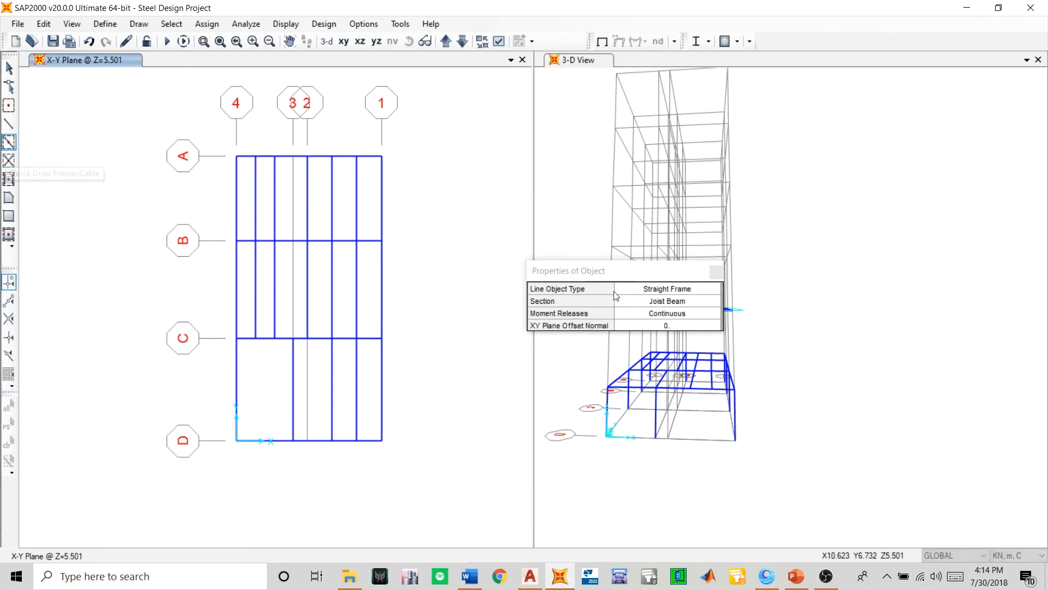
{"action": "left_click", "coordinate": [647, 302]}
{"action": "left_click", "coordinate": [648, 301]}
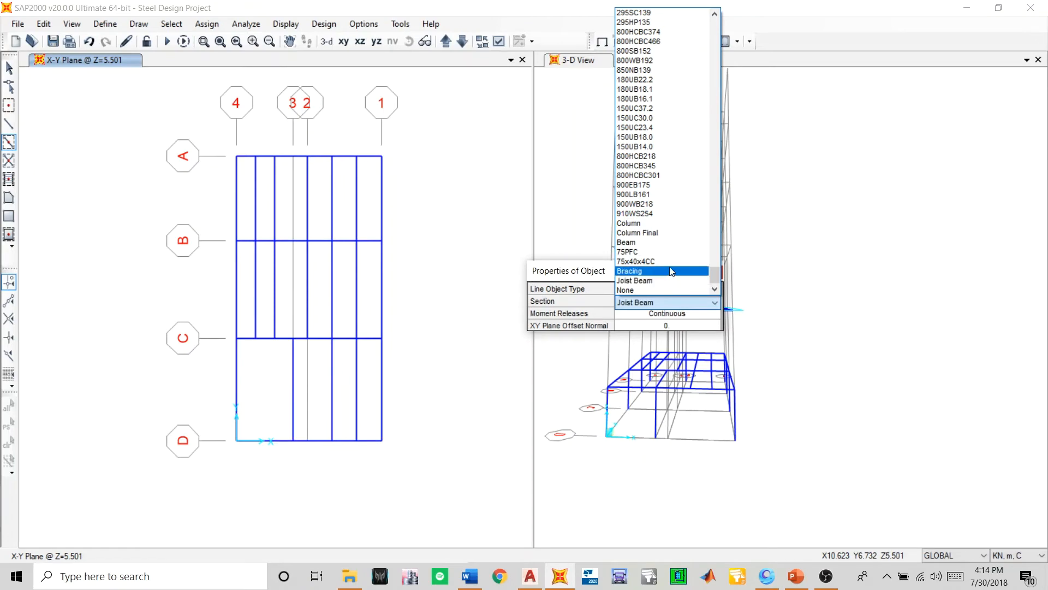
{"action": "left_click", "coordinate": [658, 232]}
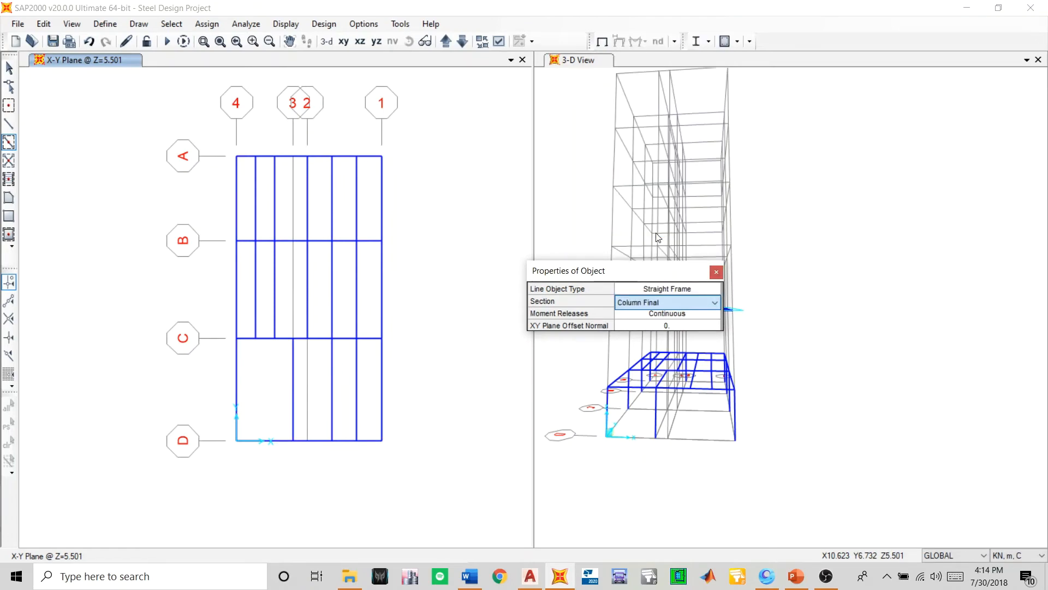
{"action": "left_click", "coordinate": [717, 272]}
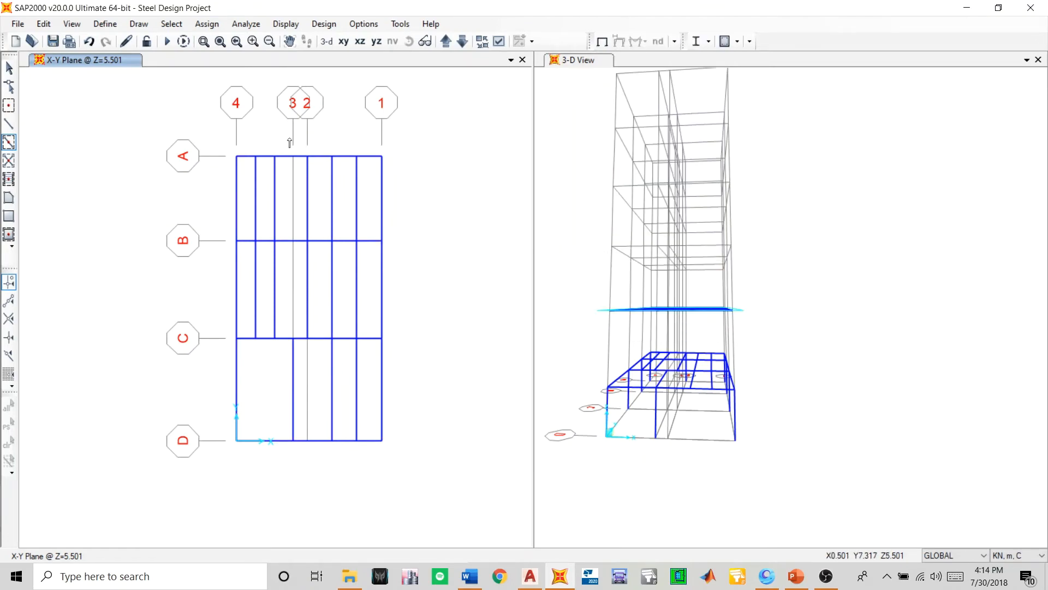
{"action": "left_click", "coordinate": [360, 41]}
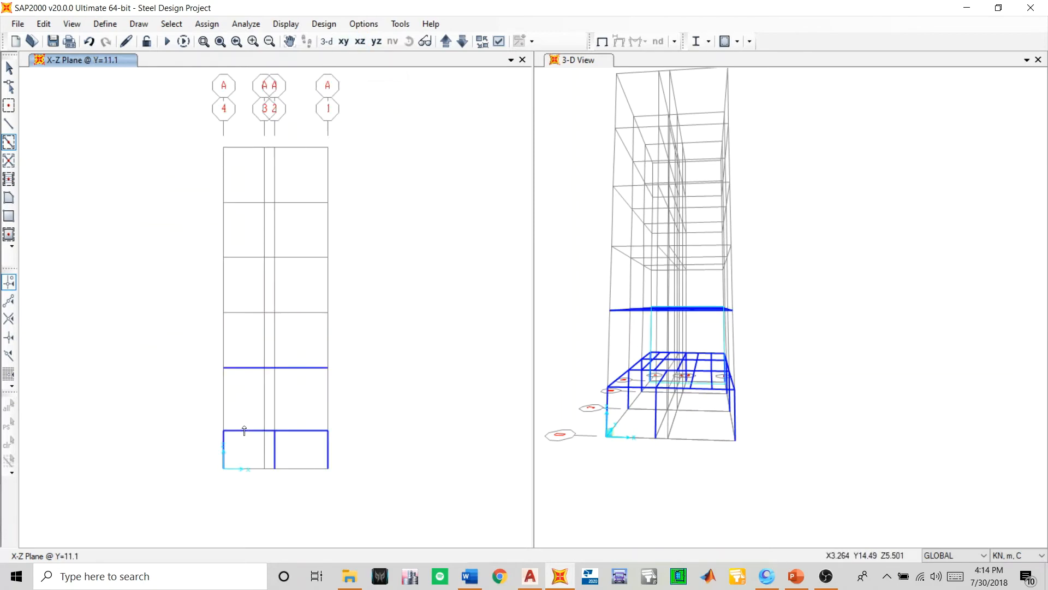
{"action": "middle_click_drag", "start_coordinate": [253, 475], "coordinate": [270, 428]}
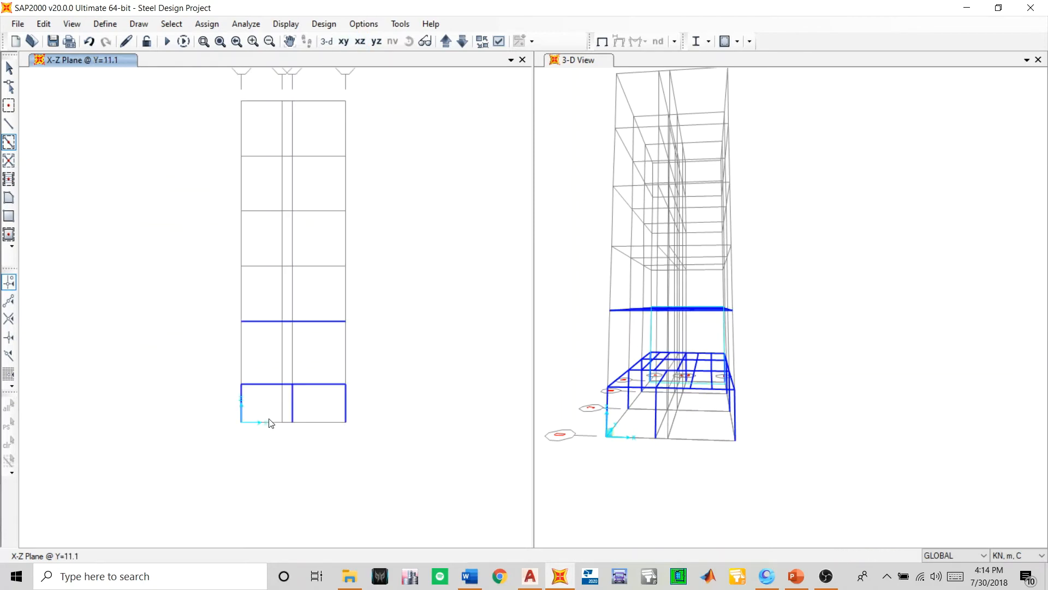
{"action": "left_click", "coordinate": [240, 352]}
{"action": "left_click", "coordinate": [294, 354]}
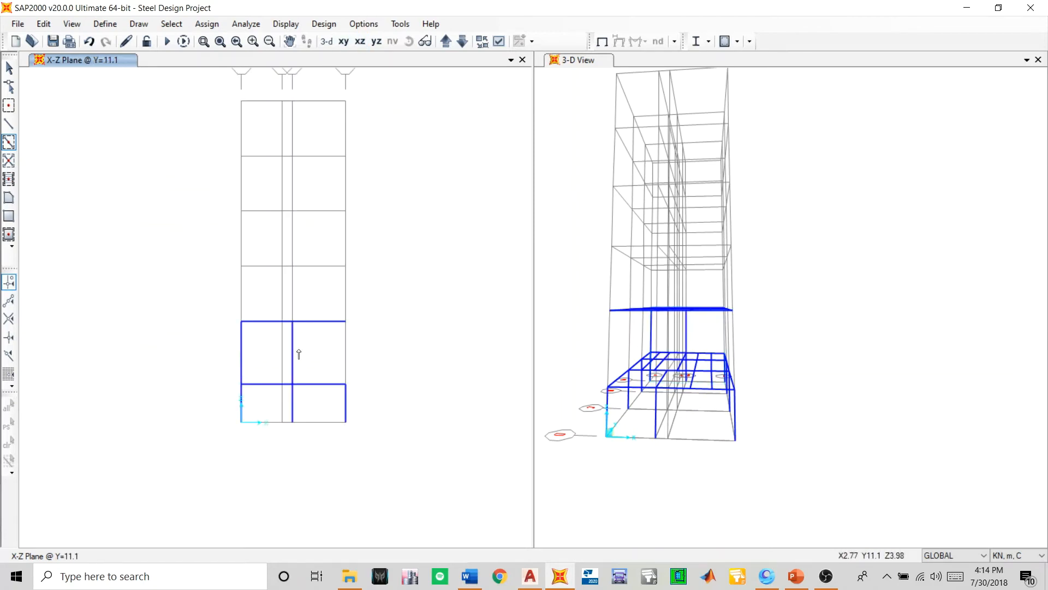
{"action": "left_click", "coordinate": [345, 346]}
- Quick-draw the same storey's columns at grids 4 and 1 on the D, C and B elevations
{"action": "left_click", "coordinate": [446, 41]}
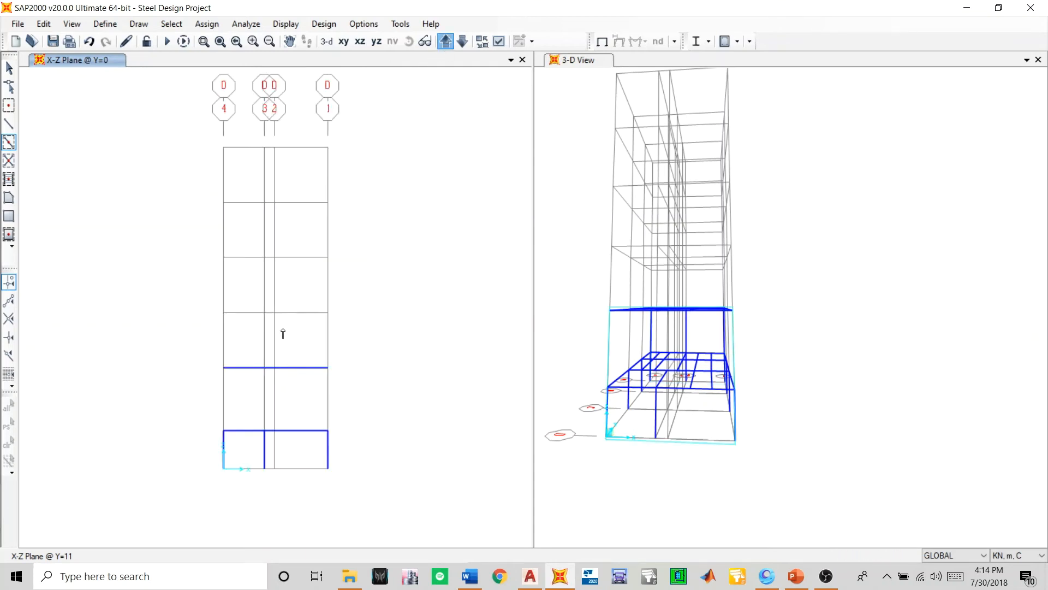
{"action": "left_click", "coordinate": [223, 401]}
{"action": "left_click", "coordinate": [328, 403]}
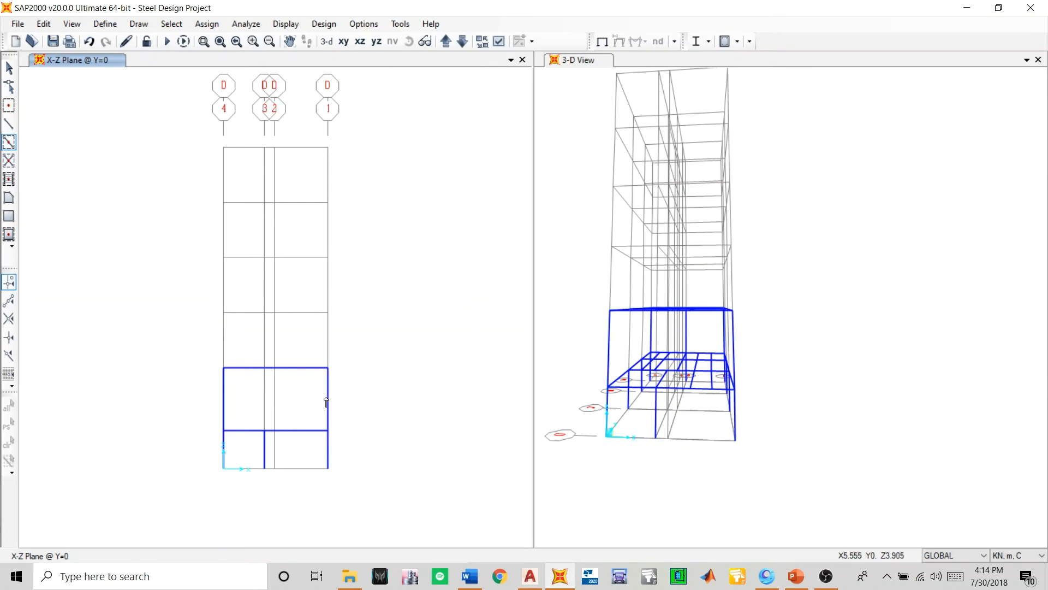
{"action": "left_click", "coordinate": [446, 42]}
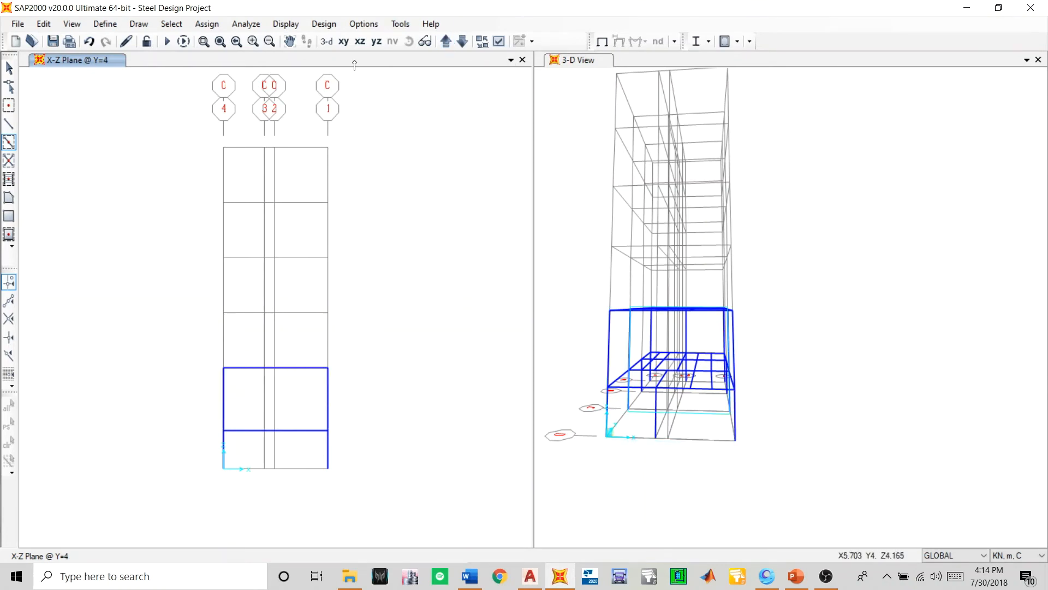
{"action": "left_click", "coordinate": [446, 41]}
{"action": "left_click", "coordinate": [224, 397]}
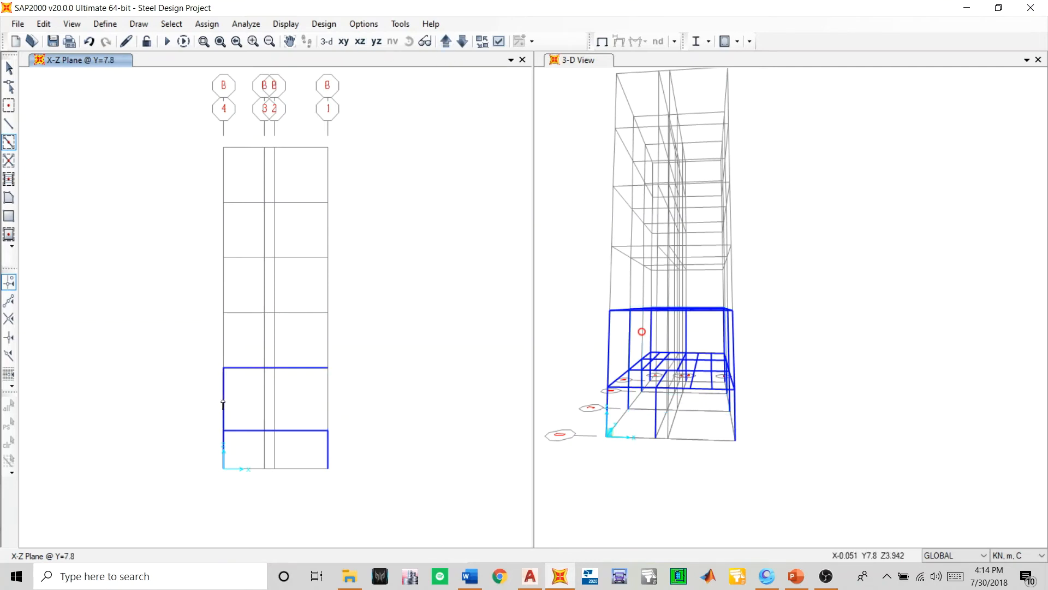
{"action": "left_click", "coordinate": [328, 403]}
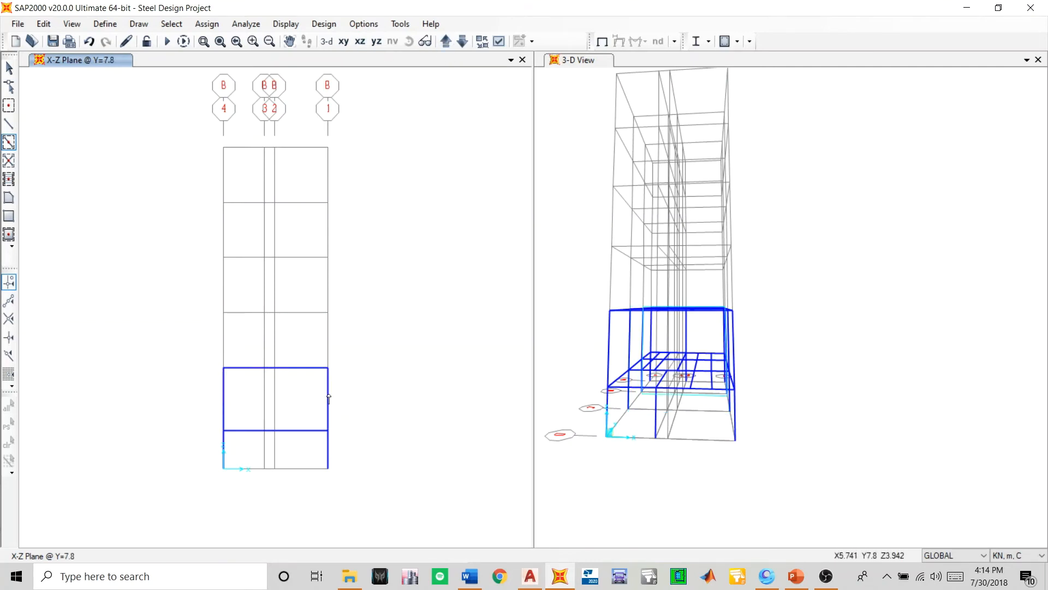
- Check the storey's columns on the grid A elevation and save the model
{"action": "left_click", "coordinate": [446, 41]}
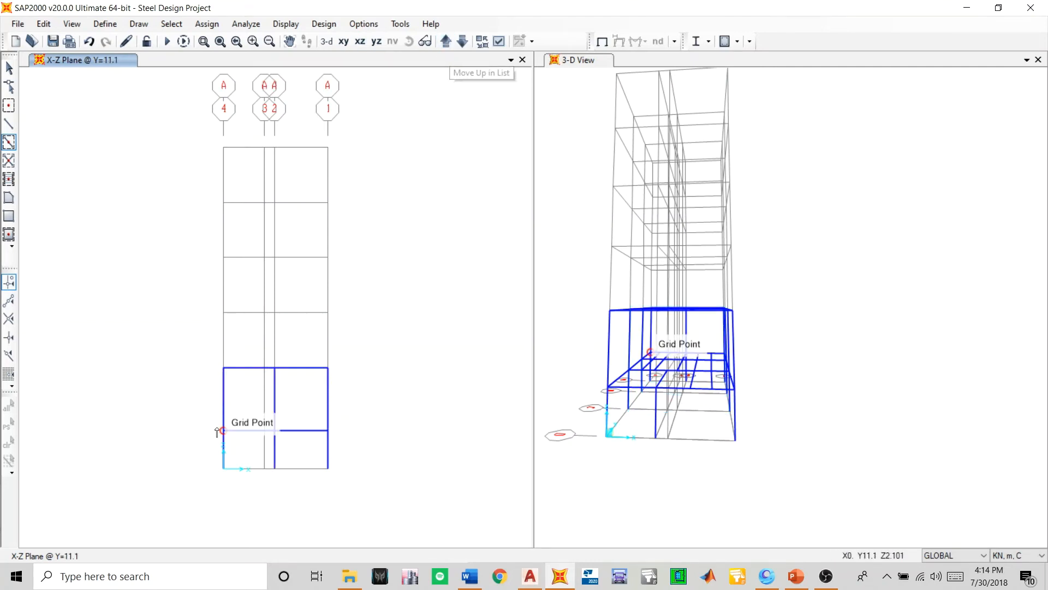
{"action": "left_click", "coordinate": [451, 46]}
{"action": "left_click", "coordinate": [451, 45]}
{"action": "left_click", "coordinate": [452, 44]}
{"action": "left_click", "coordinate": [452, 44]}
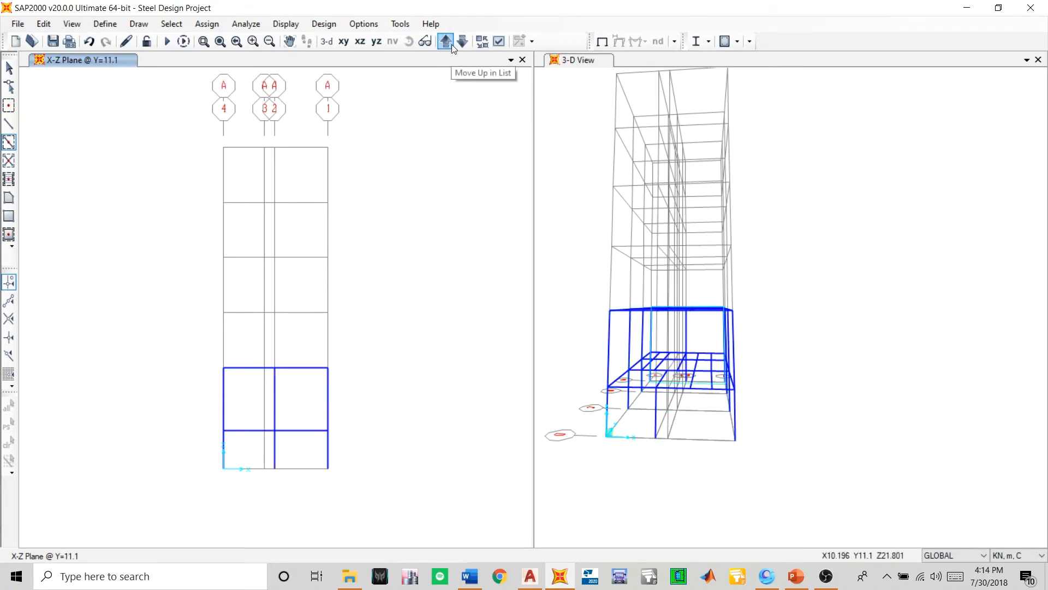
{"action": "key", "text": "ctrl+s"}
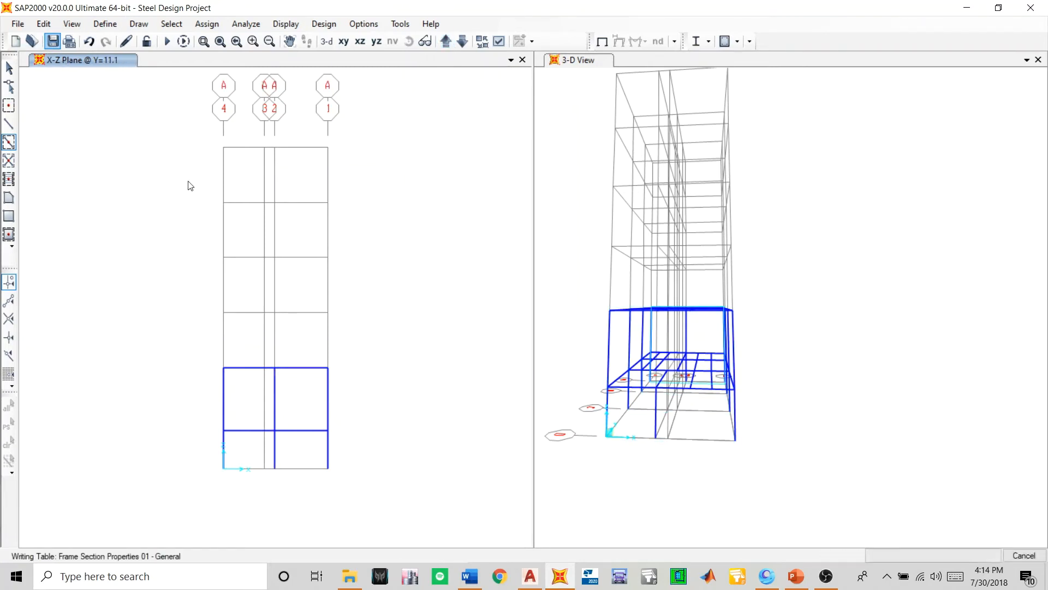
- Change the first window to a 3-D view and select all beams and joists of the floor at Z=5.501
{"action": "left_click", "coordinate": [326, 41]}
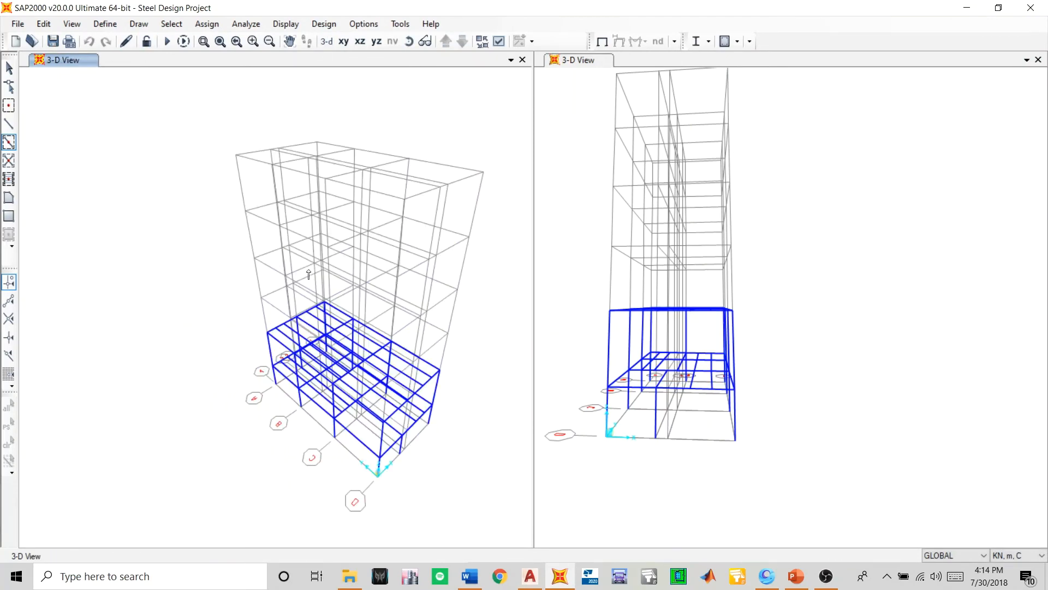
{"action": "left_click", "coordinate": [8, 68]}
{"action": "left_click", "coordinate": [408, 41]}
{"action": "mouse_move", "coordinate": [470, 423]}
{"action": "left_mouse_down"}
{"action": "mouse_move", "coordinate": [459, 479]}
{"action": "mouse_move", "coordinate": [355, 415]}
{"action": "mouse_move", "coordinate": [269, 408]}
{"action": "mouse_move", "coordinate": [244, 440]}
{"action": "mouse_move", "coordinate": [243, 409]}
{"action": "mouse_move", "coordinate": [229, 397]}
{"action": "left_mouse_up"}
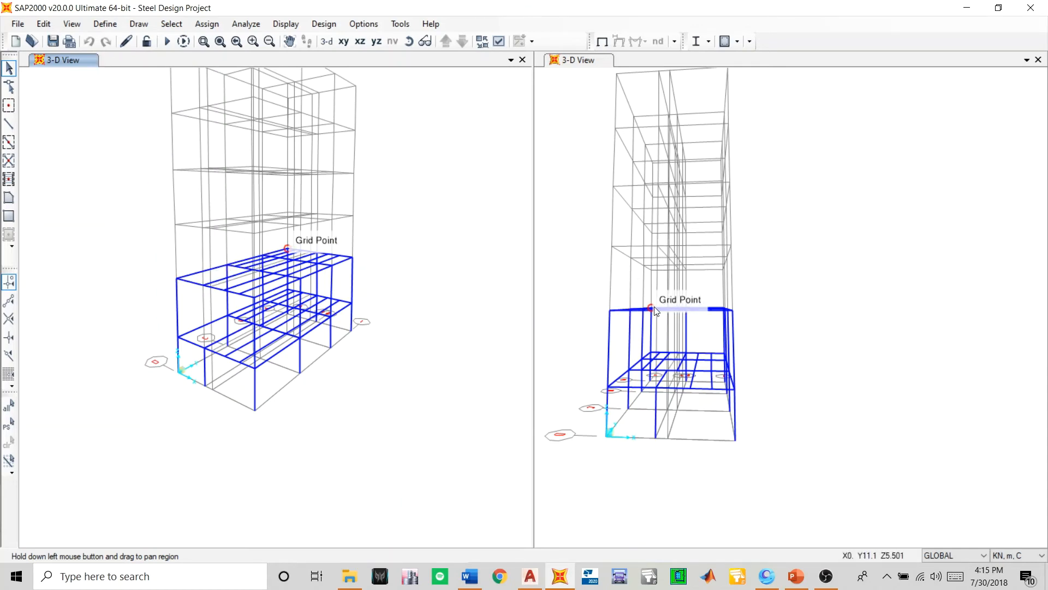
{"action": "left_click_drag", "start_coordinate": [576, 282], "coordinate": [770, 339]}
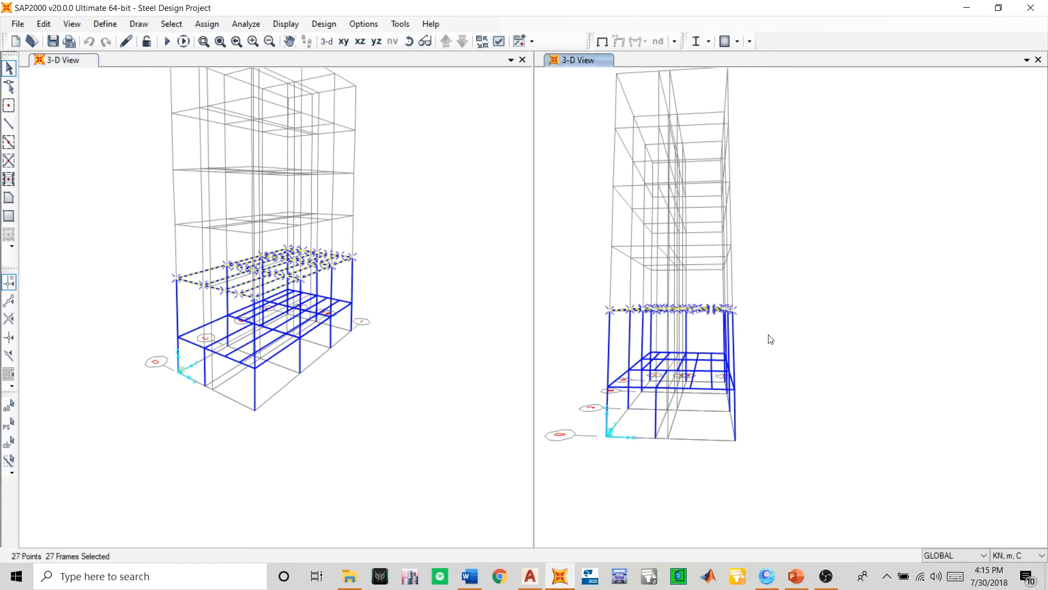
{"action": "left_click", "coordinate": [409, 42]}
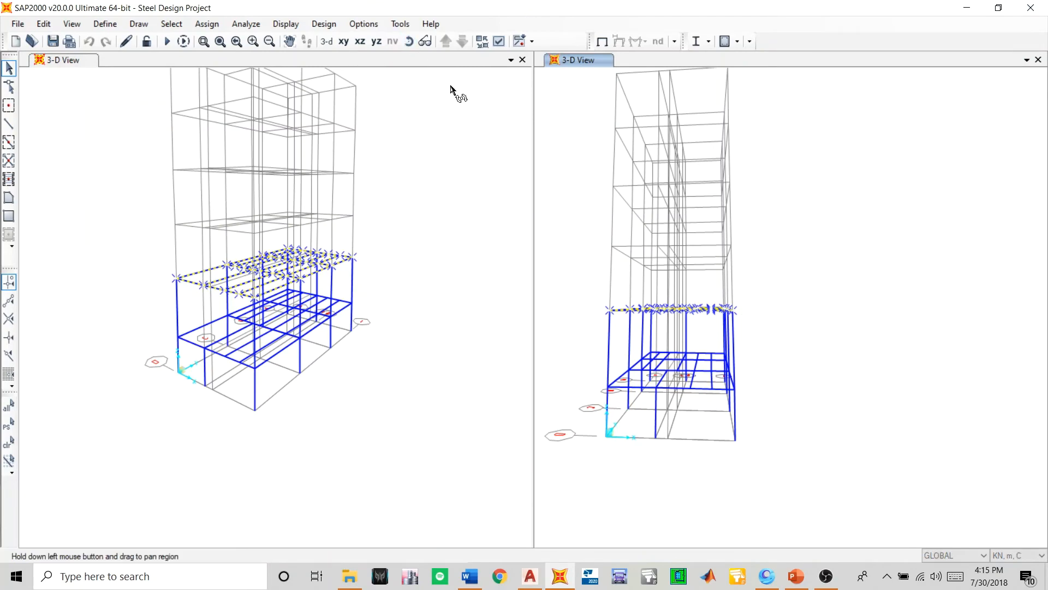
{"action": "left_click_drag", "start_coordinate": [581, 234], "coordinate": [434, 307]}
{"action": "scroll", "coordinate": [792, 265], "scroll_direction": "up", "scroll_amount": 3}
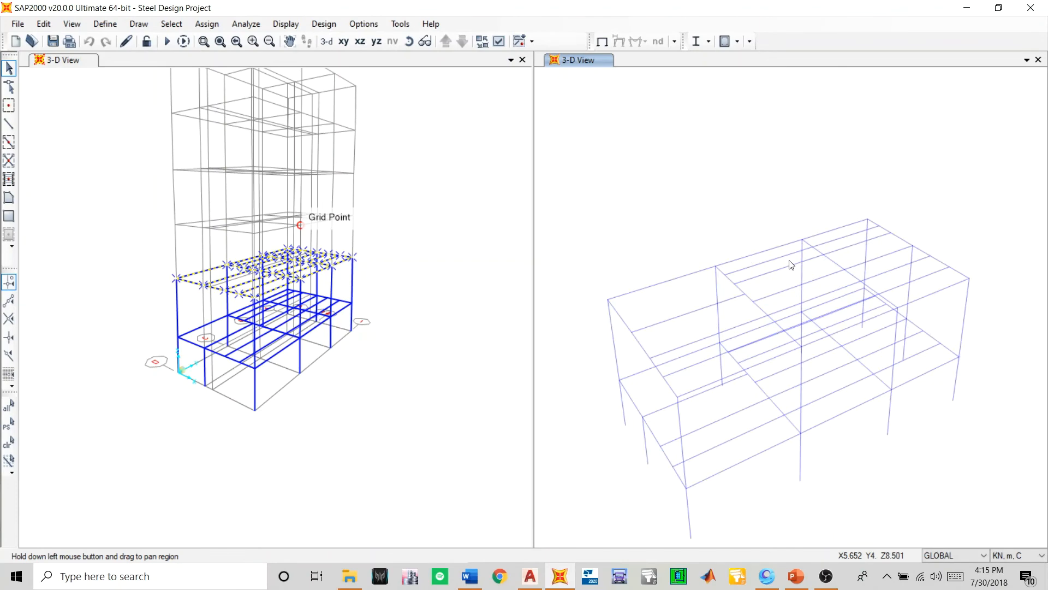
{"action": "scroll", "coordinate": [792, 264], "scroll_direction": "down", "scroll_amount": 3}
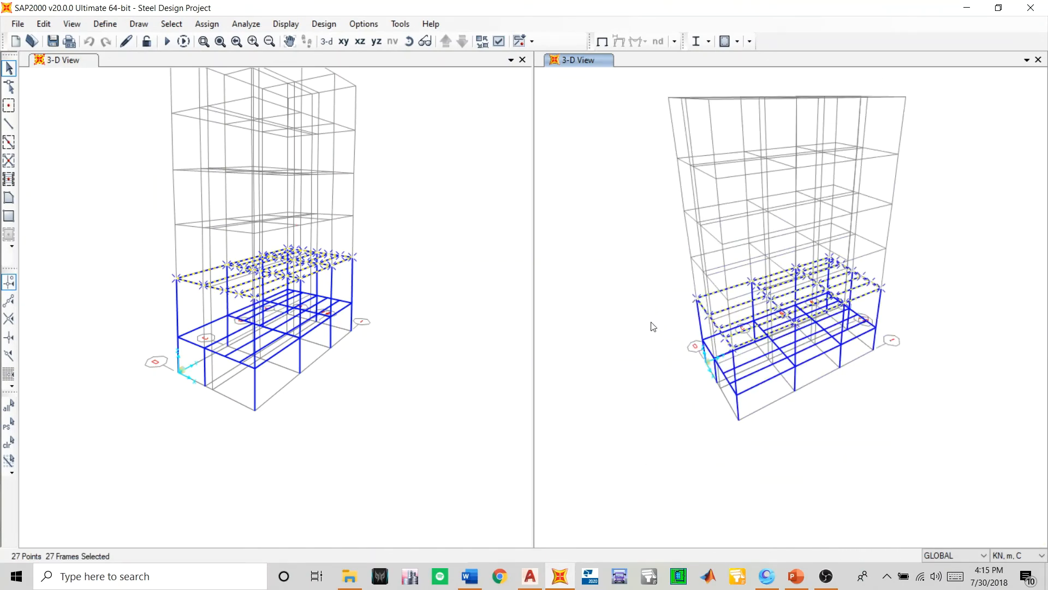
- Start a linear Replicate, clear the dz increment and check the upper storey heights in the AutoCAD Section A-A drawing
{"action": "key", "text": "ctrl+r"}
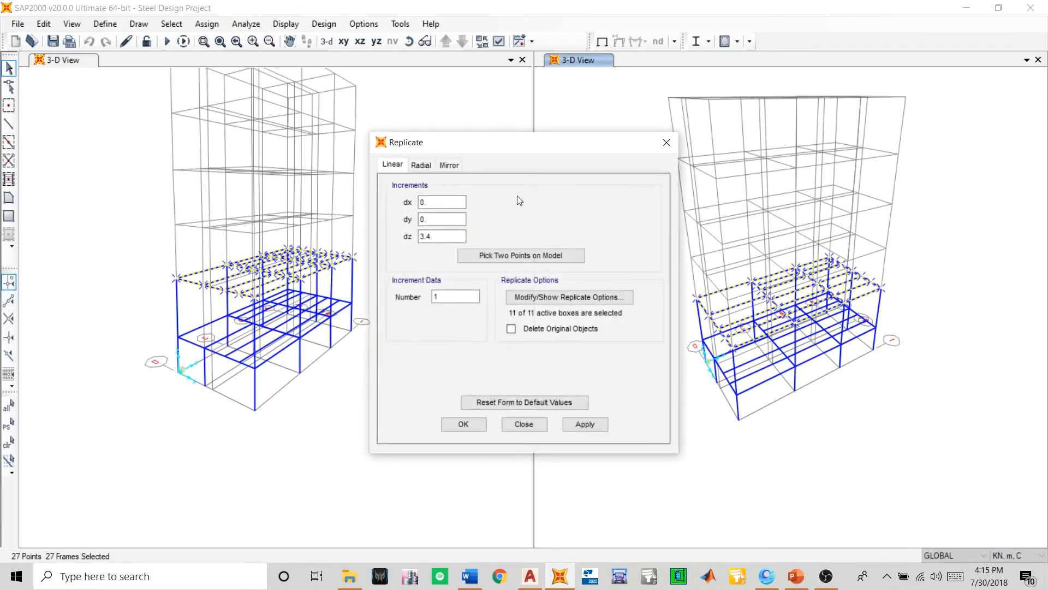
{"action": "left_click", "coordinate": [431, 236]}
{"action": "left_click_drag", "start_coordinate": [432, 237], "coordinate": [398, 242]}
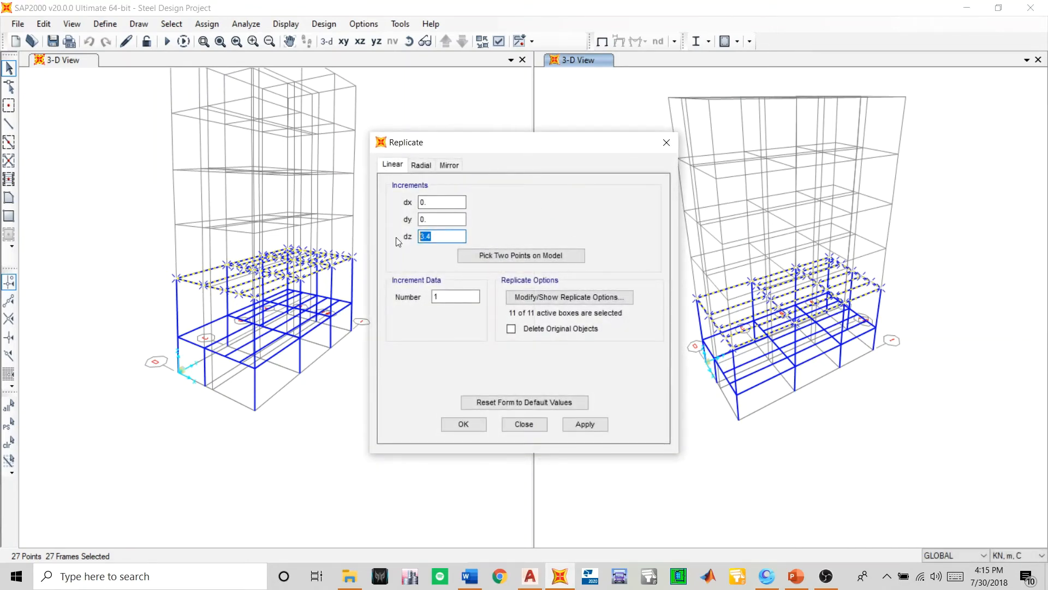
{"action": "key", "text": "BackSpace"}
{"action": "left_click", "coordinate": [471, 576]}
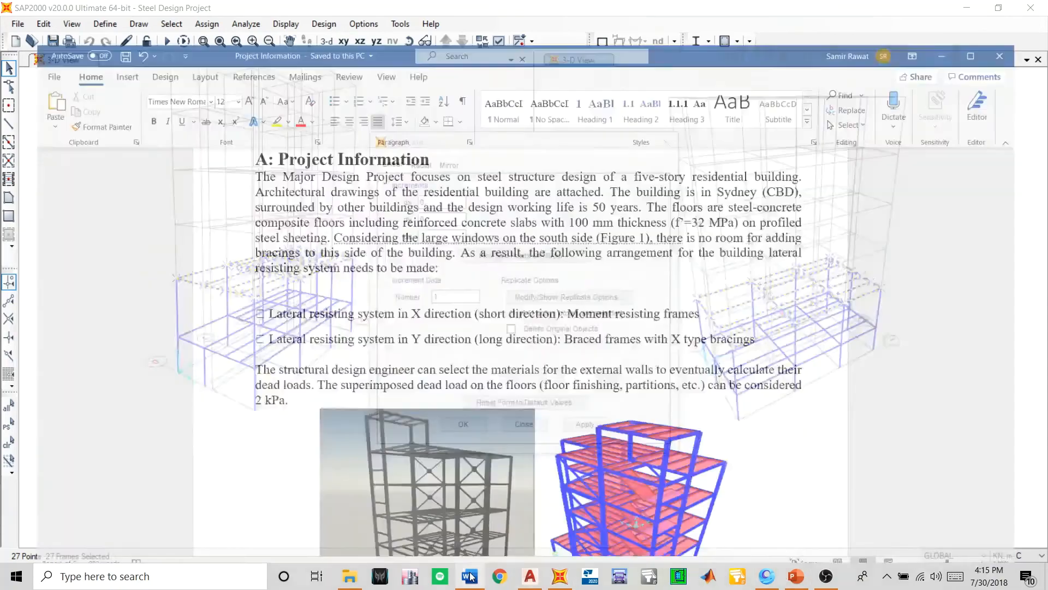
{"action": "left_click", "coordinate": [470, 577]}
{"action": "left_click", "coordinate": [590, 576]}
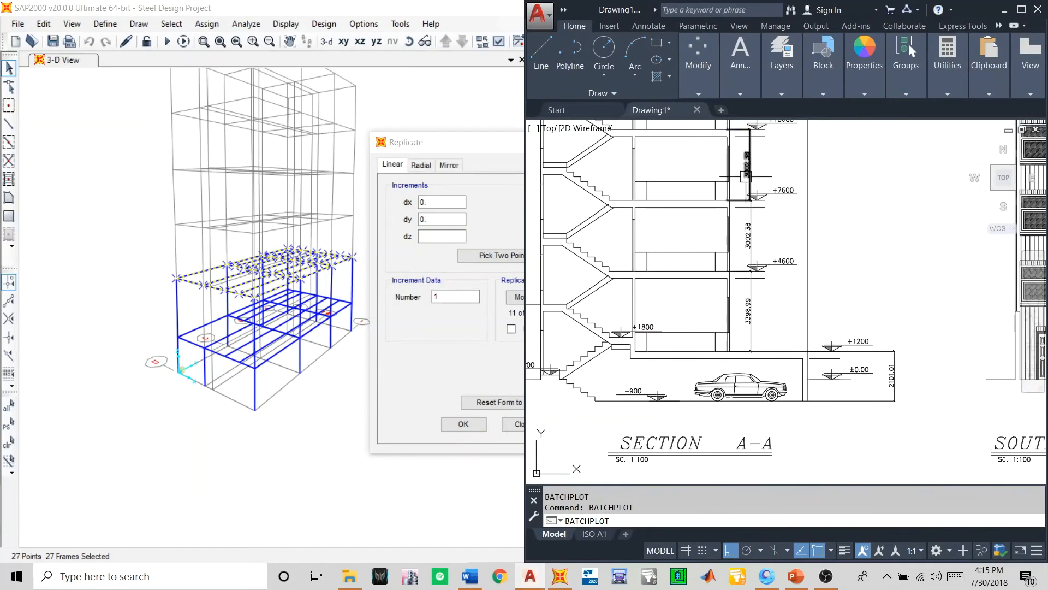
{"action": "scroll", "coordinate": [755, 278], "scroll_direction": "up", "scroll_amount": 3}
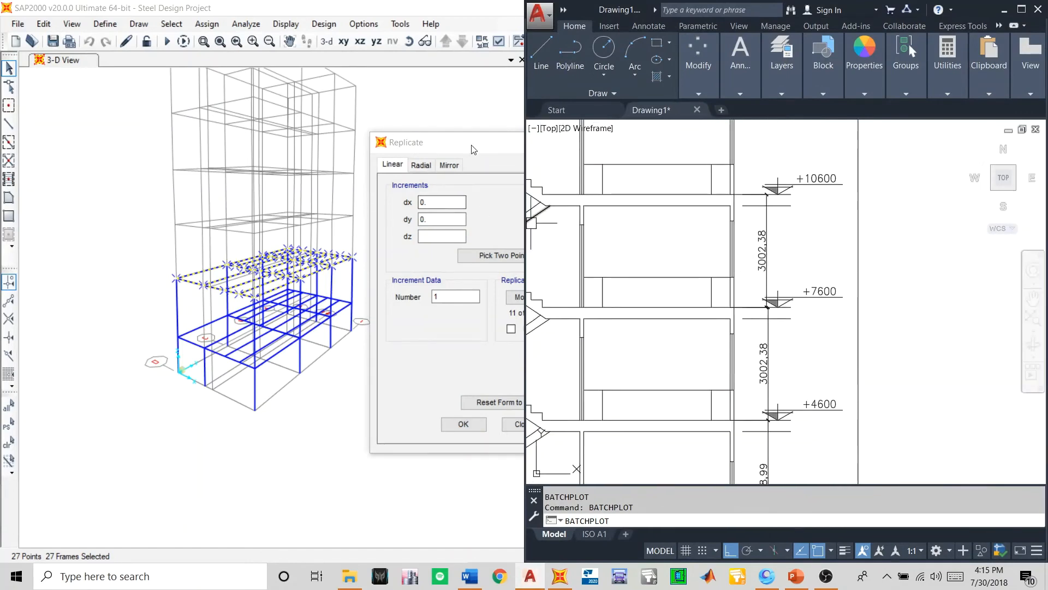
- Return to SAP2000 and replicate the selected floor framing linearly 4 times with a dz increment of 3 m
{"action": "left_click", "coordinate": [474, 149]}
{"action": "left_click", "coordinate": [441, 236]}
{"action": "type", "text": "3"}
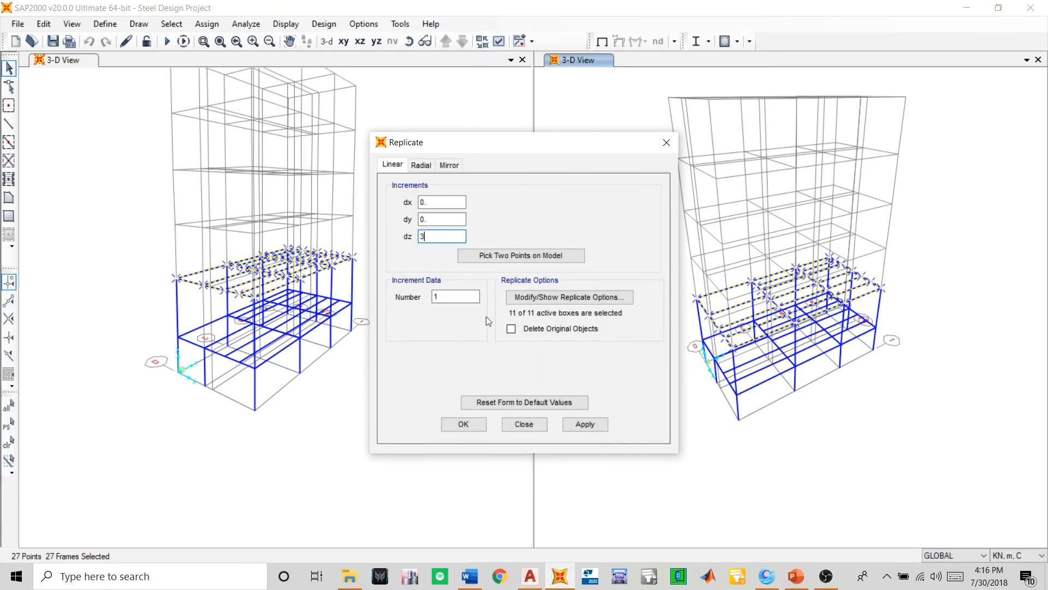
{"action": "key", "text": "Tab"}
{"action": "left_click", "coordinate": [597, 421]}
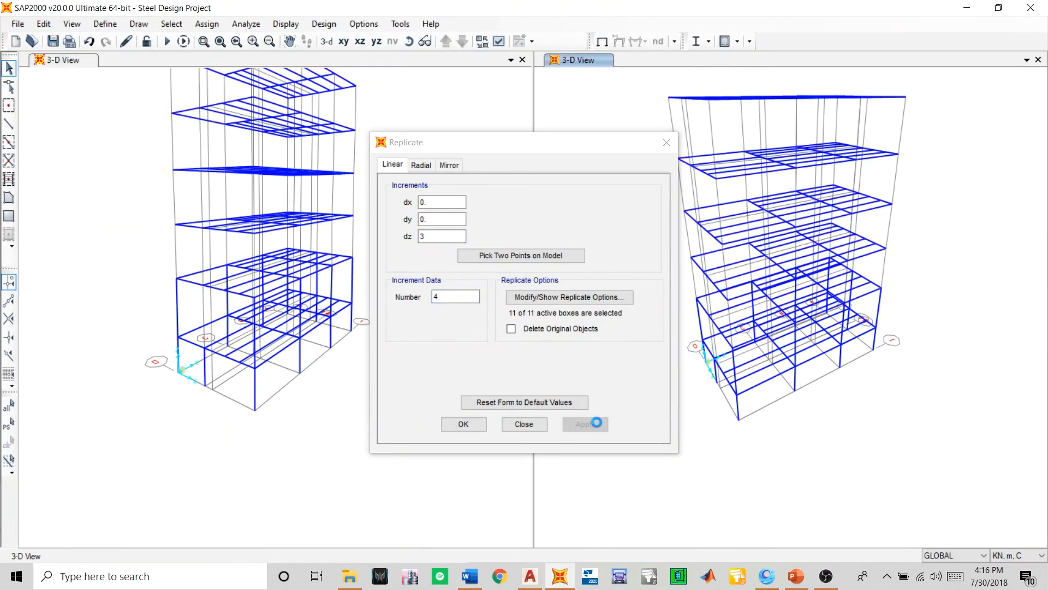
{"action": "left_click", "coordinate": [463, 424]}
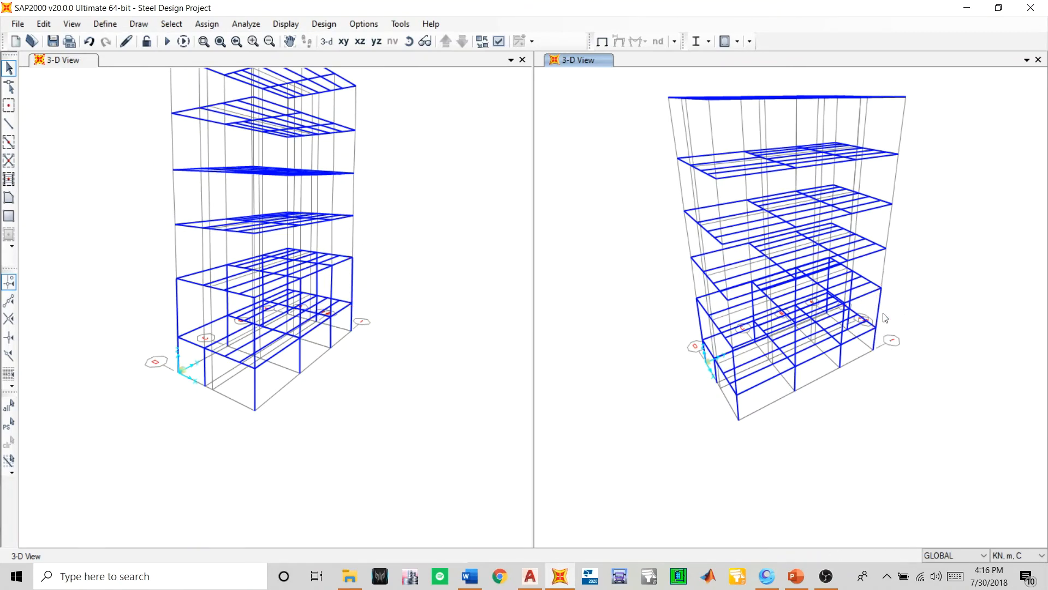
- Review the X-Y plans of the replicated levels and set the first window to the X-Z elevation at Y=11.1
{"action": "left_click", "coordinate": [398, 194]}
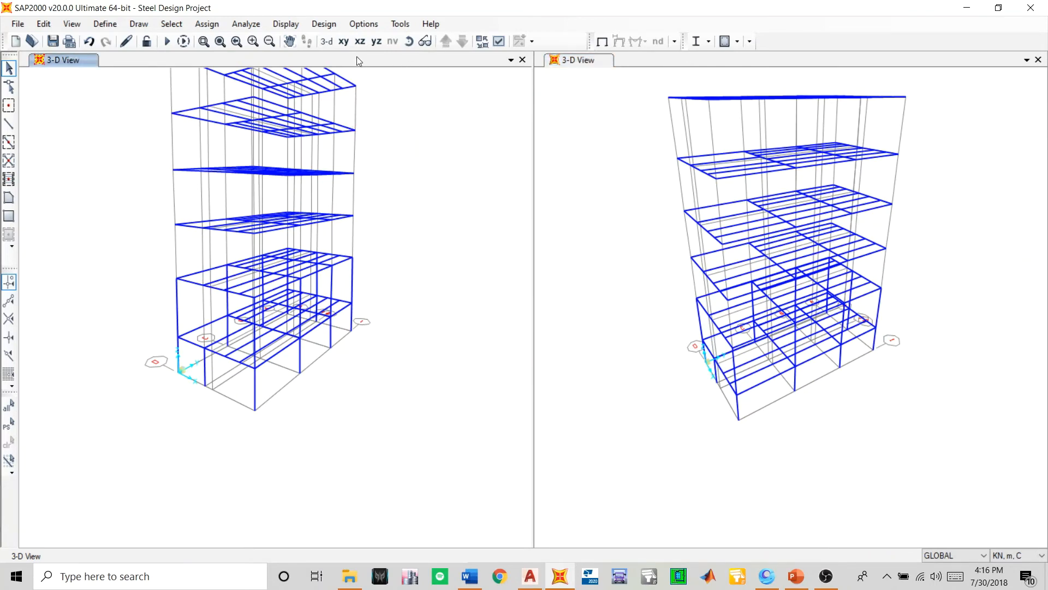
{"action": "left_click", "coordinate": [344, 41]}
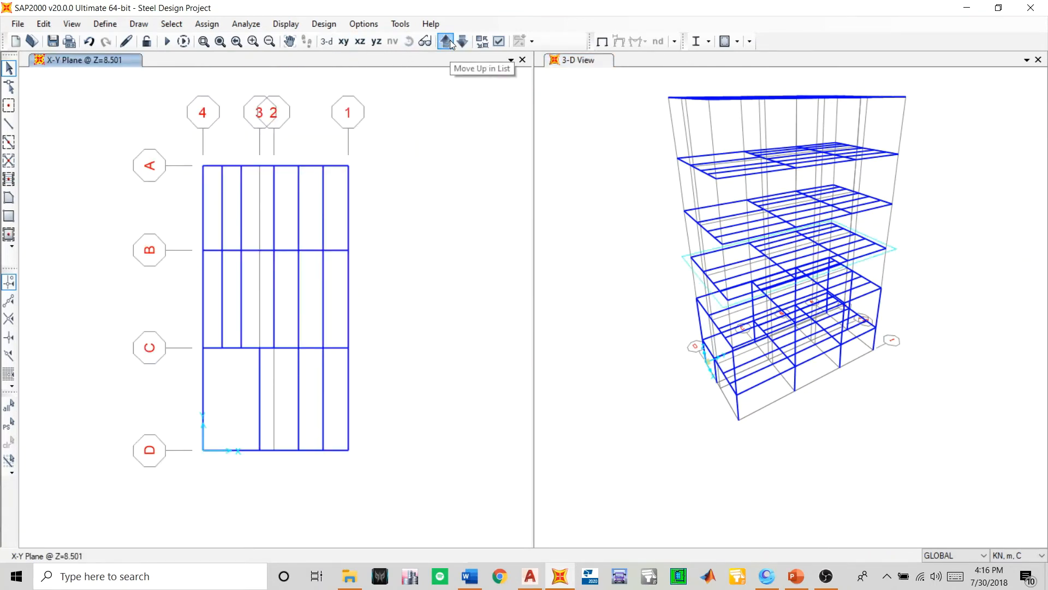
{"action": "left_click", "coordinate": [447, 42]}
{"action": "left_click", "coordinate": [447, 41]}
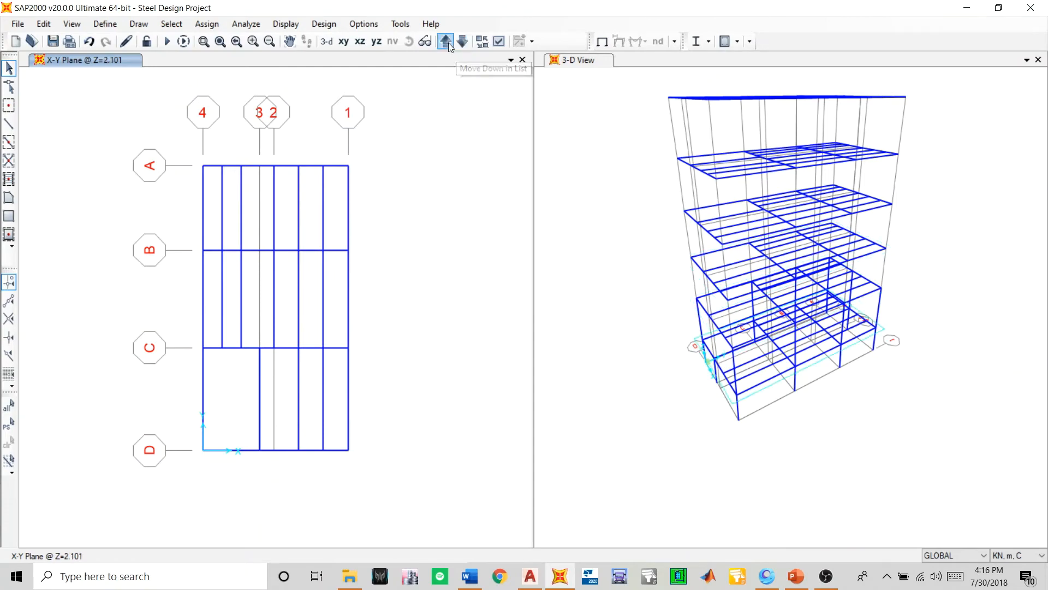
{"action": "left_click", "coordinate": [447, 41]}
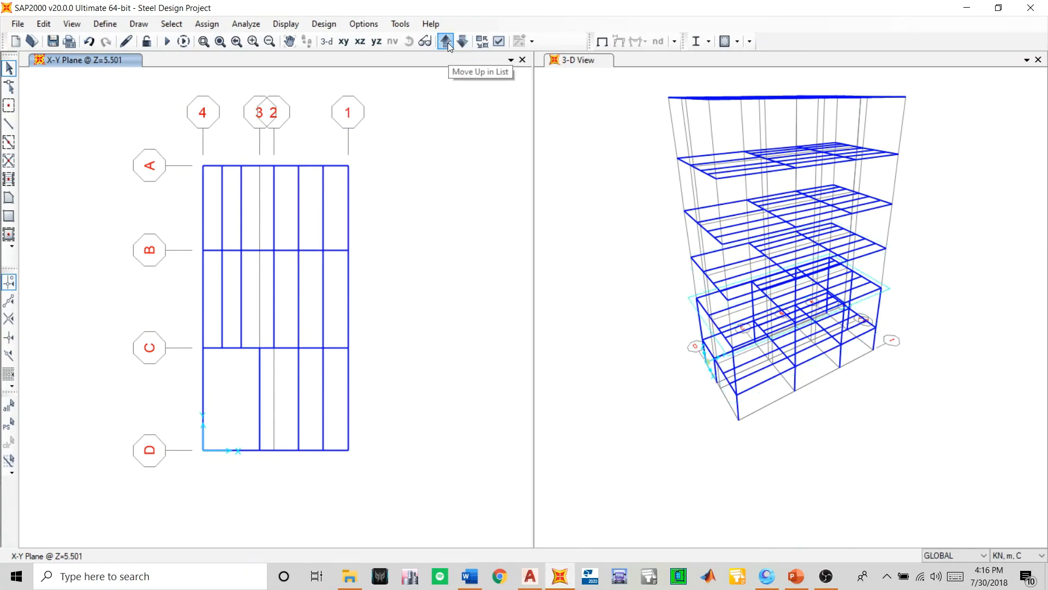
{"action": "left_click", "coordinate": [447, 41]}
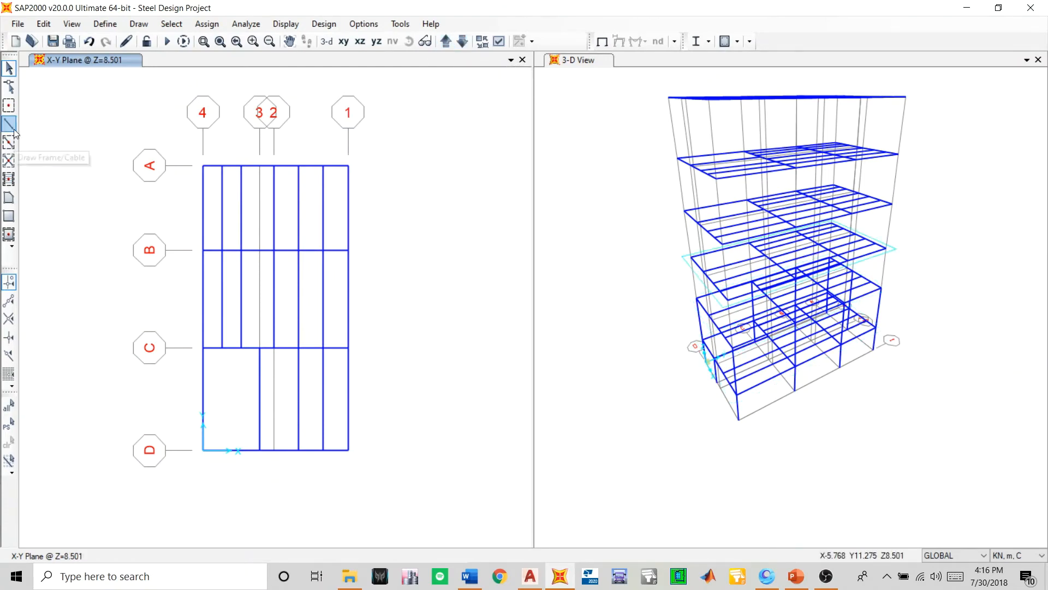
{"action": "left_click", "coordinate": [363, 46]}
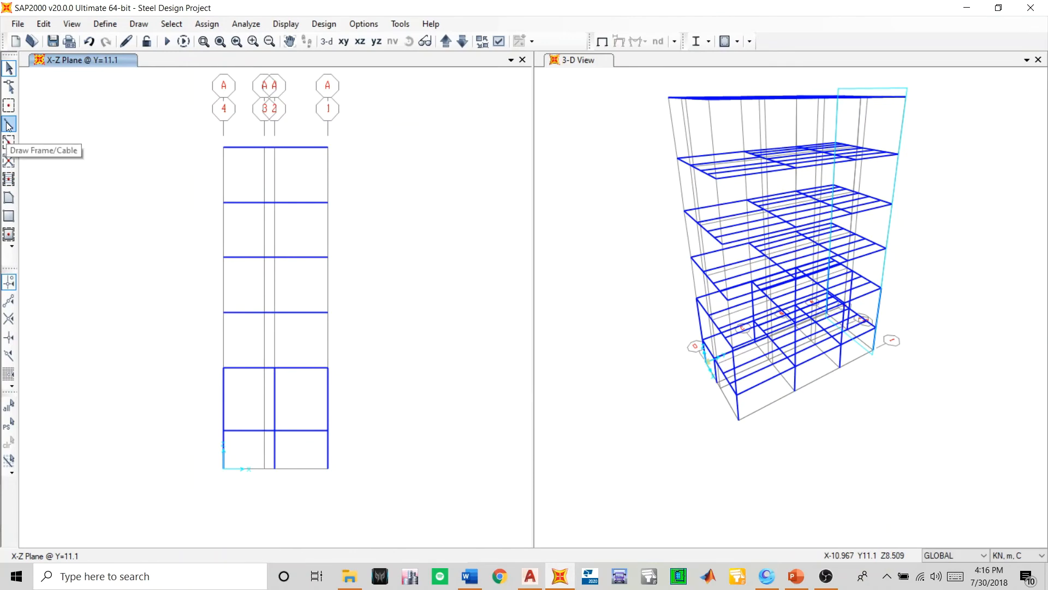
- Quick-draw Column Final columns on grids 4 and 1 between Z=5.501 and Z=8.501 in the Y=11.1 and Y=0 elevations
{"action": "left_click", "coordinate": [8, 140]}
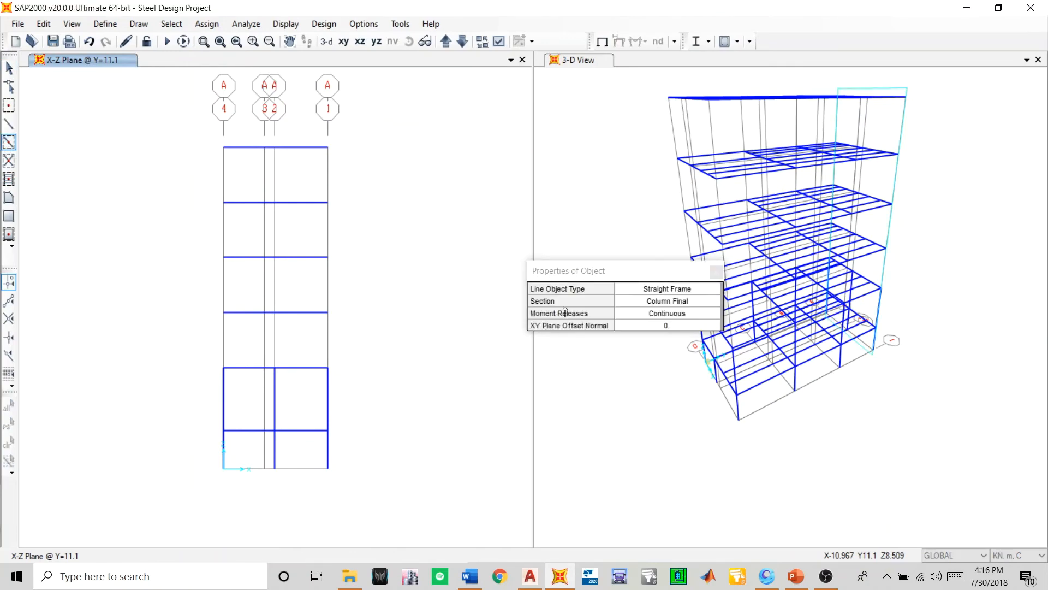
{"action": "left_click", "coordinate": [225, 341]}
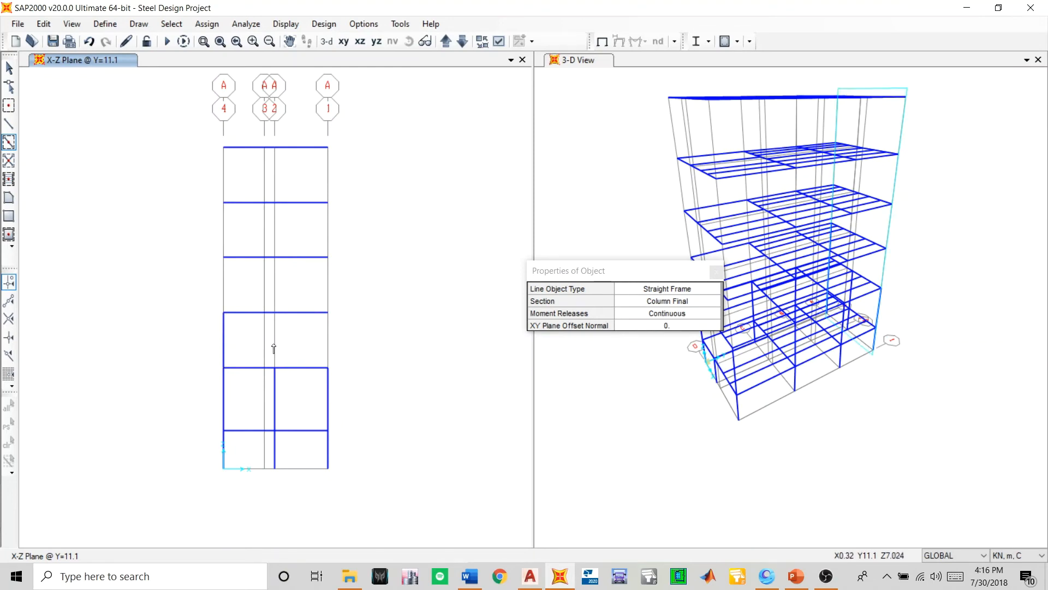
{"action": "left_click", "coordinate": [324, 344]}
{"action": "left_click", "coordinate": [445, 41]}
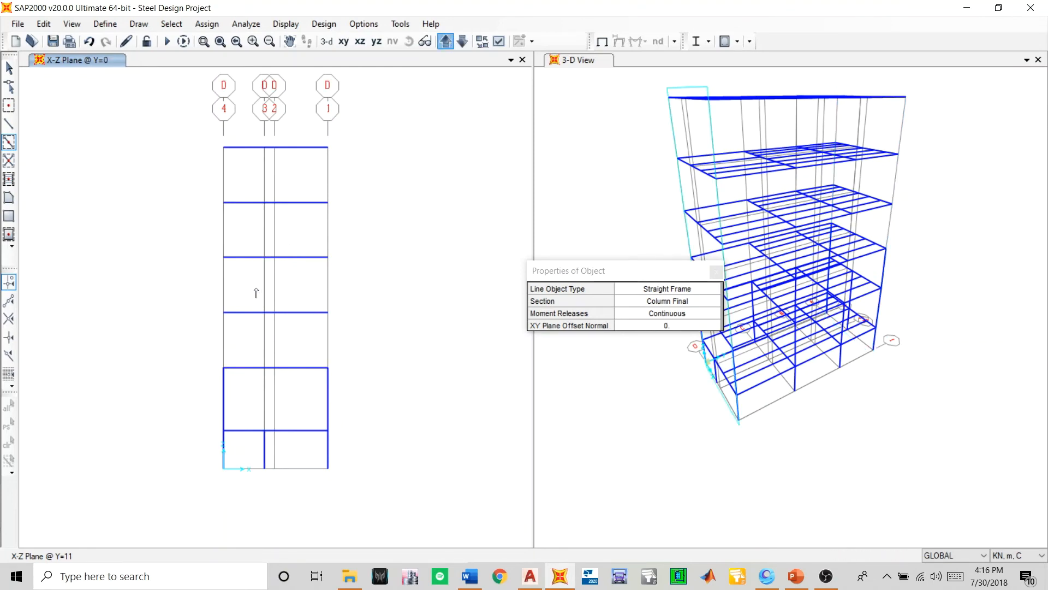
{"action": "left_click", "coordinate": [224, 344]}
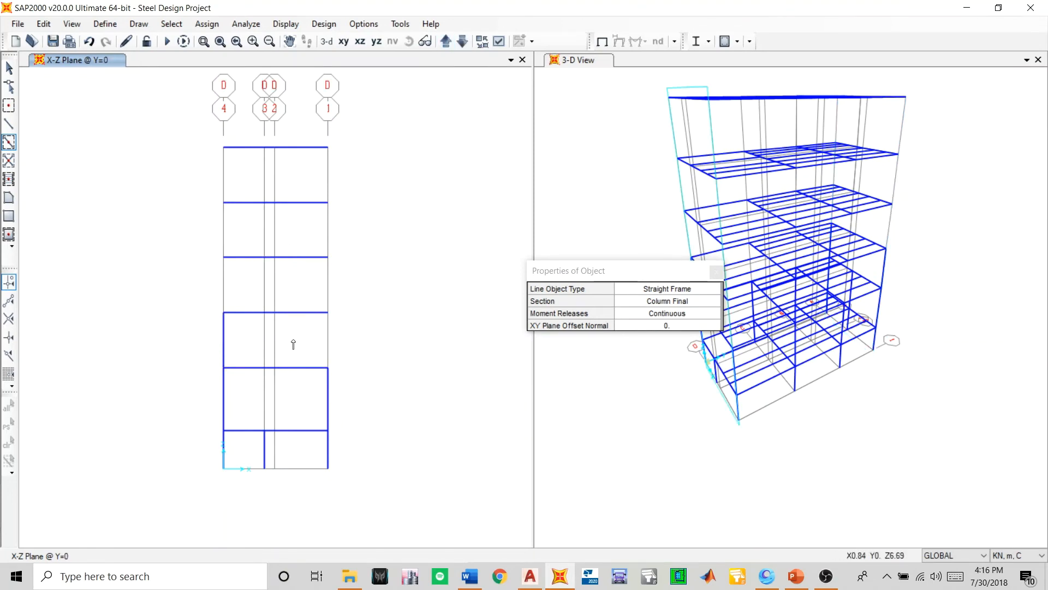
{"action": "left_click", "coordinate": [324, 338]}
- Add Column Final columns on grids 4 and 1 between Z=5.501 and Z=8.501 in the Y=4 and Y=7.8 elevations
{"action": "left_click", "coordinate": [445, 41]}
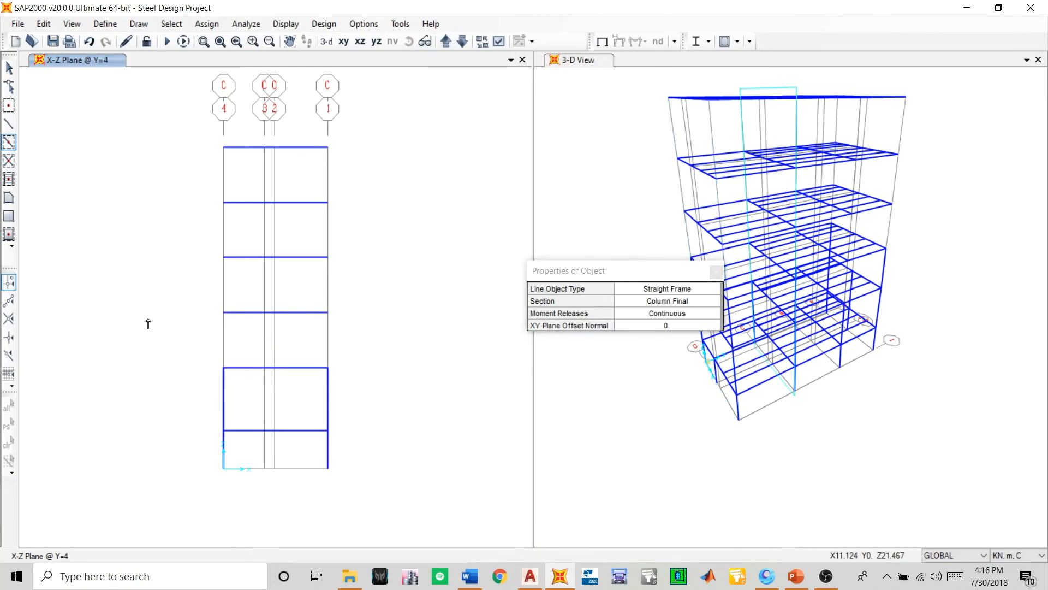
{"action": "left_click", "coordinate": [224, 341]}
{"action": "left_click", "coordinate": [328, 337]}
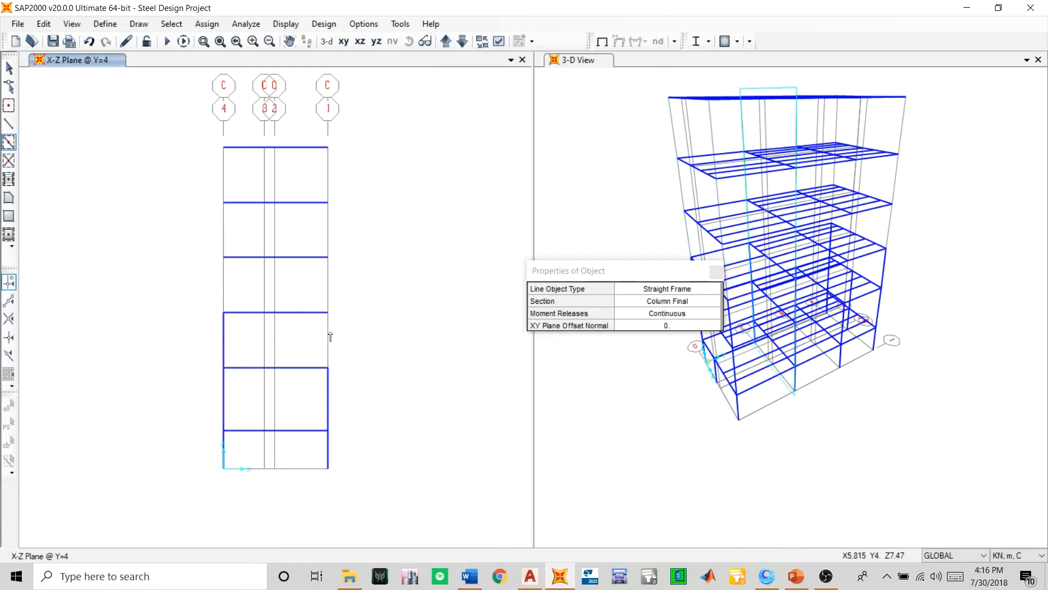
{"action": "left_click", "coordinate": [445, 41]}
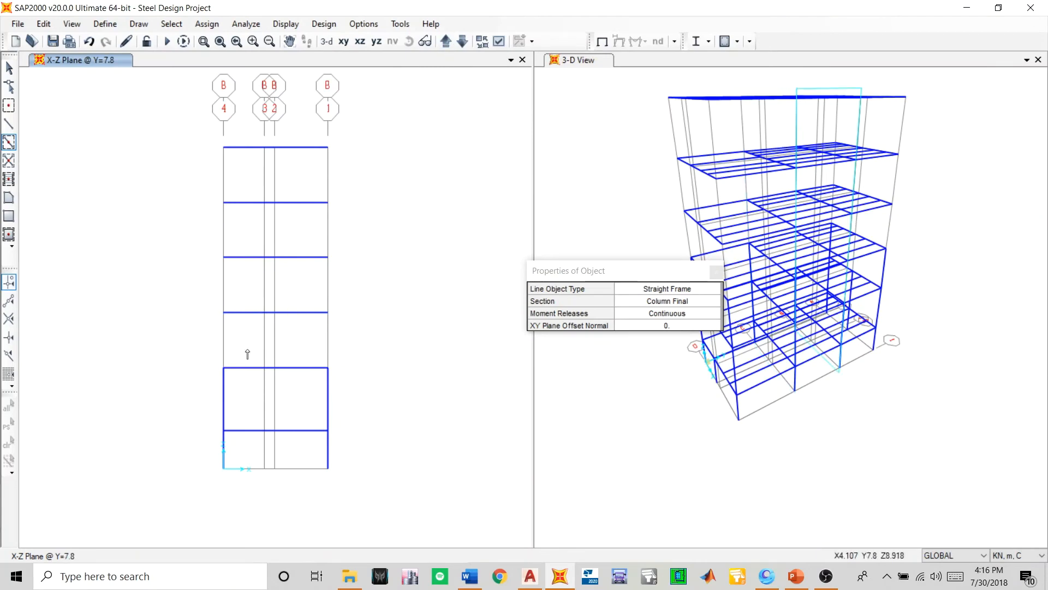
{"action": "left_click", "coordinate": [223, 348]}
{"action": "left_click", "coordinate": [327, 346]}
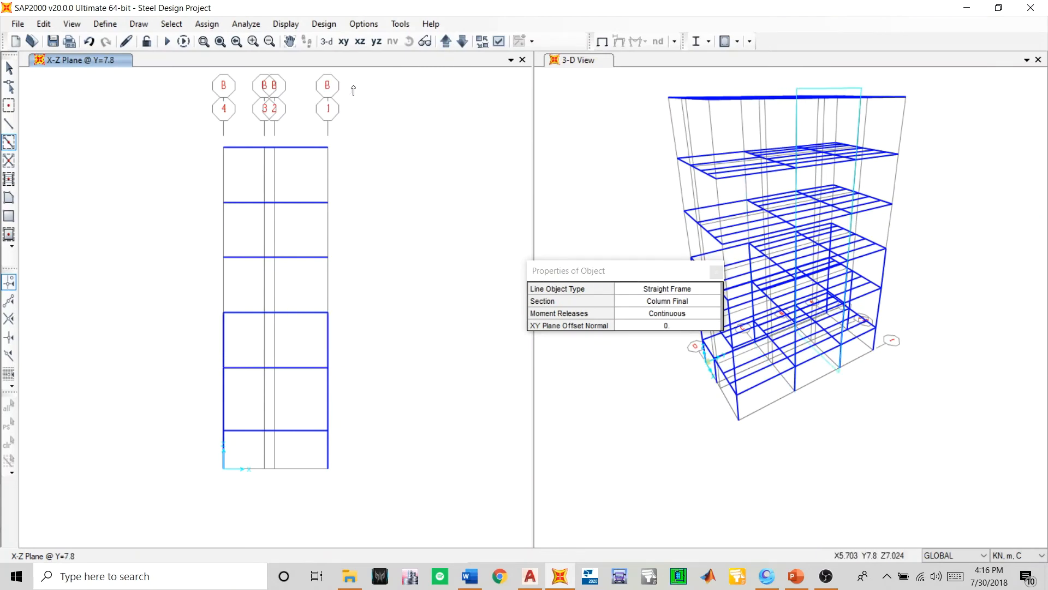
- Check the elevations for missing columns and add the grid 2 column between Z=5.501 and Z=8.501 at Y=11.1
{"action": "left_click", "coordinate": [445, 41]}
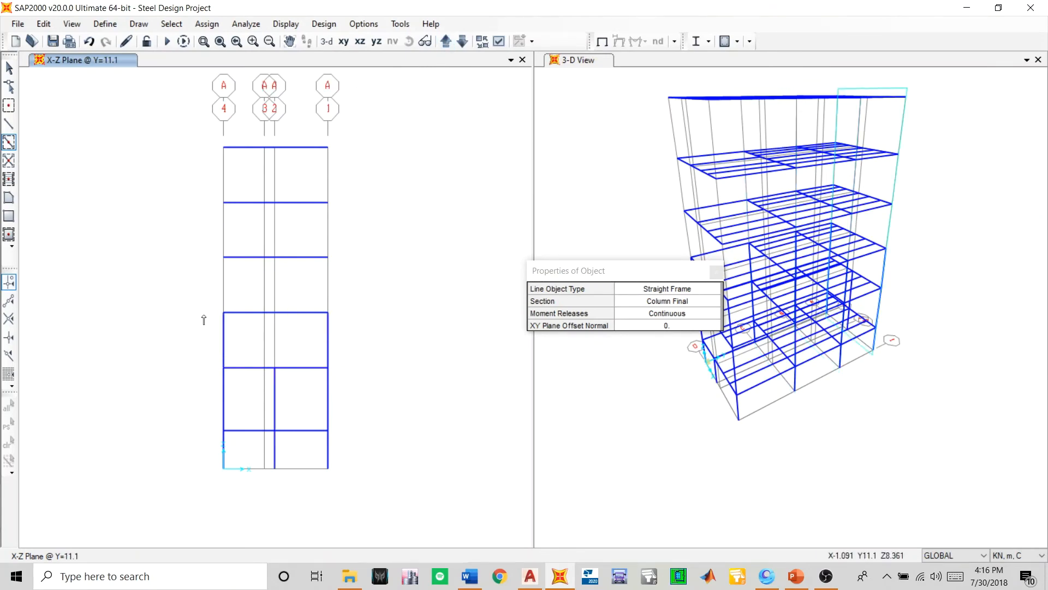
{"action": "left_click", "coordinate": [446, 40]}
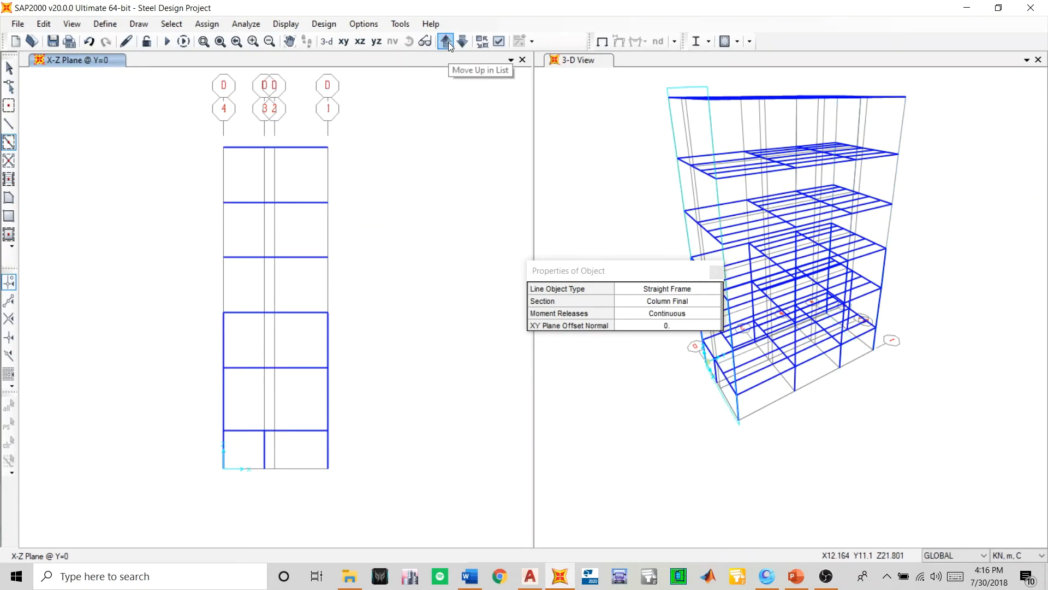
{"action": "left_click", "coordinate": [445, 41]}
{"action": "left_click", "coordinate": [446, 41]}
{"action": "left_click", "coordinate": [446, 41]}
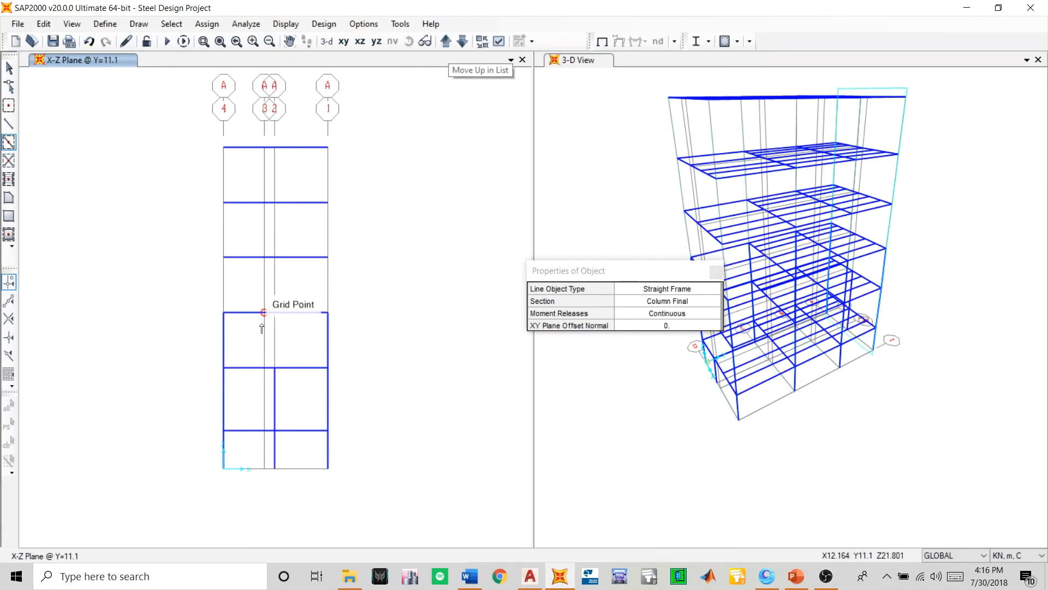
{"action": "left_click", "coordinate": [274, 344]}
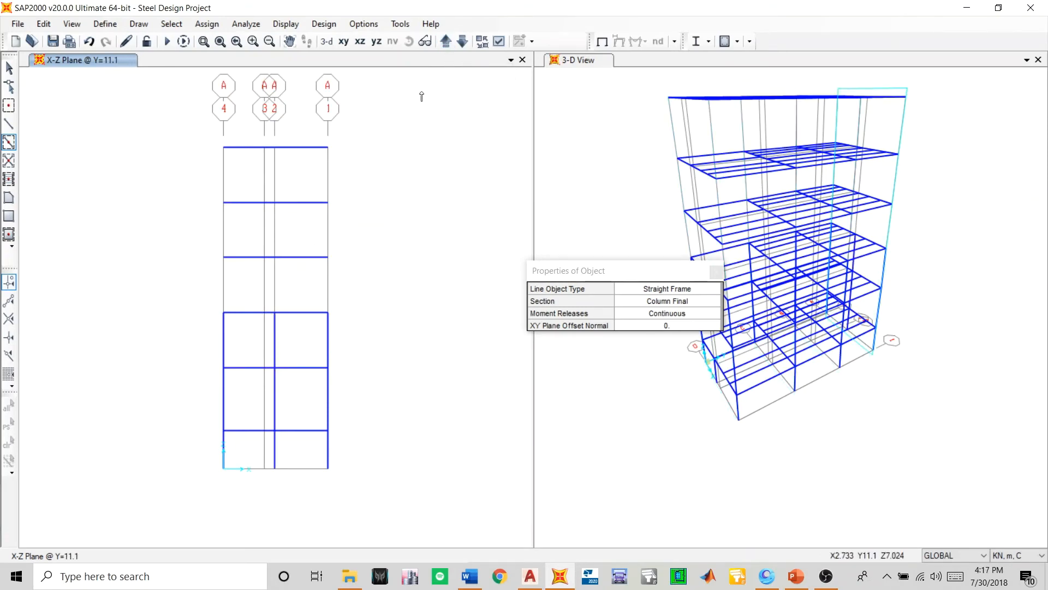
- Add the missing grid 3 columns in the two storeys below Z=8.501 at Y=0 and save the model
{"action": "left_click", "coordinate": [447, 42]}
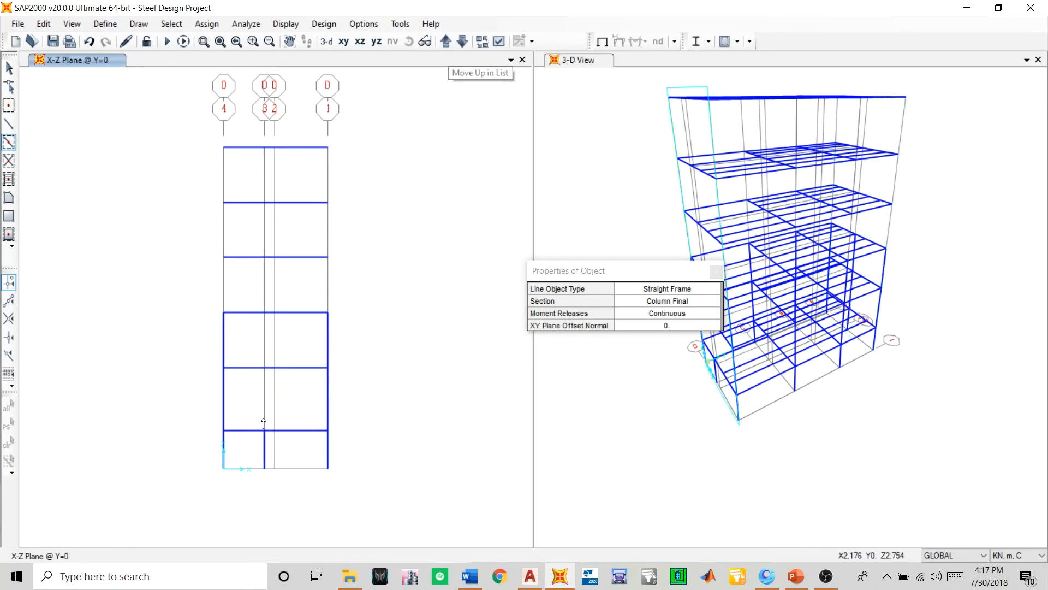
{"action": "left_click", "coordinate": [265, 399]}
{"action": "left_click", "coordinate": [264, 346]}
{"action": "left_click", "coordinate": [463, 41]}
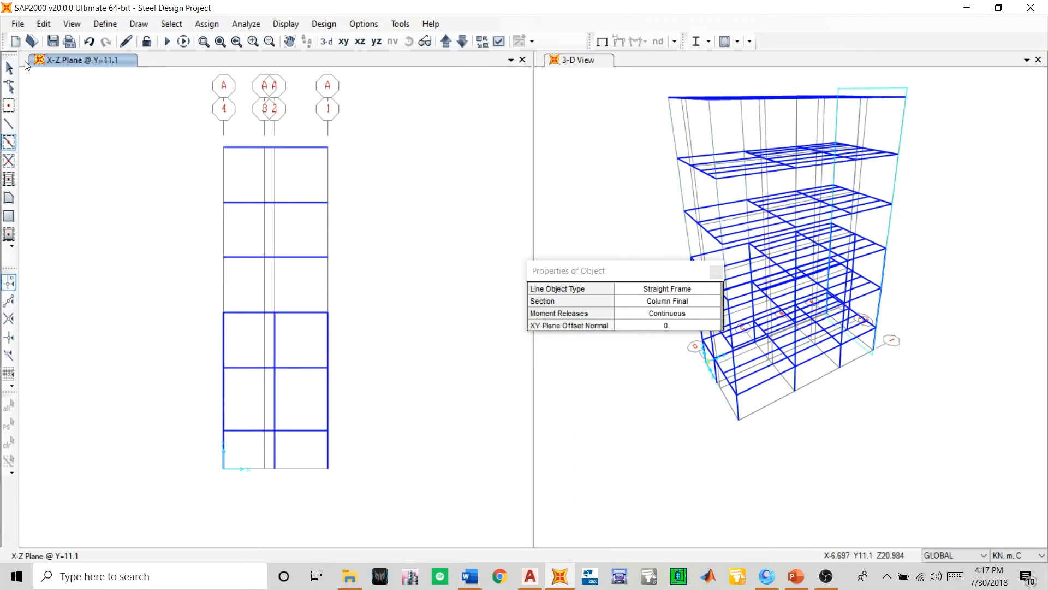
{"action": "left_click", "coordinate": [51, 42]}
- Try a column on grid 4 in the storey above Z=8.501 at Y=11.1, and undo it
{"action": "left_click", "coordinate": [223, 294]}
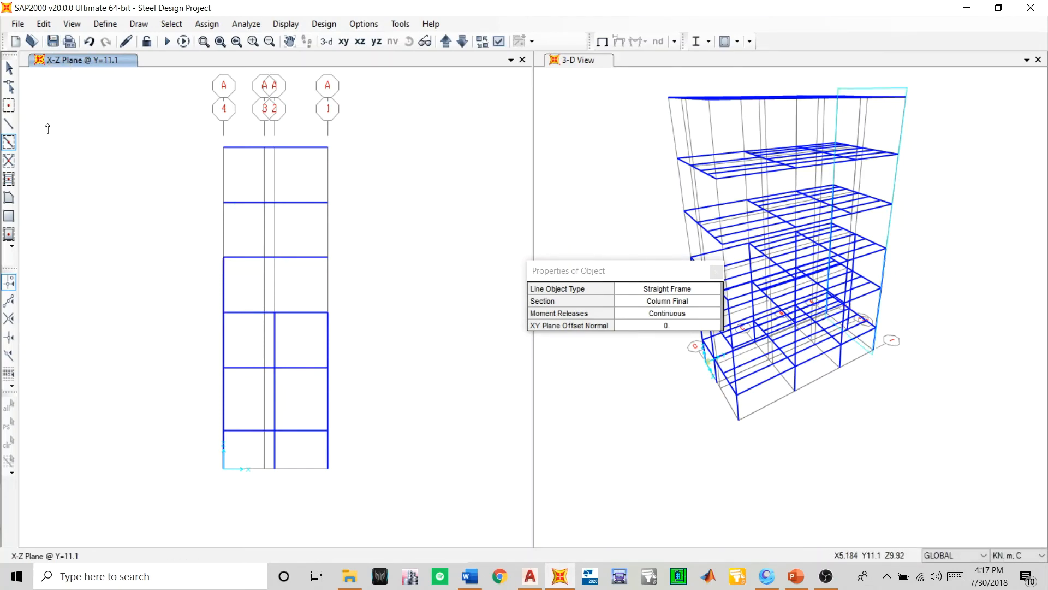
{"action": "left_click", "coordinate": [89, 41]}
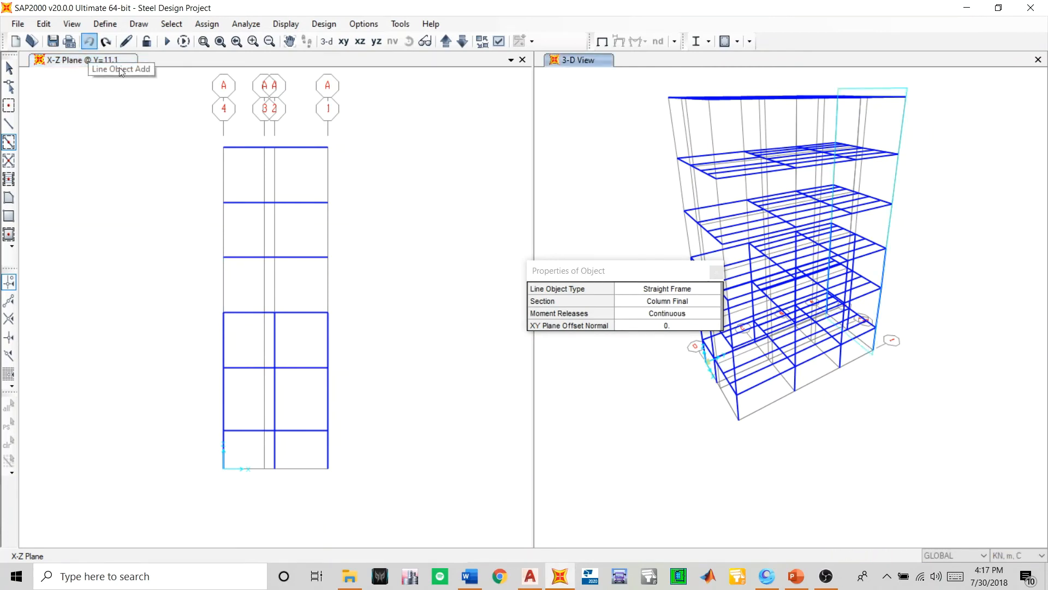
- Select the columns between Z=5.501 and Z=8.501 on grids 4 and 1 at Y=11.1 and grids 4 and 3 at Y=0
{"action": "left_click", "coordinate": [9, 68]}
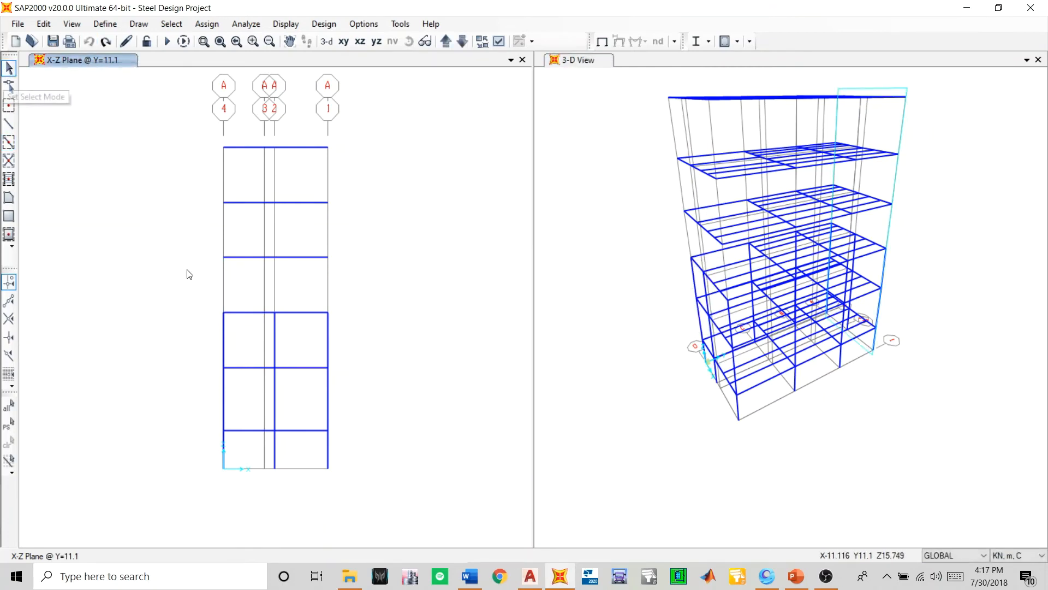
{"action": "left_click", "coordinate": [227, 345]}
{"action": "left_click", "coordinate": [328, 345]}
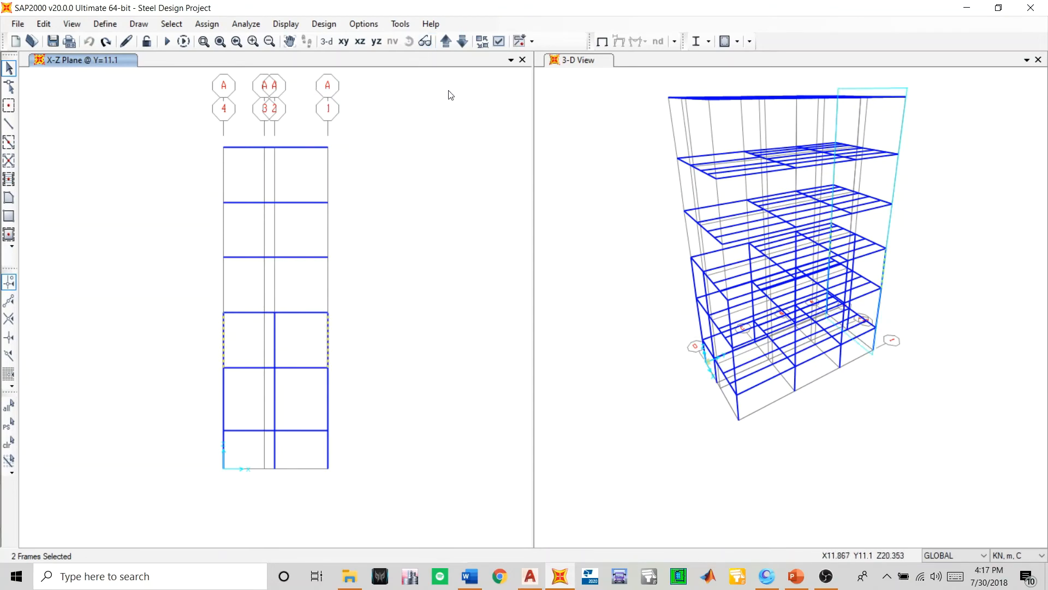
{"action": "left_click", "coordinate": [446, 41]}
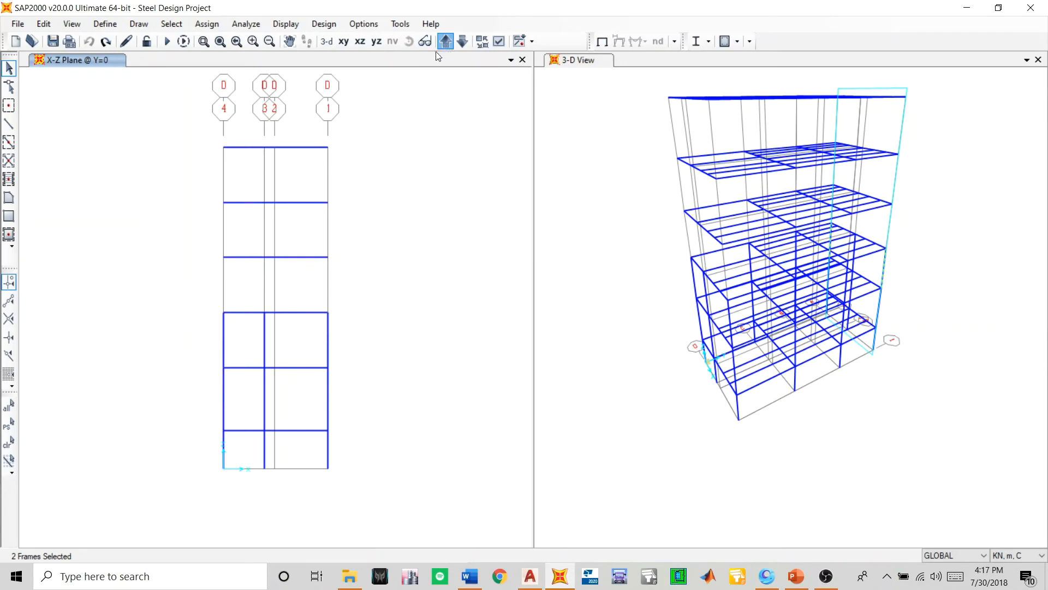
{"action": "left_click", "coordinate": [225, 345]}
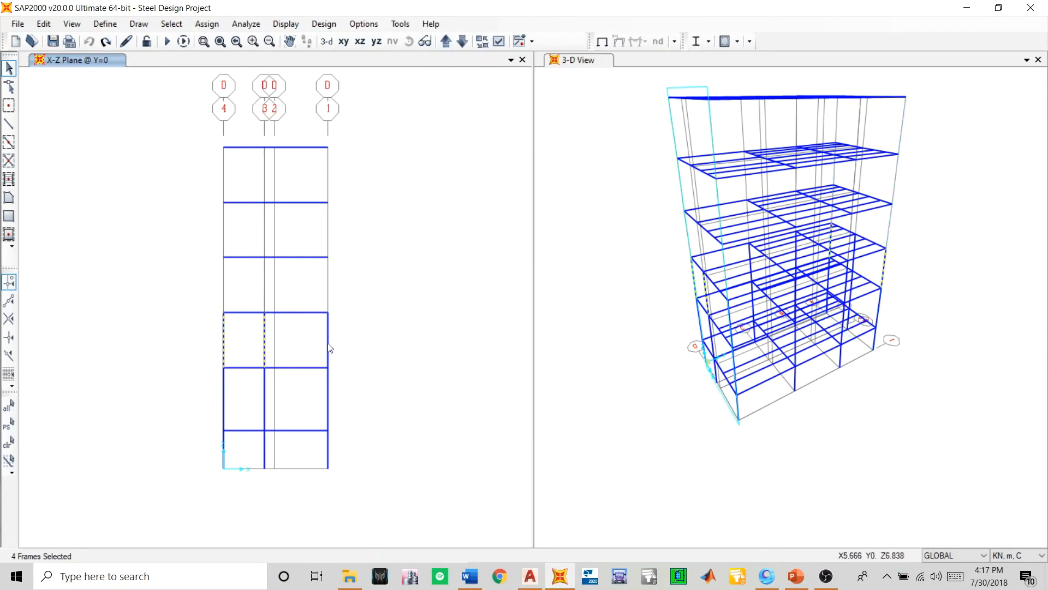
- Add the grid 4 and grid 1 columns between Z=5.501 and Z=8.501 at Y=4 and Y=7.8 to the selection
{"action": "left_click", "coordinate": [445, 42]}
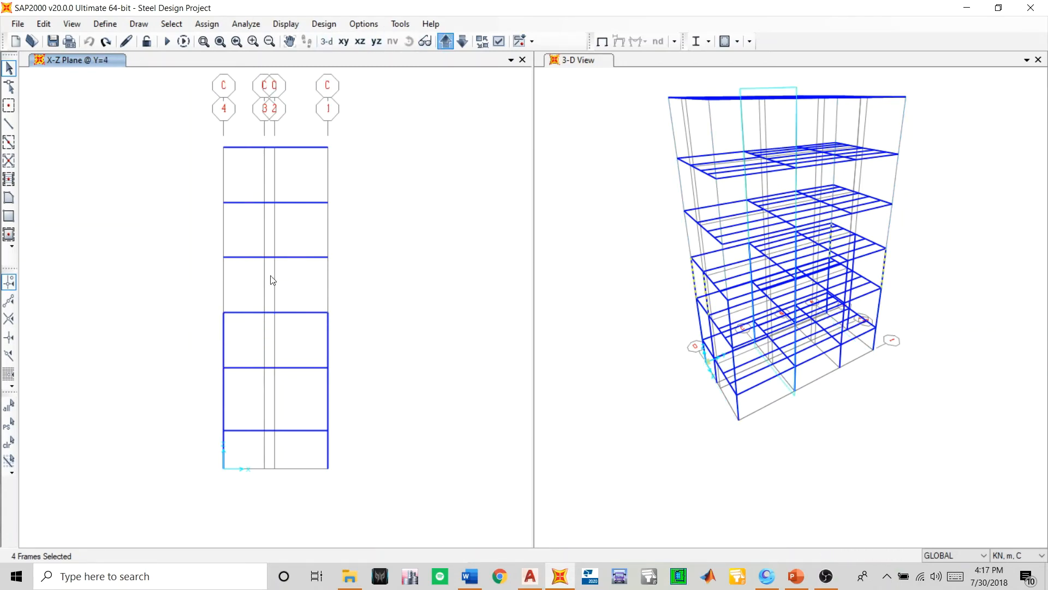
{"action": "left_click", "coordinate": [220, 354]}
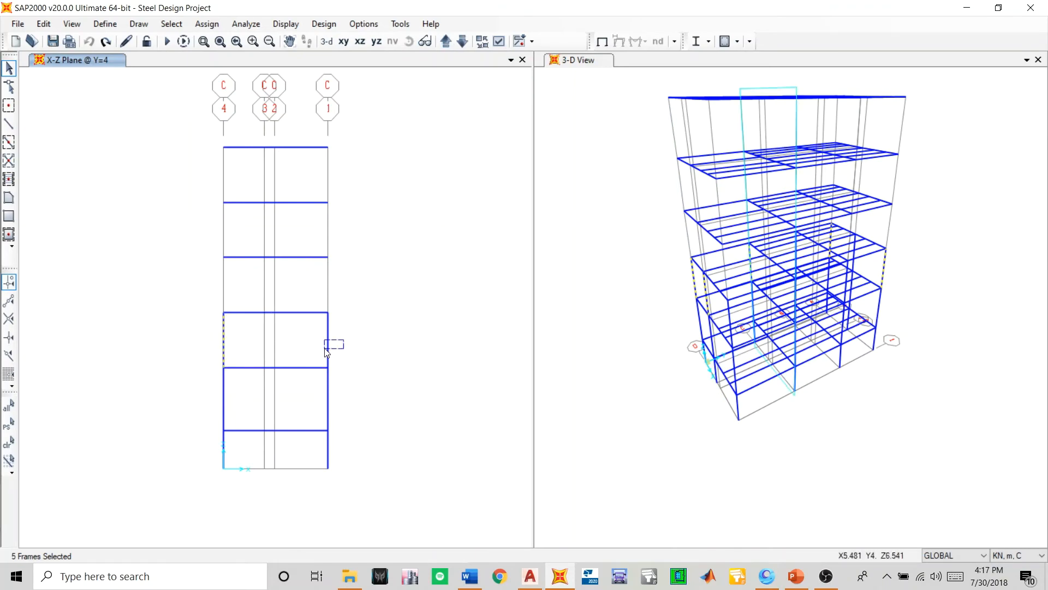
{"action": "left_click_drag", "start_coordinate": [326, 351], "coordinate": [326, 352]}
{"action": "left_click", "coordinate": [446, 42]}
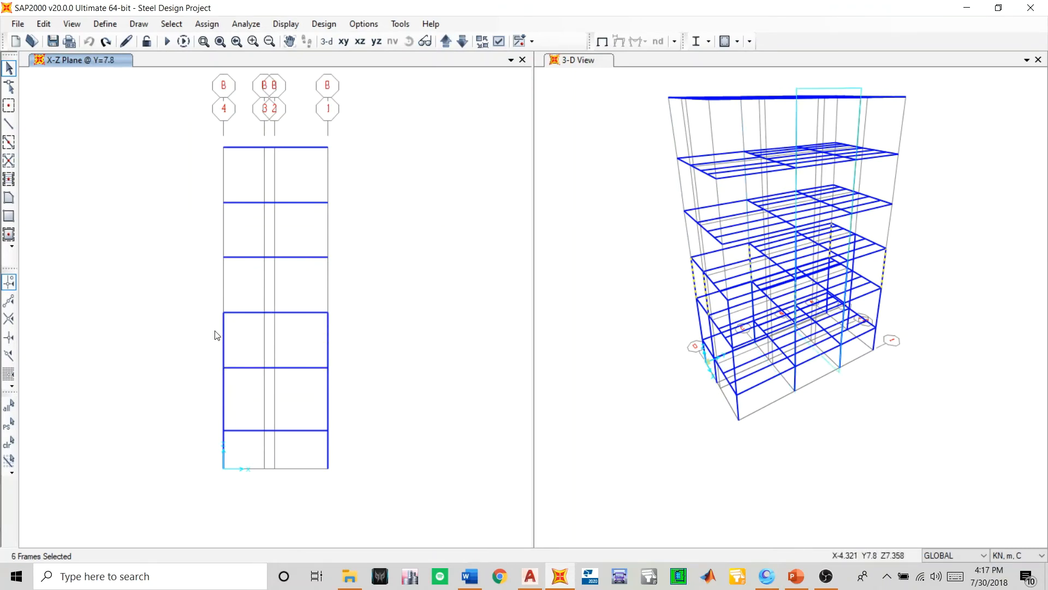
{"action": "left_click", "coordinate": [223, 350]}
{"action": "left_click", "coordinate": [328, 344]}
- Add the same storey's grid 2 column at Y=11.1 and grid 1 column at Y=0 to the selection
{"action": "left_click", "coordinate": [445, 42]}
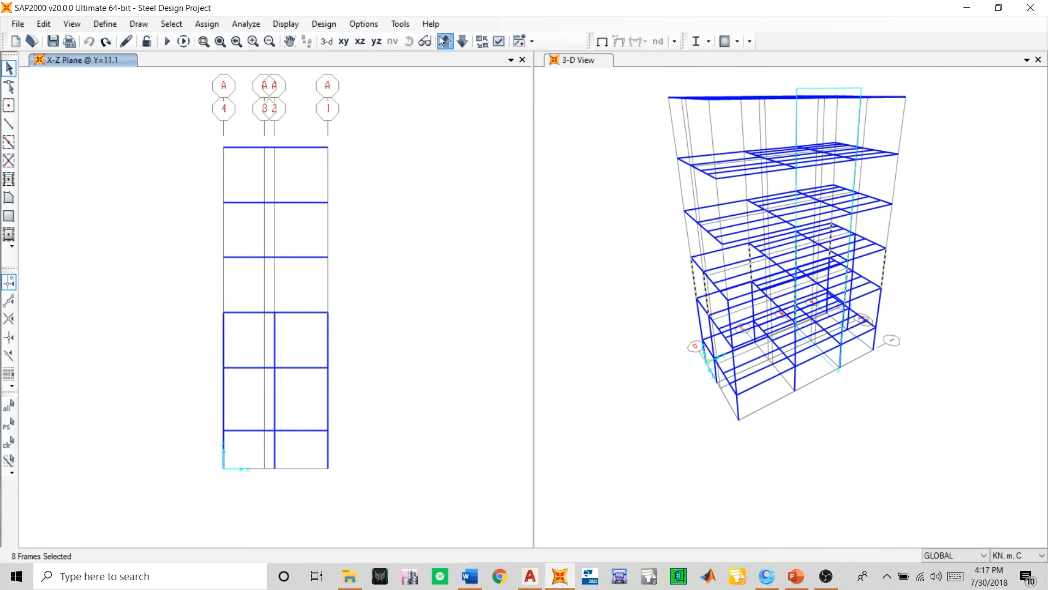
{"action": "left_click", "coordinate": [274, 350]}
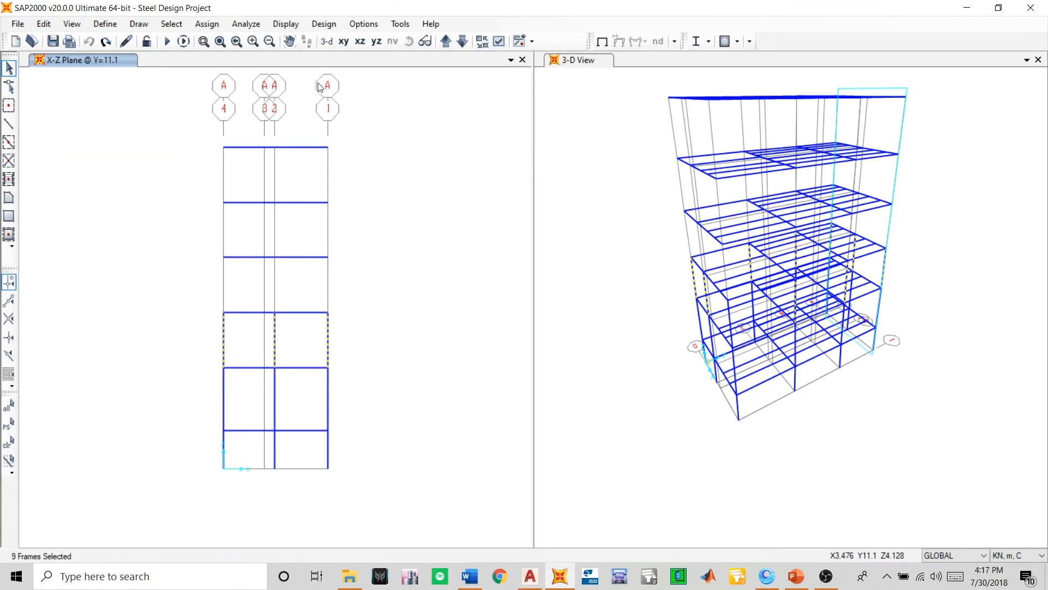
{"action": "left_click", "coordinate": [446, 42]}
{"action": "left_click", "coordinate": [446, 42]}
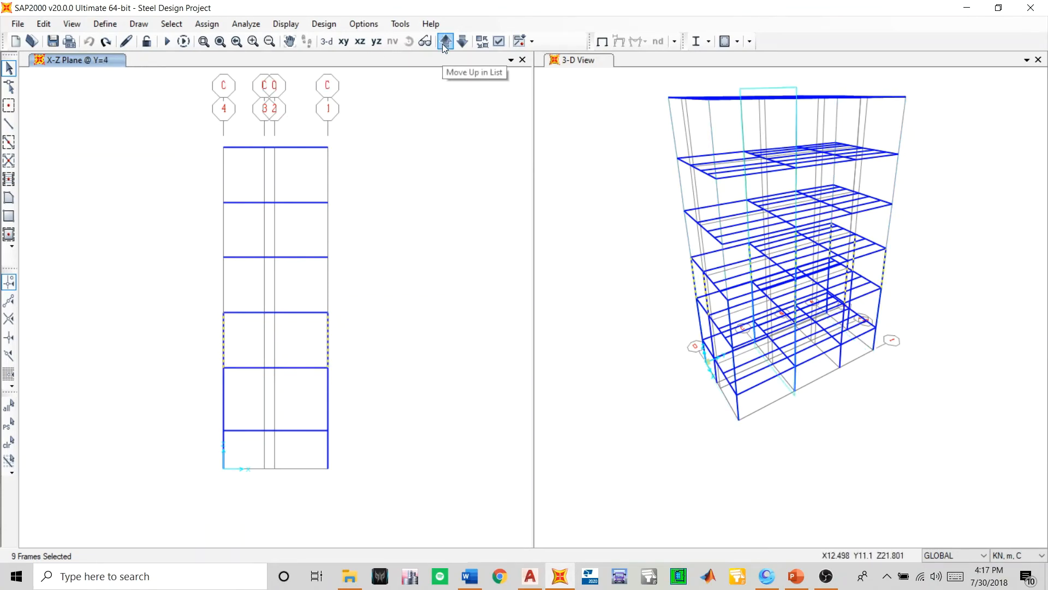
{"action": "left_click", "coordinate": [461, 44]}
{"action": "left_click_drag", "start_coordinate": [343, 337], "coordinate": [317, 347]}
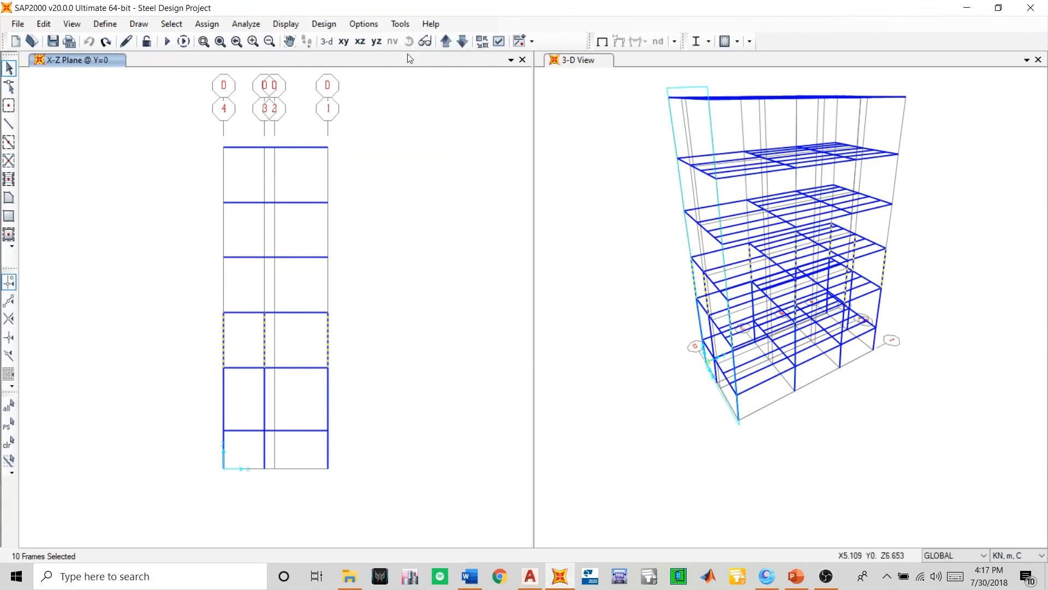
- Review all the X-Z elevations to check that every column between Z=5.501 and Z=8.501 is selected
{"action": "left_click", "coordinate": [451, 41]}
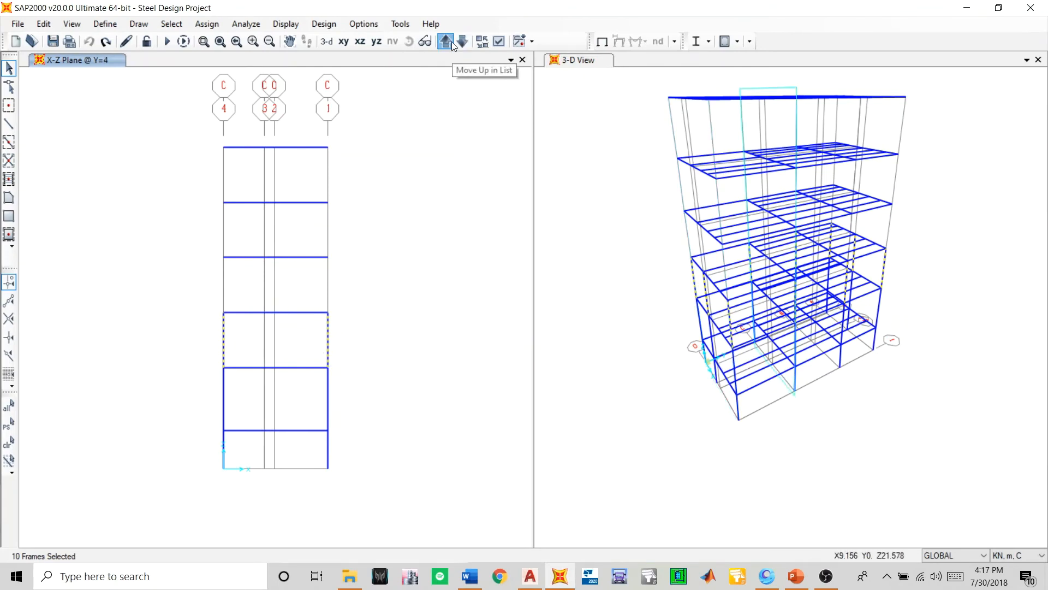
{"action": "left_click", "coordinate": [452, 46]}
{"action": "left_click", "coordinate": [452, 45]}
{"action": "left_click", "coordinate": [452, 46]}
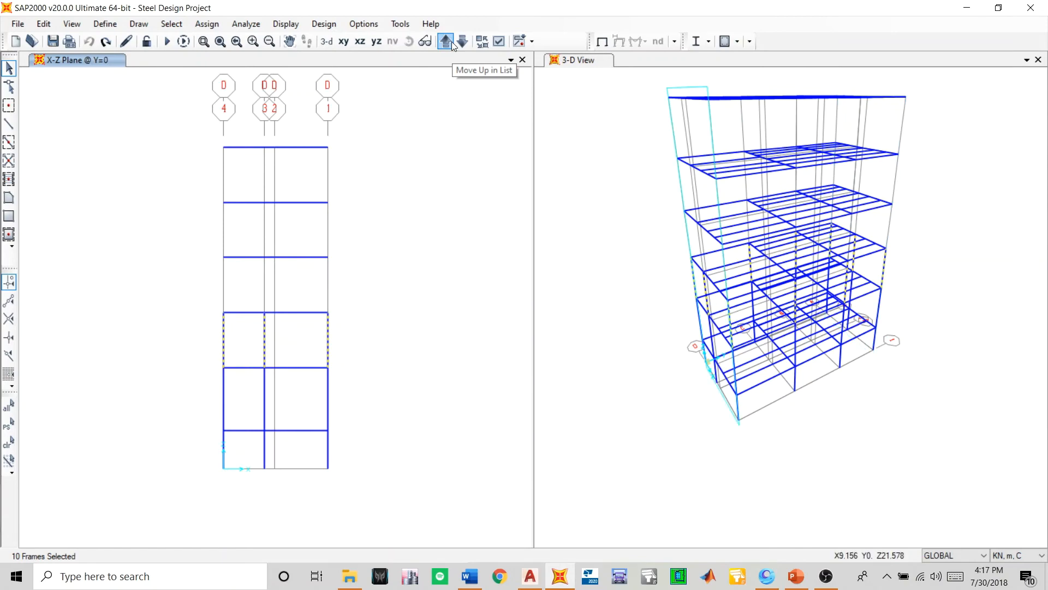
{"action": "left_click", "coordinate": [451, 42]}
{"action": "left_click", "coordinate": [451, 42]}
{"action": "left_click", "coordinate": [451, 41]}
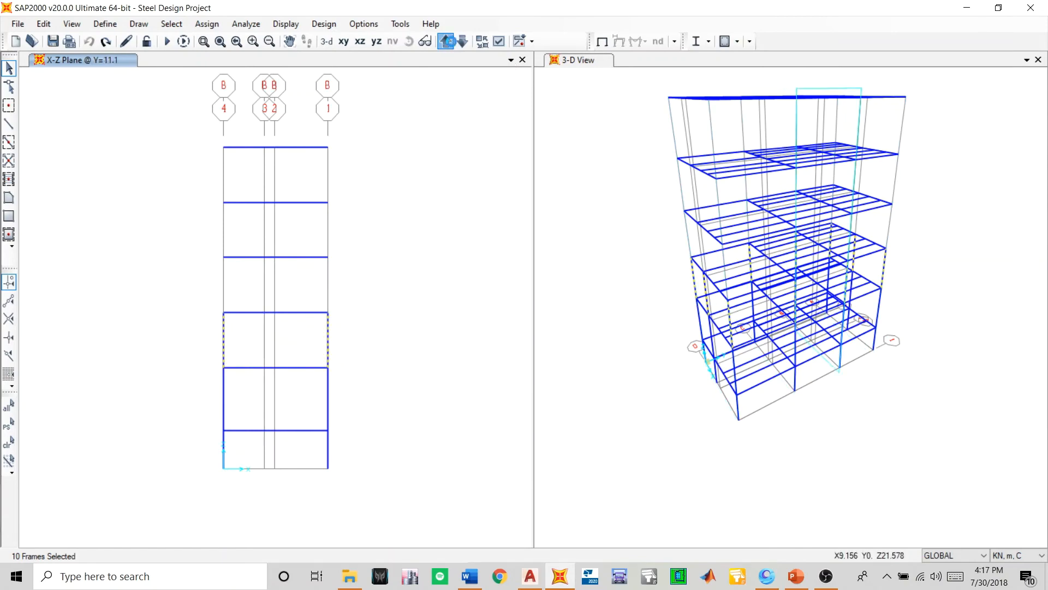
{"action": "left_click", "coordinate": [451, 42]}
{"action": "left_click", "coordinate": [451, 42]}
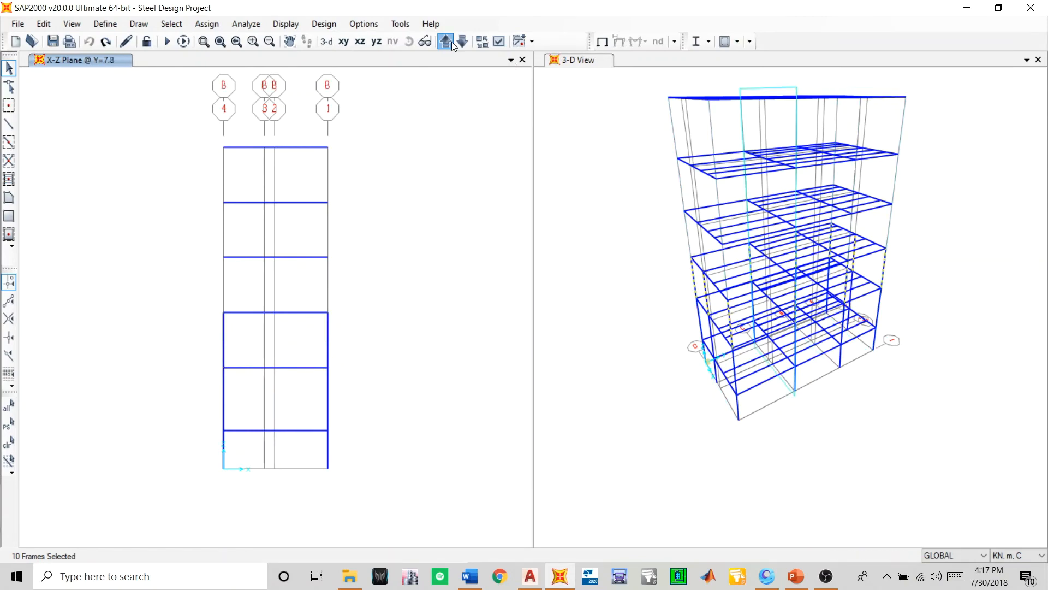
{"action": "left_click", "coordinate": [451, 42]}
{"action": "left_click", "coordinate": [451, 41]}
{"action": "left_click", "coordinate": [451, 42]}
{"action": "left_click", "coordinate": [451, 41]}
{"action": "left_click", "coordinate": [451, 41]}
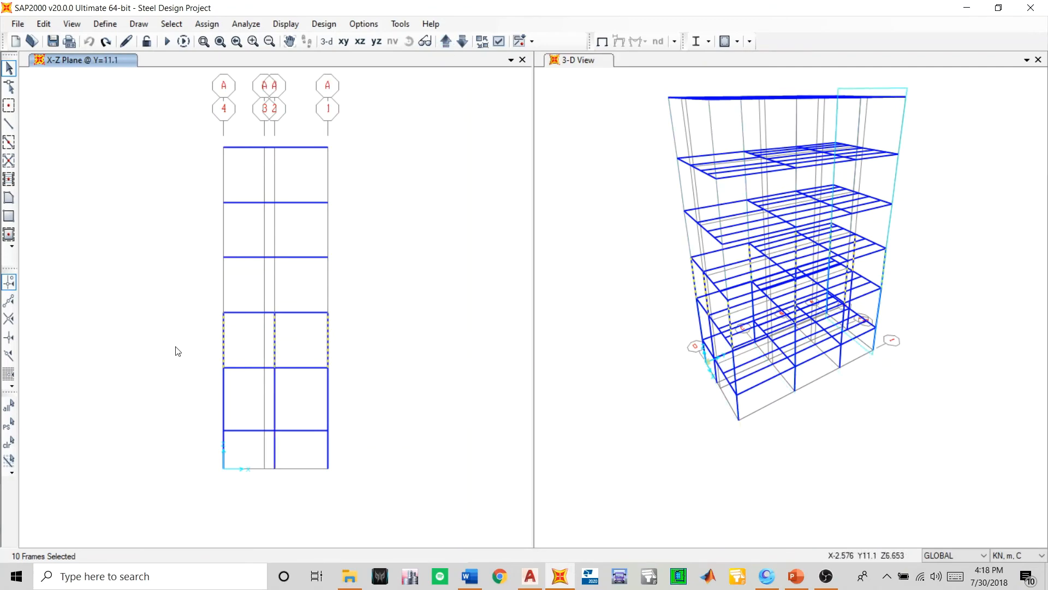
- Replicate the selected columns linearly 3 times with a dz increment of 3 m and save the model
{"action": "key", "text": "ctrl+r"}
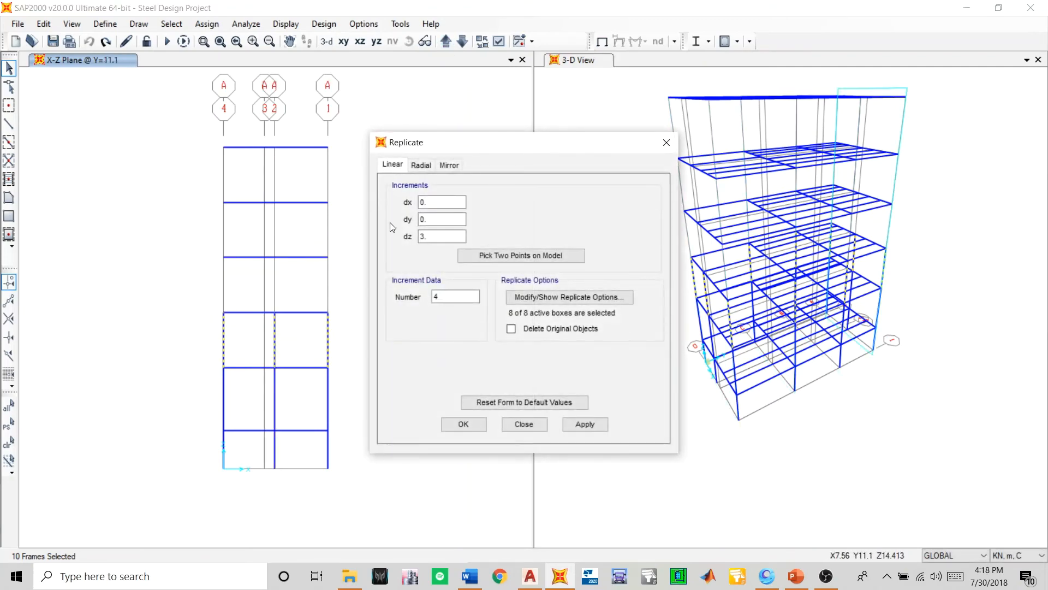
{"action": "left_click_drag", "start_coordinate": [433, 150], "coordinate": [521, 162]}
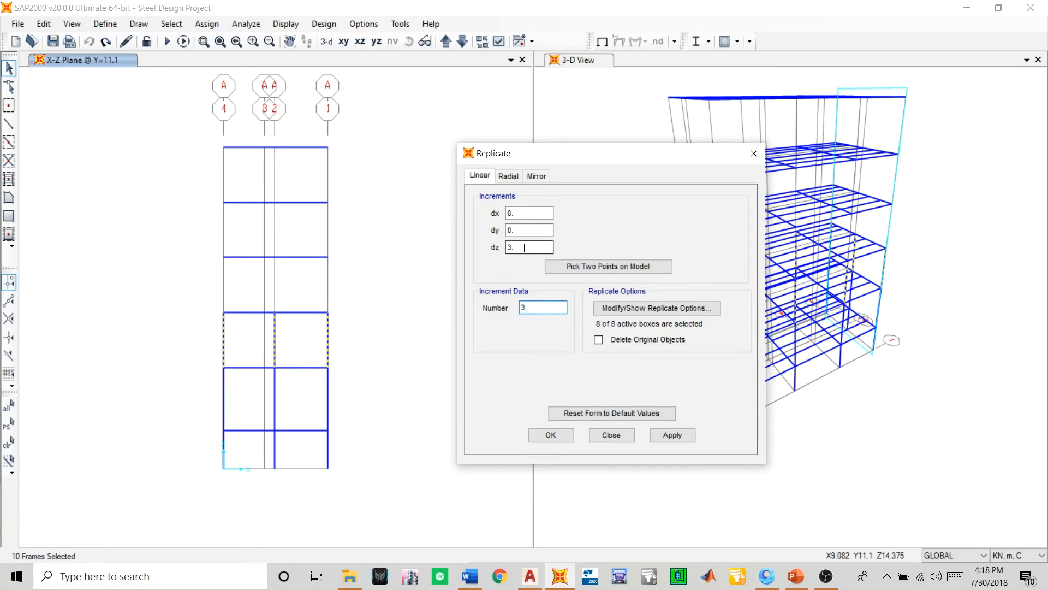
{"action": "left_click", "coordinate": [661, 437]}
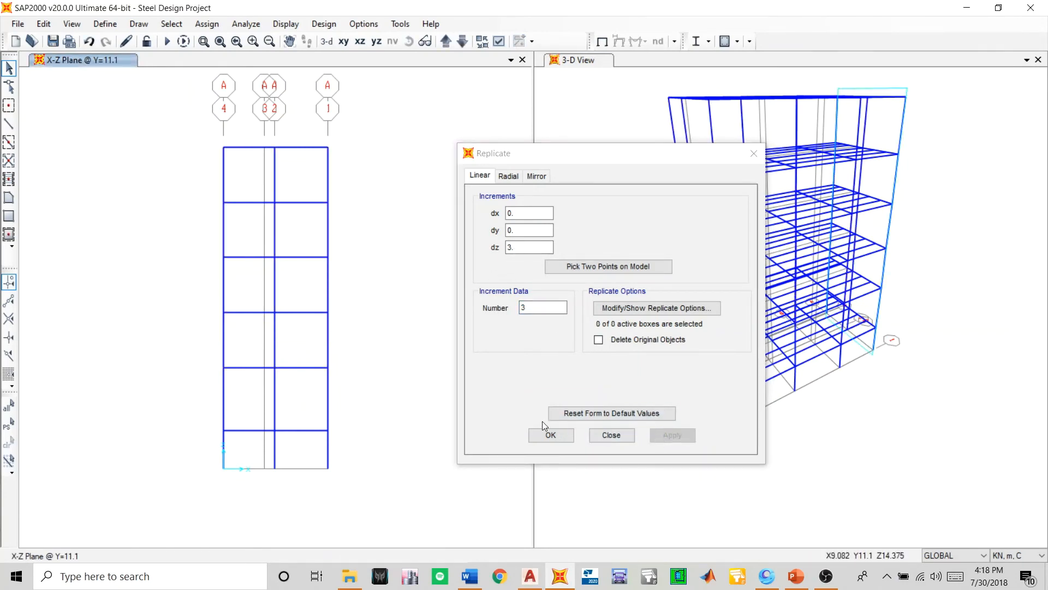
{"action": "left_click", "coordinate": [531, 435]}
{"action": "left_click", "coordinate": [52, 41]}
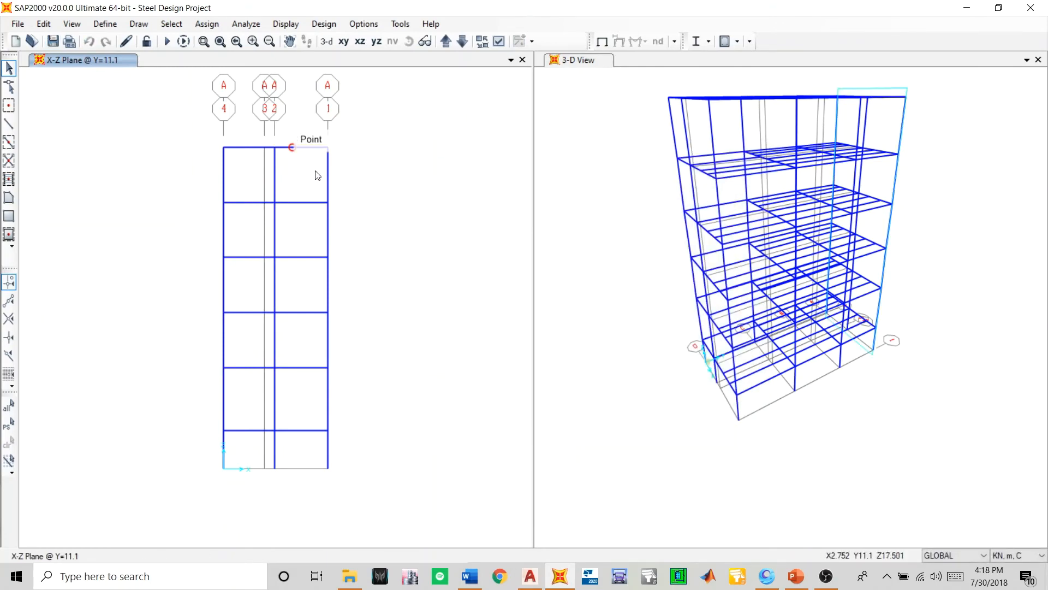
- Switch the first window to X-Y plans and review the floor levels, ending at Z=17.501
{"action": "left_click", "coordinate": [344, 42]}
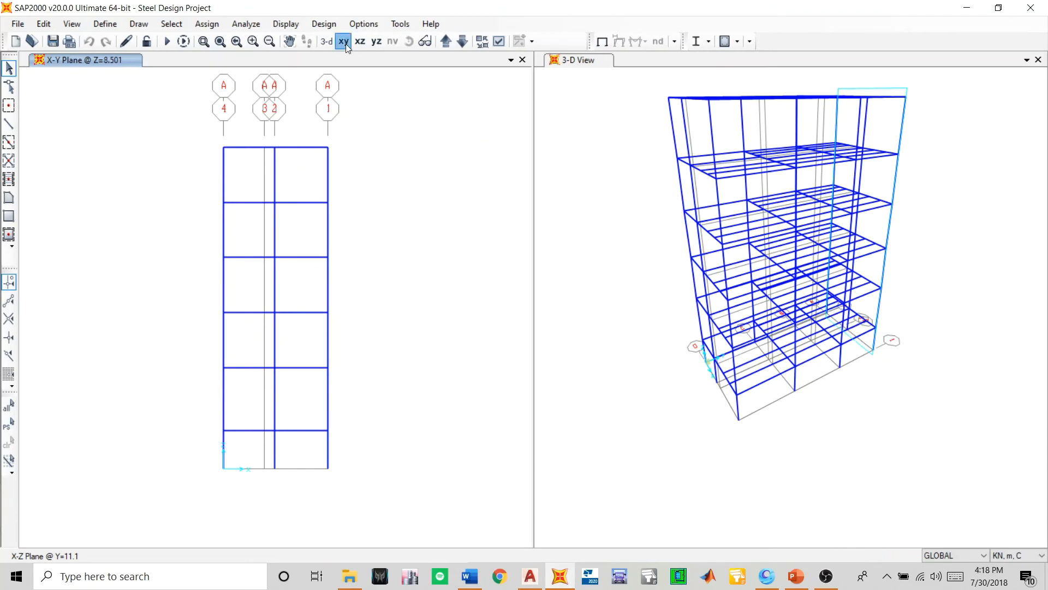
{"action": "left_click", "coordinate": [447, 41]}
{"action": "left_click", "coordinate": [446, 42]}
{"action": "left_click", "coordinate": [446, 42]}
{"action": "left_click", "coordinate": [447, 44]}
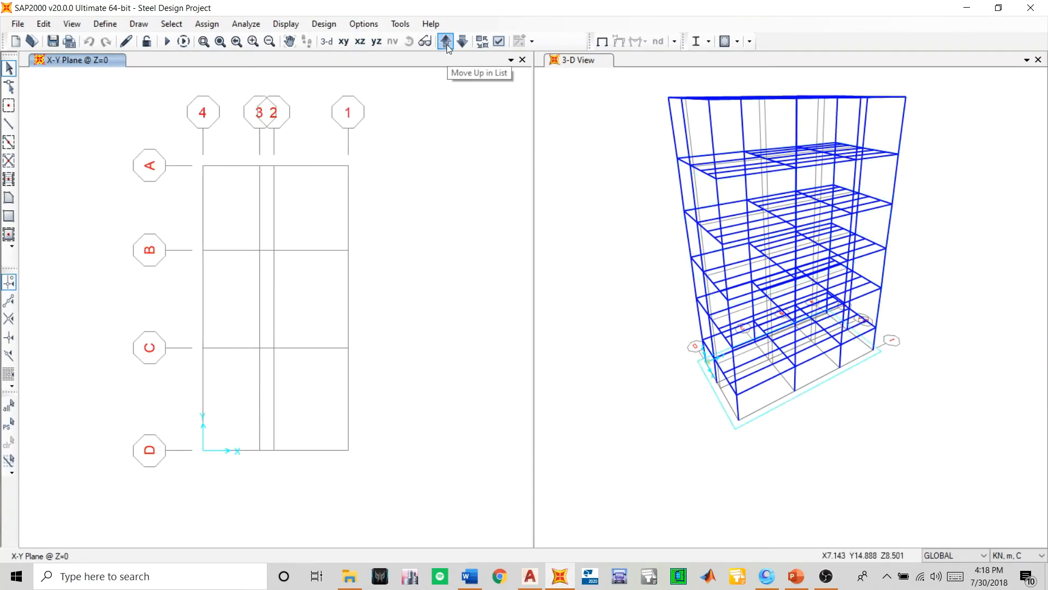
{"action": "left_click", "coordinate": [463, 44]}
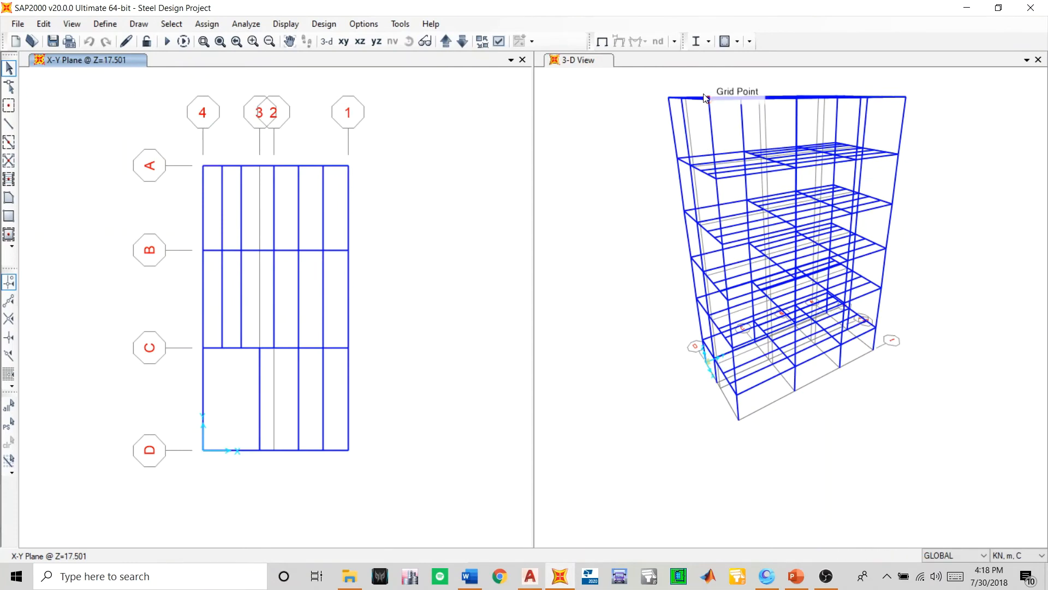
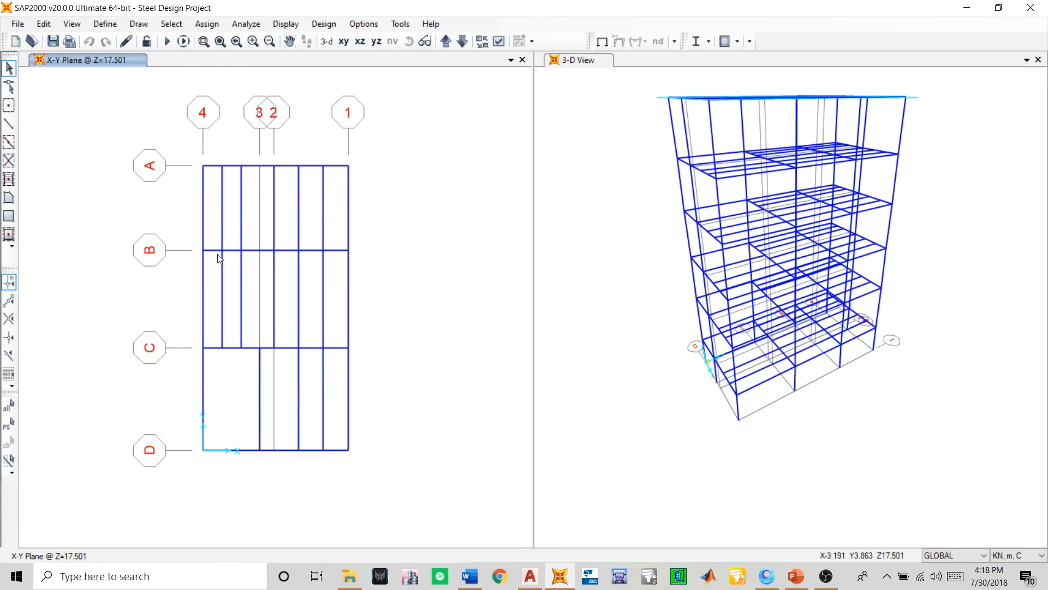
- Delete the Z=17.501 framing between grids A and C, plus the members between grids 2 and 1 down to grid D
{"action": "left_click_drag", "start_coordinate": [407, 132], "coordinate": [131, 281]}
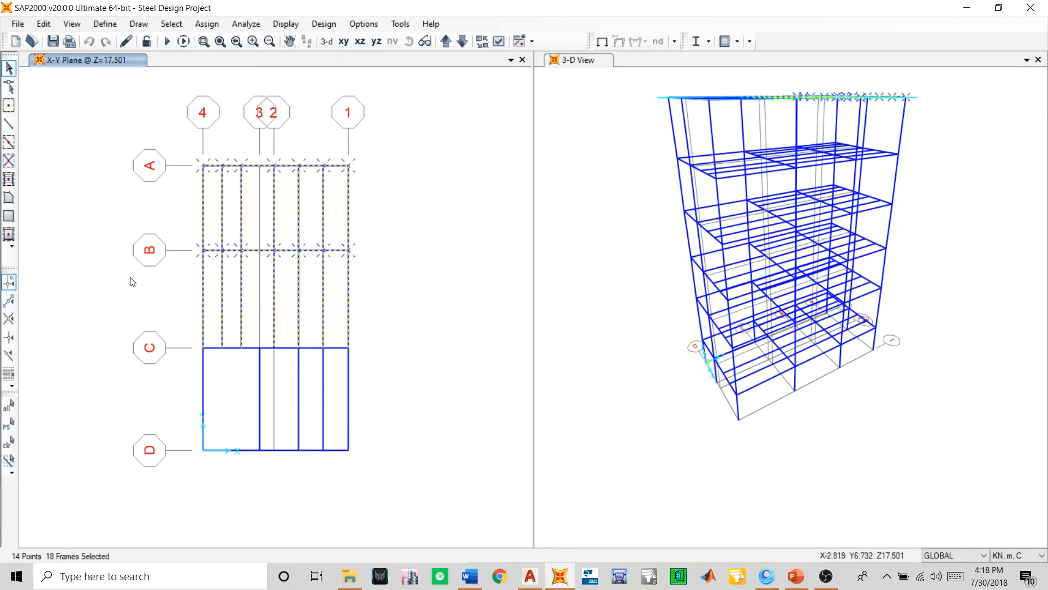
{"action": "key", "text": "Delete"}
{"action": "left_click_drag", "start_coordinate": [391, 308], "coordinate": [280, 482]}
{"action": "key", "text": "Delete"}
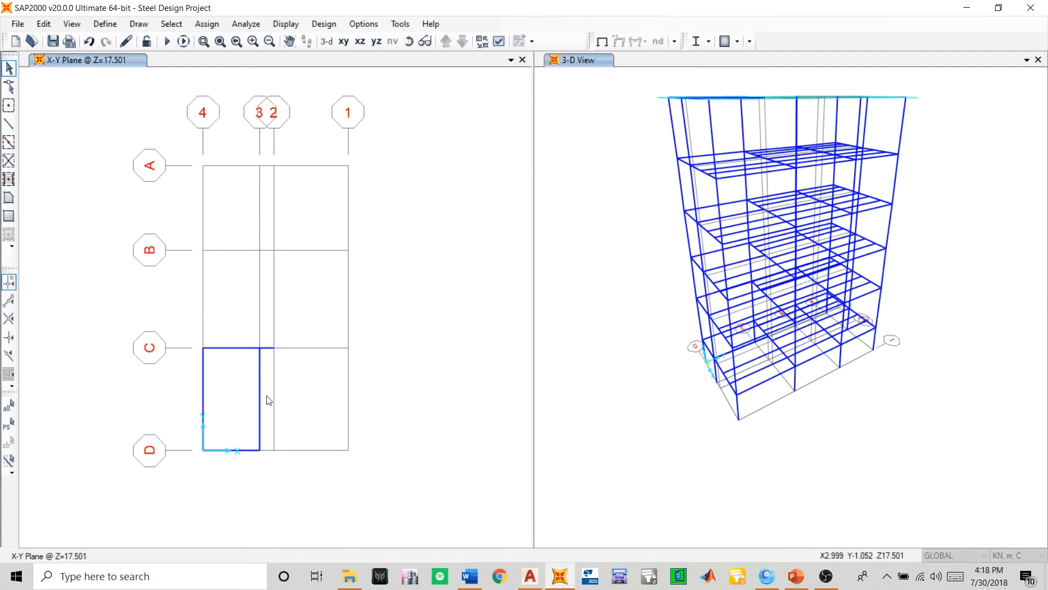
- Replace the grid C beam at Z=17.501 with a straight frame of section Beam spanning only from grid 4 to grid 3
{"action": "scroll", "coordinate": [266, 358], "scroll_direction": "up", "scroll_amount": 2}
{"action": "left_click", "coordinate": [267, 340]}
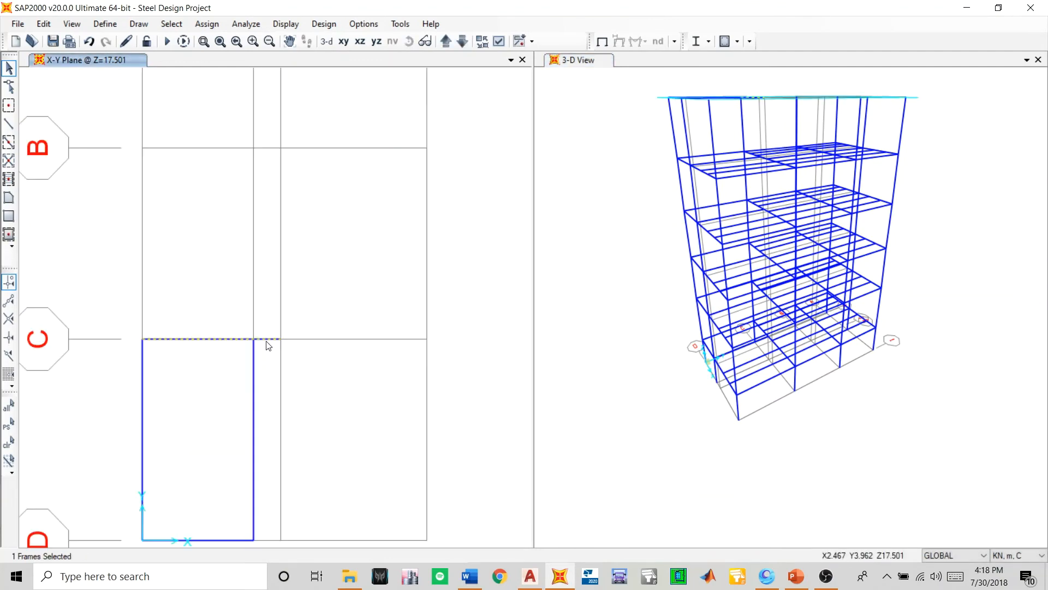
{"action": "scroll", "coordinate": [268, 344], "scroll_direction": "down", "scroll_amount": 3}
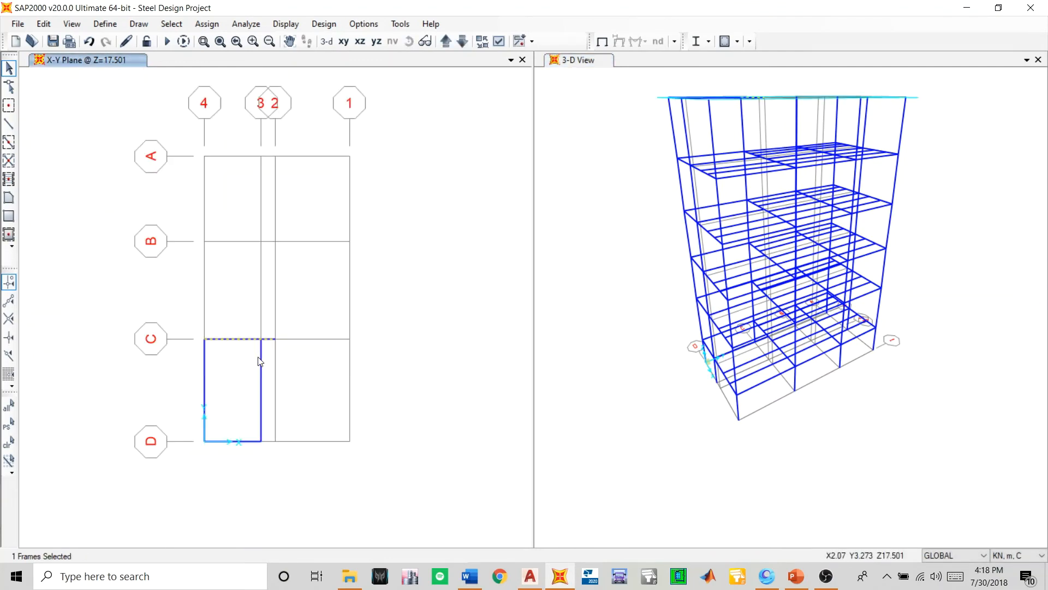
{"action": "left_click", "coordinate": [9, 124]}
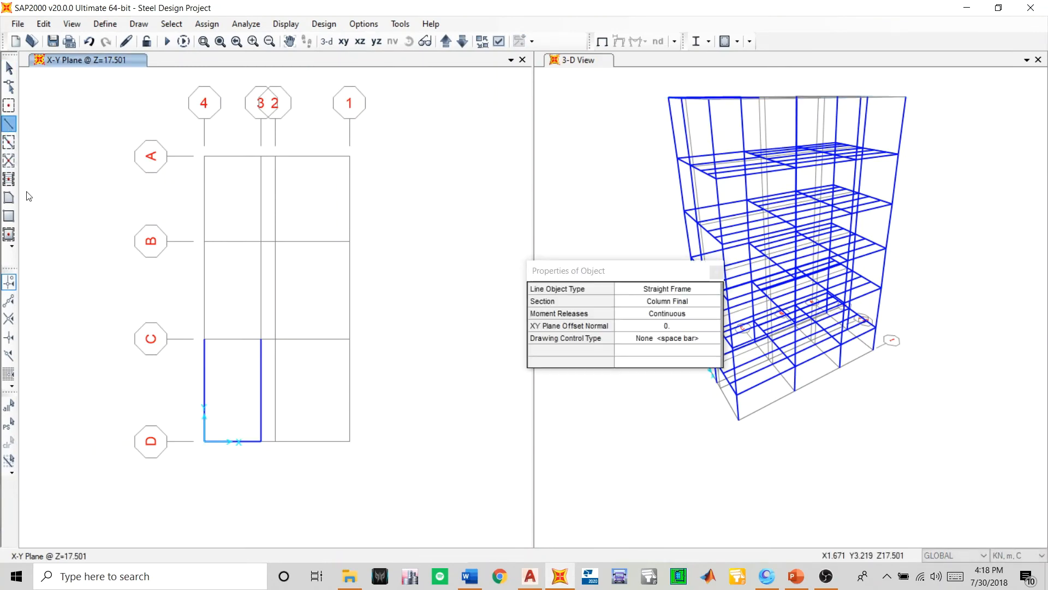
{"action": "left_click", "coordinate": [629, 305]}
{"action": "left_click", "coordinate": [629, 303]}
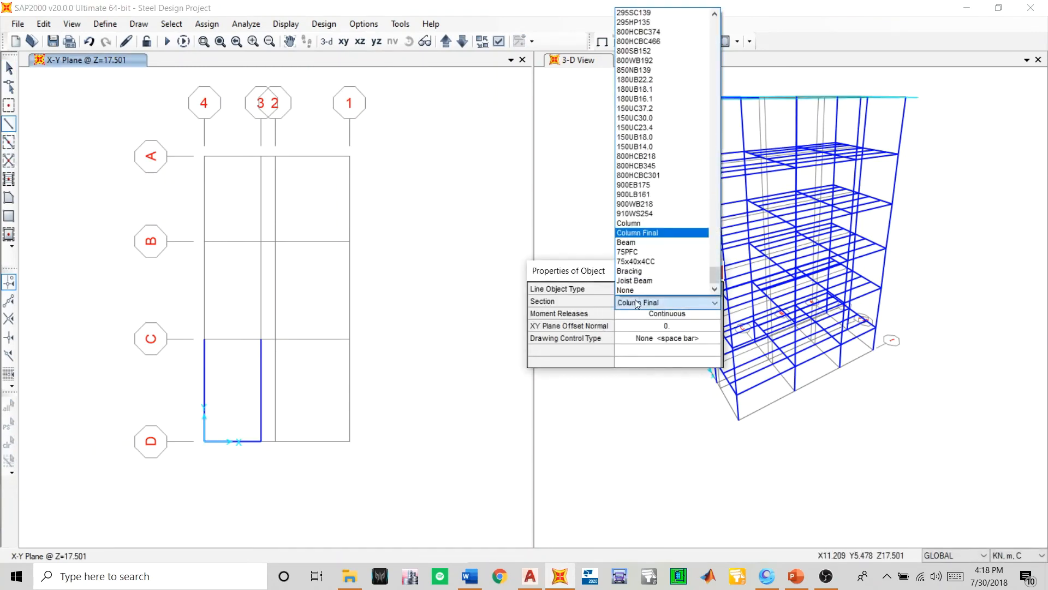
{"action": "left_click", "coordinate": [621, 243]}
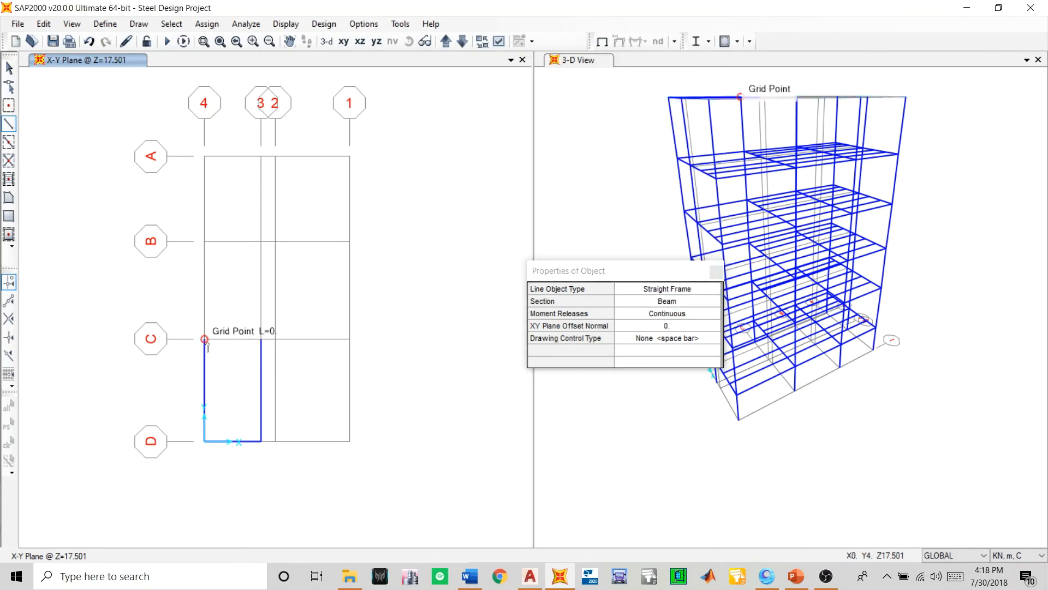
{"action": "left_click", "coordinate": [261, 339]}
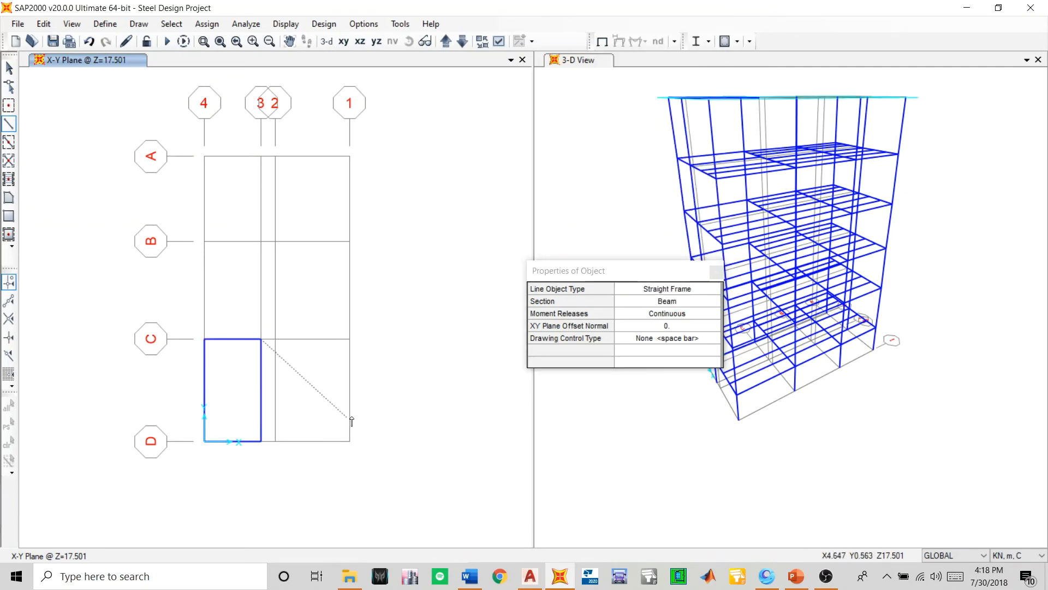
{"action": "left_click", "coordinate": [719, 272]}
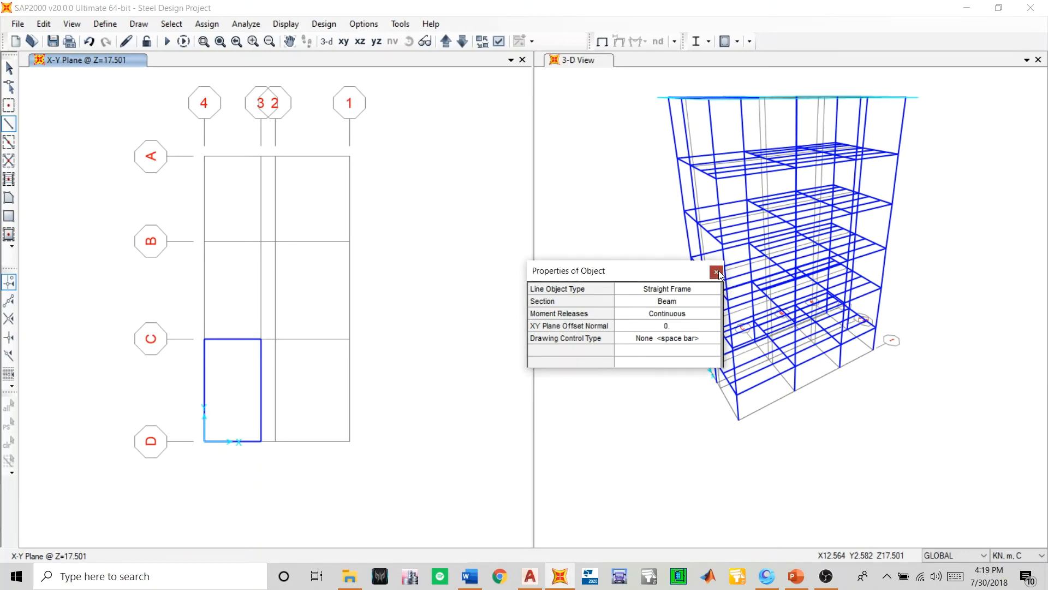
- Set the section for newly drawn straight frames to Column Final and save the model
{"action": "scroll", "coordinate": [460, 391], "scroll_direction": "down", "scroll_amount": 7}
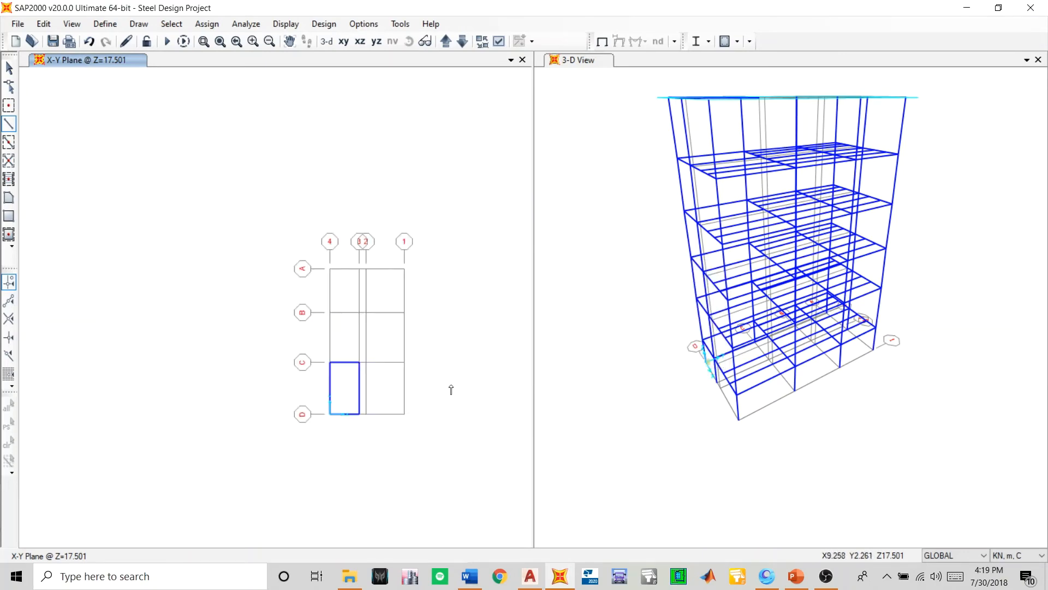
{"action": "scroll", "coordinate": [625, 363], "scroll_direction": "down", "scroll_amount": 3}
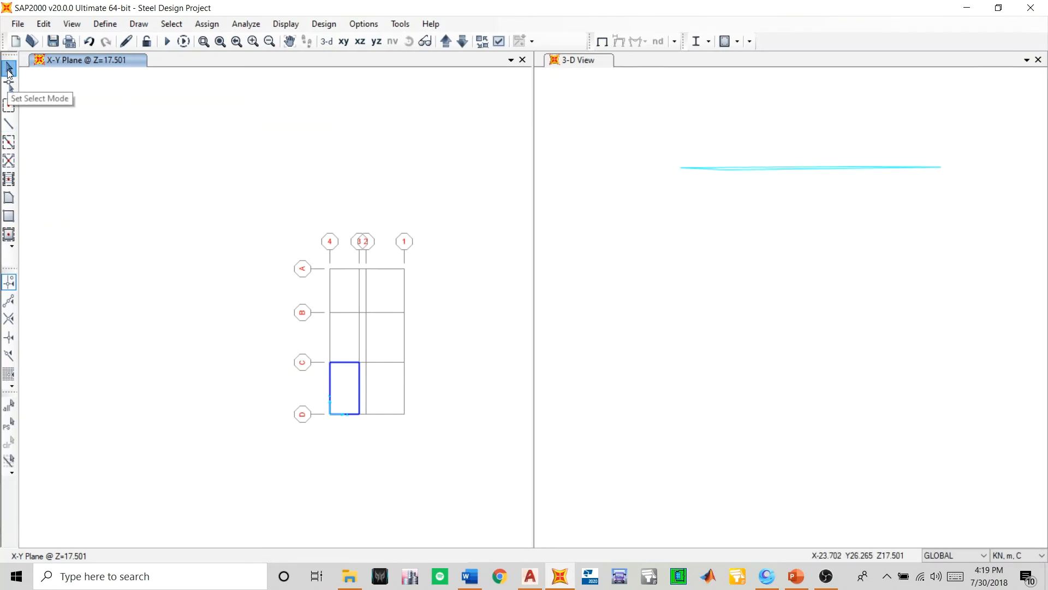
{"action": "left_click", "coordinate": [9, 142]}
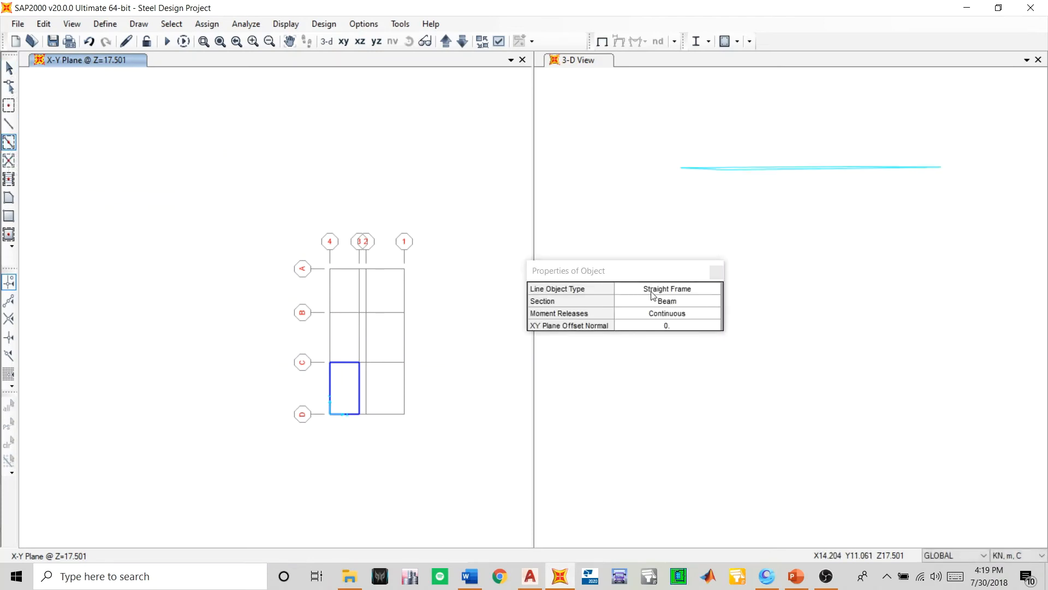
{"action": "left_click", "coordinate": [658, 304]}
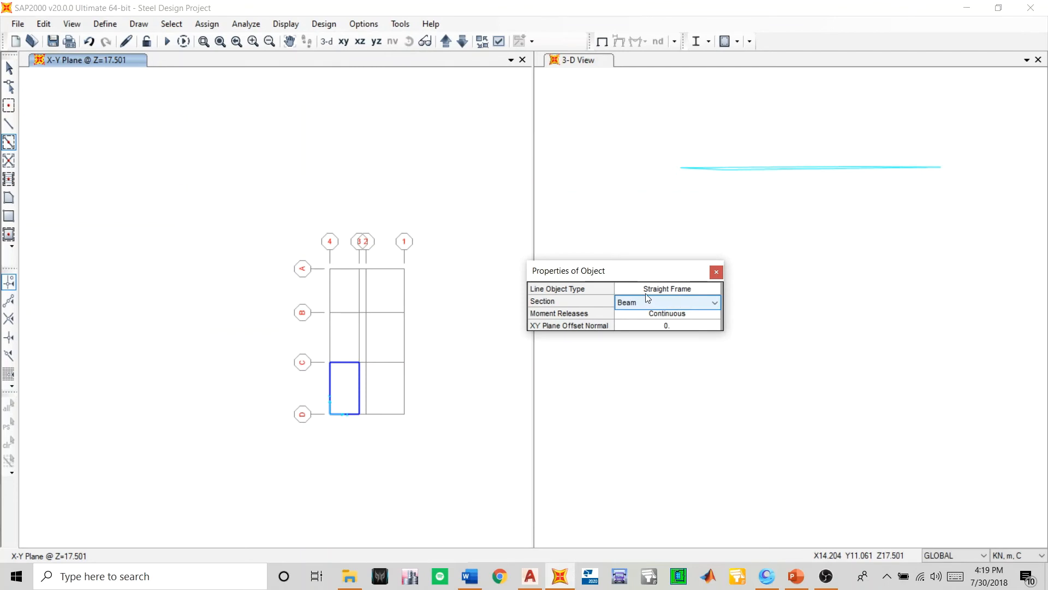
{"action": "left_click", "coordinate": [645, 290]}
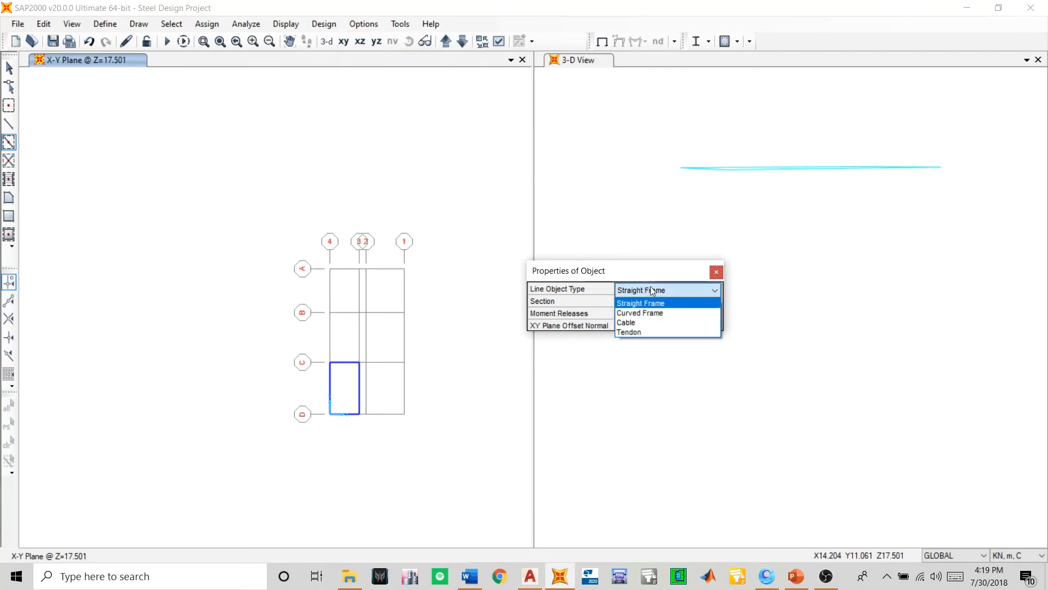
{"action": "left_click", "coordinate": [650, 299]}
{"action": "left_click", "coordinate": [650, 302]}
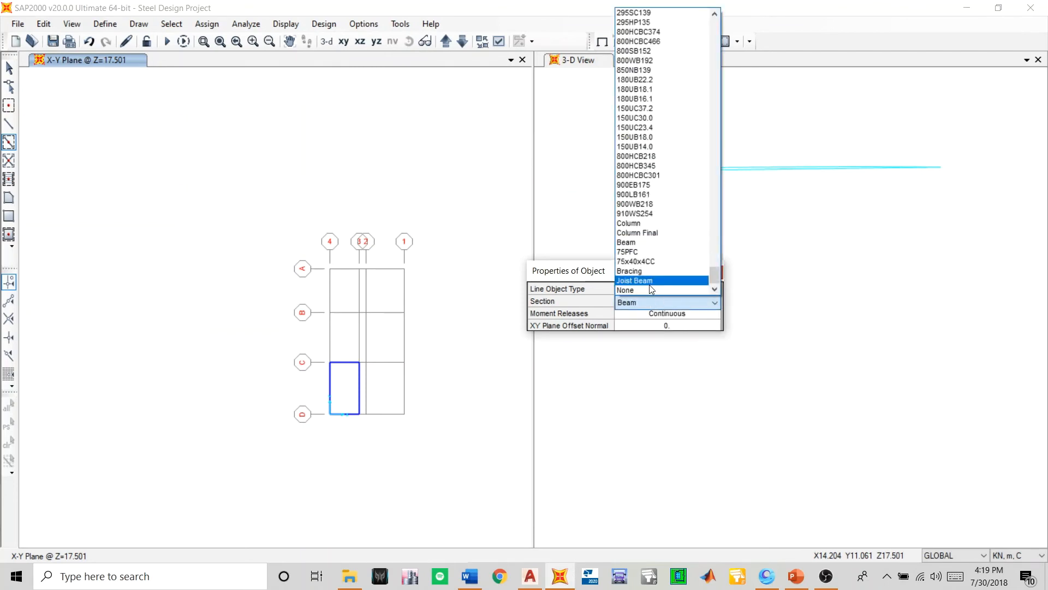
{"action": "left_click", "coordinate": [637, 233]}
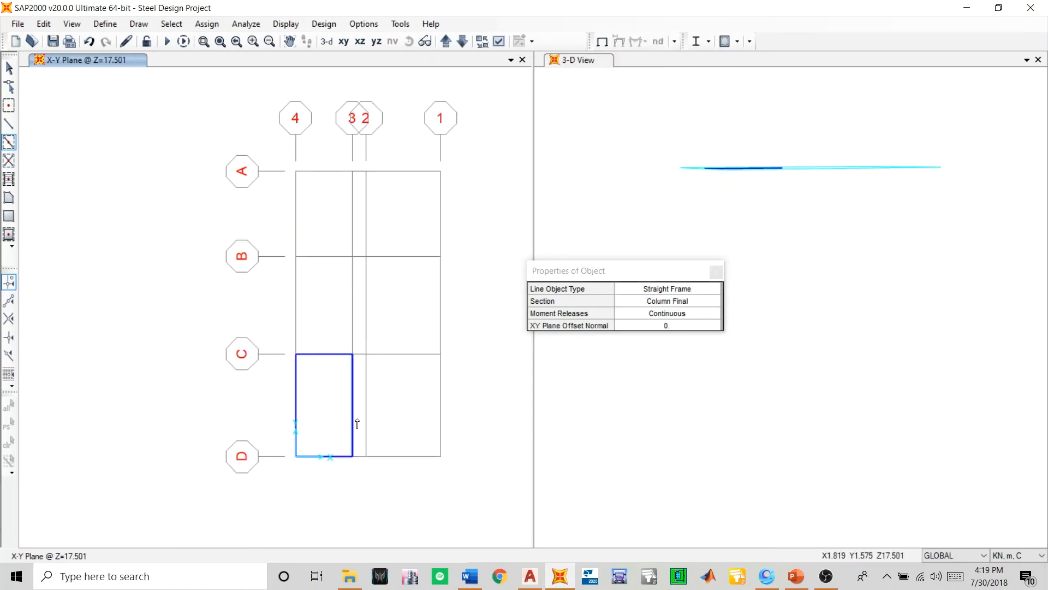
{"action": "left_click", "coordinate": [715, 271]}
{"action": "key", "text": "ctrl+s"}
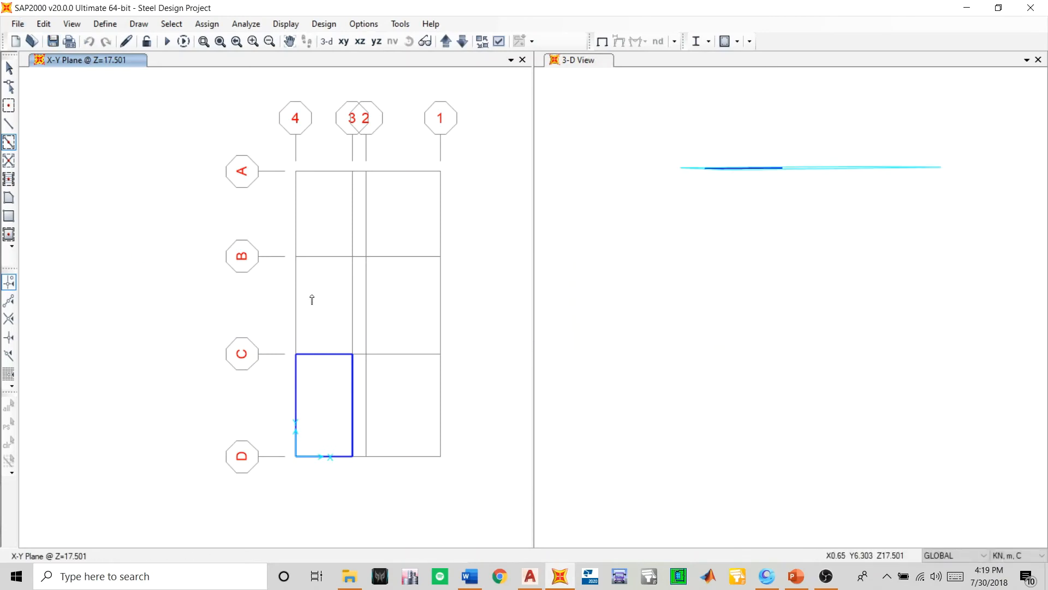
- Restore the full 3-D view and delete the top-storey columns along grid 1 and the inner columns outside the remaining roof bay
{"action": "left_click", "coordinate": [10, 69]}
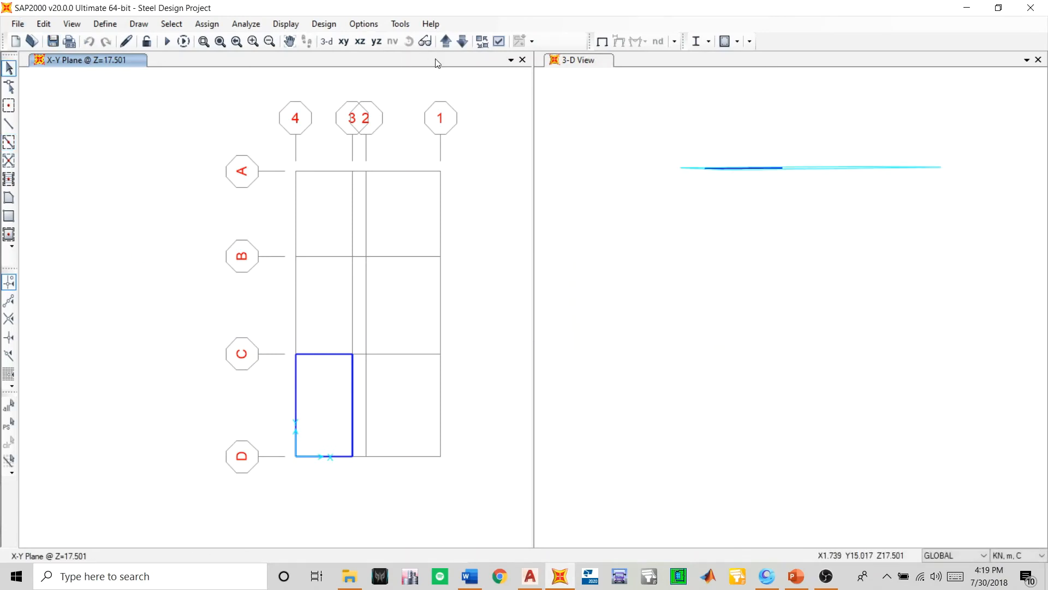
{"action": "left_click", "coordinate": [573, 175]}
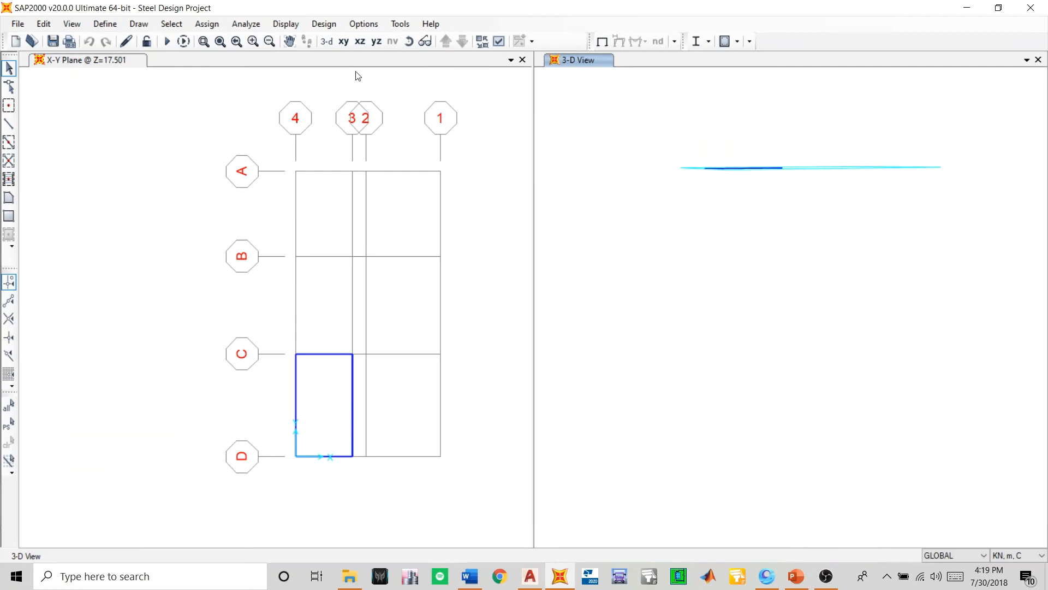
{"action": "left_click", "coordinate": [327, 41]}
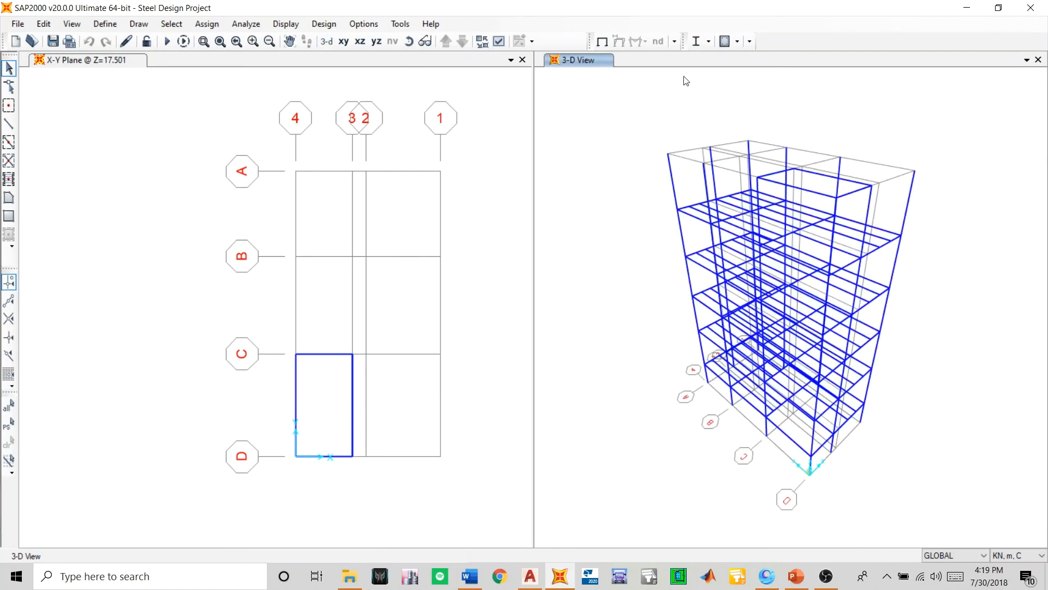
{"action": "left_click_drag", "start_coordinate": [909, 192], "coordinate": [906, 193]}
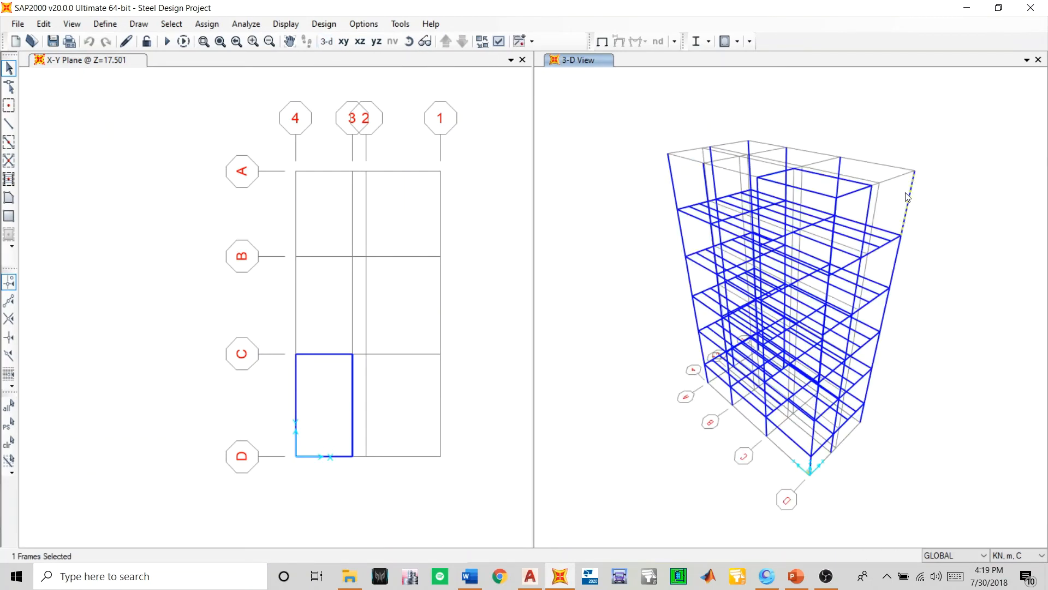
{"action": "scroll", "coordinate": [846, 167], "scroll_direction": "up", "scroll_amount": 5}
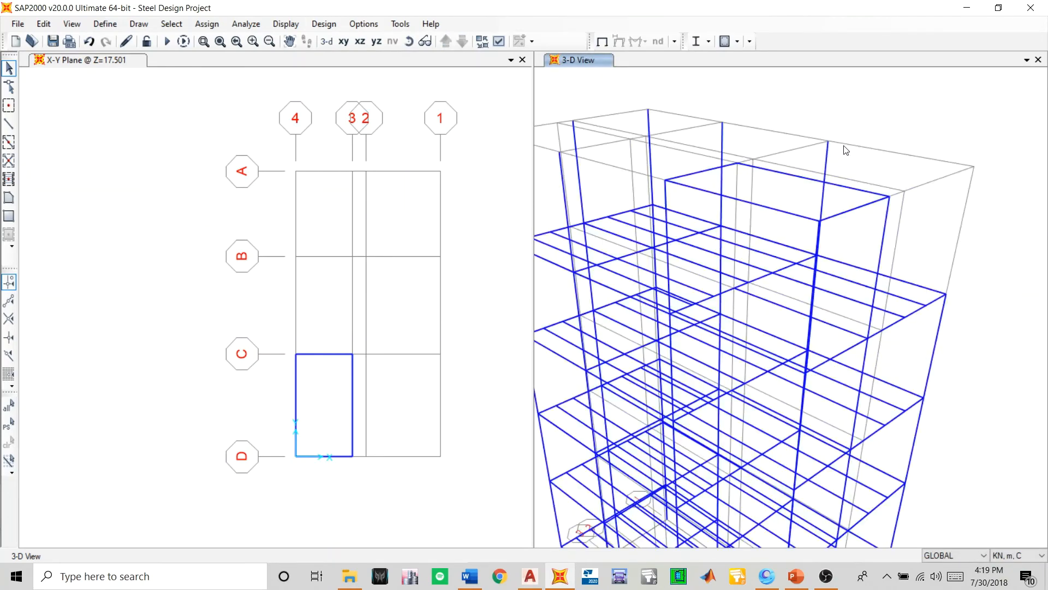
{"action": "key", "text": "Delete"}
{"action": "left_click_drag", "start_coordinate": [733, 129], "coordinate": [622, 170]}
{"action": "key", "text": "Delete"}
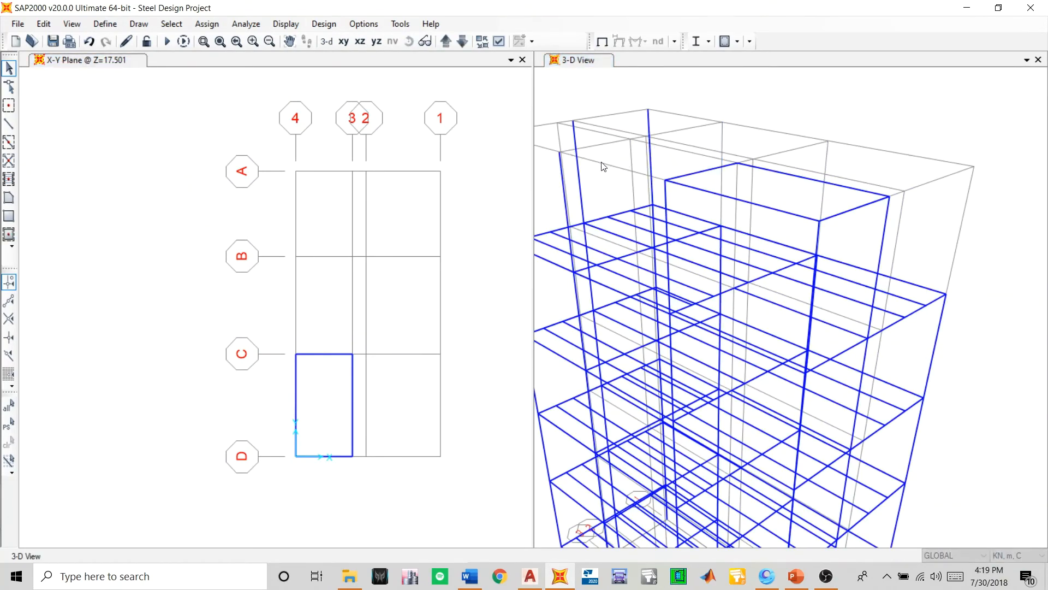
{"action": "key", "text": "Delete"}
{"action": "left_click_drag", "start_coordinate": [555, 186], "coordinate": [554, 185]}
{"action": "key", "text": "Delete"}
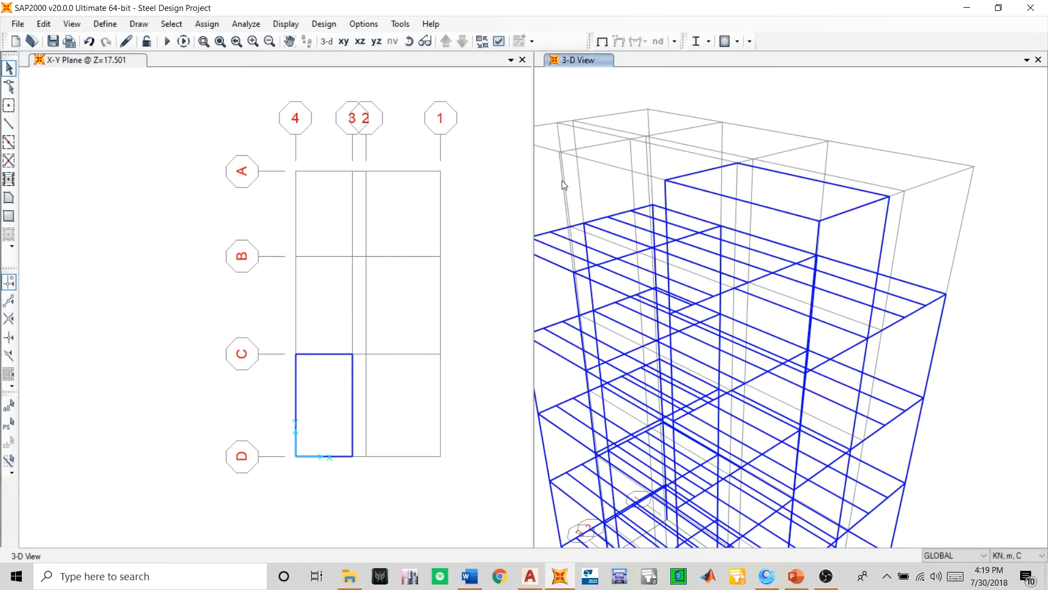
- Delete the leftover top-storey column at the corner of grids 4 and A
{"action": "scroll", "coordinate": [686, 212], "scroll_direction": "down", "scroll_amount": 3}
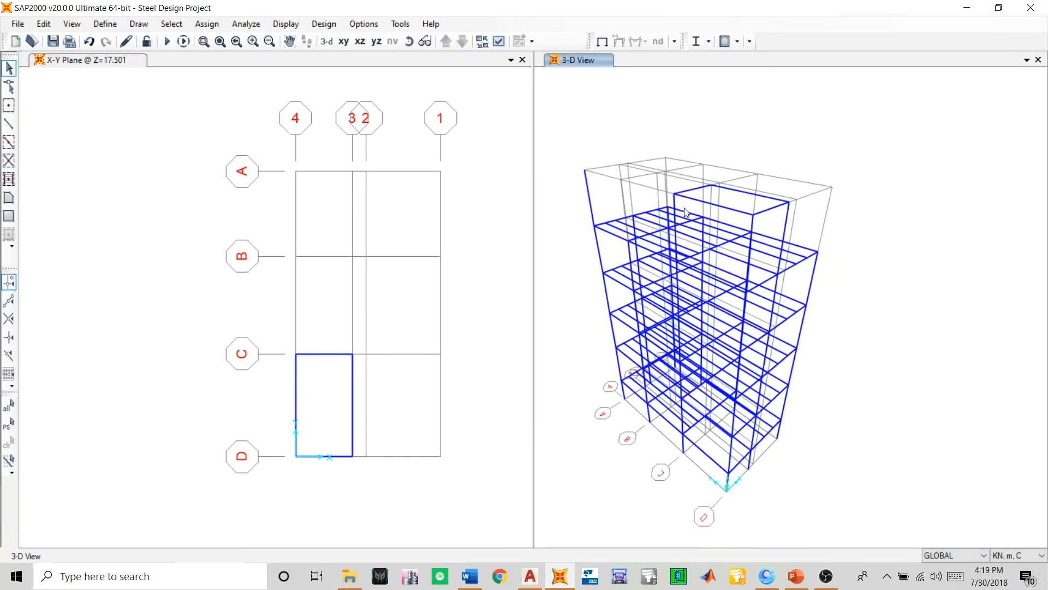
{"action": "left_click", "coordinate": [408, 41]}
{"action": "mouse_move", "coordinate": [819, 429]}
{"action": "left_mouse_down"}
{"action": "mouse_move", "coordinate": [667, 402]}
{"action": "mouse_move", "coordinate": [604, 410]}
{"action": "left_mouse_up"}
{"action": "scroll", "coordinate": [810, 170], "scroll_direction": "up", "scroll_amount": 3}
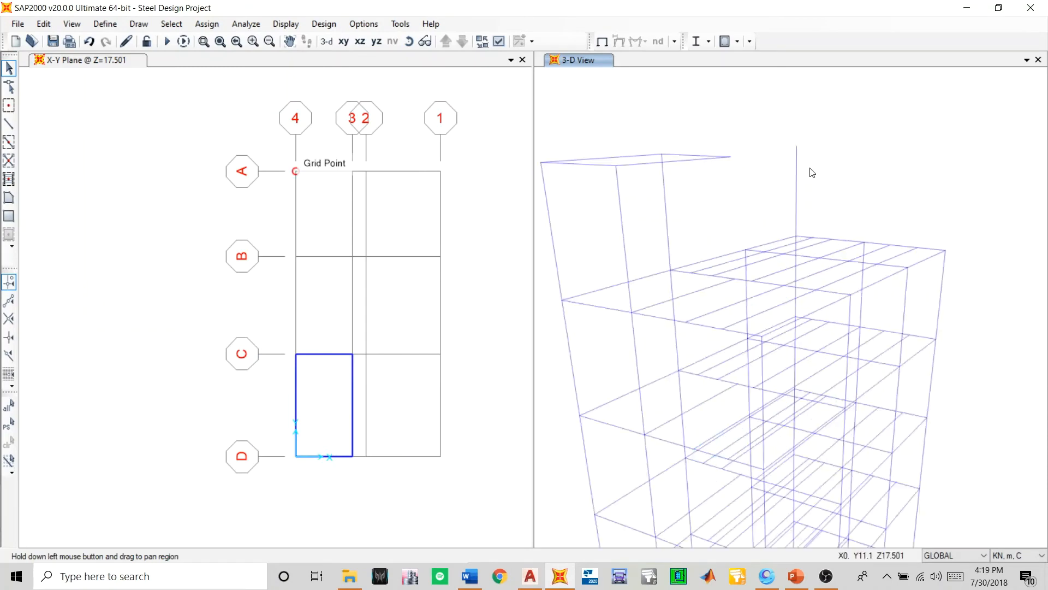
{"action": "left_click_drag", "start_coordinate": [809, 172], "coordinate": [783, 185]}
{"action": "key", "text": "Delete"}
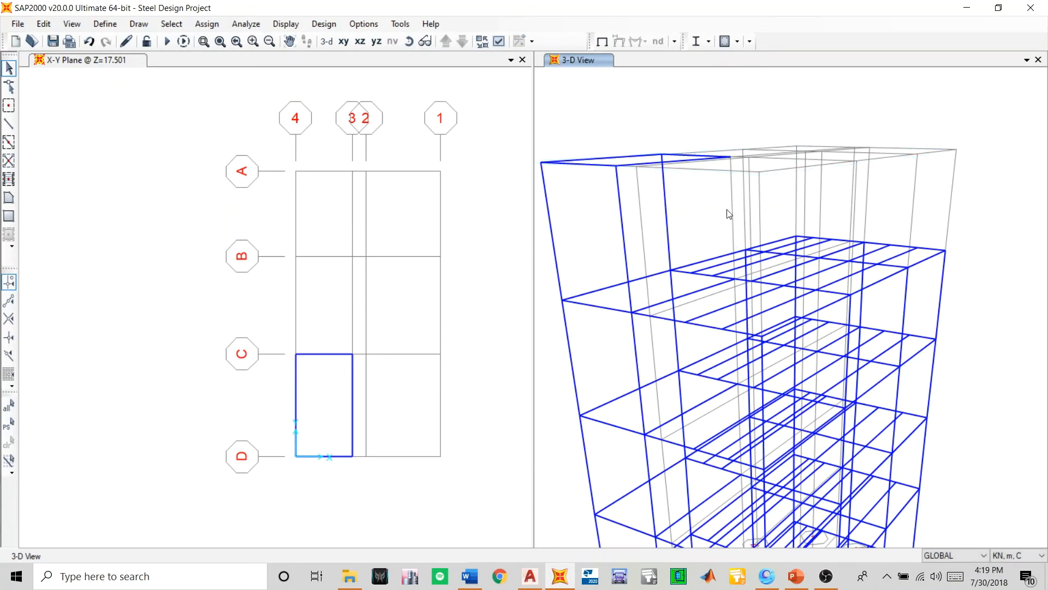
- Draw a Column Final frame at grids 3 and C from Z=17.501 down to the floor below
{"action": "left_click", "coordinate": [9, 123]}
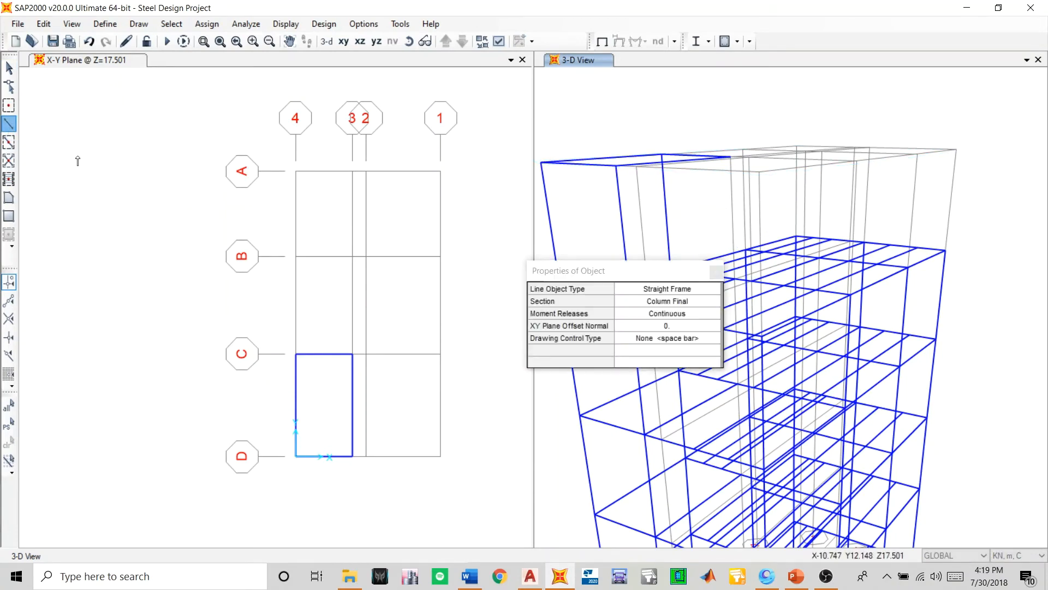
{"action": "left_click", "coordinate": [730, 157]}
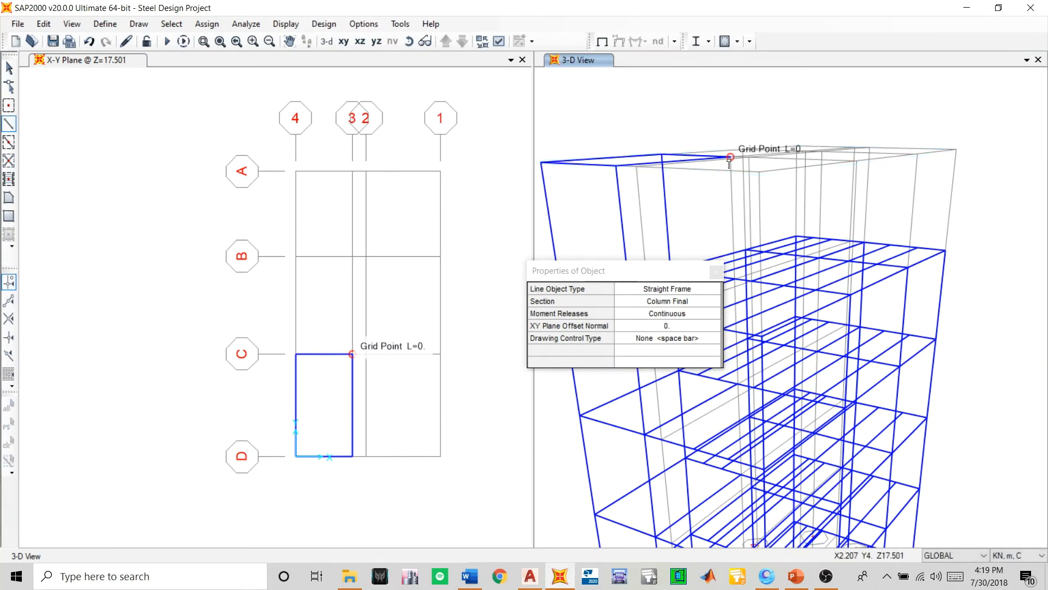
{"action": "scroll", "coordinate": [751, 281], "scroll_direction": "up", "scroll_amount": 4}
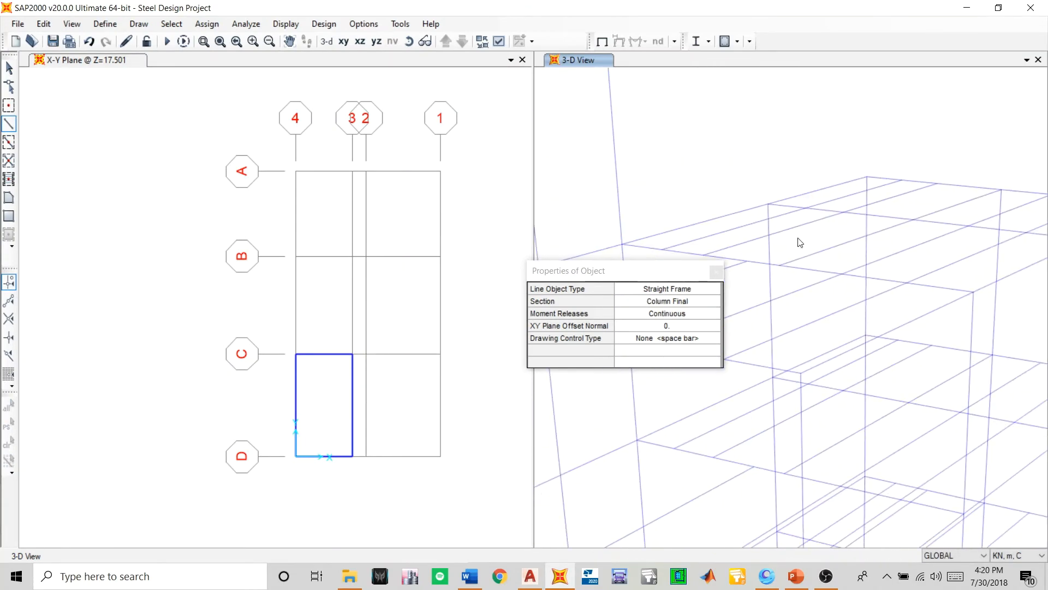
{"action": "left_click", "coordinate": [748, 261]}
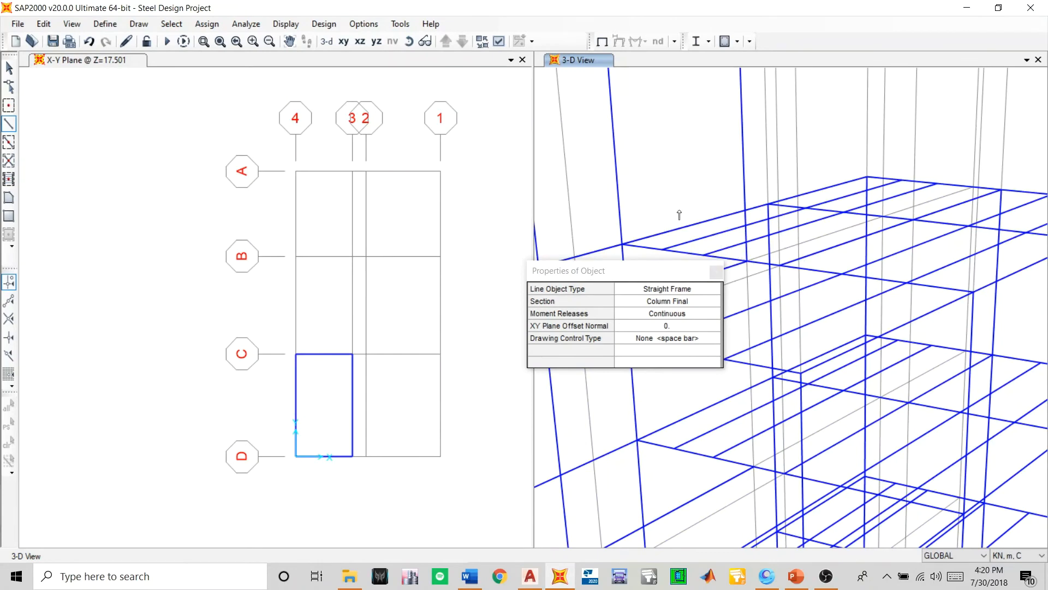
{"action": "left_click", "coordinate": [716, 272]}
{"action": "scroll", "coordinate": [697, 277], "scroll_direction": "down", "scroll_amount": 4}
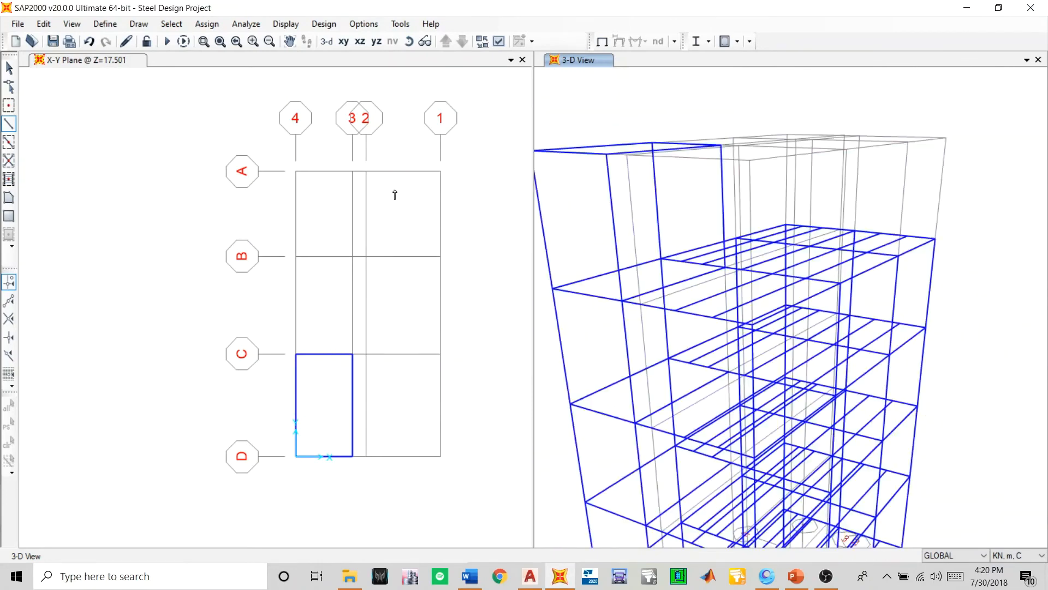
- Return to selection mode, save the model and make the X-Y plan at Z=17.501 the active window
{"action": "left_click", "coordinate": [9, 68]}
{"action": "scroll", "coordinate": [658, 297], "scroll_direction": "down", "scroll_amount": 2}
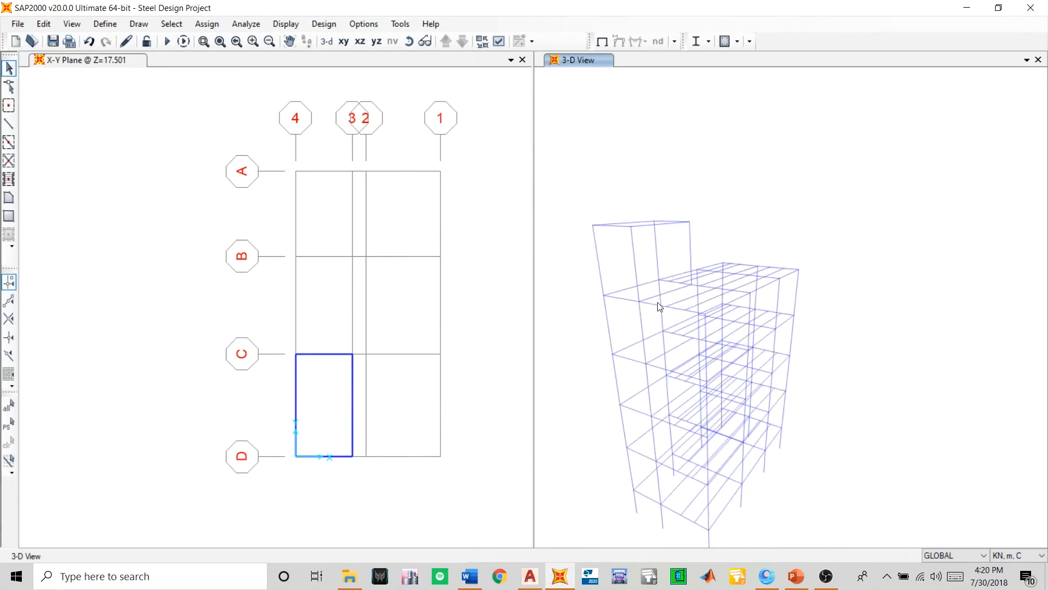
{"action": "middle_click_drag", "start_coordinate": [632, 346], "coordinate": [656, 319]}
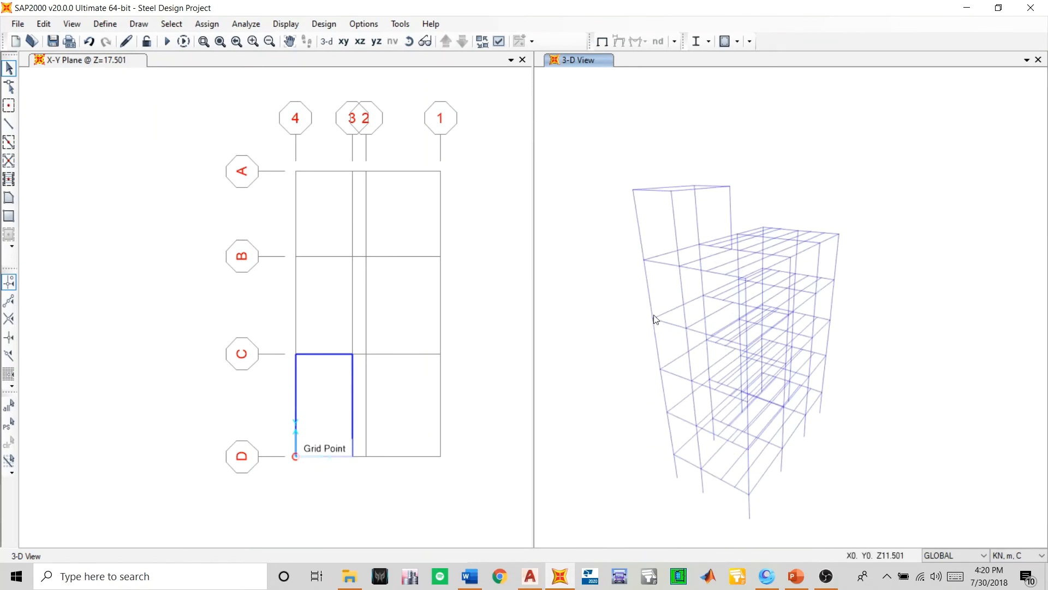
{"action": "left_click", "coordinate": [52, 41]}
{"action": "left_click", "coordinate": [487, 247]}
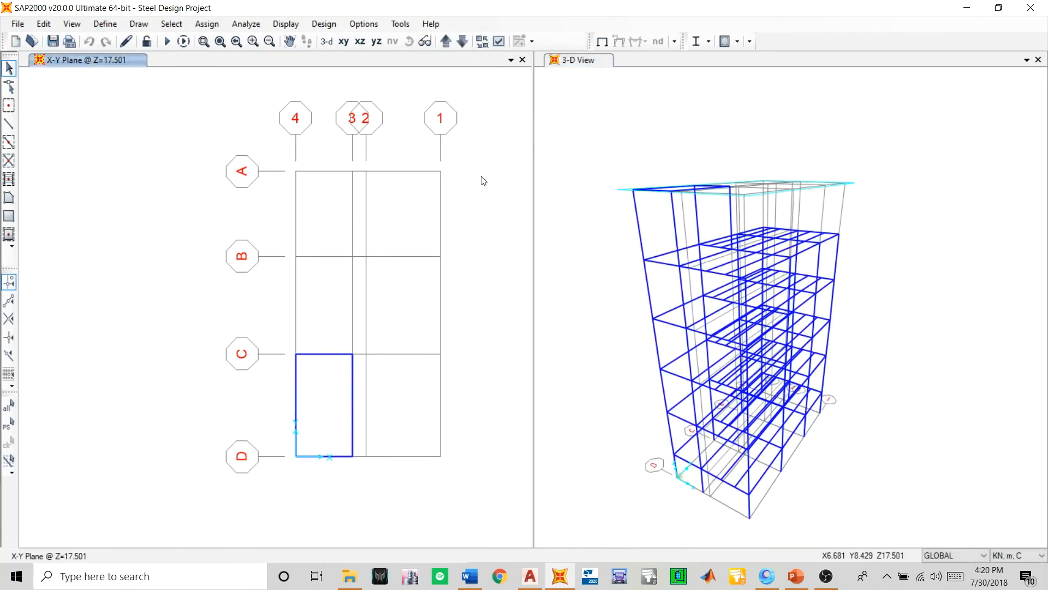
- Set the X-Y plan at Z=17.501 to the Extrude view type
{"action": "left_click", "coordinate": [498, 41]}
{"action": "left_click_drag", "start_coordinate": [141, 167], "coordinate": [260, 86]}
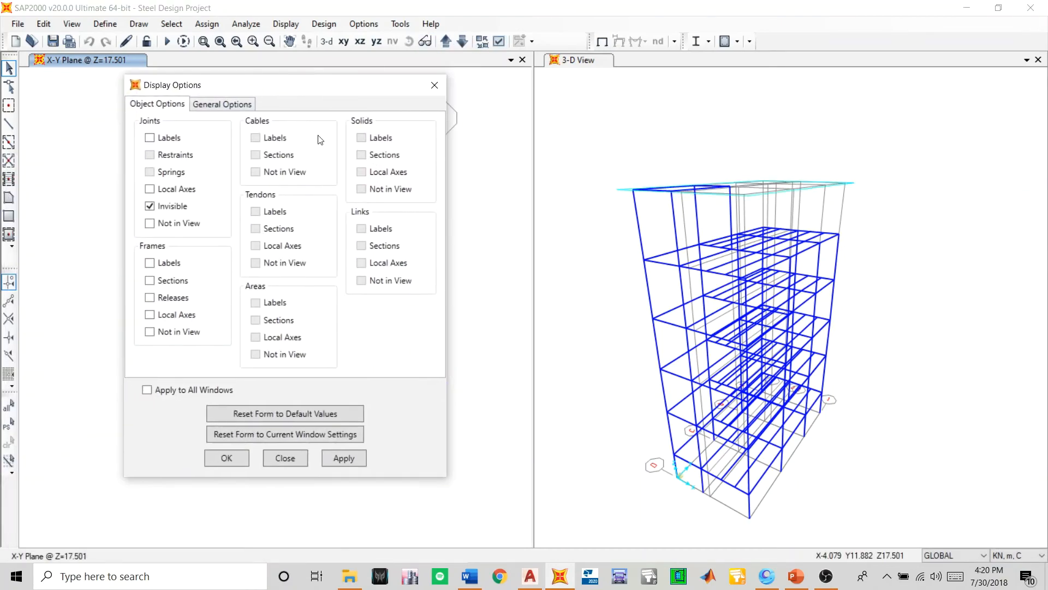
{"action": "left_click", "coordinate": [243, 105]}
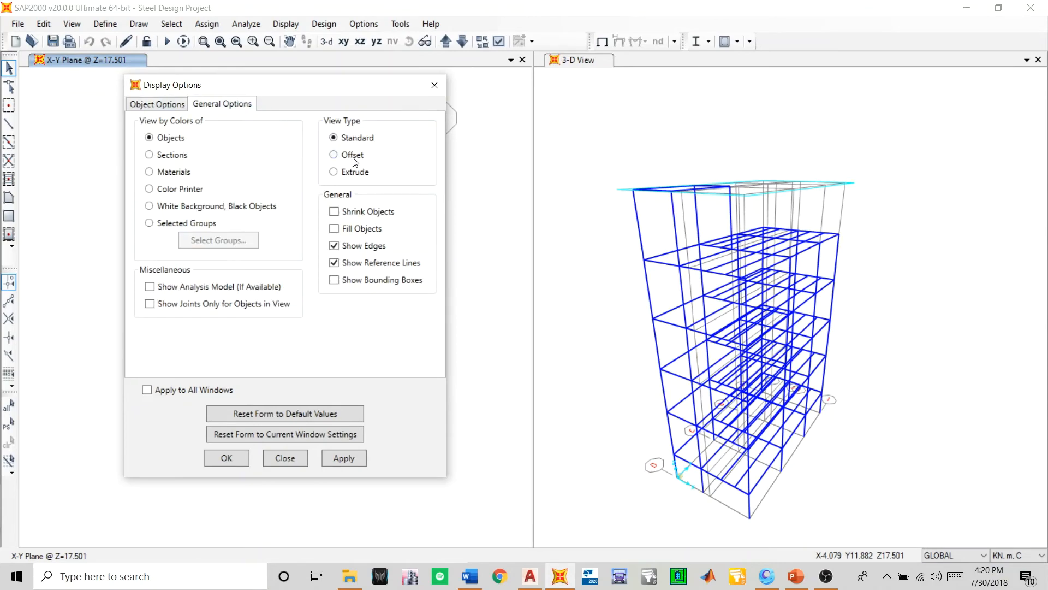
{"action": "left_click", "coordinate": [232, 461]}
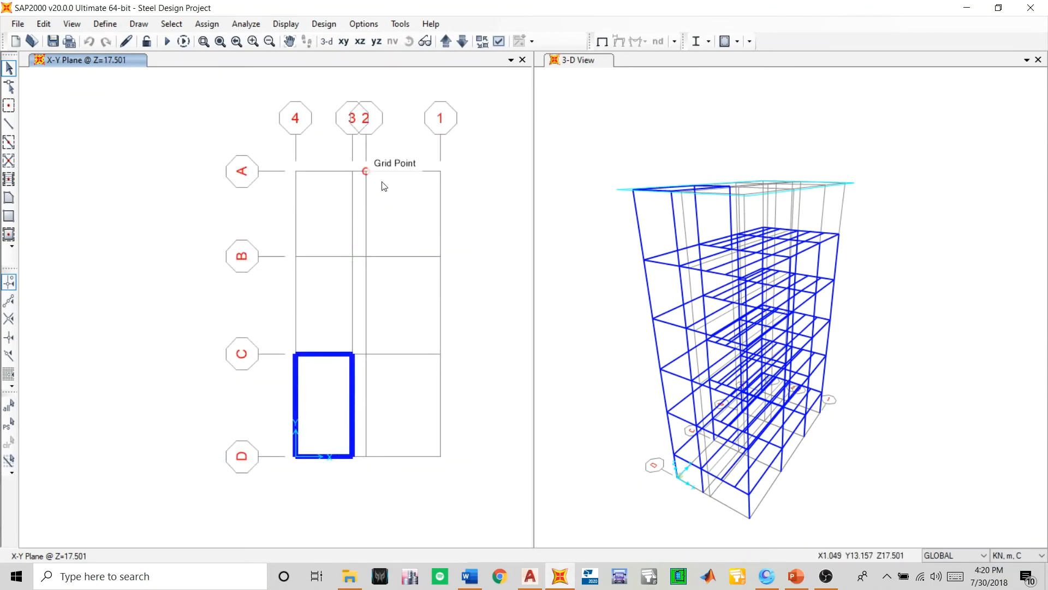
- Display the 3-D view with the Extrude view type and colour its members by Sections
{"action": "left_click", "coordinate": [588, 255]}
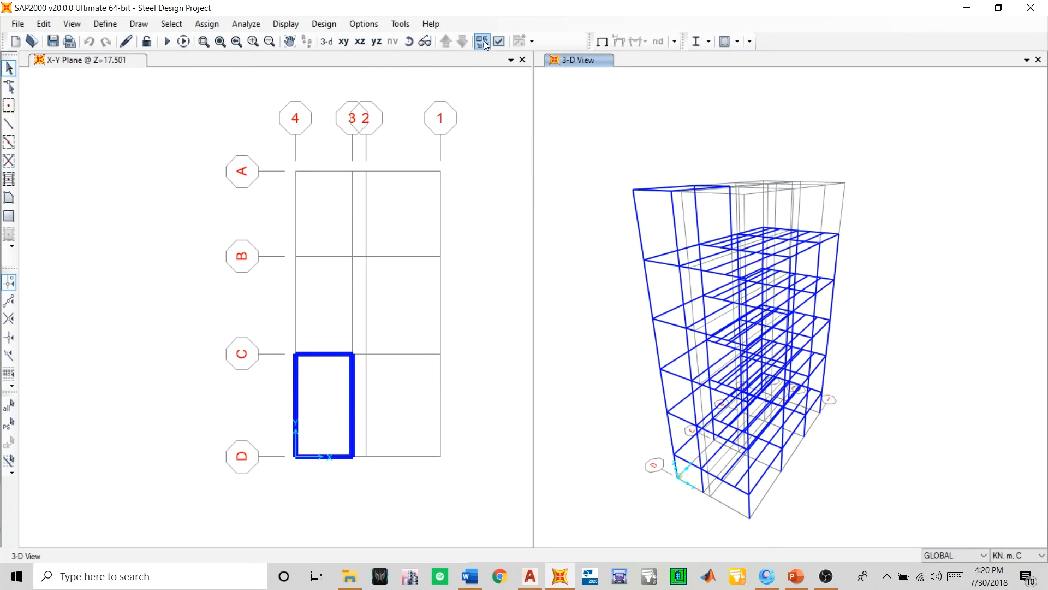
{"action": "left_click", "coordinate": [498, 42]}
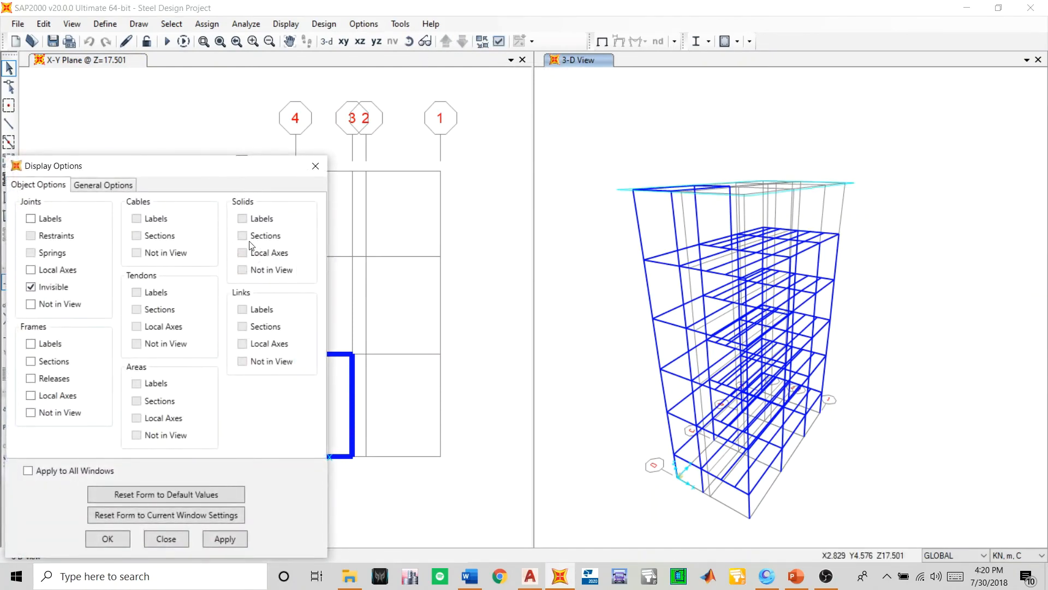
{"action": "left_click", "coordinate": [121, 185]}
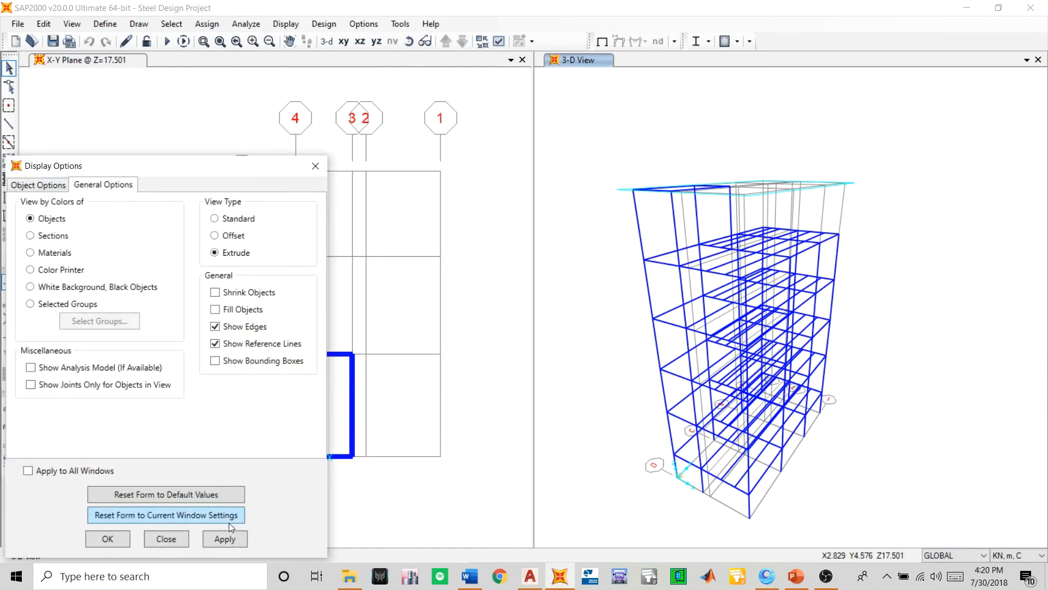
{"action": "left_click", "coordinate": [230, 539]}
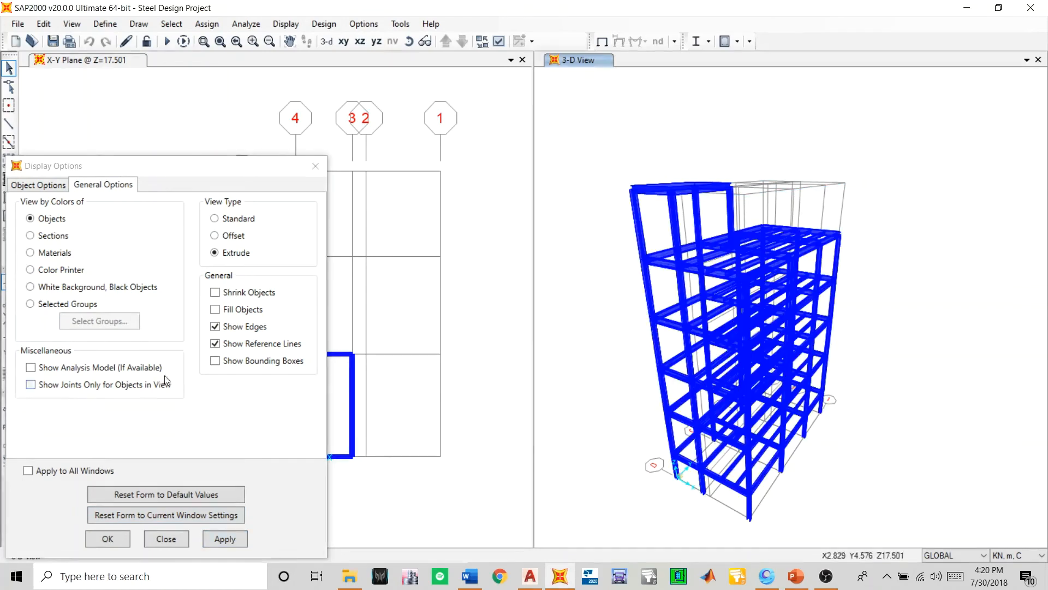
{"action": "left_click", "coordinate": [38, 238]}
{"action": "left_click", "coordinate": [225, 539]}
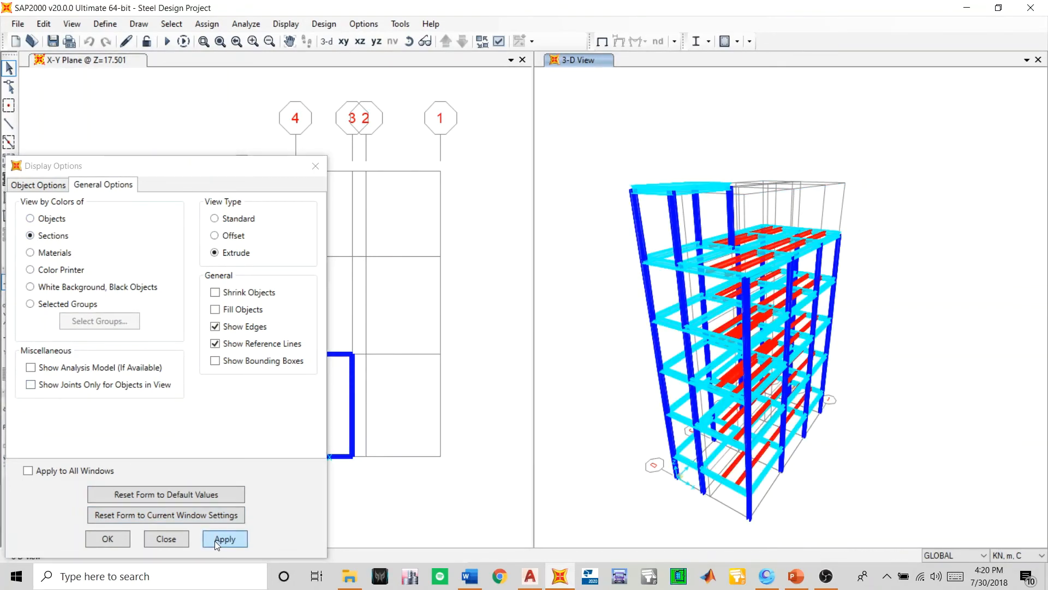
{"action": "left_click", "coordinate": [102, 536]}
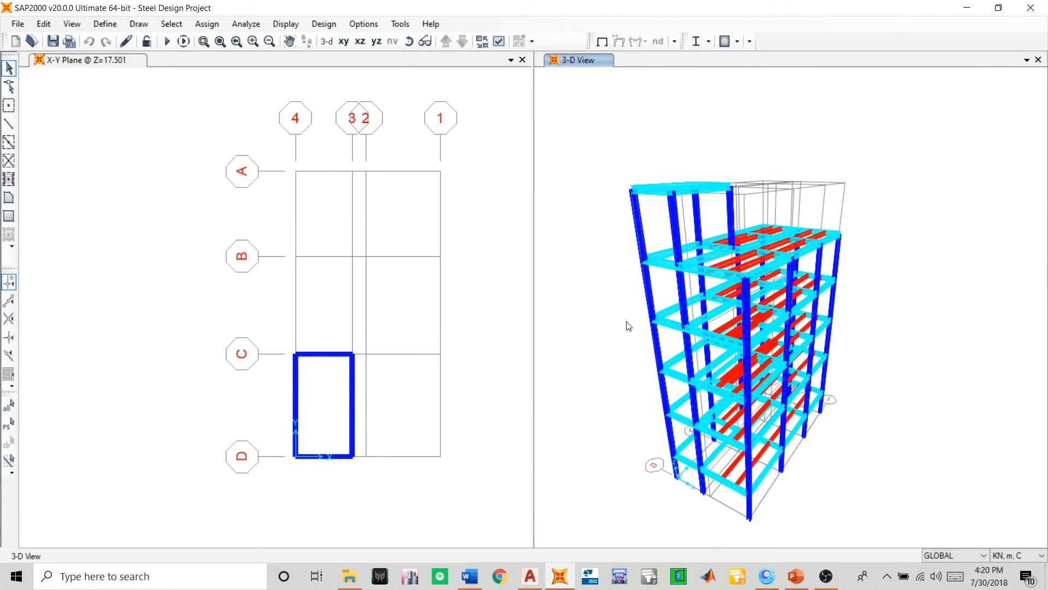
- Rotate the 3-D view to the opposite side of the building and close the X-Y plan window
{"action": "left_click", "coordinate": [409, 41]}
{"action": "left_click_drag", "start_coordinate": [588, 370], "coordinate": [152, 384]}
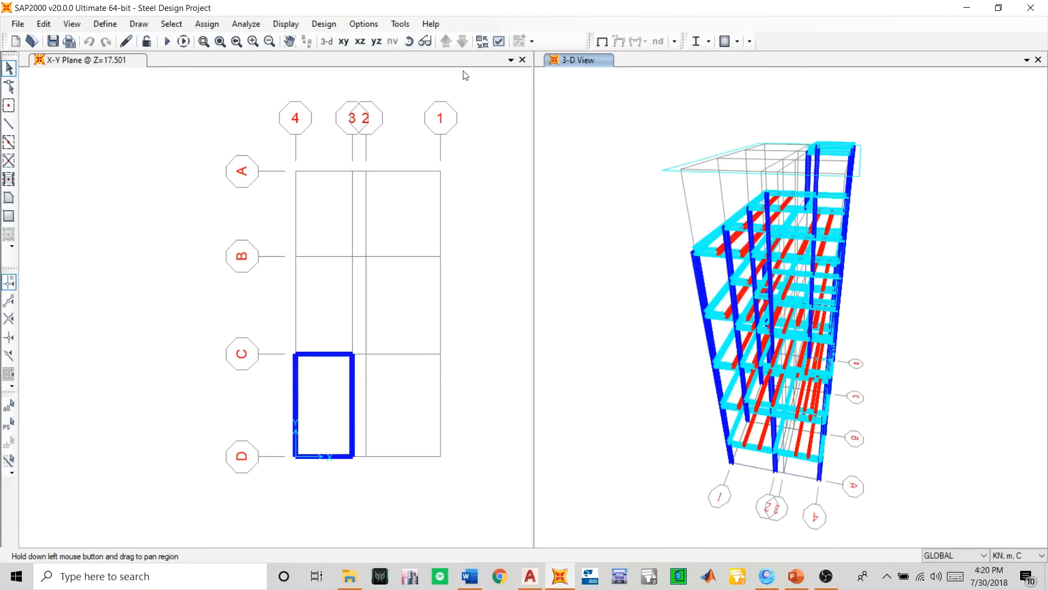
{"action": "left_click", "coordinate": [522, 60]}
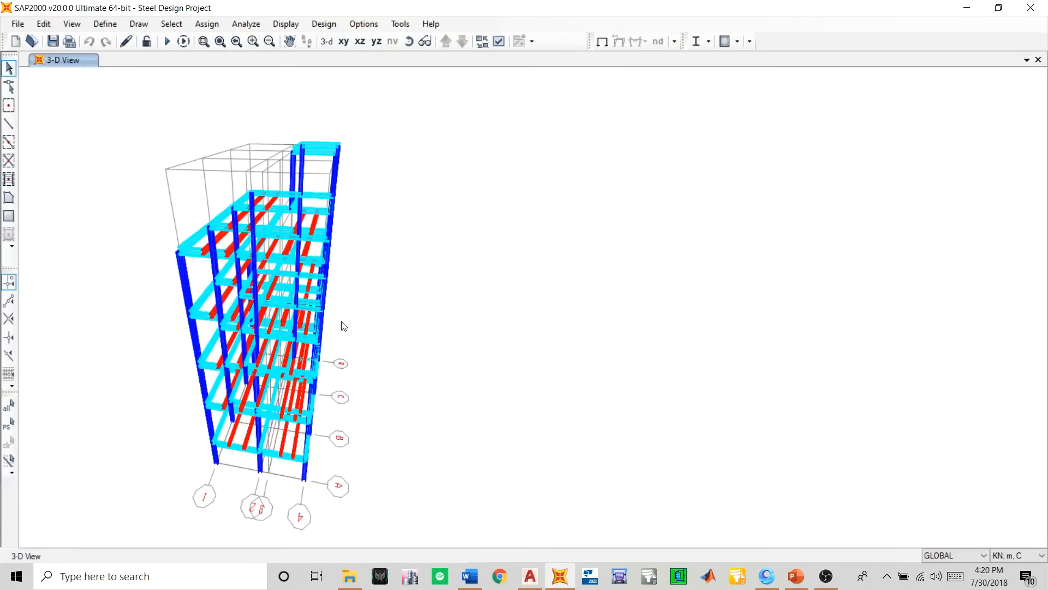
- Examine the extruded steel frame from several sides, looking closely at the lower storeys and the single-bay roof
{"action": "left_click", "coordinate": [409, 42]}
{"action": "left_click_drag", "start_coordinate": [146, 454], "coordinate": [668, 342]}
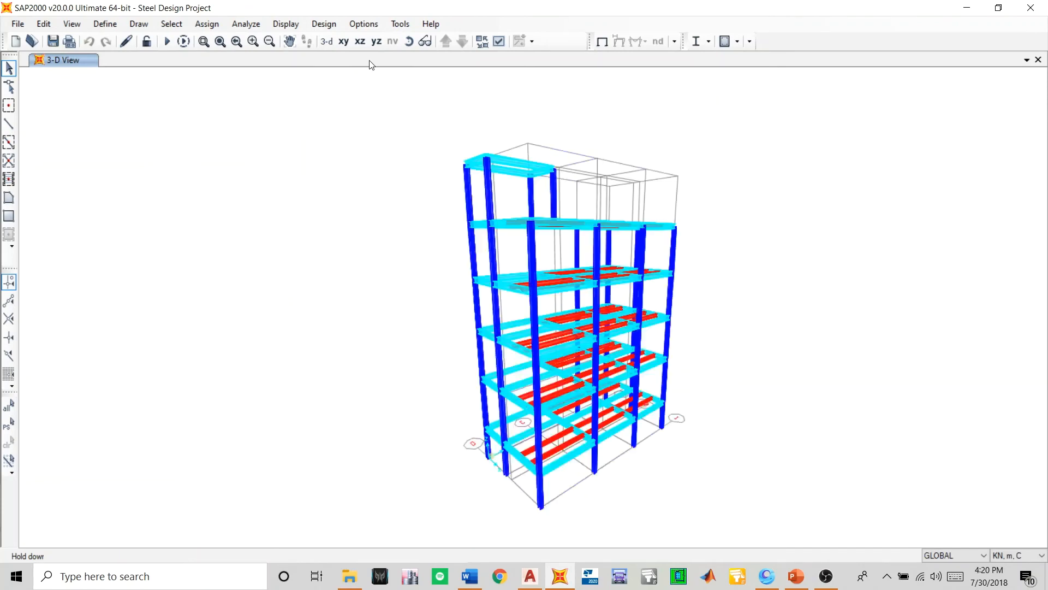
{"action": "left_click", "coordinate": [408, 46]}
{"action": "left_click_drag", "start_coordinate": [781, 346], "coordinate": [180, 441]}
{"action": "scroll", "coordinate": [561, 440], "scroll_direction": "up", "scroll_amount": 3}
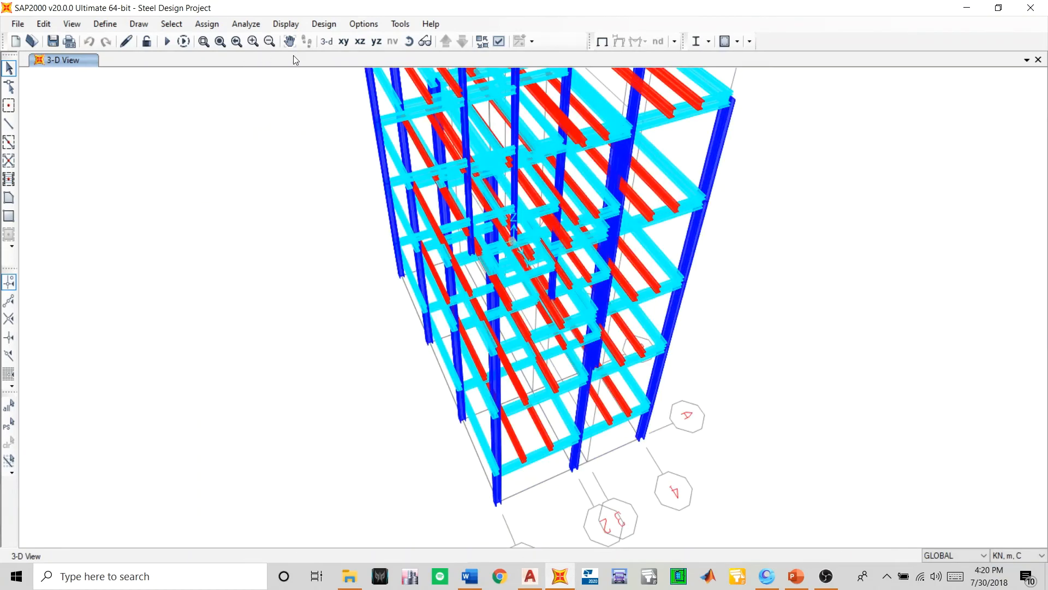
{"action": "scroll", "coordinate": [667, 140], "scroll_direction": "up", "scroll_amount": 4}
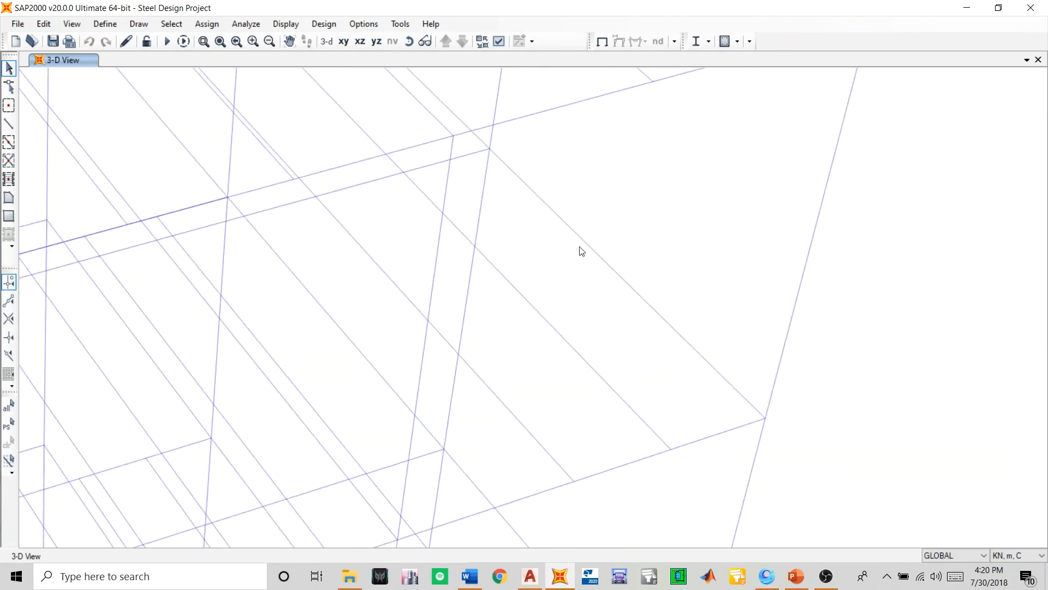
{"action": "scroll", "coordinate": [538, 287], "scroll_direction": "up", "scroll_amount": 2}
{"action": "scroll", "coordinate": [538, 289], "scroll_direction": "down", "scroll_amount": 5}
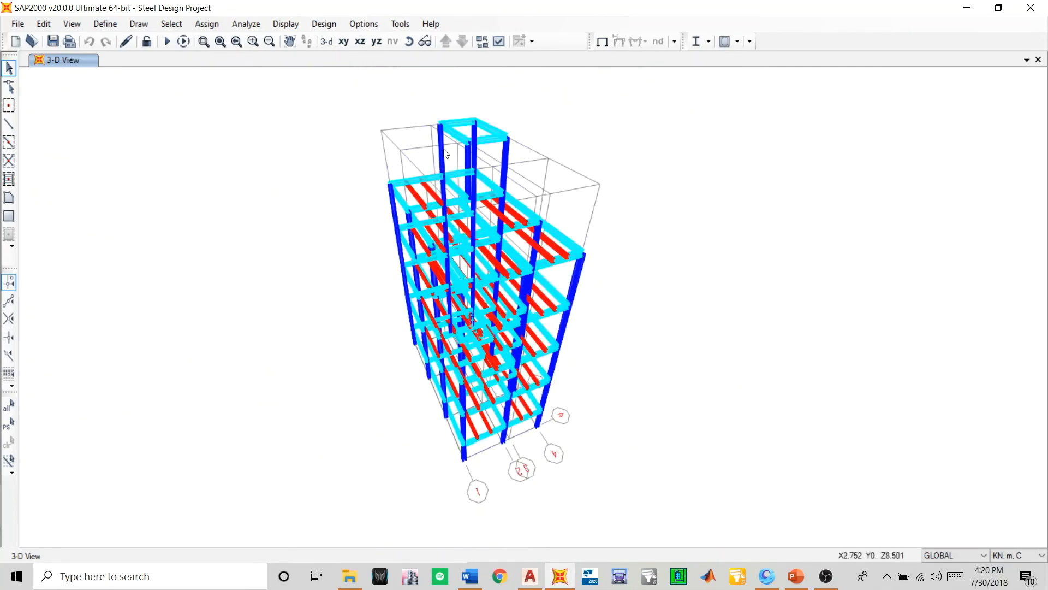
{"action": "scroll", "coordinate": [460, 119], "scroll_direction": "up", "scroll_amount": 3}
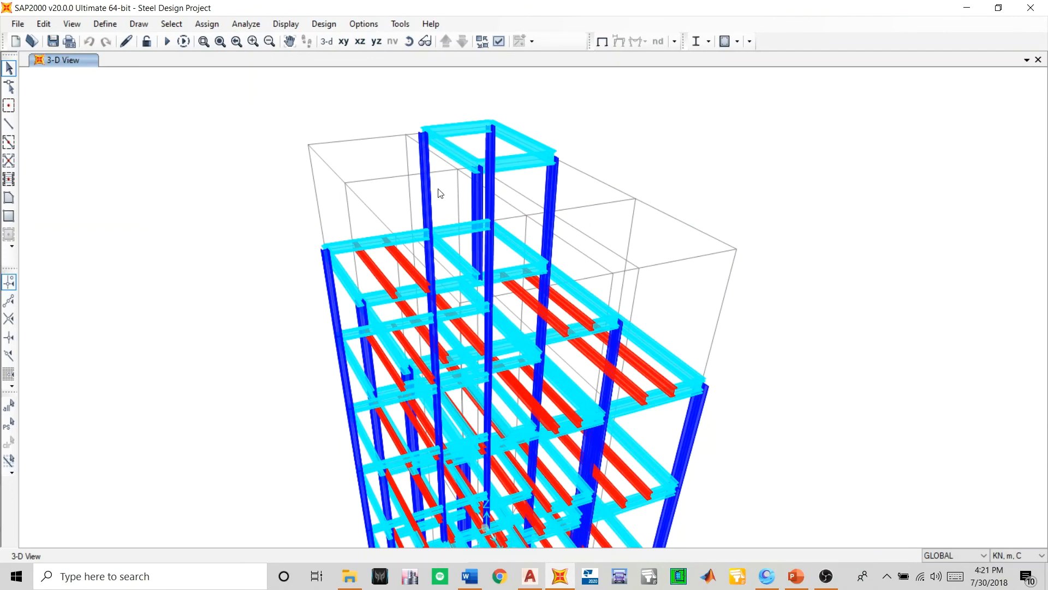
{"action": "scroll", "coordinate": [483, 195], "scroll_direction": "down", "scroll_amount": 4}
{"action": "scroll", "coordinate": [518, 502], "scroll_direction": "up", "scroll_amount": 5}
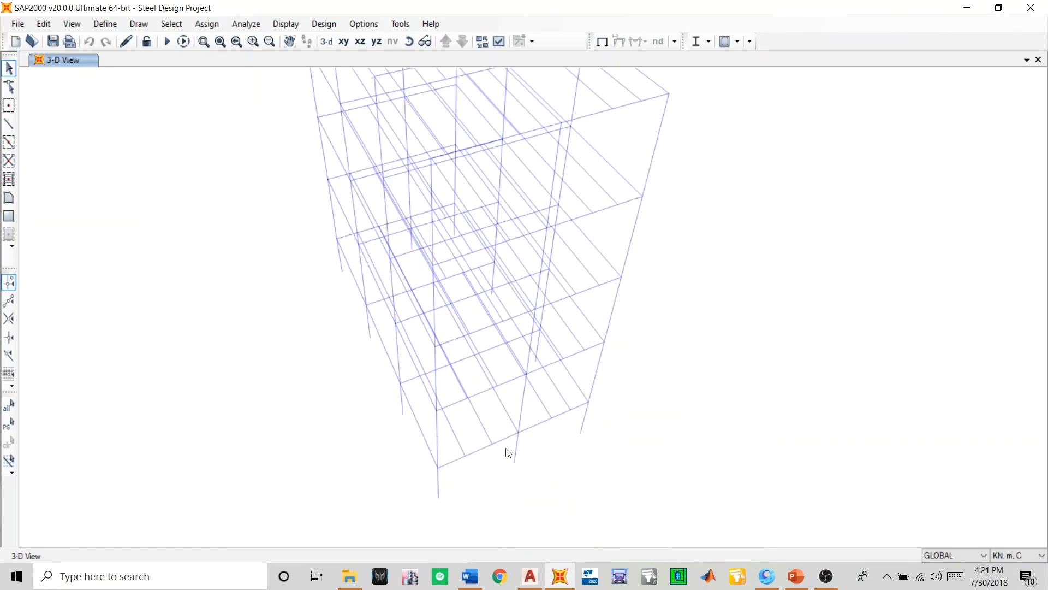
{"action": "scroll", "coordinate": [416, 404], "scroll_direction": "down", "scroll_amount": 3}
{"action": "scroll", "coordinate": [436, 111], "scroll_direction": "up", "scroll_amount": 2}
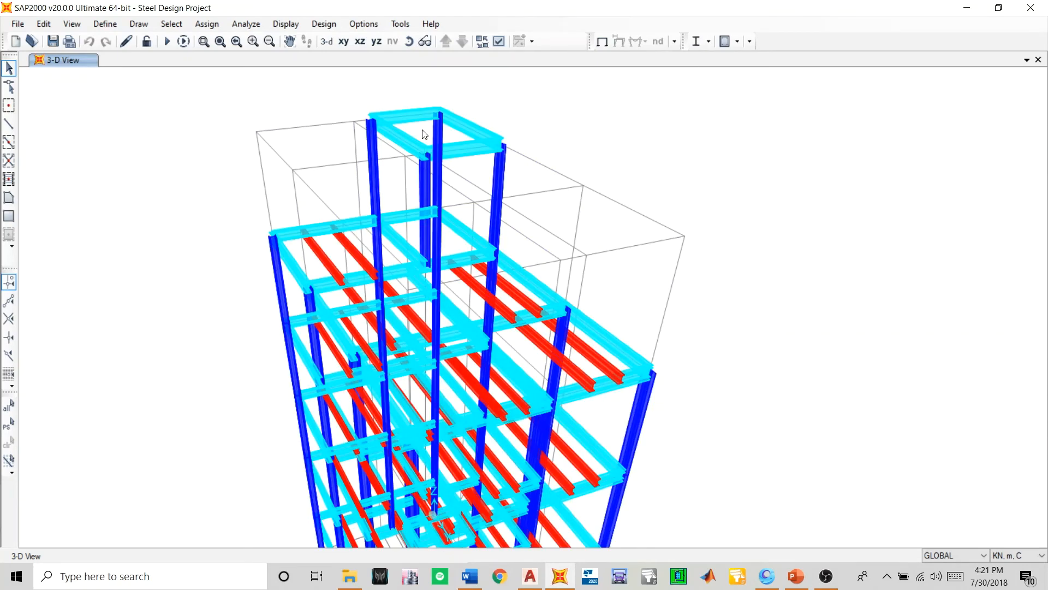
- Switch to the X-Y plan and inspect the framing at several storey levels, returning to Z=17.501
{"action": "left_click", "coordinate": [344, 41]}
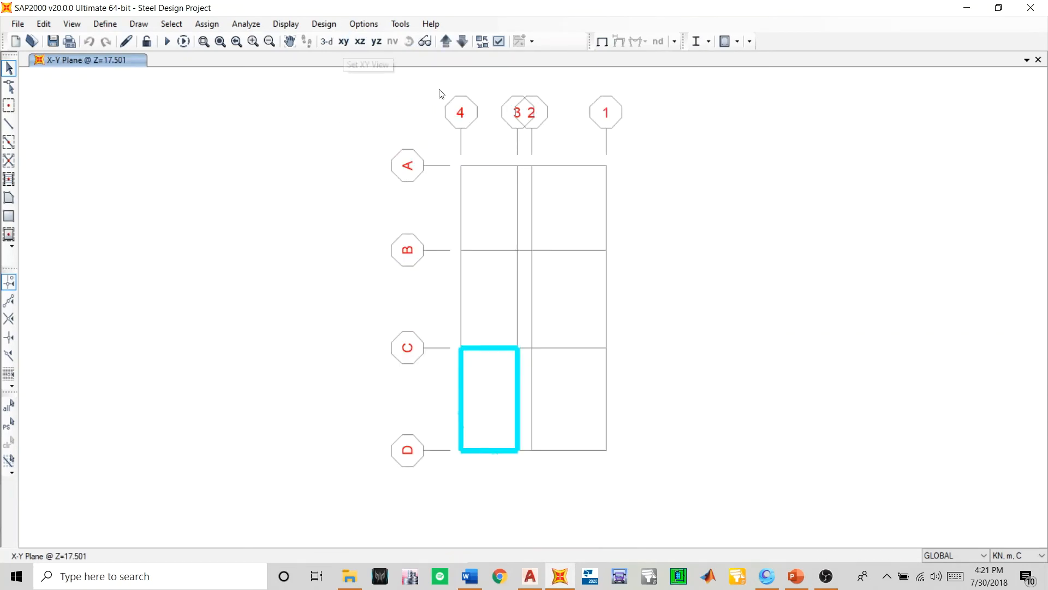
{"action": "left_click", "coordinate": [446, 41]}
{"action": "left_click", "coordinate": [447, 41]}
{"action": "left_click", "coordinate": [447, 42]}
{"action": "left_click", "coordinate": [447, 43]}
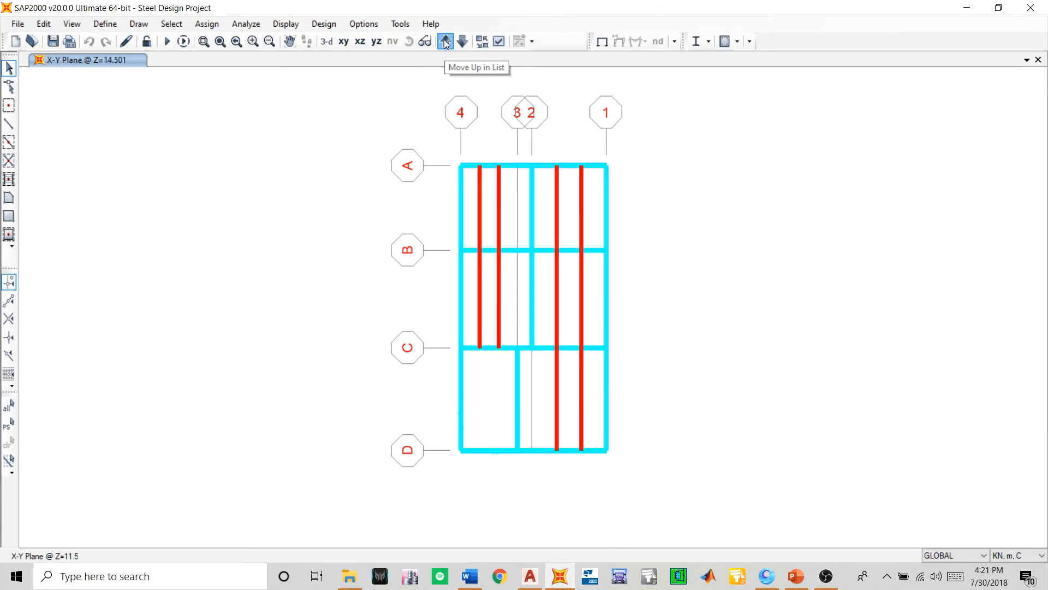
{"action": "left_click", "coordinate": [447, 43]}
{"action": "left_click", "coordinate": [446, 43]}
{"action": "left_click", "coordinate": [463, 41]}
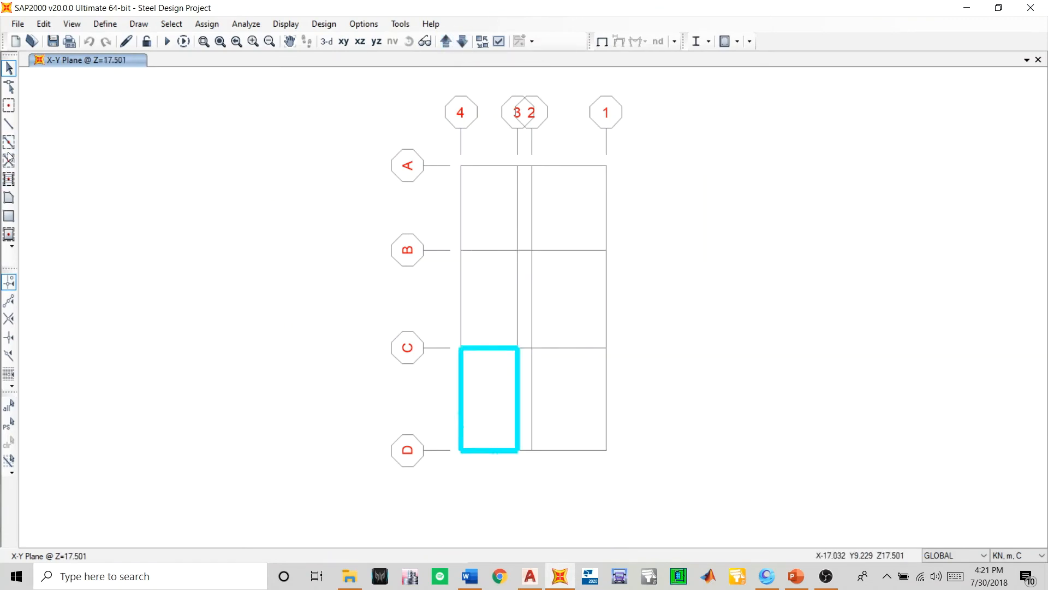
- Fill the roof bay between grids 4–3 and C–D with pinned Column Final secondary beams parallel to X at maximum spacing 1, and save the model
{"action": "left_click", "coordinate": [9, 179]}
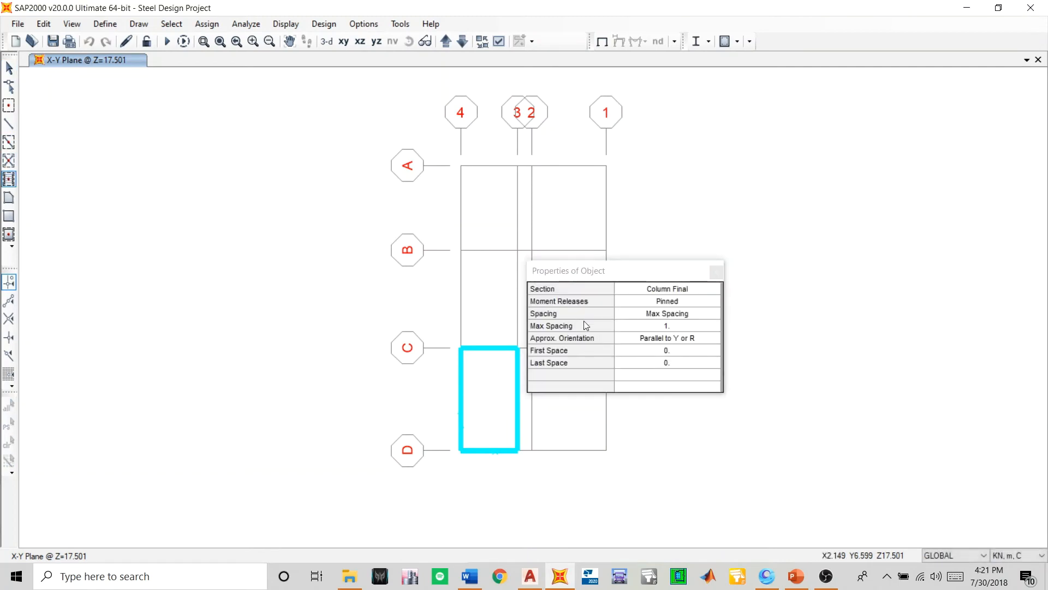
{"action": "left_click_drag", "start_coordinate": [606, 282], "coordinate": [734, 254]}
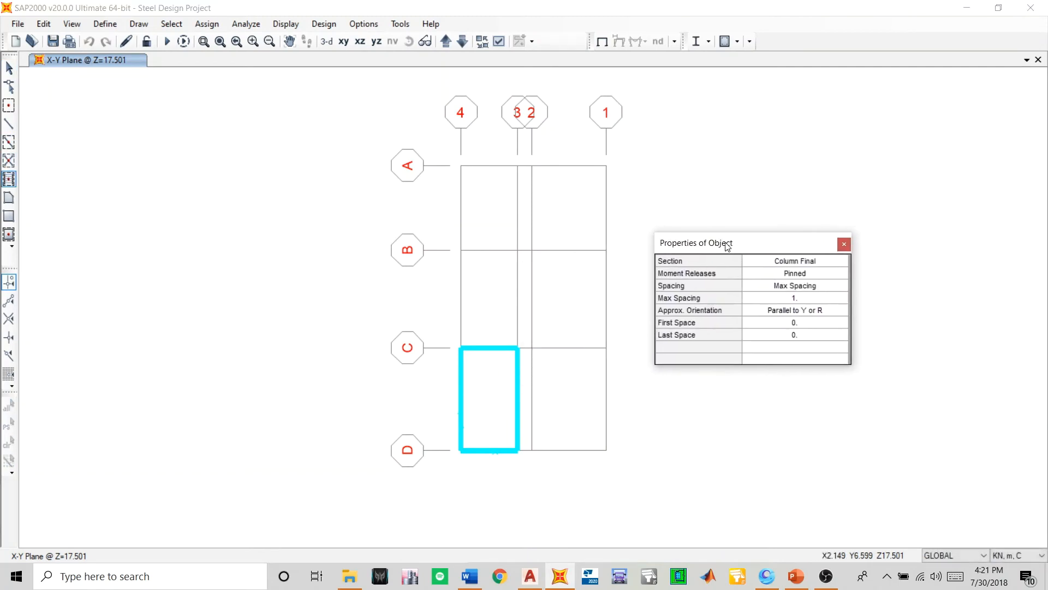
{"action": "left_click", "coordinate": [500, 391]}
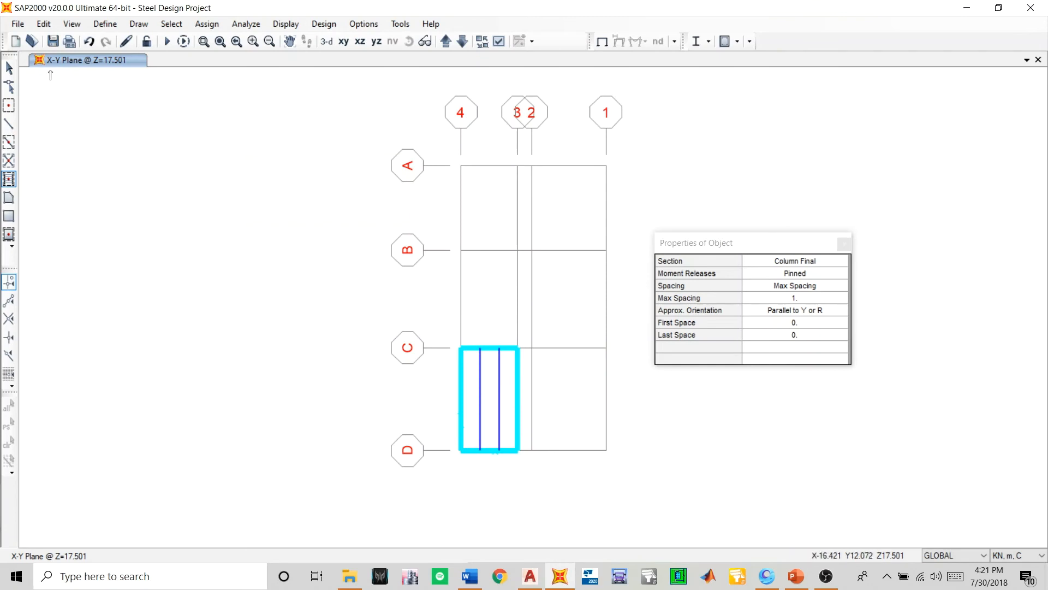
{"action": "left_click", "coordinate": [89, 41]}
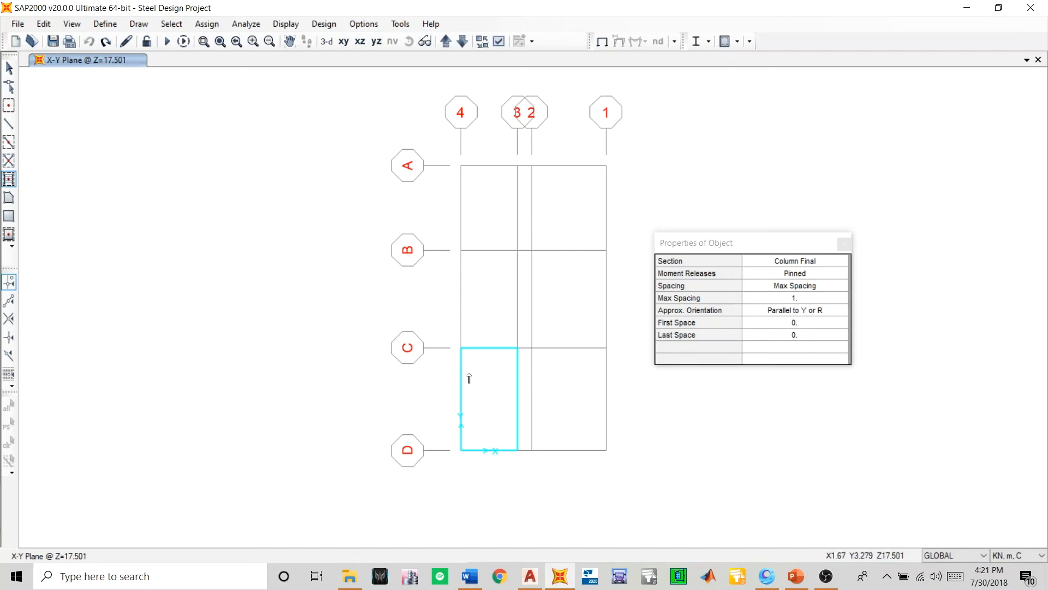
{"action": "left_click", "coordinate": [792, 310]}
{"action": "left_click", "coordinate": [791, 312]}
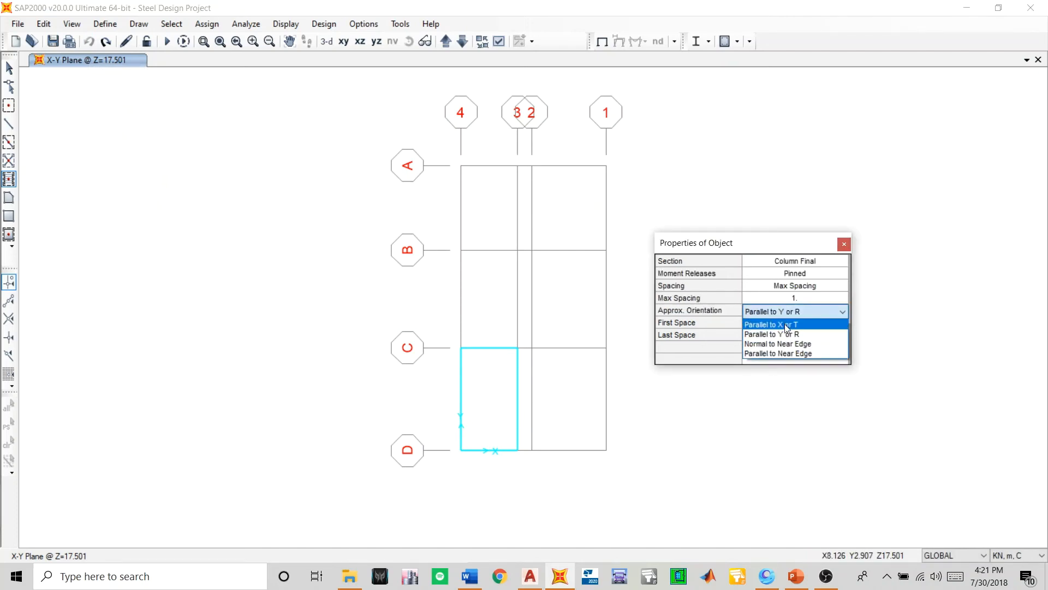
{"action": "left_click", "coordinate": [787, 325]}
{"action": "left_click", "coordinate": [485, 407]}
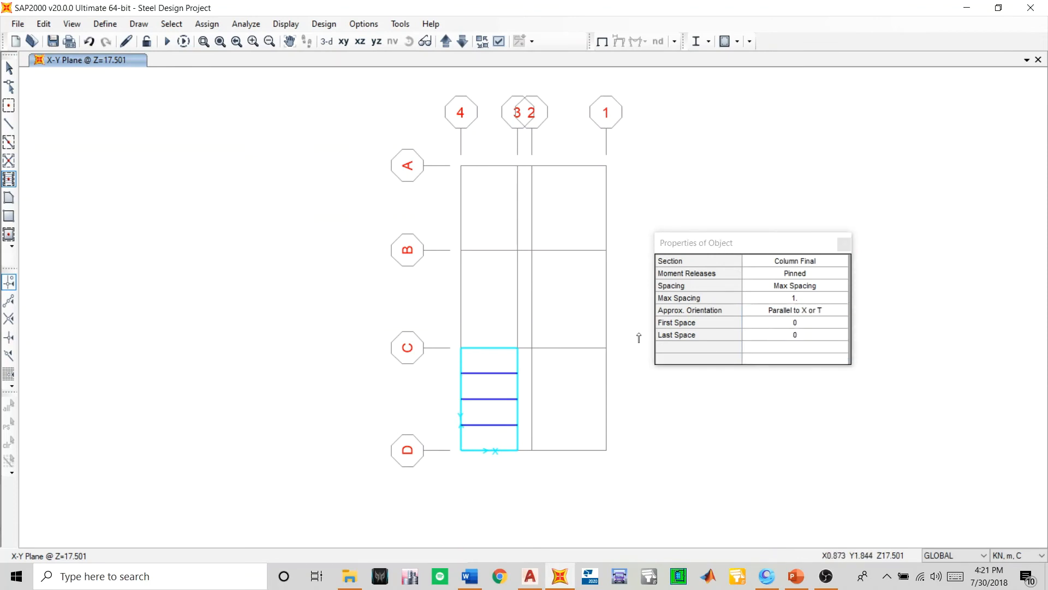
{"action": "left_click", "coordinate": [844, 244]}
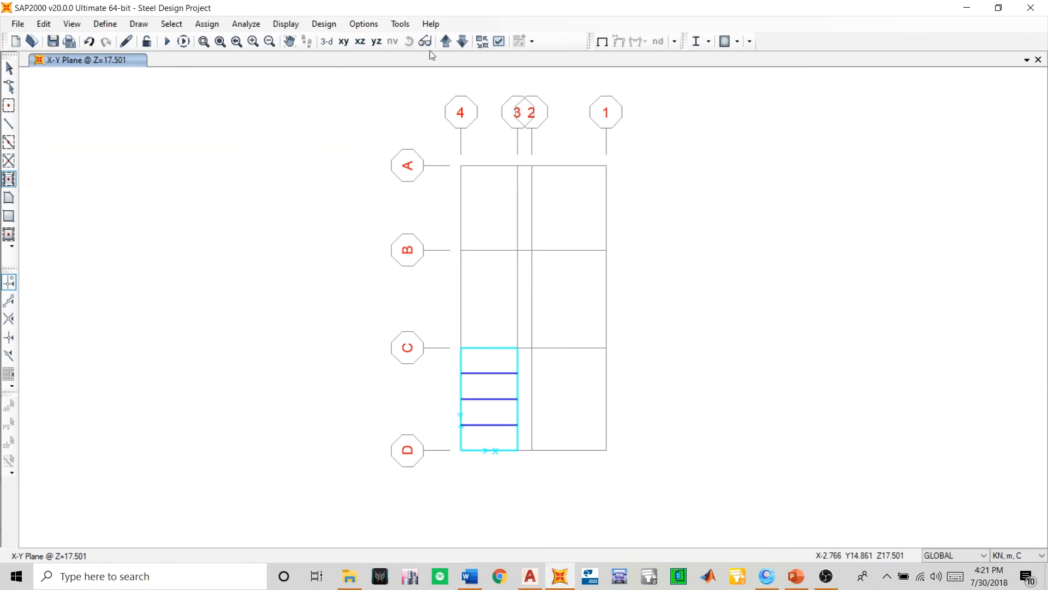
{"action": "left_click", "coordinate": [52, 42]}
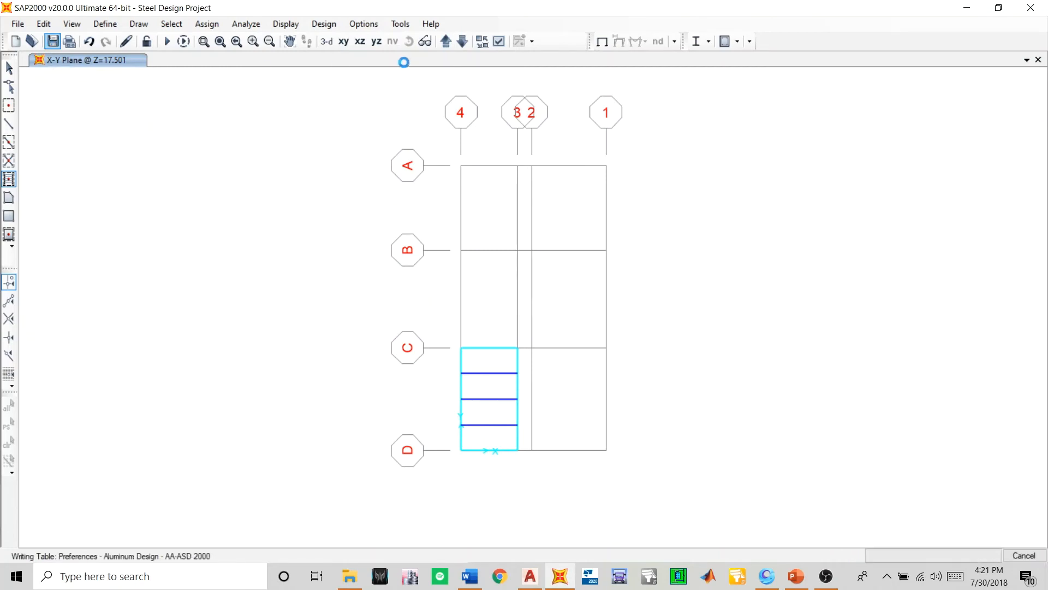
- Check the lower storey plans down to Z=0, bring up the X-Y plan at Z=2.101 and return to selection mode
{"action": "left_click", "coordinate": [463, 42]}
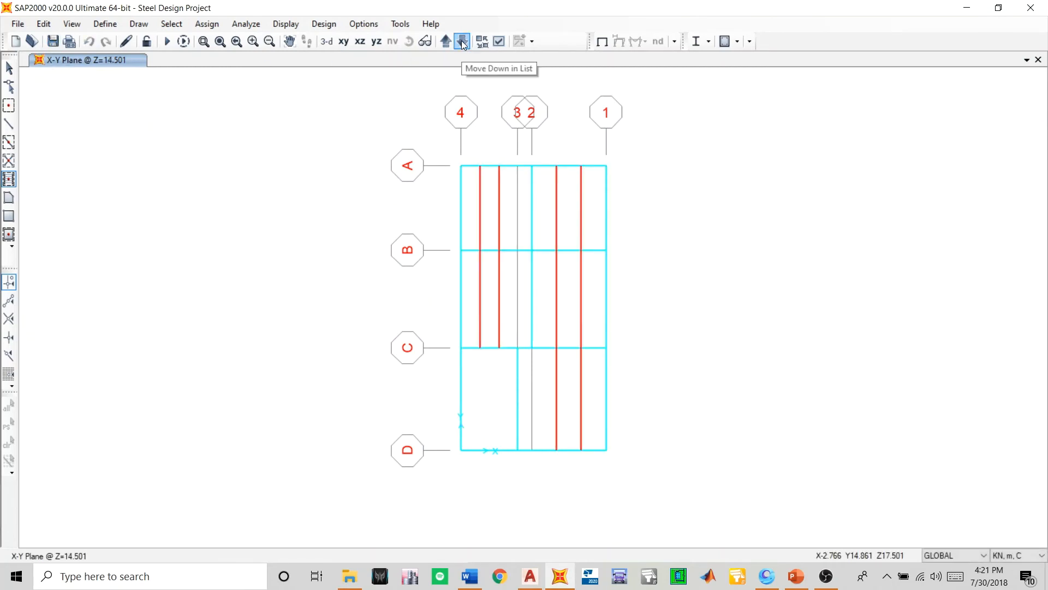
{"action": "left_click", "coordinate": [462, 42]}
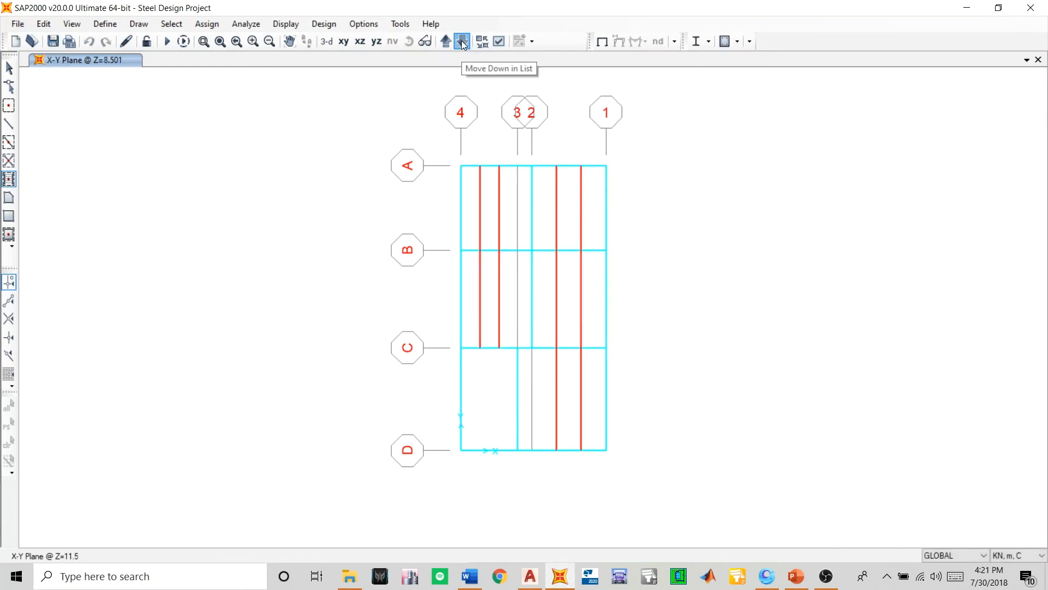
{"action": "left_click", "coordinate": [463, 42]}
{"action": "left_click", "coordinate": [462, 42]}
{"action": "left_click", "coordinate": [463, 42]}
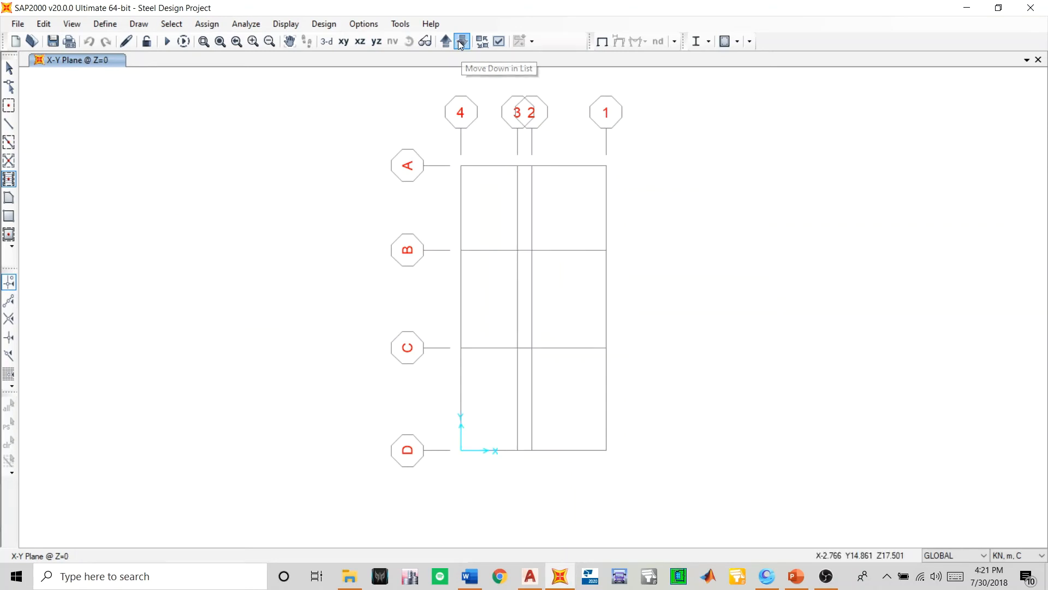
{"action": "left_click", "coordinate": [446, 42]}
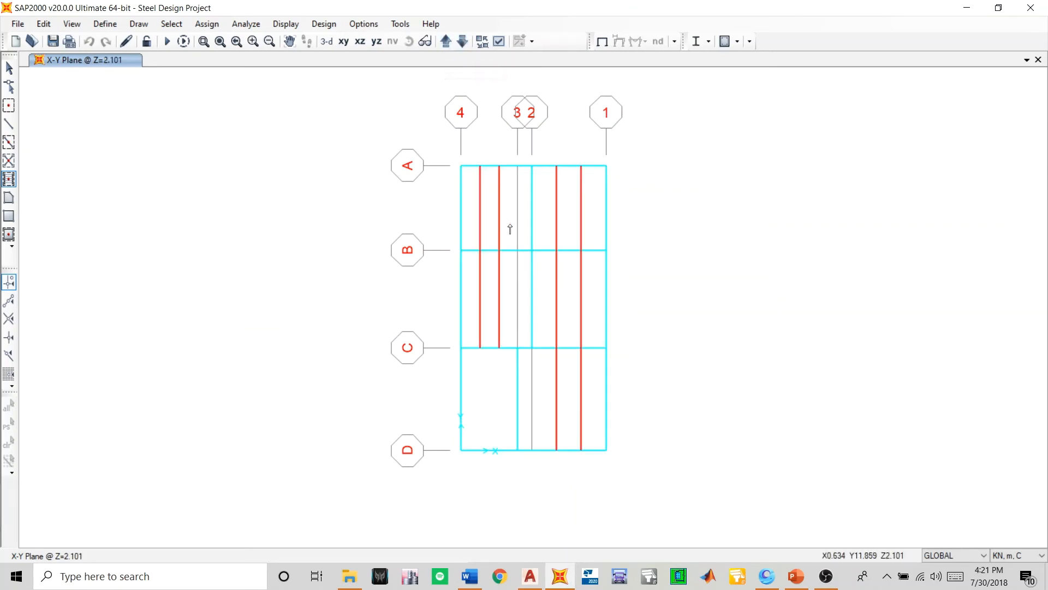
{"action": "middle_click_drag", "start_coordinate": [507, 227], "coordinate": [407, 243]}
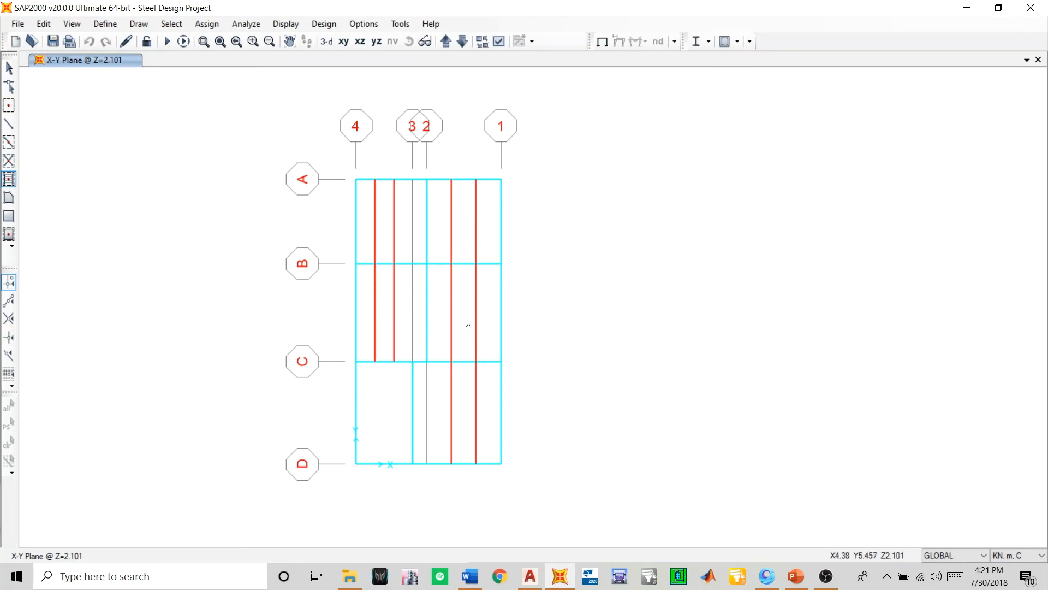
{"action": "left_click", "coordinate": [8, 68]}
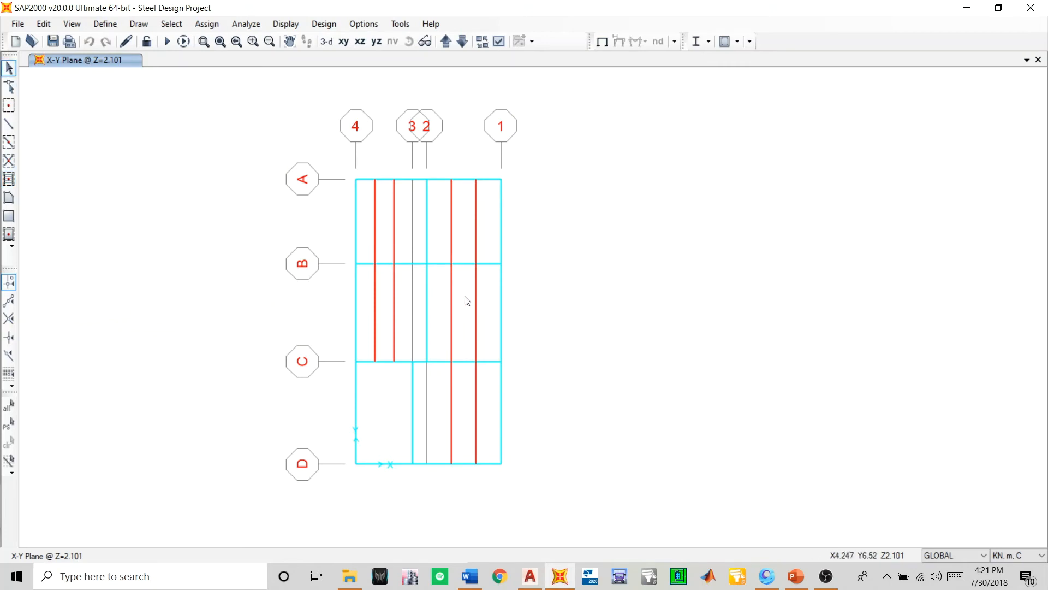
- Delete the secondary beams at Z=2.101 from both bays between grids B and C and from bay 2–1 between grids C and D
{"action": "left_click_drag", "start_coordinate": [483, 296], "coordinate": [448, 326]}
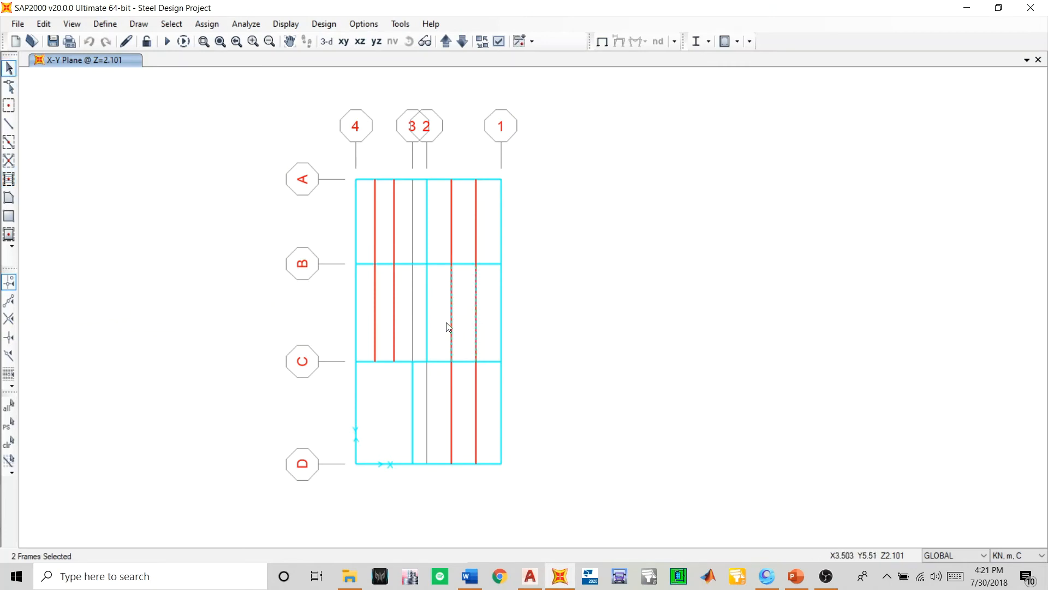
{"action": "key", "text": "Delete"}
{"action": "left_click_drag", "start_coordinate": [400, 297], "coordinate": [371, 325]}
{"action": "key", "text": "Delete"}
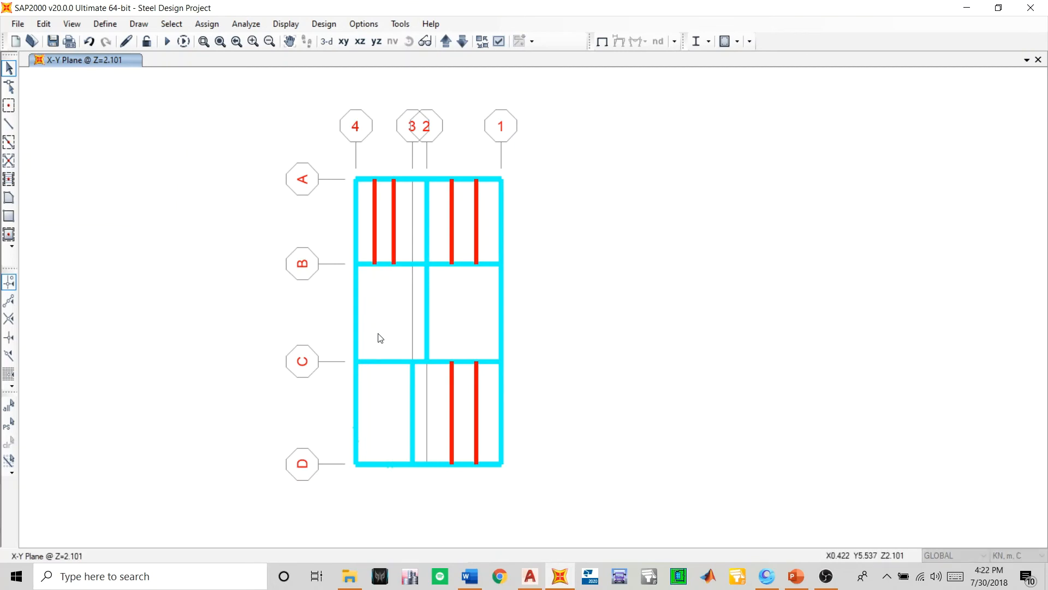
{"action": "left_click_drag", "start_coordinate": [485, 405], "coordinate": [440, 429]}
{"action": "key", "text": "Delete"}
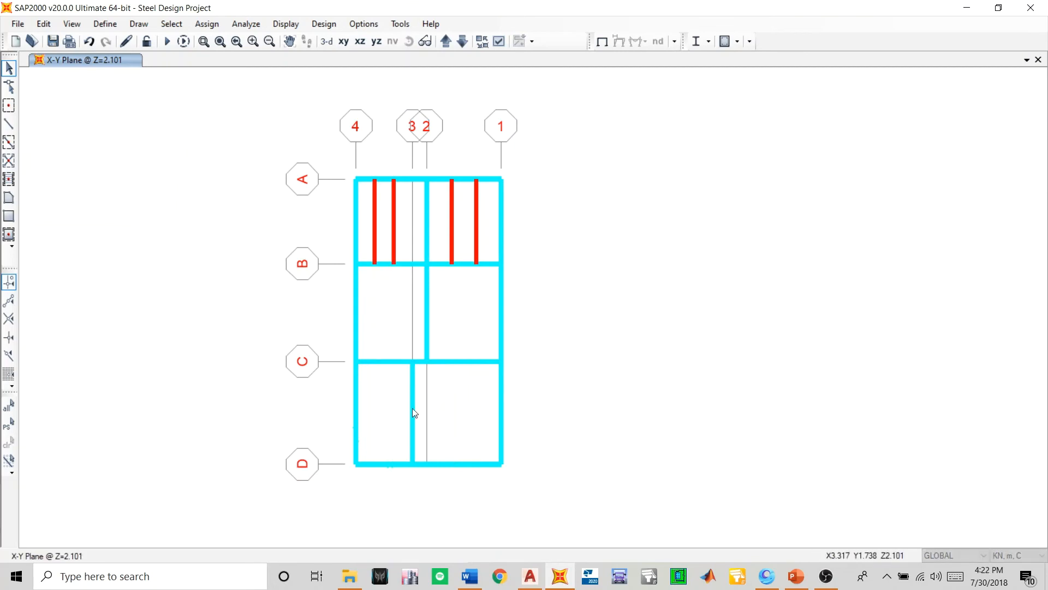
- Bring up the roof plan at Z=17.501 and delete the secondary beams in the bay between grids 4–3 and C–D
{"action": "left_click", "coordinate": [7, 180]}
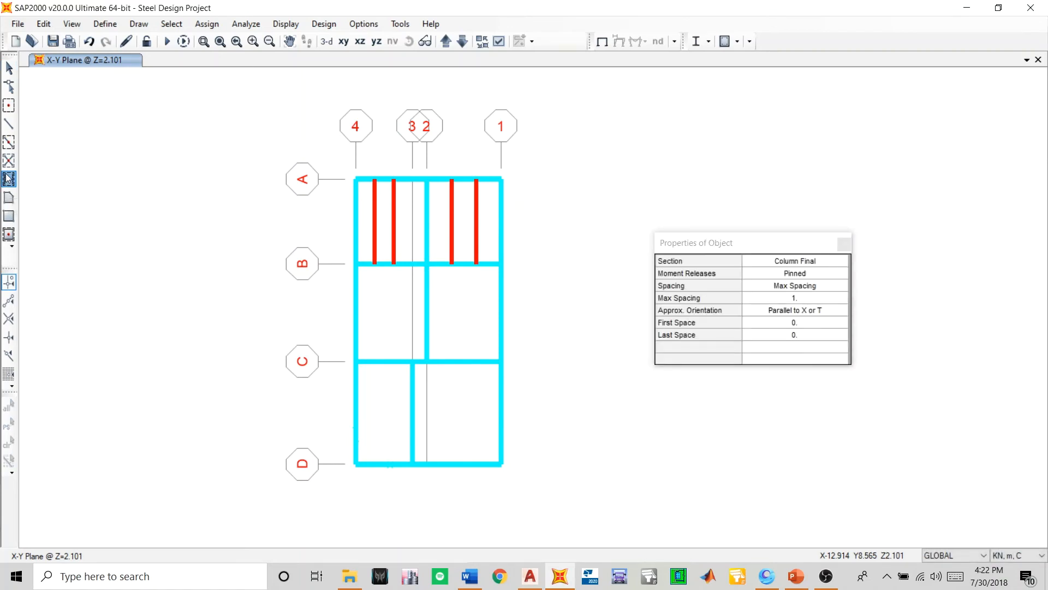
{"action": "left_click", "coordinate": [844, 245]}
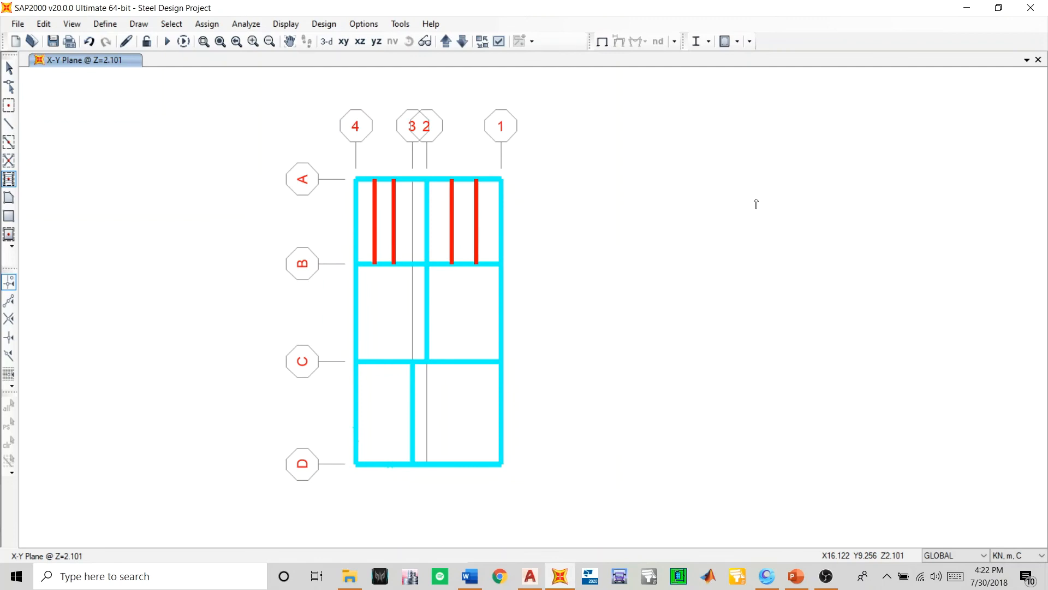
{"action": "left_click", "coordinate": [464, 42]}
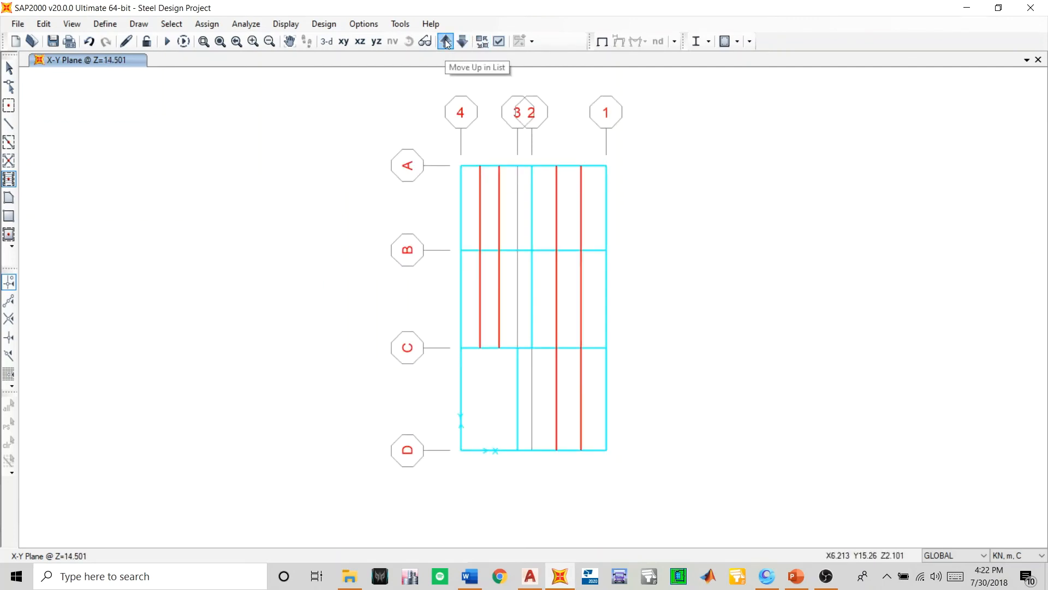
{"action": "left_click", "coordinate": [446, 42]}
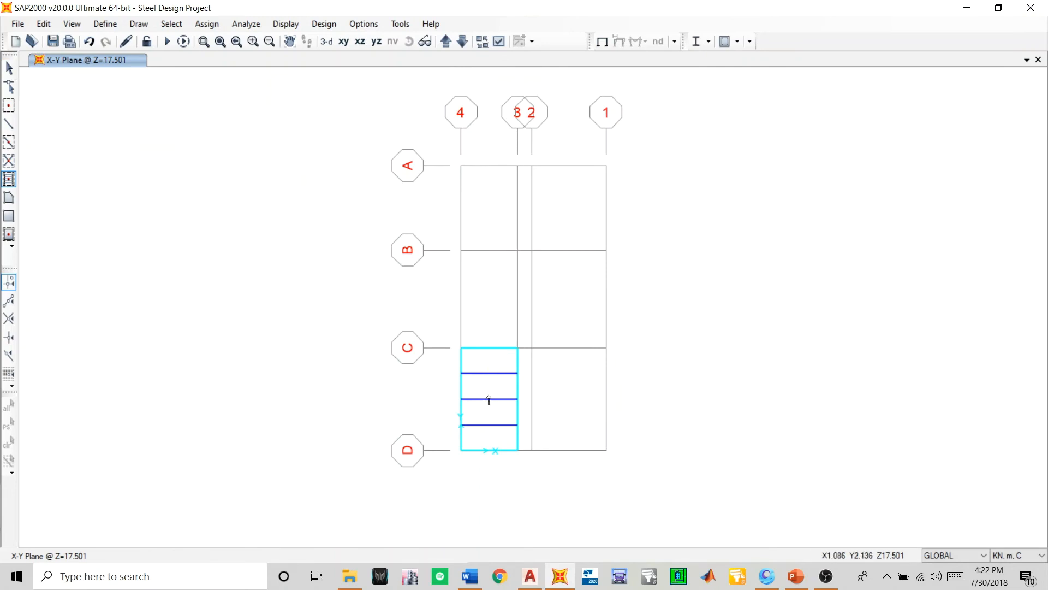
{"action": "key", "text": "Escape"}
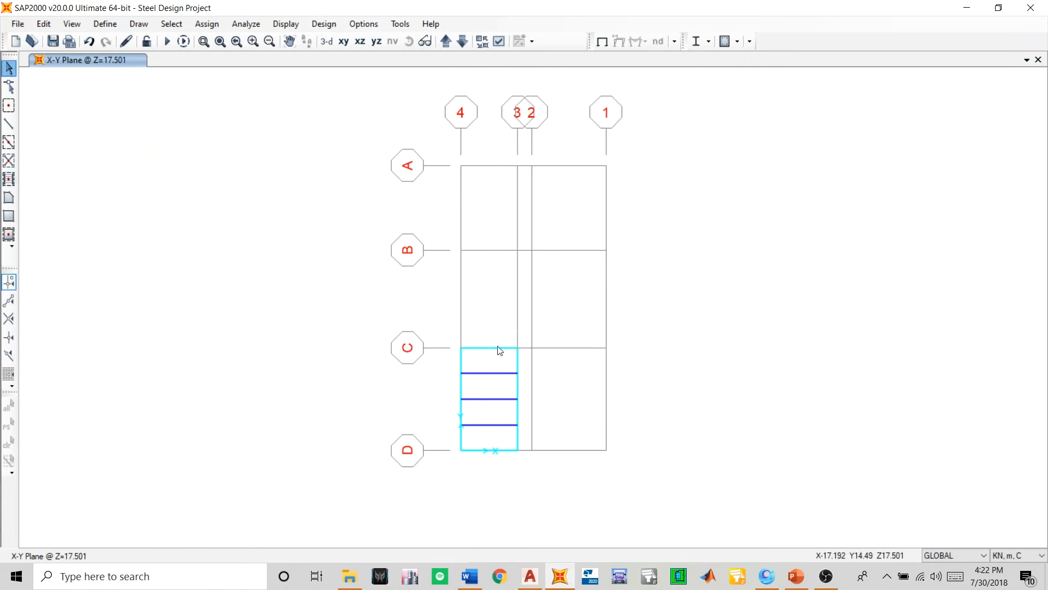
{"action": "left_click_drag", "start_coordinate": [500, 360], "coordinate": [487, 443]}
{"action": "key", "text": "Delete"}
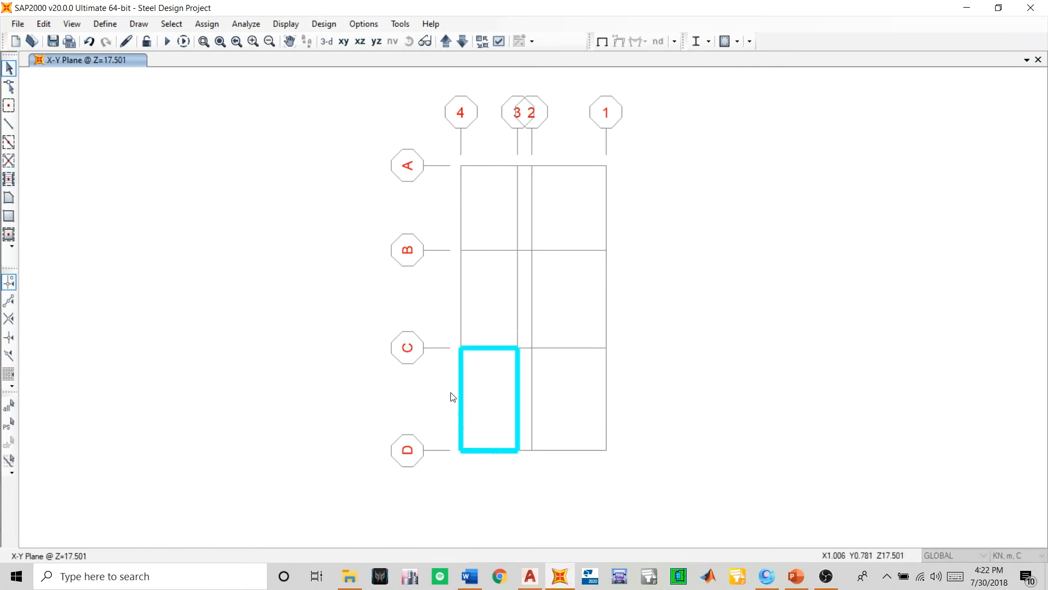
- Refill the roof bay between grids 4–3 and C–D with pinned Joist Beam secondary beams parallel to X at maximum spacing 1
{"action": "left_click", "coordinate": [11, 177]}
{"action": "left_click", "coordinate": [779, 262]}
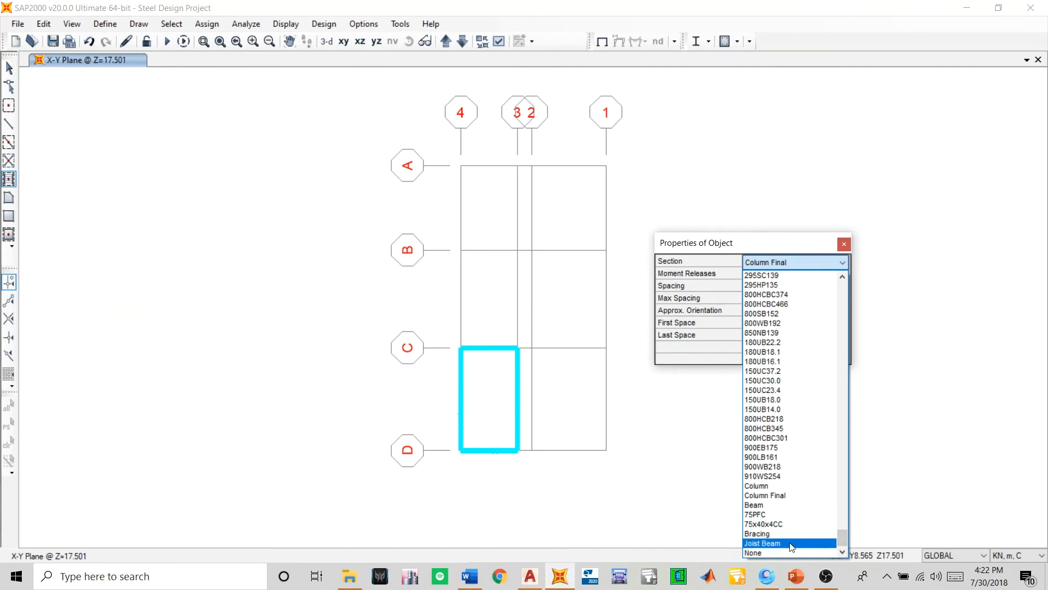
{"action": "left_click", "coordinate": [792, 543]}
{"action": "left_click", "coordinate": [494, 407]}
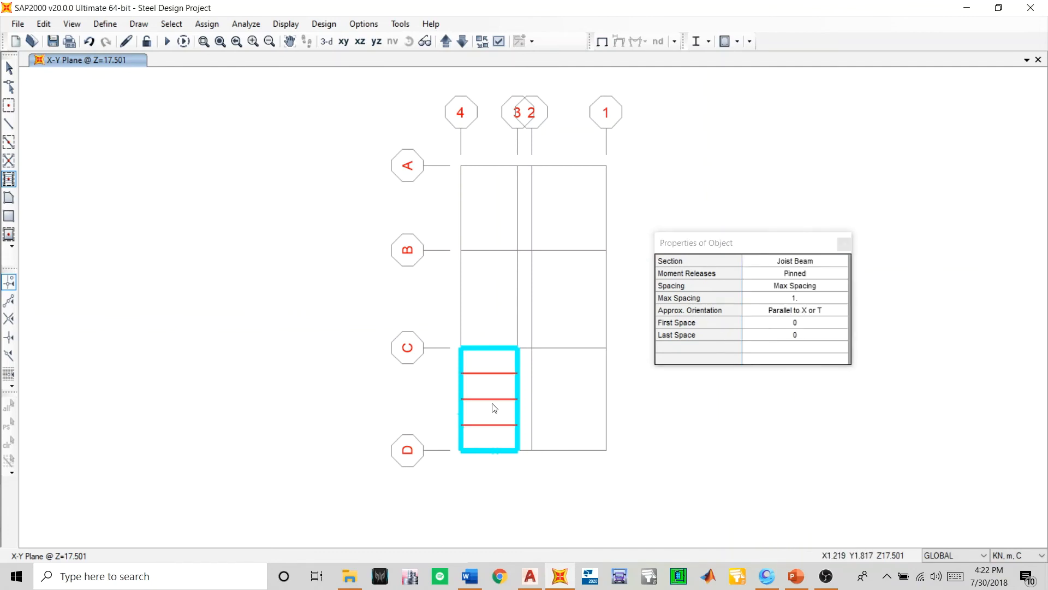
- On the plan at Z=14.501, delete the secondary beams from both B–C bays and from bay 2–1 between grids C and D
{"action": "left_click", "coordinate": [461, 42]}
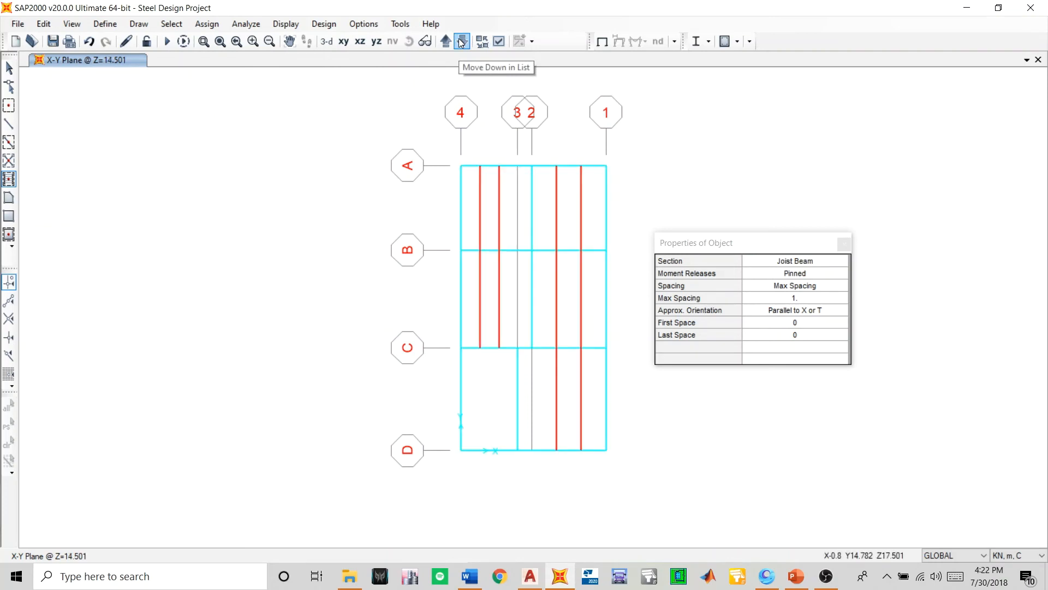
{"action": "left_click", "coordinate": [9, 69]}
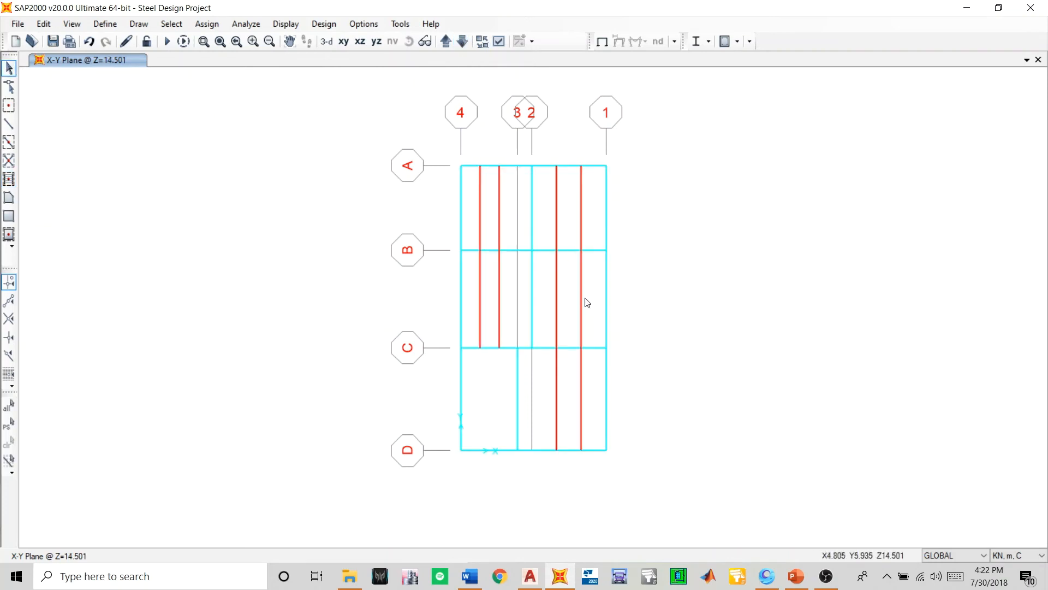
{"action": "mouse_move", "coordinate": [569, 305]}
{"action": "left_mouse_down"}
{"action": "mouse_move", "coordinate": [497, 307]}
{"action": "mouse_move", "coordinate": [475, 320]}
{"action": "left_mouse_up"}
{"action": "left_click_drag", "start_coordinate": [580, 375], "coordinate": [548, 408]}
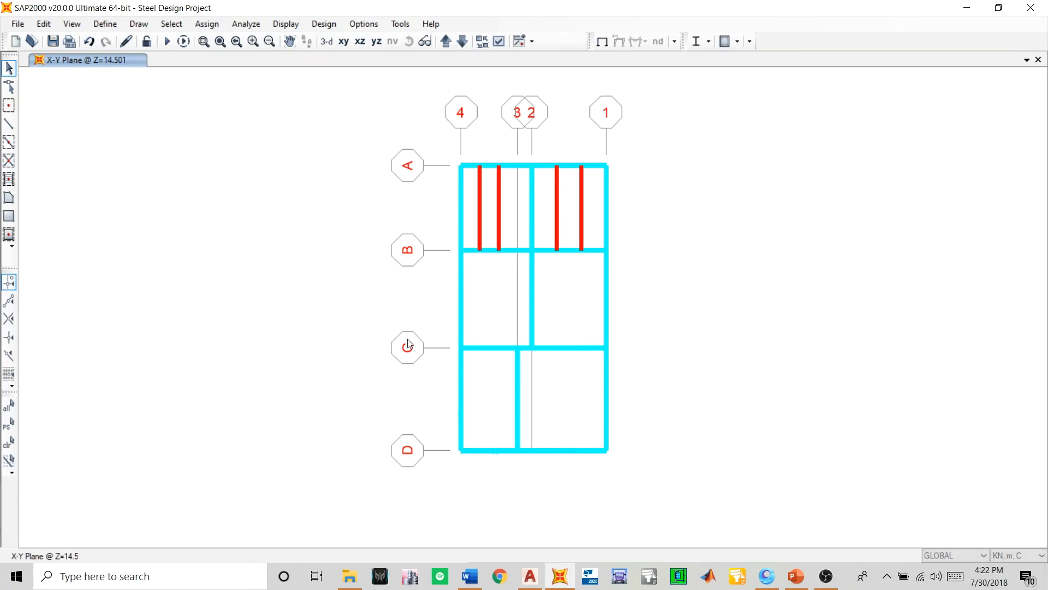
- Add pinned Joist Beam secondary beams parallel to X at maximum spacing 1 in bays 2–1 and 4–3 between B–C, and 2–1 between C–D
{"action": "left_click", "coordinate": [9, 181]}
{"action": "left_click", "coordinate": [548, 306]}
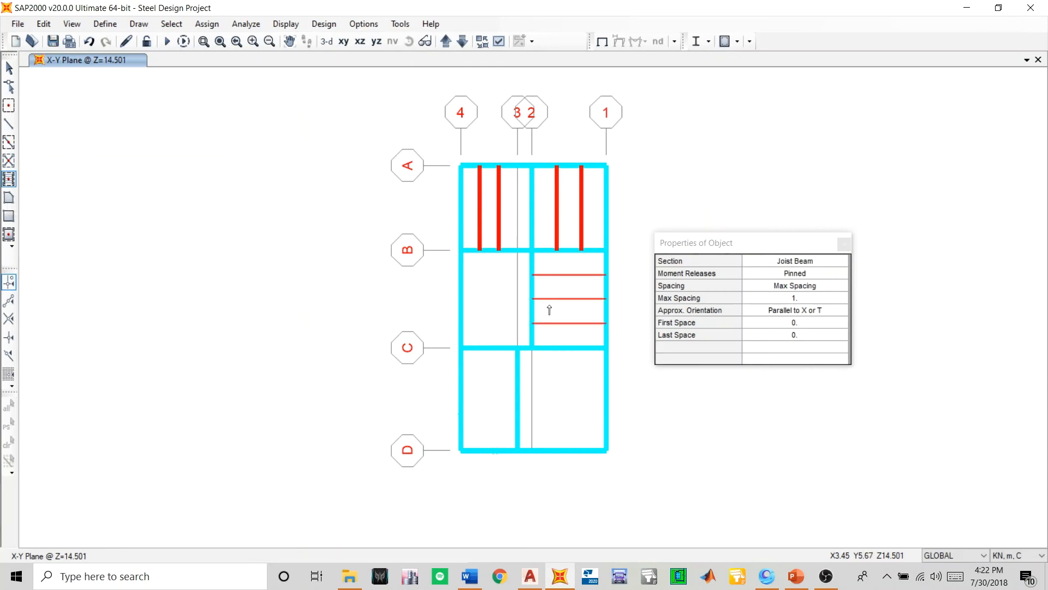
{"action": "left_click", "coordinate": [483, 297]}
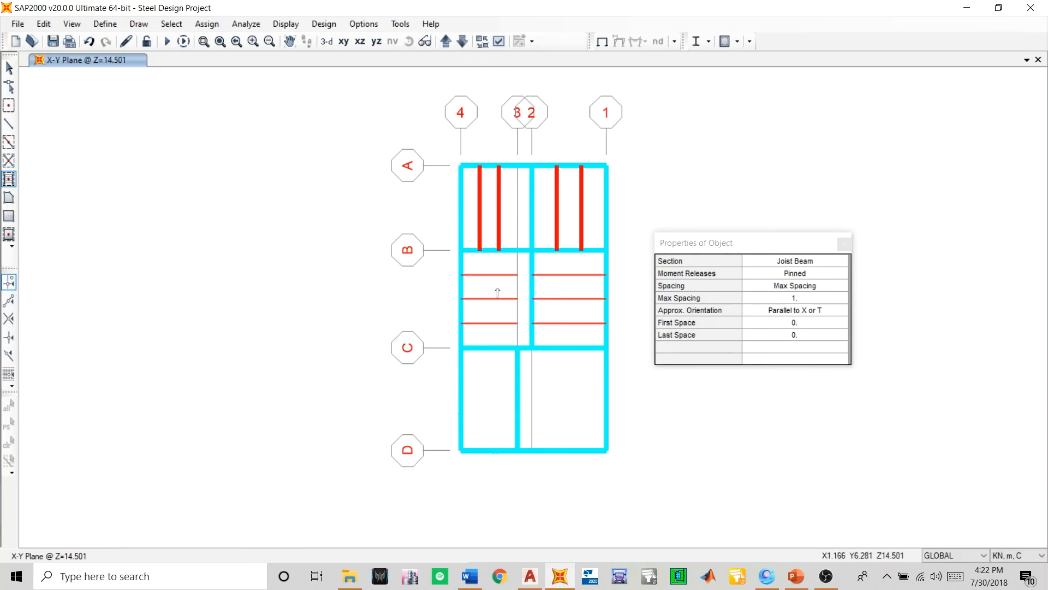
{"action": "left_click", "coordinate": [552, 373]}
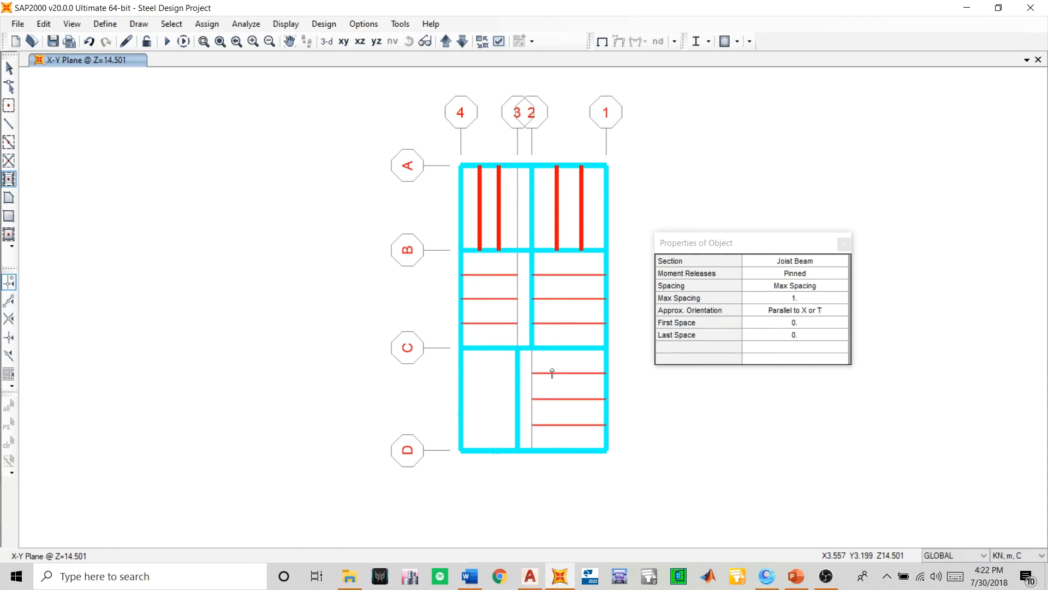
- Draw three continuous straight Joist Beam frames from grid 2 to grid 4 along the joist lines between grids B and C
{"action": "middle_click_drag", "start_coordinate": [554, 367], "coordinate": [435, 336]}
{"action": "scroll", "coordinate": [397, 286], "scroll_direction": "up", "scroll_amount": 3}
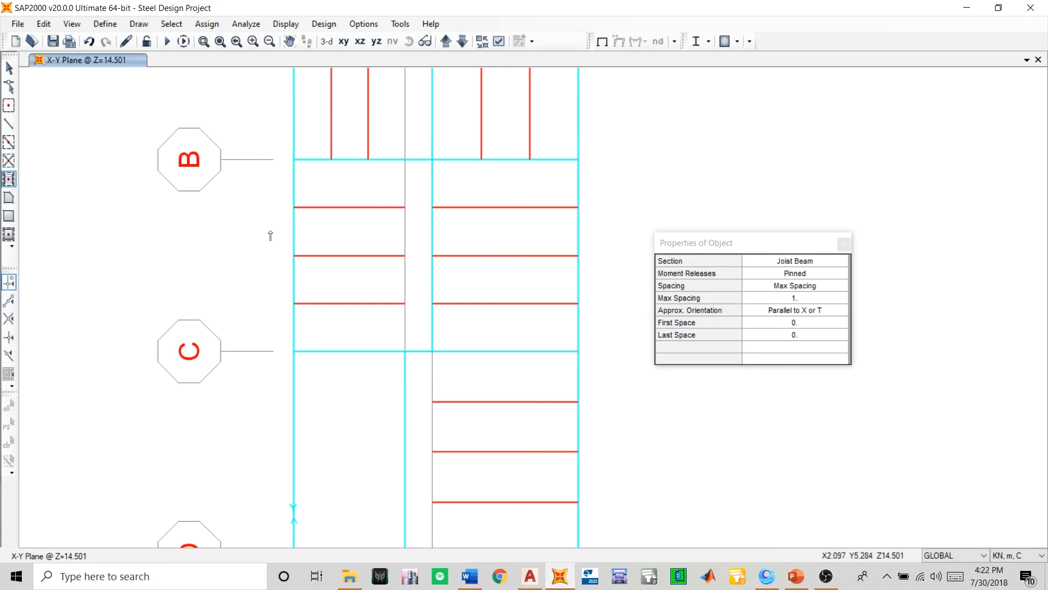
{"action": "left_click", "coordinate": [9, 125]}
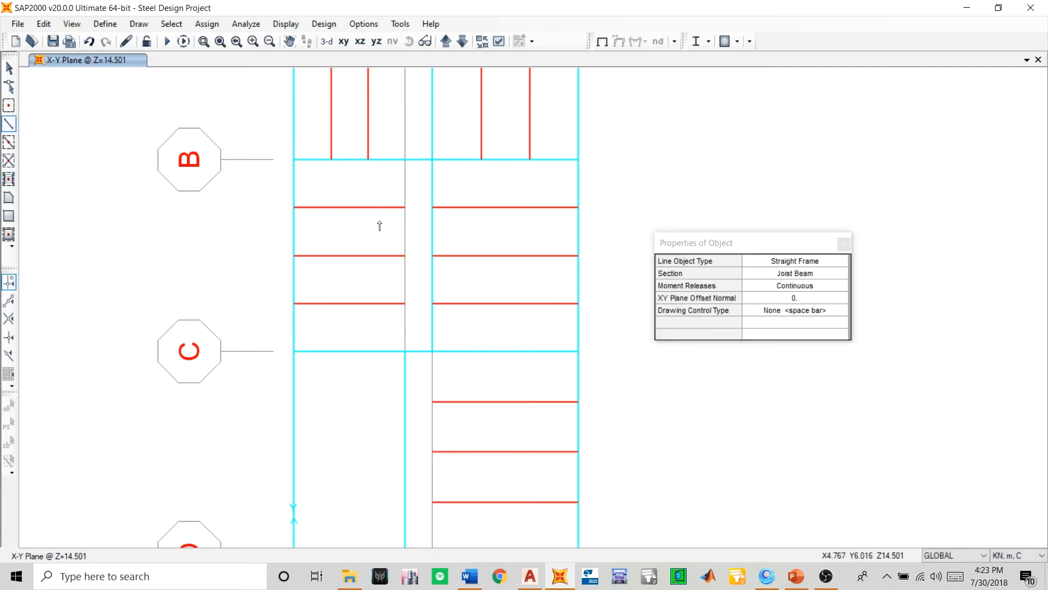
{"action": "left_click", "coordinate": [432, 208]}
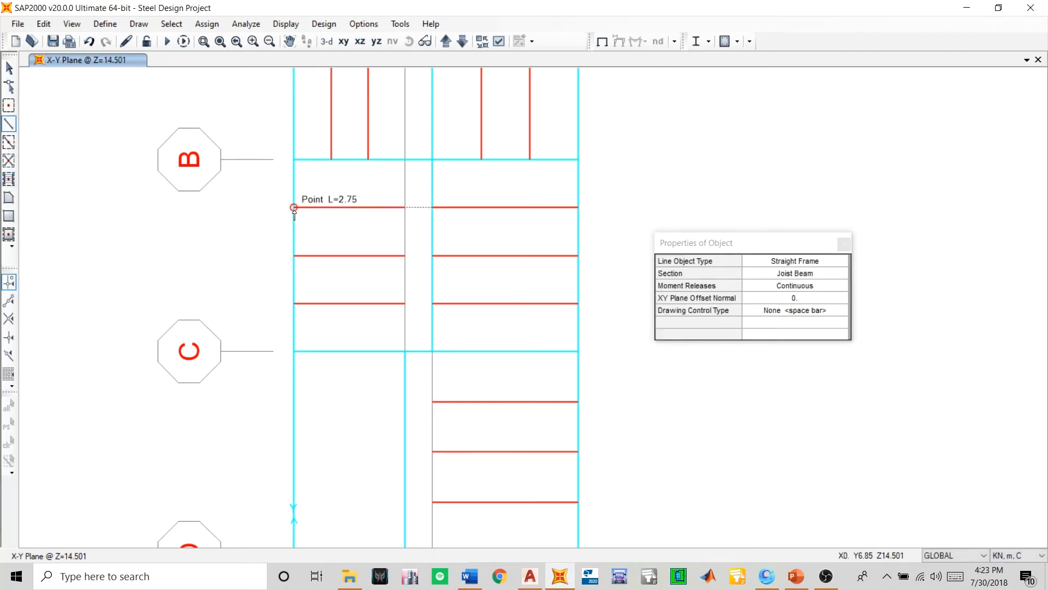
{"action": "left_click", "coordinate": [293, 208]}
{"action": "key", "text": "Escape"}
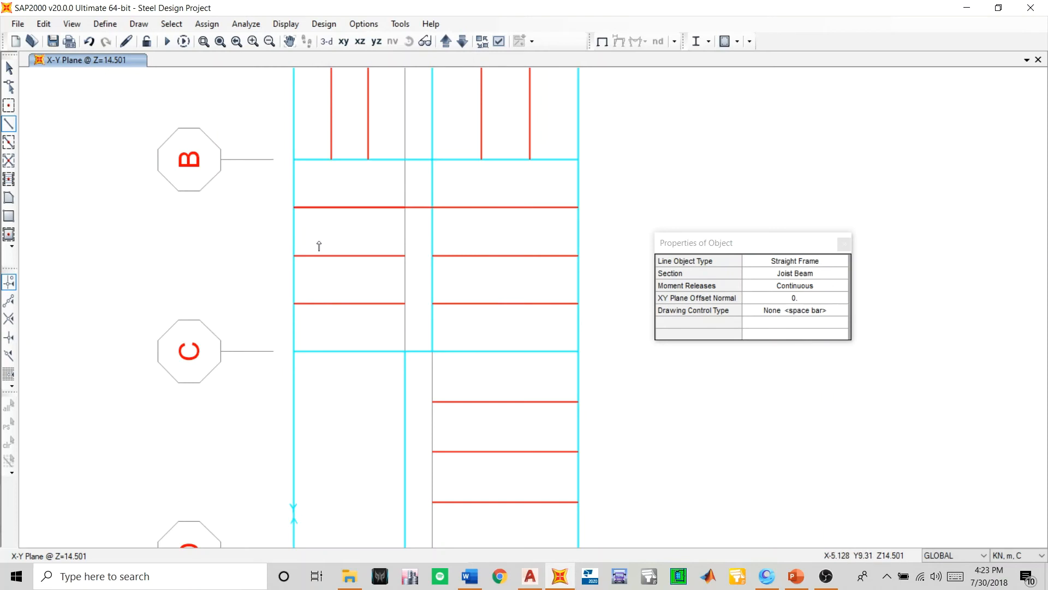
{"action": "left_click", "coordinate": [432, 255]}
{"action": "left_click", "coordinate": [294, 255]}
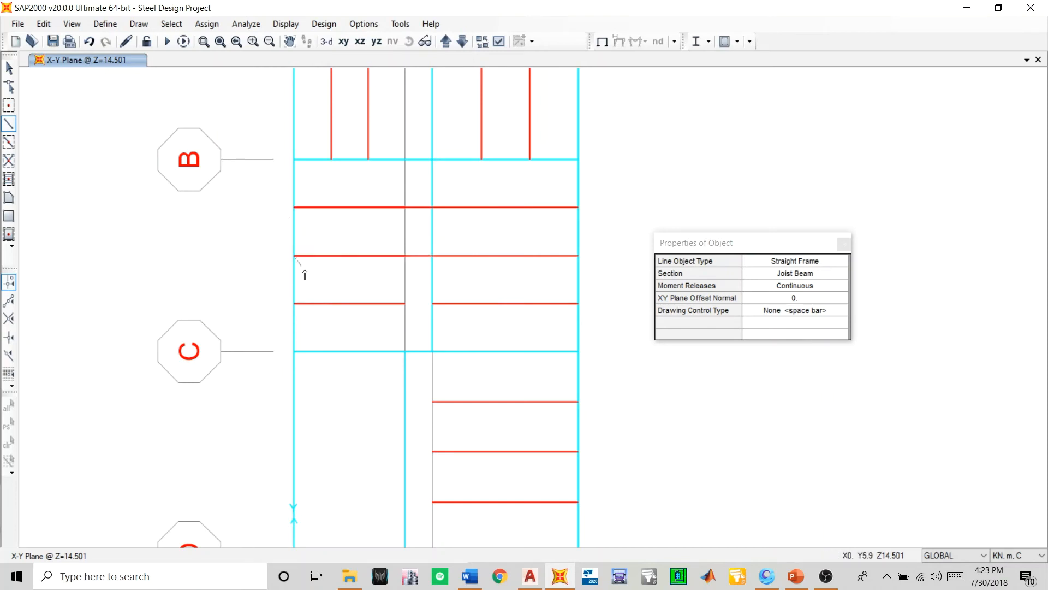
{"action": "key", "text": "Escape"}
{"action": "left_click", "coordinate": [432, 303]}
{"action": "left_click", "coordinate": [294, 304]}
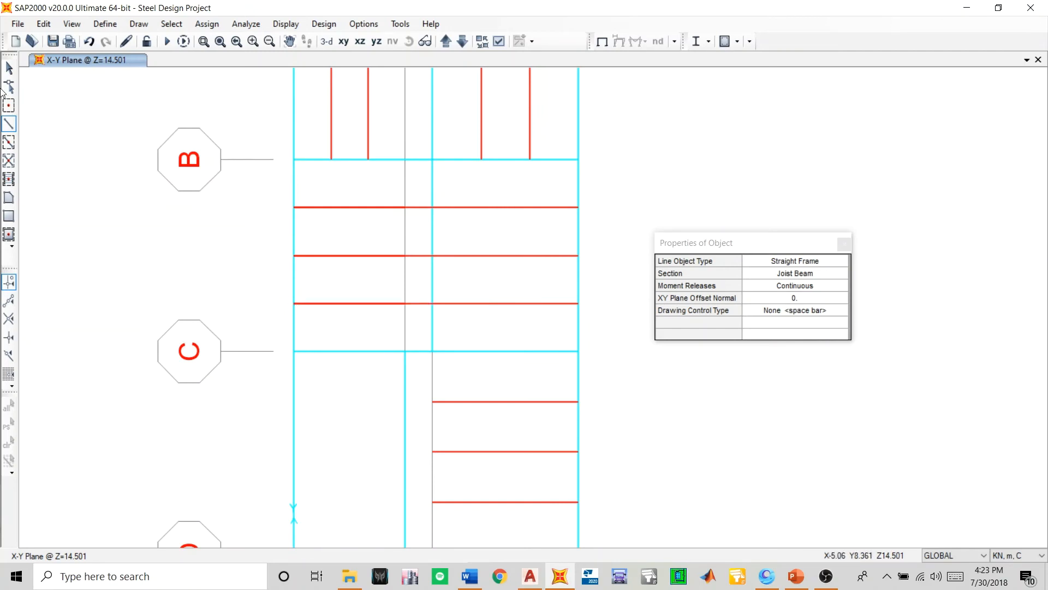
- Delete both overlapping joists between grids 4 and 2 on the joist line nearest grid B
{"action": "left_click", "coordinate": [9, 68]}
{"action": "left_click", "coordinate": [330, 208]}
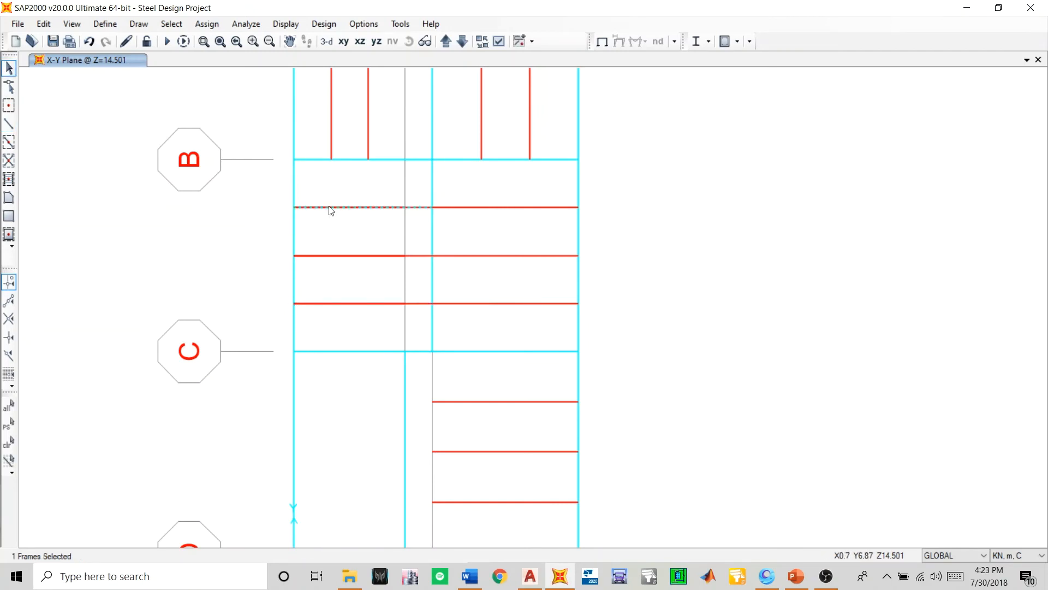
{"action": "key", "text": "Delete"}
{"action": "left_click", "coordinate": [330, 208]}
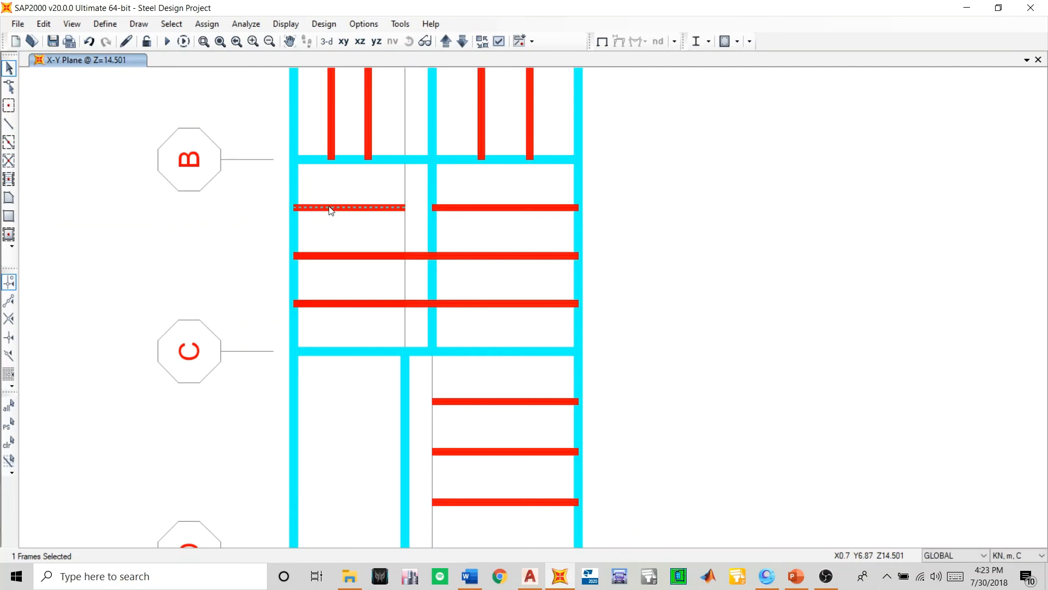
{"action": "key", "text": "Delete"}
- Delete both overlapping joists on the middle line between grids 4 and 2, and undo the deletion on the line nearest grid C
{"action": "left_click", "coordinate": [347, 256]}
{"action": "key", "text": "Delete"}
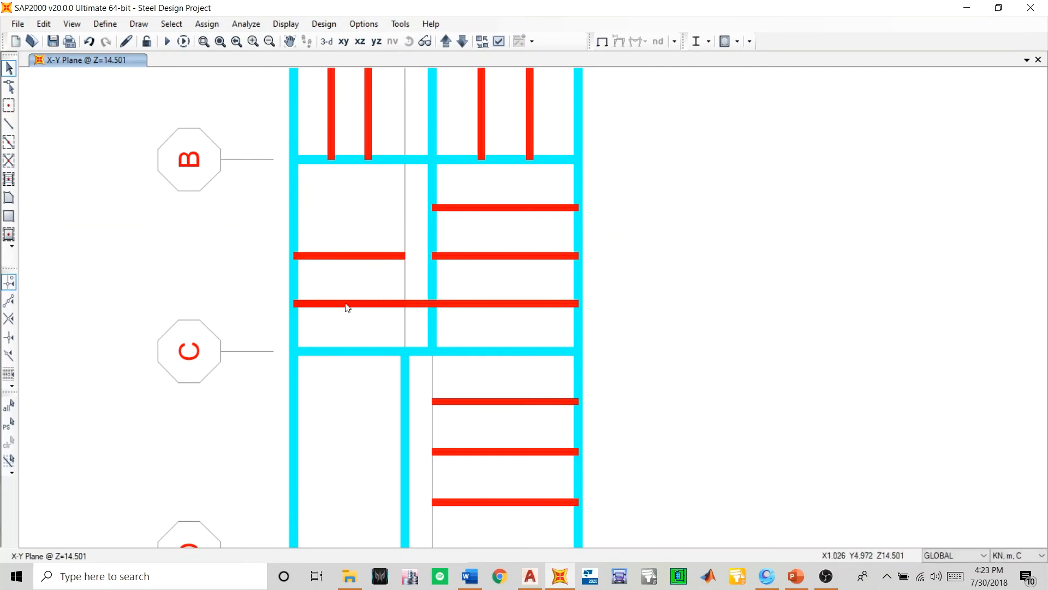
{"action": "left_click", "coordinate": [347, 305]}
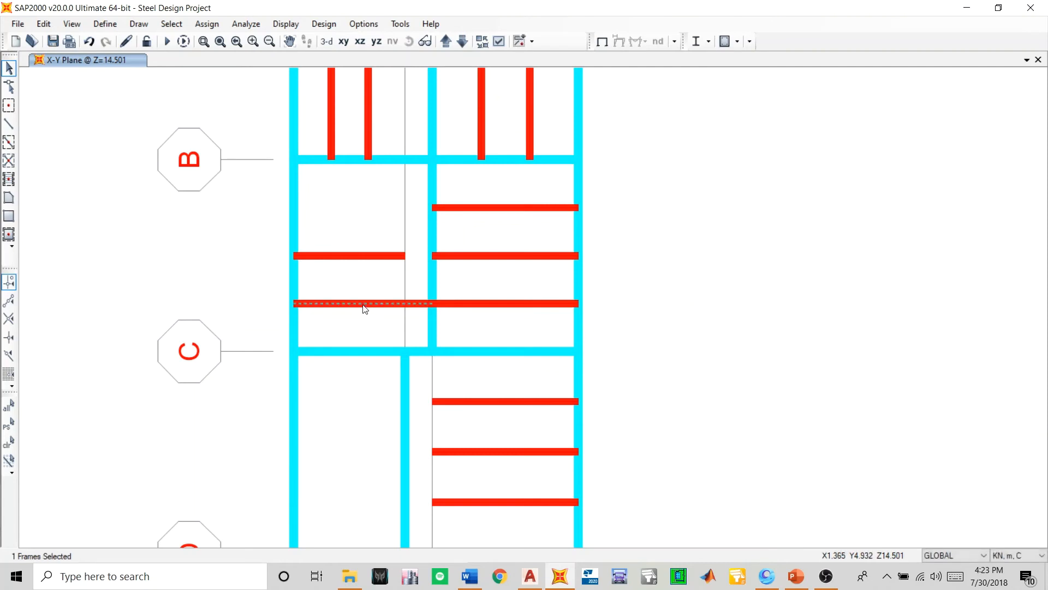
{"action": "key", "text": "Delete"}
{"action": "key", "text": "ctrl+z"}
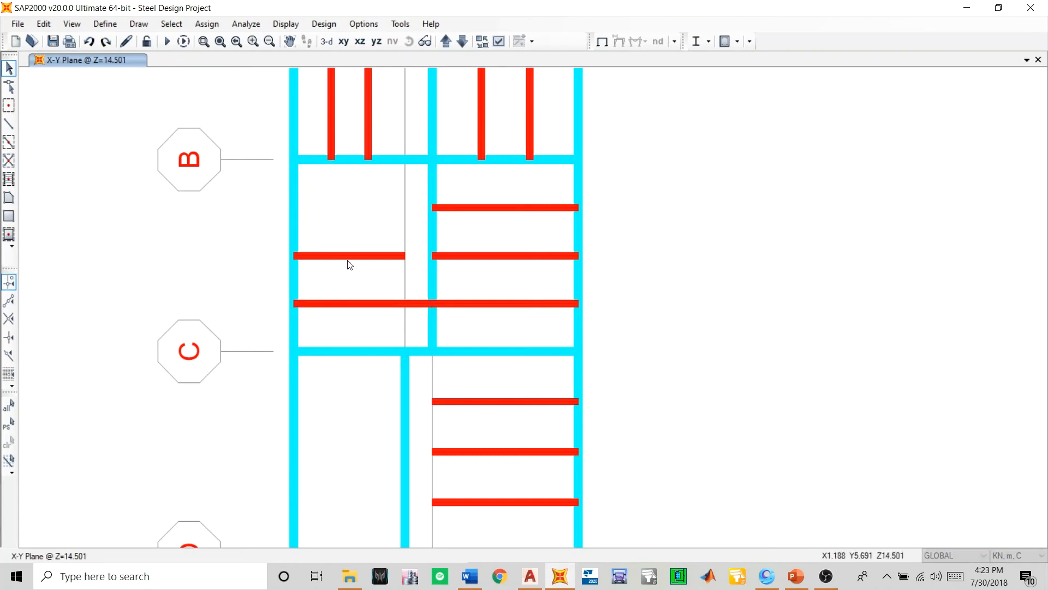
{"action": "left_click", "coordinate": [336, 256]}
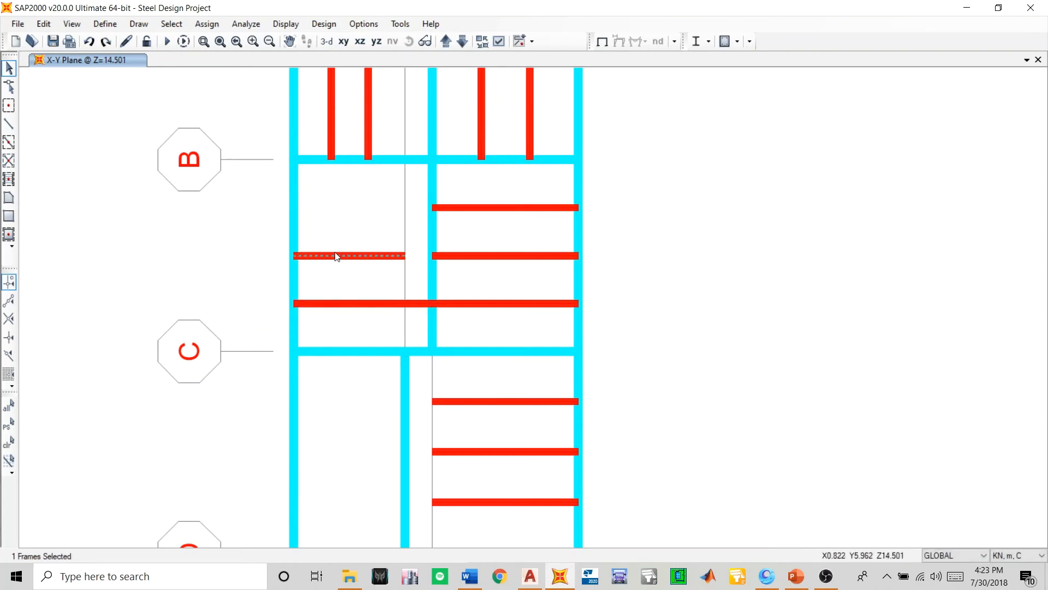
{"action": "key", "text": "Delete"}
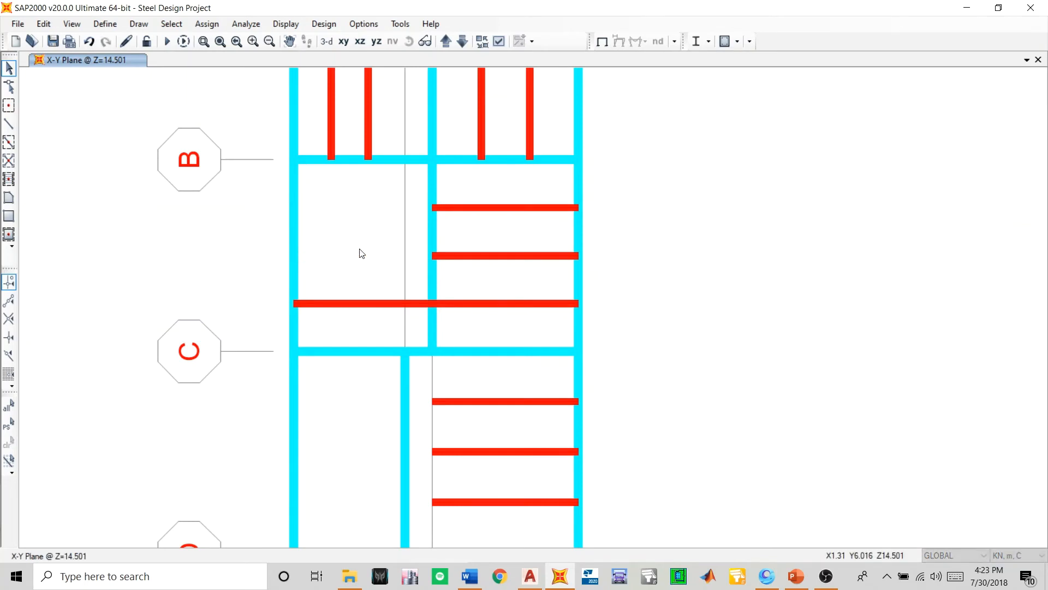
{"action": "left_click", "coordinate": [9, 124]}
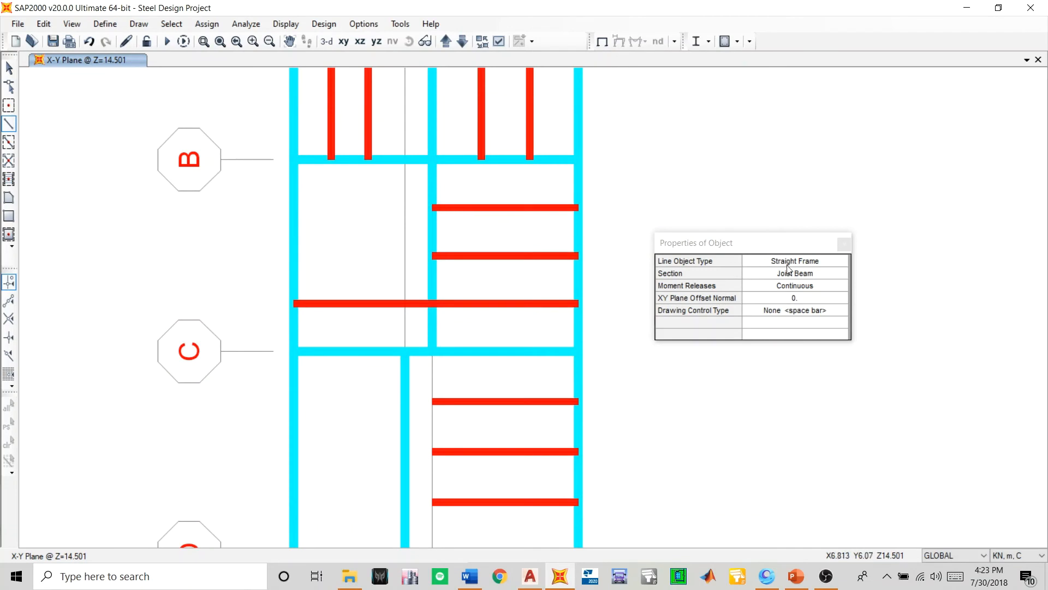
{"action": "left_click", "coordinate": [844, 245]}
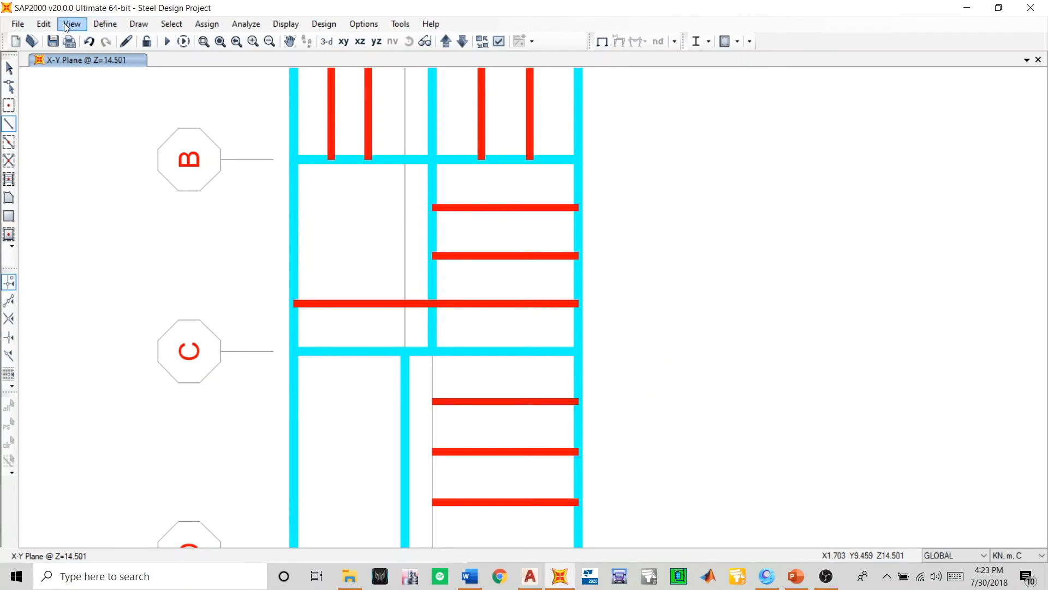
{"action": "left_click", "coordinate": [18, 24]}
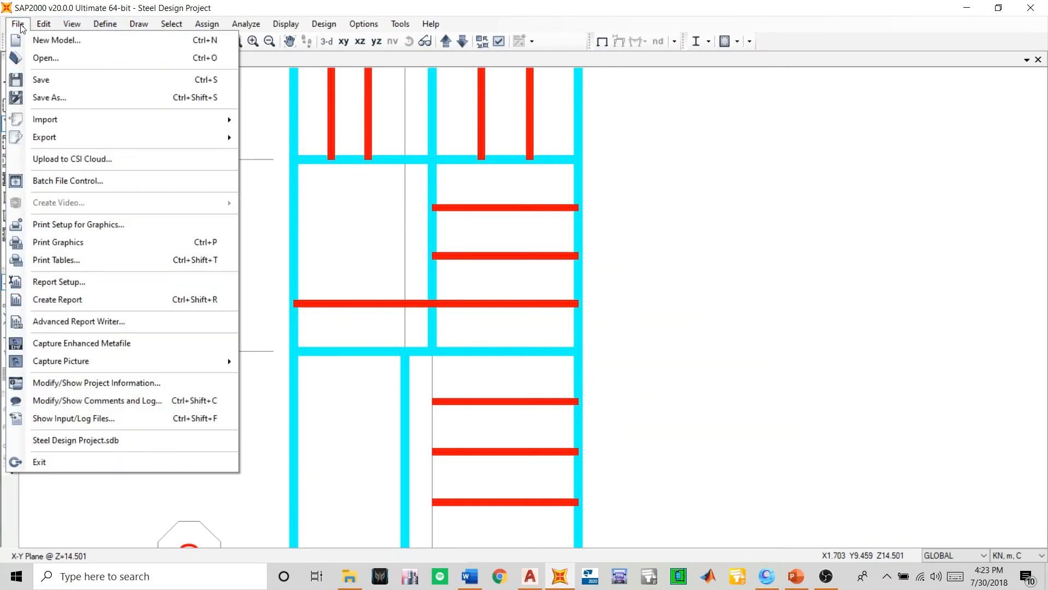
{"action": "left_click", "coordinate": [66, 26]}
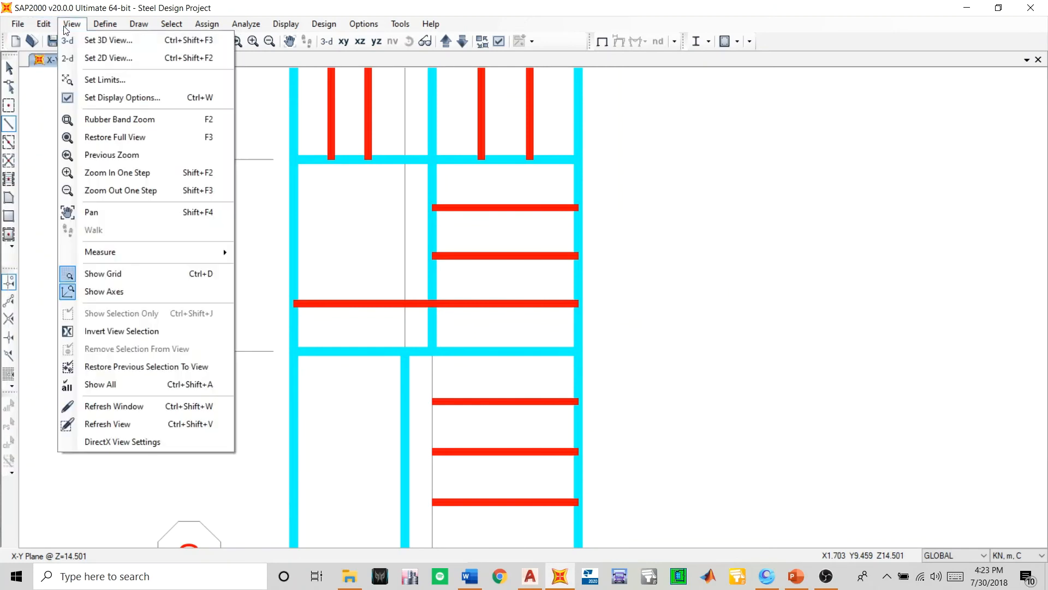
{"action": "mouse_move", "coordinate": [99, 28]}
{"action": "mouse_move", "coordinate": [42, 21]}
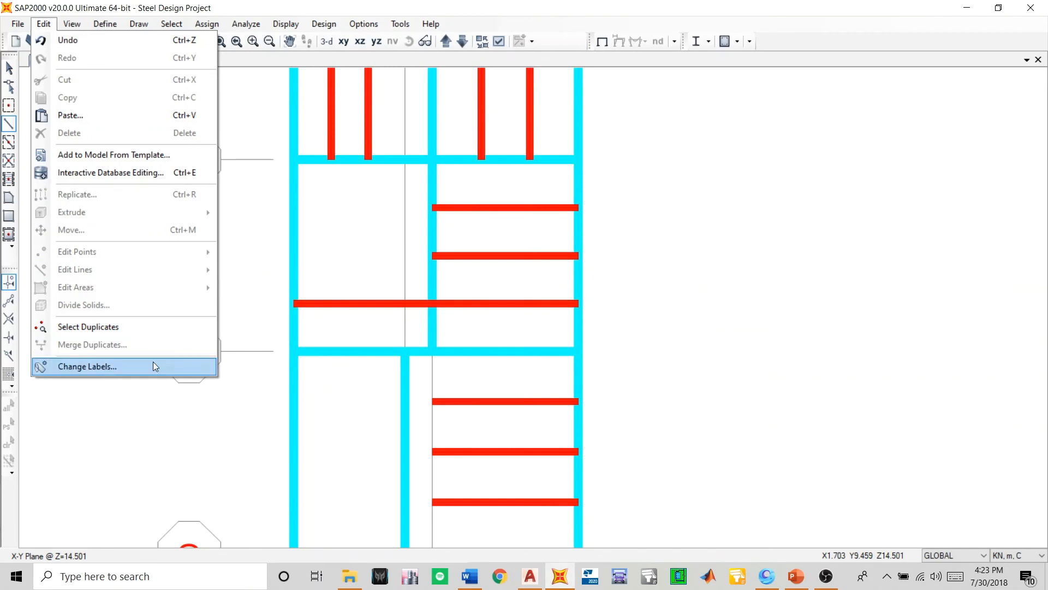
{"action": "left_click", "coordinate": [248, 276]}
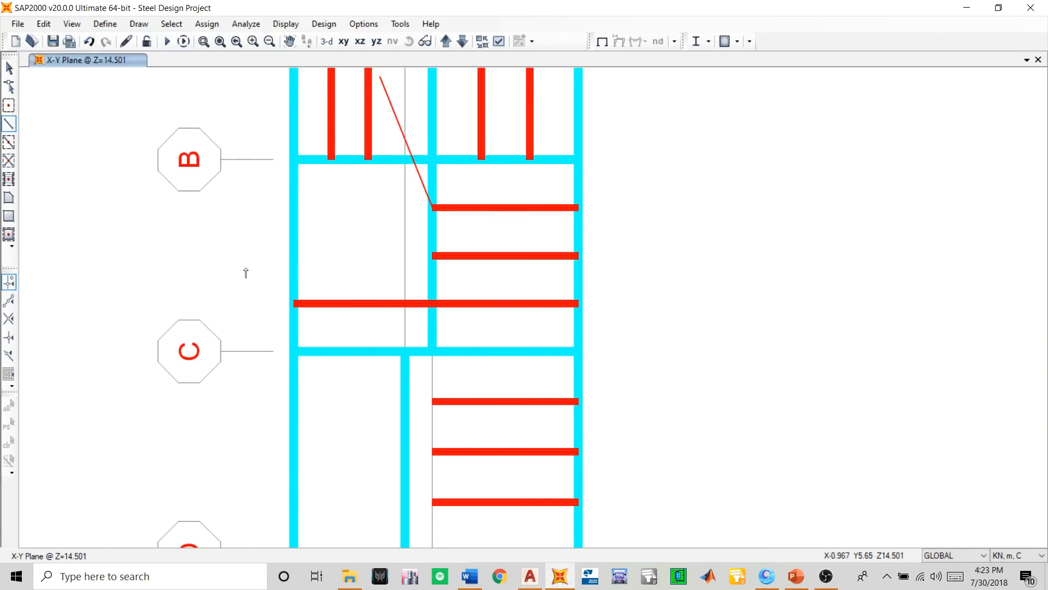
{"action": "key", "text": "Escape"}
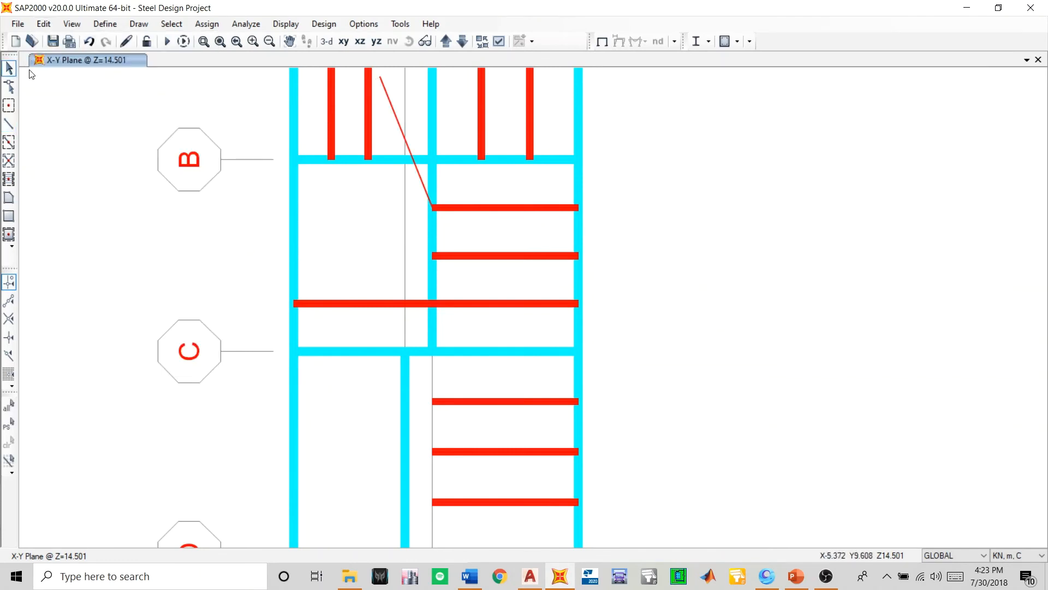
{"action": "left_click", "coordinate": [100, 25]}
{"action": "mouse_move", "coordinate": [137, 27]}
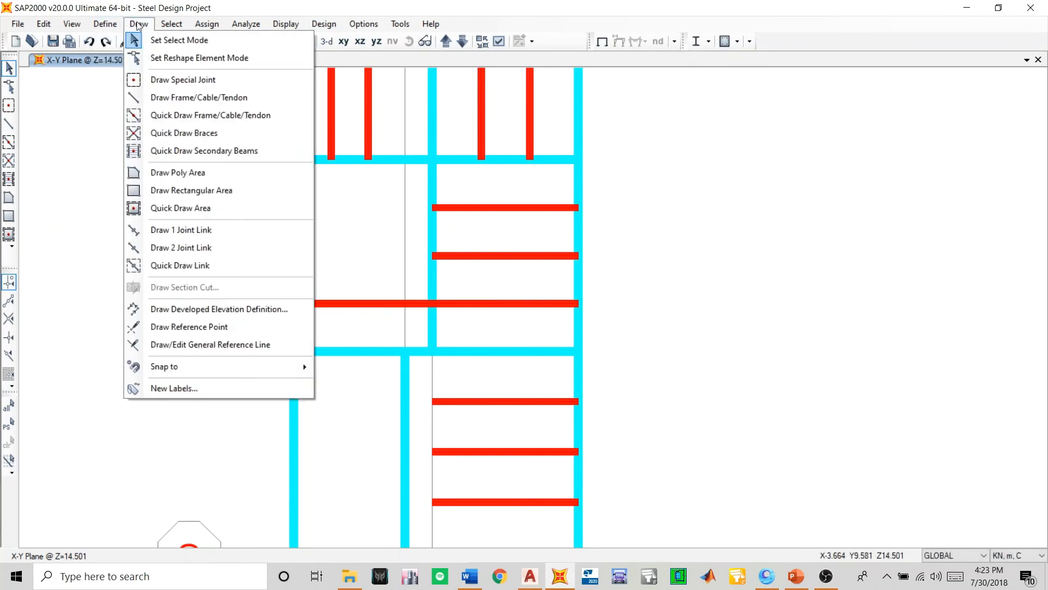
{"action": "mouse_move", "coordinate": [224, 368]}
{"action": "left_click", "coordinate": [826, 576]}
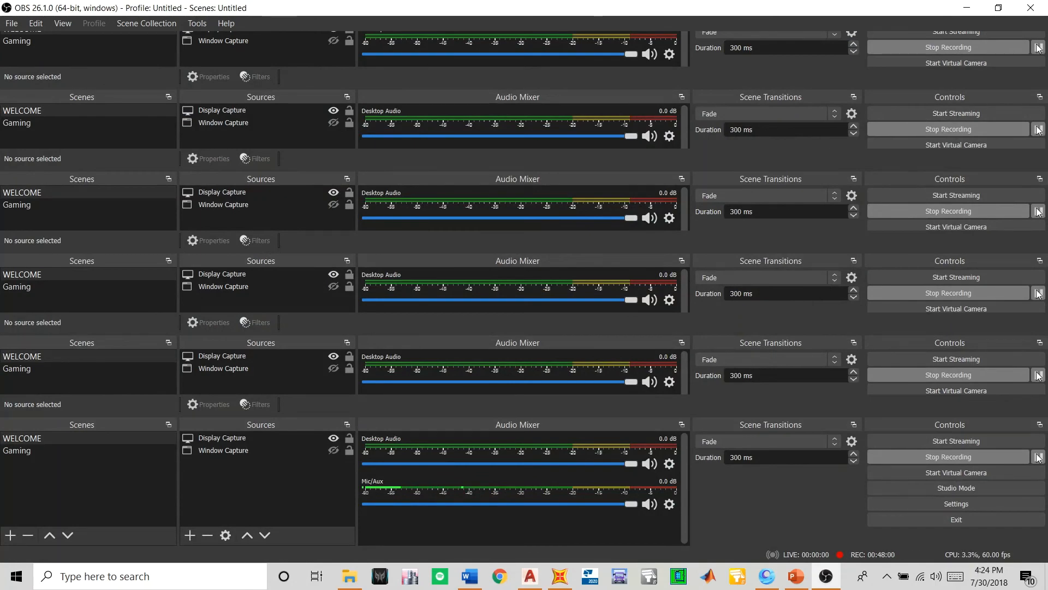
{"action": "left_click", "coordinate": [967, 7]}
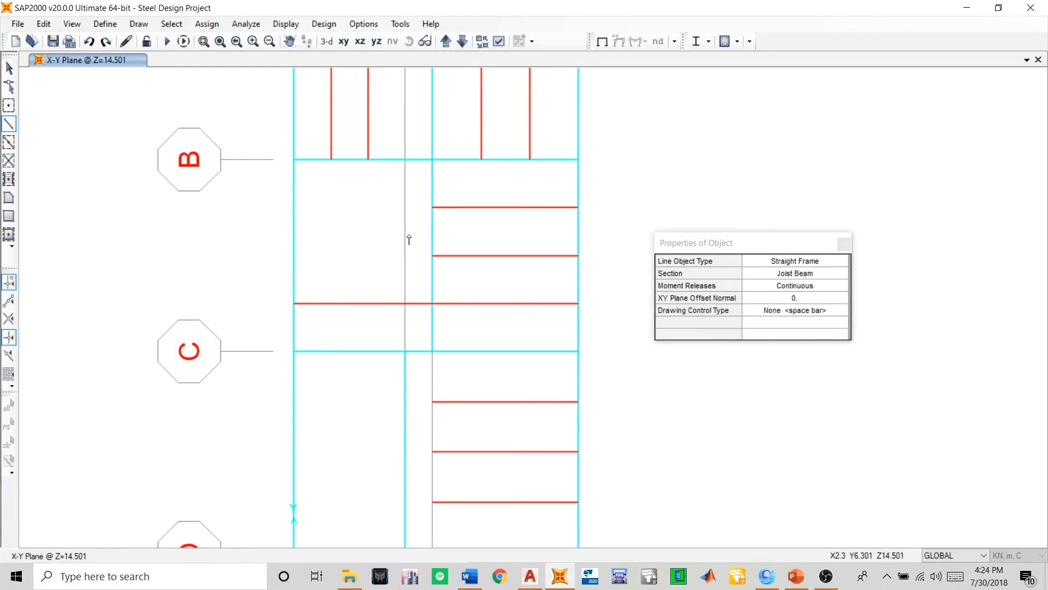
- Draw two continuous Joist Beam frames from grid 2 perpendicular to grid 4, on the middle line and the line nearest grid B in bay B–C
{"action": "left_click", "coordinate": [436, 214]}
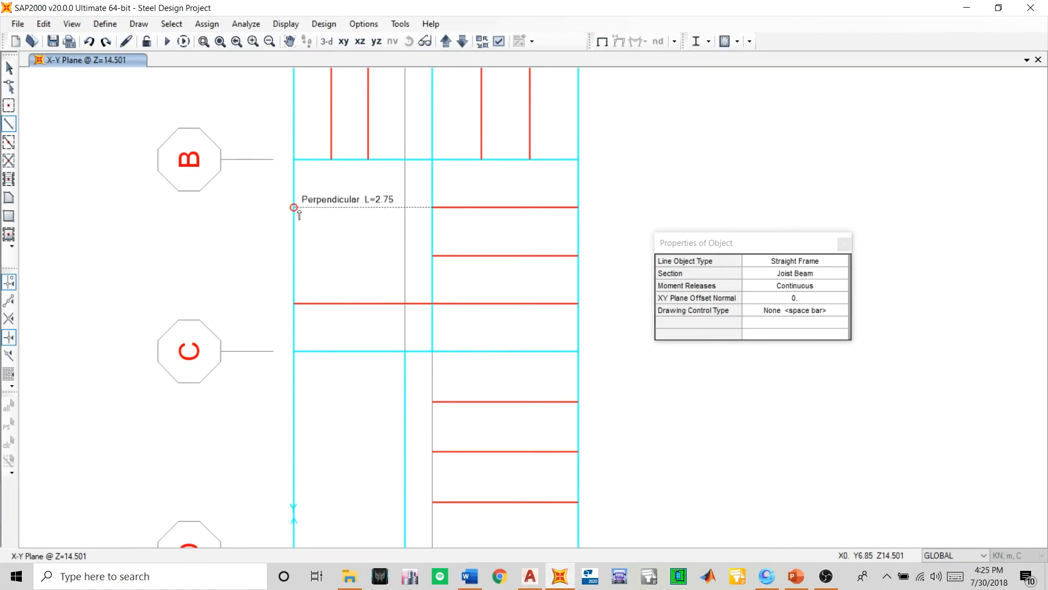
{"action": "left_click", "coordinate": [140, 25]}
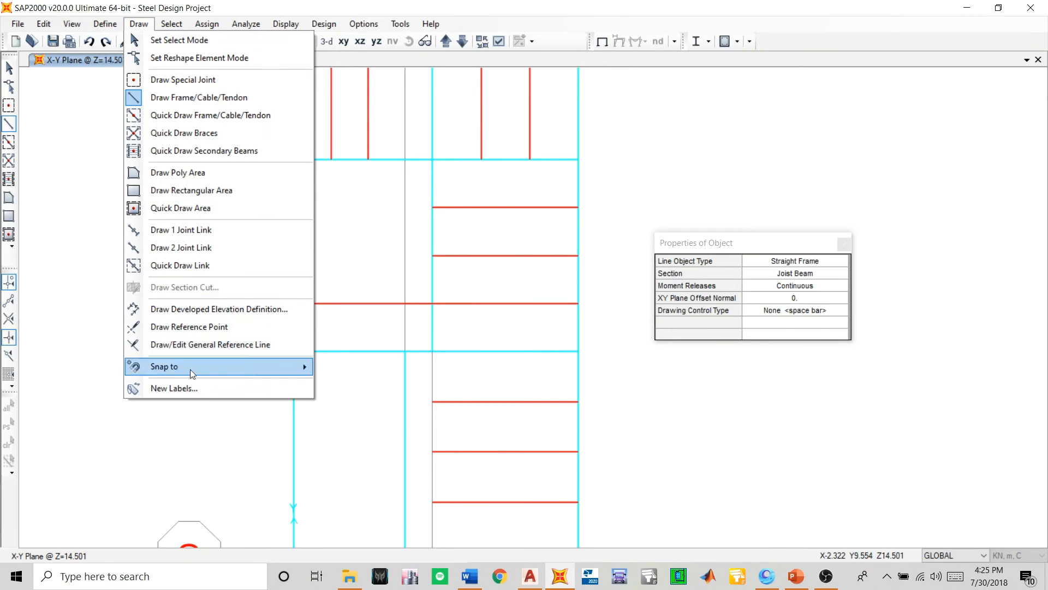
{"action": "mouse_move", "coordinate": [192, 369]}
{"action": "left_click", "coordinate": [371, 421]}
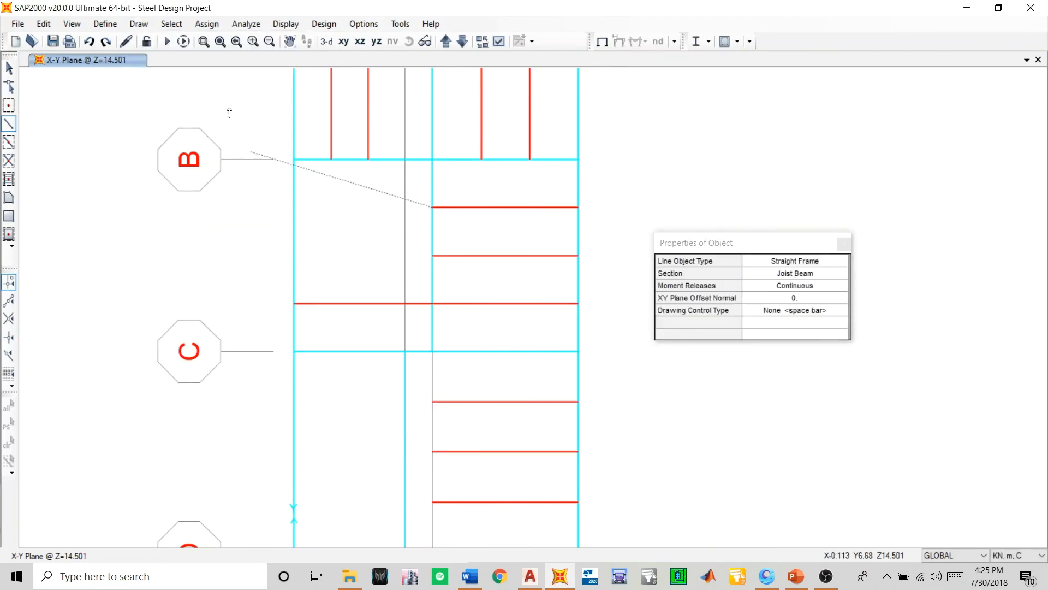
{"action": "left_click", "coordinate": [139, 24]}
{"action": "mouse_move", "coordinate": [255, 367]}
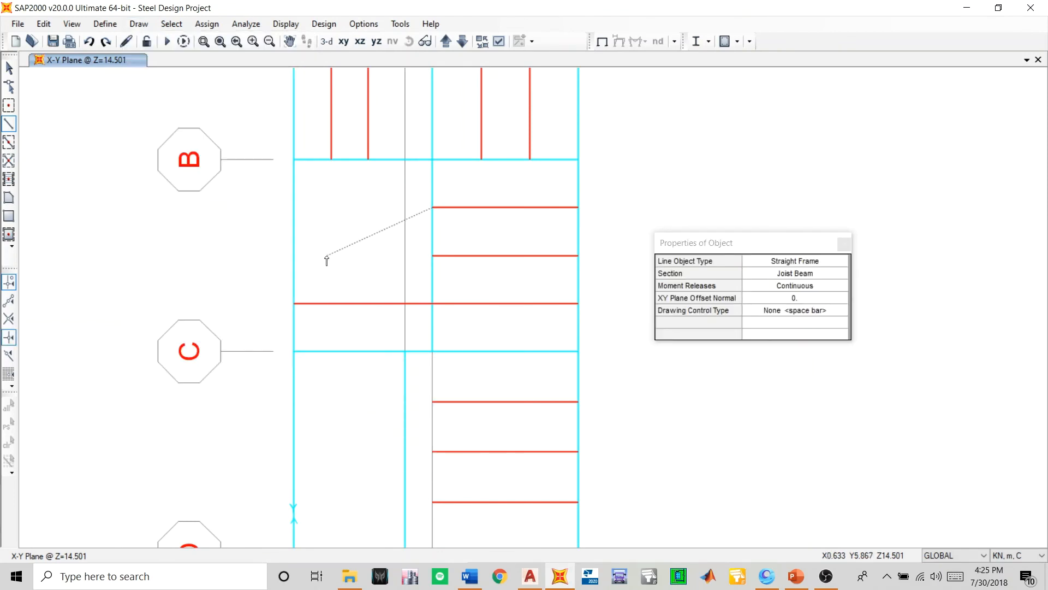
{"action": "double_click", "coordinate": [294, 207]}
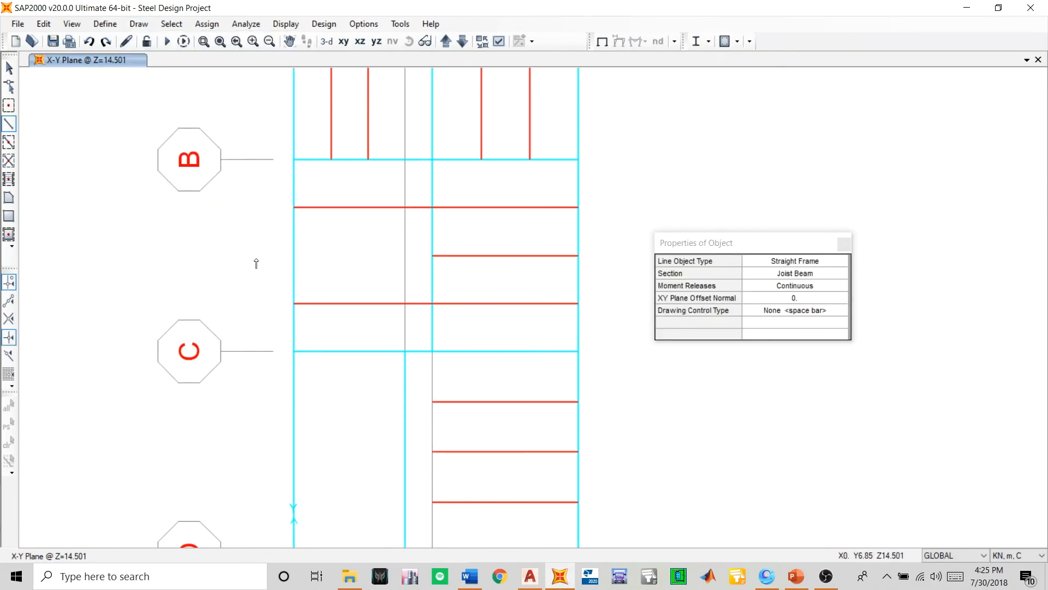
{"action": "left_click", "coordinate": [422, 261]}
{"action": "double_click", "coordinate": [294, 256]}
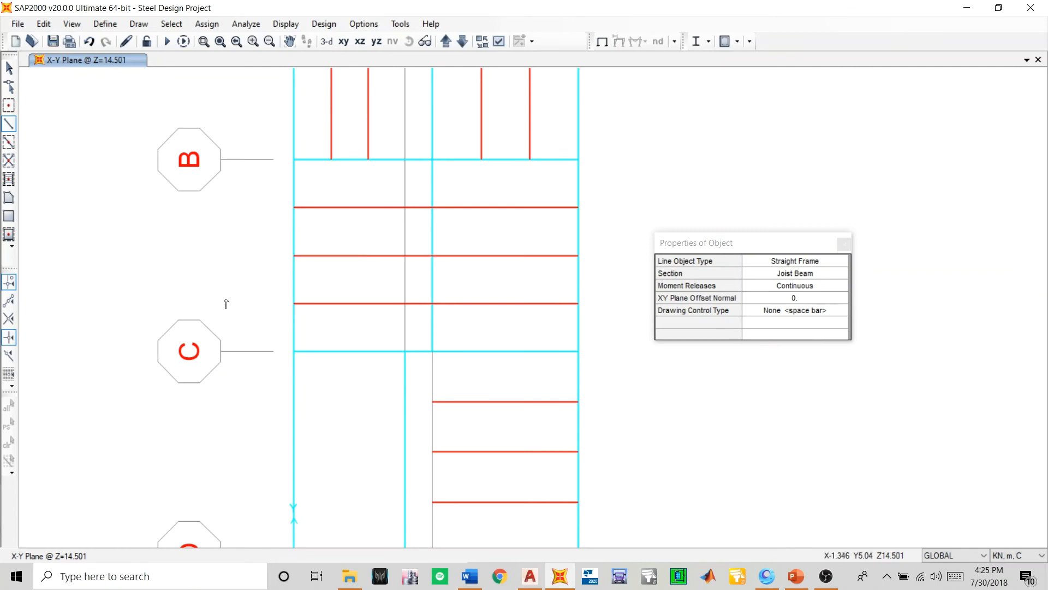
- Draw a continuous straight Joist Beam frame from grid 1 to grid 3 along the joist line nearest grid C in bay C–D
{"action": "middle_click_drag", "start_coordinate": [330, 390], "coordinate": [302, 246]}
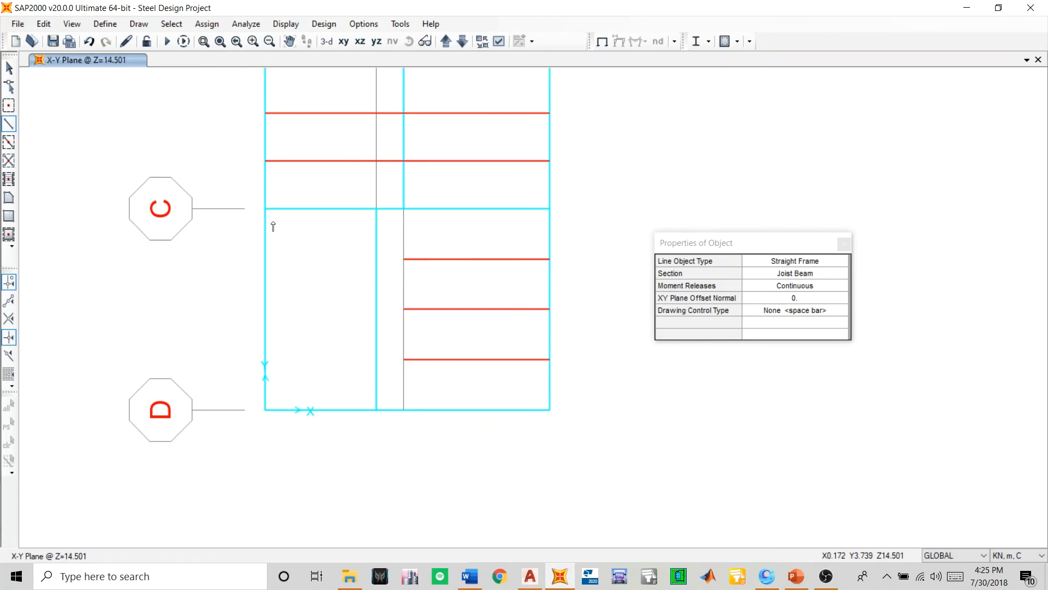
{"action": "left_click", "coordinate": [549, 260]}
{"action": "left_click", "coordinate": [376, 259]}
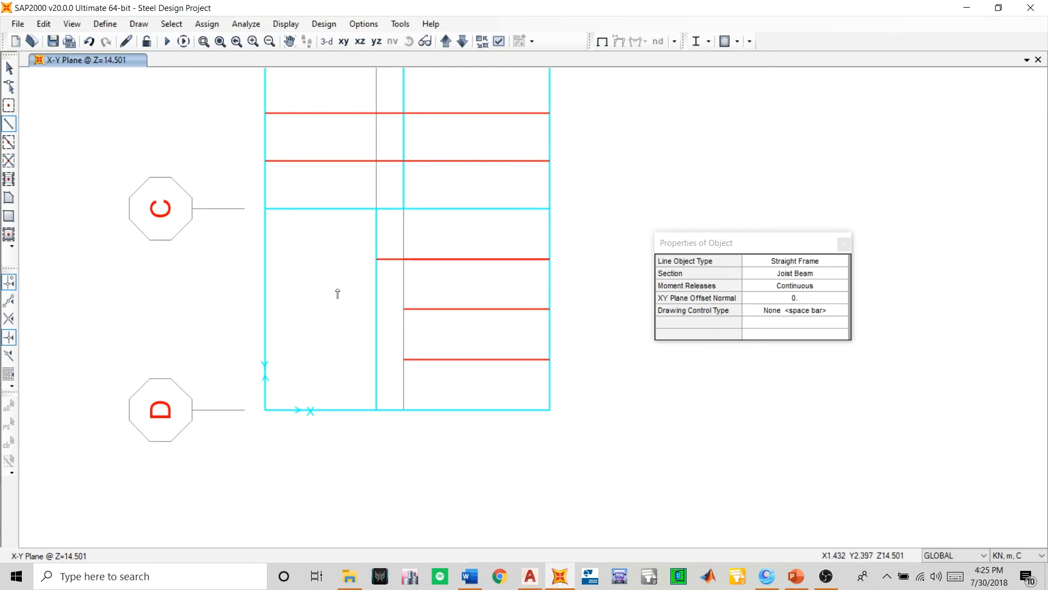
- Delete the overlapping shorter joist between grids 2 and 1 on the line nearest grid C in bay C–D
{"action": "left_click", "coordinate": [9, 67]}
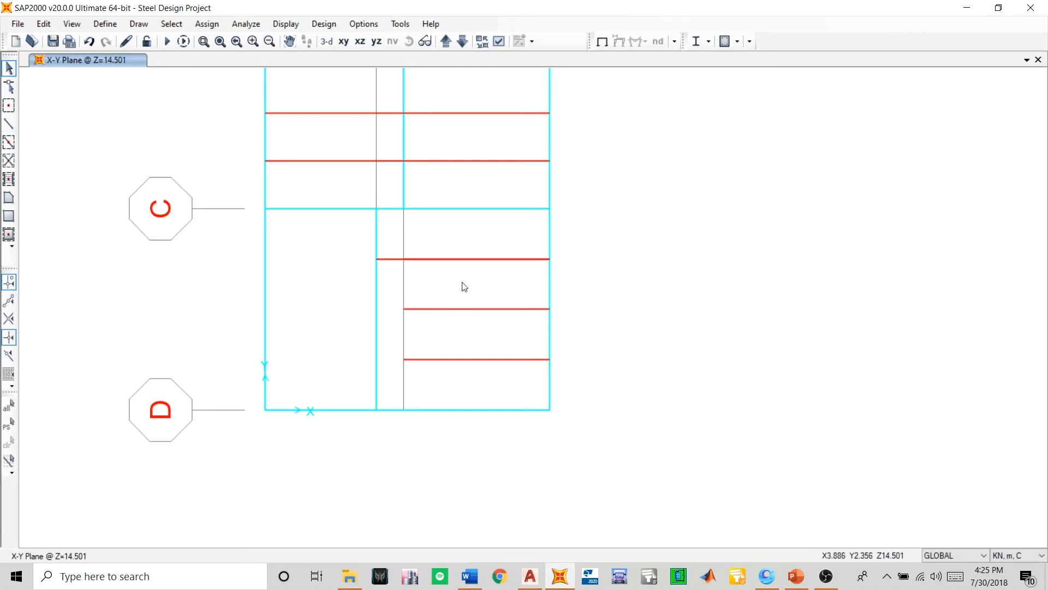
{"action": "left_click", "coordinate": [461, 259]}
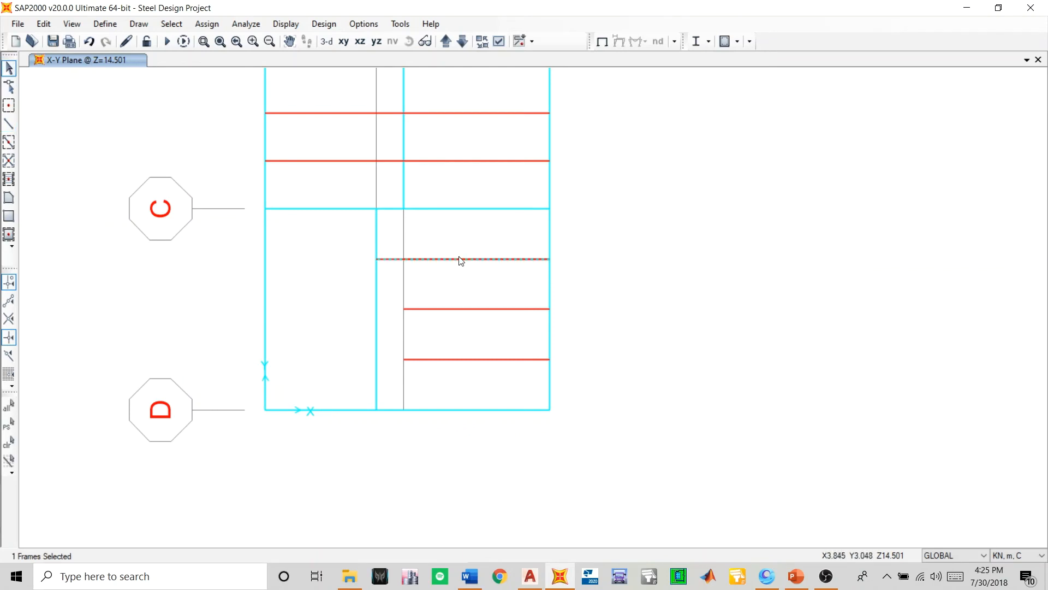
{"action": "left_click", "coordinate": [394, 261]}
{"action": "left_click", "coordinate": [388, 260]}
{"action": "left_click", "coordinate": [394, 259]}
{"action": "left_click", "coordinate": [493, 260]}
{"action": "left_click", "coordinate": [495, 260]}
{"action": "left_click", "coordinate": [517, 259]}
{"action": "left_click", "coordinate": [518, 260]}
{"action": "left_click", "coordinate": [517, 259]}
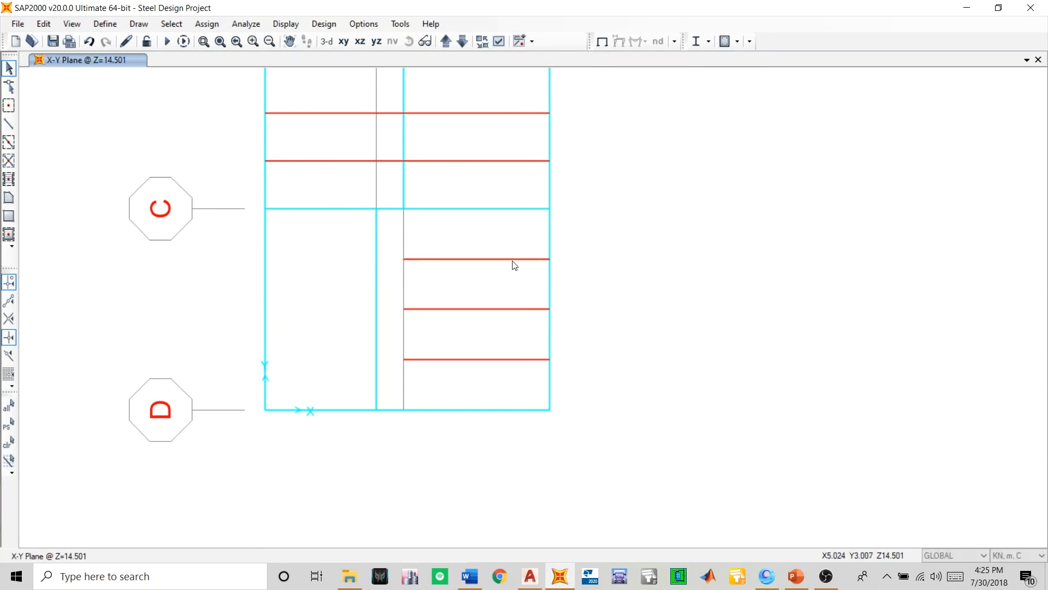
- Draw two continuous Joist Beam frames from grid 1 perpendicular to grid 3, on the middle line and the line nearest grid D in bay C–D
{"action": "left_click", "coordinate": [9, 124]}
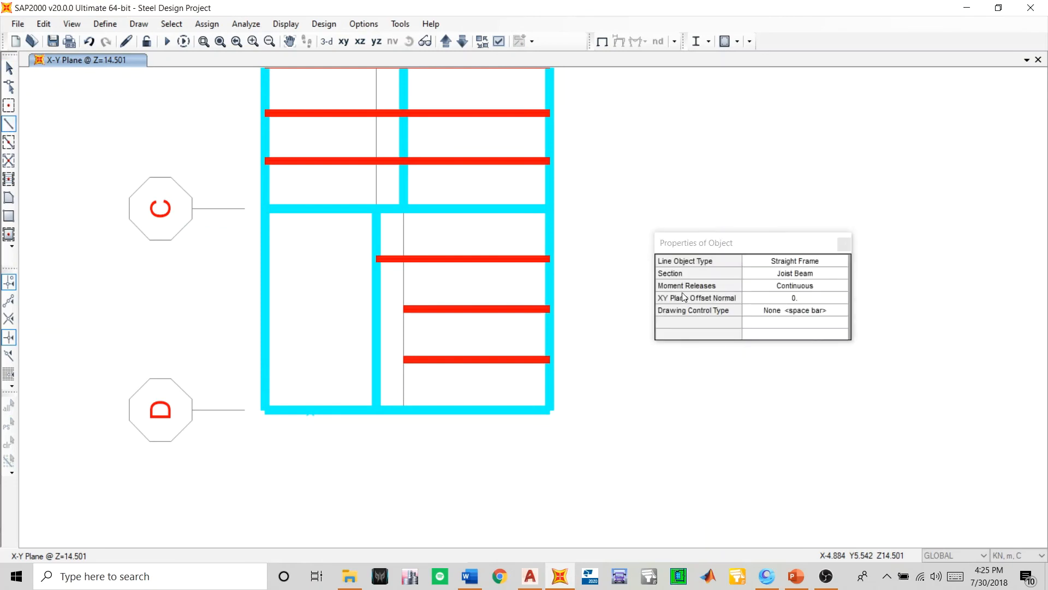
{"action": "left_click", "coordinate": [551, 311]}
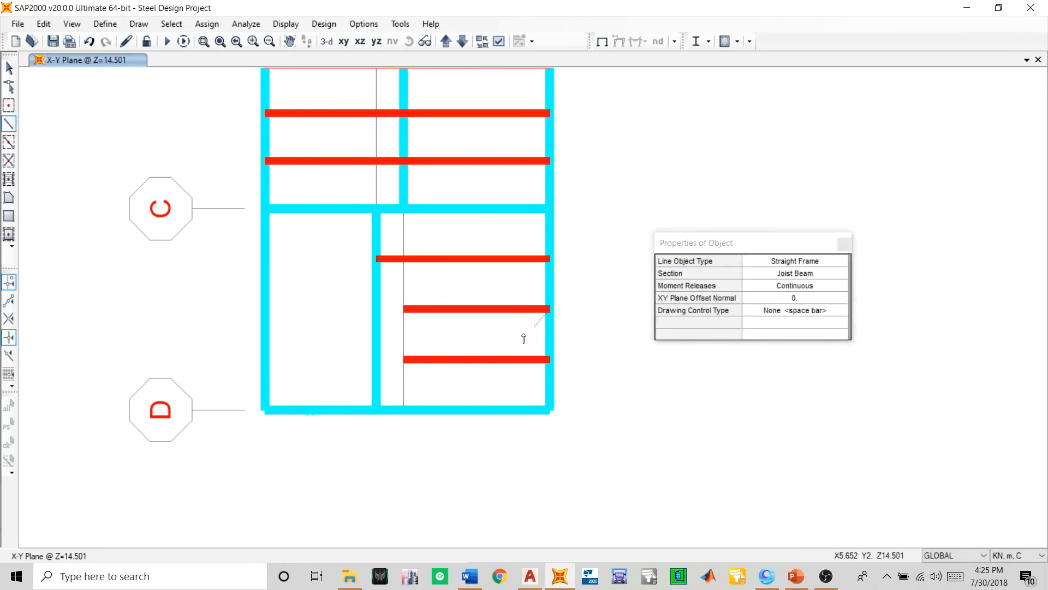
{"action": "double_click", "coordinate": [377, 309]}
{"action": "left_click", "coordinate": [551, 359]}
{"action": "double_click", "coordinate": [377, 359]}
- Delete the shorter overlapping joists on the middle and D-side lines of bay C–D, and check the remaining joists by selecting them
{"action": "left_click", "coordinate": [9, 69]}
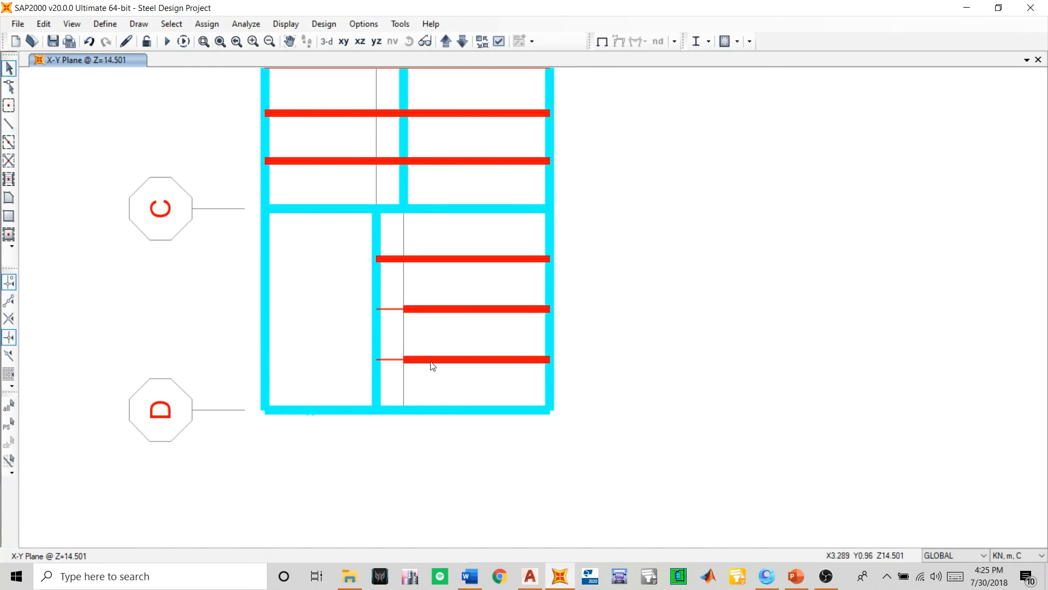
{"action": "left_click", "coordinate": [447, 309]}
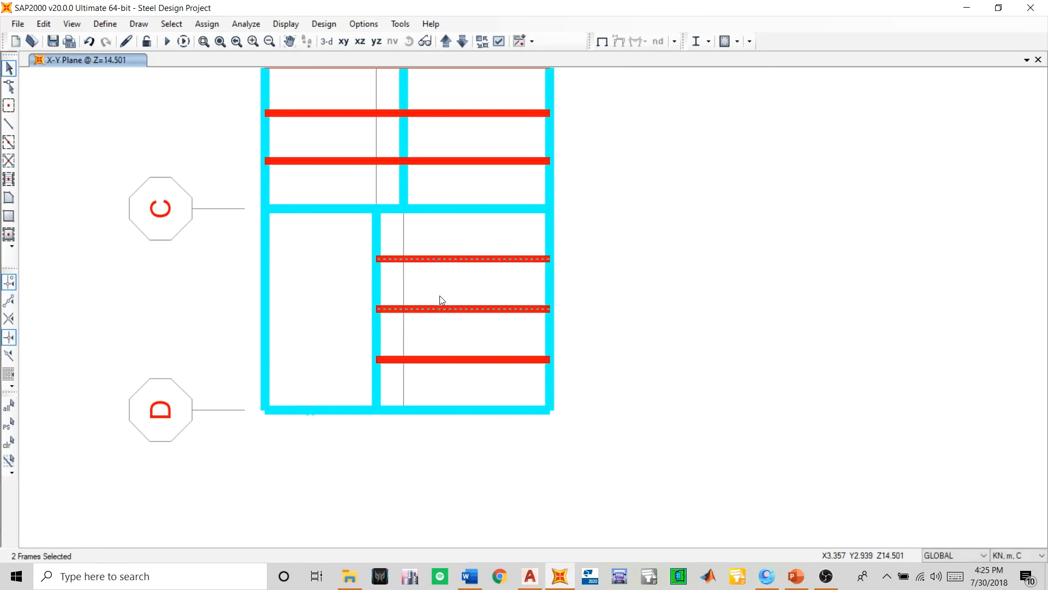
{"action": "scroll", "coordinate": [467, 382], "scroll_direction": "down", "scroll_amount": 2}
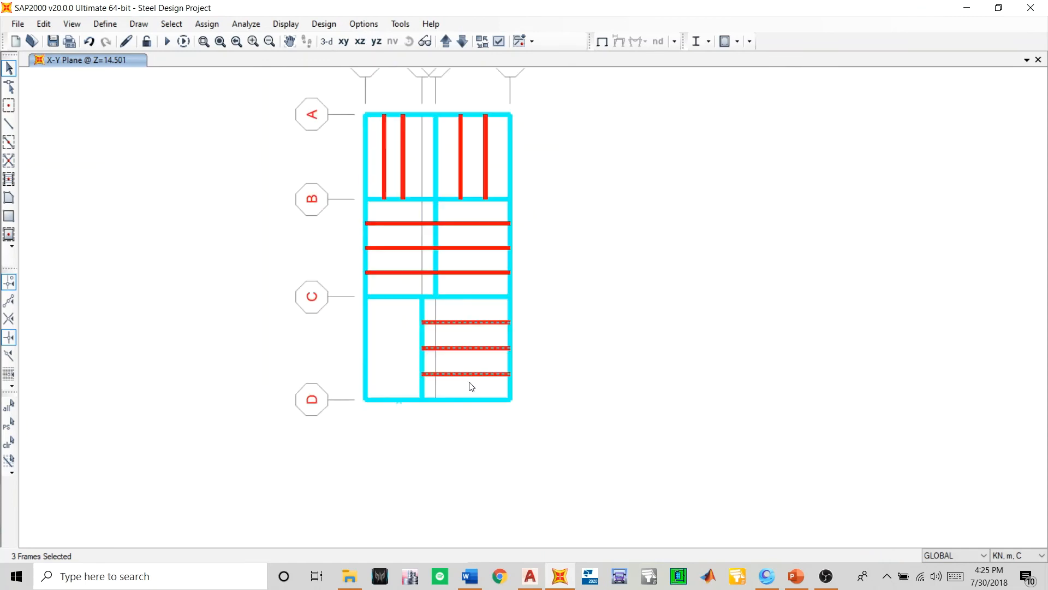
{"action": "key", "text": "ctrl+q"}
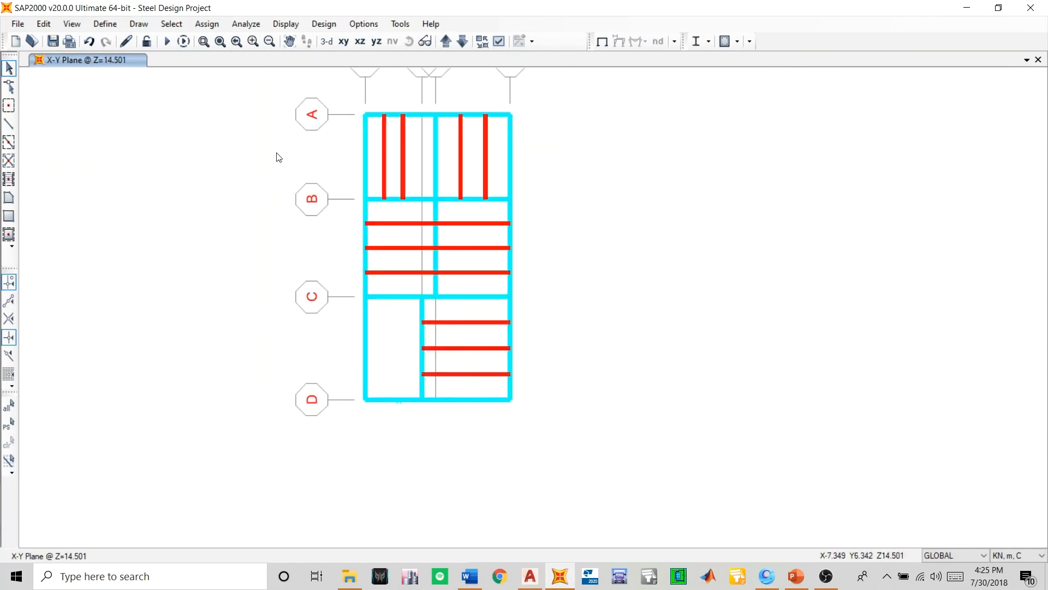
- On the Z=11.501 plan, delete all secondary beams parallel to Y in the bays between grids A and D
{"action": "left_click", "coordinate": [449, 40]}
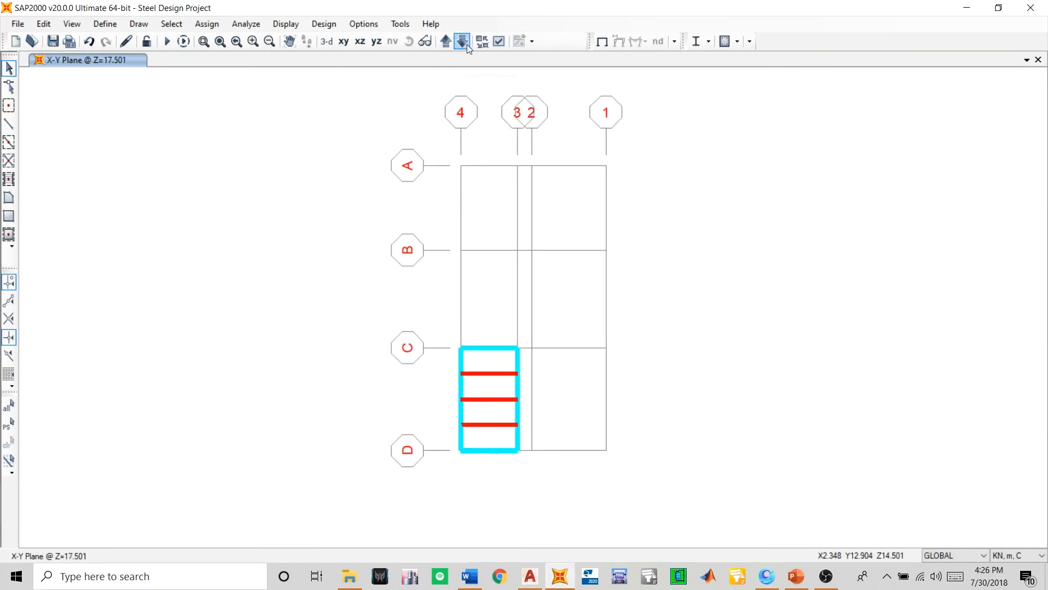
{"action": "left_click", "coordinate": [461, 41]}
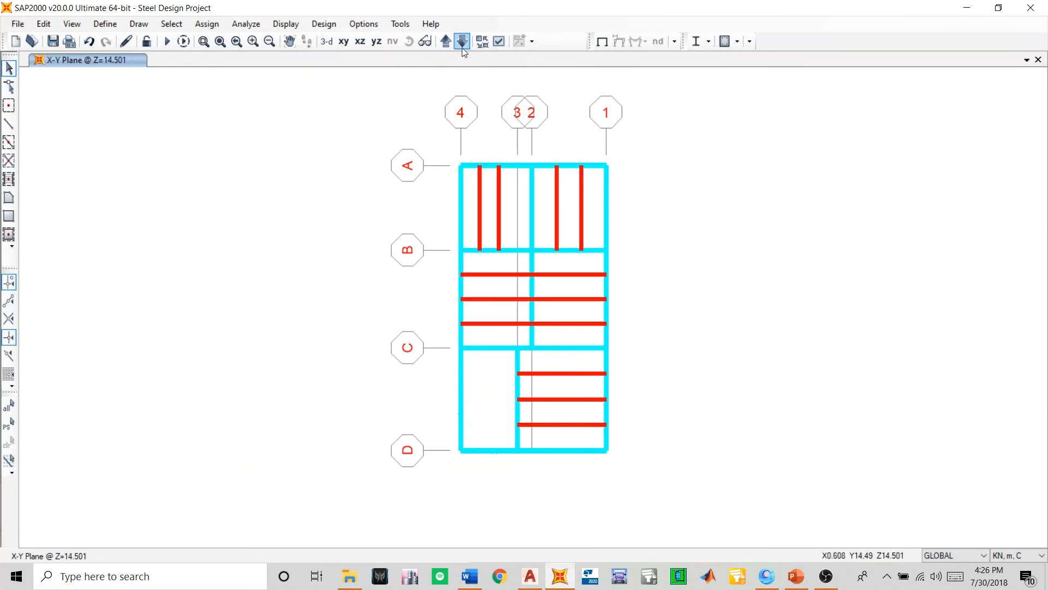
{"action": "left_click", "coordinate": [461, 42]}
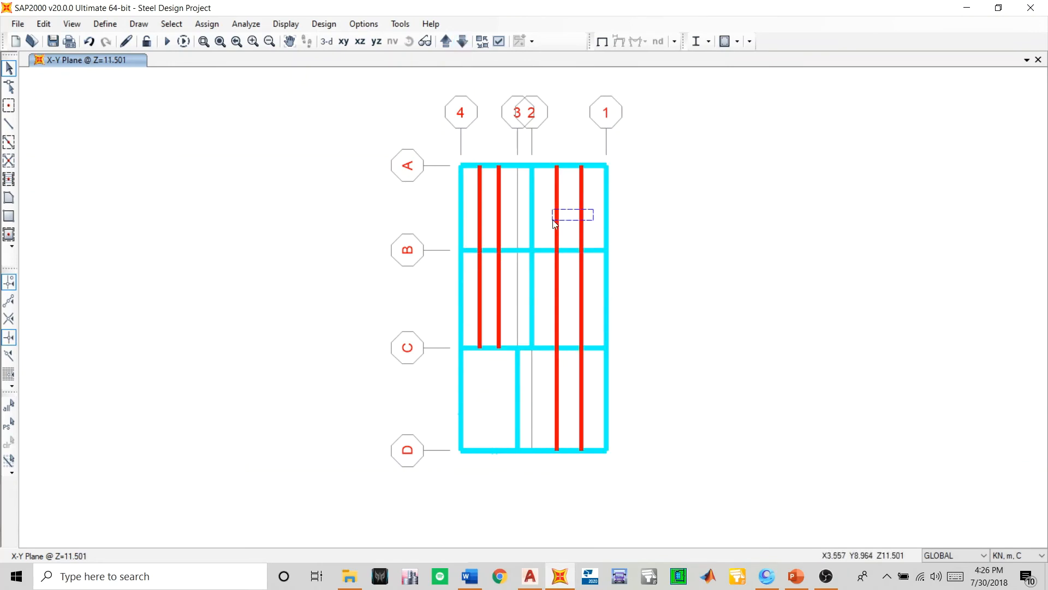
{"action": "left_click_drag", "start_coordinate": [552, 220], "coordinate": [481, 225]}
{"action": "key", "text": "Delete"}
{"action": "key", "text": "Delete"}
{"action": "left_click_drag", "start_coordinate": [599, 294], "coordinate": [555, 312]}
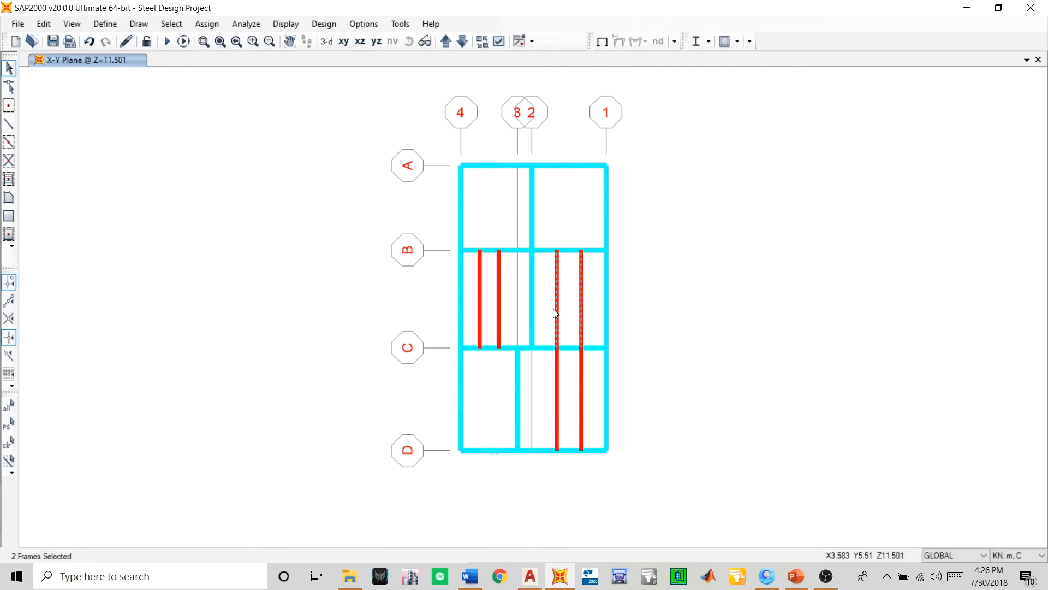
{"action": "key", "text": "Delete"}
{"action": "left_click_drag", "start_coordinate": [477, 317], "coordinate": [475, 317]}
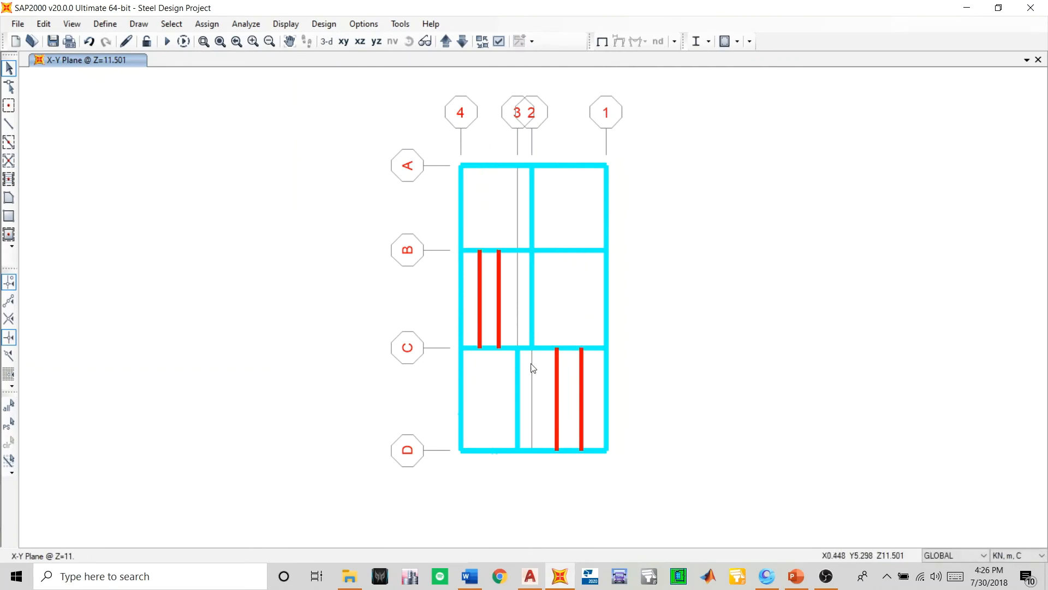
{"action": "key", "text": "Delete"}
{"action": "left_click_drag", "start_coordinate": [592, 378], "coordinate": [552, 400]}
{"action": "key", "text": "Delete"}
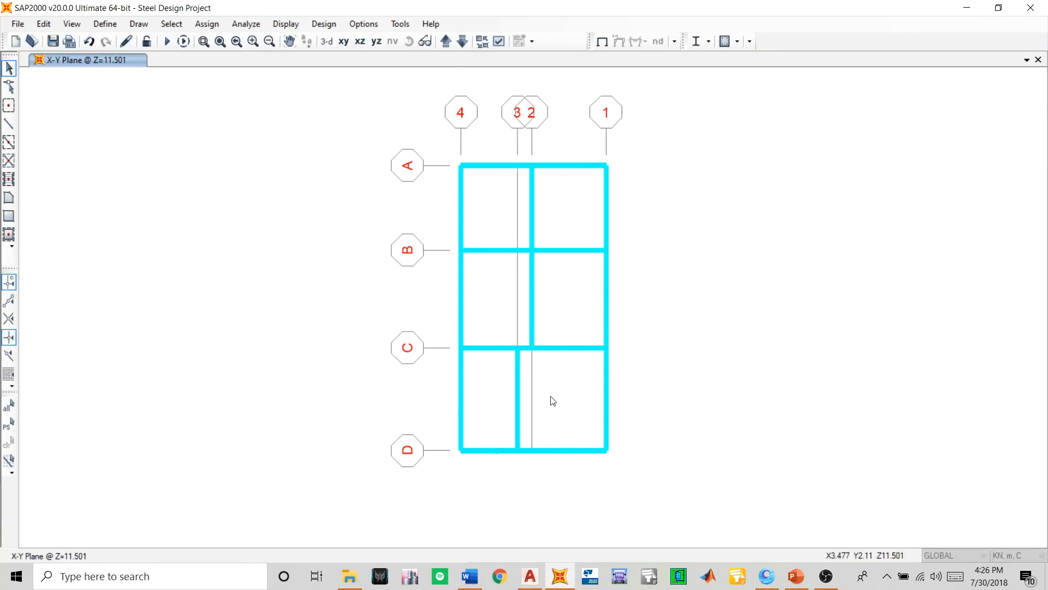
- On the Z=8.501 plan, delete all secondary beams parallel to Y in the bays between grids A and D
{"action": "left_click", "coordinate": [463, 41]}
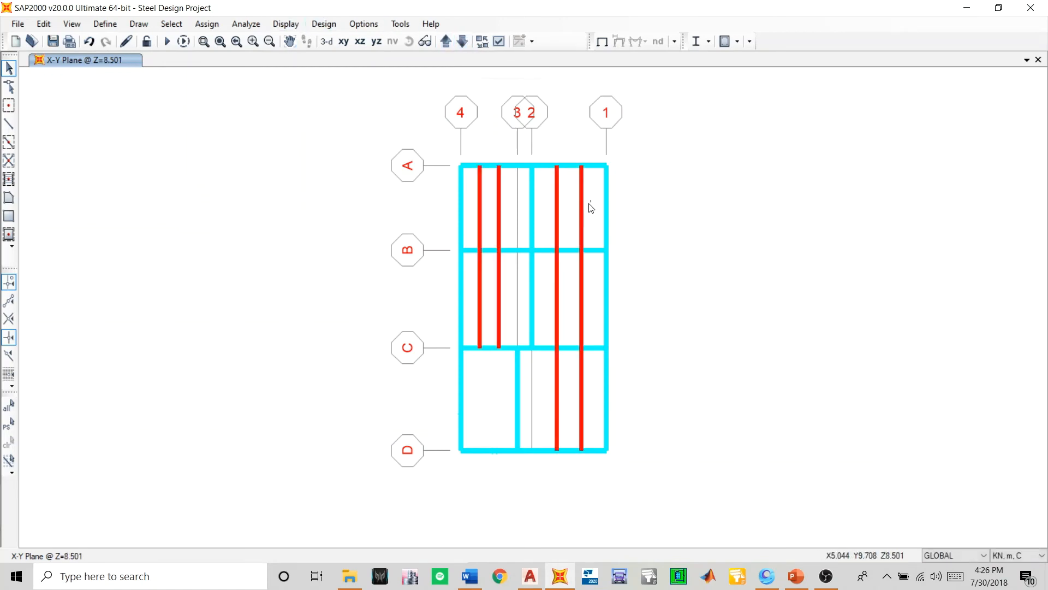
{"action": "left_click_drag", "start_coordinate": [590, 205], "coordinate": [552, 232]}
{"action": "key", "text": "Delete"}
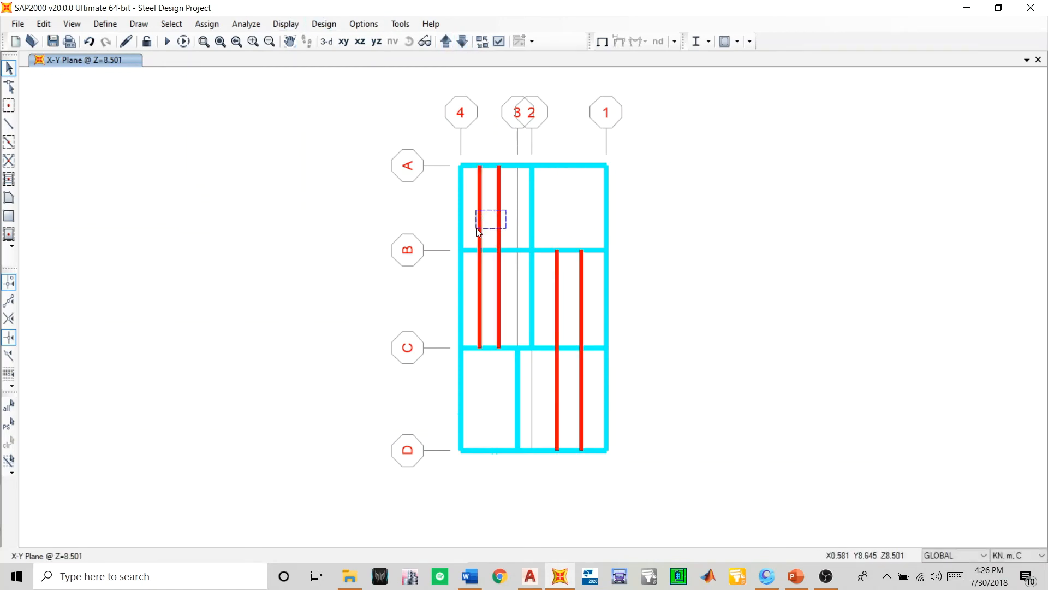
{"action": "left_click_drag", "start_coordinate": [476, 229], "coordinate": [477, 228]}
{"action": "key", "text": "Delete"}
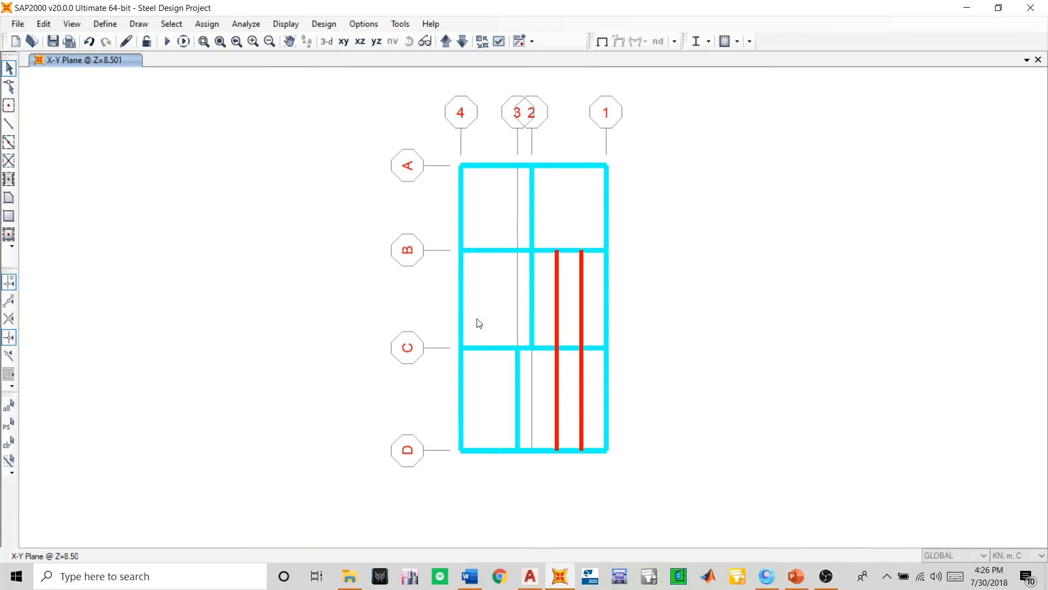
{"action": "left_click_drag", "start_coordinate": [589, 298], "coordinate": [553, 322]}
{"action": "key", "text": "Delete"}
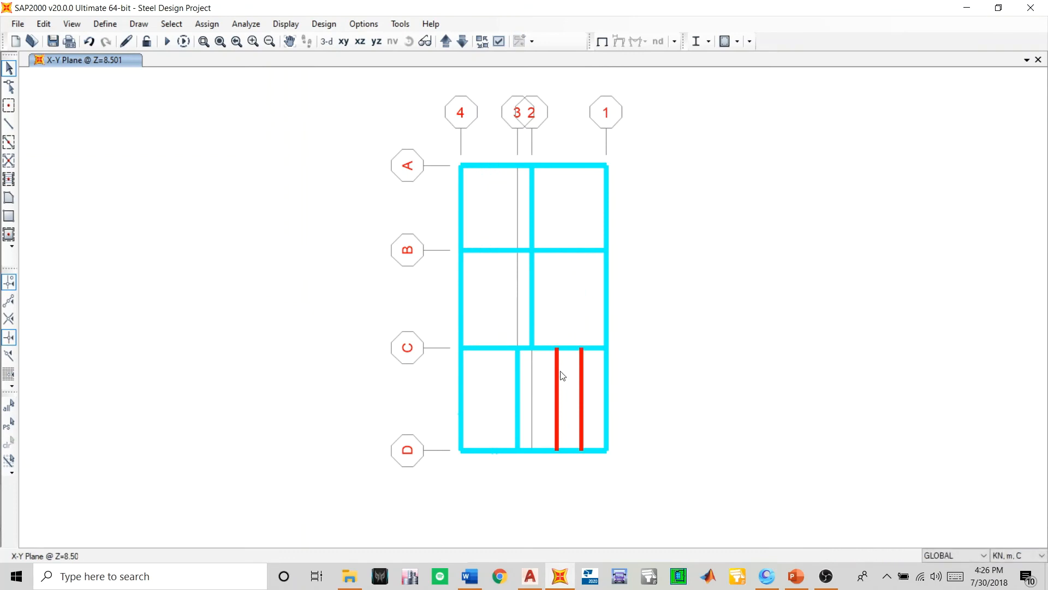
{"action": "left_click_drag", "start_coordinate": [552, 398], "coordinate": [548, 398]}
{"action": "key", "text": "Delete"}
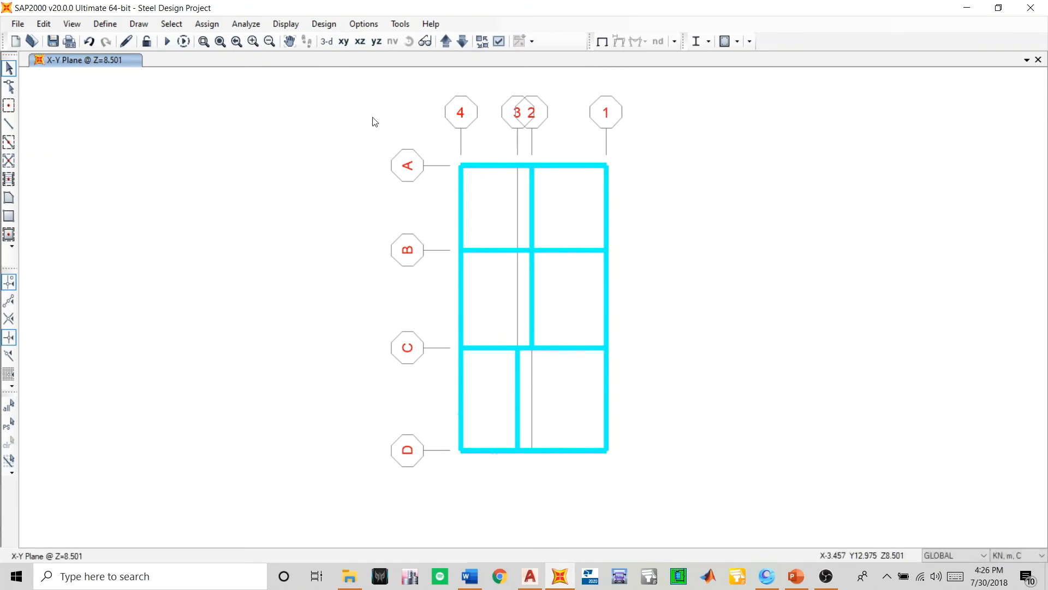
- On the Z=5.501 plan, delete all secondary beams parallel to Y in the bays between grids A and D
{"action": "left_click", "coordinate": [465, 41]}
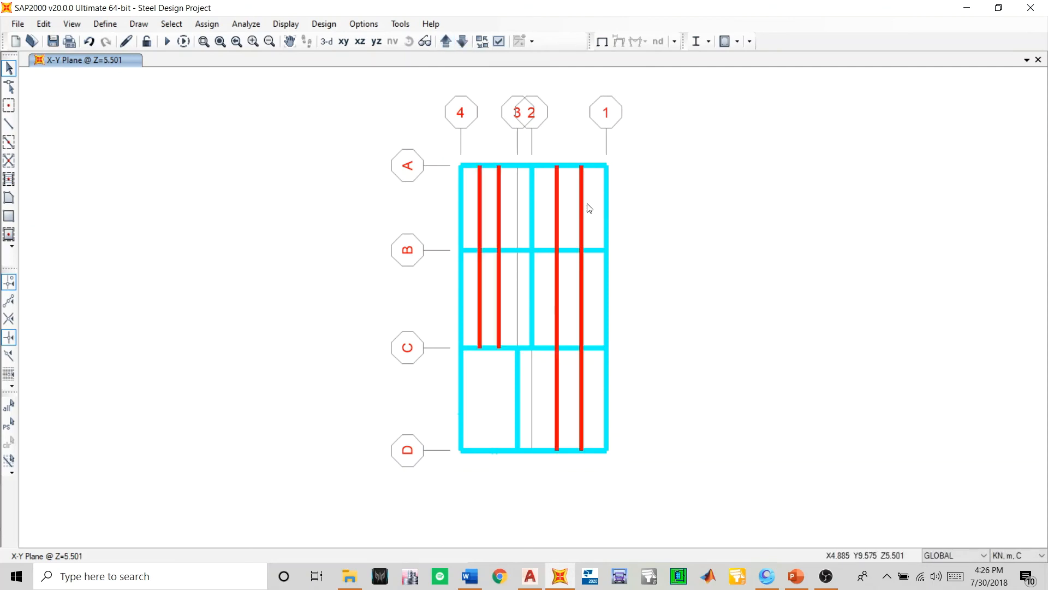
{"action": "left_click_drag", "start_coordinate": [585, 202], "coordinate": [478, 219]}
{"action": "key", "text": "Delete"}
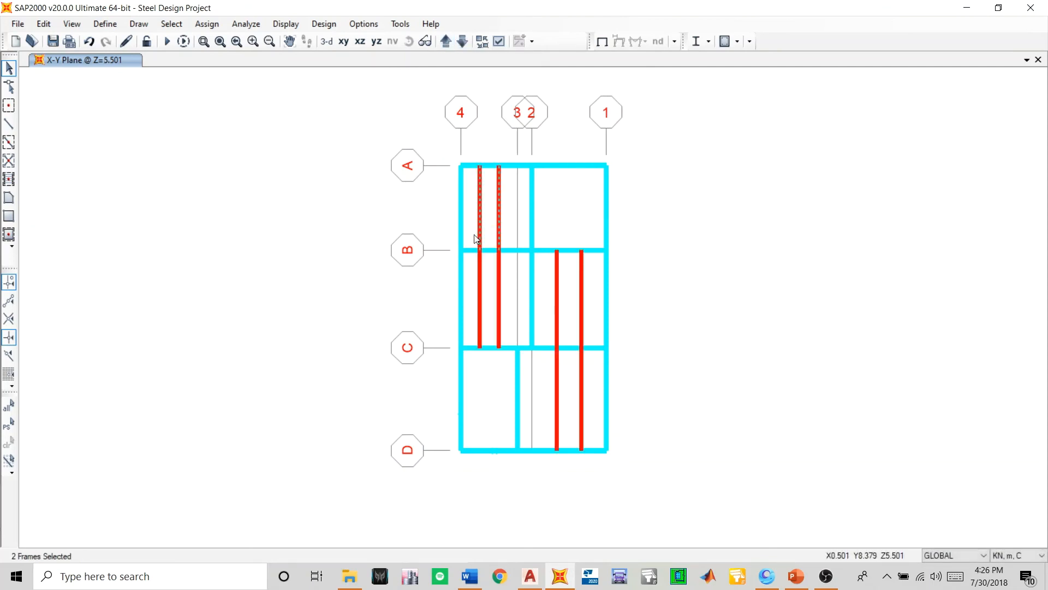
{"action": "key", "text": "Delete"}
{"action": "left_click_drag", "start_coordinate": [505, 282], "coordinate": [489, 308]}
{"action": "key", "text": "Delete"}
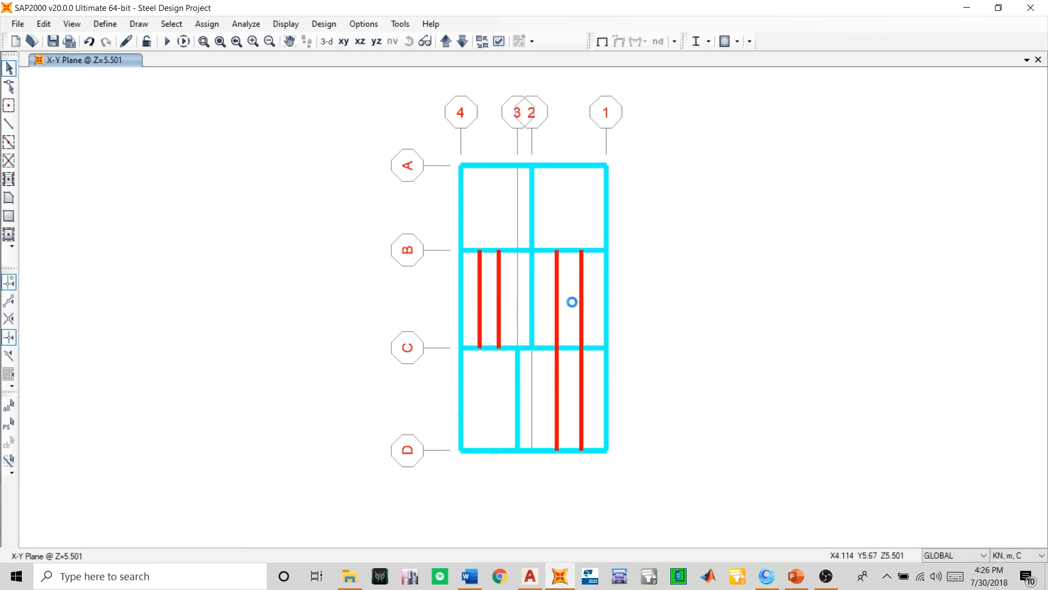
{"action": "left_click_drag", "start_coordinate": [592, 296], "coordinate": [551, 324]}
{"action": "key", "text": "Delete"}
{"action": "left_click_drag", "start_coordinate": [591, 374], "coordinate": [548, 407]}
{"action": "key", "text": "Delete"}
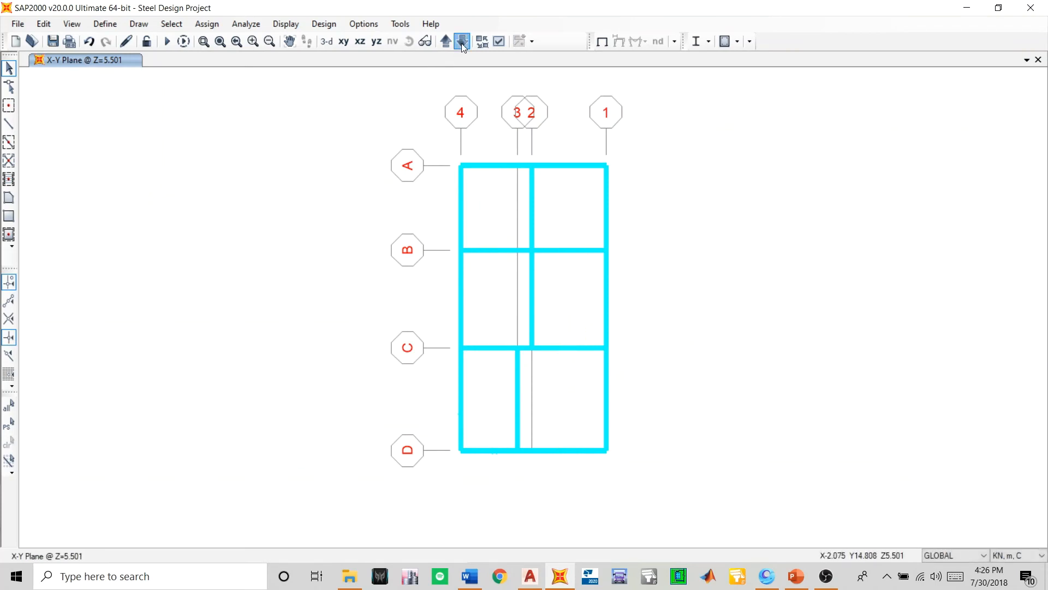
- On the Z=2.101 plan, delete the secondary beams parallel to Y in the bays between grids A and B
{"action": "left_click", "coordinate": [463, 41]}
{"action": "left_click_drag", "start_coordinate": [583, 189], "coordinate": [471, 228]}
{"action": "key", "text": "Delete"}
{"action": "key", "text": "Delete"}
- Replicate all the joists of the Z=14.501 floor linearly with dz -3 and number 3, keeping the originals
{"action": "left_click", "coordinate": [457, 42]}
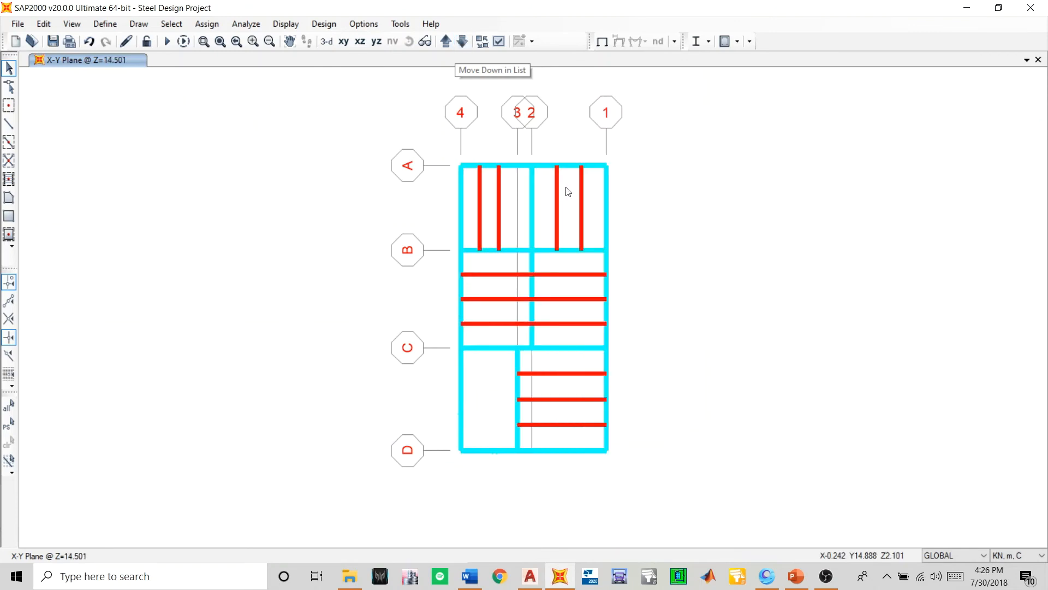
{"action": "left_click_drag", "start_coordinate": [590, 201], "coordinate": [552, 234]}
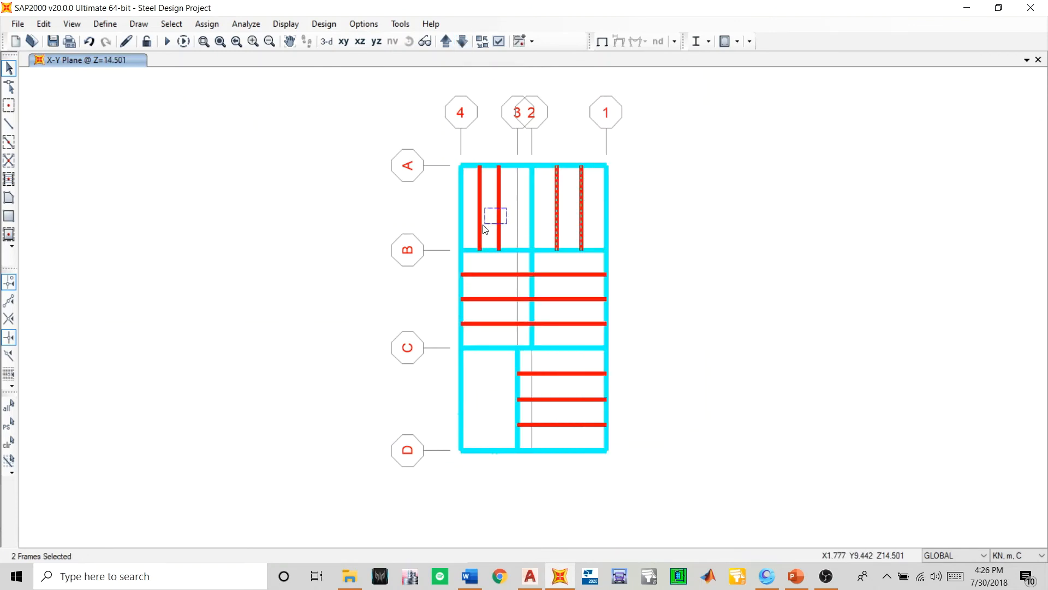
{"action": "left_click_drag", "start_coordinate": [484, 225], "coordinate": [483, 225]}
{"action": "left_click_drag", "start_coordinate": [568, 268], "coordinate": [555, 335]}
{"action": "left_click_drag", "start_coordinate": [498, 312], "coordinate": [488, 337]}
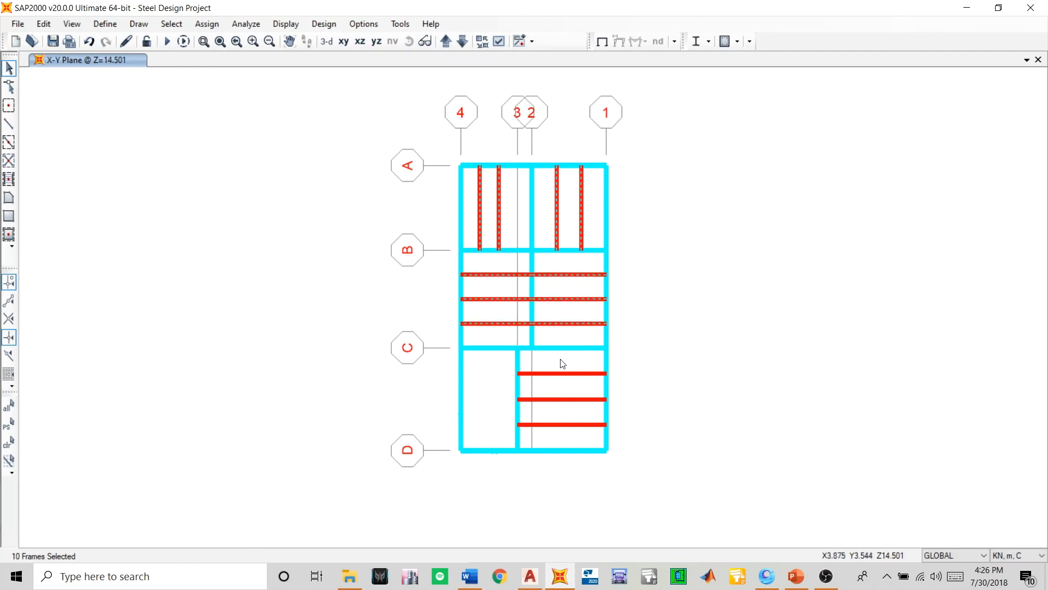
{"action": "left_click_drag", "start_coordinate": [559, 407], "coordinate": [549, 443]}
{"action": "left_click", "coordinate": [326, 41]}
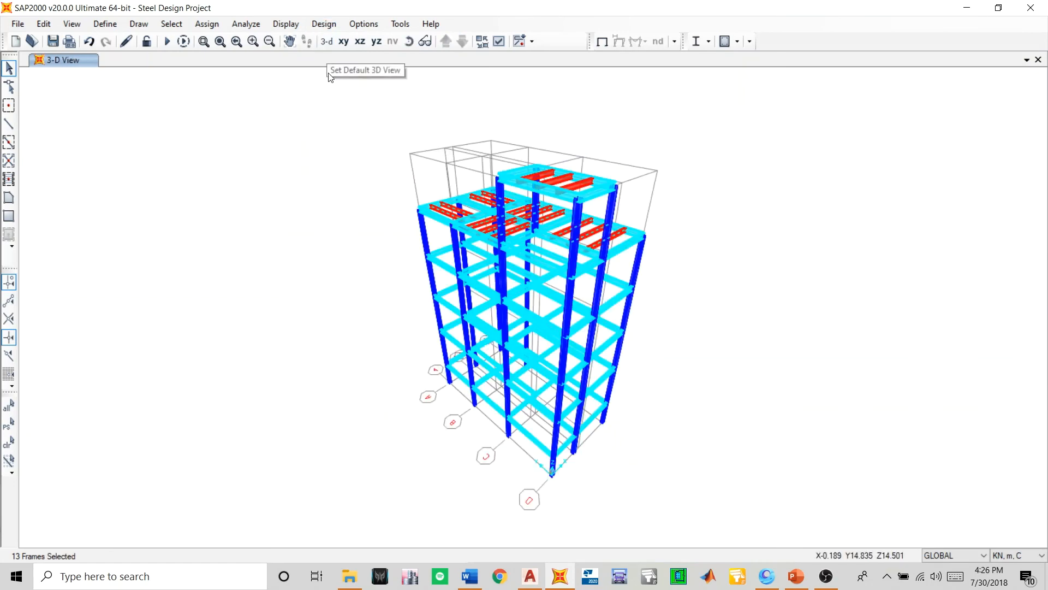
{"action": "scroll", "coordinate": [571, 237], "scroll_direction": "up", "scroll_amount": 3}
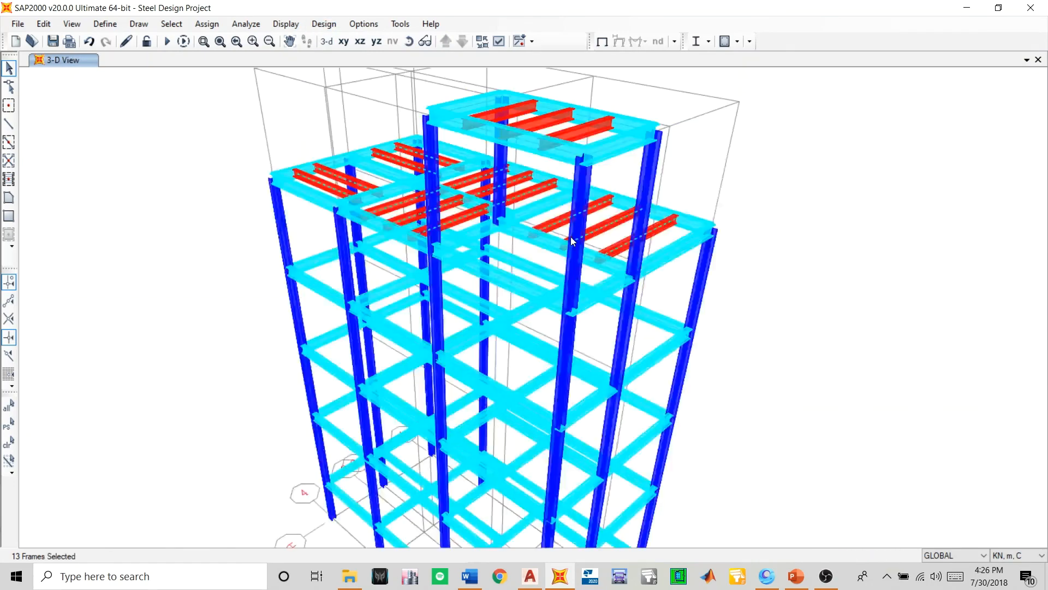
{"action": "scroll", "coordinate": [571, 237], "scroll_direction": "down", "scroll_amount": 3}
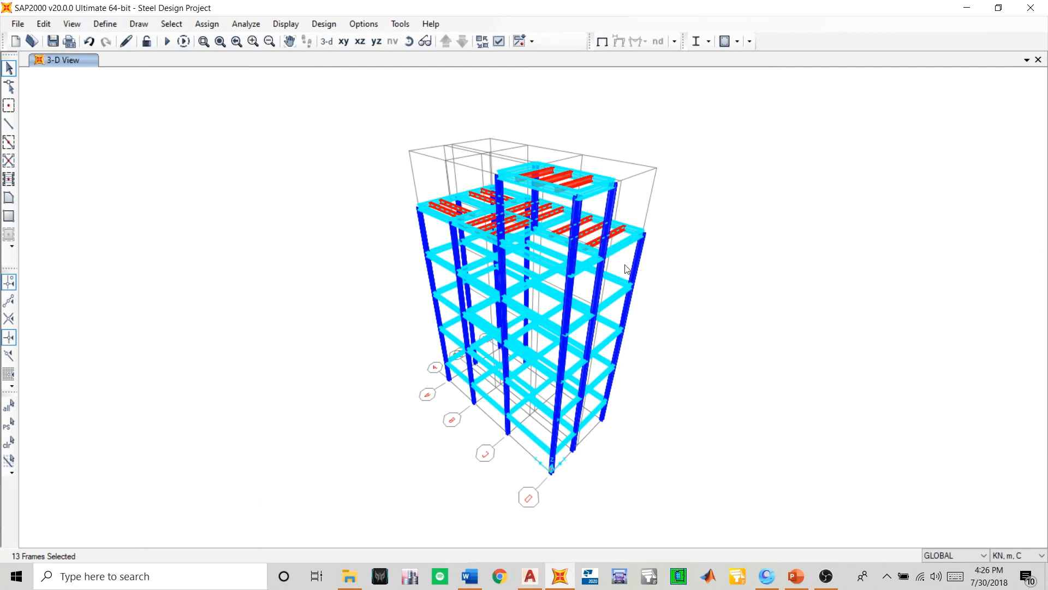
{"action": "key", "text": "ctrl+r"}
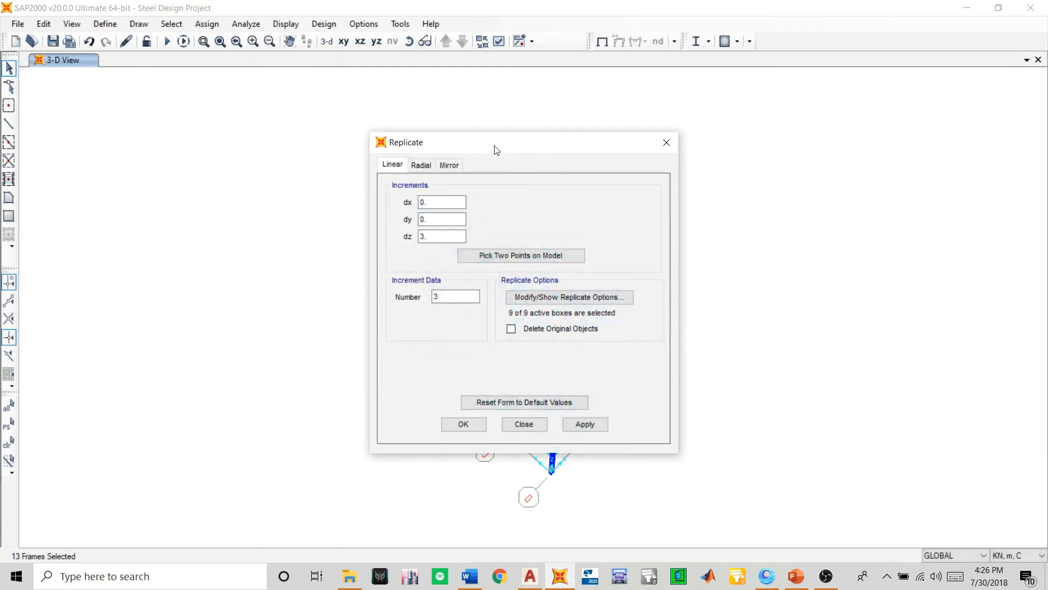
{"action": "left_click_drag", "start_coordinate": [494, 148], "coordinate": [826, 155]}
{"action": "left_click_drag", "start_coordinate": [758, 241], "coordinate": [685, 250]}
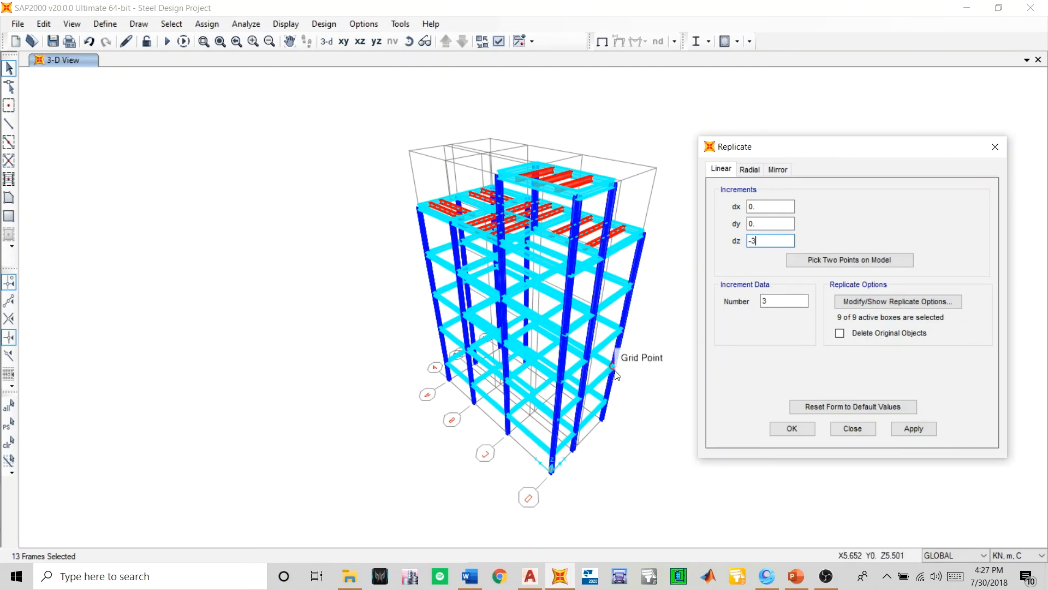
{"action": "left_click", "coordinate": [913, 428]}
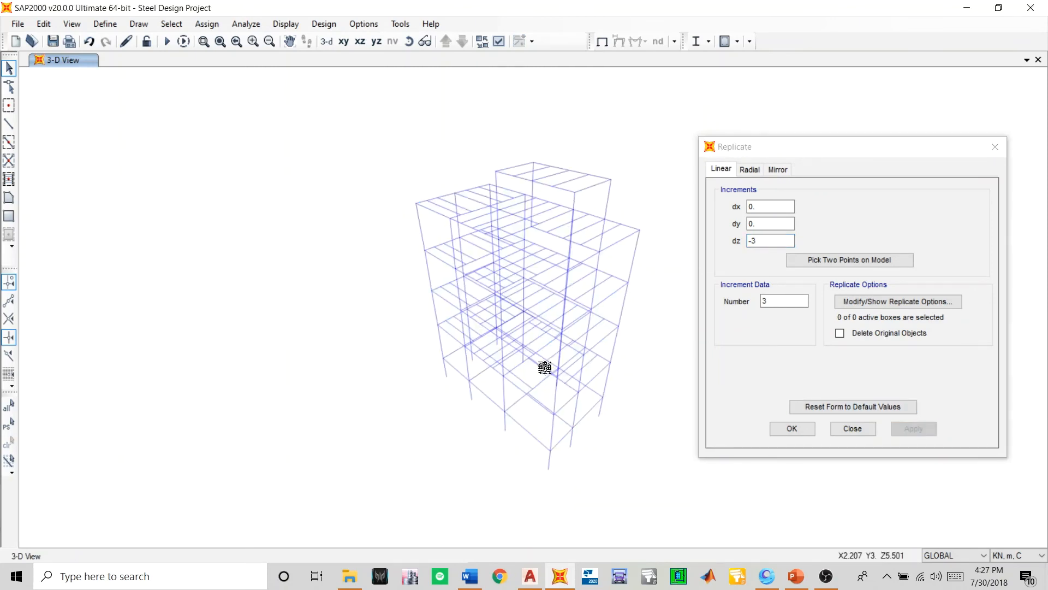
- Try to replicate the previously selected Z=14.501 joists with dz -9 and number 1
{"action": "left_click", "coordinate": [9, 424]}
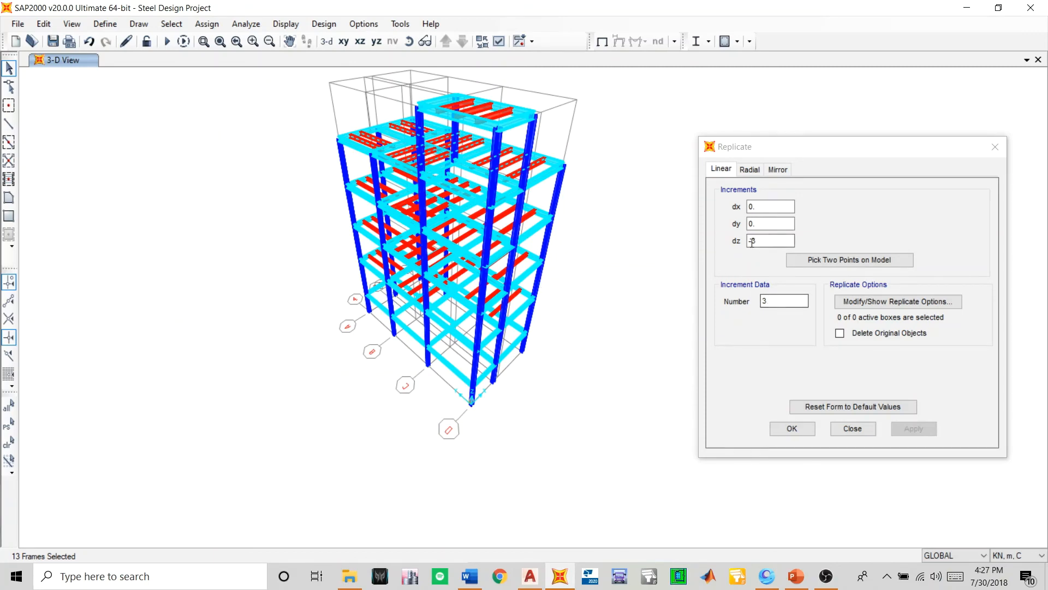
{"action": "left_click_drag", "start_coordinate": [762, 242], "coordinate": [747, 242]}
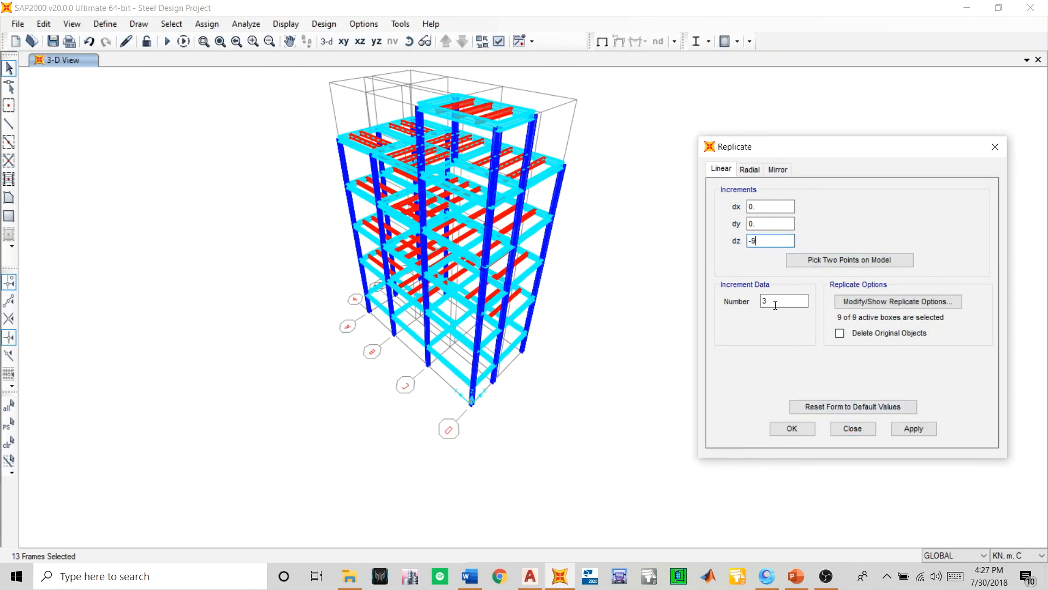
{"action": "left_click_drag", "start_coordinate": [776, 306], "coordinate": [735, 303]}
{"action": "type", "text": "1"}
{"action": "left_click", "coordinate": [897, 429]}
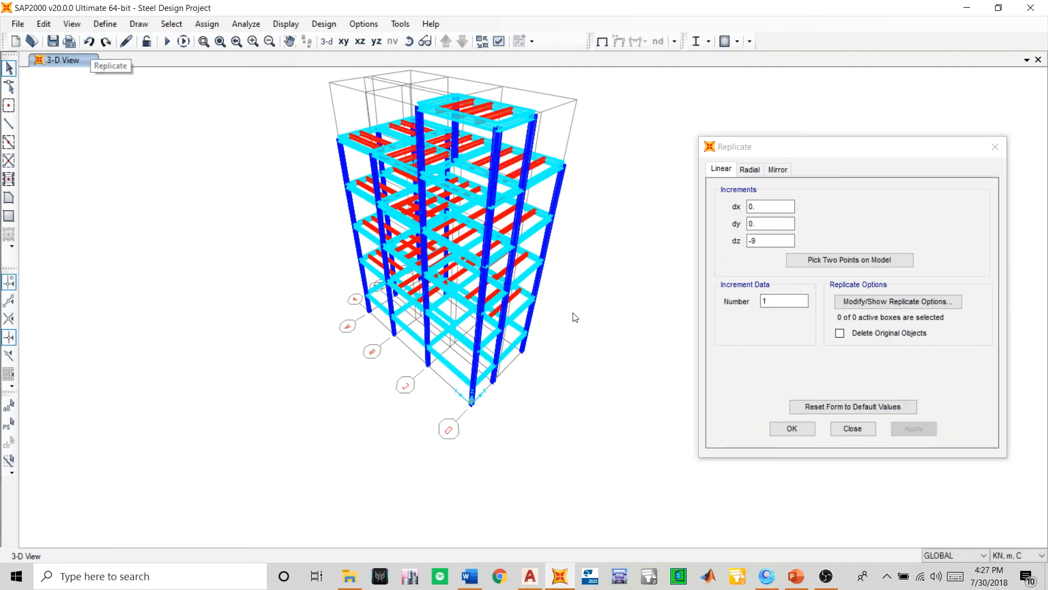
- Examine the 3D model from several sides to check which floors have joists, especially the lowest storeys
{"action": "left_click", "coordinate": [408, 44]}
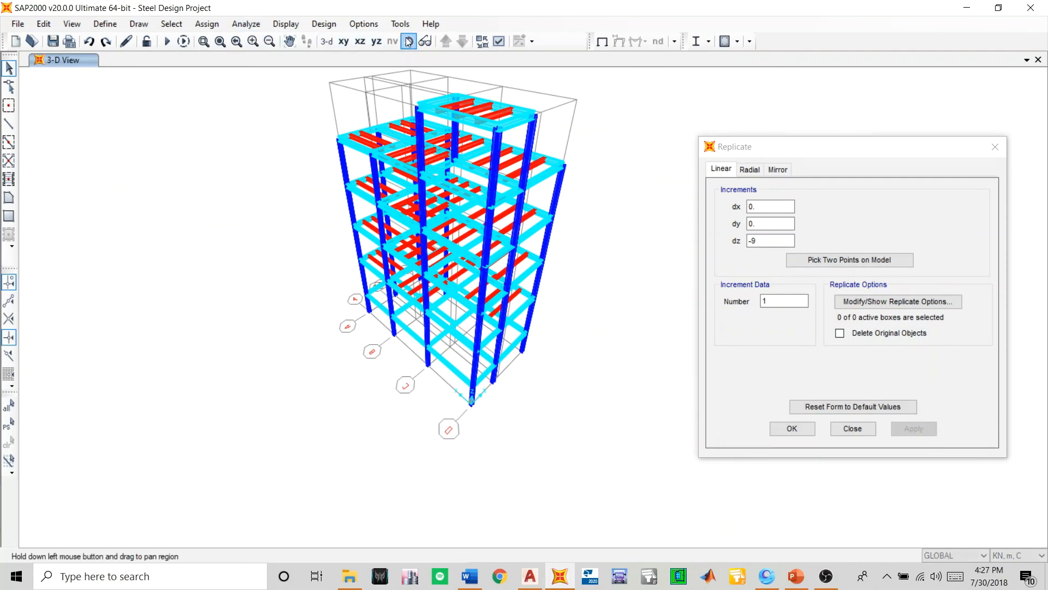
{"action": "left_click_drag", "start_coordinate": [535, 412], "coordinate": [238, 369]}
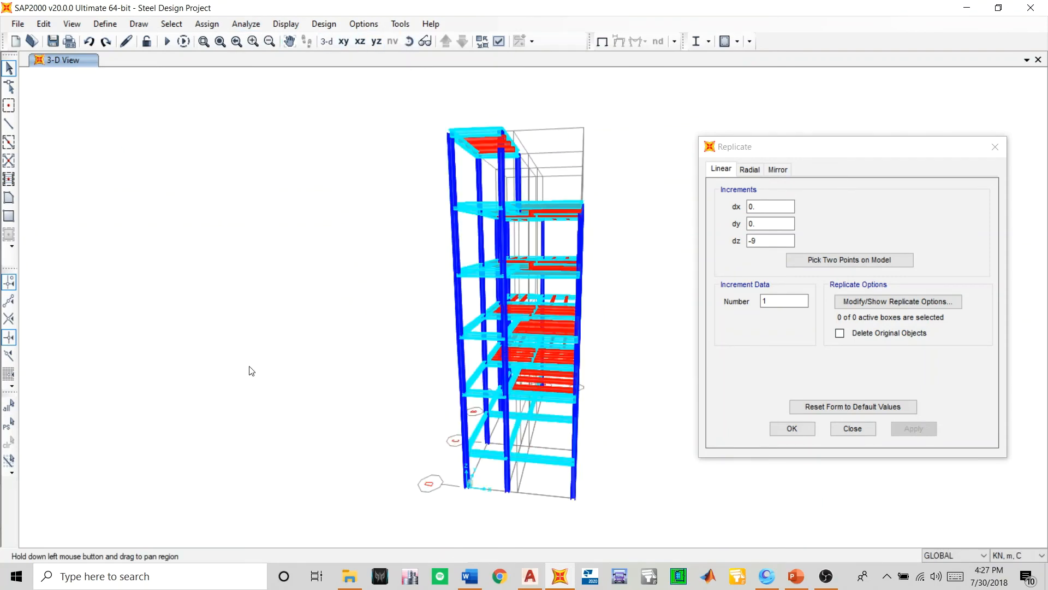
{"action": "left_click_drag", "start_coordinate": [512, 421], "coordinate": [418, 306]}
{"action": "scroll", "coordinate": [418, 312], "scroll_direction": "up", "scroll_amount": 3}
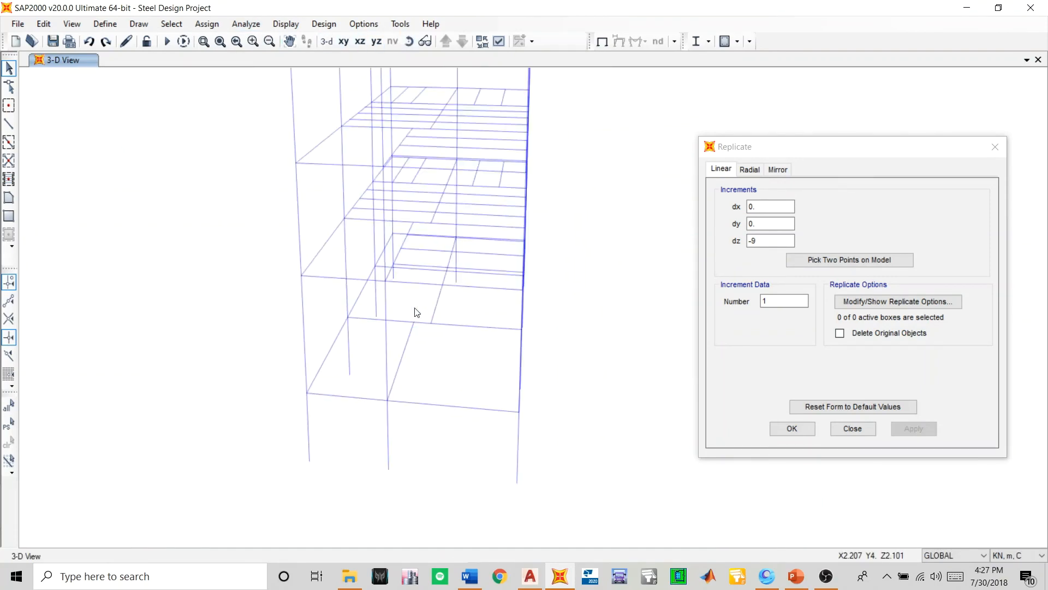
{"action": "left_click", "coordinate": [408, 42]}
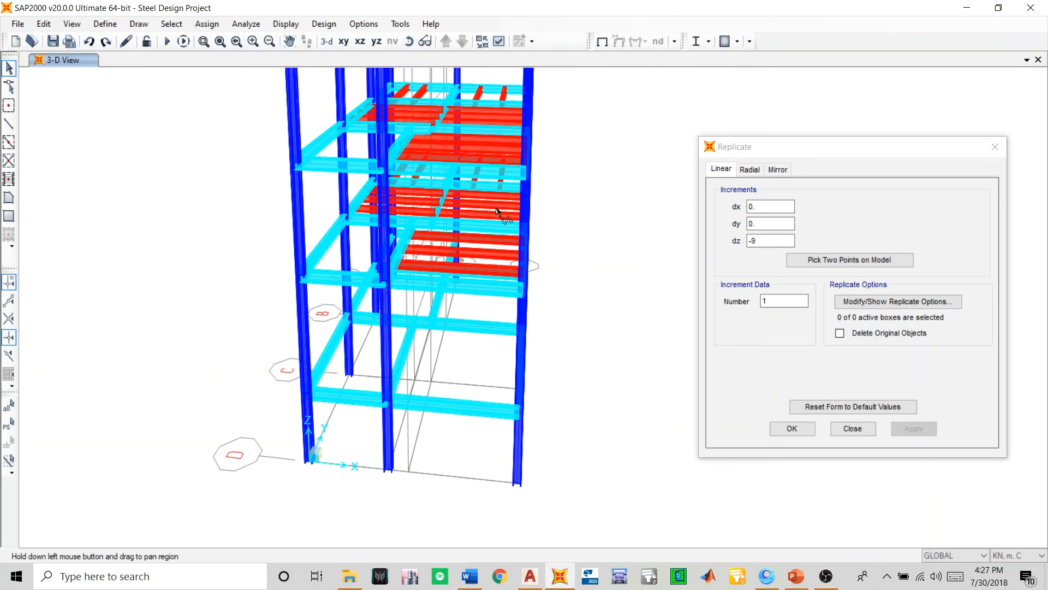
{"action": "left_click_drag", "start_coordinate": [497, 210], "coordinate": [309, 367]}
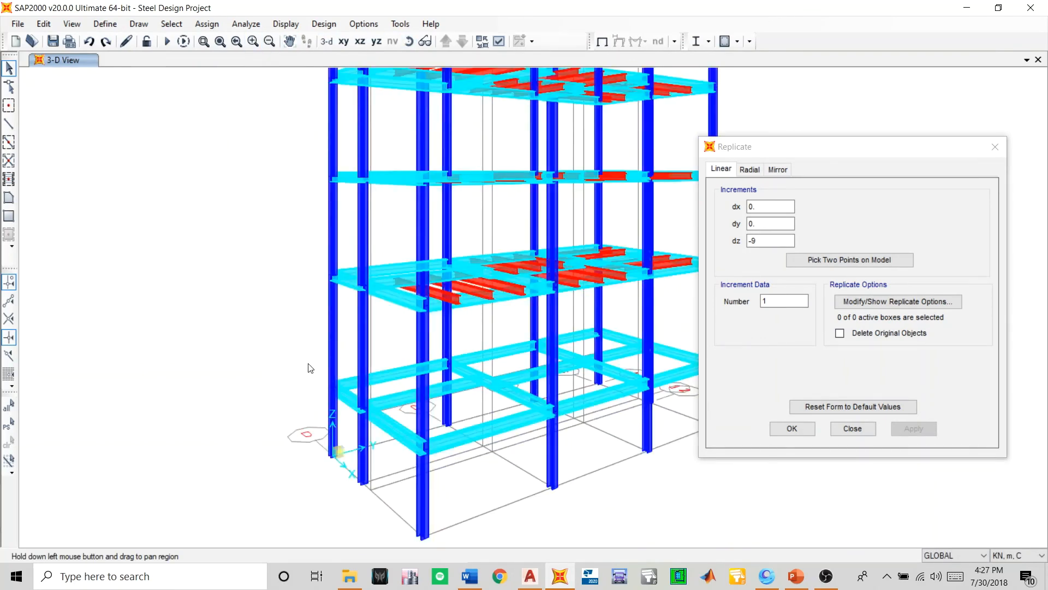
{"action": "middle_click_drag", "start_coordinate": [421, 392], "coordinate": [343, 379]}
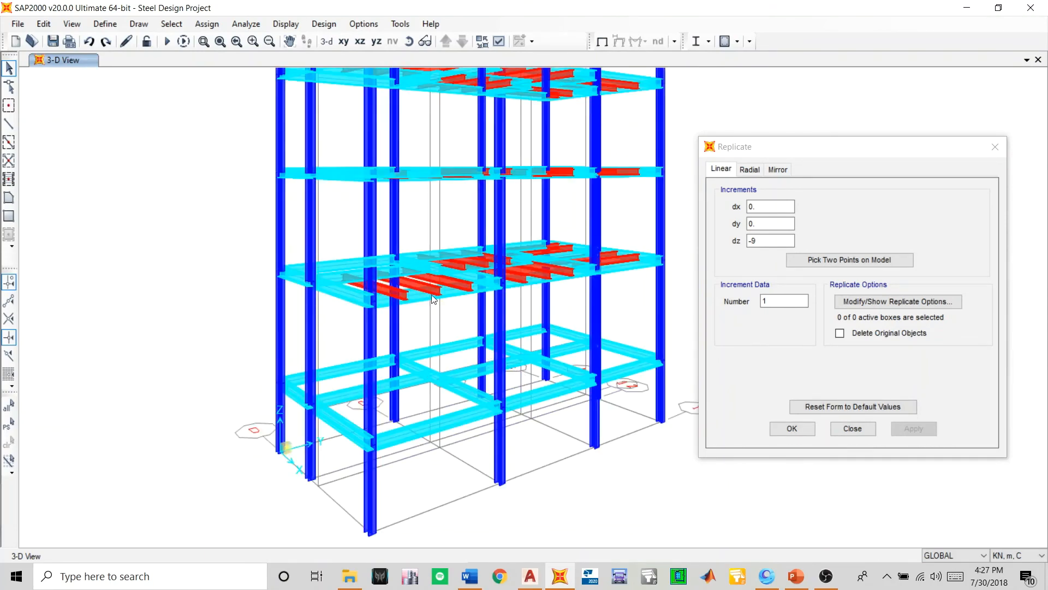
{"action": "scroll", "coordinate": [436, 287], "scroll_direction": "down", "scroll_amount": 2}
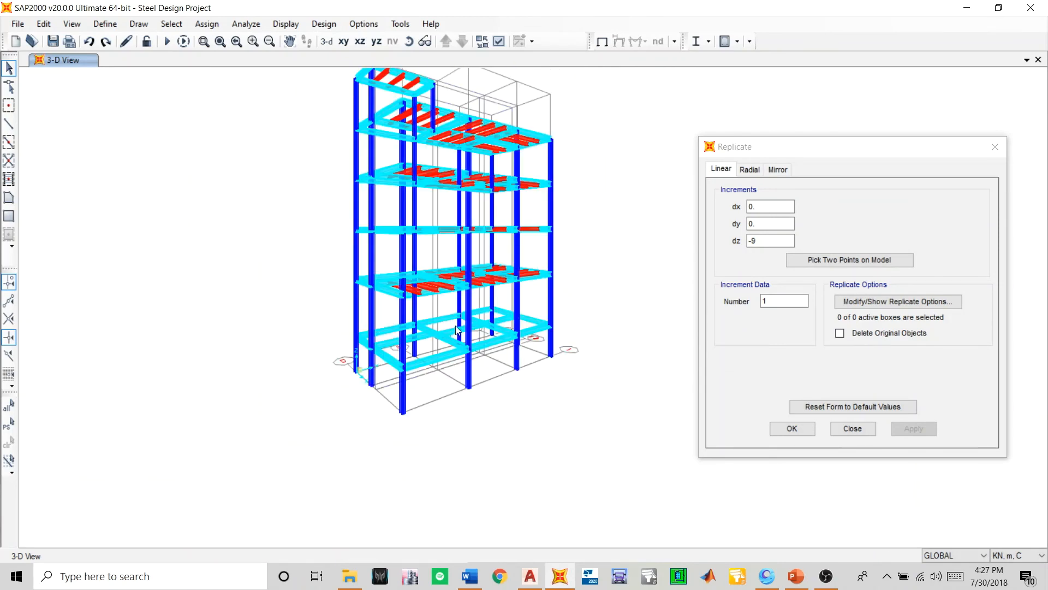
- Select all the joists on the Z=5.501 floor between grids A and D and return to the 3D view
{"action": "left_click", "coordinate": [337, 44]}
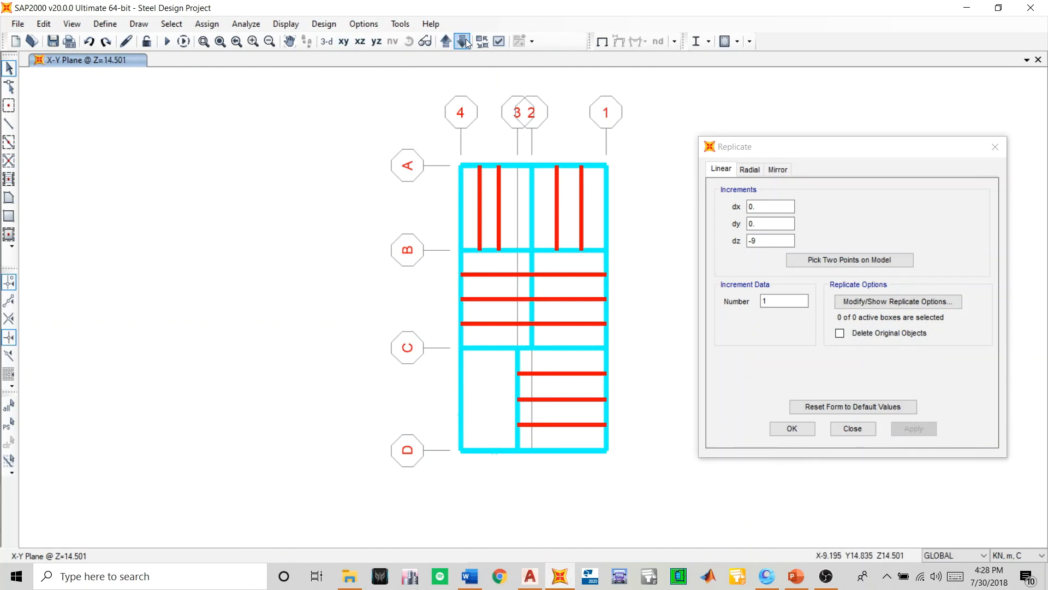
{"action": "left_click", "coordinate": [466, 43]}
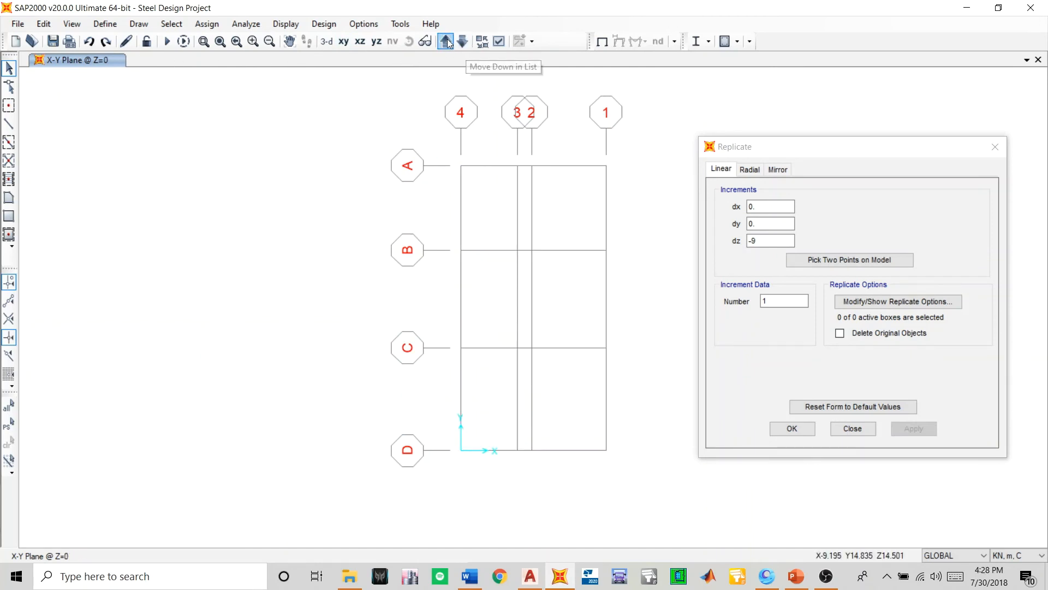
{"action": "left_click", "coordinate": [449, 43]}
{"action": "left_click", "coordinate": [449, 43]}
{"action": "middle_click_drag", "start_coordinate": [536, 303], "coordinate": [383, 303]}
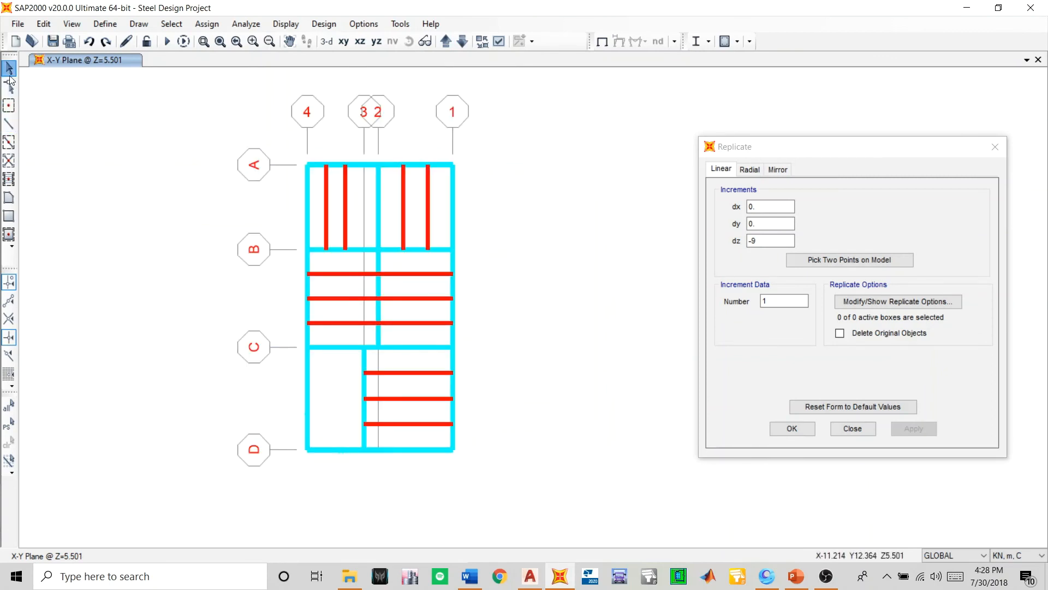
{"action": "left_click_drag", "start_coordinate": [439, 190], "coordinate": [323, 229]}
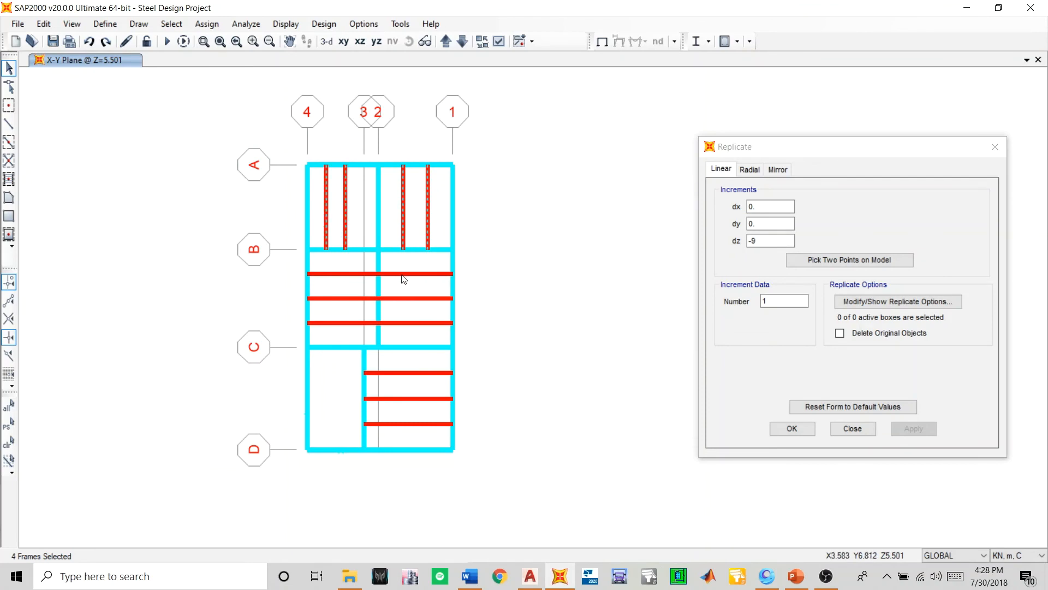
{"action": "left_click_drag", "start_coordinate": [397, 315], "coordinate": [327, 330]}
{"action": "left_click_drag", "start_coordinate": [430, 347], "coordinate": [413, 439]}
{"action": "left_click", "coordinate": [327, 42]}
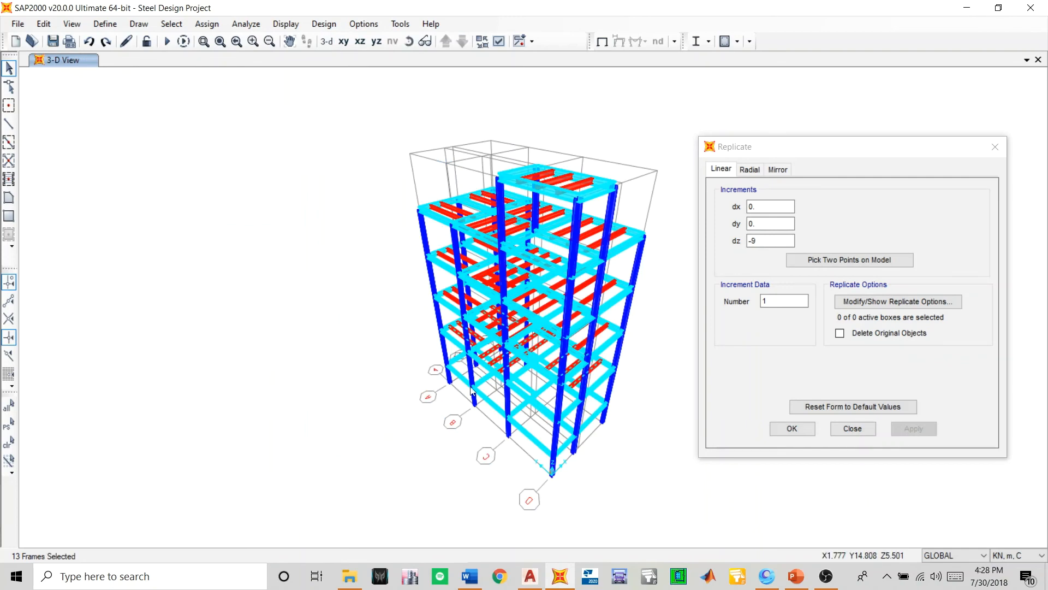
{"action": "middle_click_drag", "start_coordinate": [549, 491], "coordinate": [468, 394]}
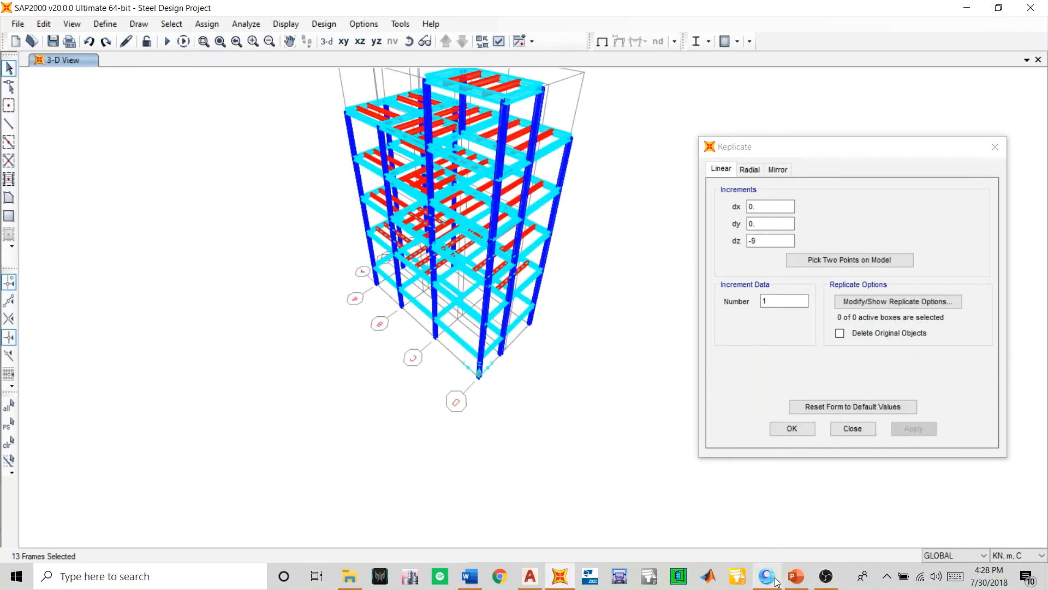
- Switch to AutoCAD and check the height of the storey below the +4600 level in the section drawing
{"action": "left_click", "coordinate": [530, 577]}
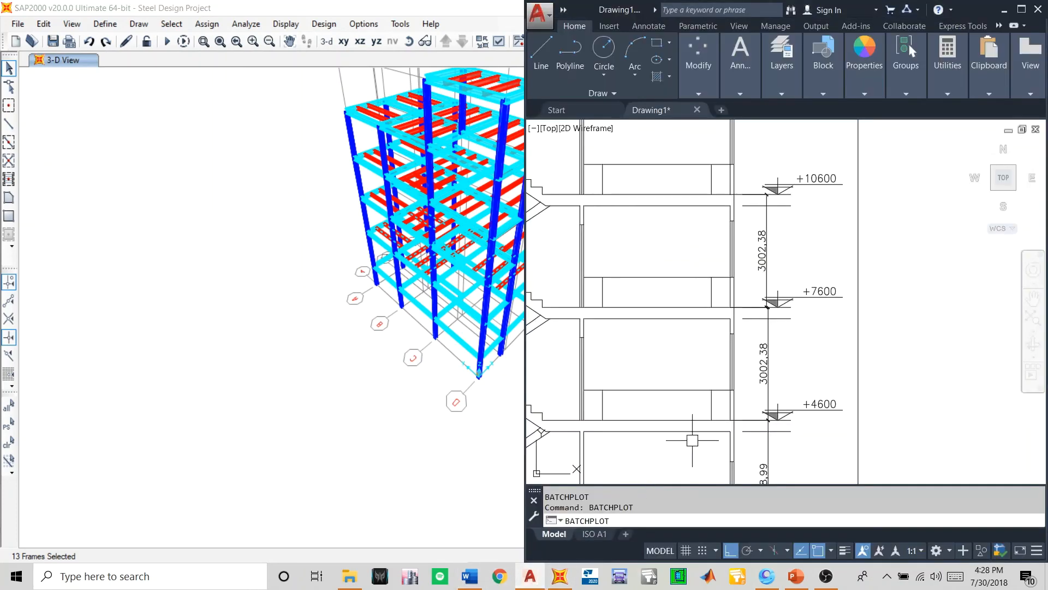
{"action": "scroll", "coordinate": [754, 352], "scroll_direction": "down", "scroll_amount": 2}
{"action": "scroll", "coordinate": [768, 304], "scroll_direction": "up", "scroll_amount": 3}
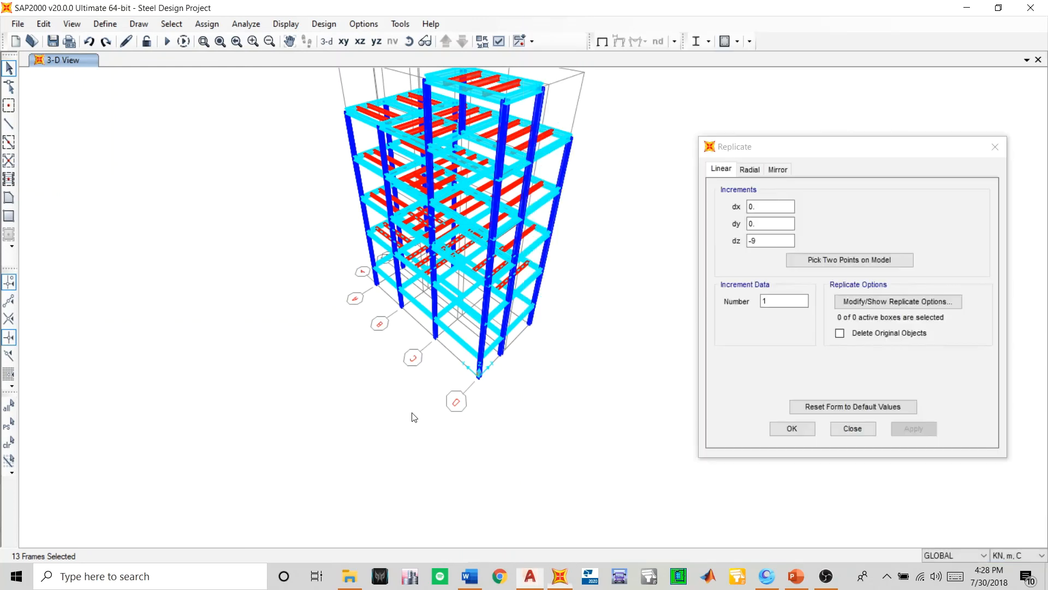
- Back in SAP2000, replicate the selected Z=5.501 joists with dz -3.4 and number 1, and save the model
{"action": "left_click", "coordinate": [766, 238]}
{"action": "left_click_drag", "start_coordinate": [766, 238], "coordinate": [742, 246]}
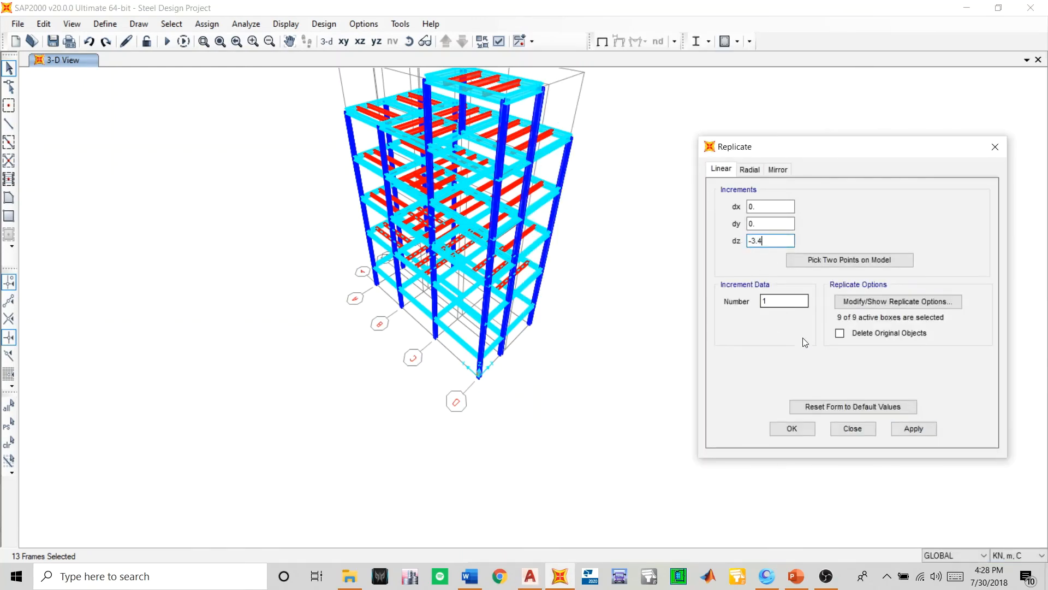
{"action": "left_click", "coordinate": [915, 428]}
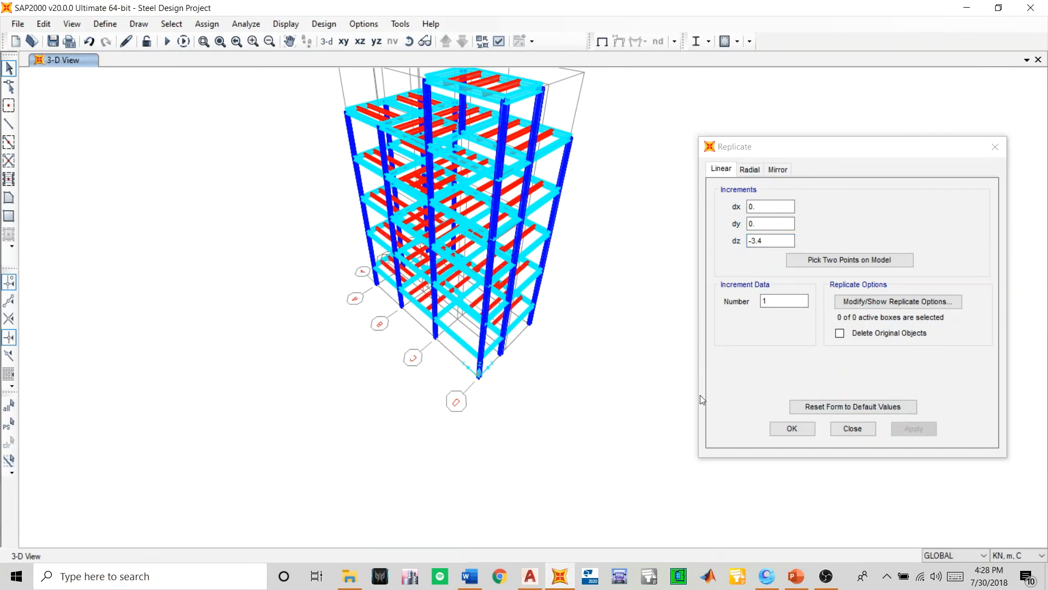
{"action": "left_click", "coordinate": [793, 428]}
{"action": "left_click", "coordinate": [52, 42]}
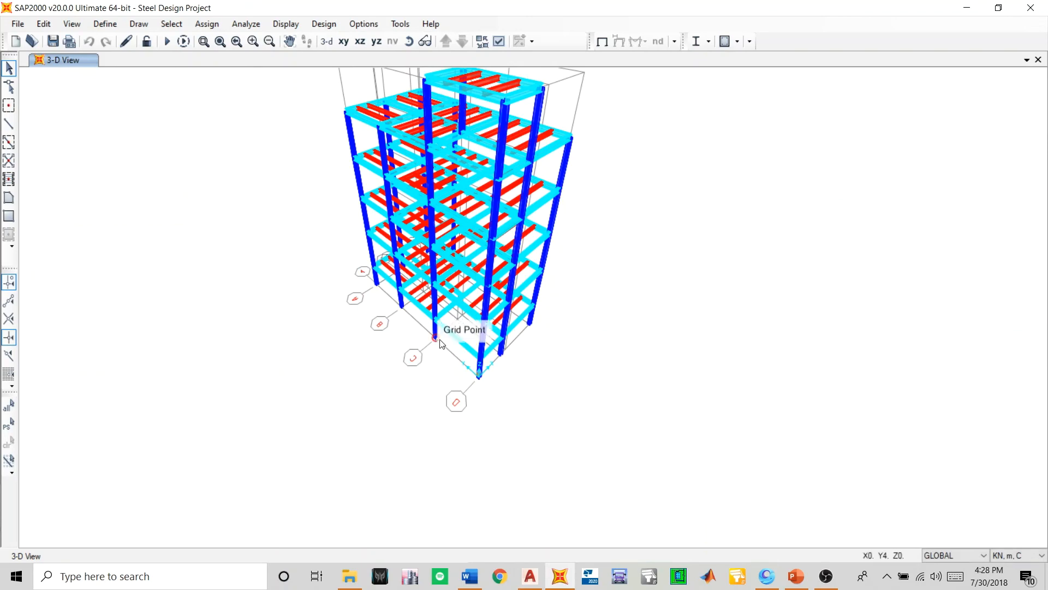
- Rotate the 3D model and check the joist layout on every floor from the grid A side
{"action": "left_click", "coordinate": [420, 39]}
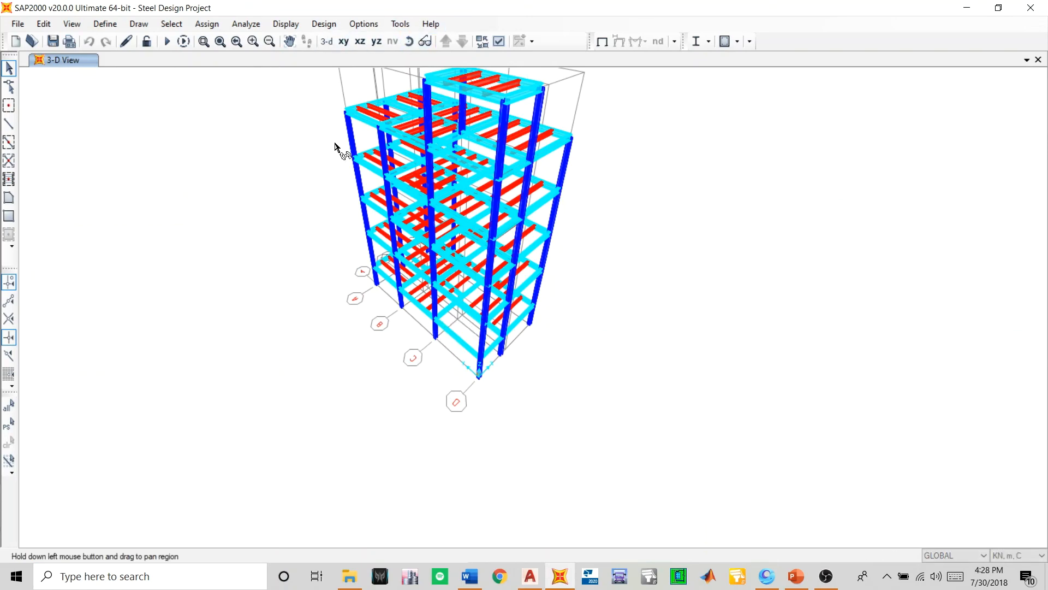
{"action": "left_click_drag", "start_coordinate": [339, 144], "coordinate": [666, 327]}
{"action": "scroll", "coordinate": [461, 208], "scroll_direction": "down", "scroll_amount": 8}
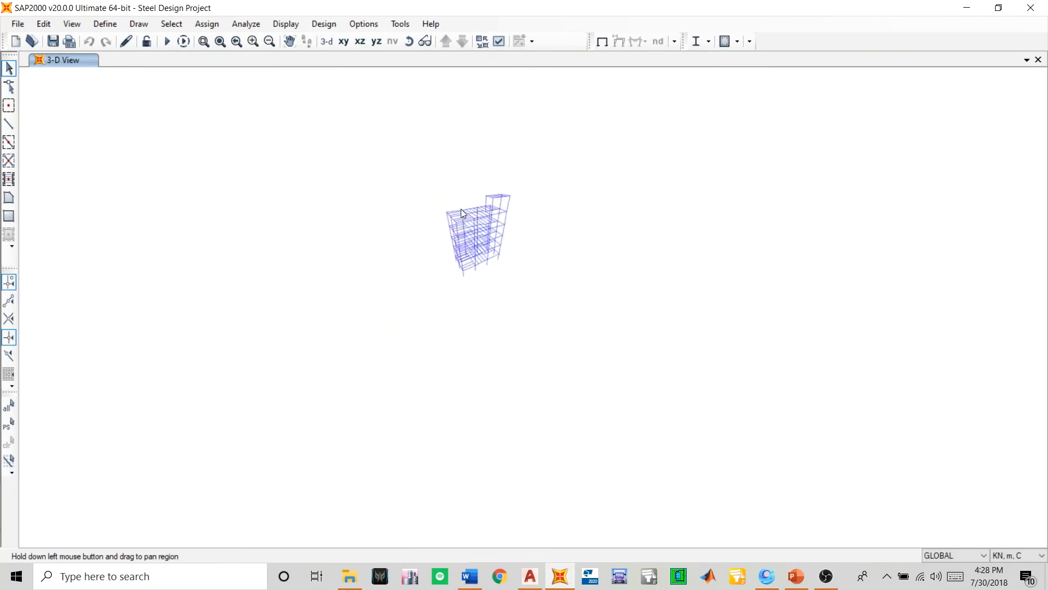
{"action": "scroll", "coordinate": [475, 220], "scroll_direction": "up", "scroll_amount": 11}
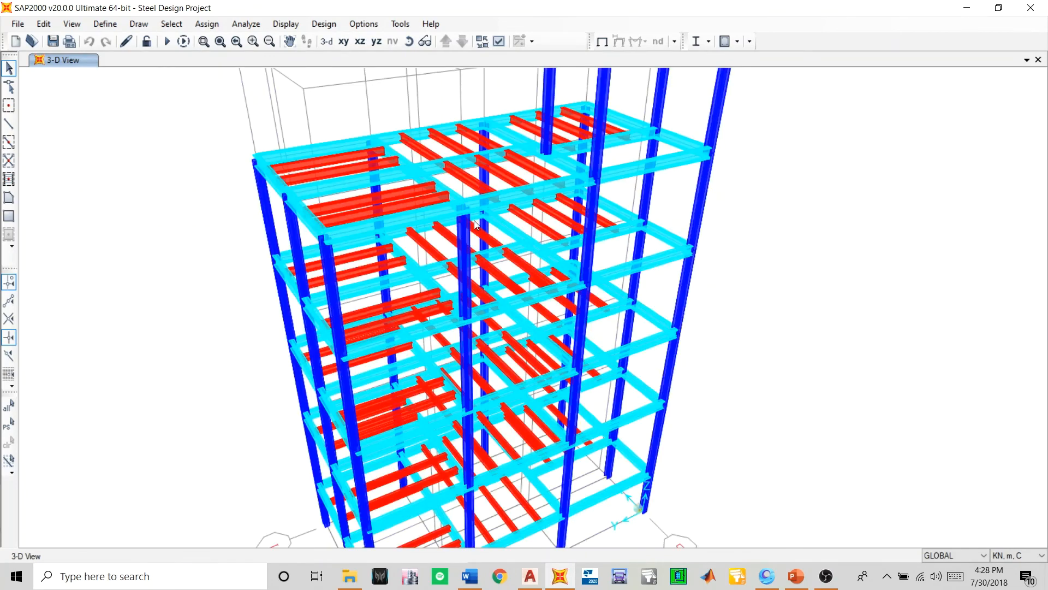
{"action": "scroll", "coordinate": [473, 221], "scroll_direction": "down", "scroll_amount": 3}
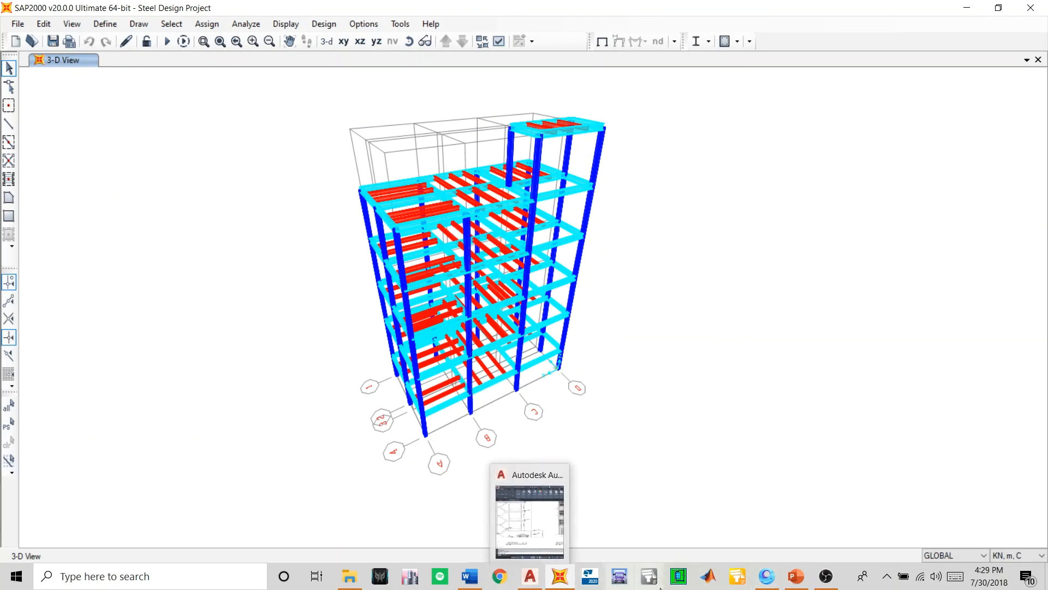
- Switch to AutoCAD and compare the basement, ground and typical floor plans to see which storeys have the patio between grids A and B
{"action": "left_click", "coordinate": [536, 582]}
{"action": "scroll", "coordinate": [808, 232], "scroll_direction": "down", "scroll_amount": 5}
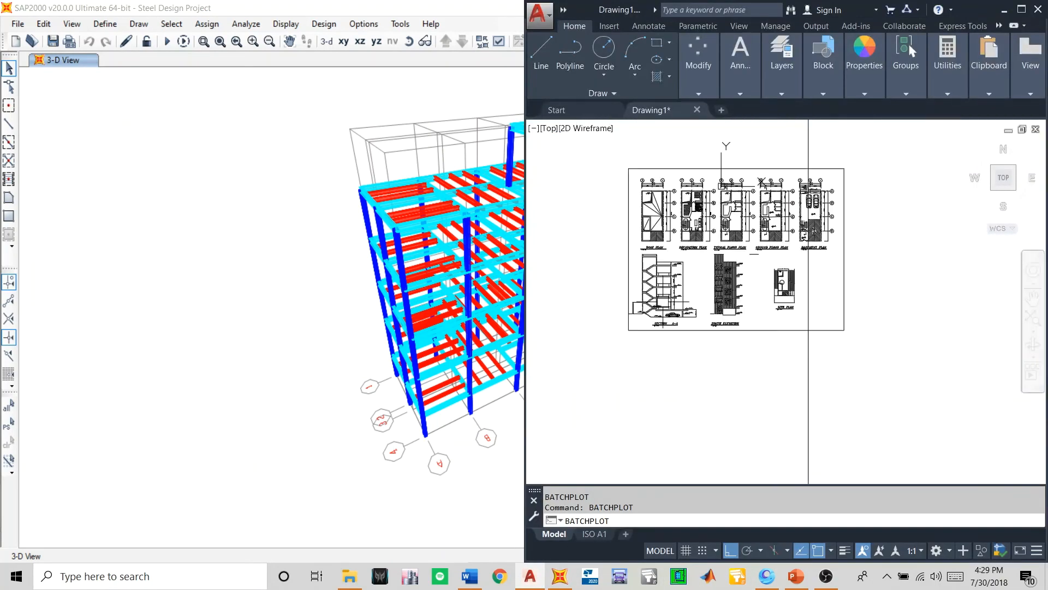
{"action": "scroll", "coordinate": [808, 231], "scroll_direction": "up", "scroll_amount": 4}
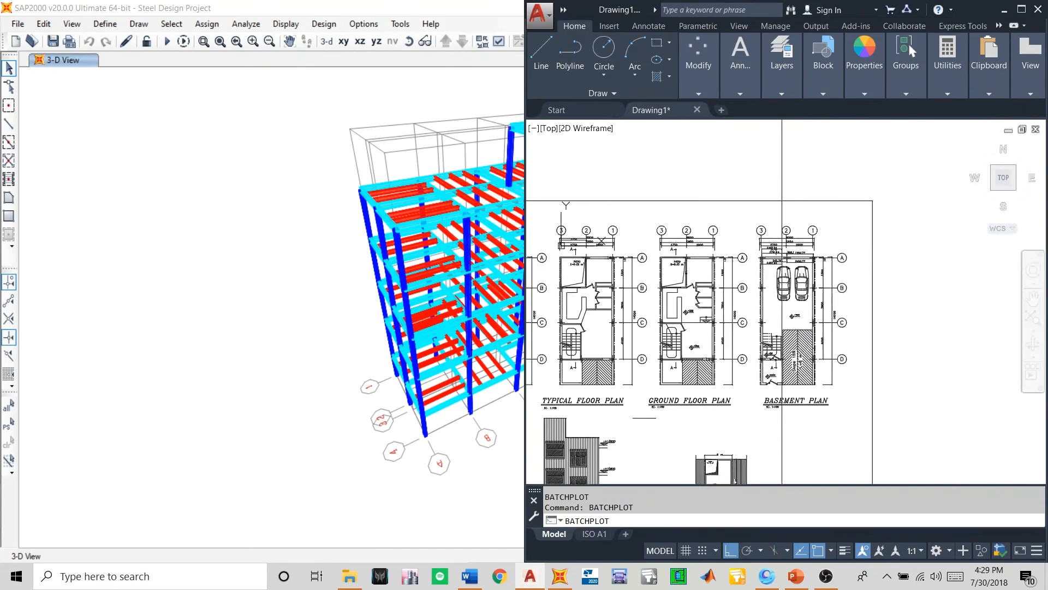
{"action": "middle_click_drag", "start_coordinate": [784, 234], "coordinate": [748, 235]}
{"action": "scroll", "coordinate": [745, 304], "scroll_direction": "up", "scroll_amount": 3}
{"action": "mouse_move", "coordinate": [689, 401]}
{"action": "middle_mouse_down"}
{"action": "mouse_move", "coordinate": [694, 335]}
{"action": "mouse_move", "coordinate": [731, 333]}
{"action": "middle_mouse_up"}
{"action": "scroll", "coordinate": [633, 221], "scroll_direction": "up", "scroll_amount": 6}
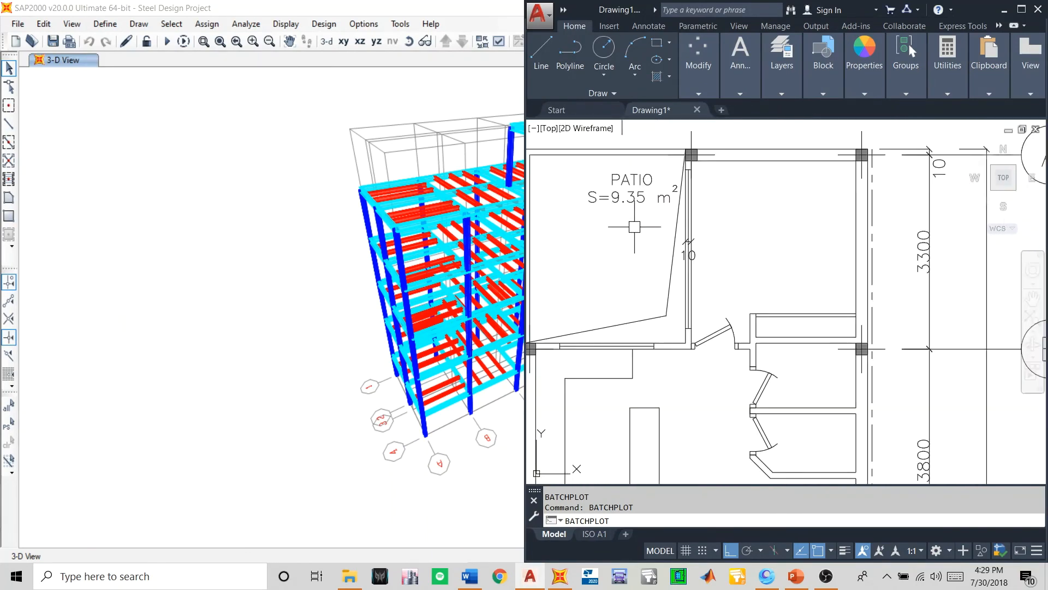
{"action": "scroll", "coordinate": [634, 227], "scroll_direction": "down", "scroll_amount": 5}
{"action": "scroll", "coordinate": [655, 220], "scroll_direction": "up", "scroll_amount": 3}
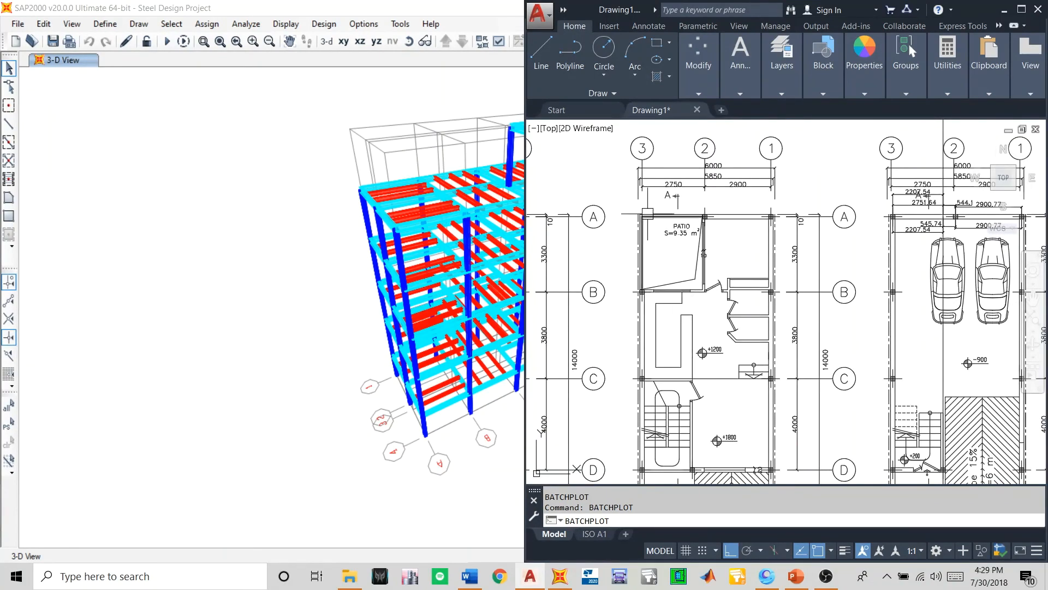
{"action": "scroll", "coordinate": [673, 255], "scroll_direction": "up", "scroll_amount": 2}
{"action": "scroll", "coordinate": [674, 254], "scroll_direction": "down", "scroll_amount": 2}
{"action": "scroll", "coordinate": [667, 257], "scroll_direction": "up", "scroll_amount": 2}
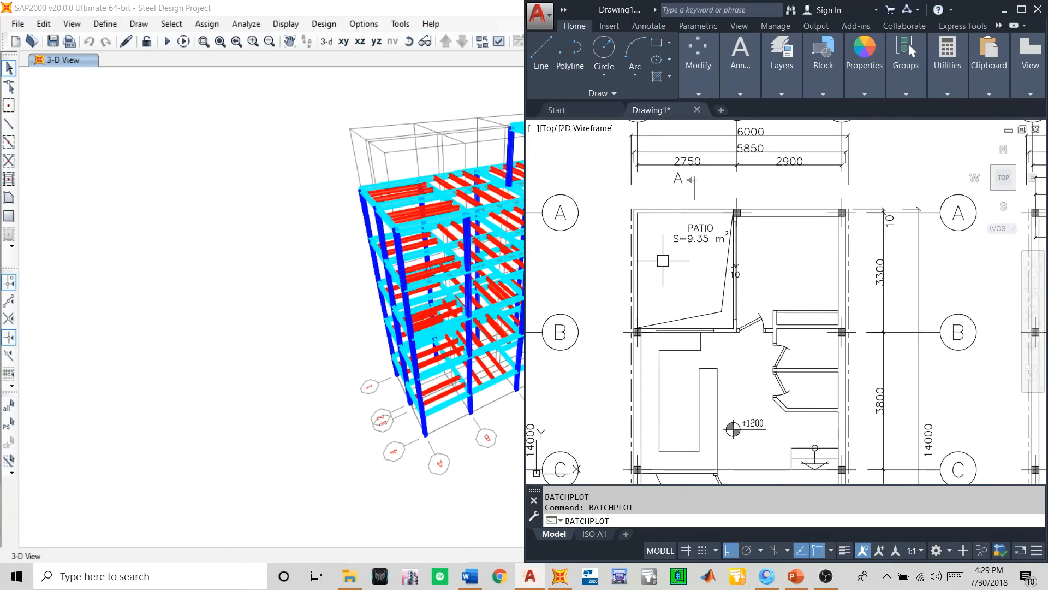
{"action": "scroll", "coordinate": [661, 262], "scroll_direction": "down", "scroll_amount": 5}
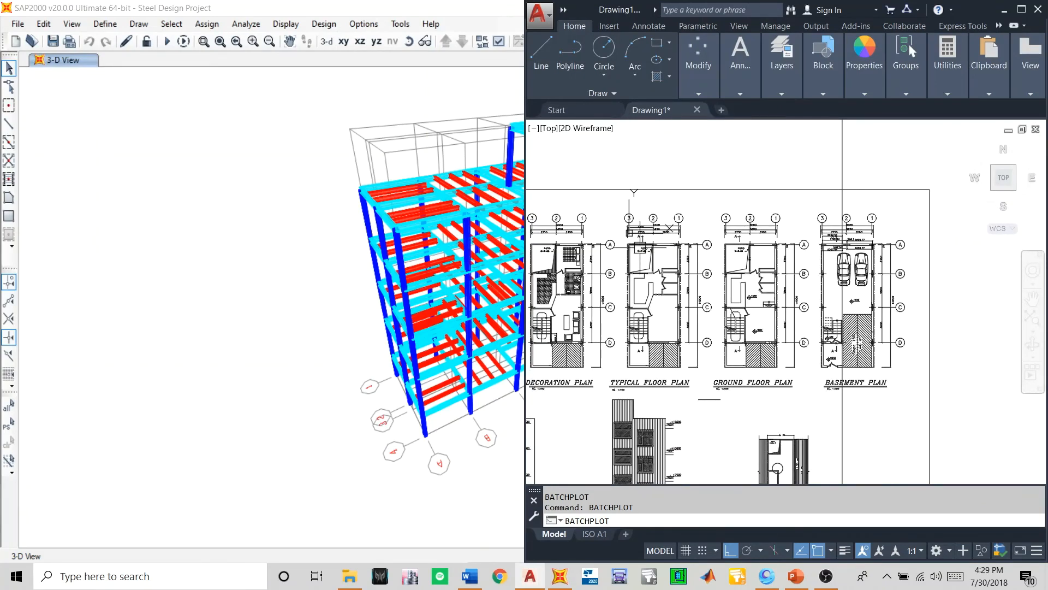
{"action": "scroll", "coordinate": [640, 248], "scroll_direction": "up", "scroll_amount": 4}
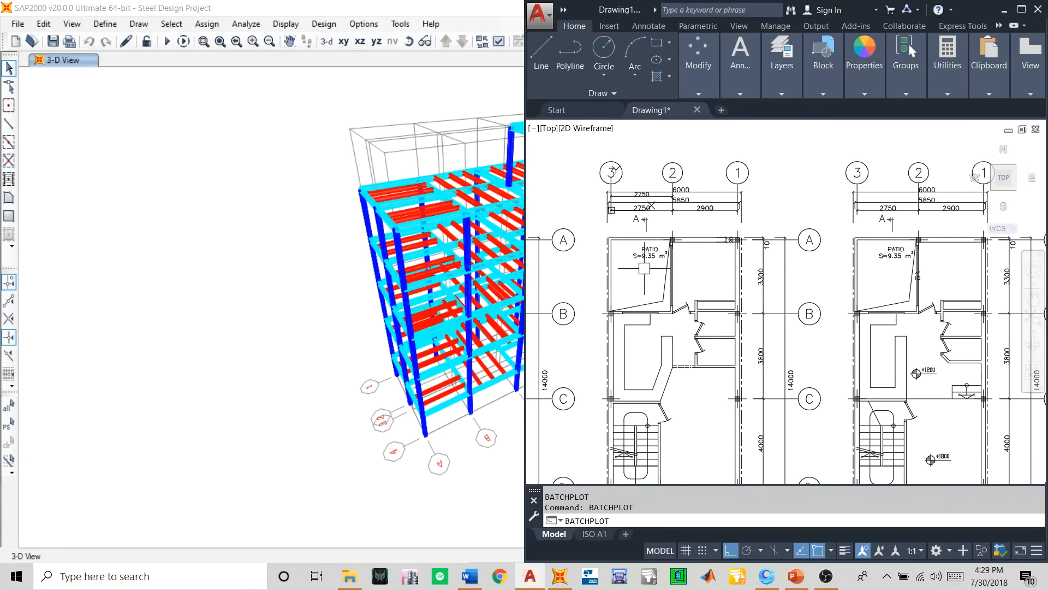
{"action": "middle_click_drag", "start_coordinate": [638, 263], "coordinate": [662, 263]}
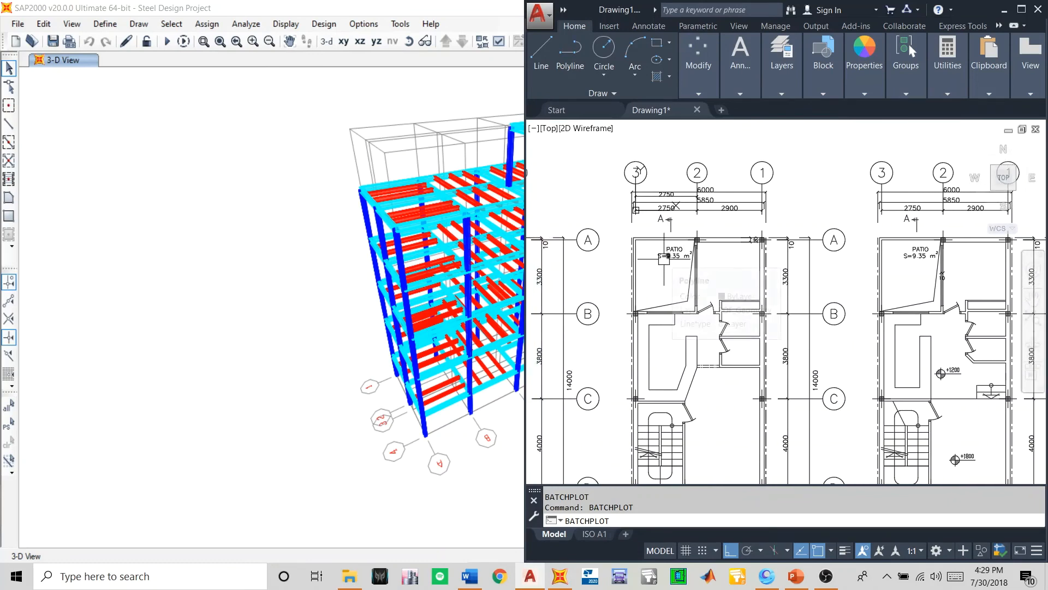
{"action": "key", "text": "super+Up"}
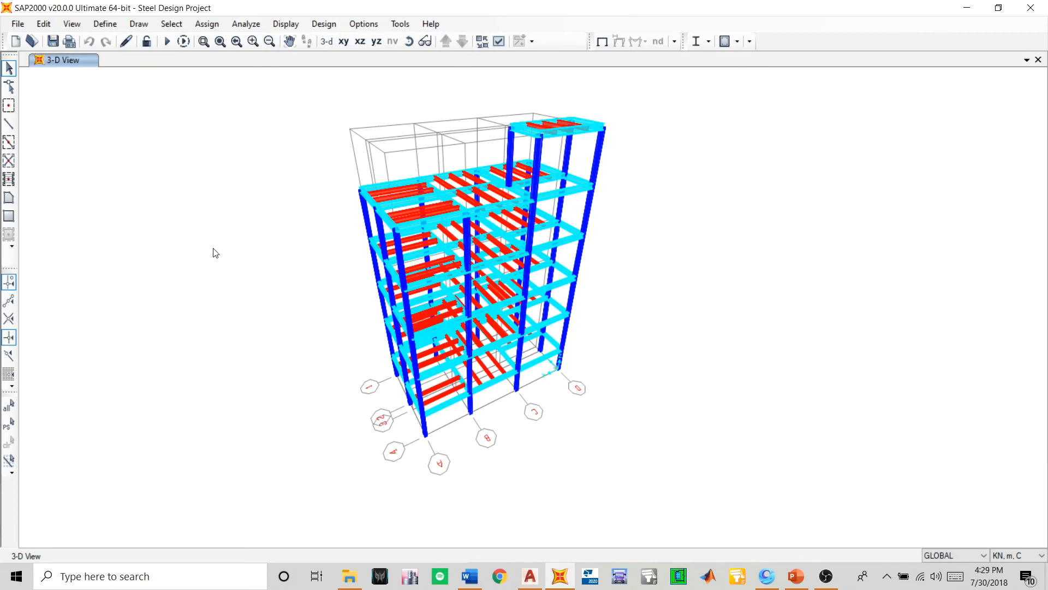
- Back in SAP2000, delete the joists and outer edge beams of the patio bay between grids A-B and 4-2 on the Z=5.501 floor
{"action": "left_click", "coordinate": [341, 43]}
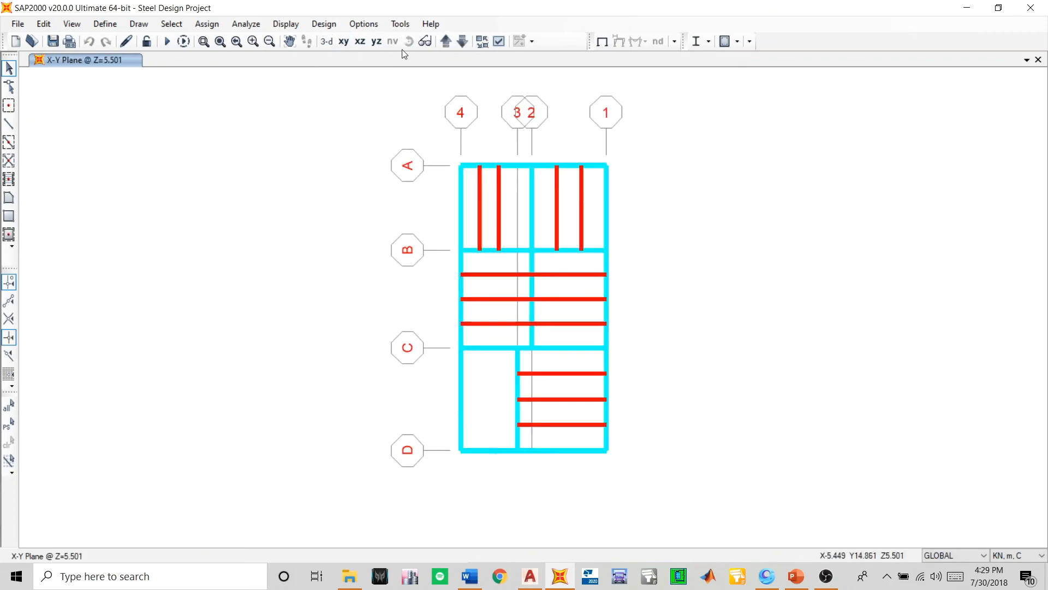
{"action": "left_click", "coordinate": [445, 43]}
{"action": "left_click", "coordinate": [462, 41]}
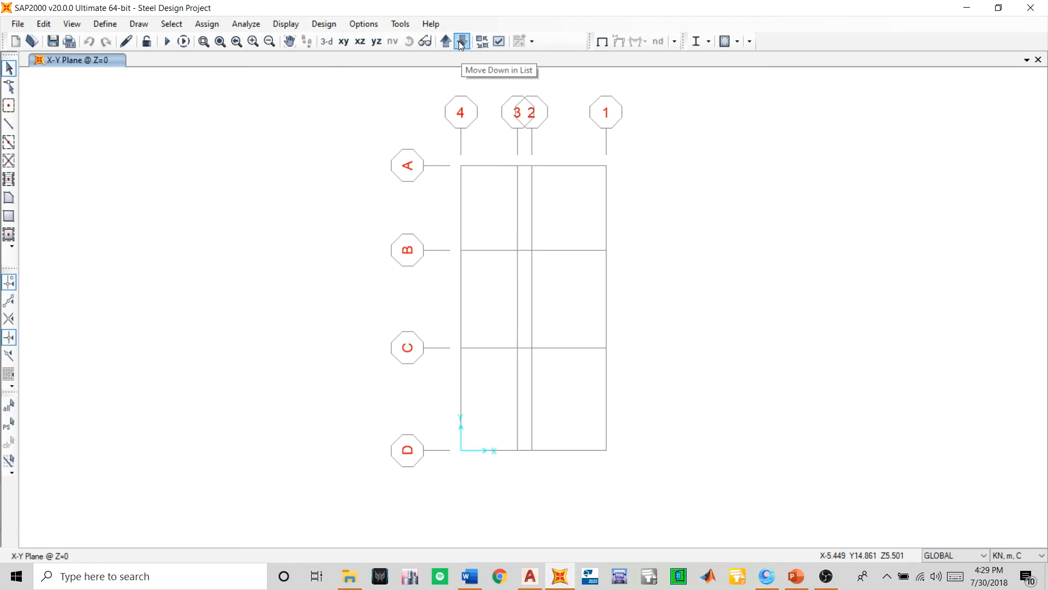
{"action": "left_click", "coordinate": [446, 42]}
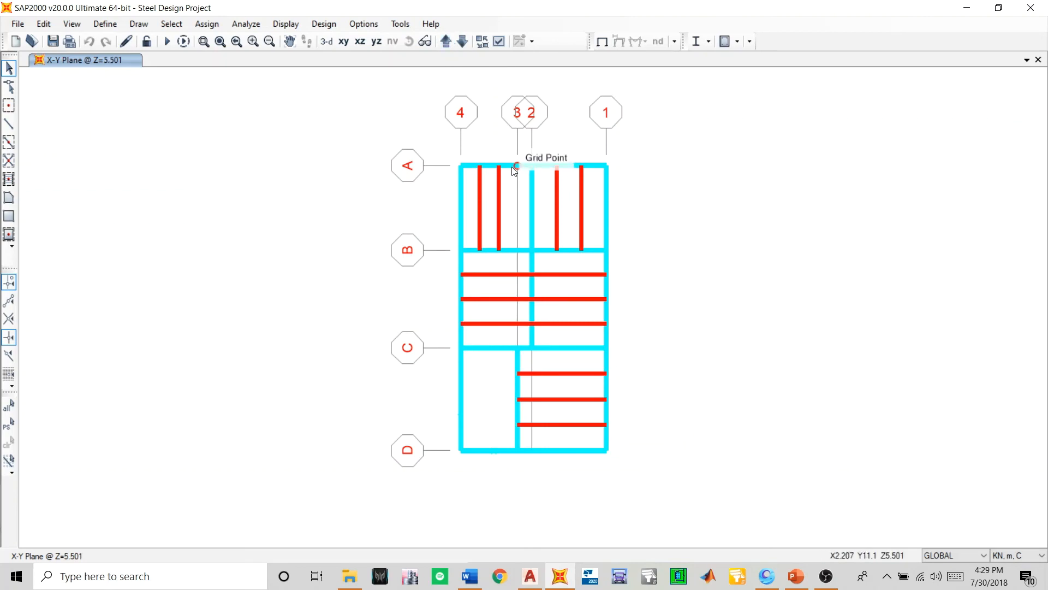
{"action": "scroll", "coordinate": [513, 165], "scroll_direction": "up", "scroll_amount": 2}
{"action": "left_click_drag", "start_coordinate": [515, 136], "coordinate": [409, 231]}
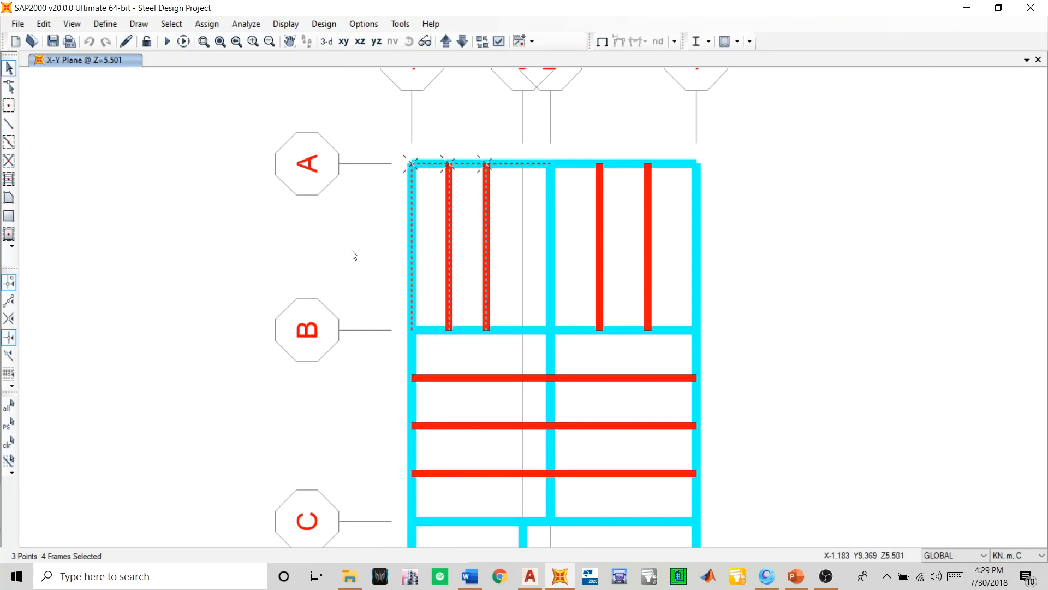
{"action": "key", "text": "Delete"}
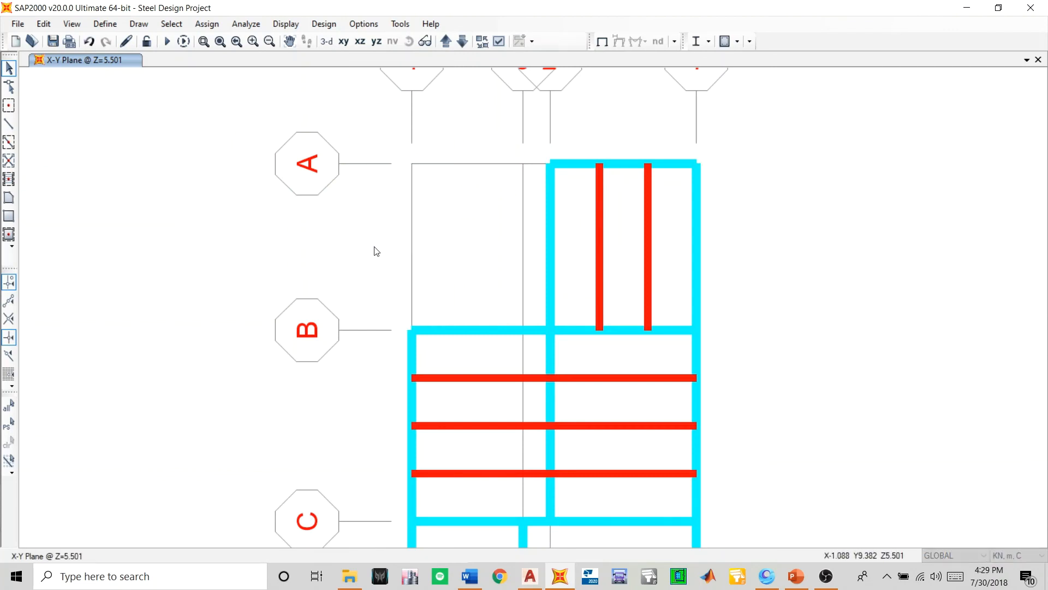
- Delete the same patio-bay joists and outer edge beams on the Z=8.501, Z=11.501 and Z=14.501 floors
{"action": "left_click", "coordinate": [446, 41]}
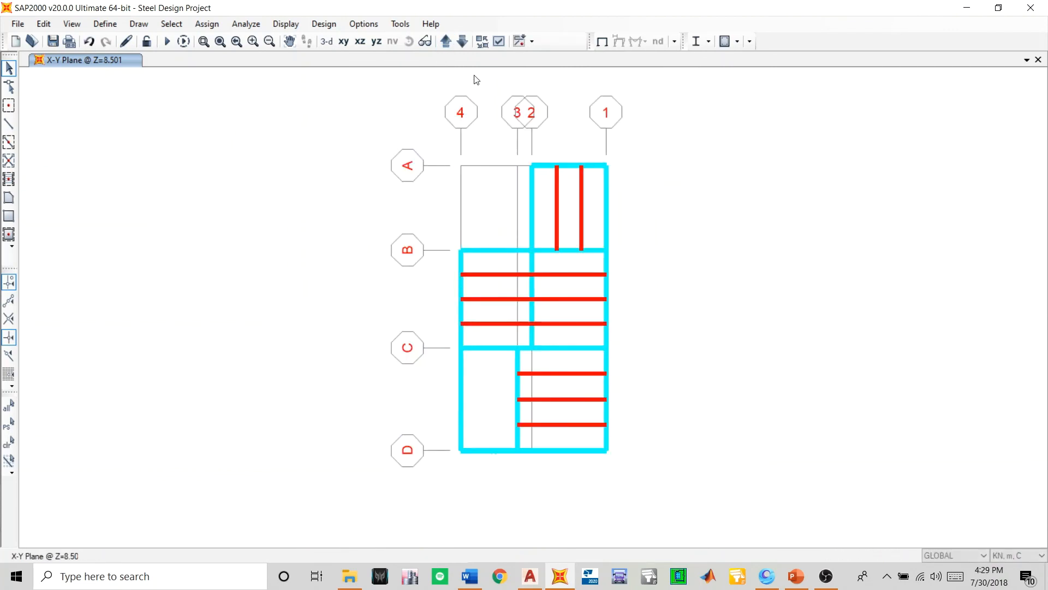
{"action": "left_click", "coordinate": [446, 41]}
{"action": "left_click_drag", "start_coordinate": [512, 148], "coordinate": [440, 200]}
{"action": "key", "text": "Delete"}
{"action": "left_click", "coordinate": [446, 41]}
{"action": "left_click_drag", "start_coordinate": [518, 156], "coordinate": [455, 209]}
{"action": "key", "text": "Delete"}
{"action": "left_click", "coordinate": [443, 42]}
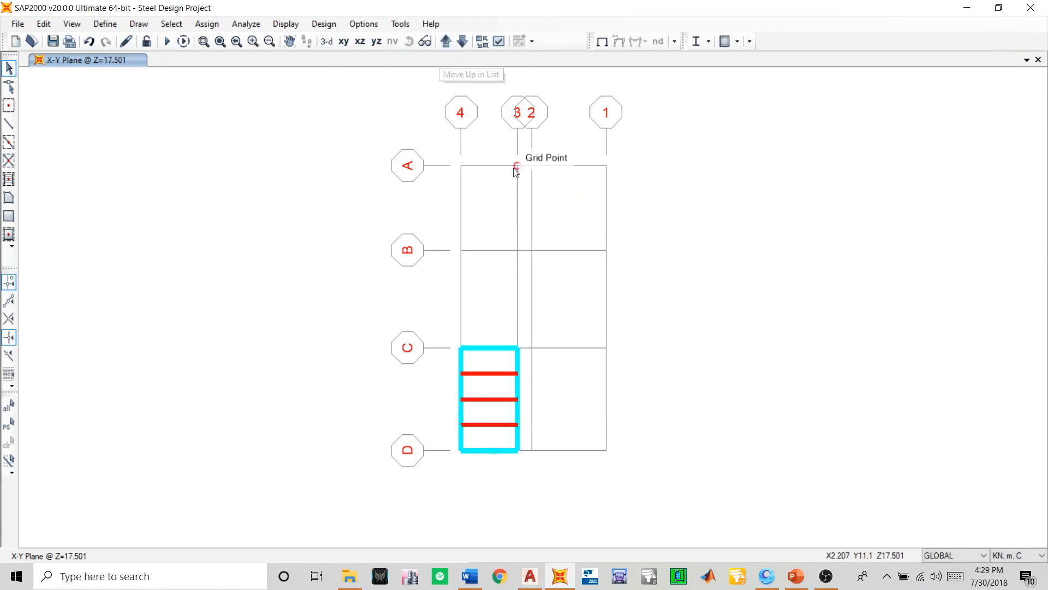
{"action": "left_click", "coordinate": [446, 42]}
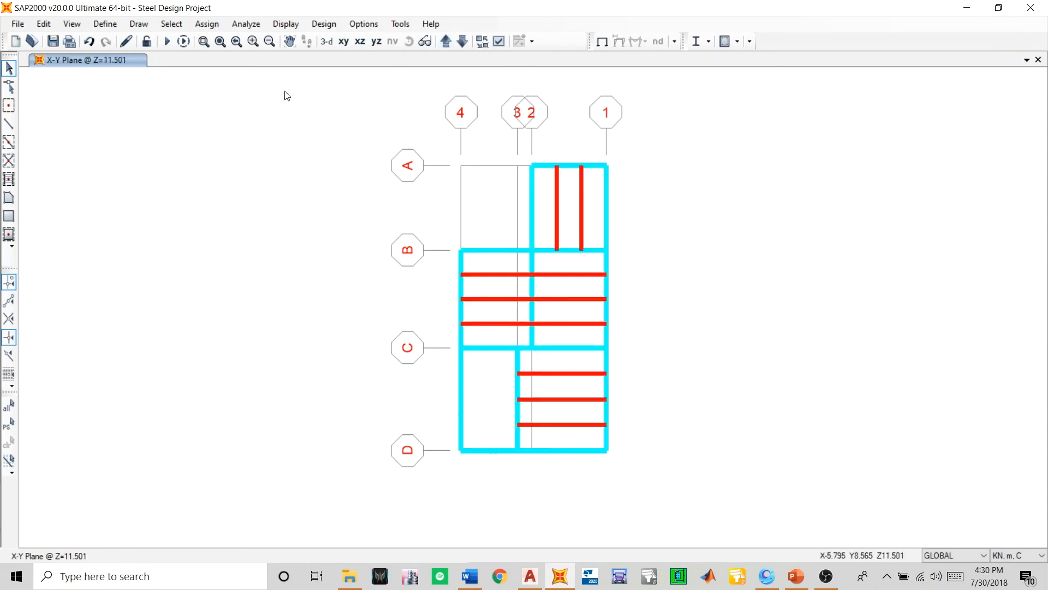
- In the 3D view, delete the free-standing corner column segments at grids A and 4 above the Z=2.101 floor
{"action": "left_click", "coordinate": [326, 42]}
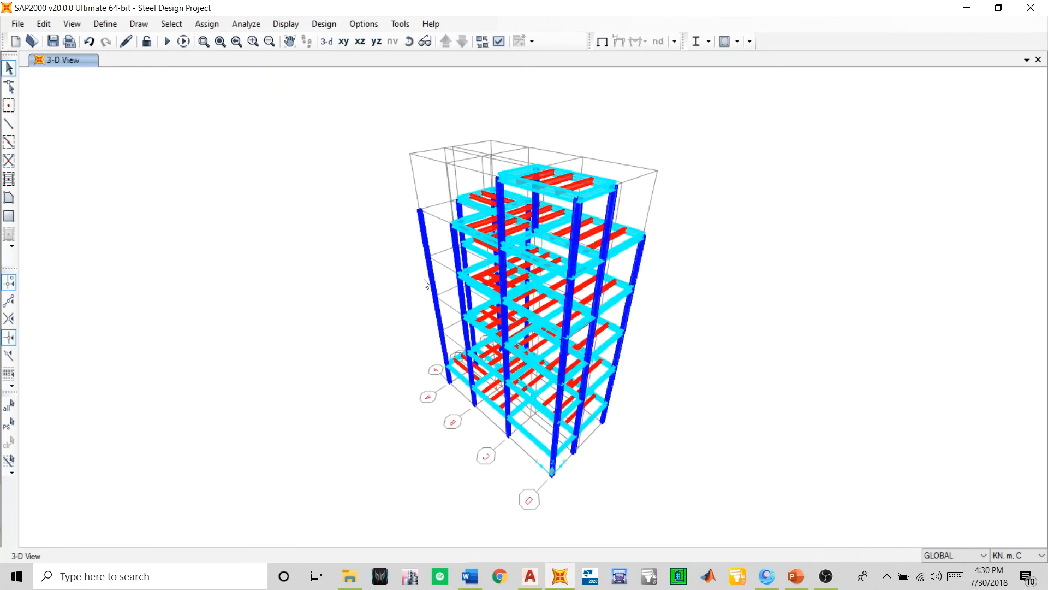
{"action": "scroll", "coordinate": [452, 373], "scroll_direction": "up", "scroll_amount": 3}
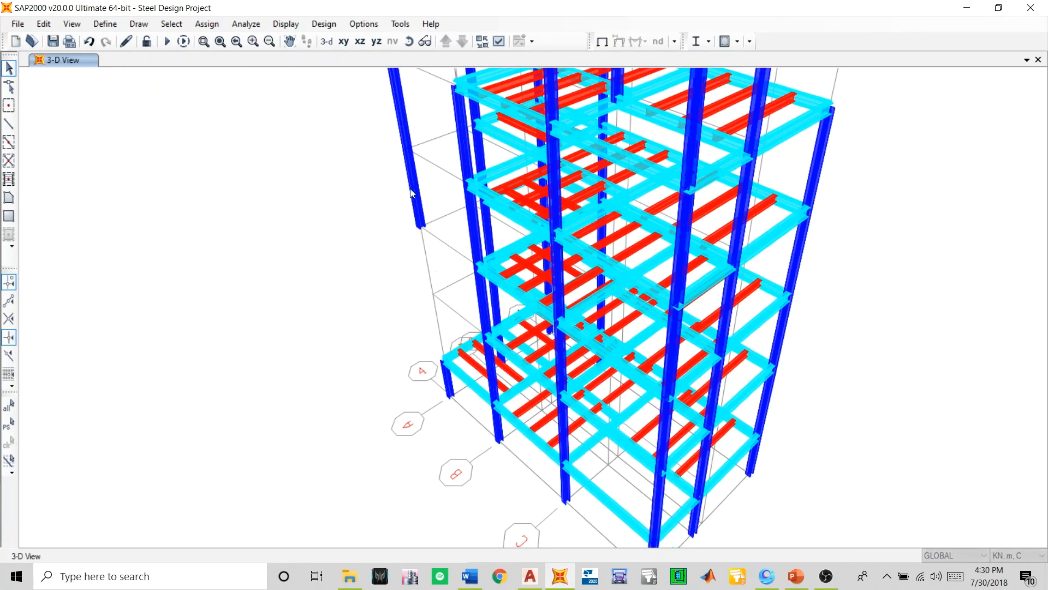
{"action": "left_click", "coordinate": [411, 114]}
{"action": "key", "text": "Delete"}
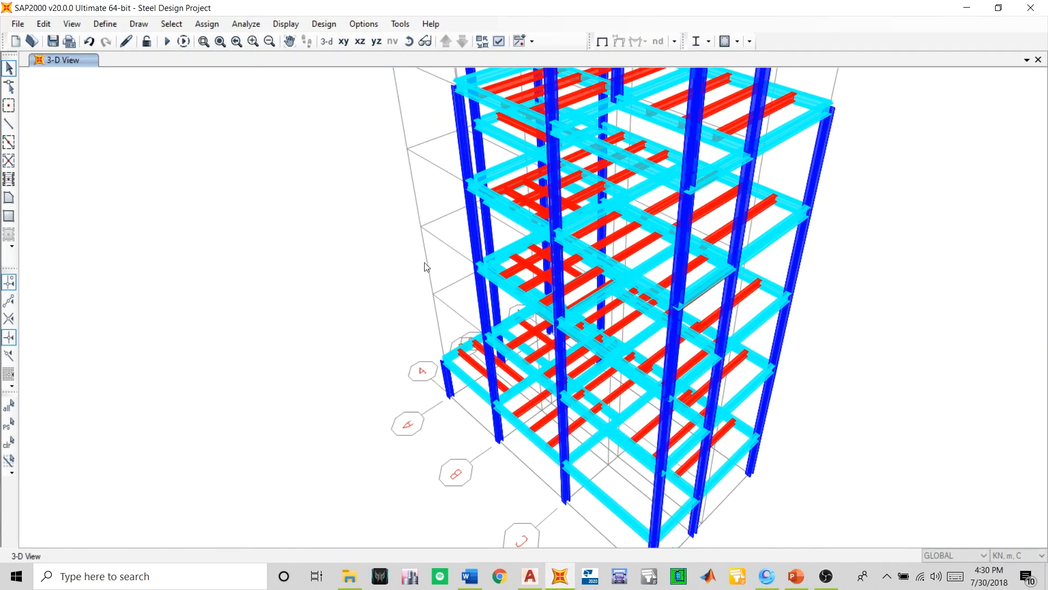
{"action": "scroll", "coordinate": [426, 266], "scroll_direction": "down", "scroll_amount": 3}
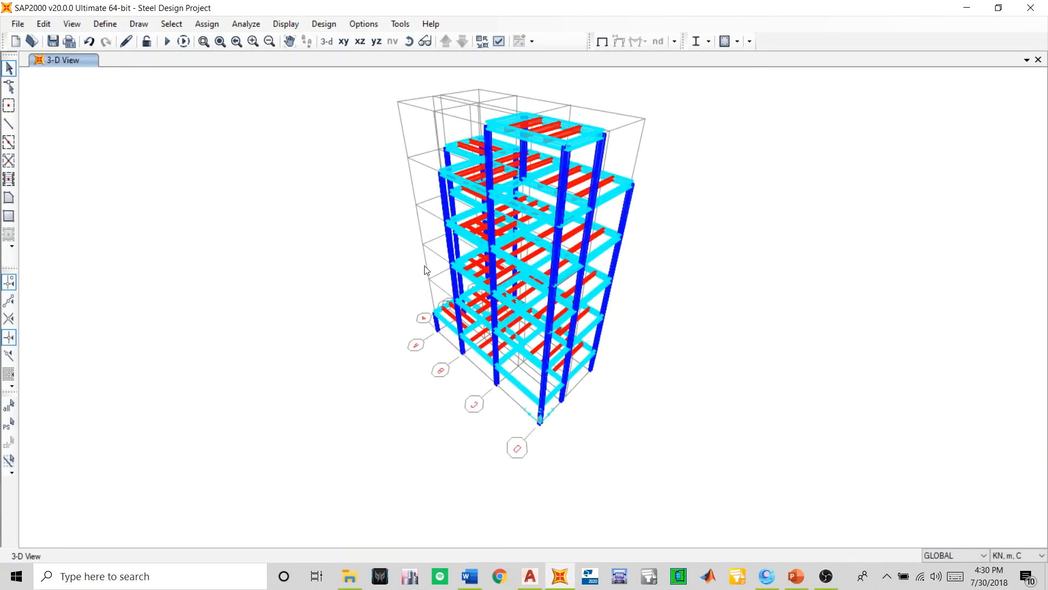
- Examine the 3D model from several sides to check the opened patio bay, remaining columns and joists on each floor
{"action": "left_click", "coordinate": [408, 41]}
{"action": "left_click_drag", "start_coordinate": [393, 187], "coordinate": [730, 270]}
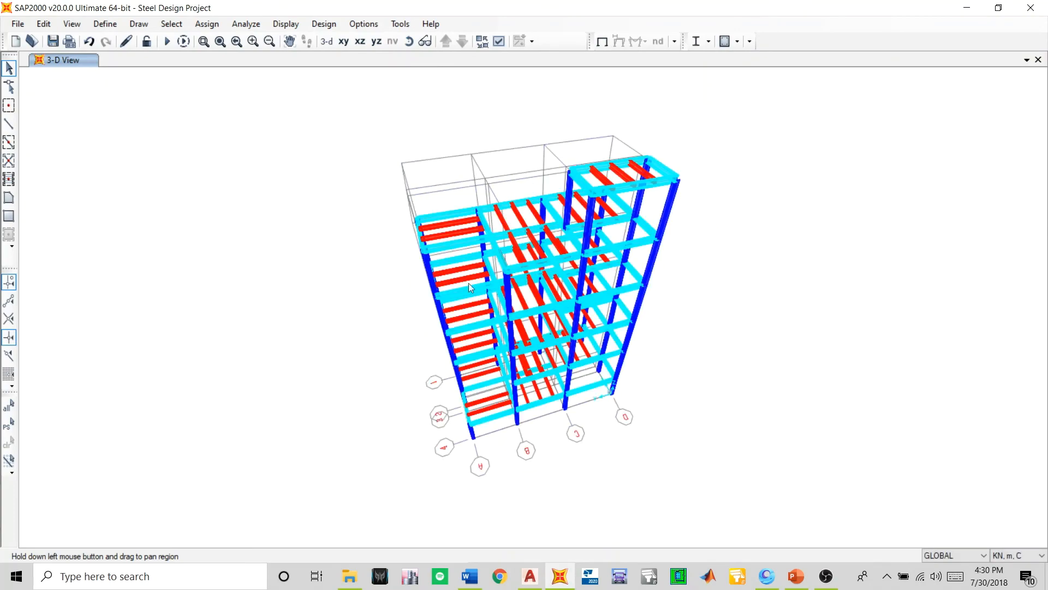
{"action": "scroll", "coordinate": [496, 178], "scroll_direction": "up", "scroll_amount": 4}
{"action": "scroll", "coordinate": [499, 175], "scroll_direction": "down", "scroll_amount": 3}
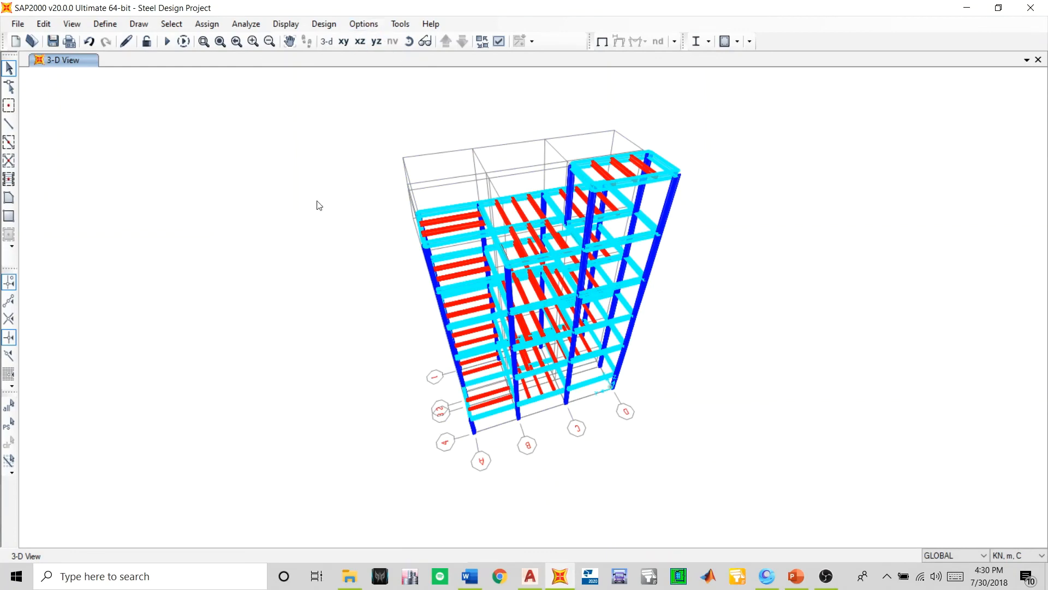
{"action": "left_click", "coordinate": [409, 41]}
{"action": "mouse_move", "coordinate": [415, 276]}
{"action": "left_mouse_down"}
{"action": "mouse_move", "coordinate": [498, 454]}
{"action": "mouse_move", "coordinate": [667, 377]}
{"action": "mouse_move", "coordinate": [573, 328]}
{"action": "mouse_move", "coordinate": [213, 355]}
{"action": "mouse_move", "coordinate": [74, 402]}
{"action": "left_mouse_up"}
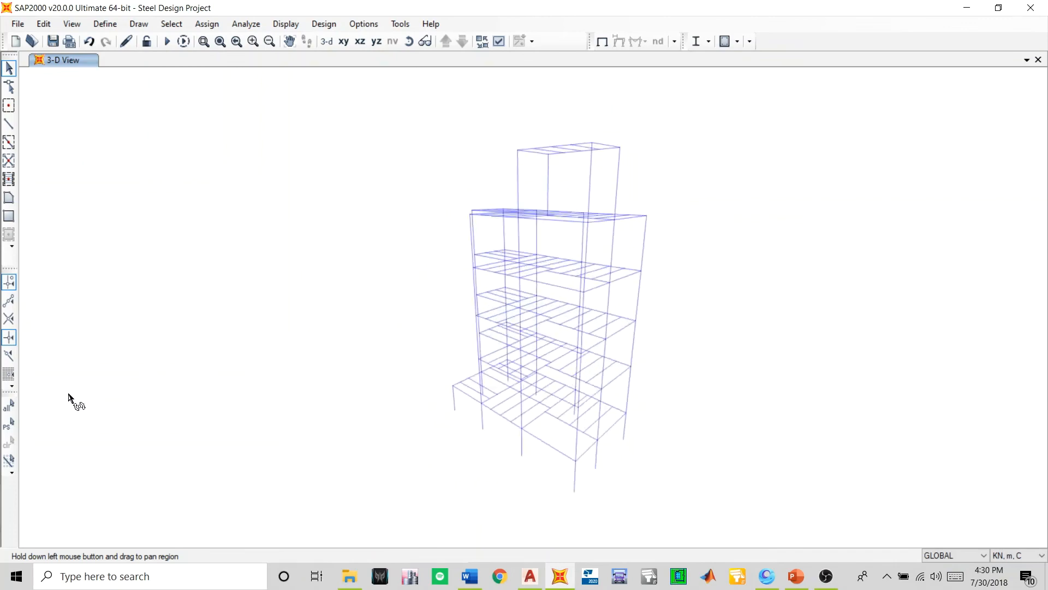
{"action": "scroll", "coordinate": [615, 393], "scroll_direction": "up", "scroll_amount": 3}
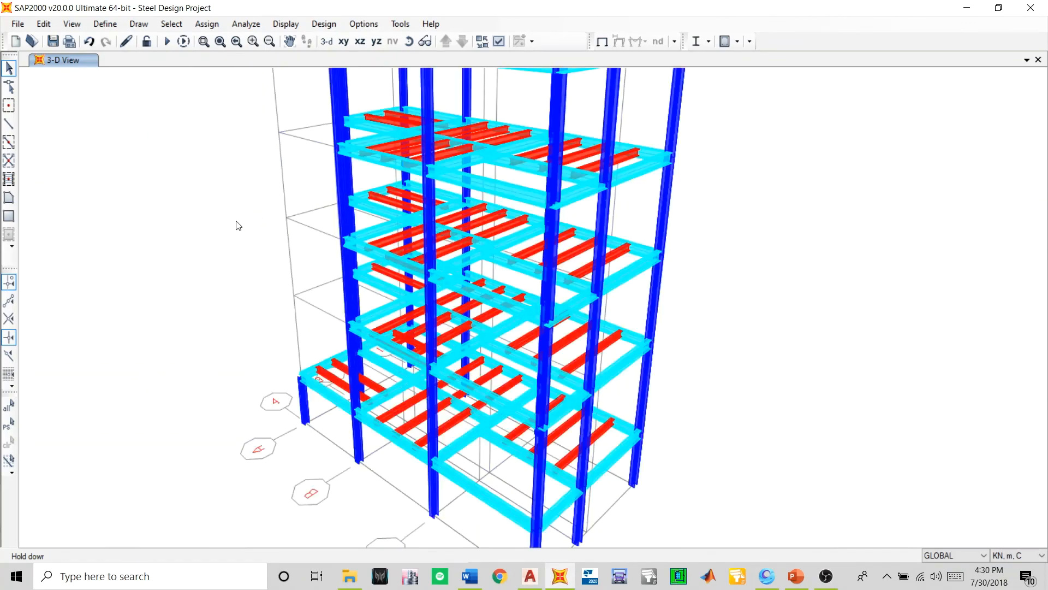
{"action": "scroll", "coordinate": [555, 317], "scroll_direction": "down", "scroll_amount": 3}
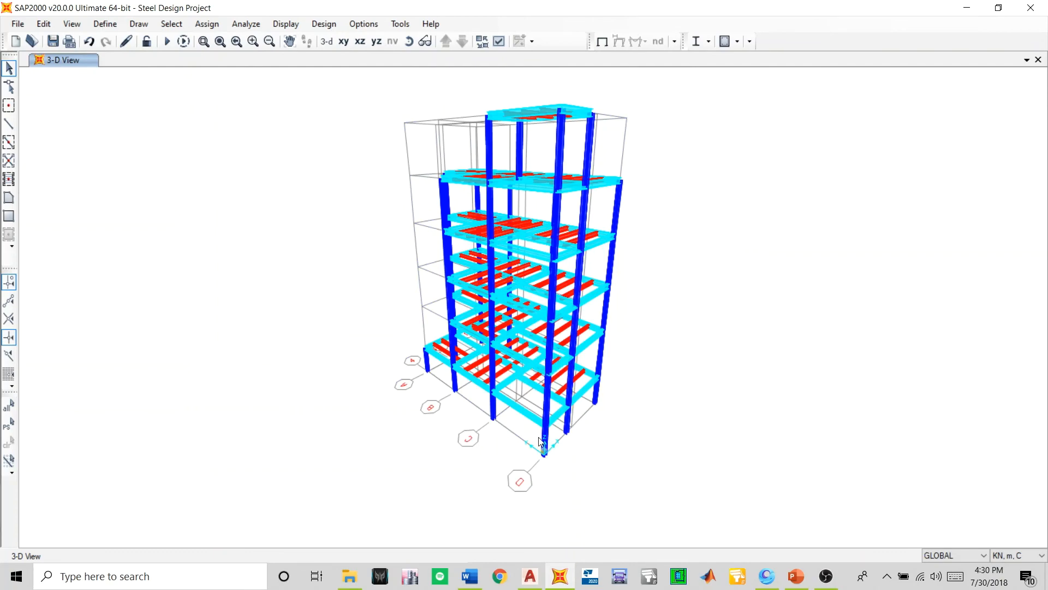
{"action": "scroll", "coordinate": [539, 437], "scroll_direction": "up", "scroll_amount": 3}
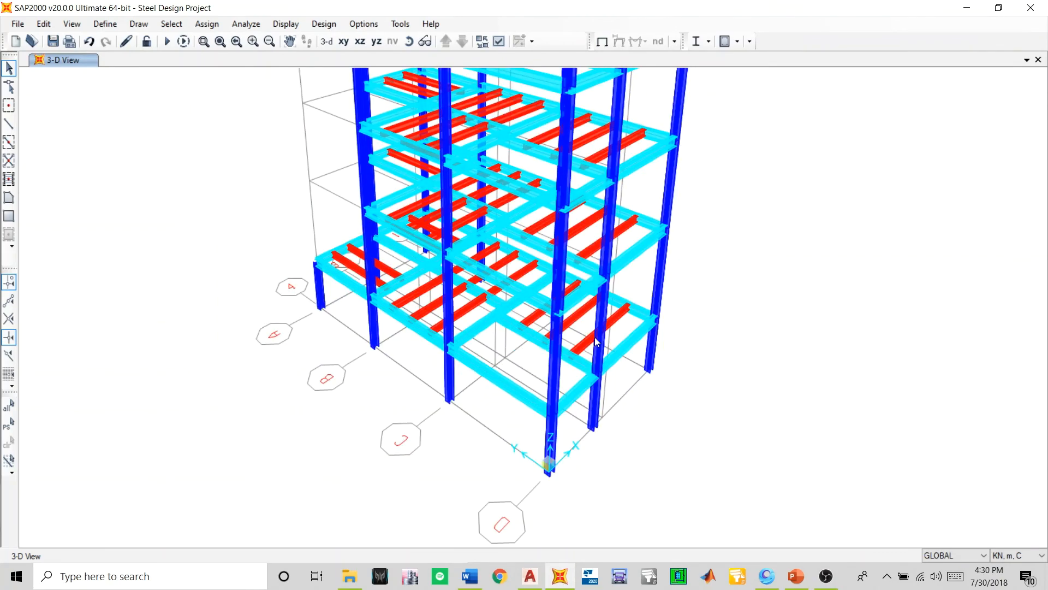
{"action": "scroll", "coordinate": [536, 385], "scroll_direction": "down", "scroll_amount": 3}
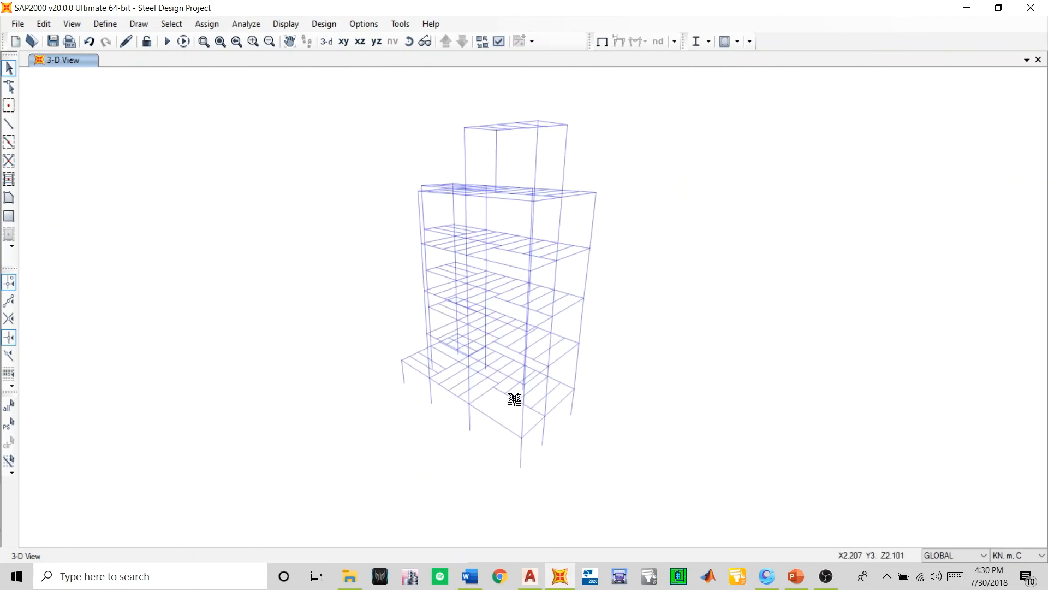
{"action": "scroll", "coordinate": [499, 129], "scroll_direction": "up", "scroll_amount": 3}
{"action": "scroll", "coordinate": [503, 133], "scroll_direction": "down", "scroll_amount": 6}
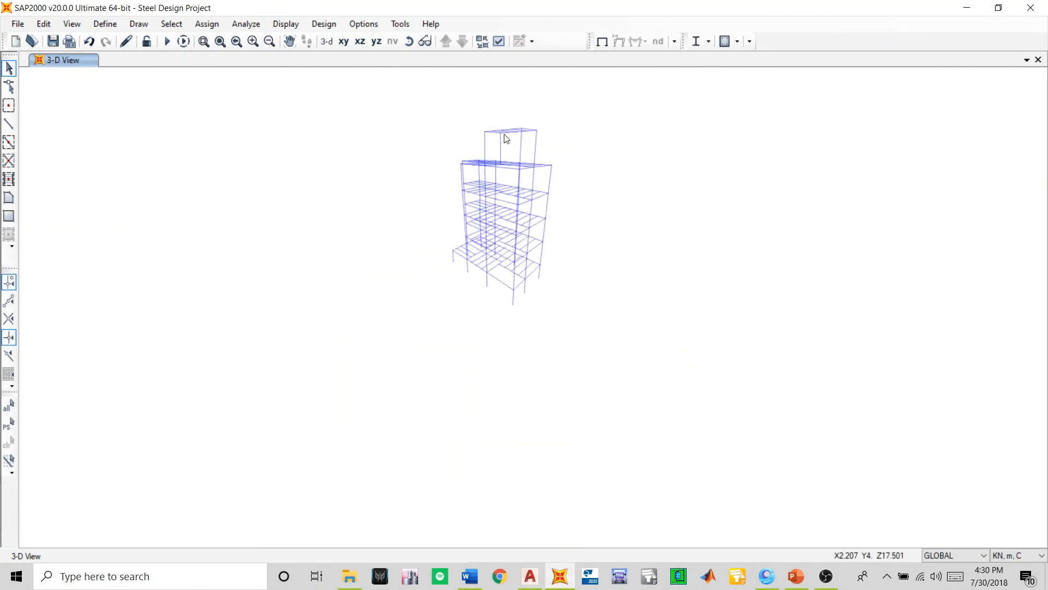
{"action": "scroll", "coordinate": [503, 143], "scroll_direction": "up", "scroll_amount": 3}
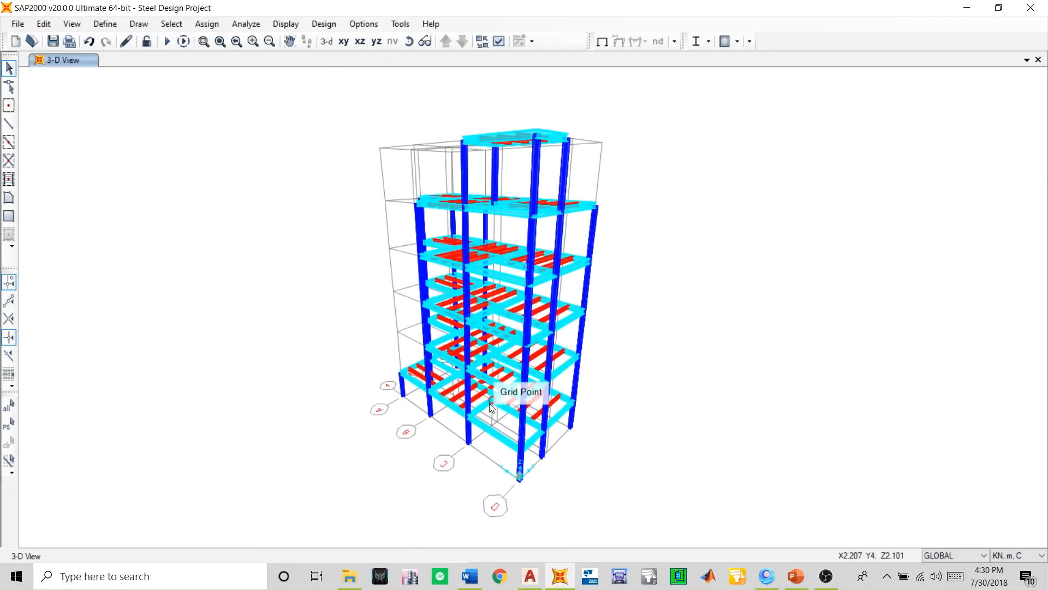
{"action": "scroll", "coordinate": [494, 415], "scroll_direction": "up", "scroll_amount": 4}
{"action": "scroll", "coordinate": [520, 368], "scroll_direction": "down", "scroll_amount": 4}
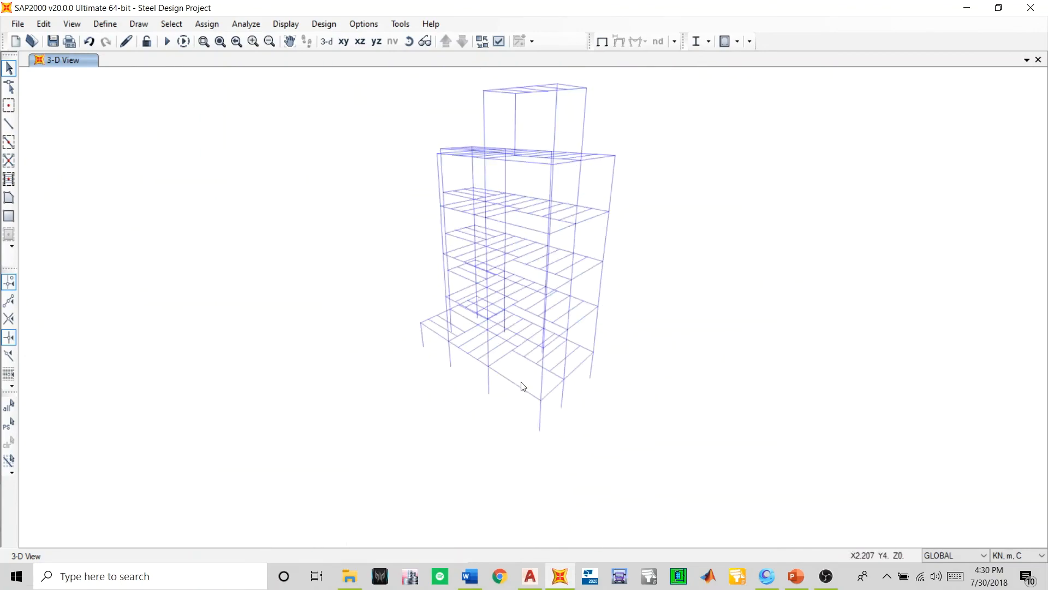
{"action": "left_click", "coordinate": [826, 576]}
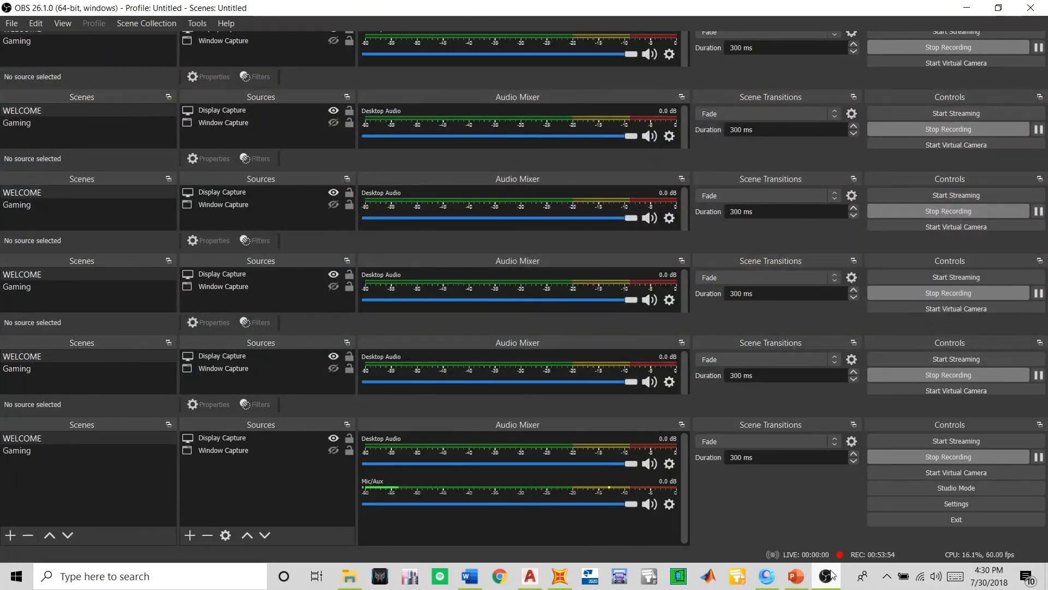
{"action": "left_click", "coordinate": [827, 576]}
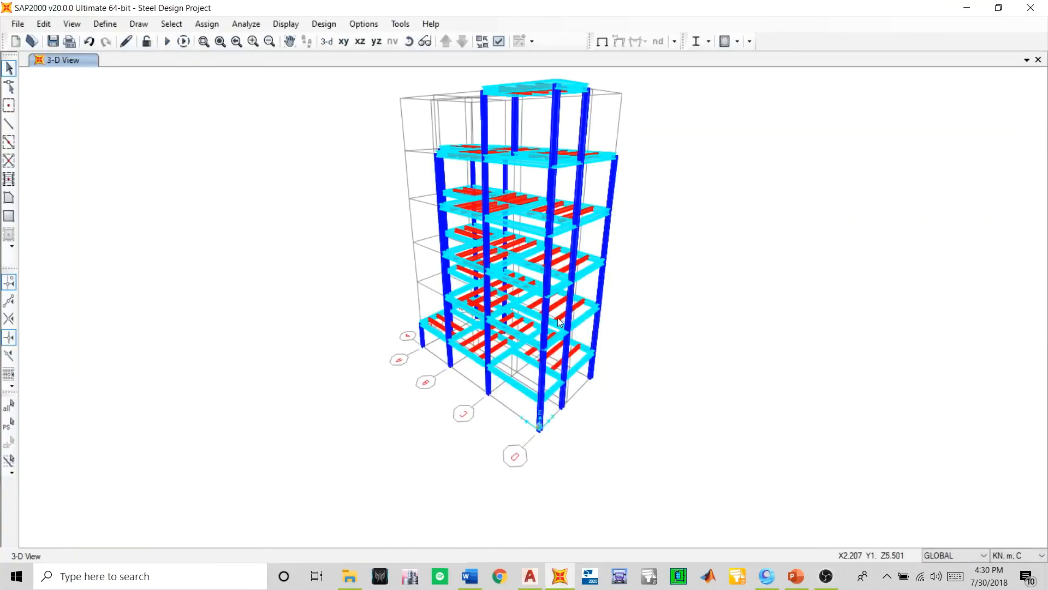
{"action": "scroll", "coordinate": [516, 352], "scroll_direction": "up", "scroll_amount": 2}
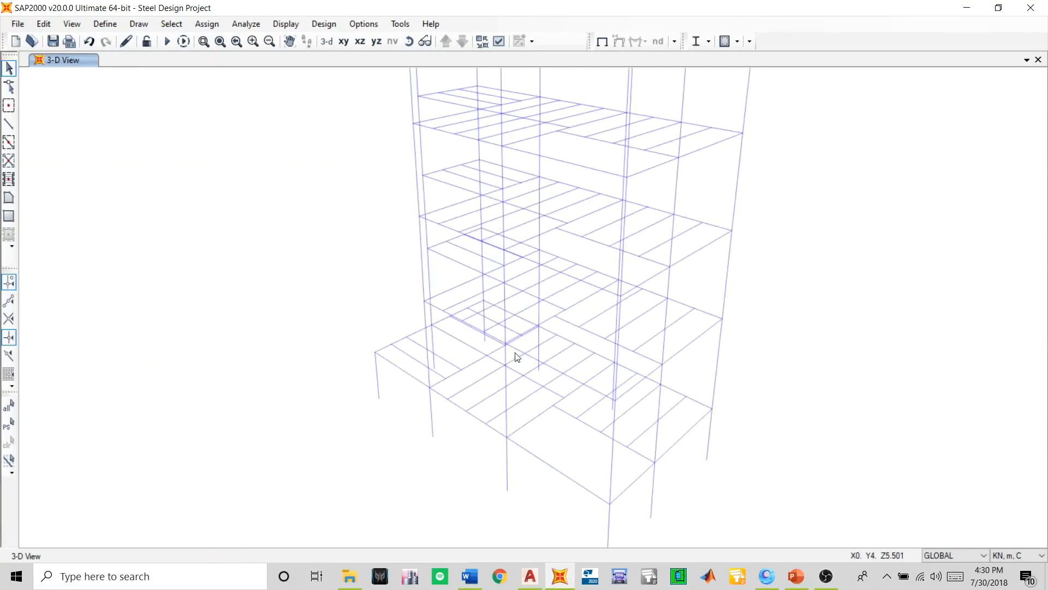
{"action": "scroll", "coordinate": [516, 354], "scroll_direction": "down", "scroll_amount": 2}
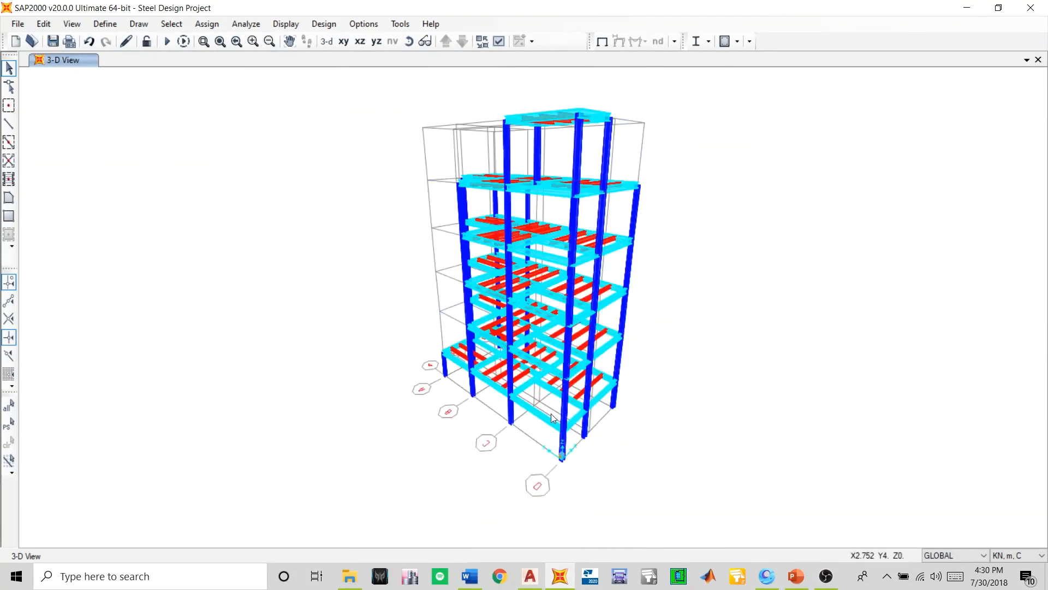
{"action": "scroll", "coordinate": [551, 414], "scroll_direction": "up", "scroll_amount": 2}
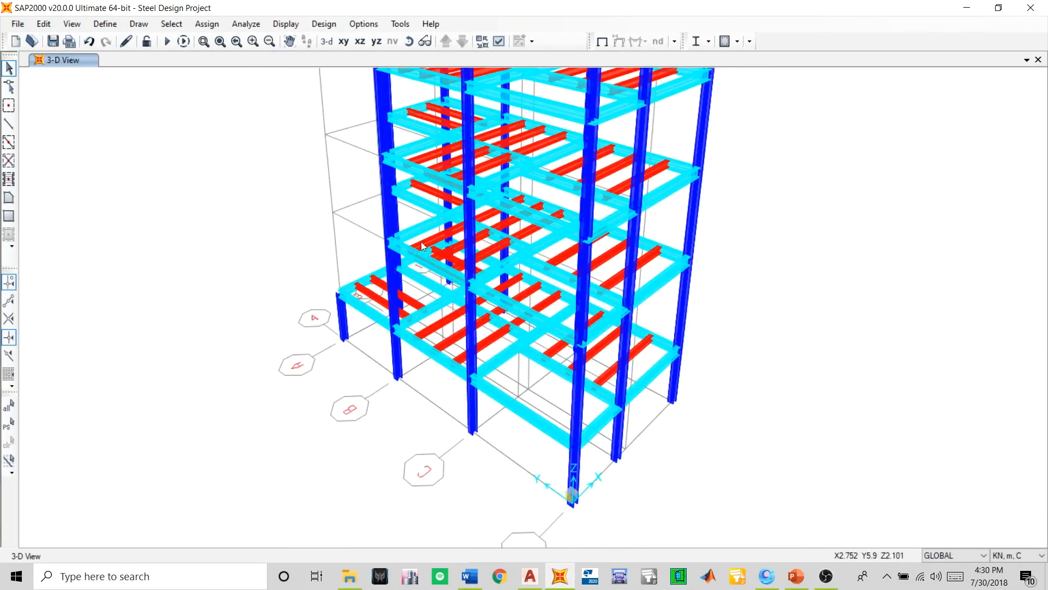
- Assign pinned restraints (Translation 1, 2 and 3) to all column base joints on the Z=0 plan and save the model
{"action": "left_click", "coordinate": [343, 41]}
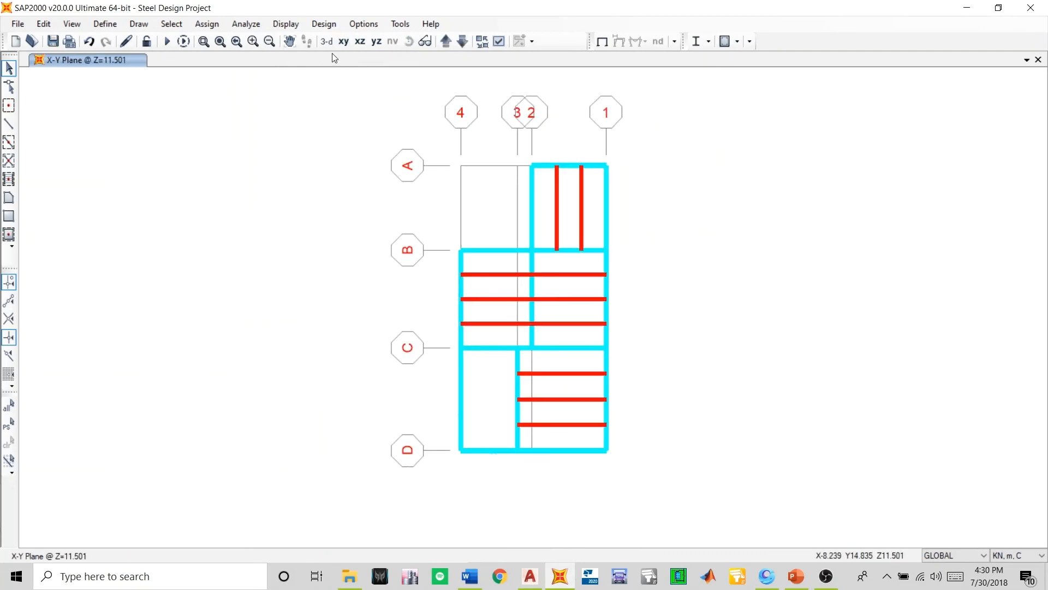
{"action": "left_click", "coordinate": [462, 42]}
{"action": "left_click", "coordinate": [462, 42]}
{"action": "left_click_drag", "start_coordinate": [625, 139], "coordinate": [379, 502]}
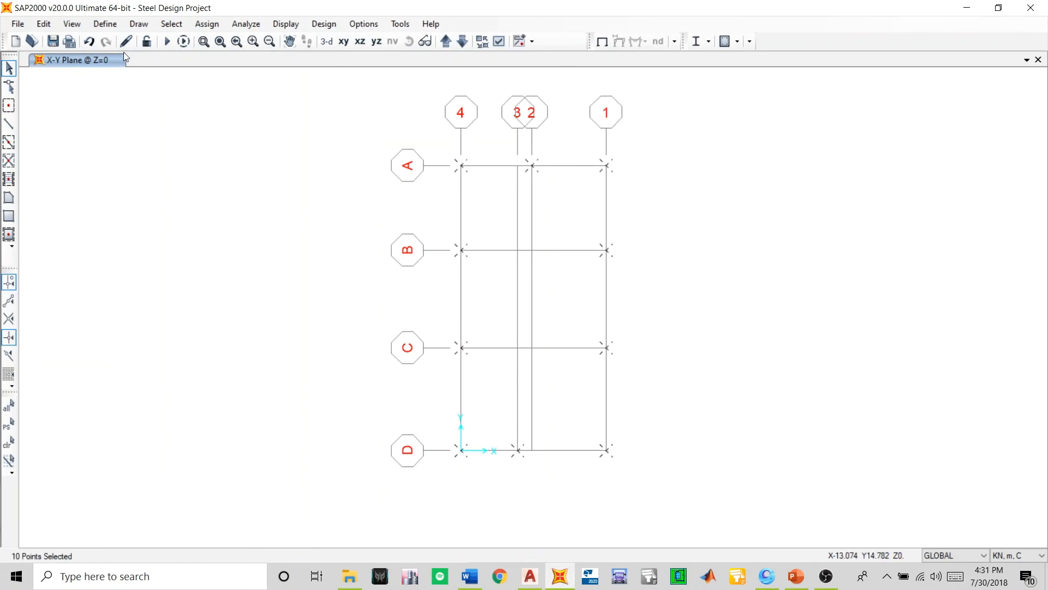
{"action": "left_click", "coordinate": [208, 23]}
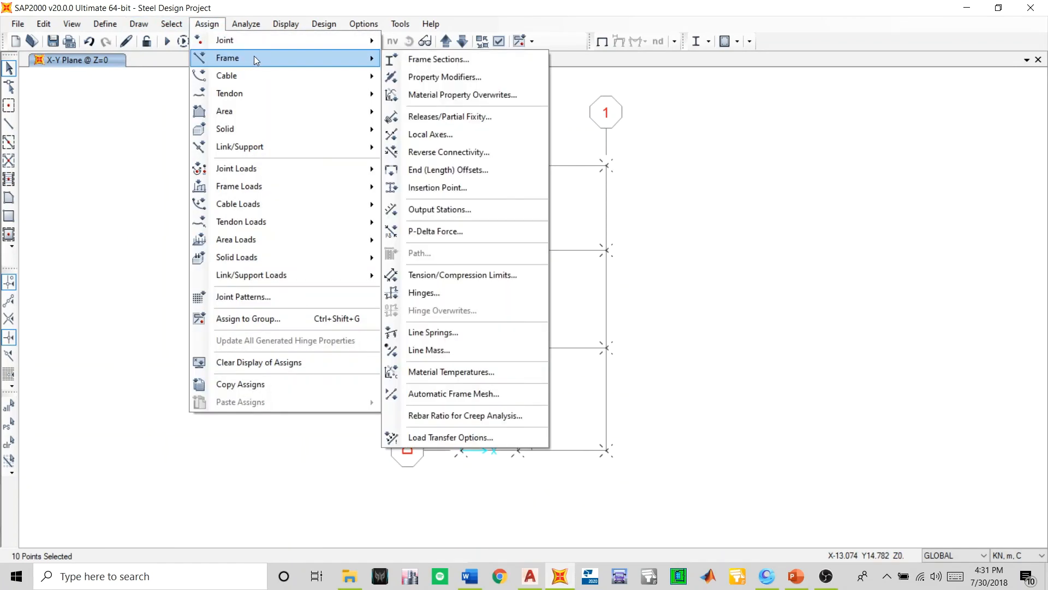
{"action": "mouse_move", "coordinate": [317, 51]}
{"action": "left_click", "coordinate": [395, 42]}
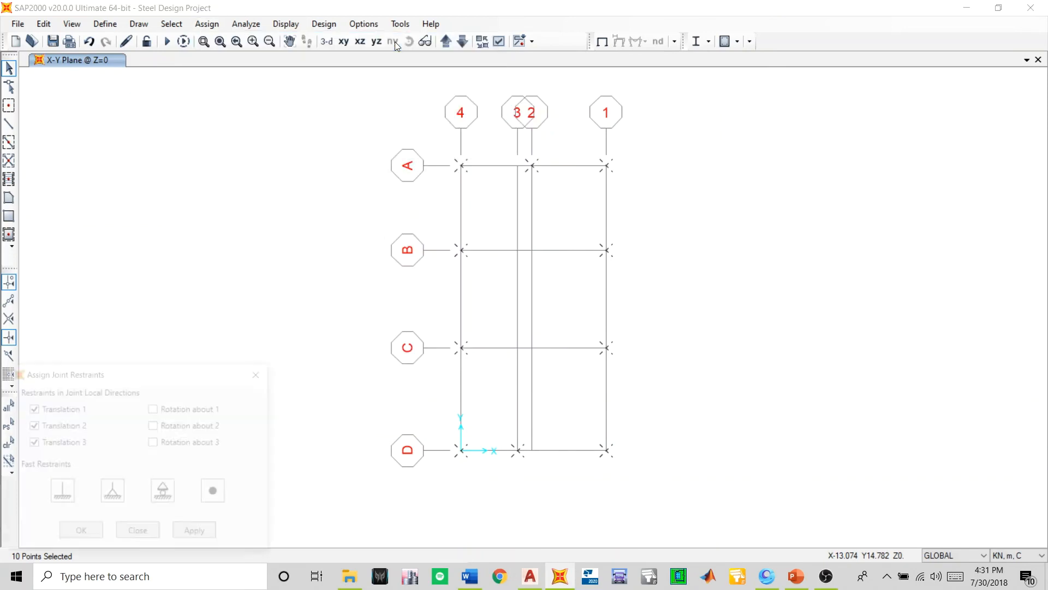
{"action": "left_click_drag", "start_coordinate": [146, 380], "coordinate": [279, 175]}
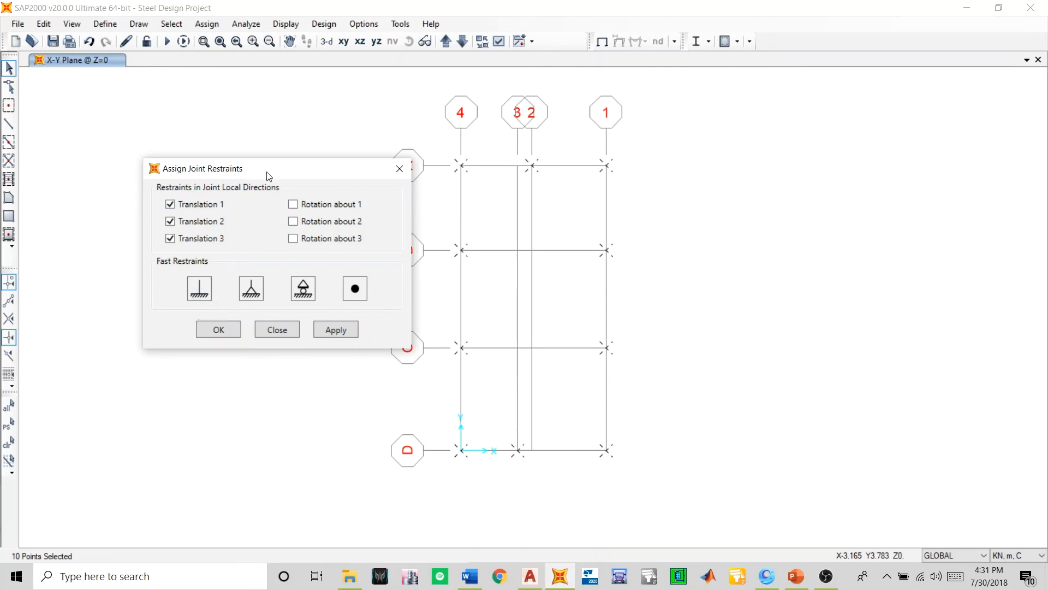
{"action": "left_click_drag", "start_coordinate": [270, 170], "coordinate": [265, 141]}
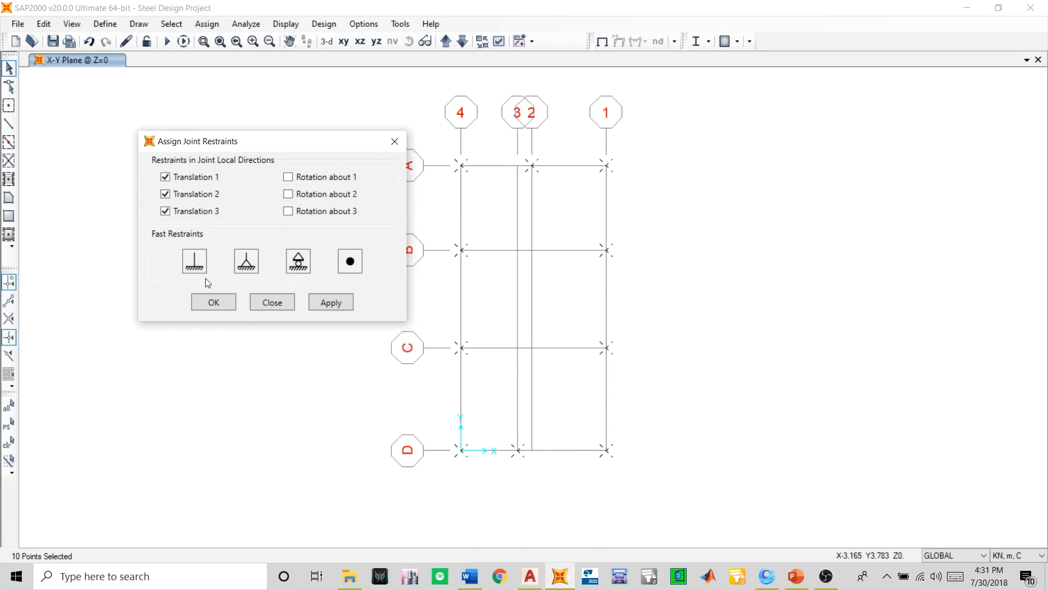
{"action": "left_click", "coordinate": [192, 268]}
{"action": "left_click", "coordinate": [198, 263]}
{"action": "left_click", "coordinate": [250, 263]}
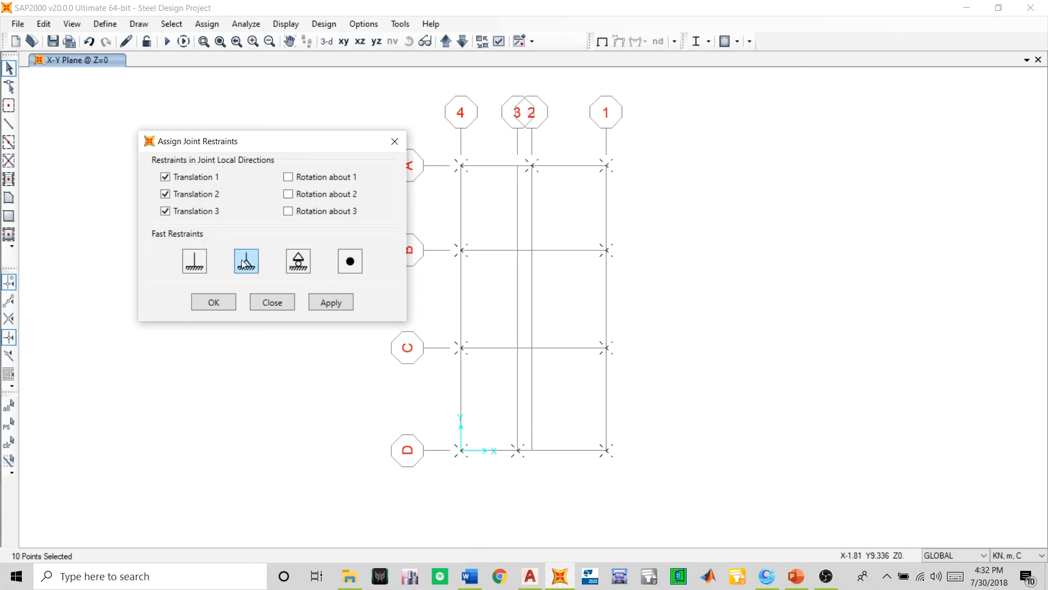
{"action": "left_click", "coordinate": [328, 303]}
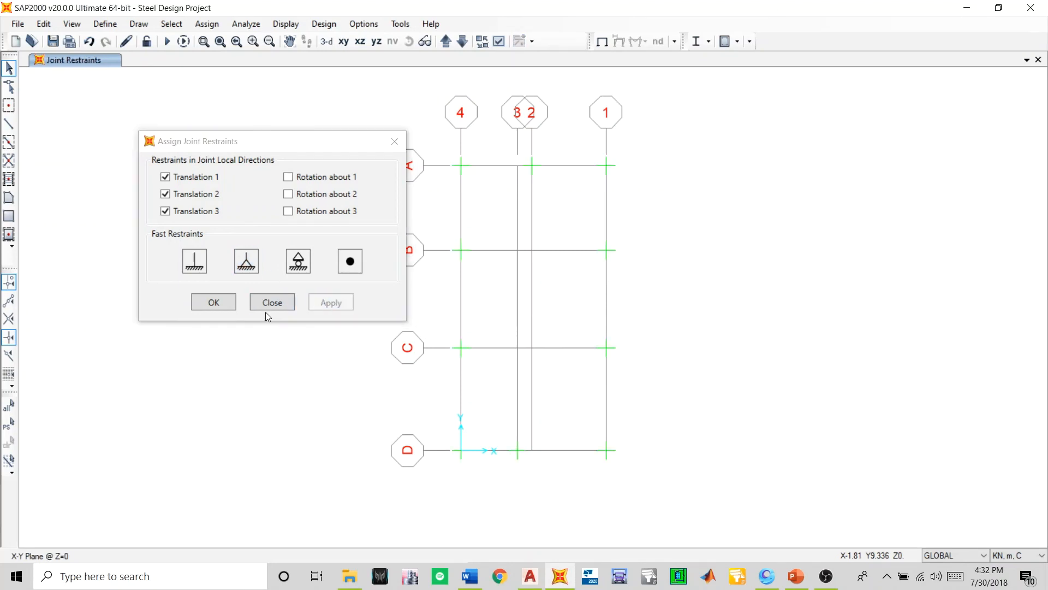
{"action": "left_click", "coordinate": [214, 302]}
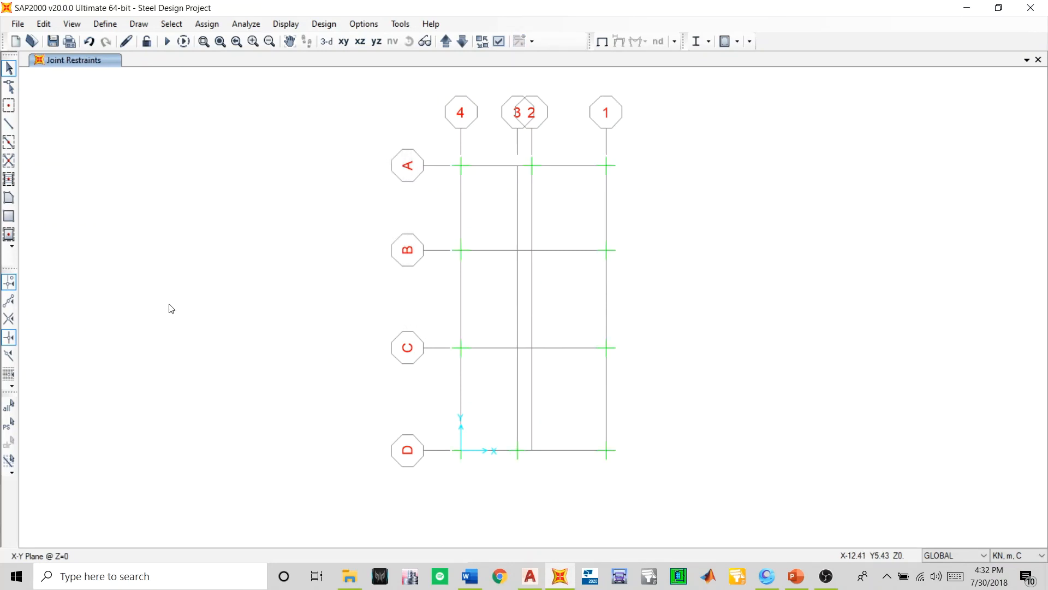
{"action": "left_click", "coordinate": [49, 47]}
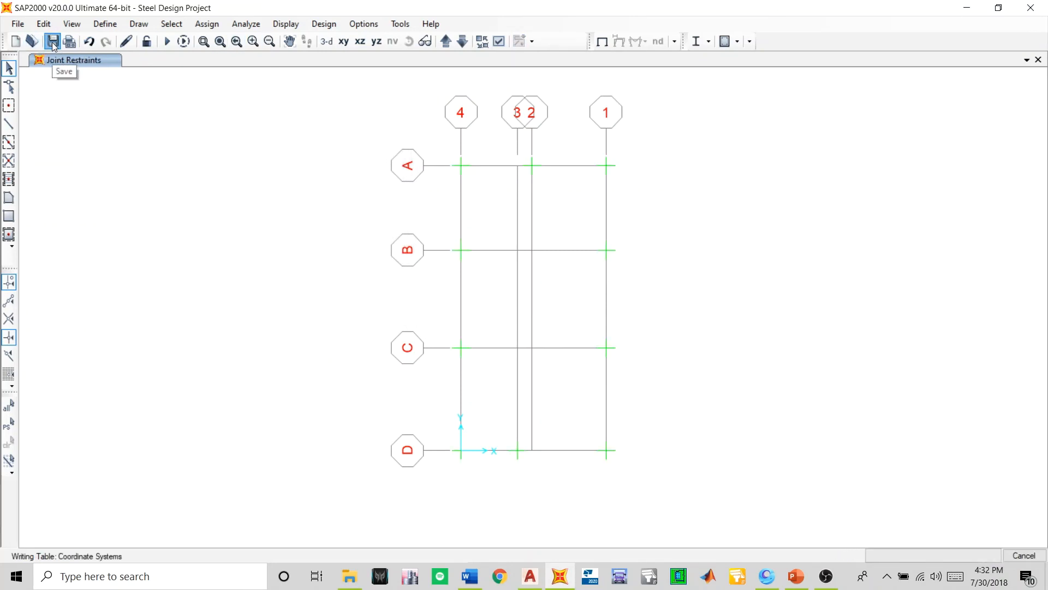
- Examine the restrained frame in 3D from the patio side and from above, including the base supports and upper floors
{"action": "left_click", "coordinate": [329, 43]}
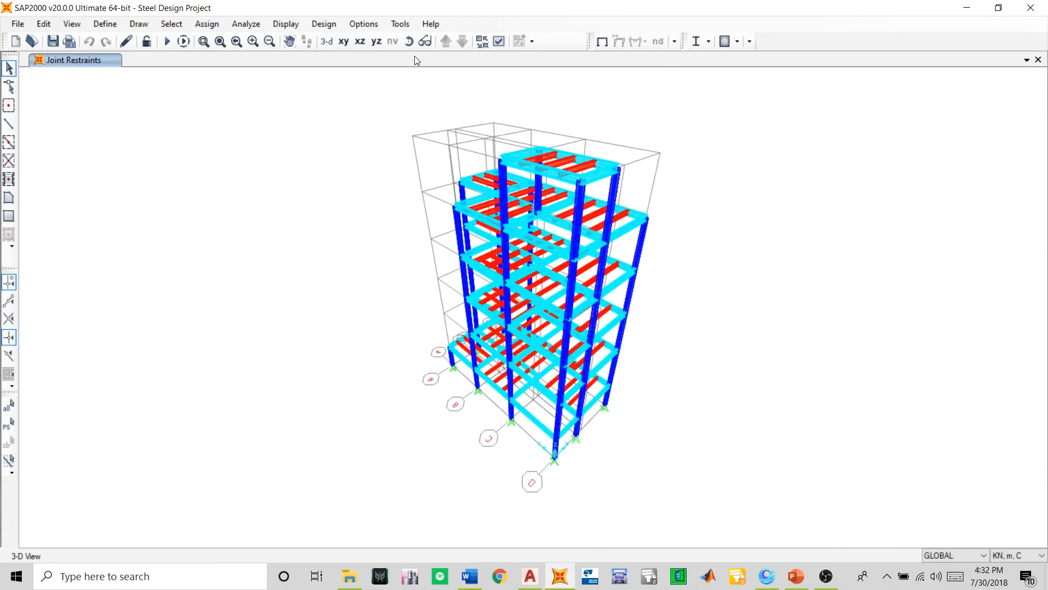
{"action": "left_click", "coordinate": [409, 42]}
{"action": "left_click_drag", "start_coordinate": [387, 419], "coordinate": [812, 411]}
{"action": "scroll", "coordinate": [601, 327], "scroll_direction": "up", "scroll_amount": 3}
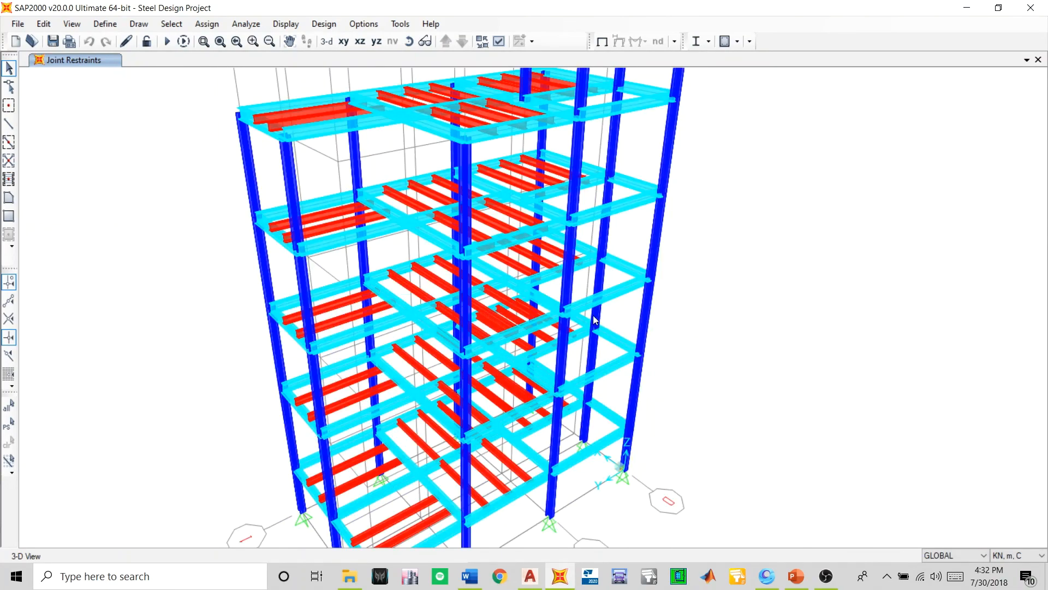
{"action": "scroll", "coordinate": [594, 313], "scroll_direction": "down", "scroll_amount": 3}
{"action": "scroll", "coordinate": [585, 160], "scroll_direction": "up", "scroll_amount": 3}
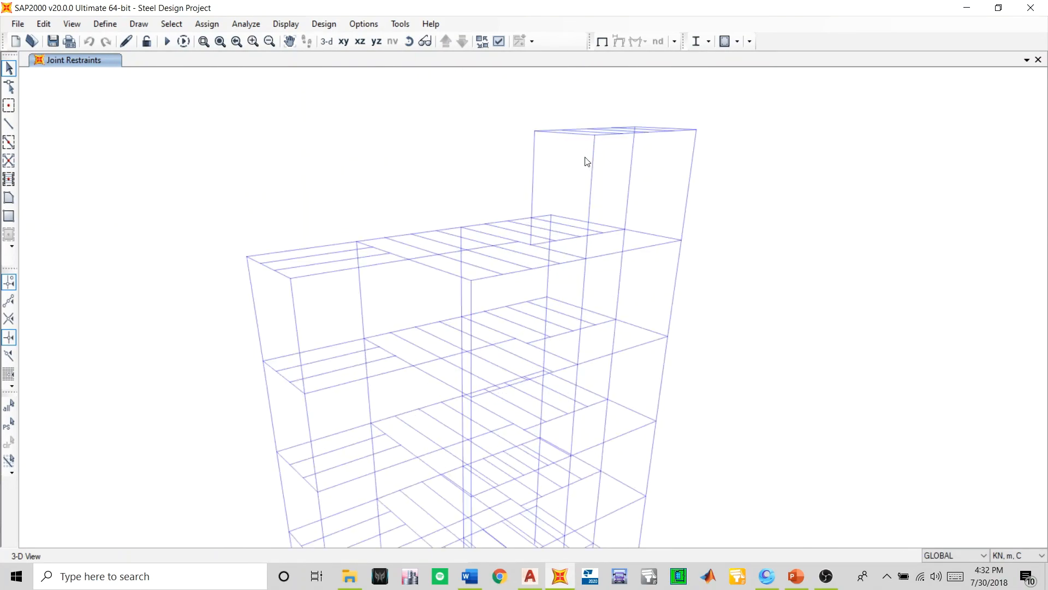
{"action": "scroll", "coordinate": [575, 177], "scroll_direction": "down", "scroll_amount": 3}
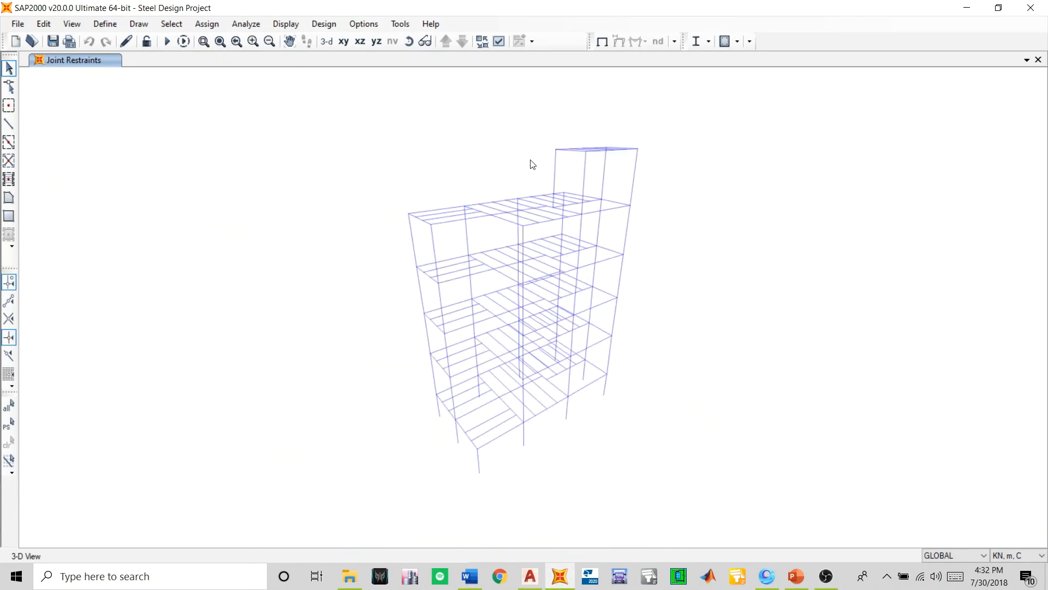
{"action": "left_click", "coordinate": [408, 41]}
{"action": "left_click_drag", "start_coordinate": [424, 99], "coordinate": [428, 196]}
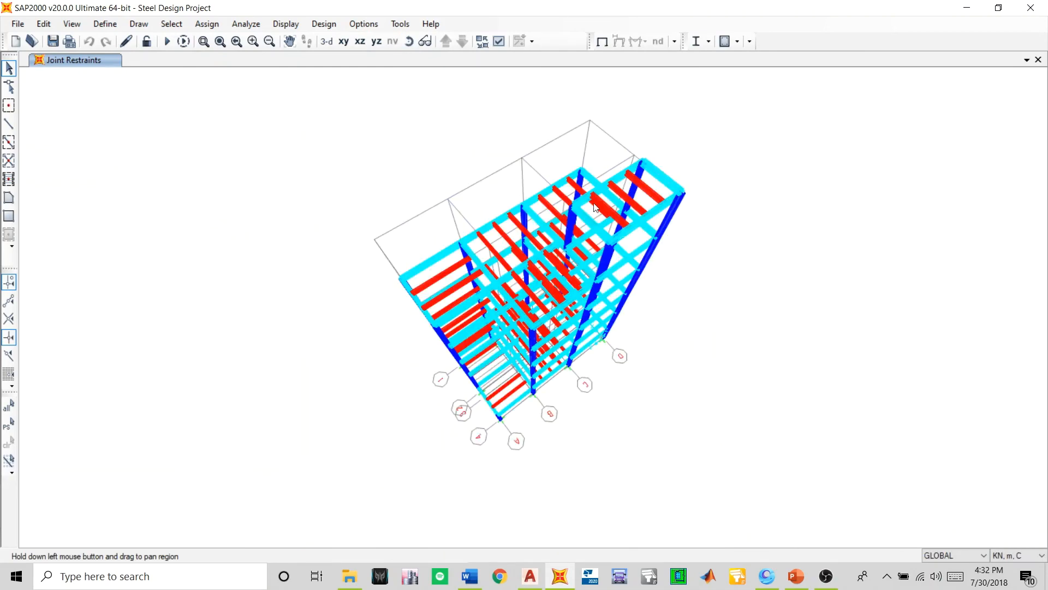
- Look through the analysis options and the joint pattern definitions
{"action": "left_click", "coordinate": [260, 25]}
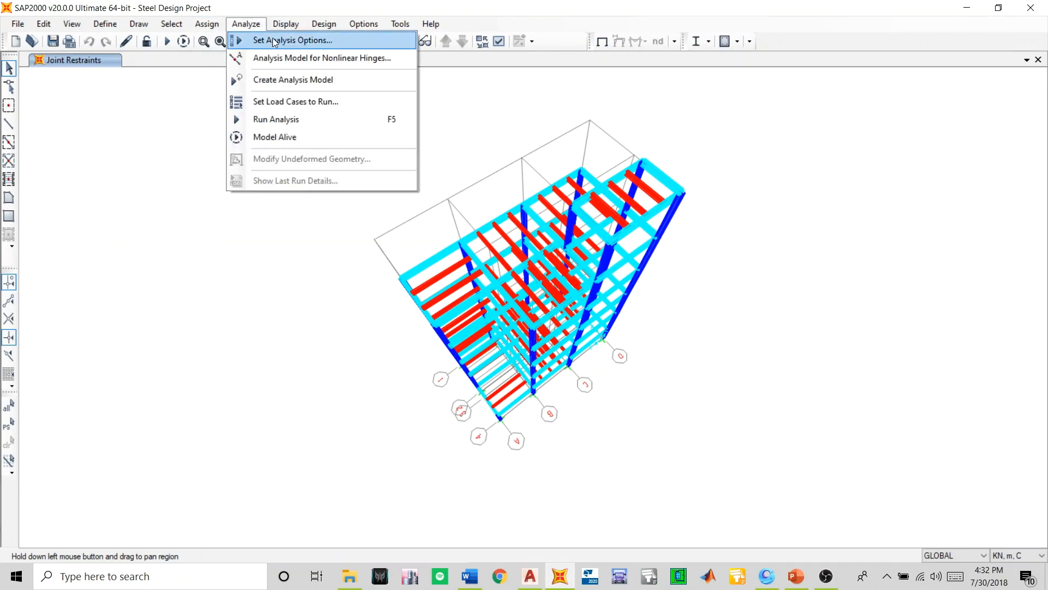
{"action": "left_click", "coordinate": [240, 40]}
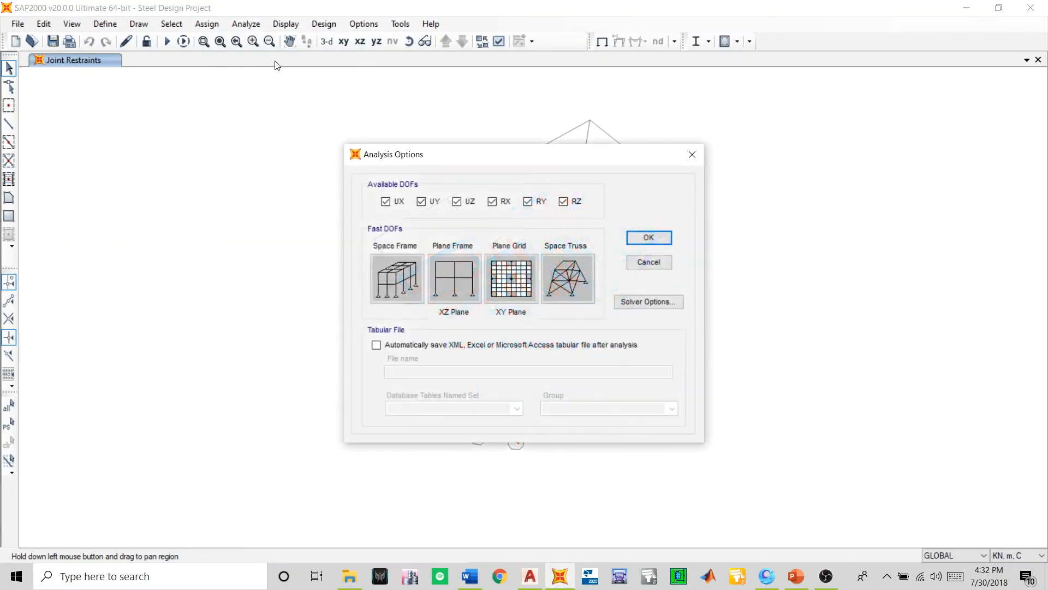
{"action": "left_click", "coordinate": [693, 154]}
{"action": "left_click", "coordinate": [105, 24]}
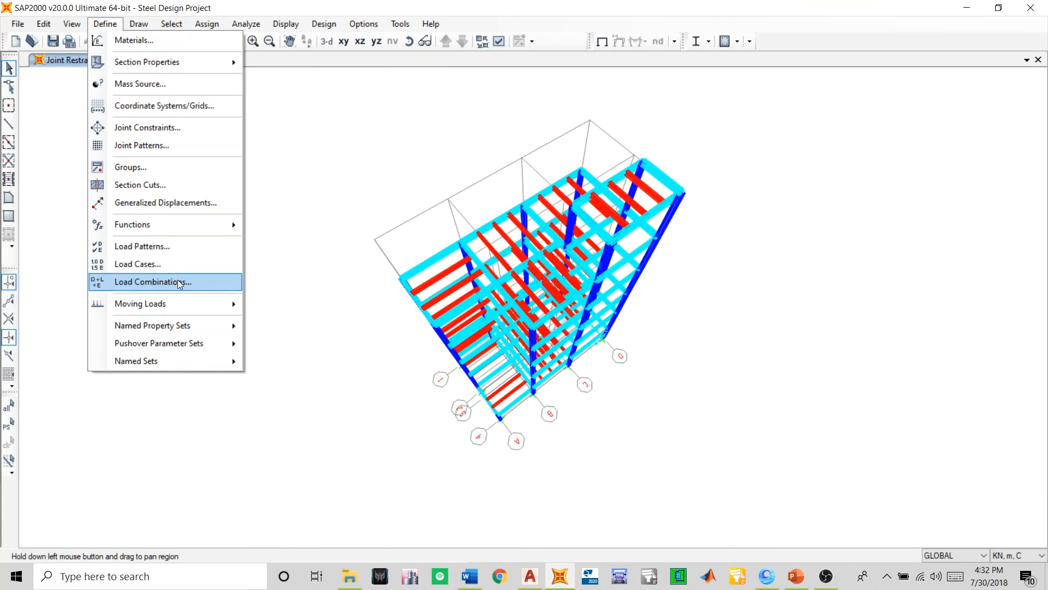
{"action": "mouse_move", "coordinate": [162, 64]}
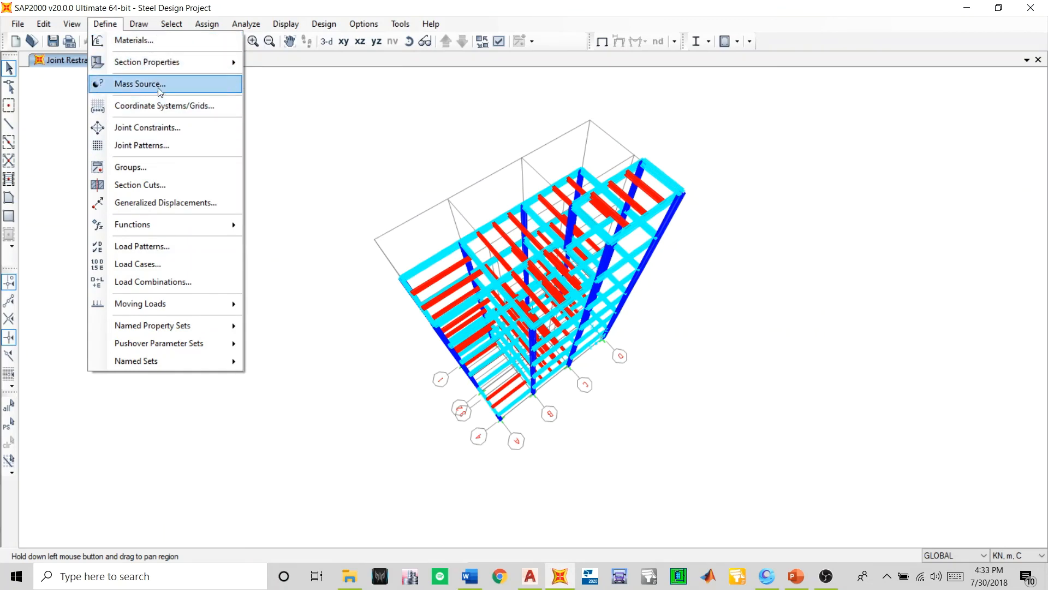
{"action": "left_click", "coordinate": [170, 145]}
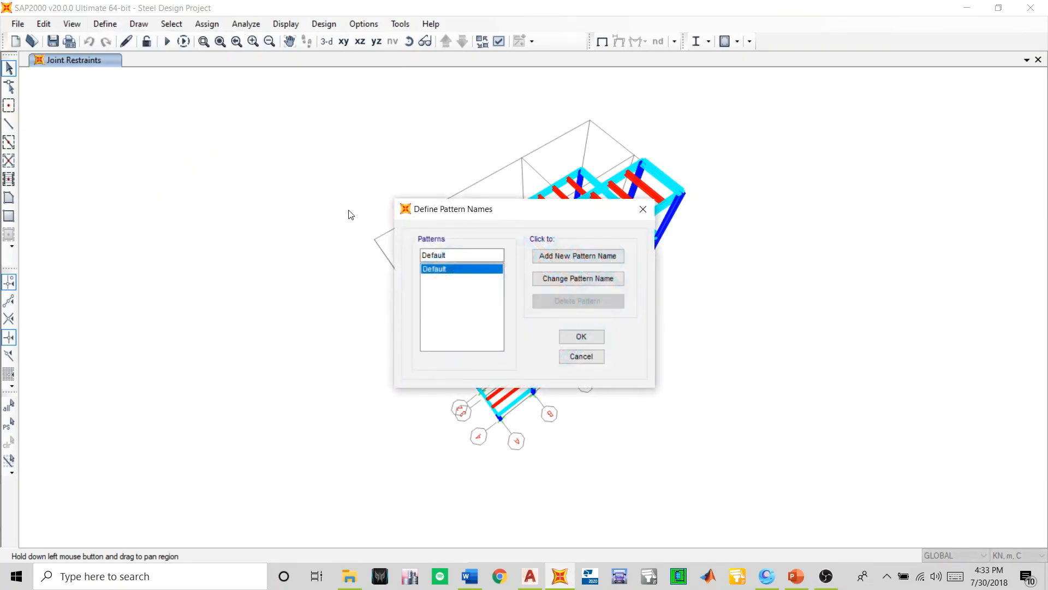
{"action": "left_click", "coordinate": [568, 356]}
{"action": "left_click", "coordinate": [105, 23]}
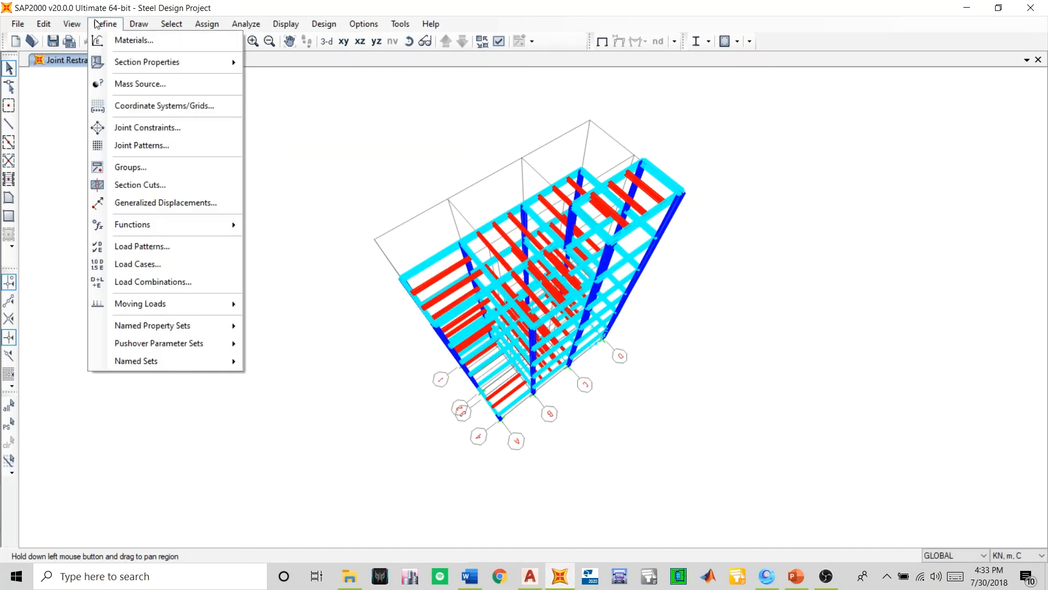
{"action": "left_click", "coordinate": [316, 231]}
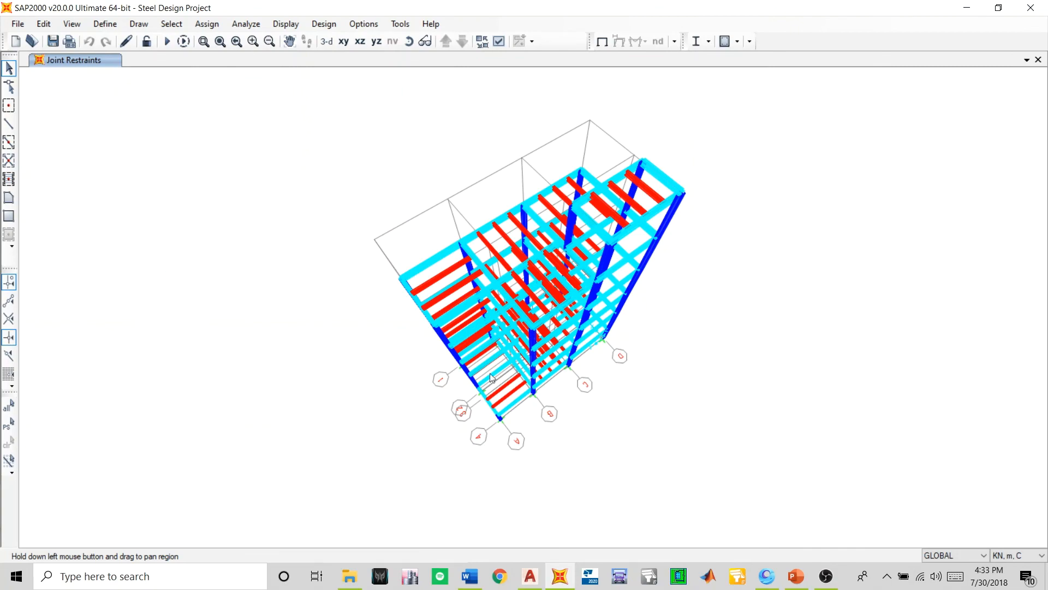
- Switch to the Project Information document in Word and read the steel design requirements on modelling, load application and analysis
{"action": "left_click", "coordinate": [469, 576]}
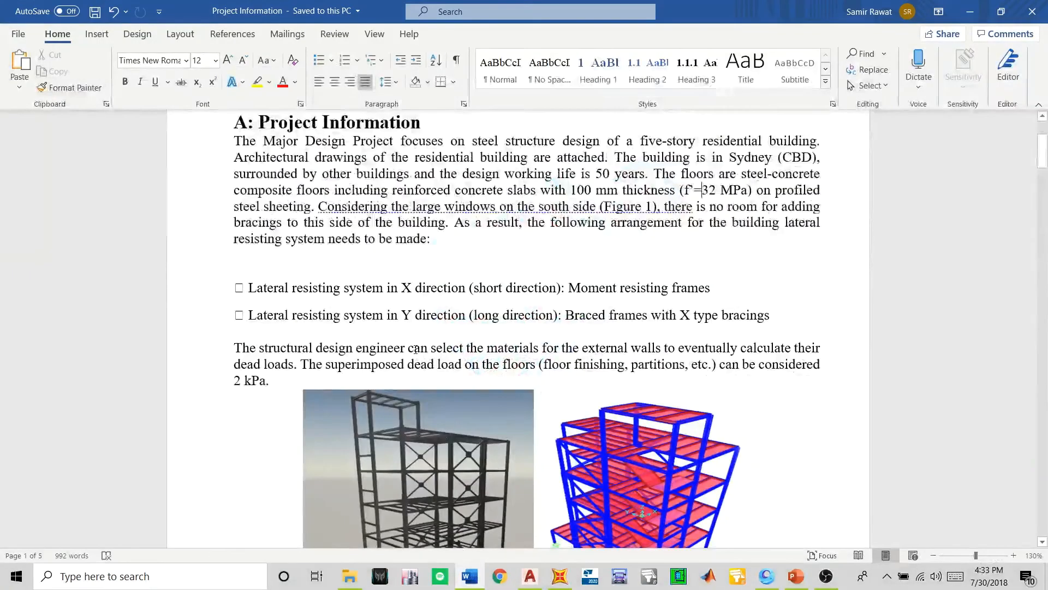
{"action": "scroll", "coordinate": [401, 261], "scroll_direction": "down", "scroll_amount": 15}
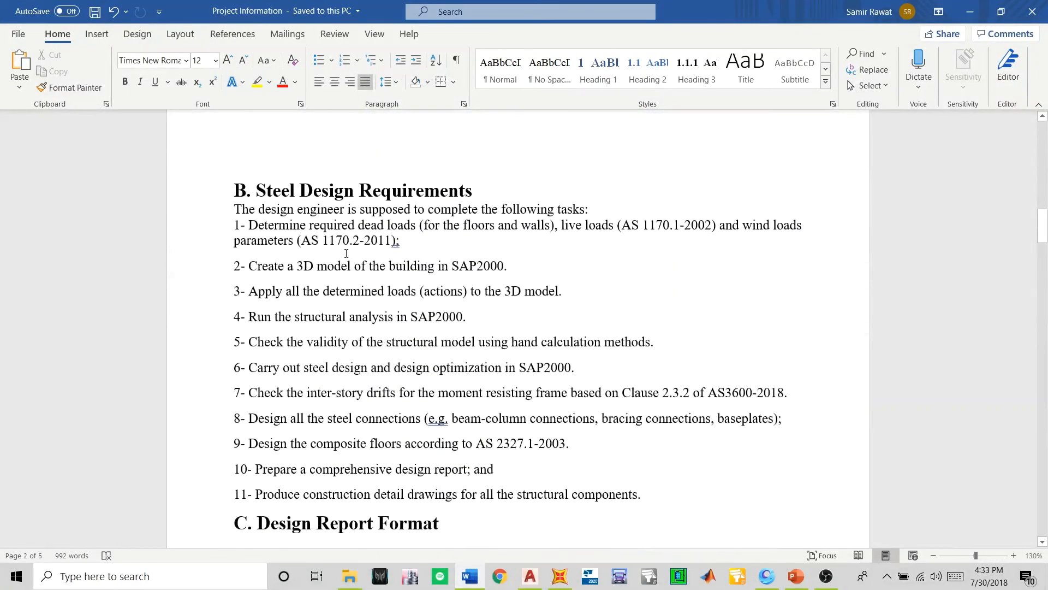
{"action": "left_click_drag", "start_coordinate": [253, 265], "coordinate": [510, 265]}
{"action": "left_click", "coordinate": [415, 240]}
{"action": "left_click_drag", "start_coordinate": [249, 291], "coordinate": [562, 291]}
{"action": "left_click", "coordinate": [491, 317]}
{"action": "left_click_drag", "start_coordinate": [260, 293], "coordinate": [560, 291]}
{"action": "left_click", "coordinate": [364, 341]}
{"action": "scroll", "coordinate": [362, 338], "scroll_direction": "down", "scroll_amount": 3}
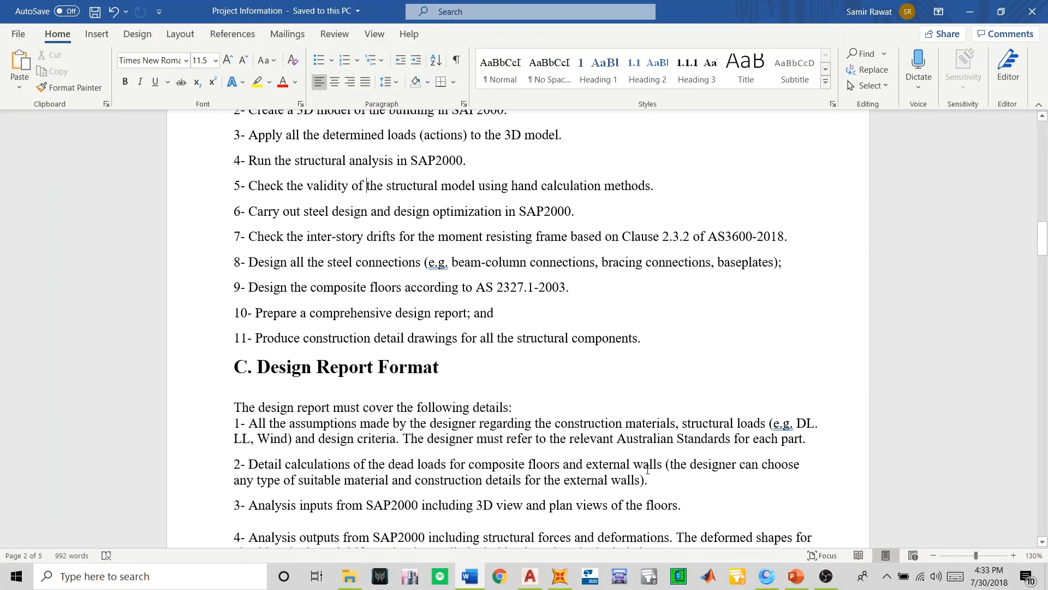
- Back in SAP2000, turn the 3D frame to its long side and examine the lower floors and the roof level
{"action": "left_click", "coordinate": [470, 576]}
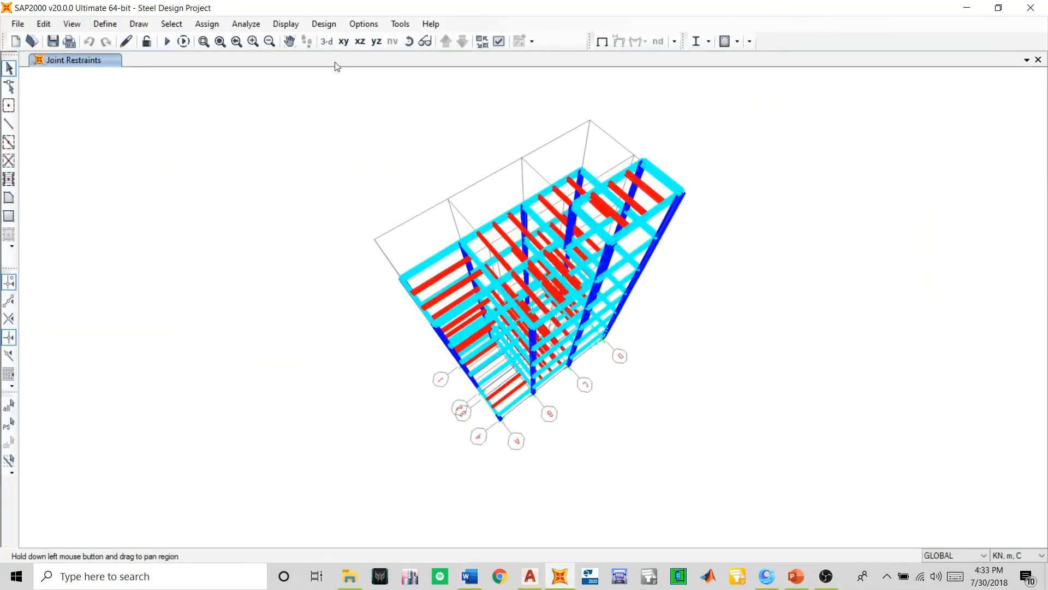
{"action": "left_click", "coordinate": [409, 41]}
{"action": "left_click_drag", "start_coordinate": [410, 403], "coordinate": [183, 396]}
{"action": "scroll", "coordinate": [627, 354], "scroll_direction": "up", "scroll_amount": 3}
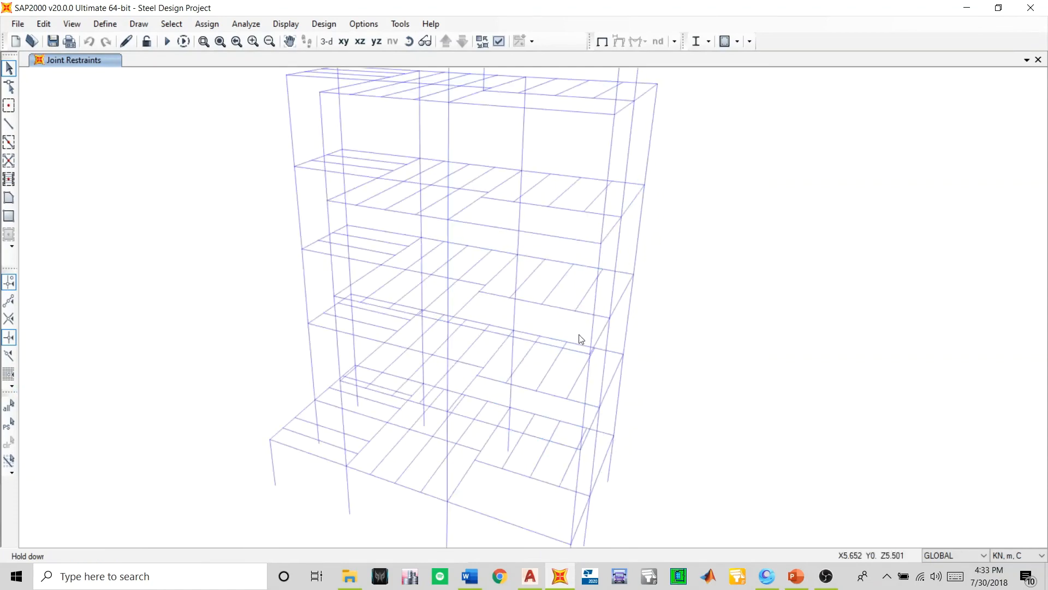
{"action": "scroll", "coordinate": [554, 329], "scroll_direction": "down", "scroll_amount": 3}
{"action": "scroll", "coordinate": [503, 386], "scroll_direction": "up", "scroll_amount": 2}
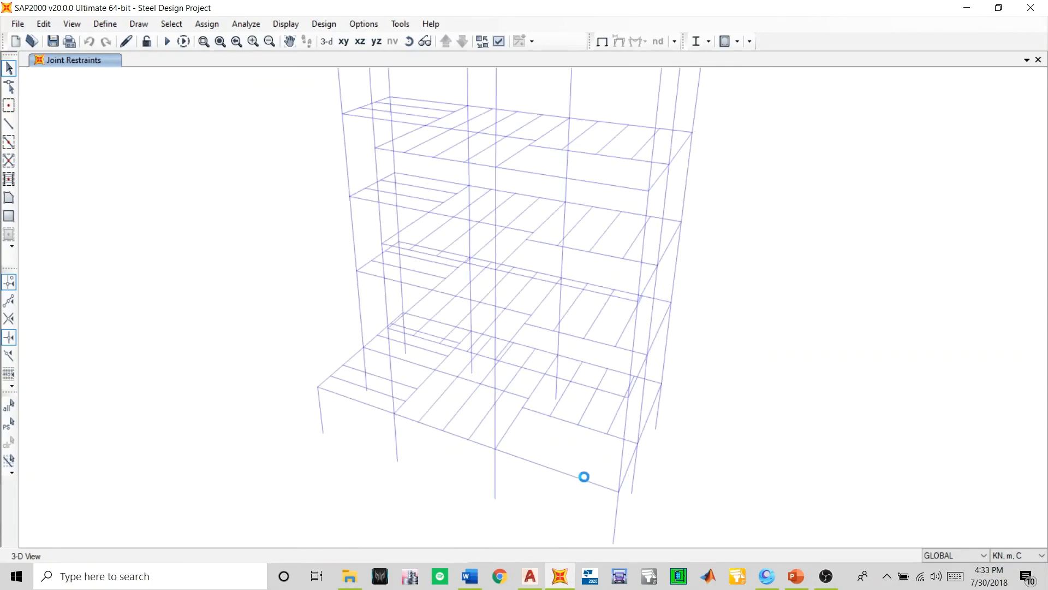
{"action": "scroll", "coordinate": [442, 246], "scroll_direction": "down", "scroll_amount": 2}
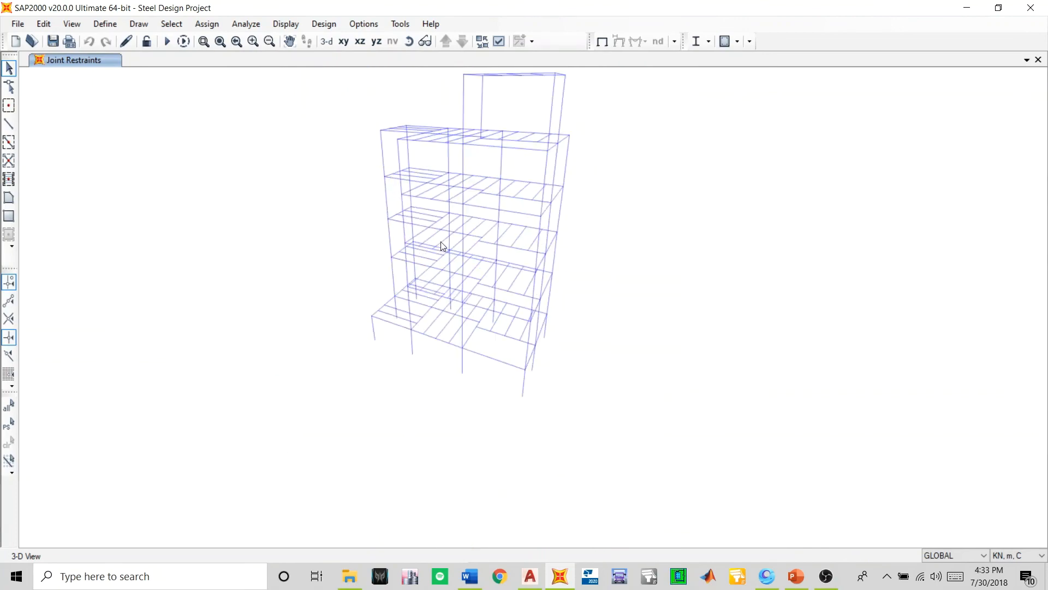
{"action": "middle_click_drag", "start_coordinate": [442, 246], "coordinate": [490, 314]}
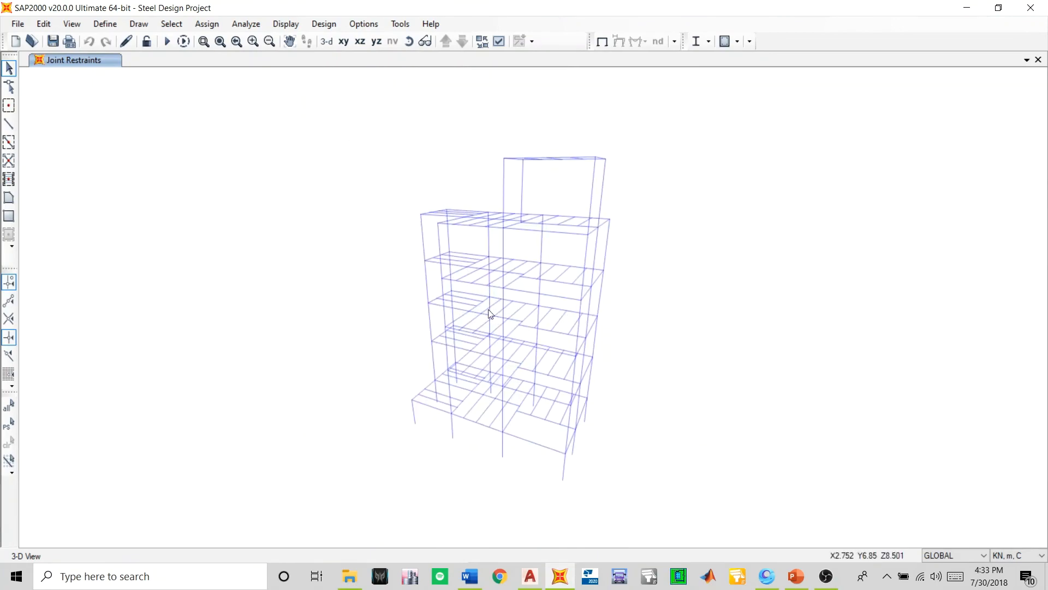
{"action": "scroll", "coordinate": [519, 212], "scroll_direction": "up", "scroll_amount": 2}
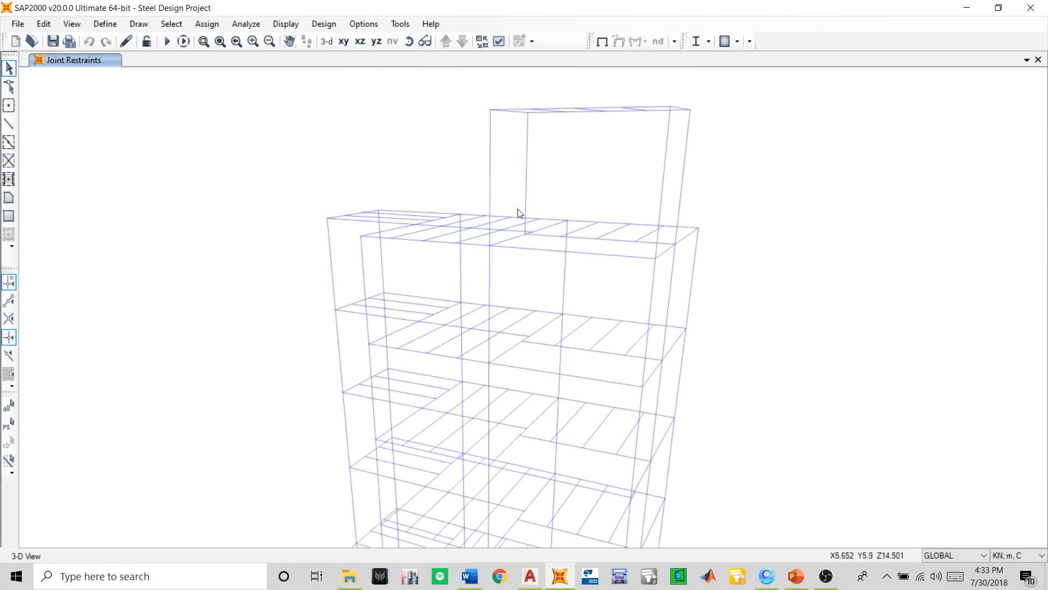
- Examine the complete steel frame in 3D, from the pinned base supports up to the roof level
{"action": "scroll", "coordinate": [519, 210], "scroll_direction": "down", "scroll_amount": 3}
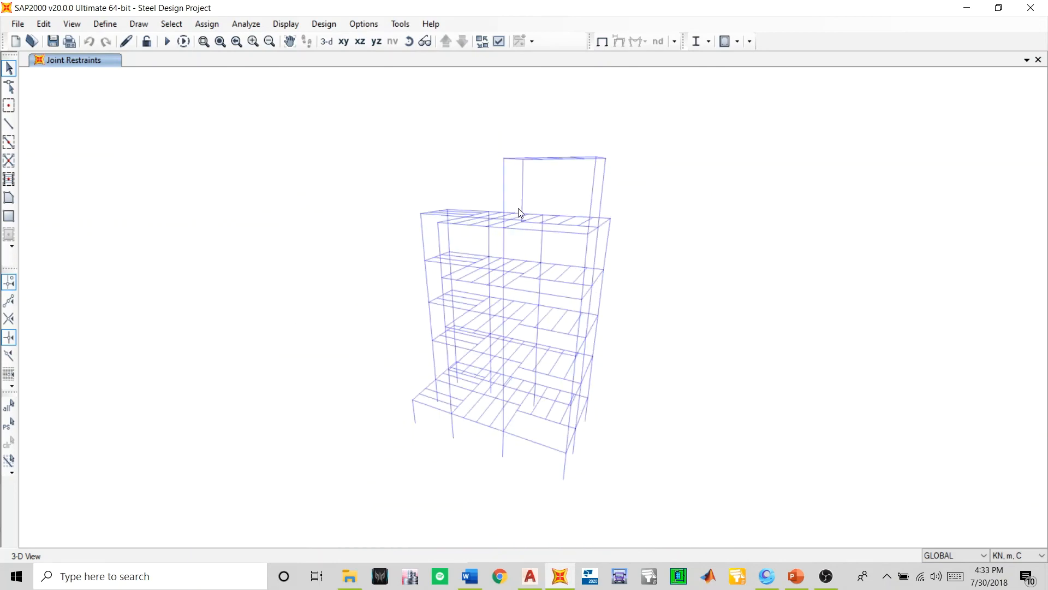
{"action": "middle_click_drag", "start_coordinate": [590, 346], "coordinate": [576, 321]}
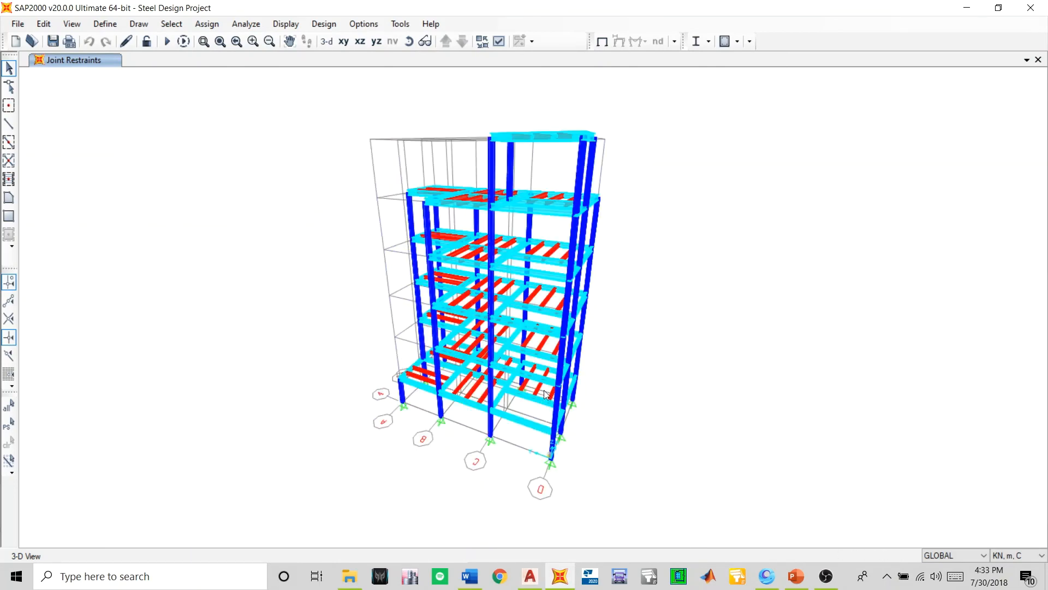
{"action": "middle_click_drag", "start_coordinate": [454, 237], "coordinate": [491, 242]}
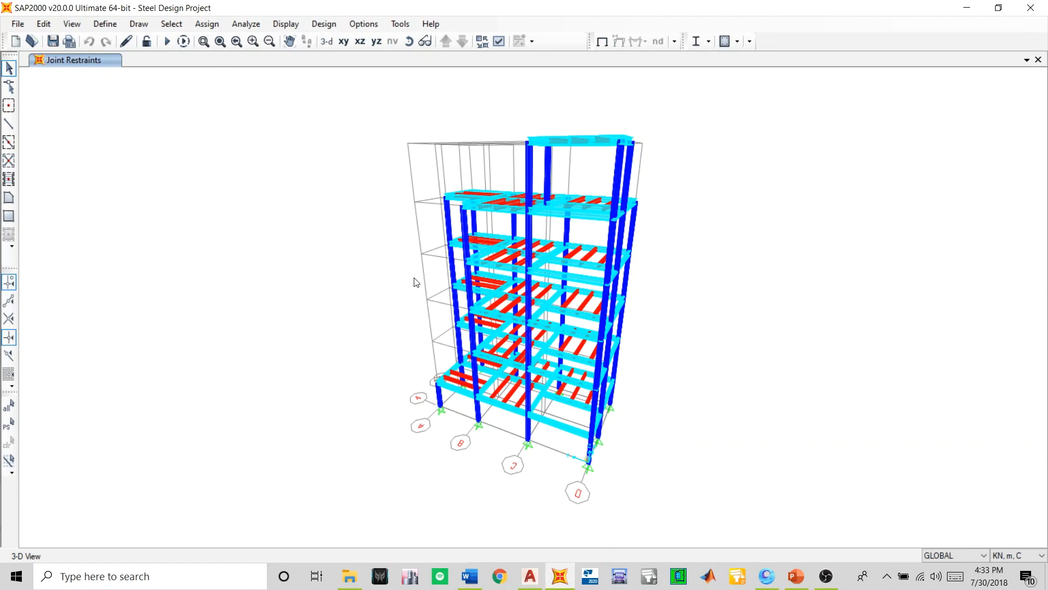
{"action": "mouse_move", "coordinate": [491, 260]}
{"action": "middle_mouse_down"}
{"action": "mouse_move", "coordinate": [485, 300]}
{"action": "mouse_move", "coordinate": [508, 267]}
{"action": "middle_mouse_up"}
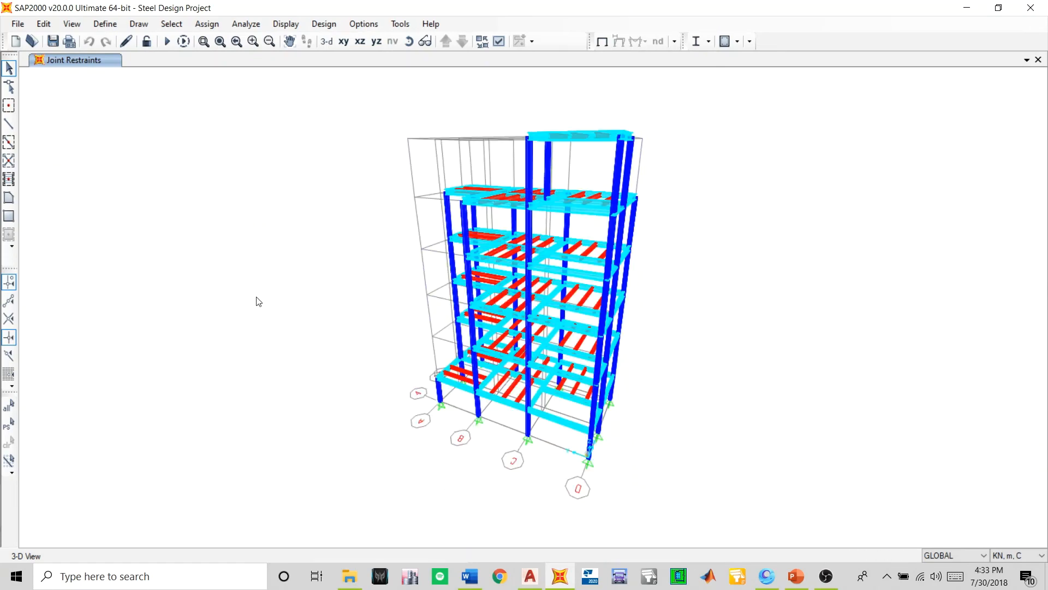
{"action": "middle_click_drag", "start_coordinate": [336, 329], "coordinate": [360, 327]}
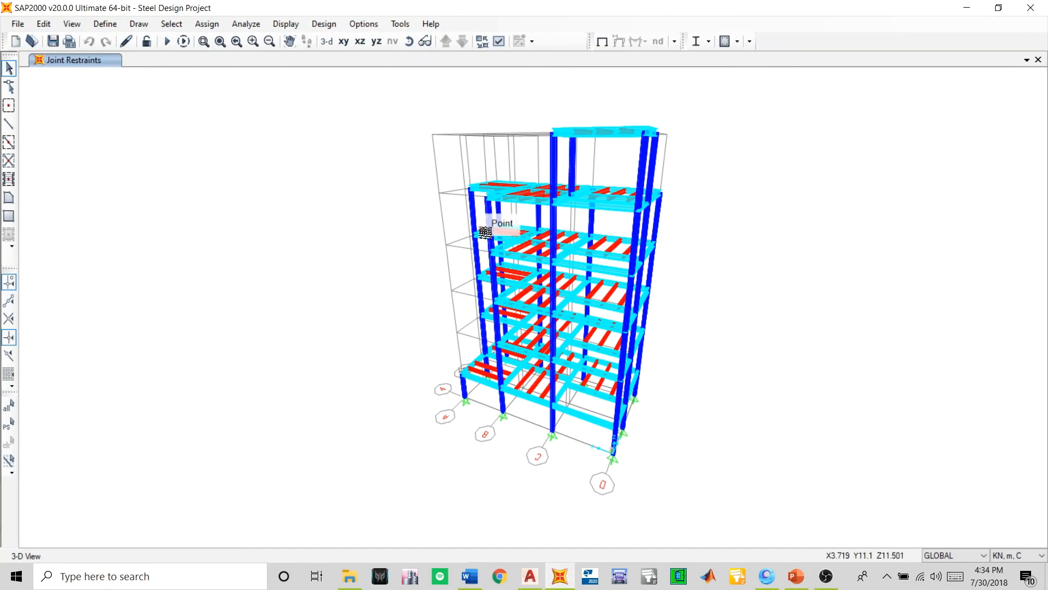
{"action": "middle_click_drag", "start_coordinate": [478, 224], "coordinate": [481, 244]}
{"action": "middle_click_drag", "start_coordinate": [513, 332], "coordinate": [497, 309]}
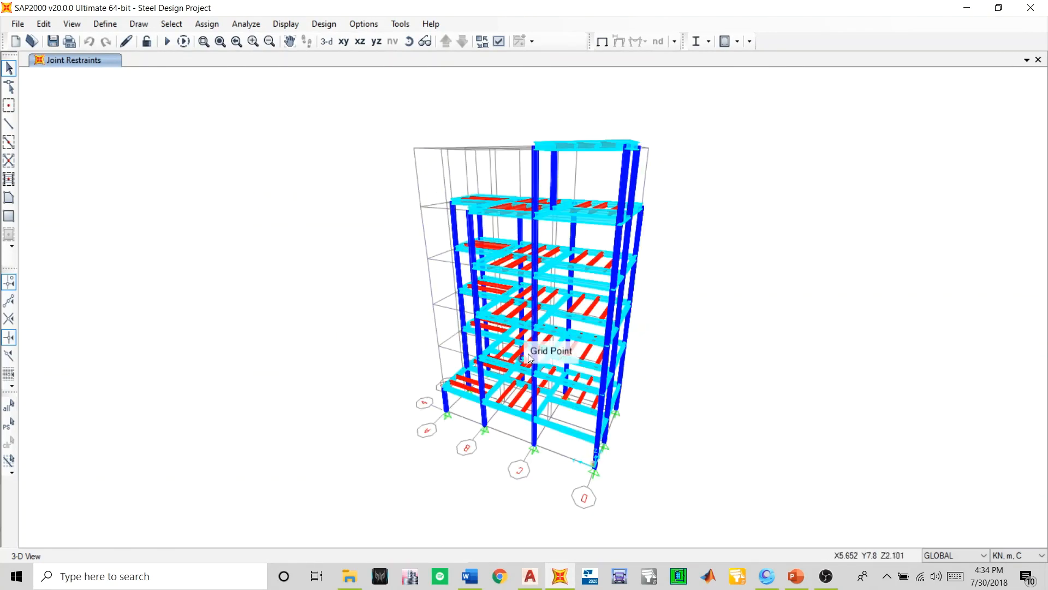
{"action": "middle_click_drag", "start_coordinate": [543, 357], "coordinate": [506, 341]}
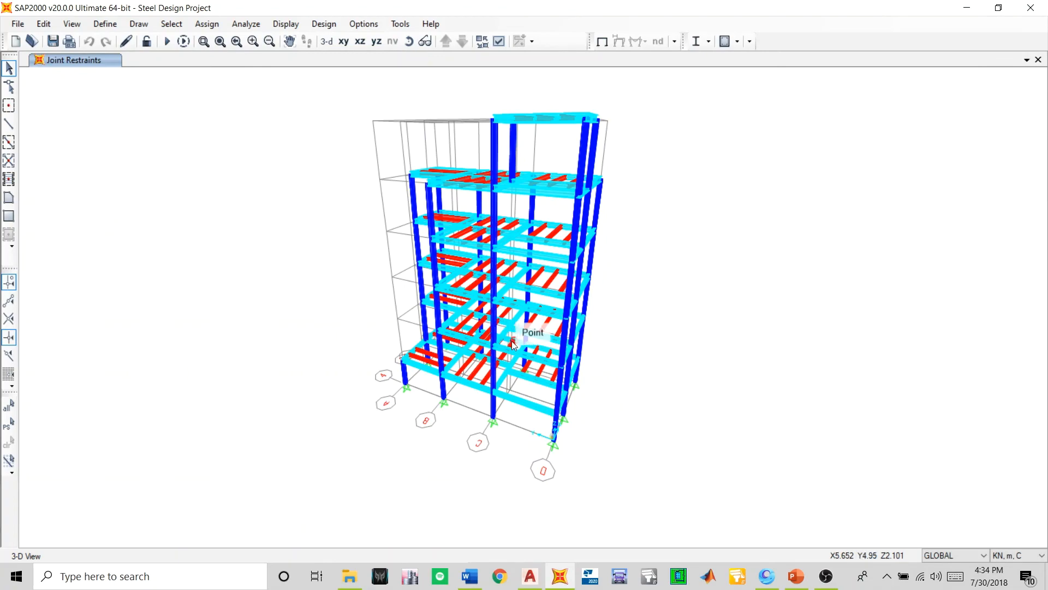
{"action": "left_click", "coordinate": [826, 576]}
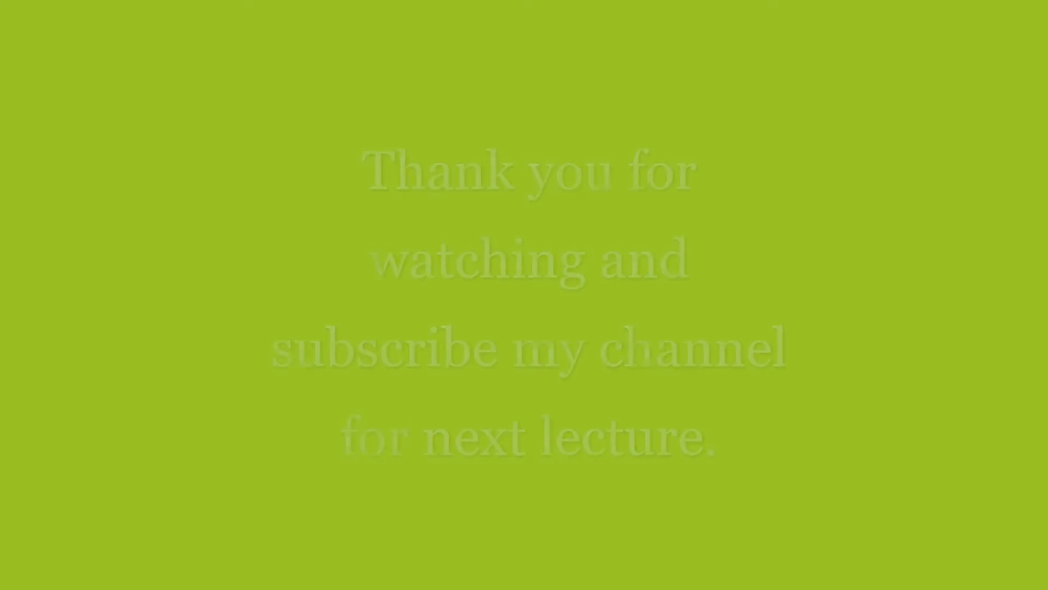